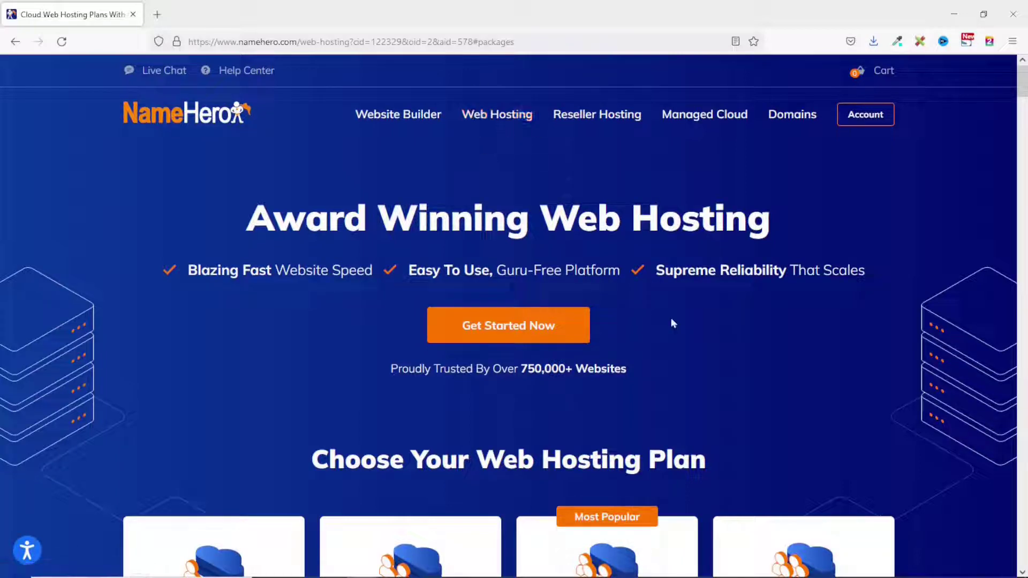
Compare the cloud hosting plans' features and start ordering the Plus Cloud plan.
scroll(670, 316, down, 6)
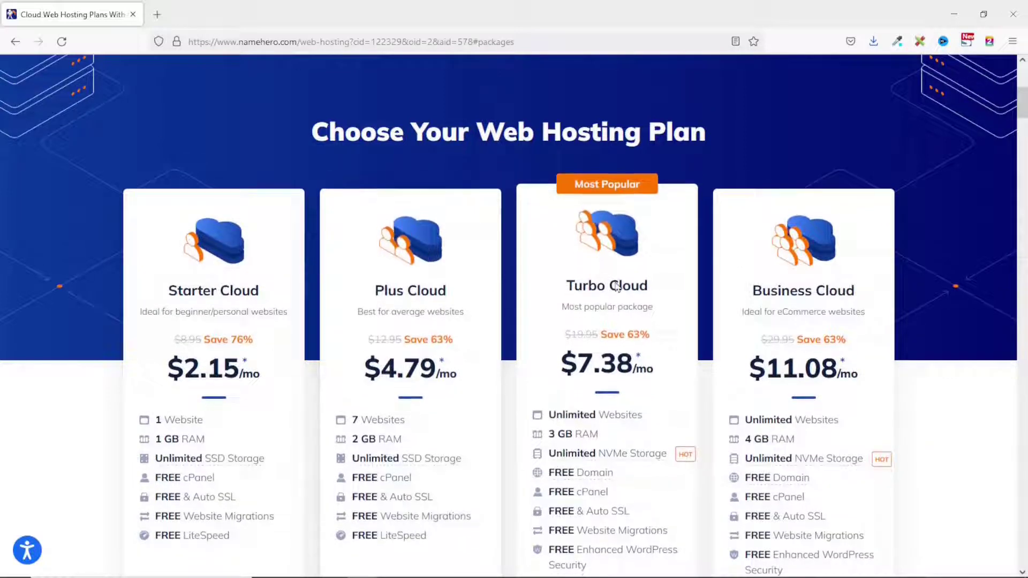
scroll(222, 156, down, 2)
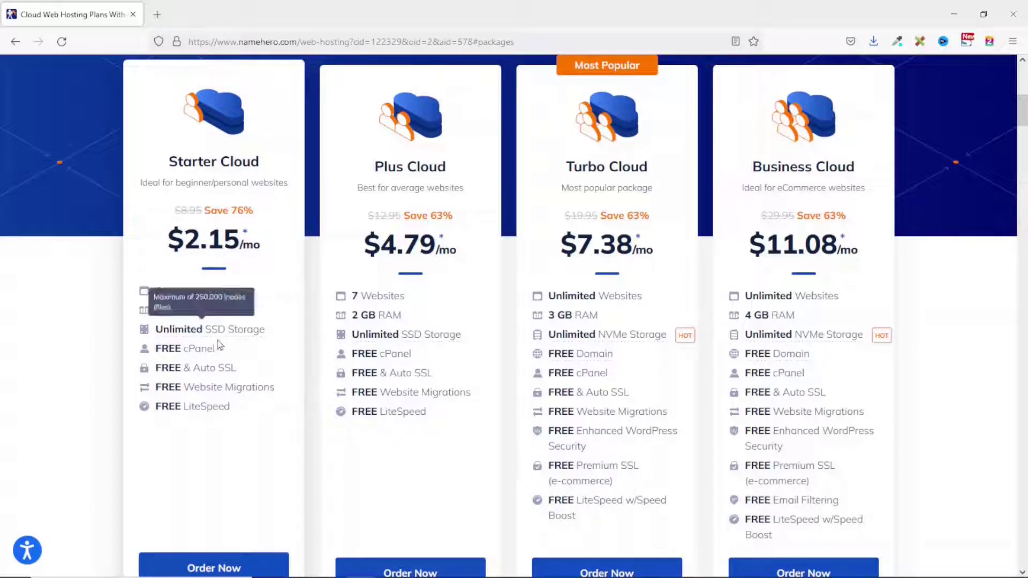
mouse_move(212, 337)
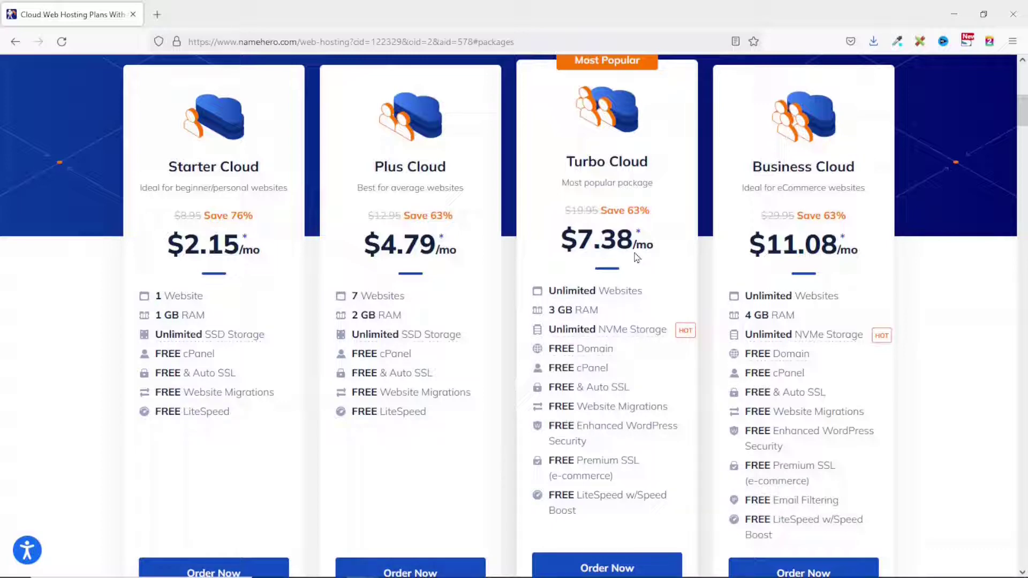
mouse_move(614, 349)
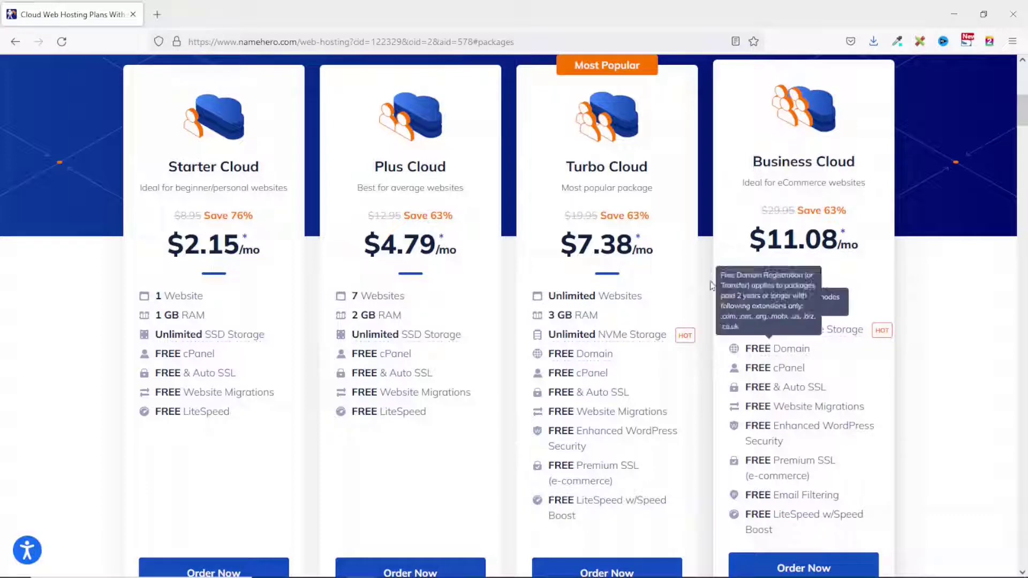
drag(747, 310, 794, 323)
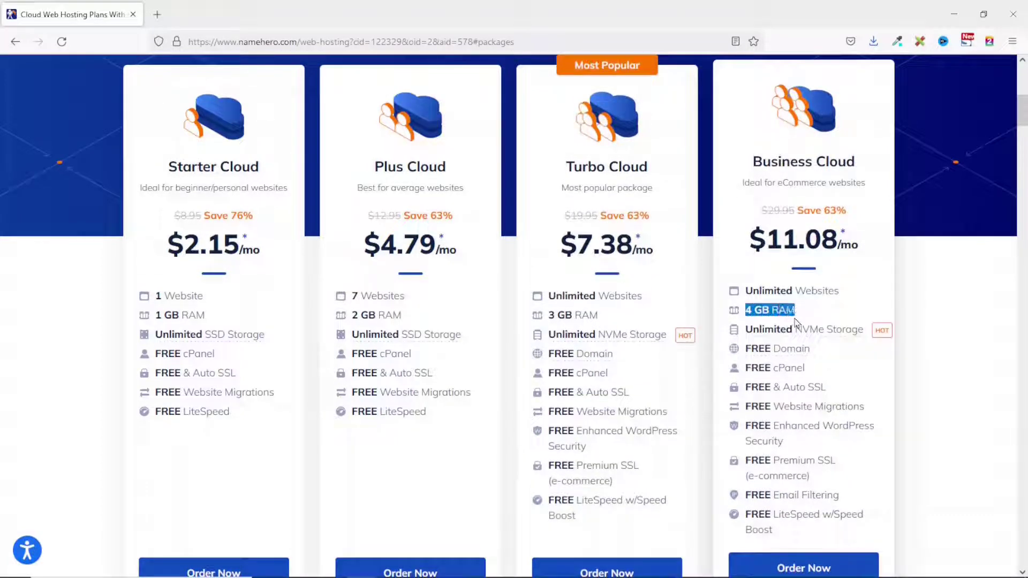
drag(750, 497, 812, 498)
scroll(761, 320, down, 1)
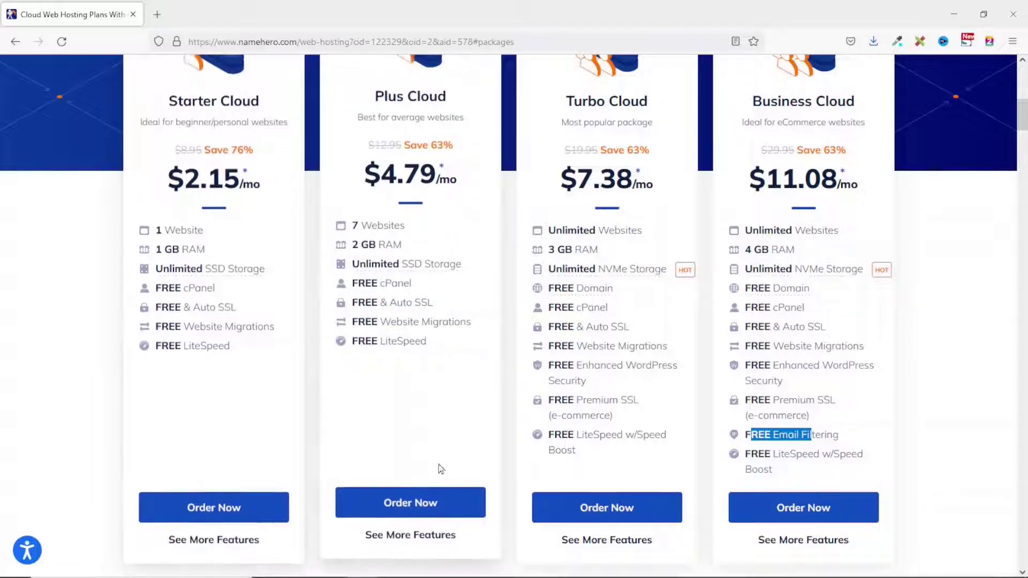
click(407, 503)
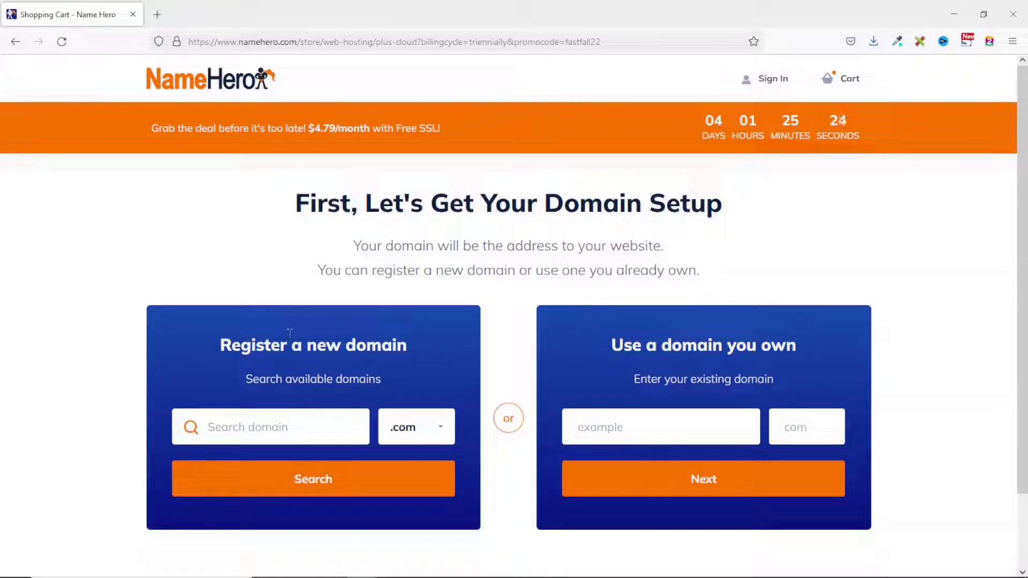
Search for dikupagessite with the .com extension and continue with the available domain.
click(268, 435)
text(dikupagessi)
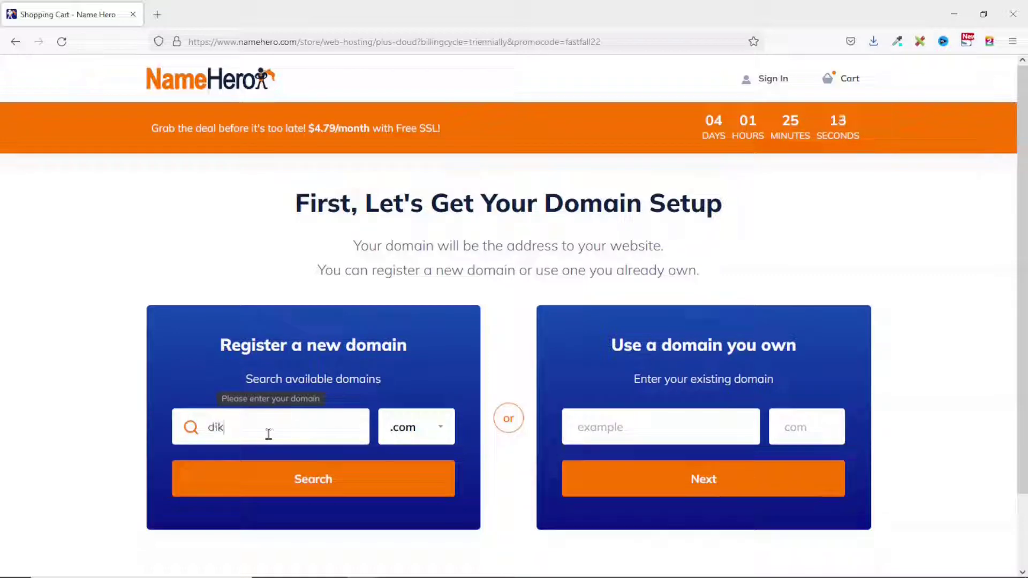
text(te)
click(439, 435)
scroll(437, 432, down, 3)
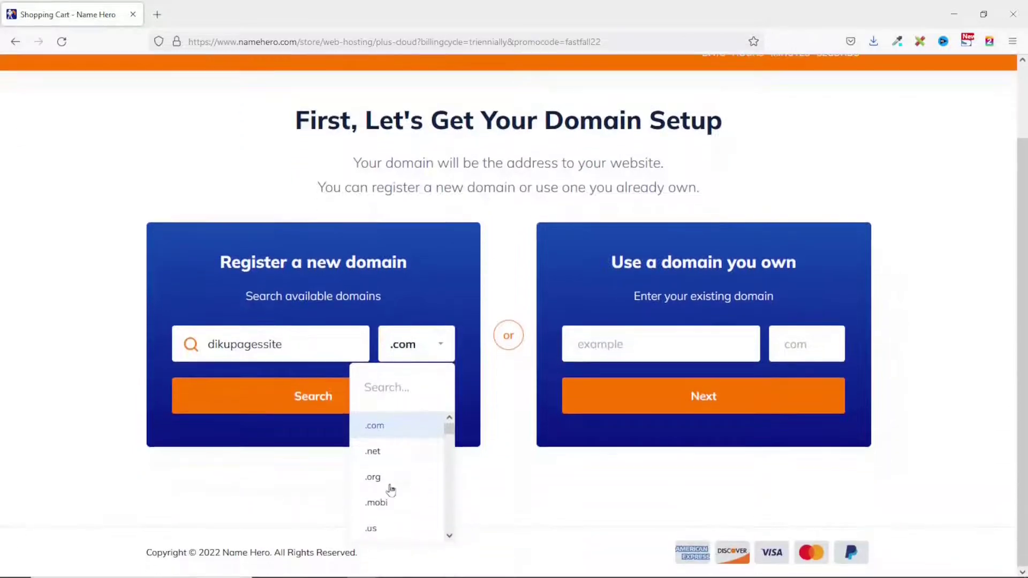
scroll(412, 493, down, 2)
scroll(422, 476, down, 4)
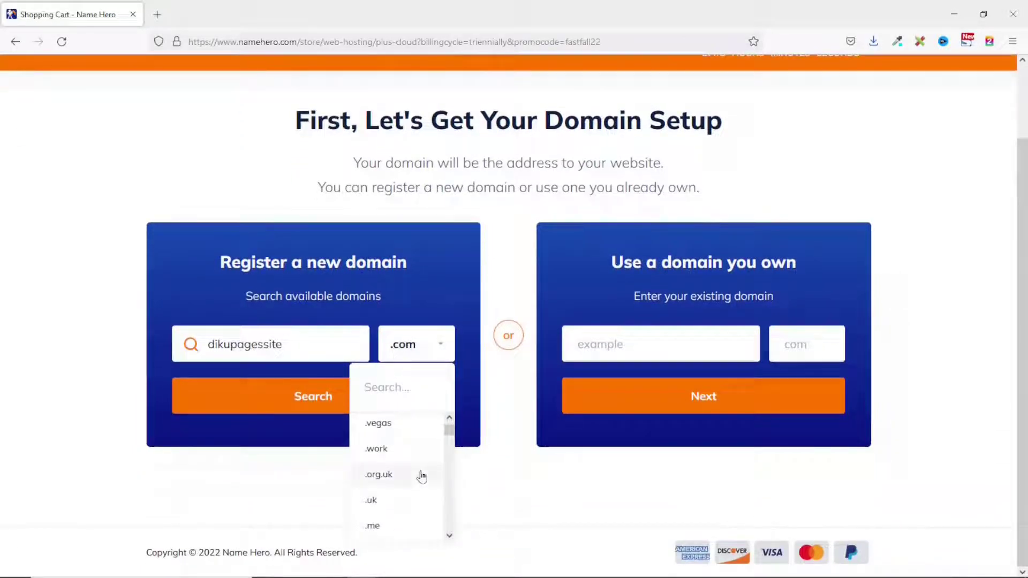
scroll(407, 455, up, 6)
scroll(399, 460, down, 5)
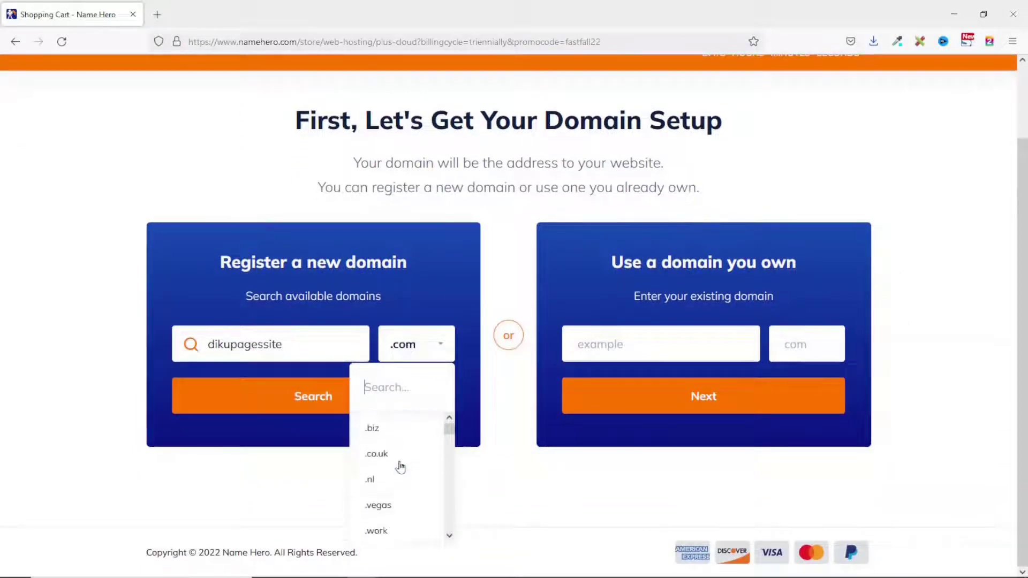
scroll(400, 474, up, 5)
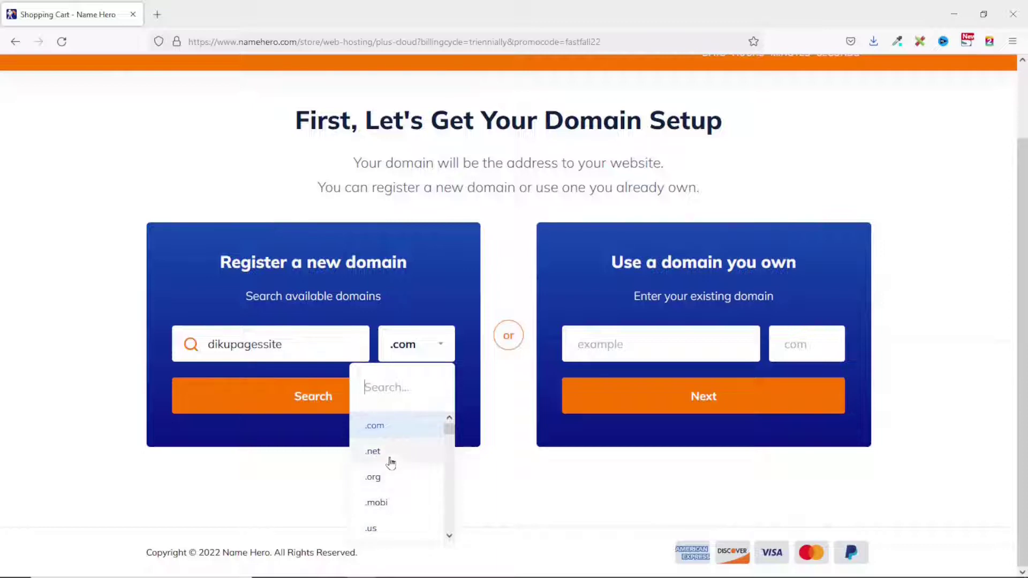
click(396, 428)
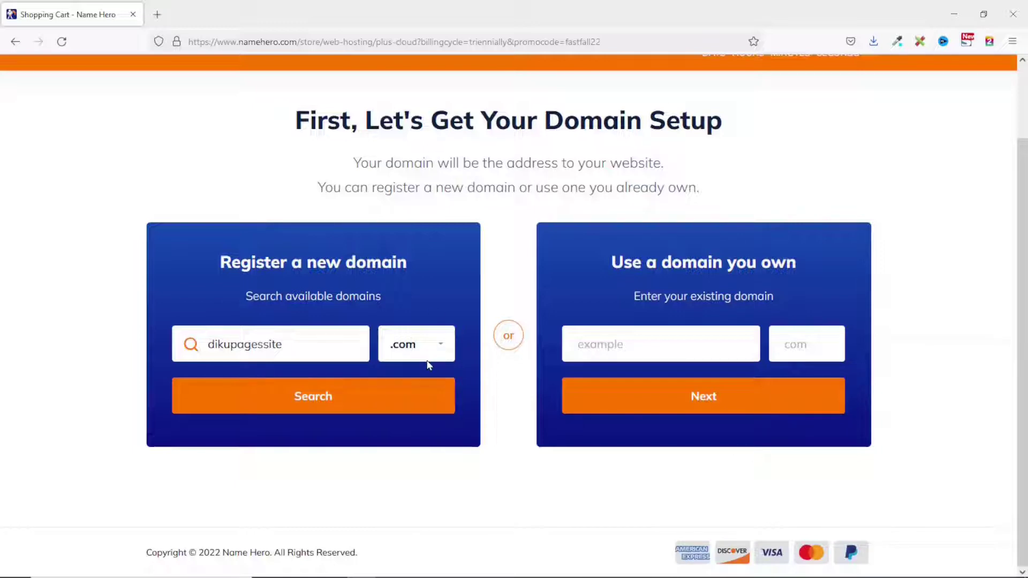
click(341, 402)
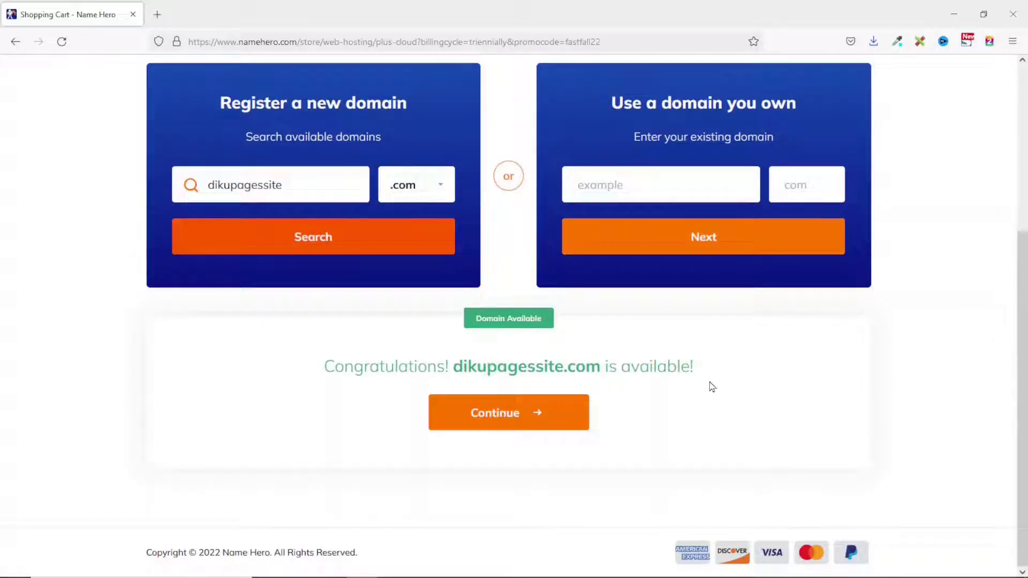
click(508, 421)
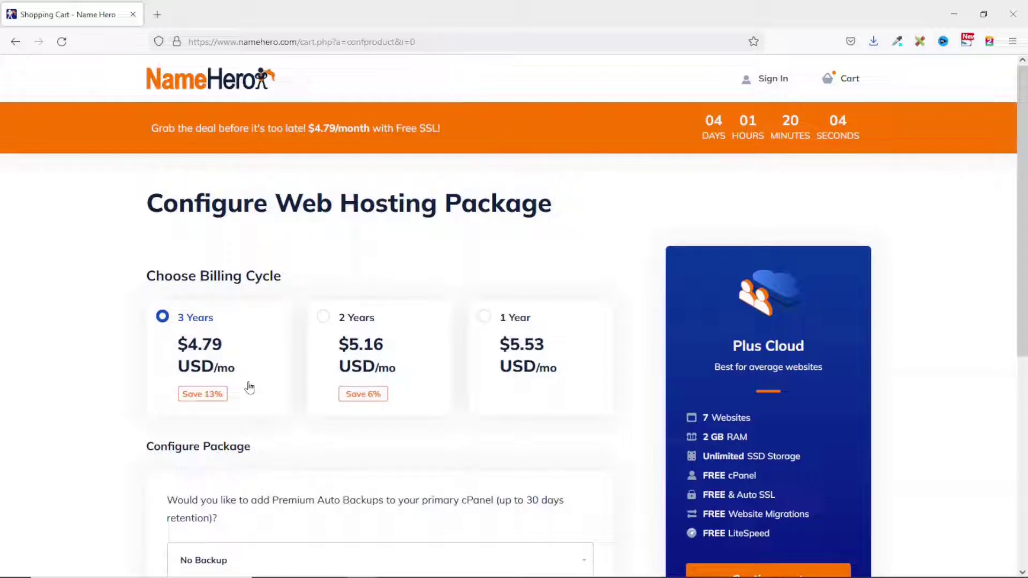
Choose the 1 Year billing cycle with No Backup, then continue to dikupagessite.com domain configuration.
click(525, 352)
scroll(416, 465, down, 4)
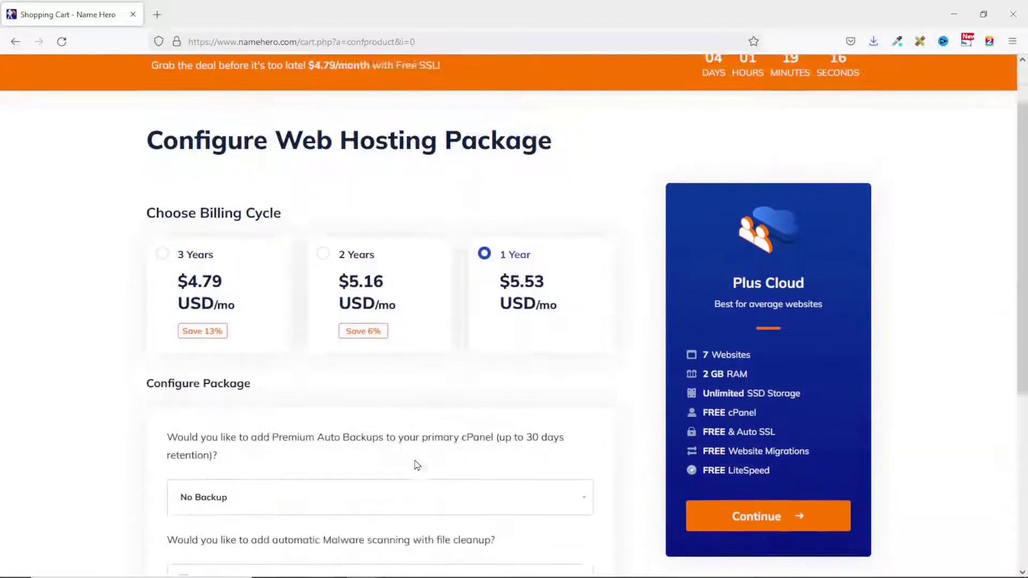
click(293, 367)
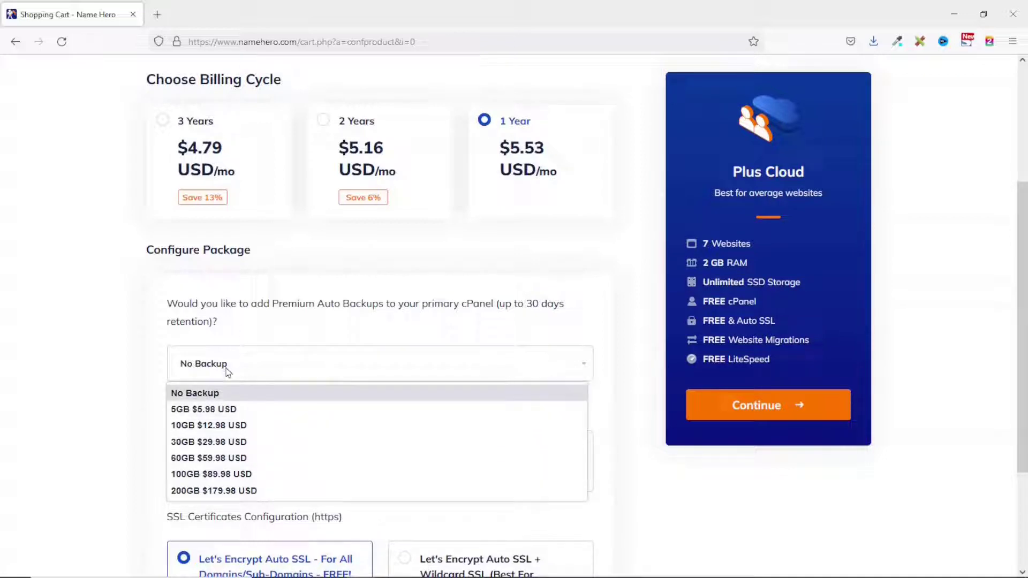
click(246, 345)
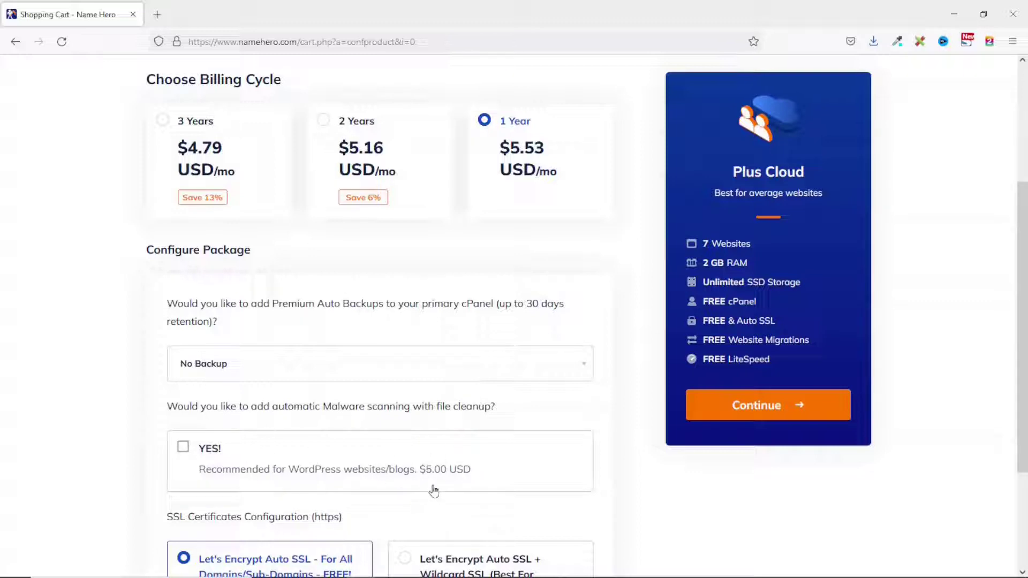
scroll(345, 475, down, 3)
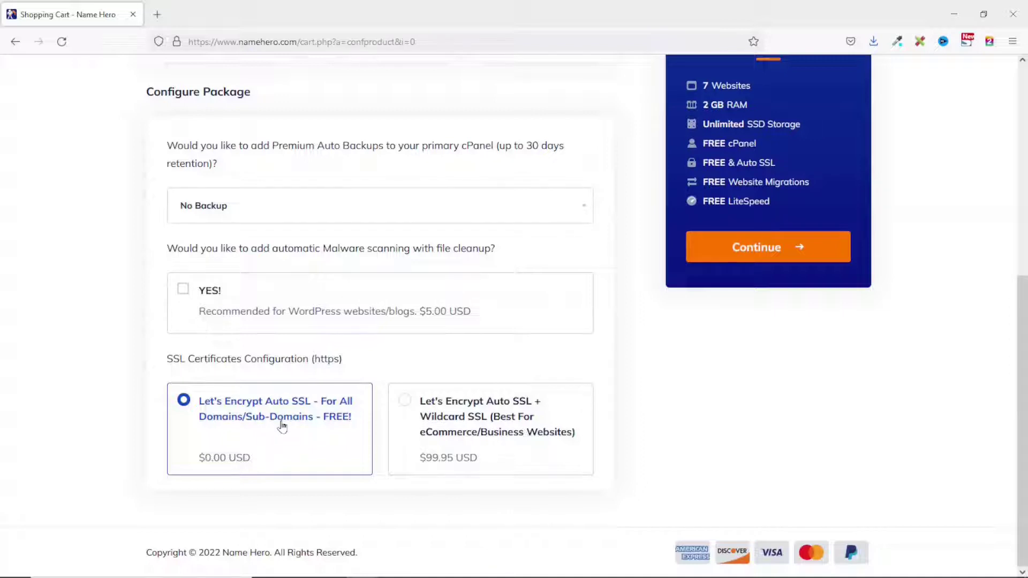
click(768, 259)
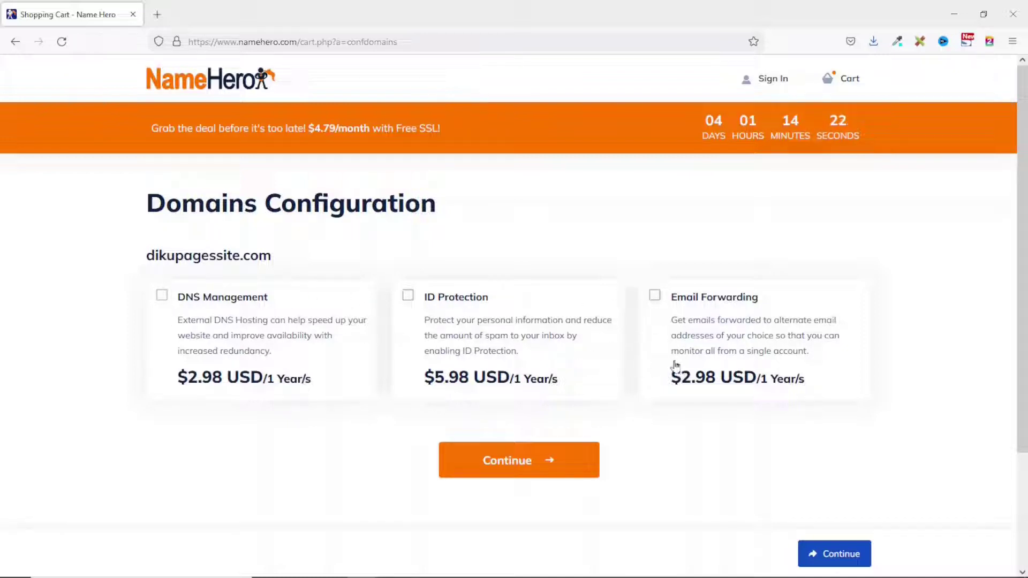
Skip the domain add-ons and review the checkout cart for Plus Cloud and dikupagessite.com, $82.36 due.
click(506, 460)
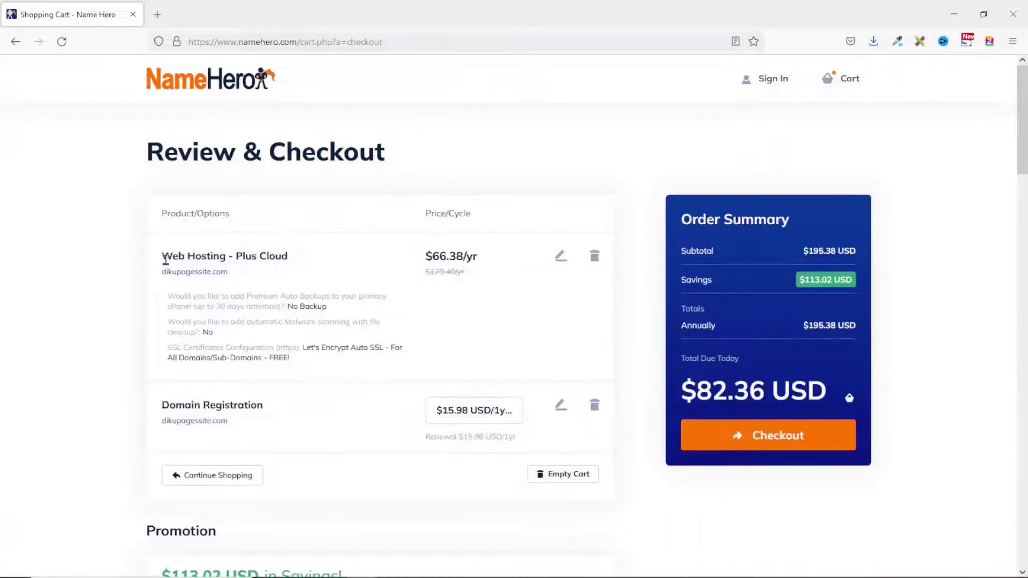
drag(164, 255, 288, 257)
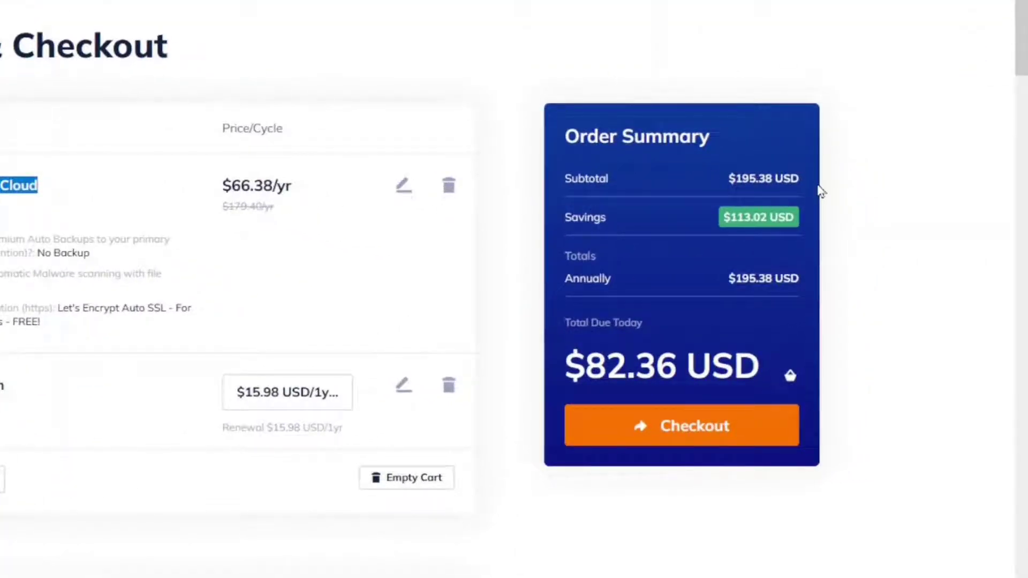
scroll(437, 381, down, 2)
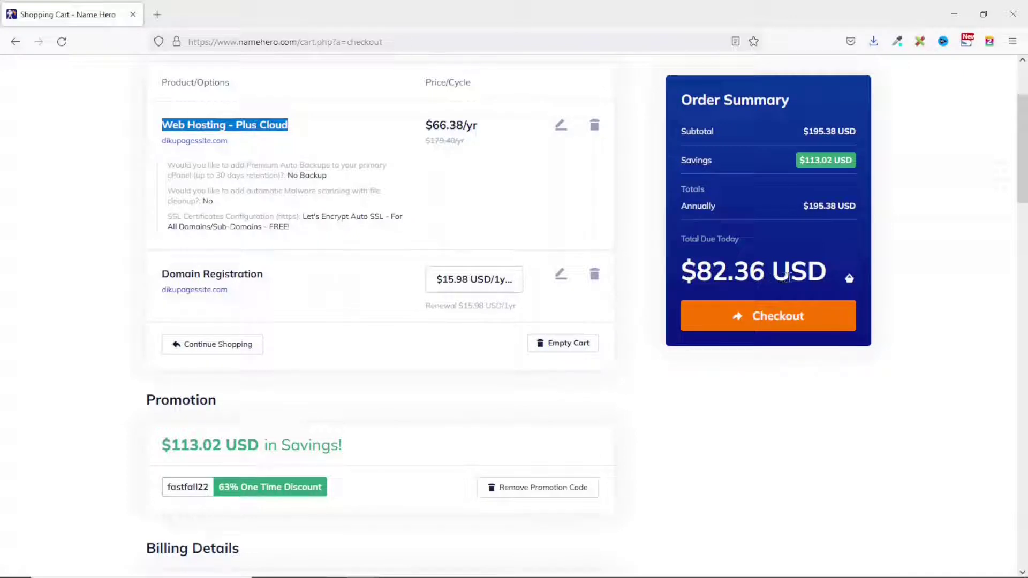
scroll(306, 435, down, 7)
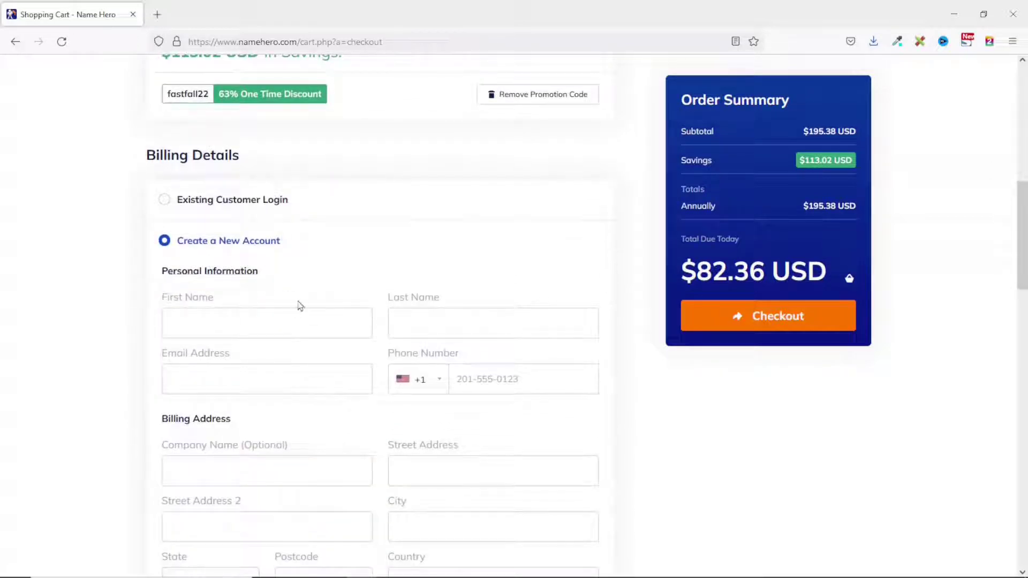
click(204, 203)
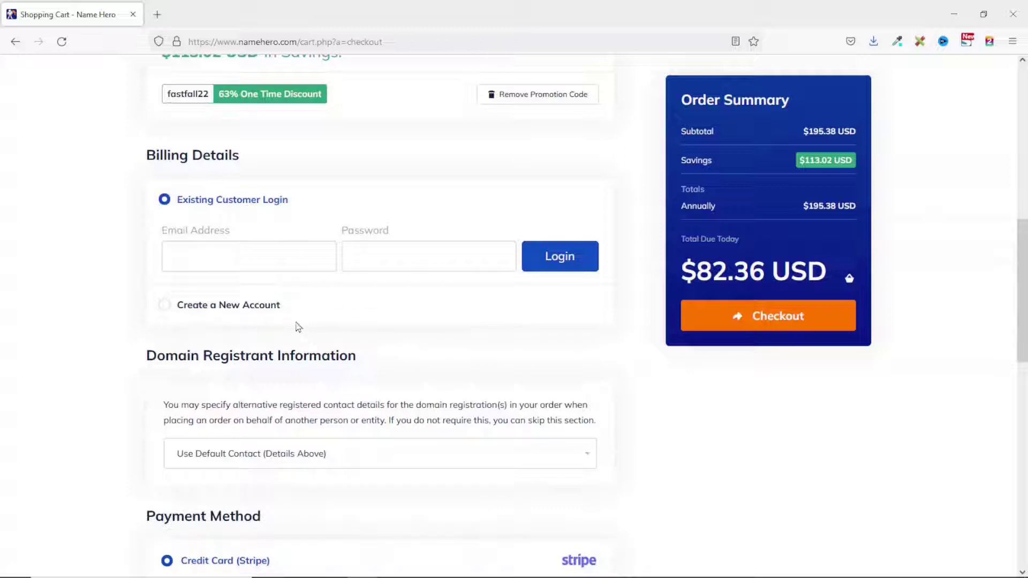
click(203, 306)
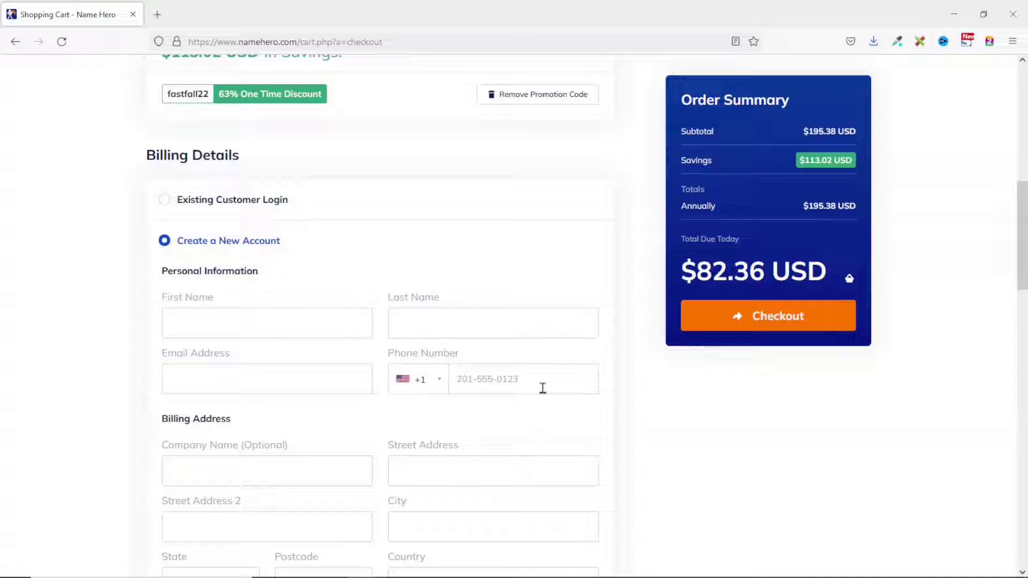
scroll(543, 388, down, 3)
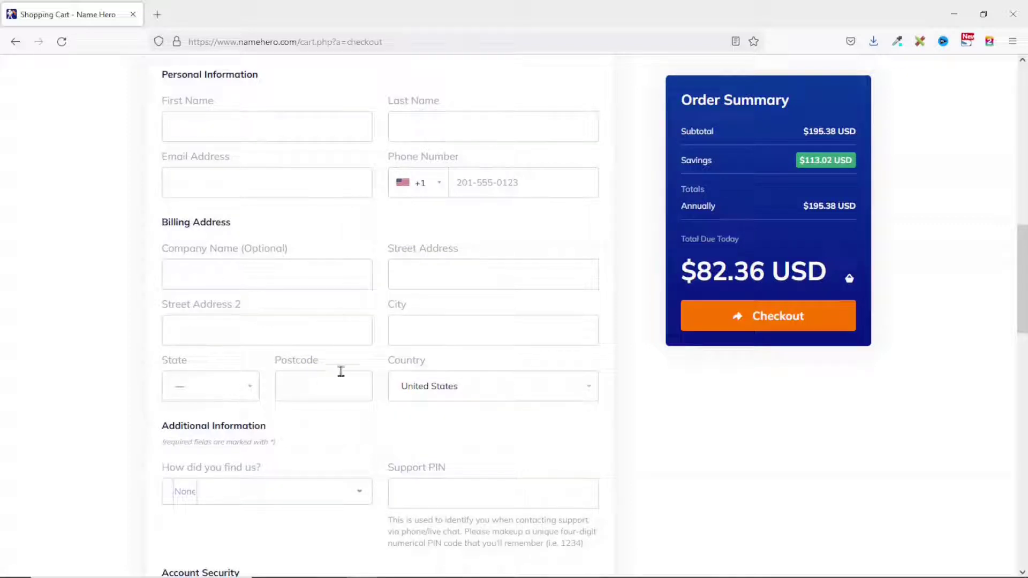
scroll(491, 403, down, 4)
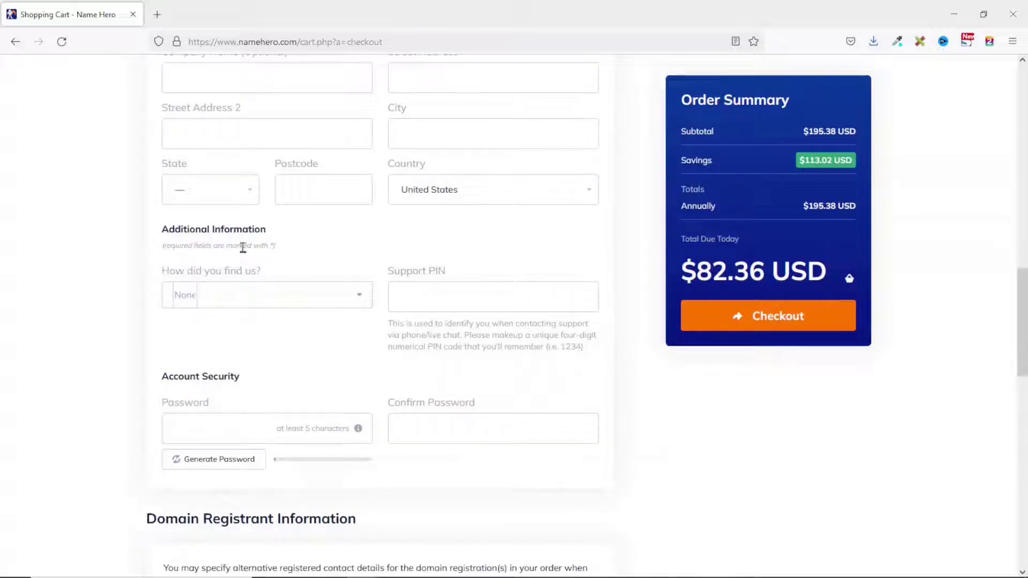
click(268, 303)
scroll(249, 354, down, 3)
scroll(245, 371, up, 3)
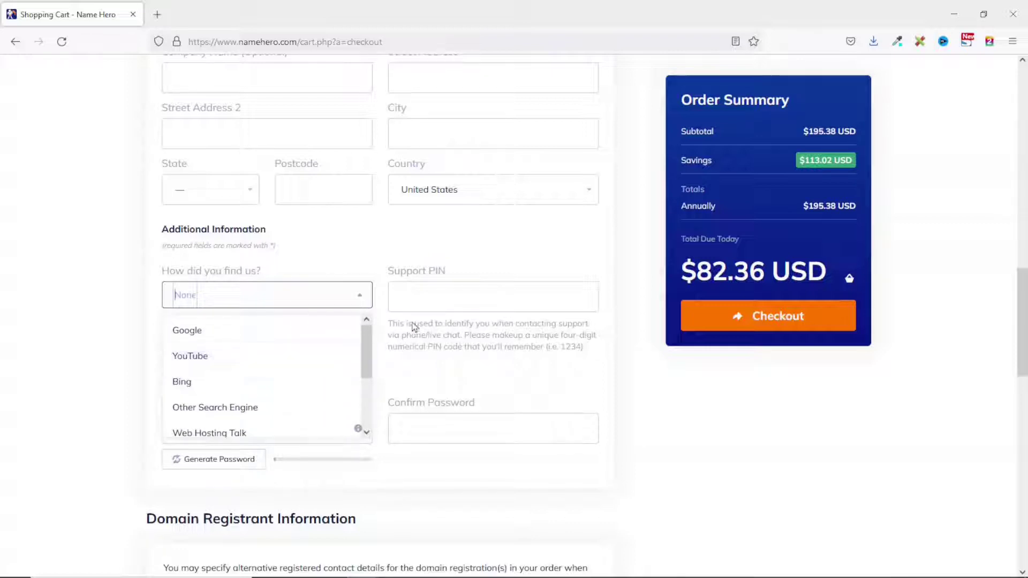
click(468, 298)
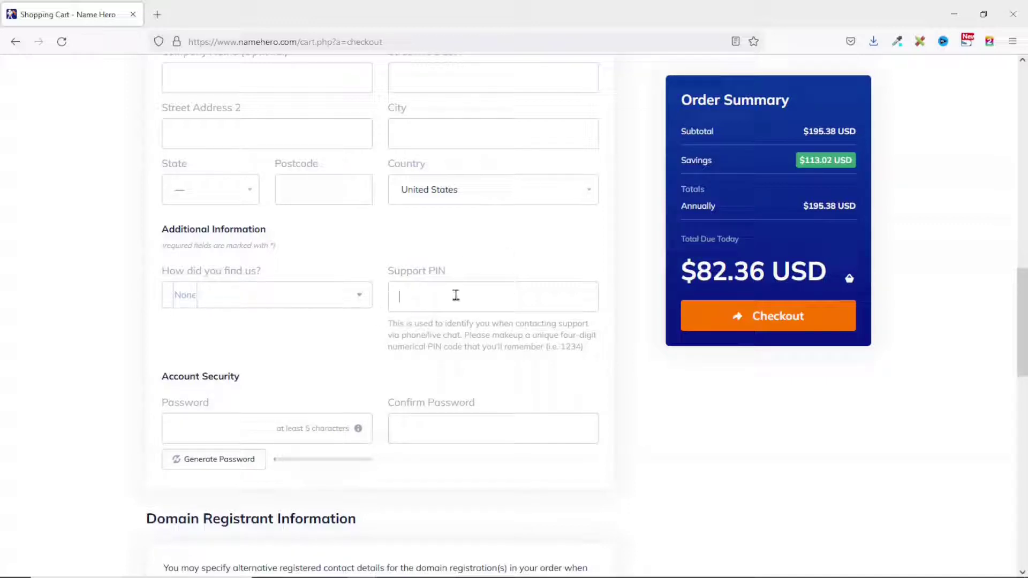
scroll(423, 300, down, 2)
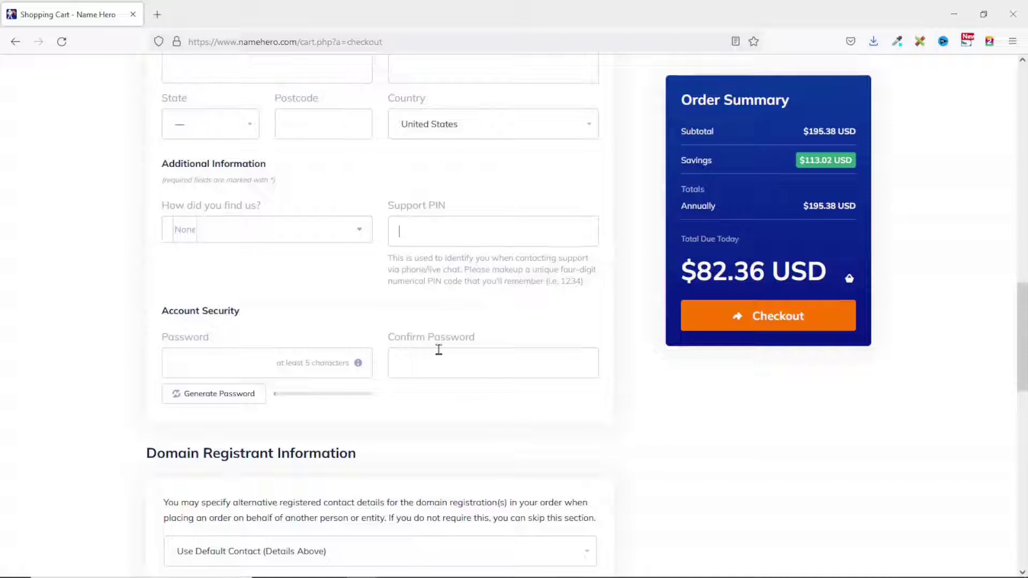
Scroll through the checkout form before heading back to the My Dashboard page.
scroll(438, 350, down, 7)
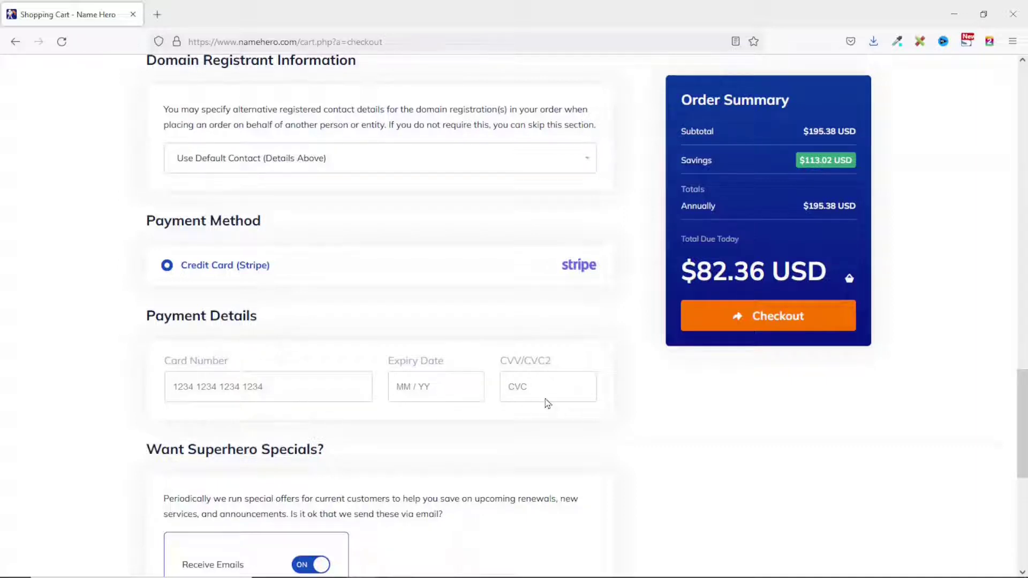
scroll(425, 297, down, 5)
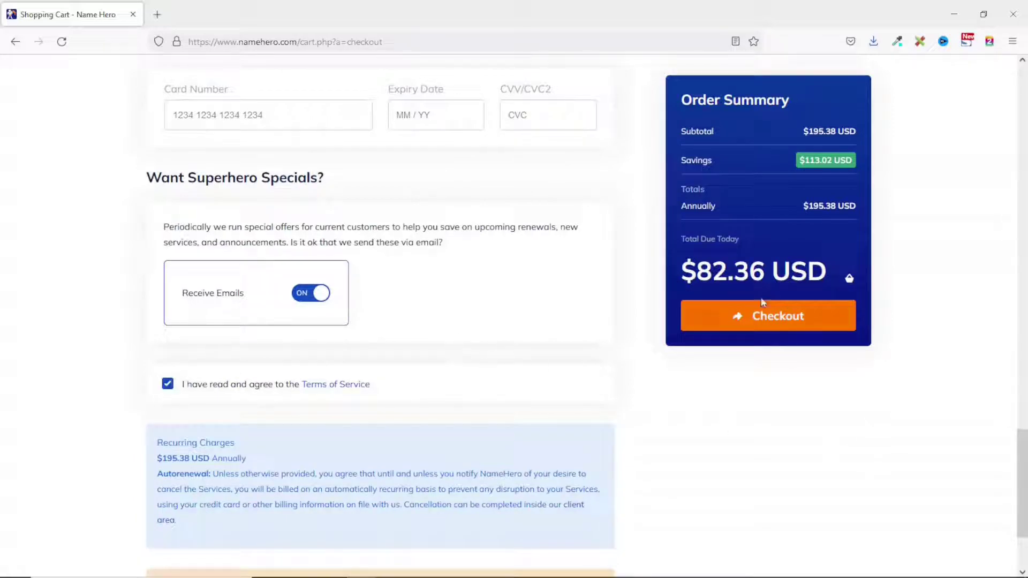
scroll(617, 391, up, 20)
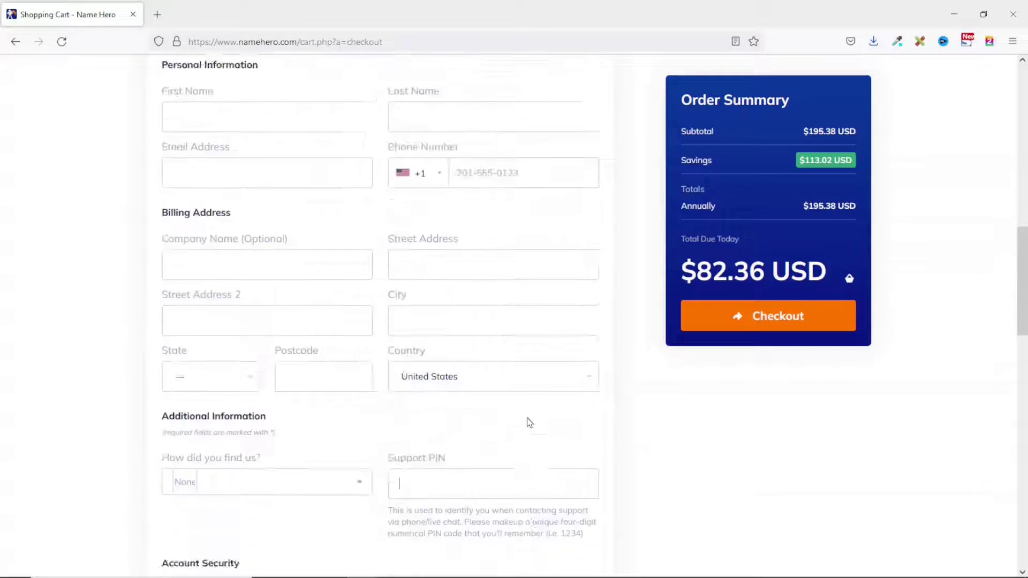
scroll(416, 335, down, 20)
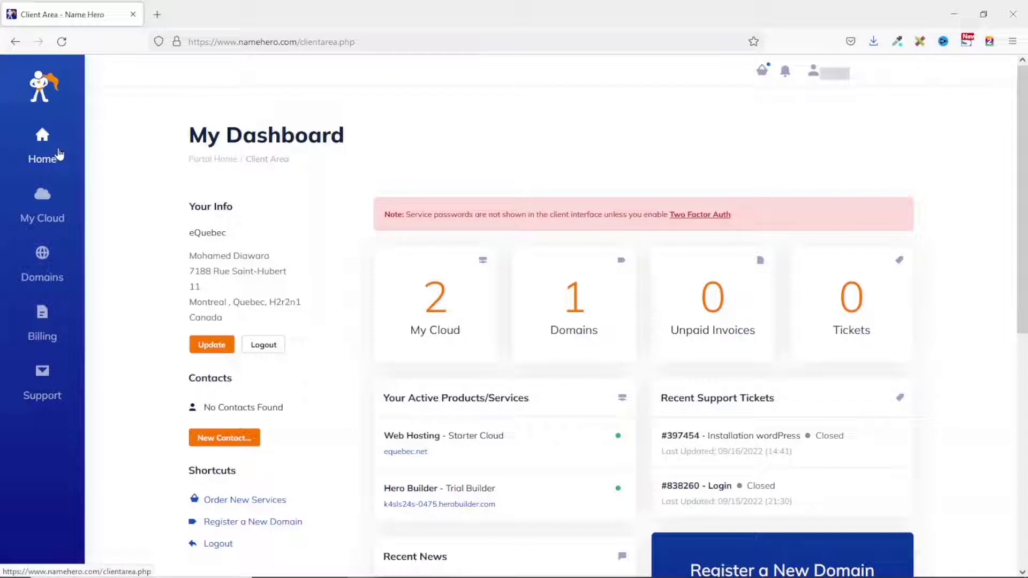
Go to My Cloud > My Services and open the Web Hosting - Starter Cloud service.
click(39, 220)
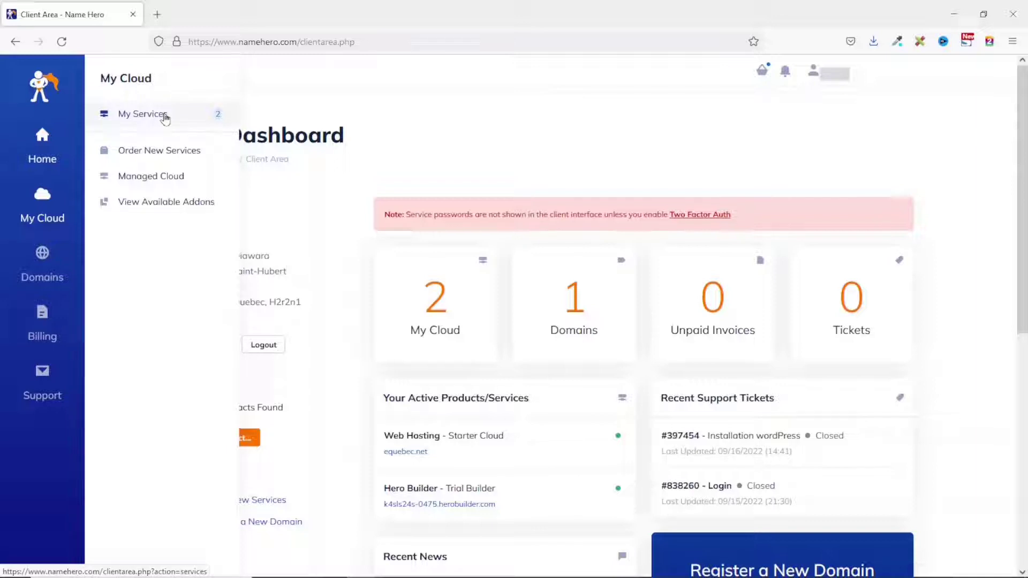
mouse_move(42, 262)
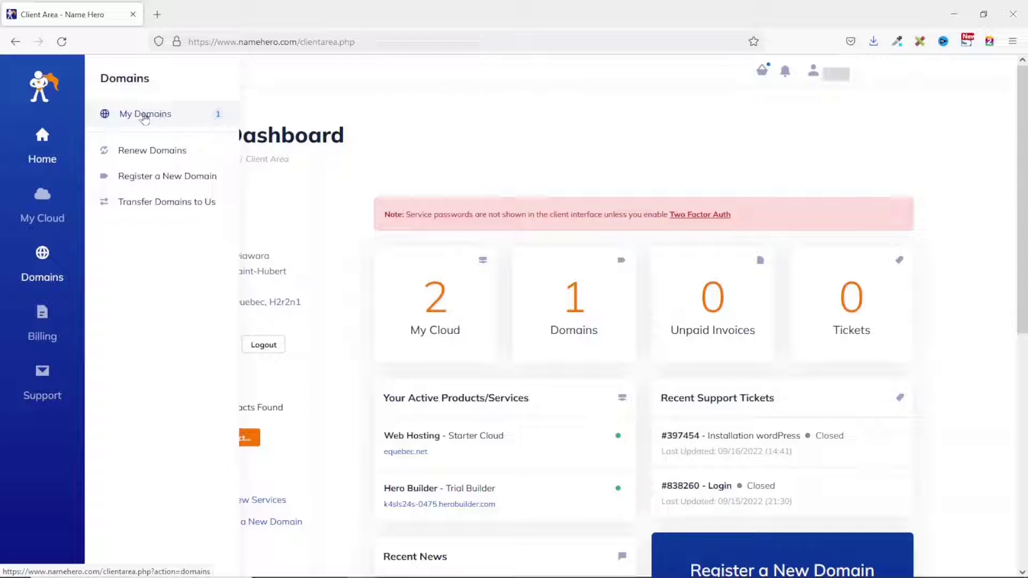
mouse_move(75, 321)
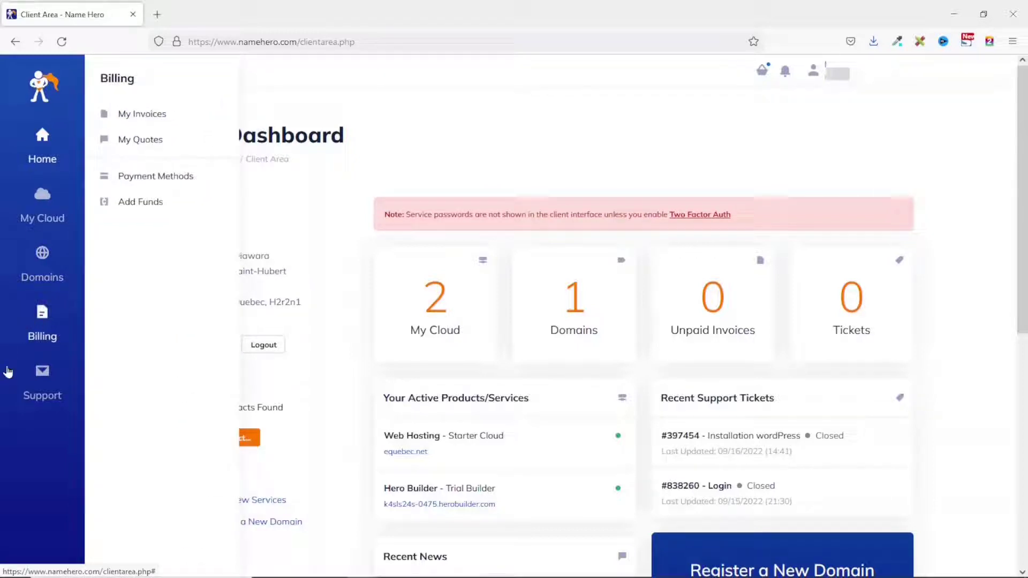
mouse_move(33, 384)
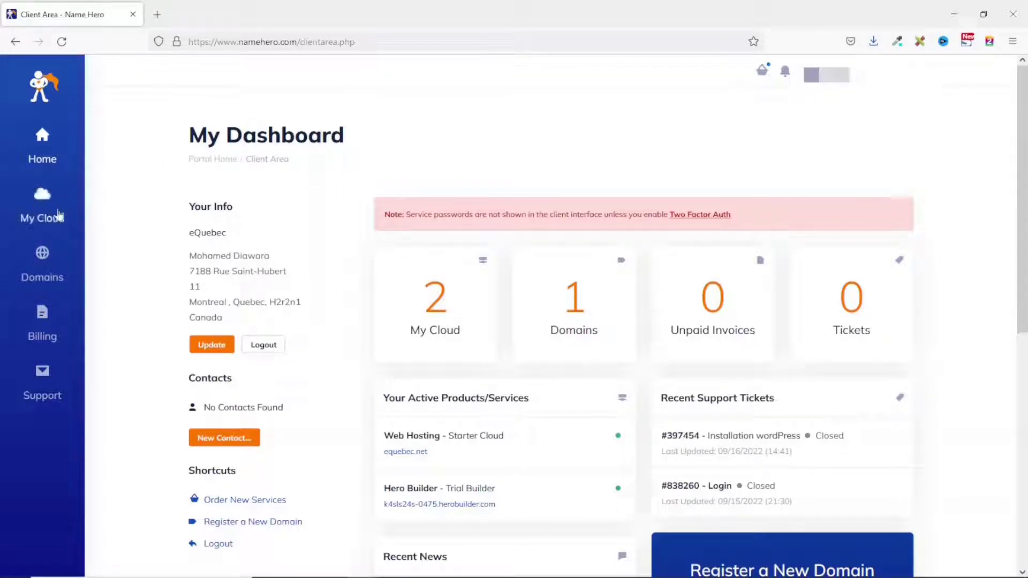
click(45, 212)
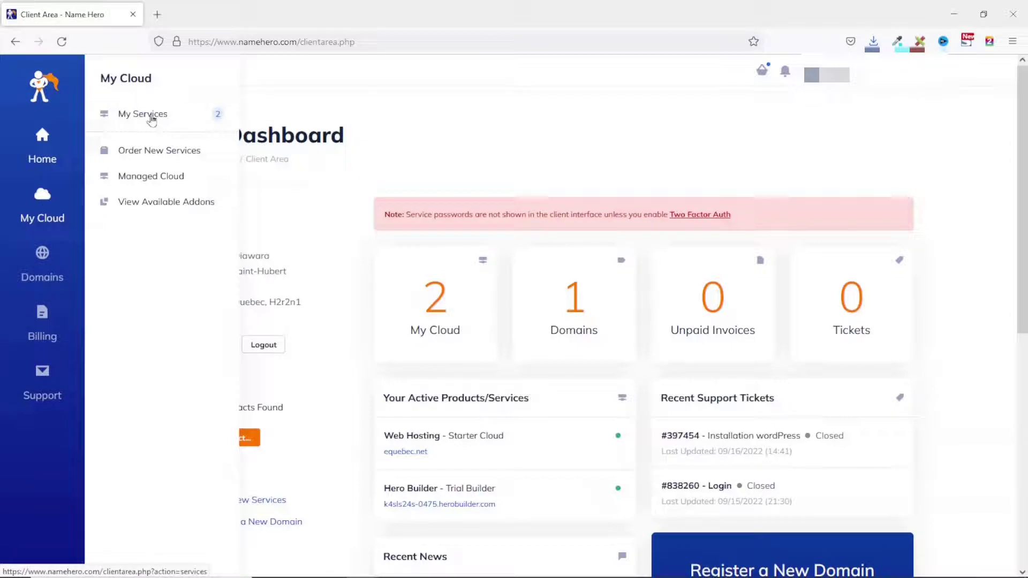
click(158, 118)
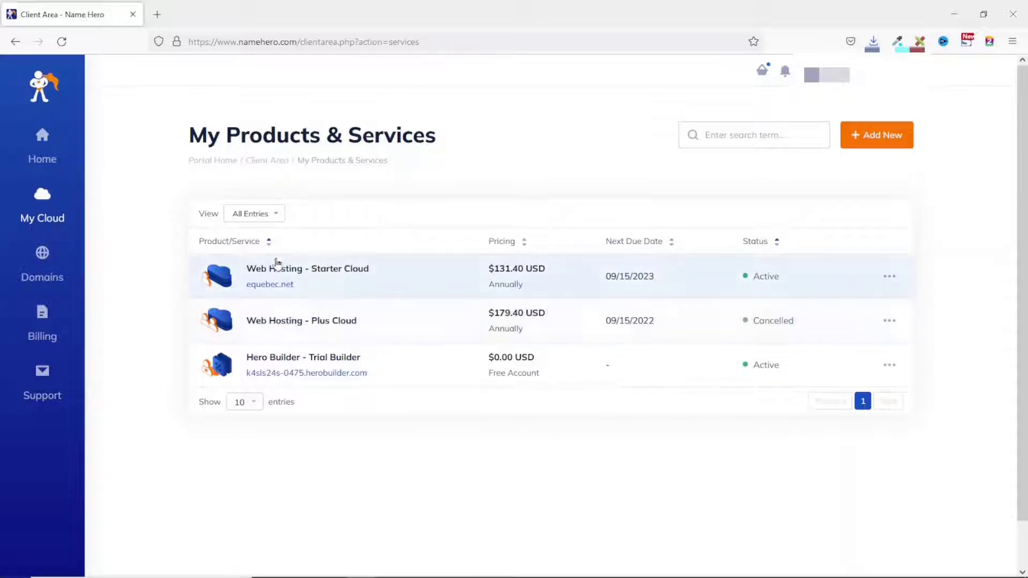
click(343, 282)
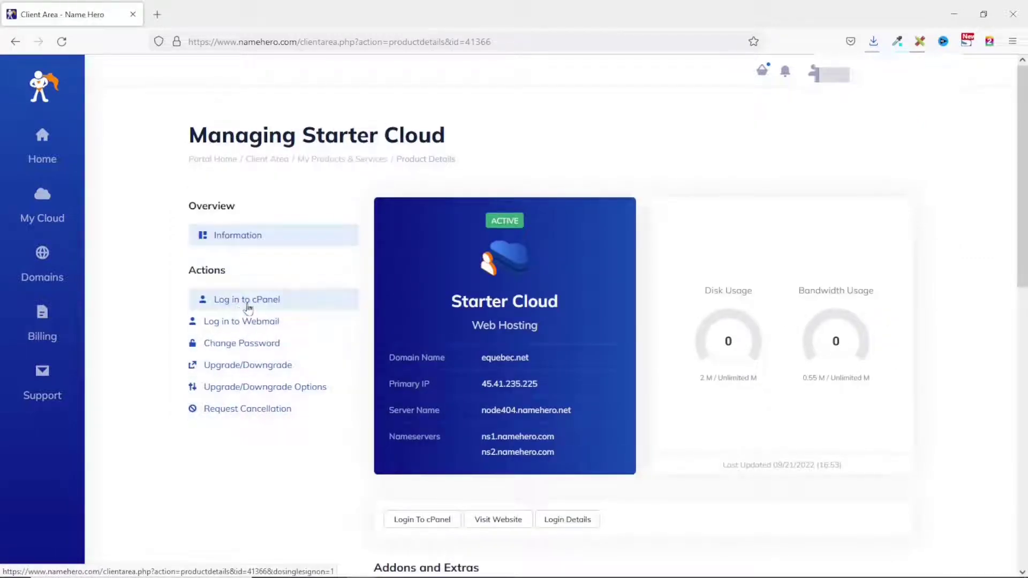
Log in to cPanel and launch Softaculous Apps Installer from the Software section.
click(247, 303)
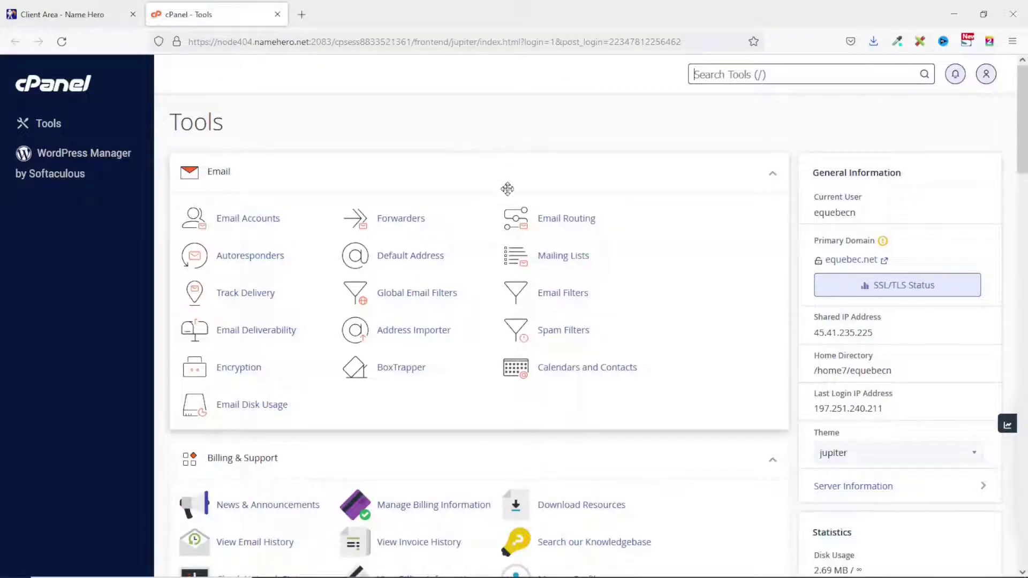
scroll(481, 172, down, 20)
scroll(561, 192, down, 3)
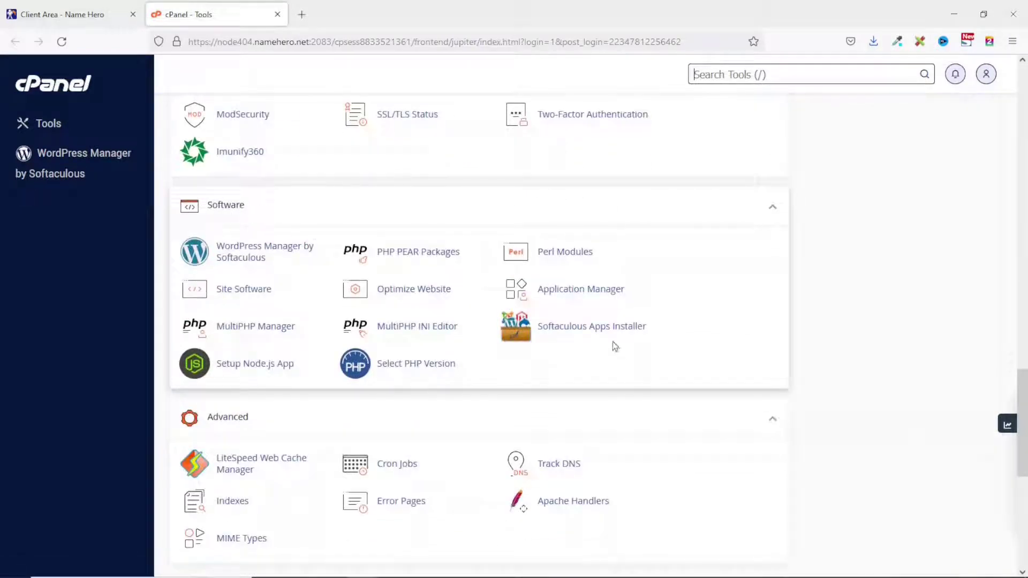
click(582, 337)
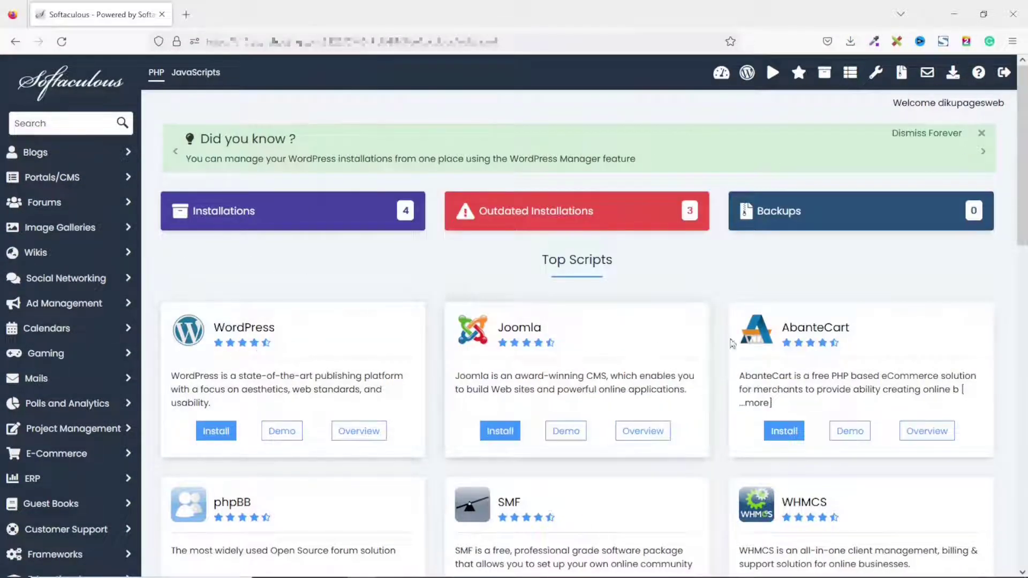
Expand the Blogs category and open the WordPress script page down to Install Now.
scroll(845, 371, down, 6)
scroll(848, 371, up, 6)
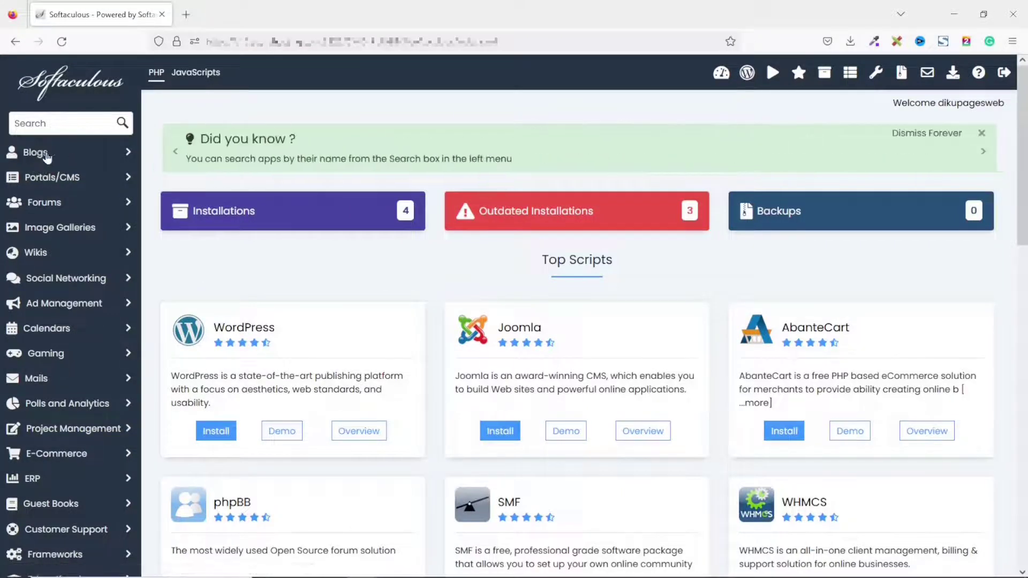
click(47, 154)
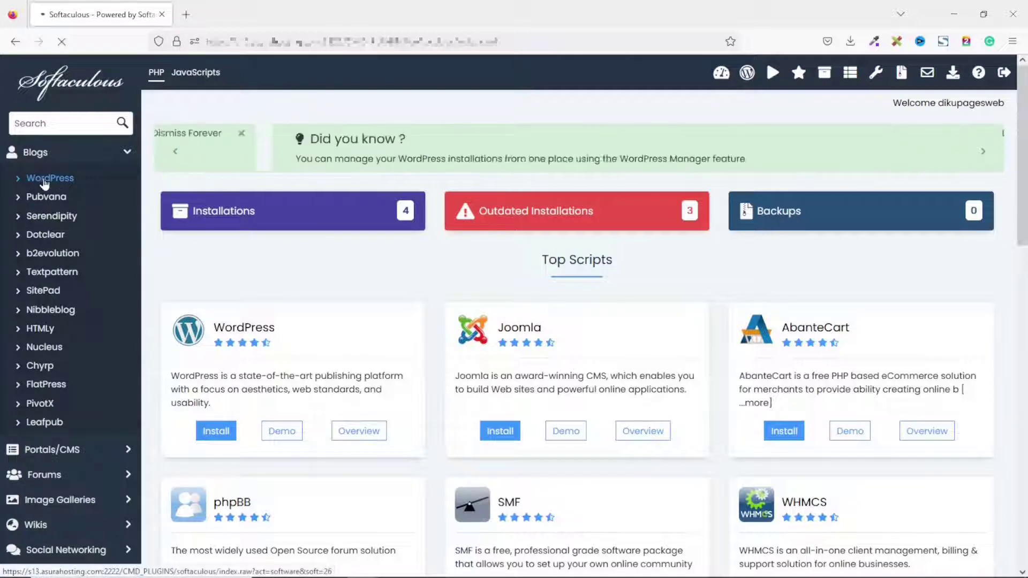
click(45, 180)
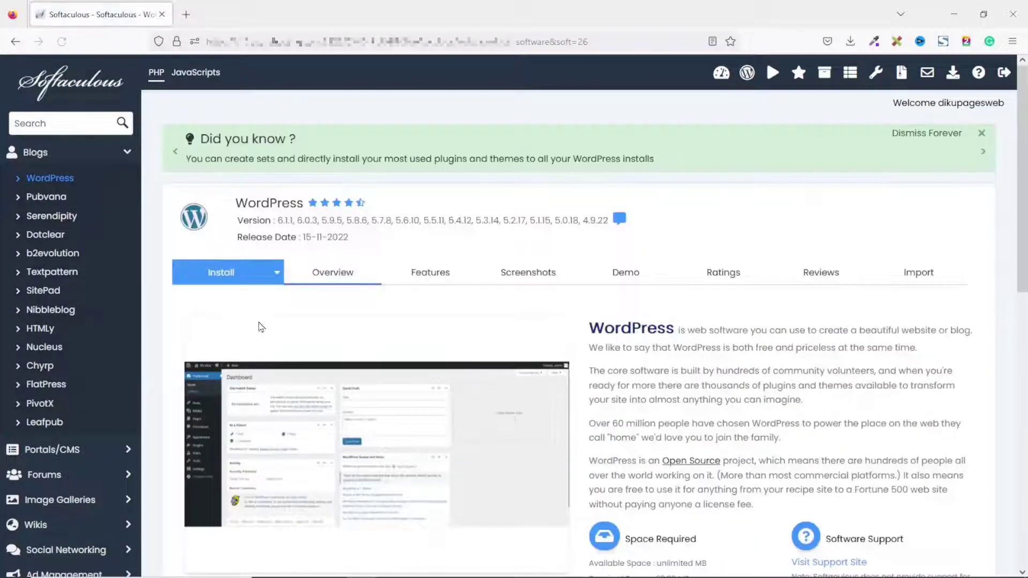
scroll(337, 263, down, 4)
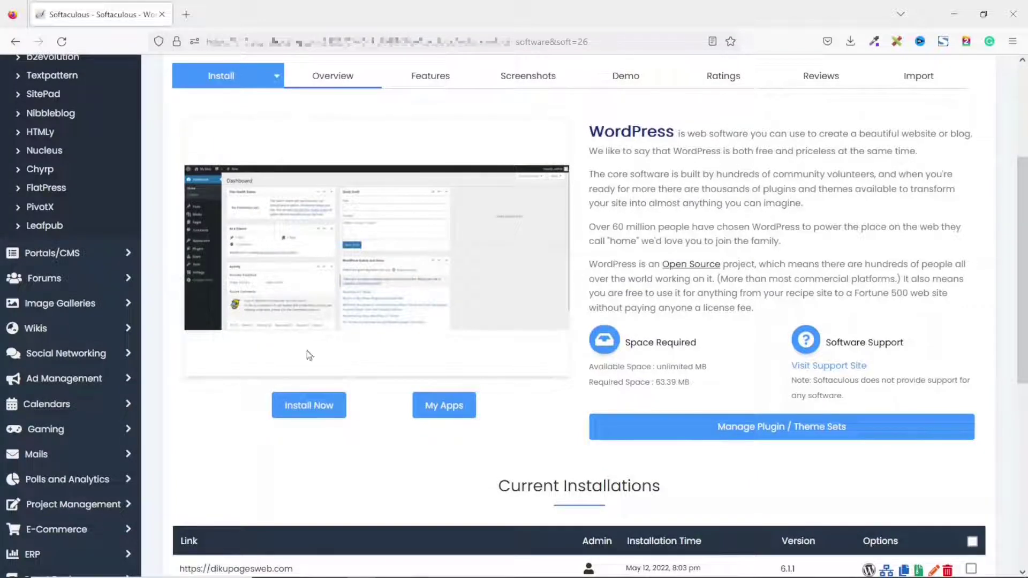
click(304, 407)
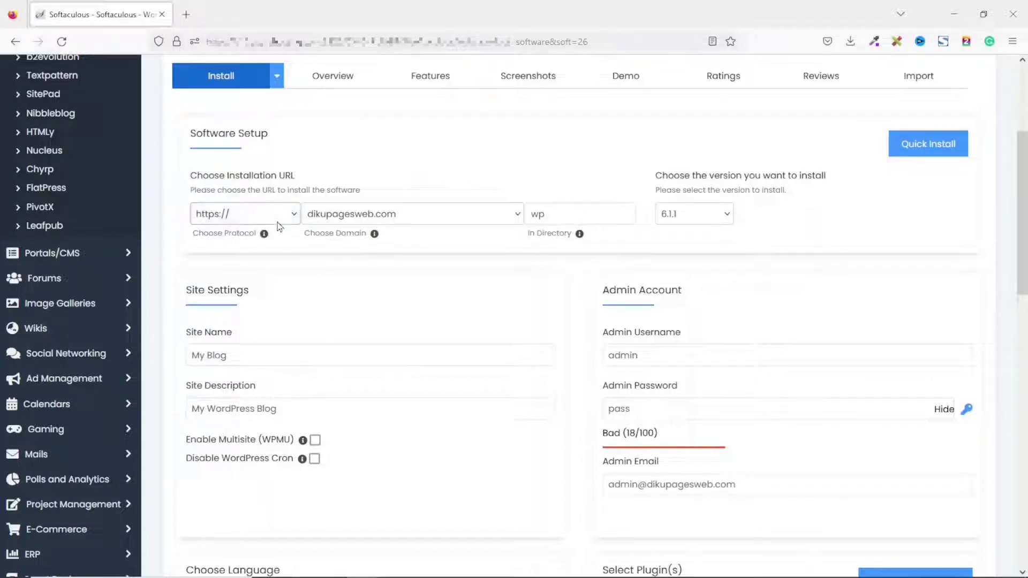
click(288, 217)
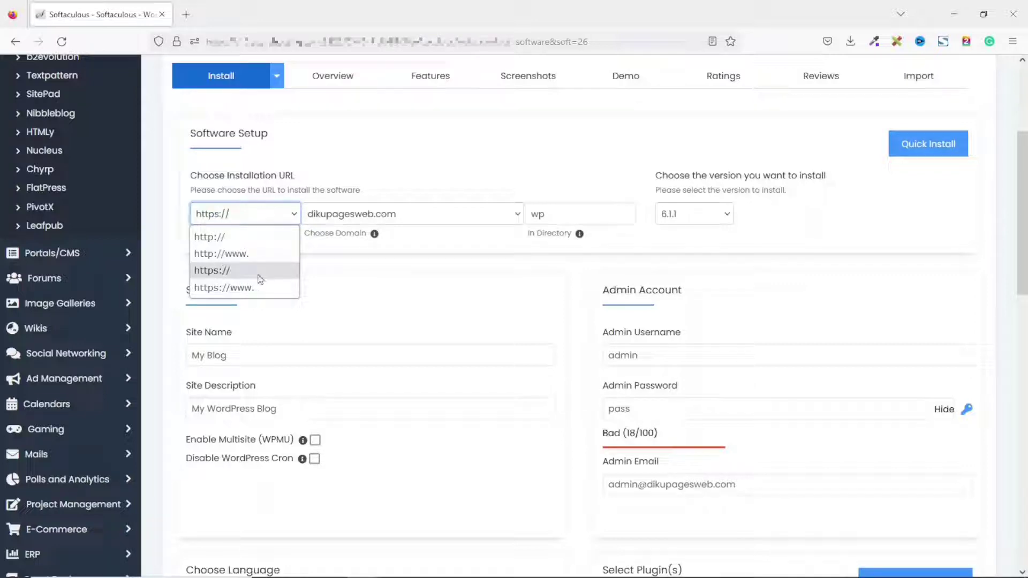
click(298, 214)
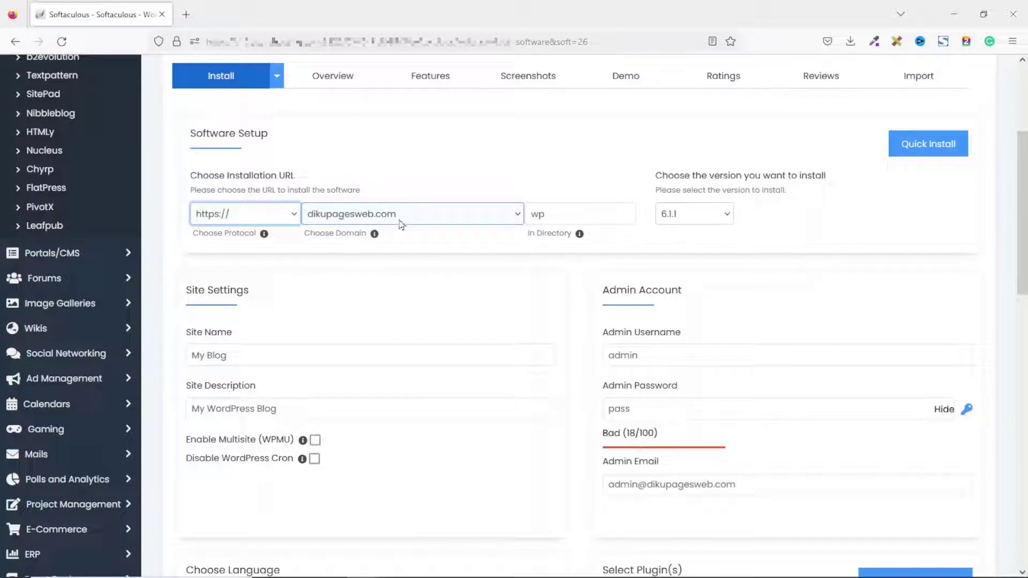
click(499, 216)
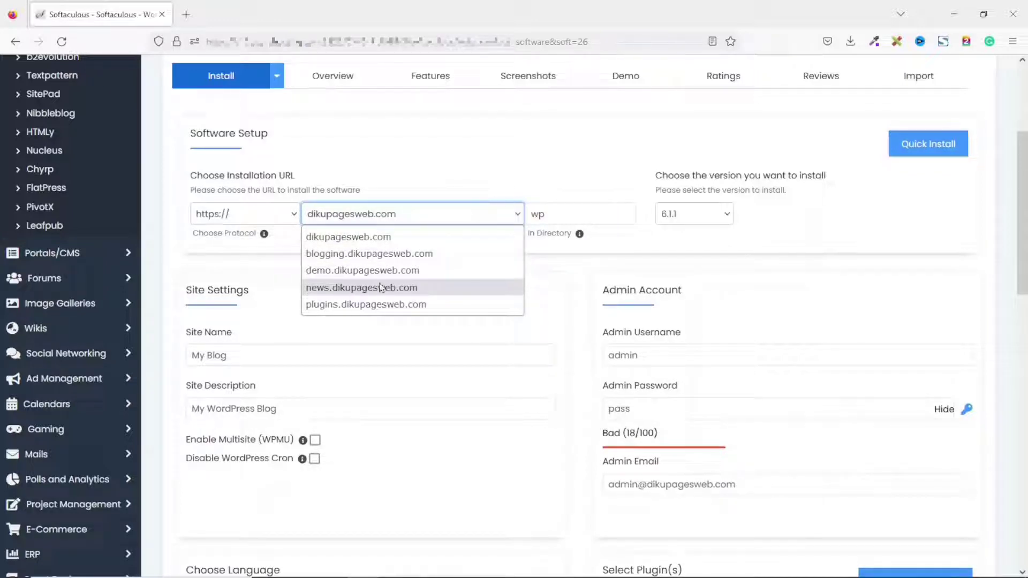
click(380, 288)
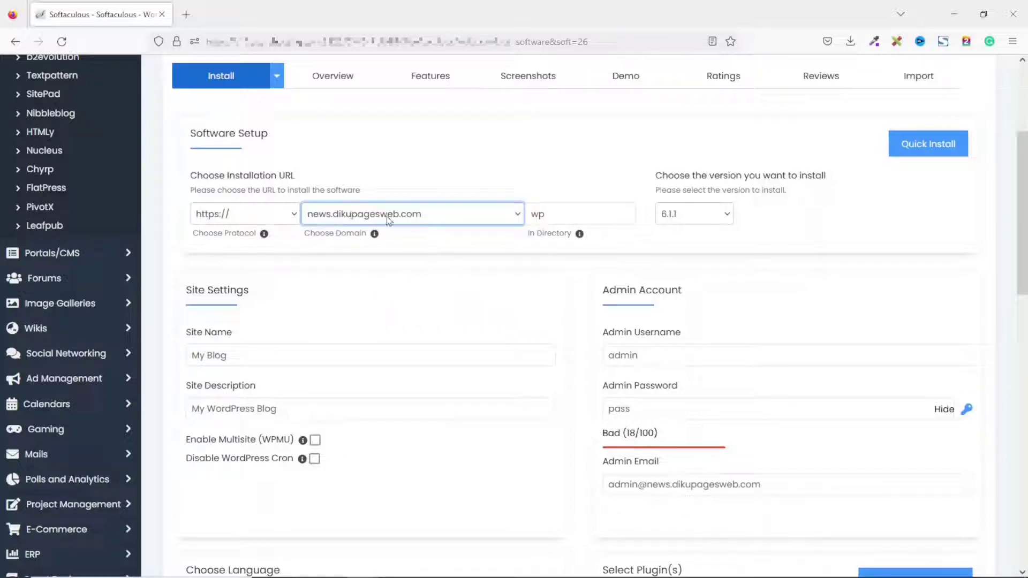
click(582, 215)
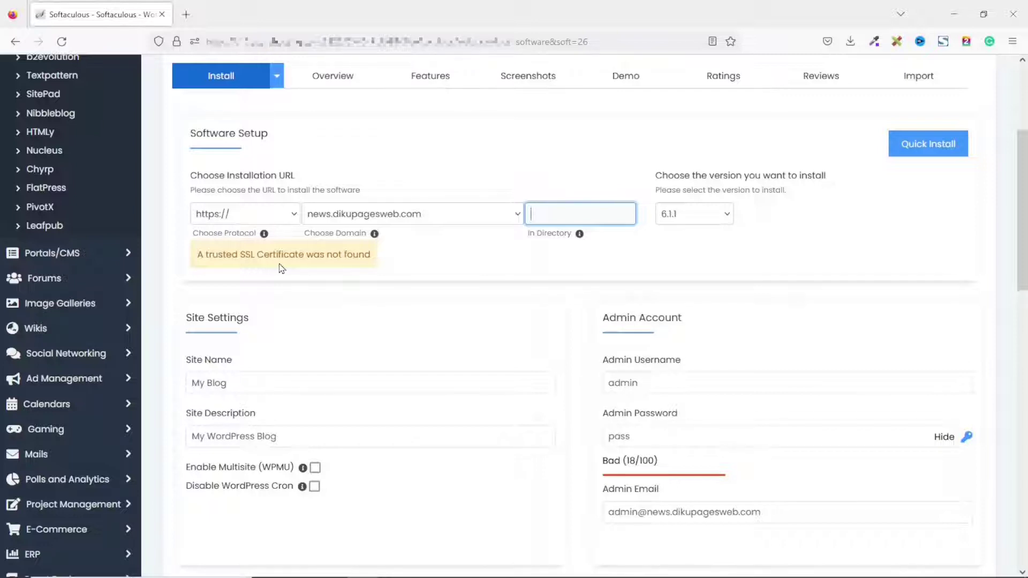
Review the SSL warning and the default site name 'My Blog' and site description.
drag(279, 268, 359, 256)
scroll(238, 320, down, 2)
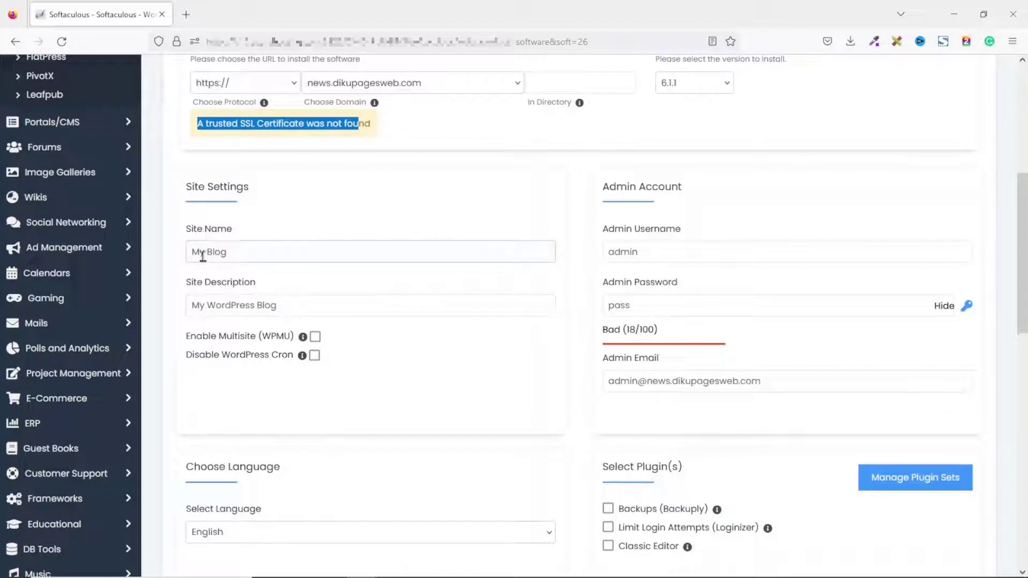
drag(227, 255, 175, 254)
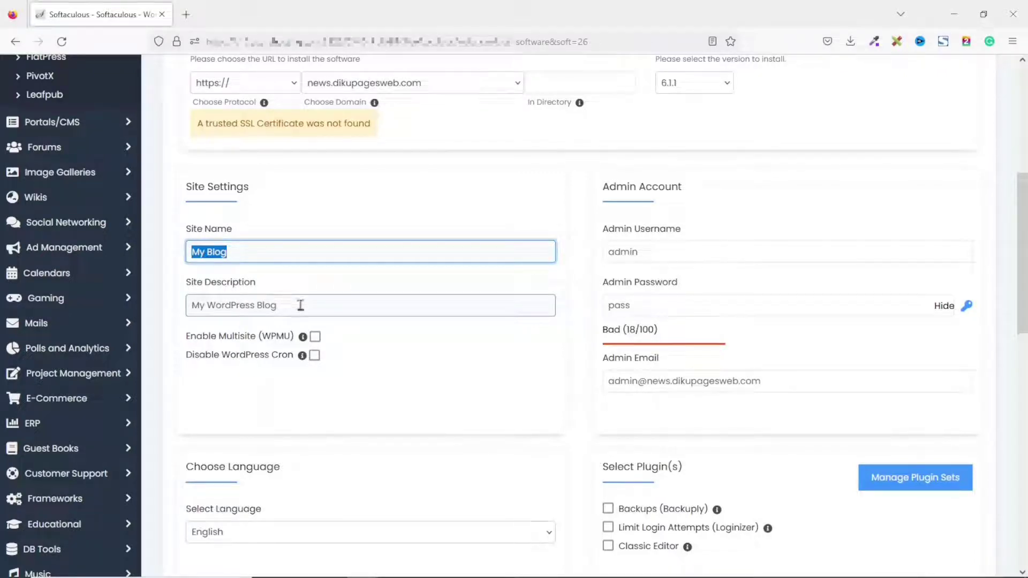
drag(300, 304, 168, 314)
drag(247, 252, 184, 253)
drag(274, 305, 186, 309)
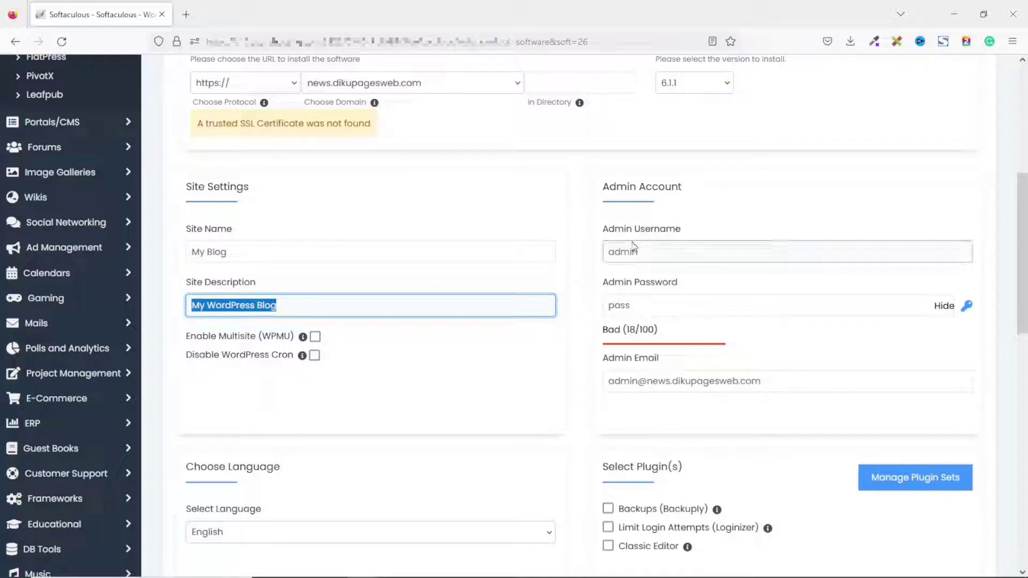
Replace the admin username, set a strong admin password and enter your own admin e-mail.
double_click(677, 251)
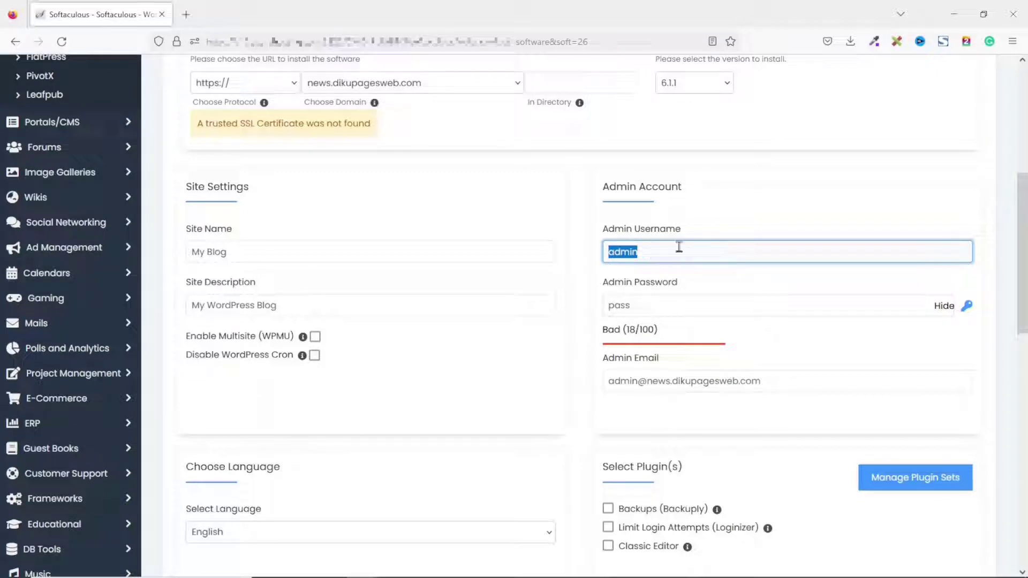
text(Su)
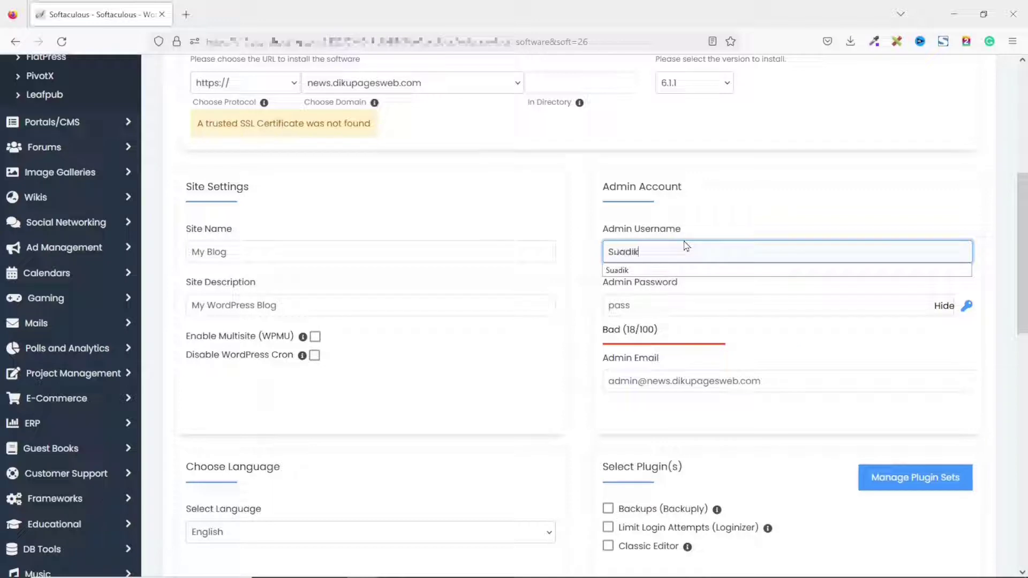
click(942, 306)
click(638, 298)
drag(653, 308, 559, 298)
text(••••••••••)
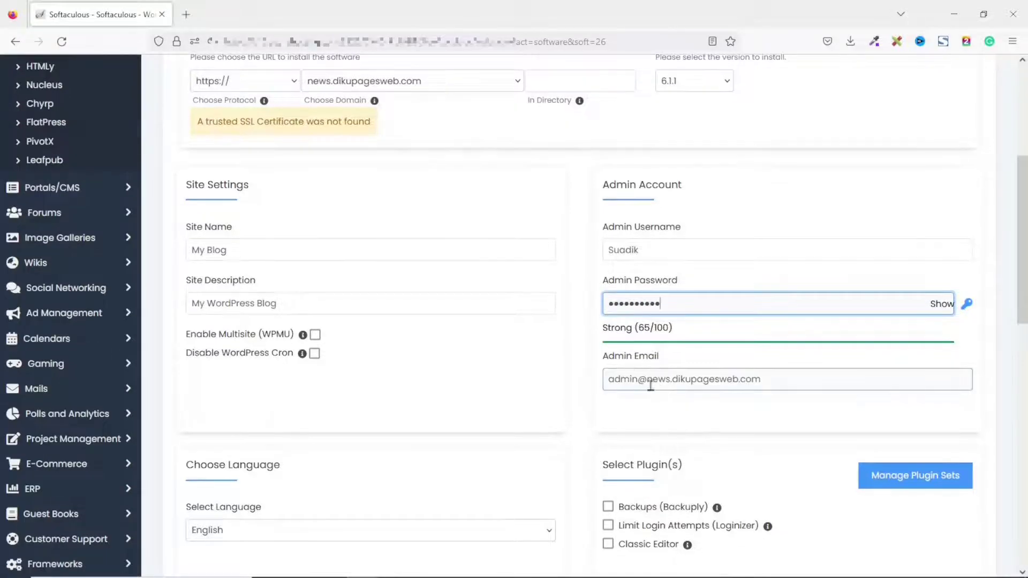
drag(803, 386, 601, 388)
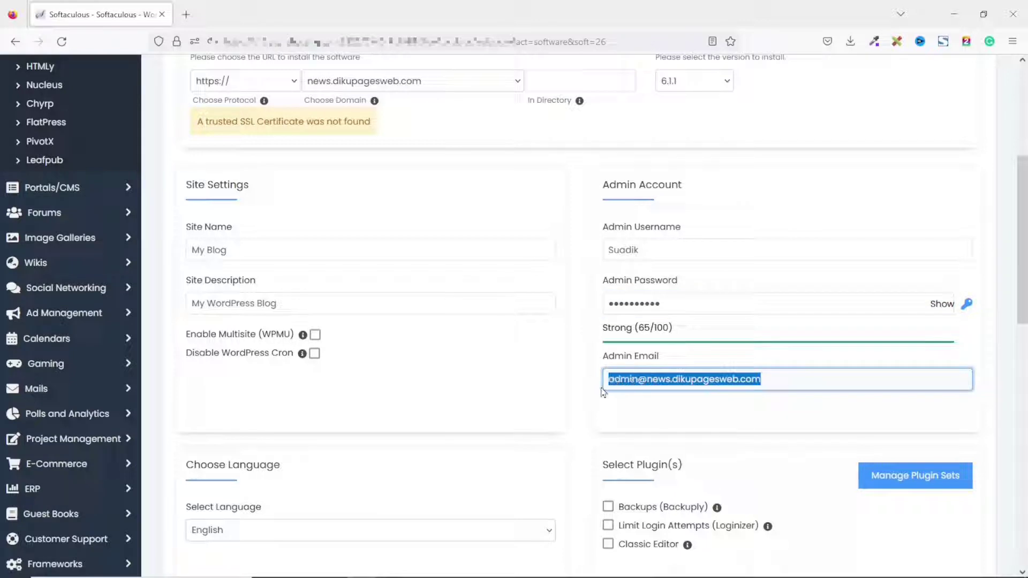
key(BackSpace)
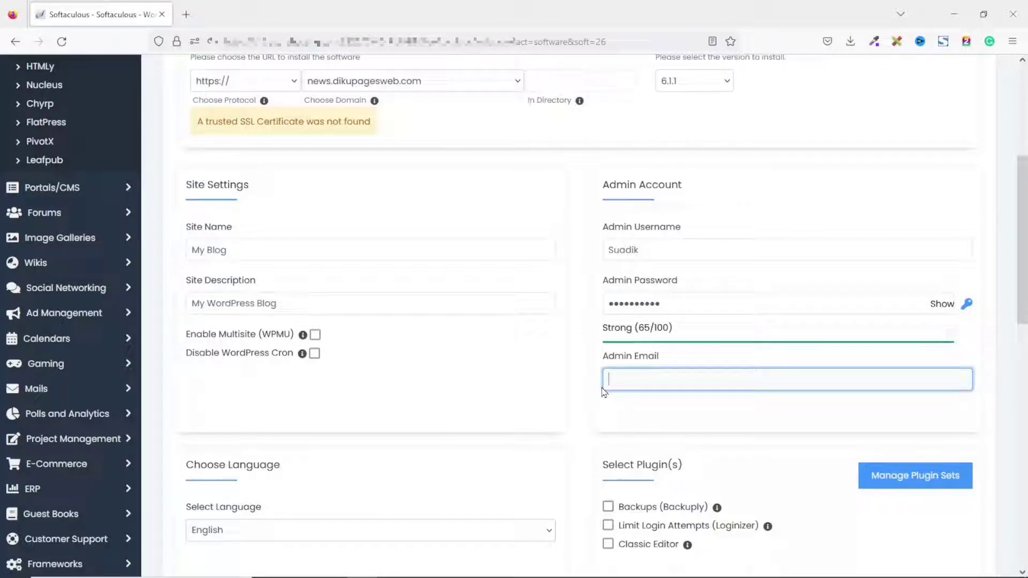
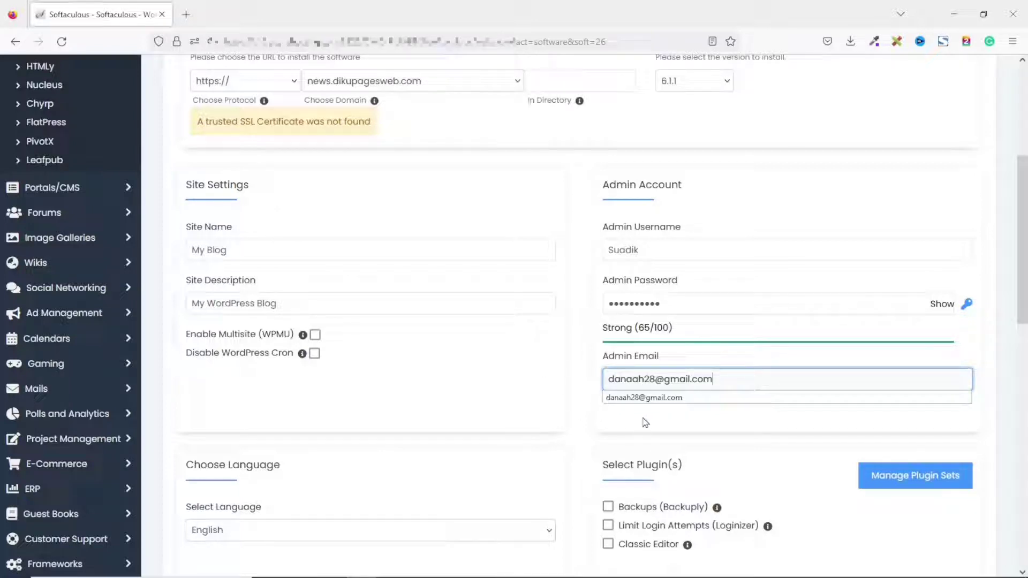
Keep English as the site language and run the WordPress installation.
scroll(645, 423, down, 5)
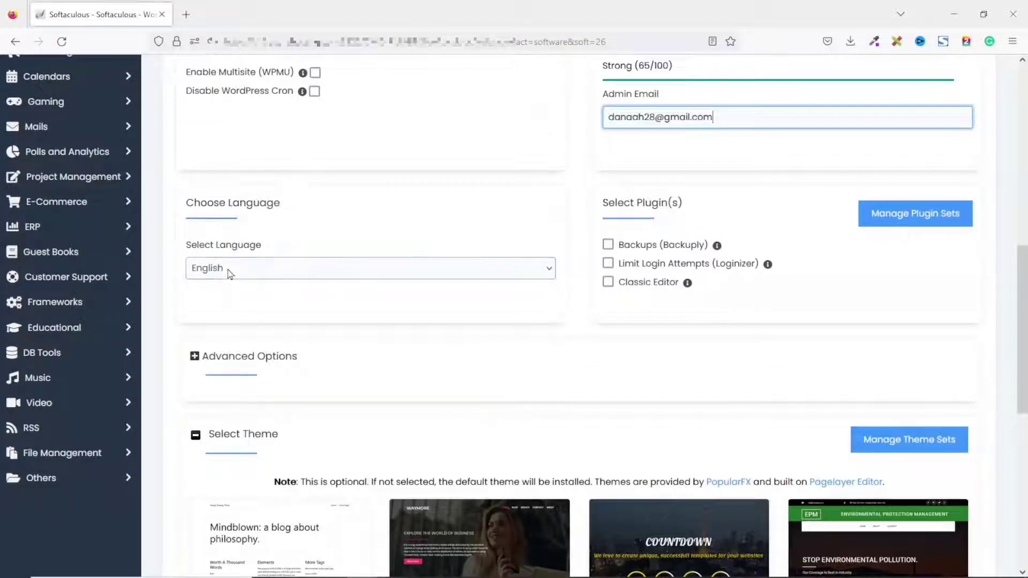
click(268, 272)
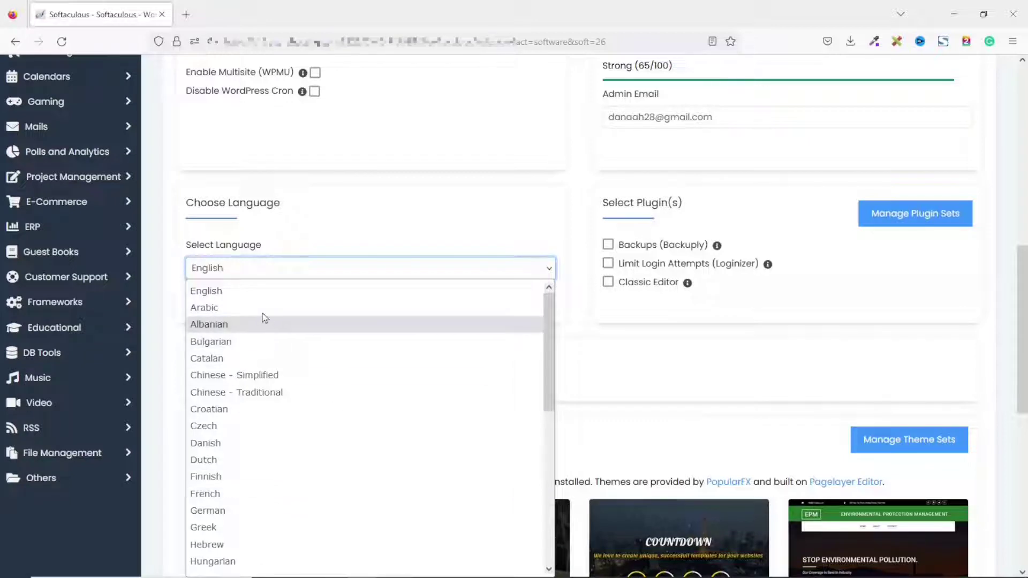
click(248, 292)
scroll(464, 342, down, 7)
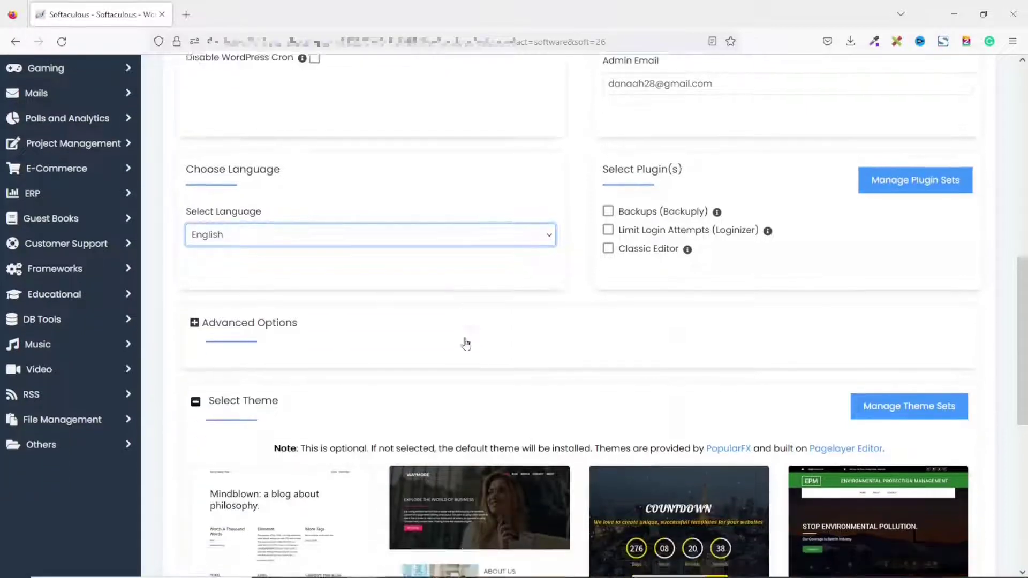
scroll(466, 342, up, 1)
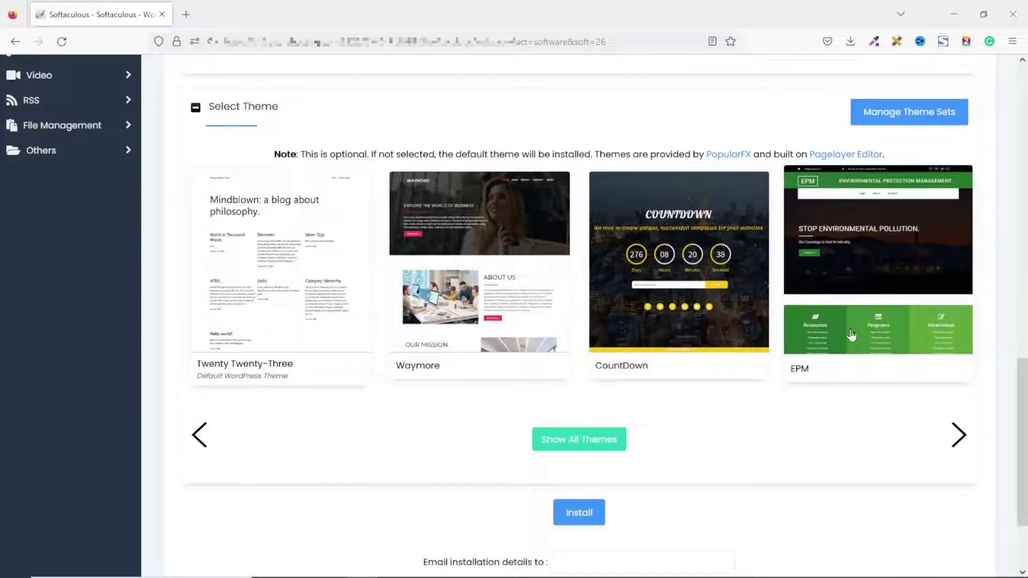
scroll(846, 335, down, 3)
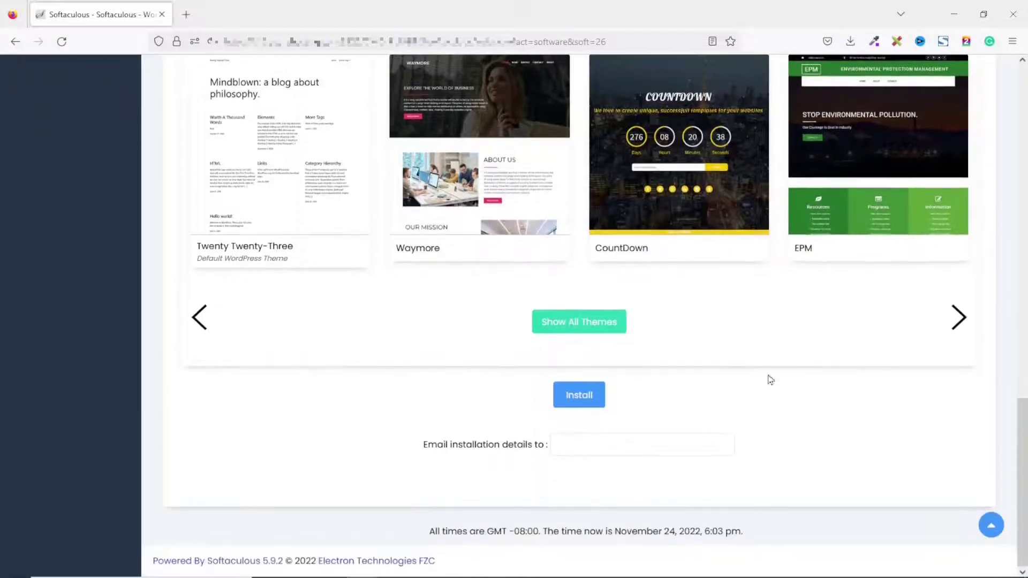
click(586, 401)
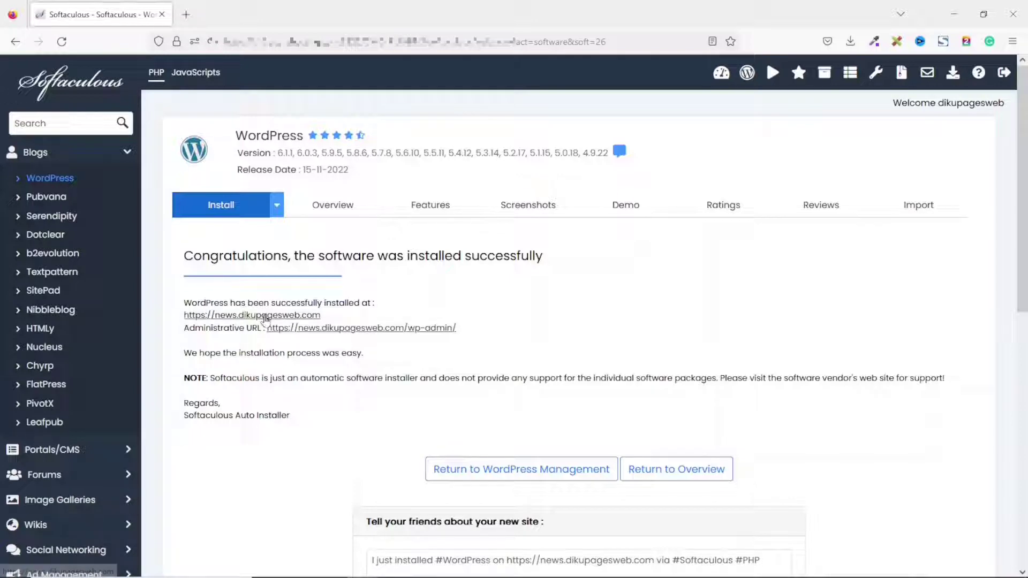
Open the newly installed site in a new tab and look over its homepage.
click(264, 316)
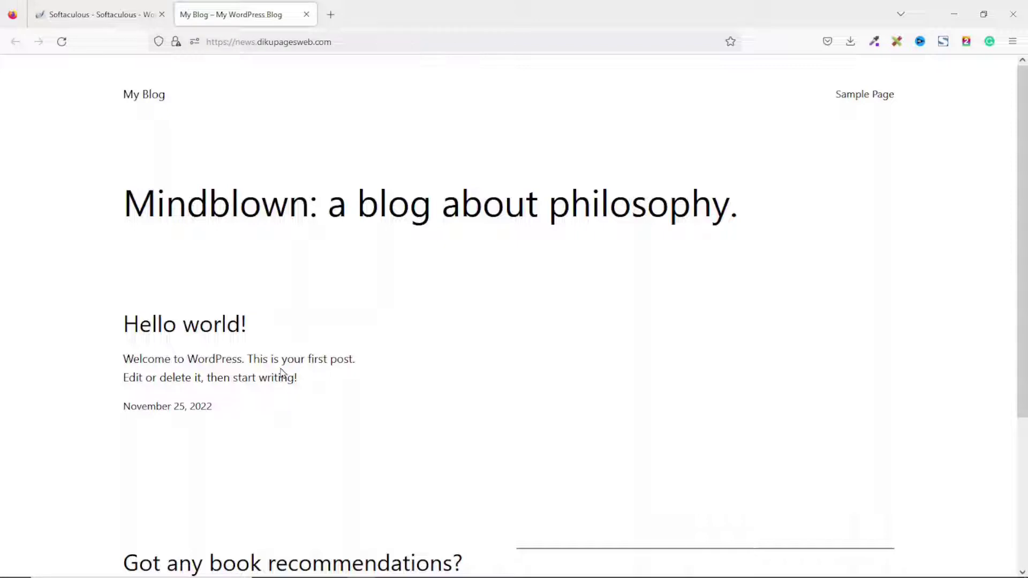
scroll(532, 156, down, 4)
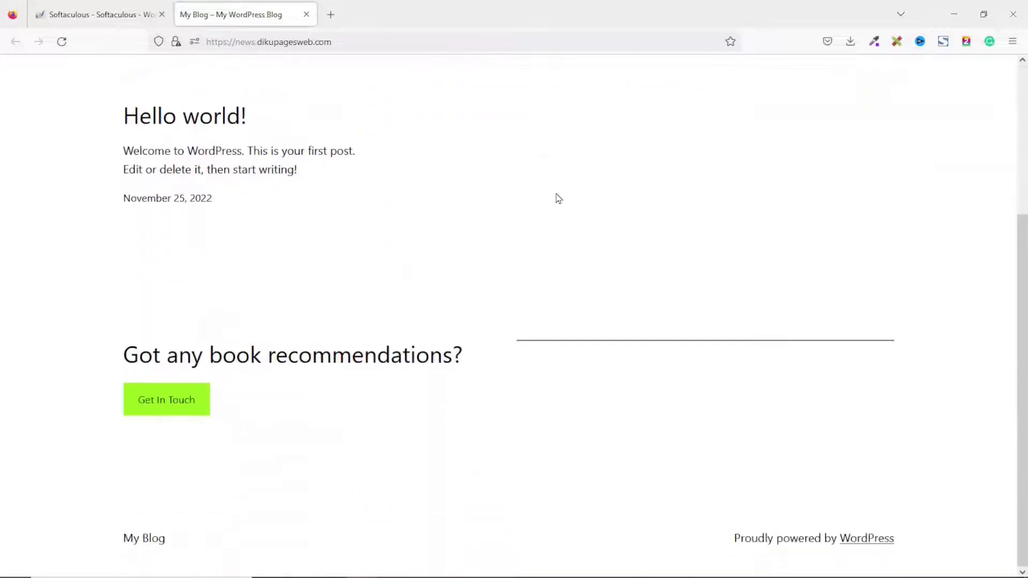
scroll(557, 199, up, 4)
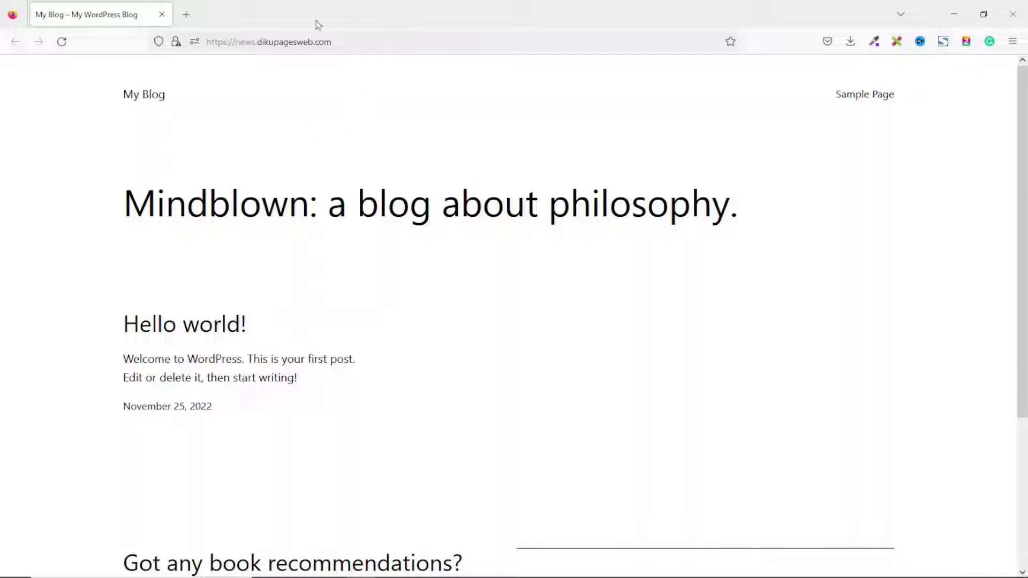
Append wp-admin to the site address to reach the login page.
click(388, 39)
click(388, 39)
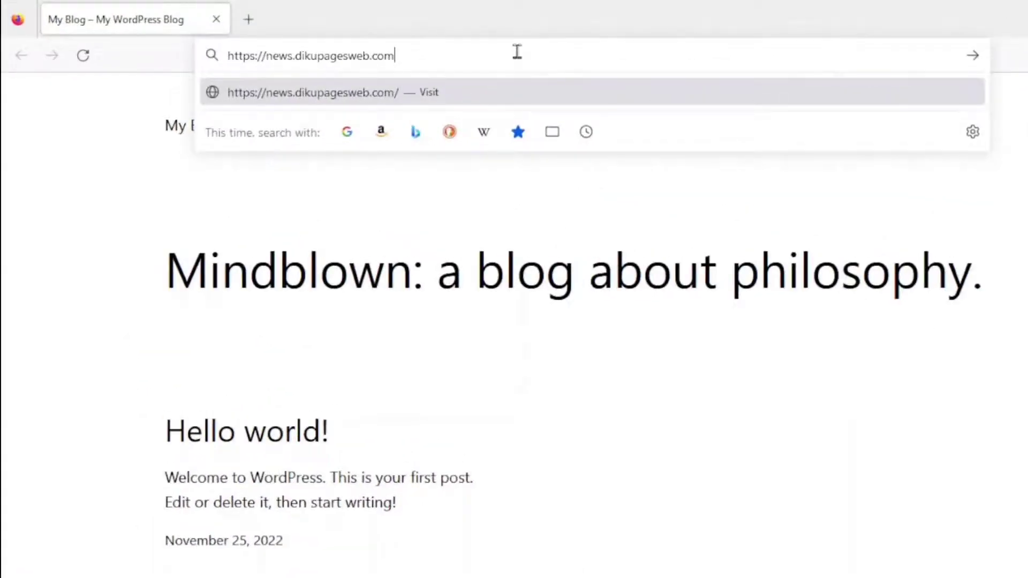
text(wp-admin)
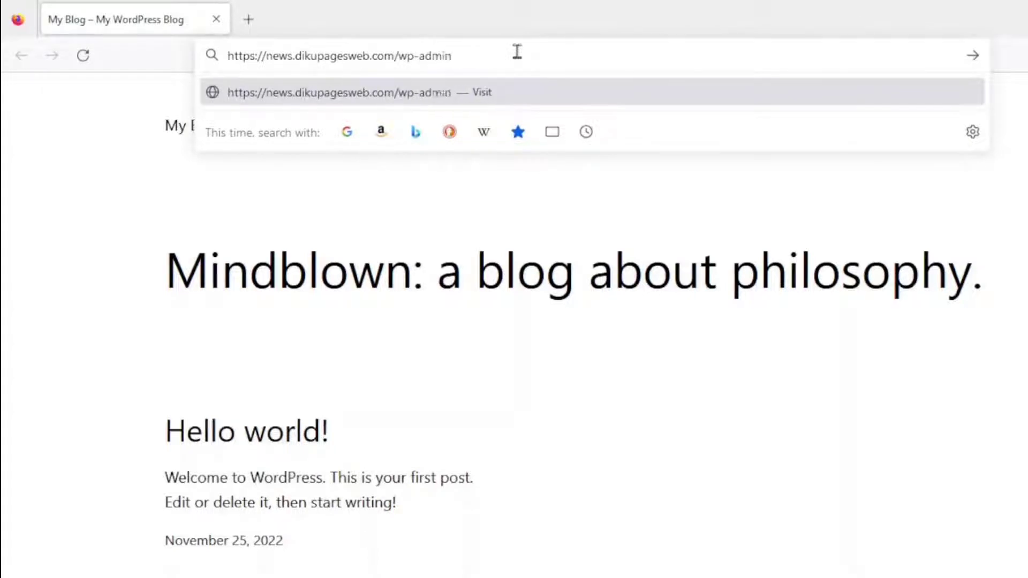
key(Return)
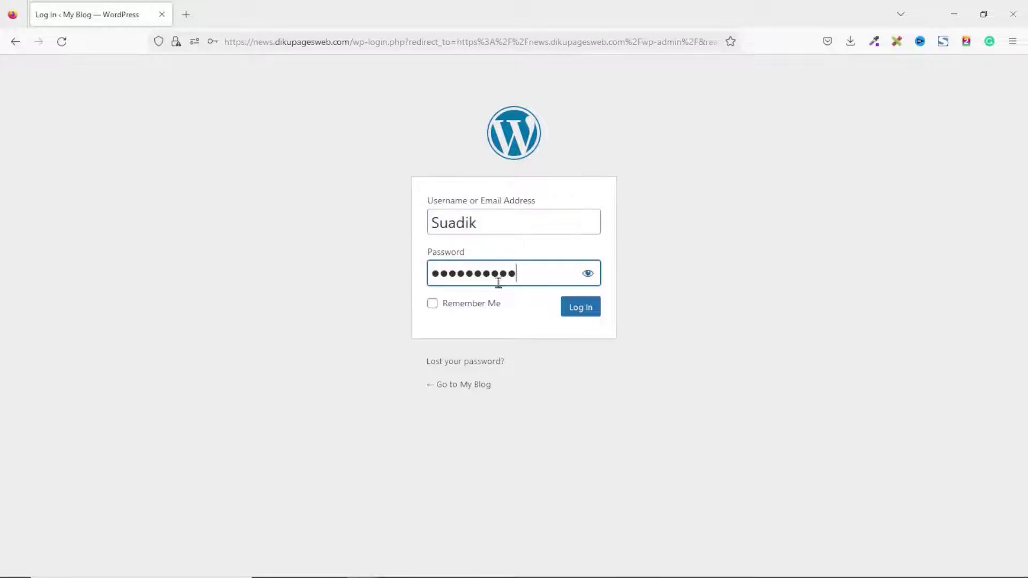
Log in to the dashboard and open the public site in a background tab.
click(580, 316)
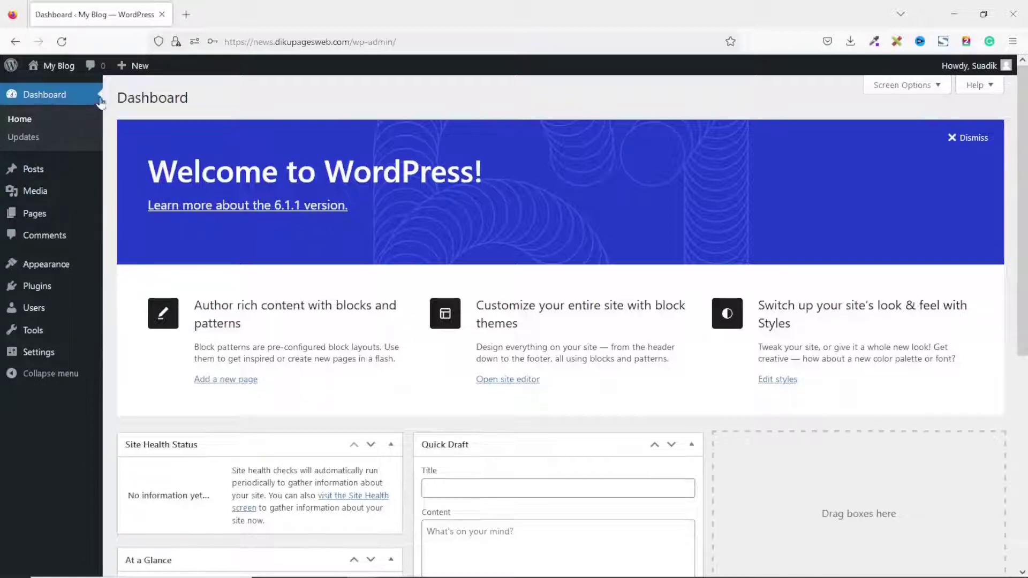
middle_click(56, 65)
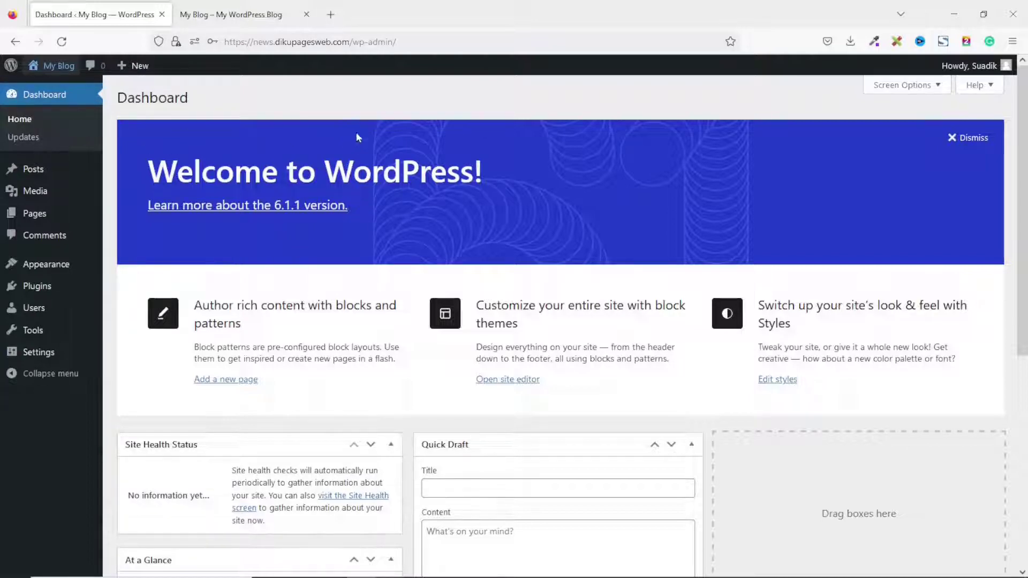
scroll(569, 221, down, 7)
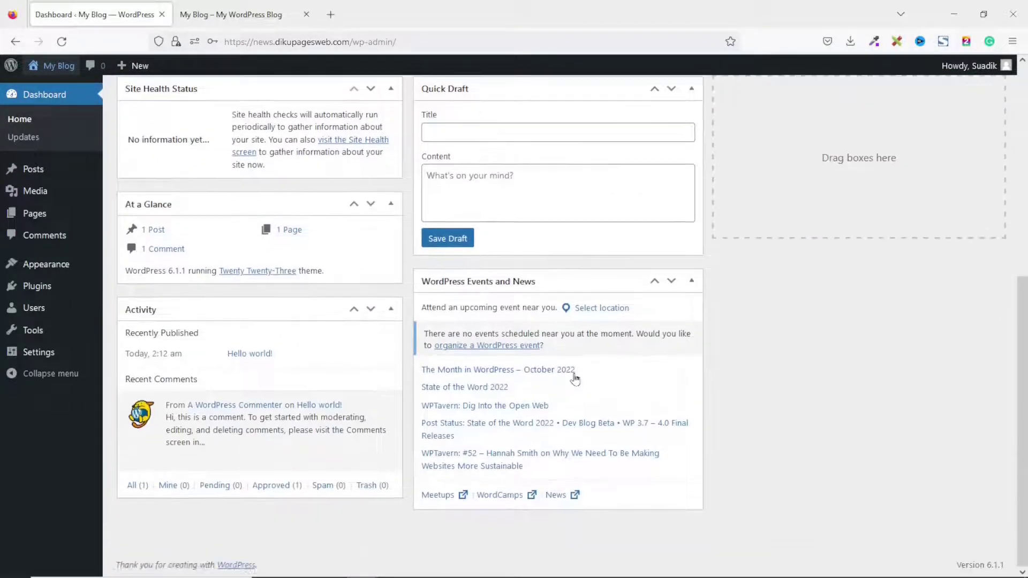
scroll(573, 379, up, 5)
scroll(576, 379, up, 2)
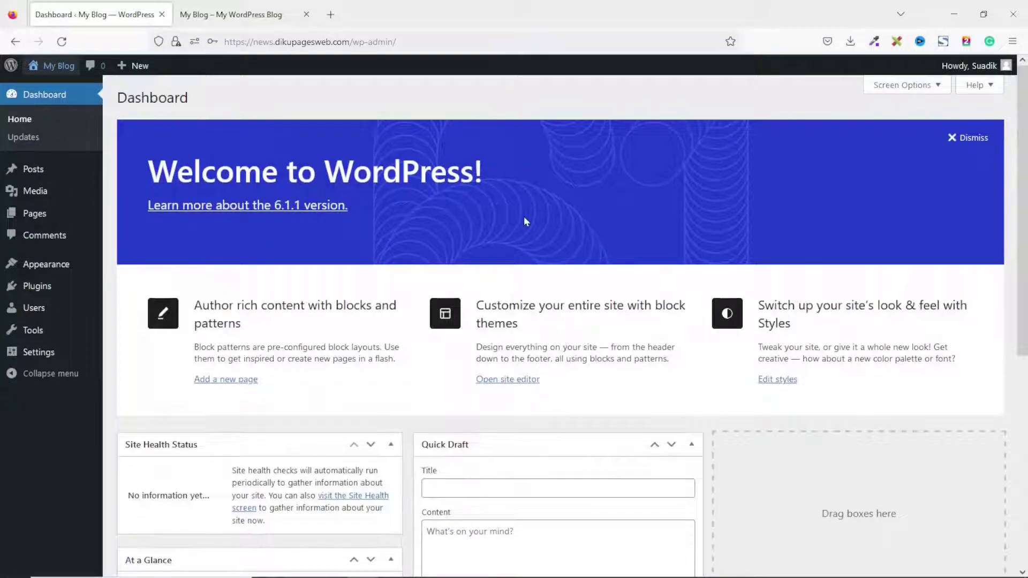
scroll(610, 450, down, 6)
Look over the Dashboard and show its Screen Options panel.
scroll(614, 456, up, 5)
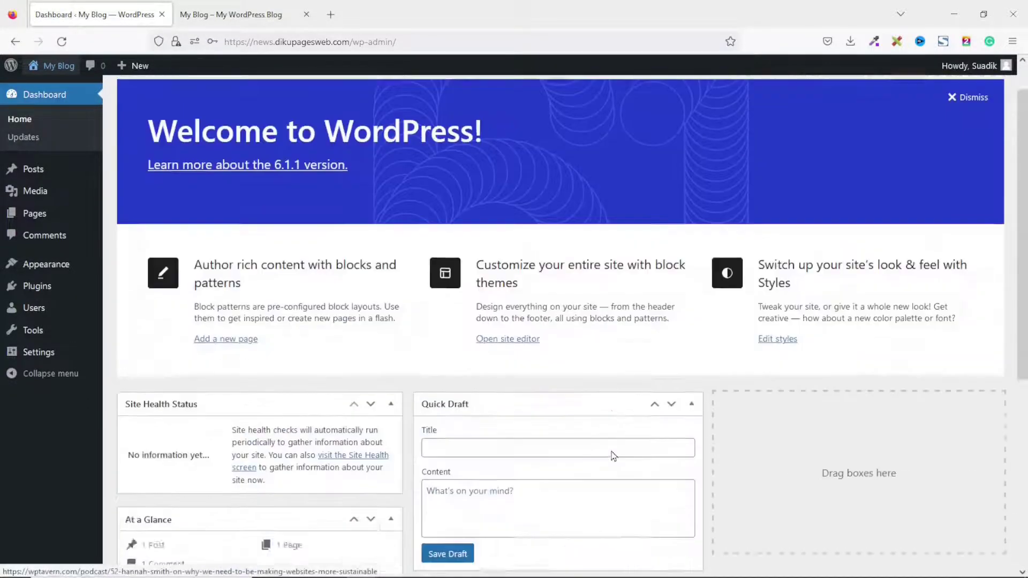
scroll(613, 456, up, 1)
scroll(651, 212, down, 6)
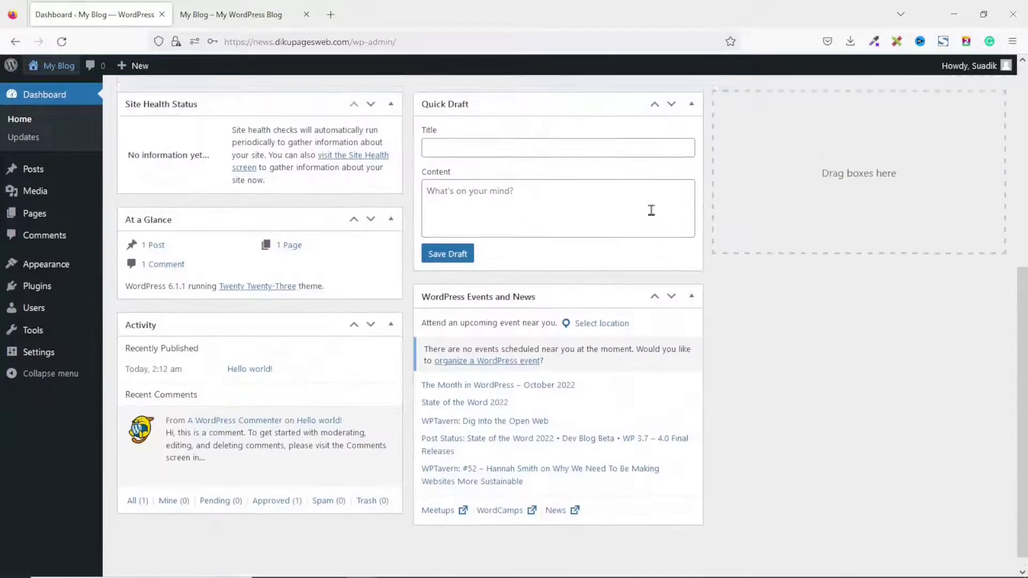
scroll(659, 207, up, 6)
click(905, 91)
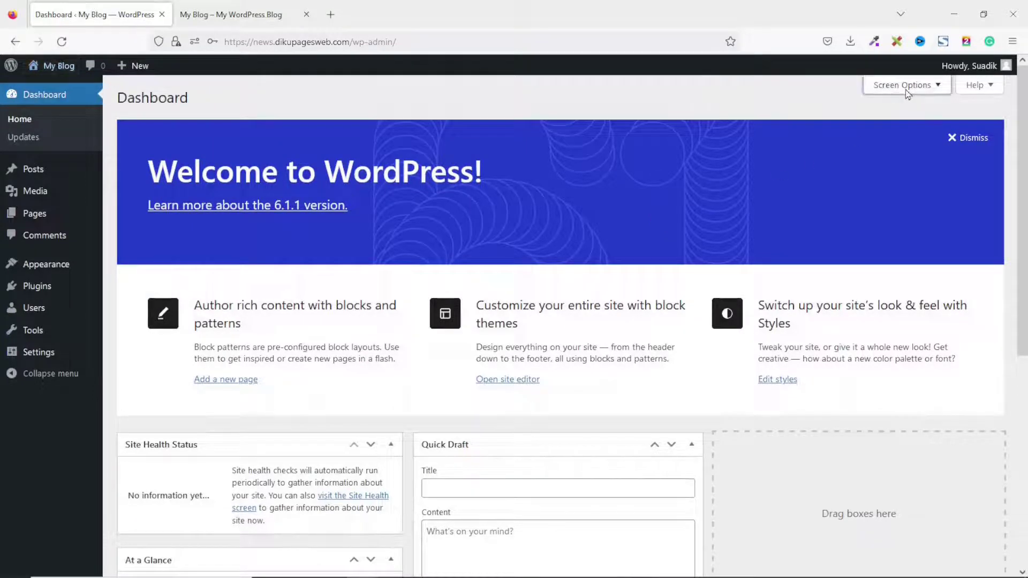
Uncheck Welcome, Events and News, Quick Draft, Activity, At a Glance and Site Health Status.
click(545, 147)
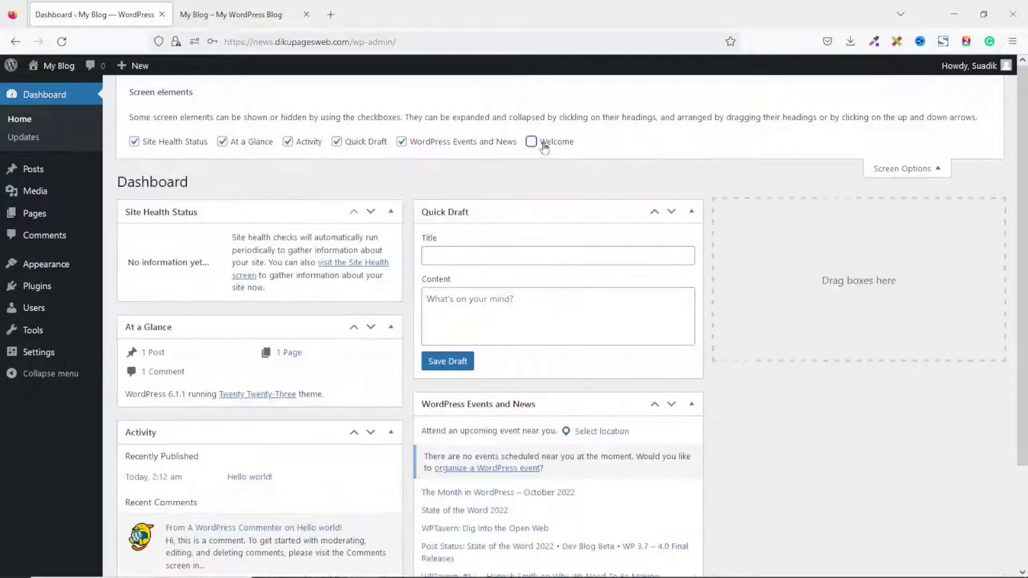
click(459, 143)
click(356, 142)
click(288, 142)
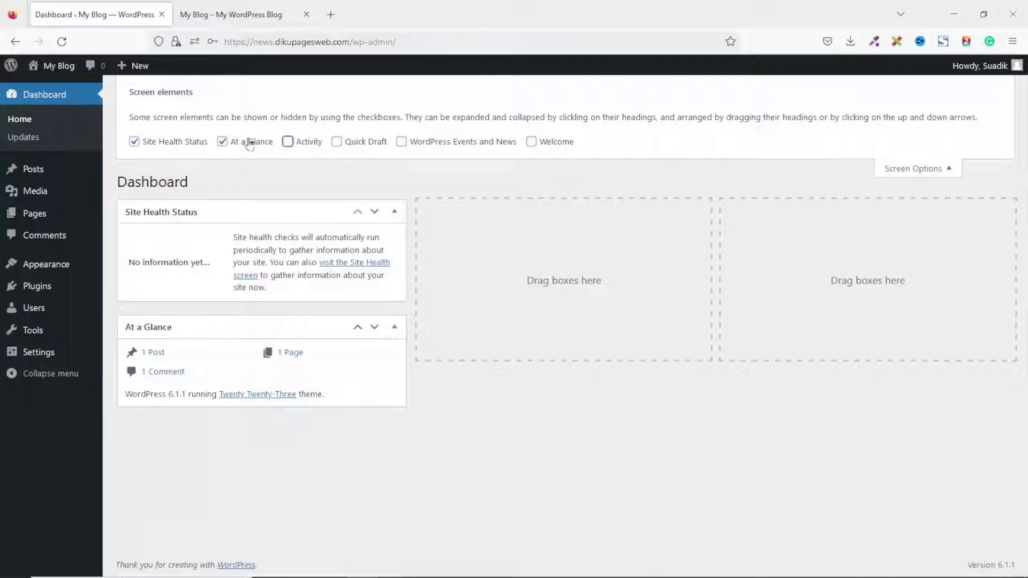
click(250, 143)
click(177, 142)
click(956, 176)
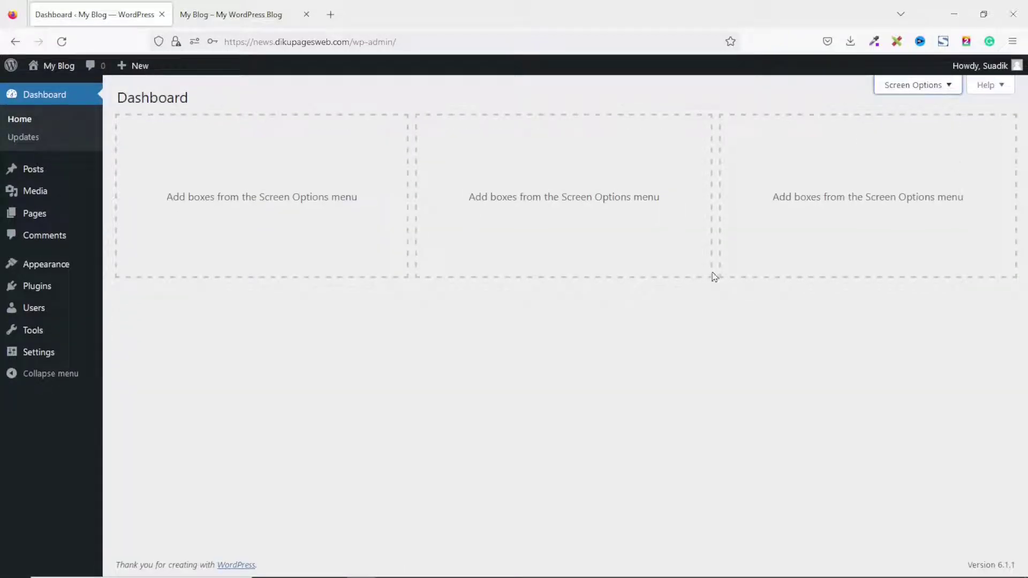
Open the admin Posts list, then switch to the live blog tab.
click(34, 175)
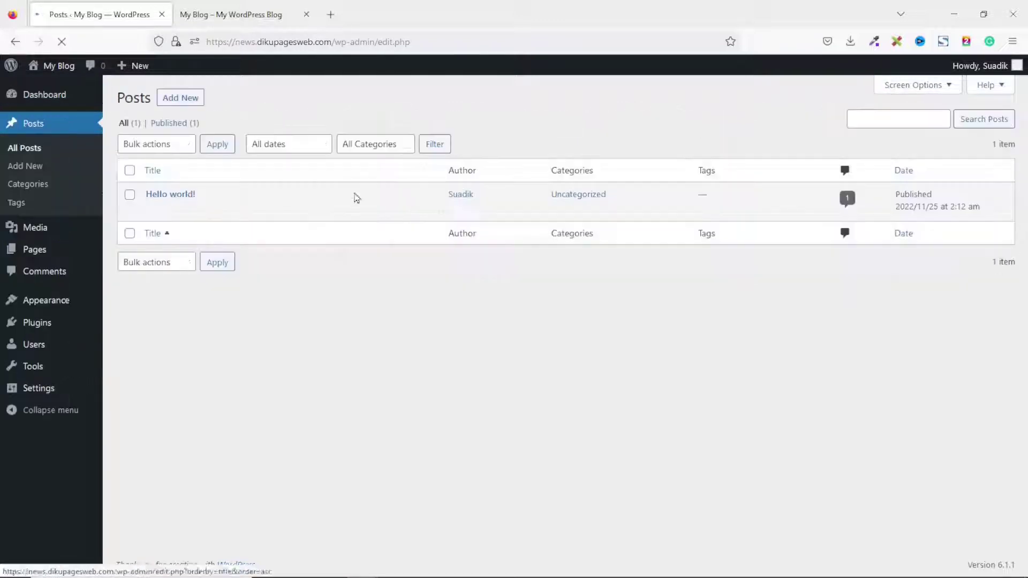
mouse_move(218, 209)
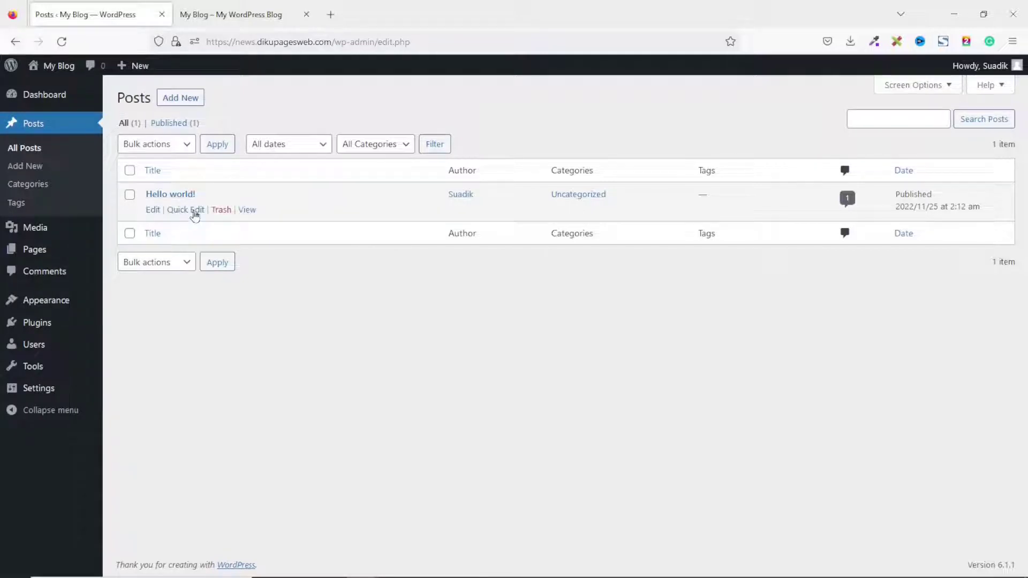
click(238, 12)
scroll(332, 203, down, 3)
scroll(305, 211, up, 3)
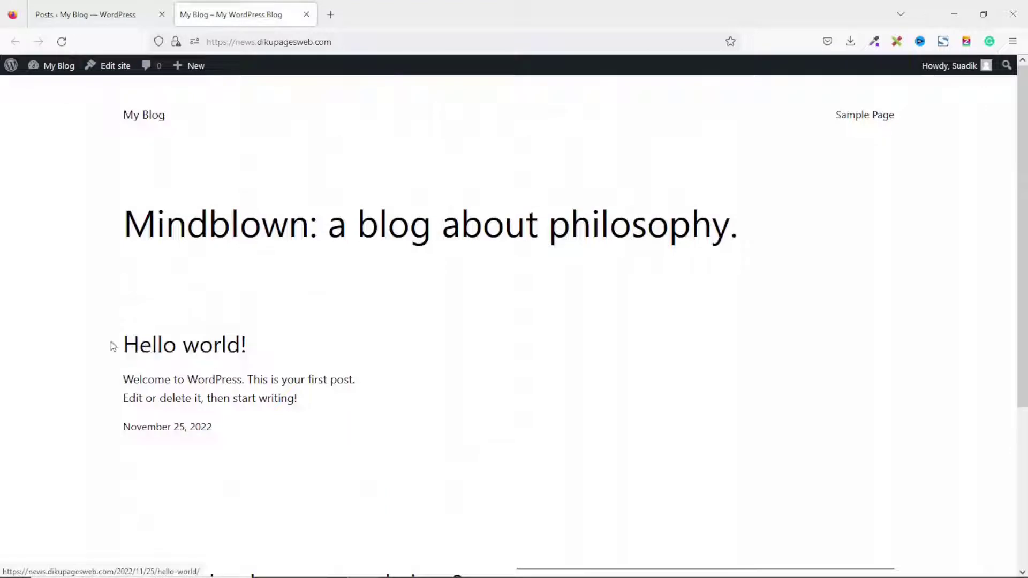
Read the Hello world! post on the blog and return to the admin Posts list.
click(193, 347)
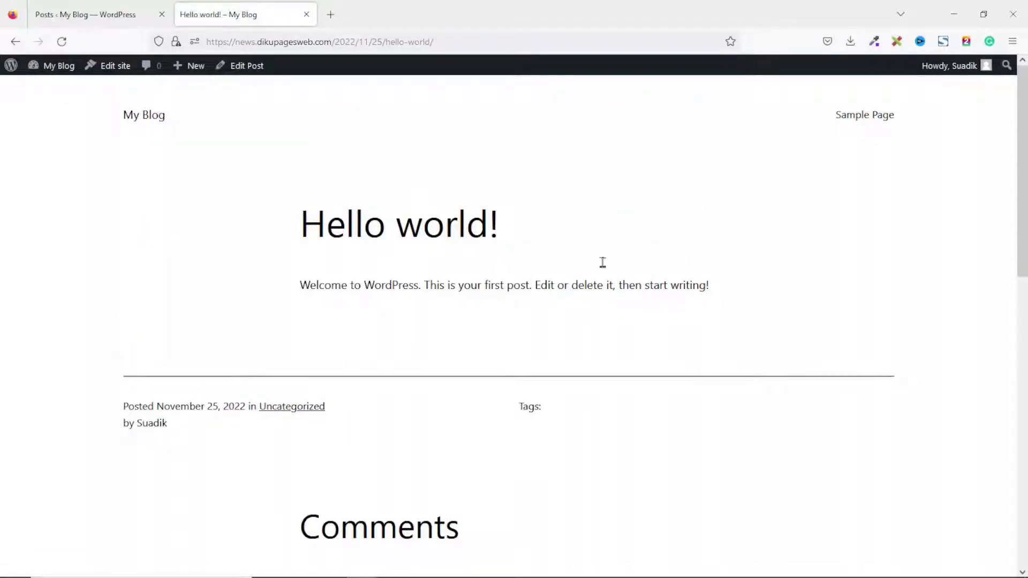
scroll(619, 365, down, 6)
scroll(620, 366, up, 6)
drag(298, 286, 734, 290)
scroll(574, 322, down, 7)
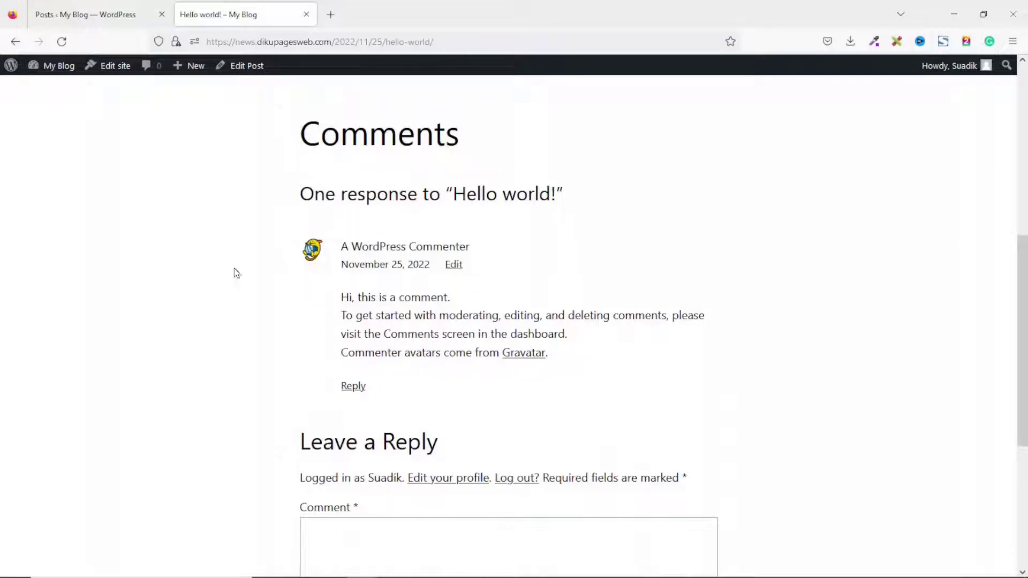
click(102, 17)
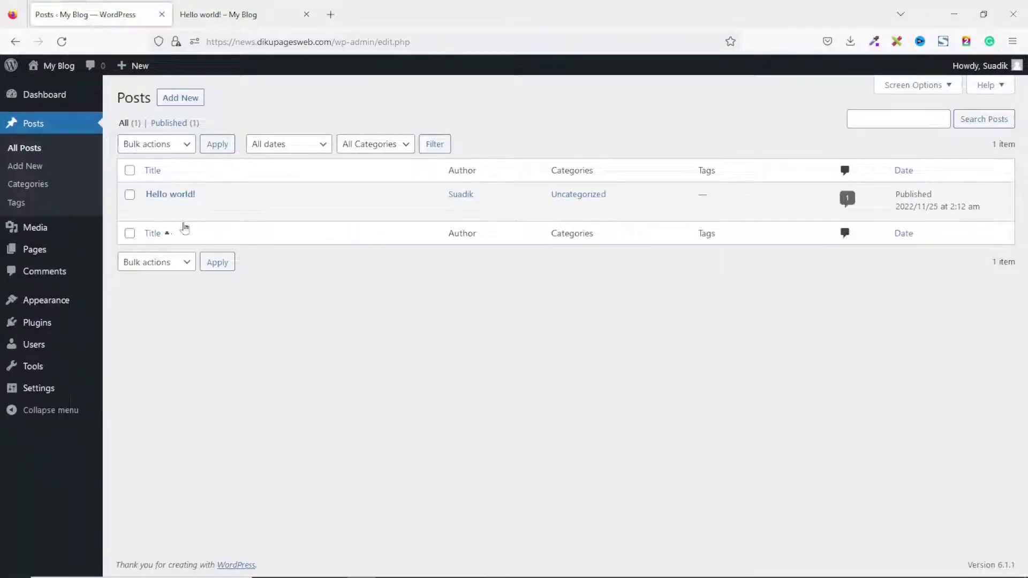
Trash the Hello world! post, empty the Trash, and go to the Pages list.
click(220, 210)
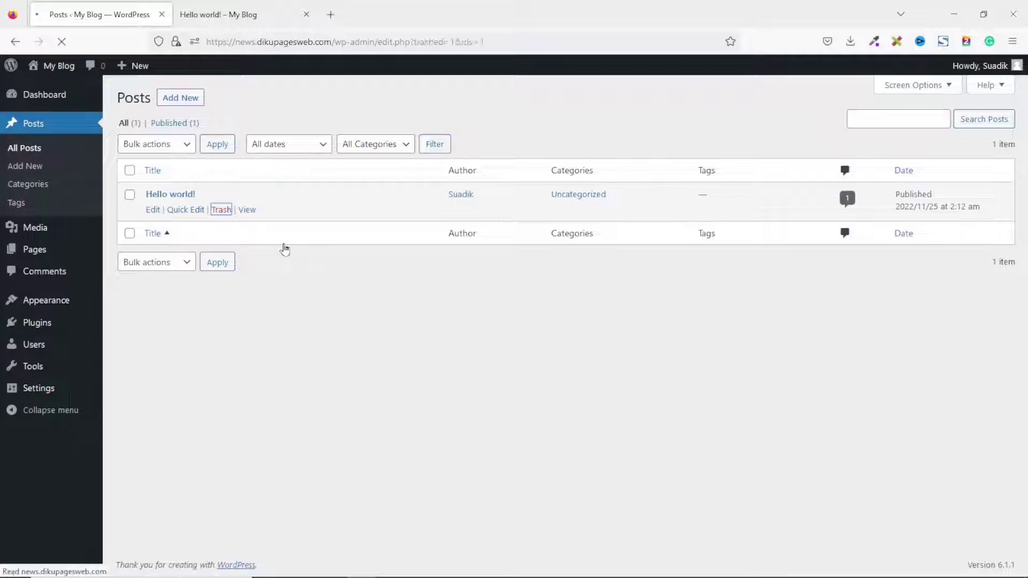
click(161, 162)
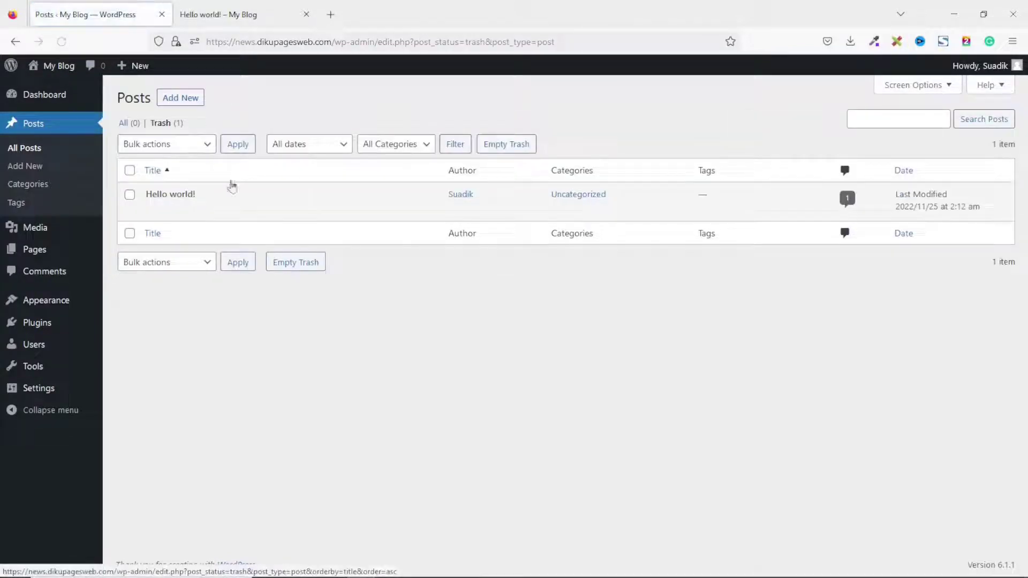
click(508, 152)
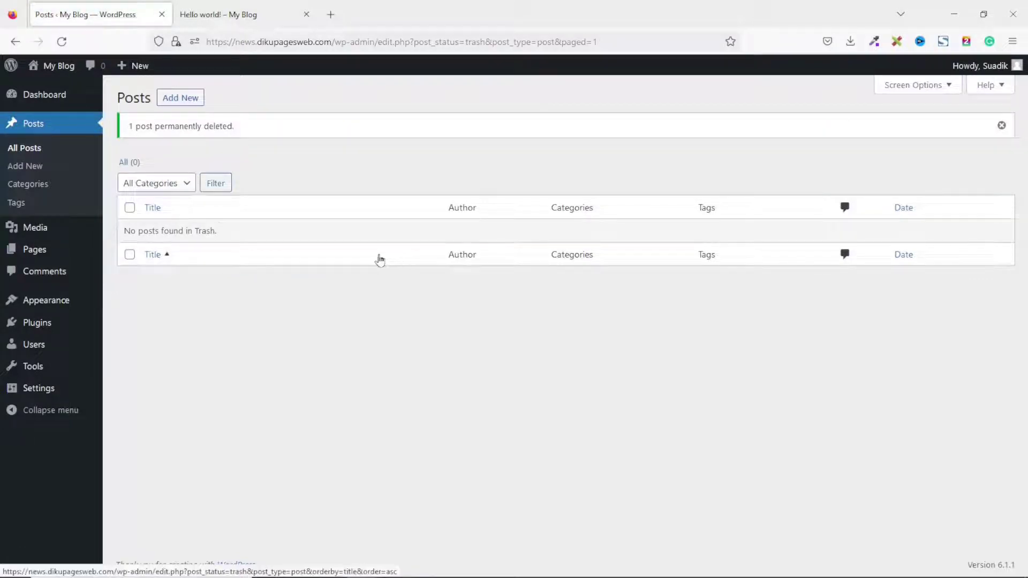
click(36, 256)
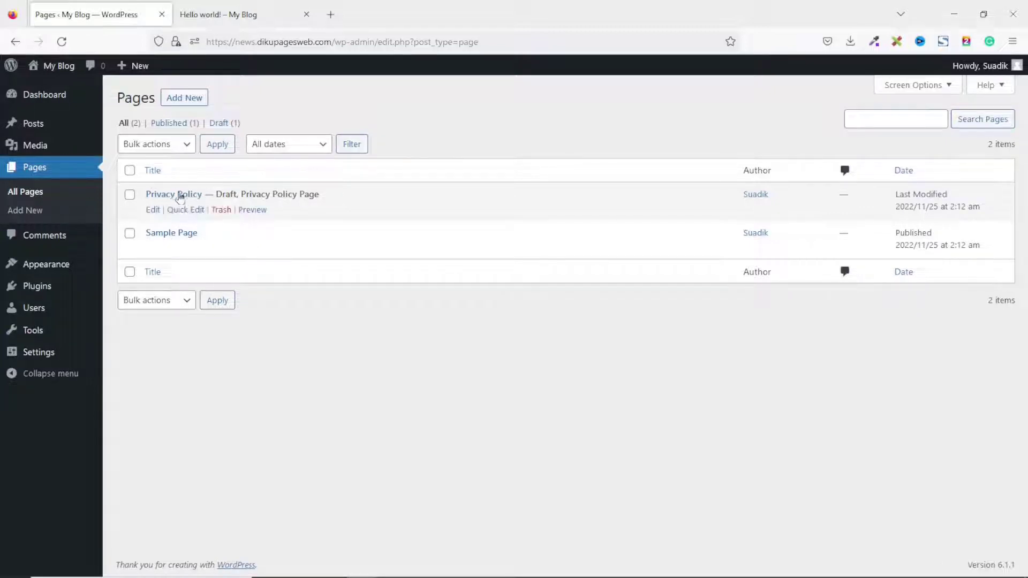
View the Sample Page on the live site, then return to the admin Pages list.
click(234, 17)
scroll(530, 336, up, 7)
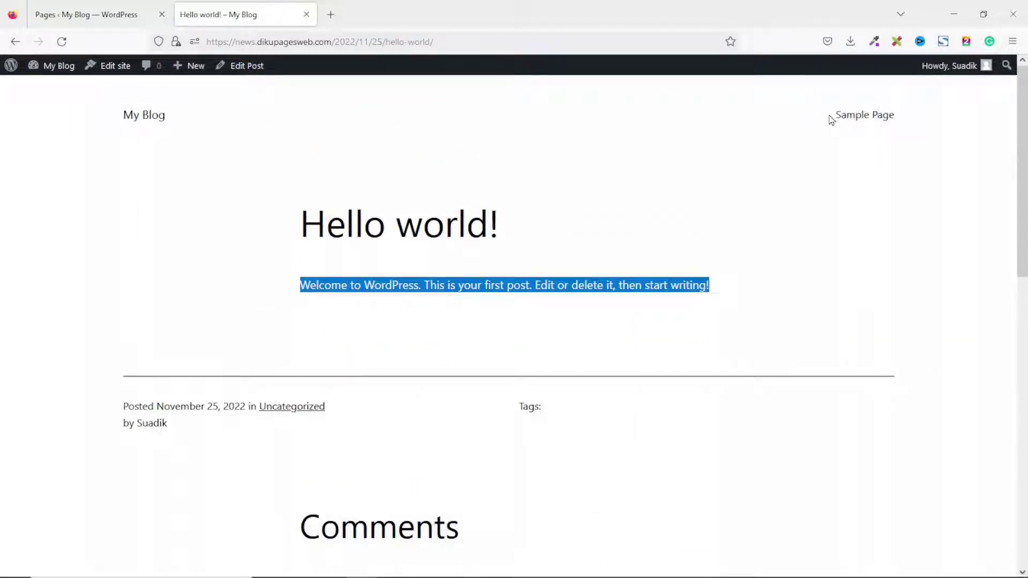
click(863, 116)
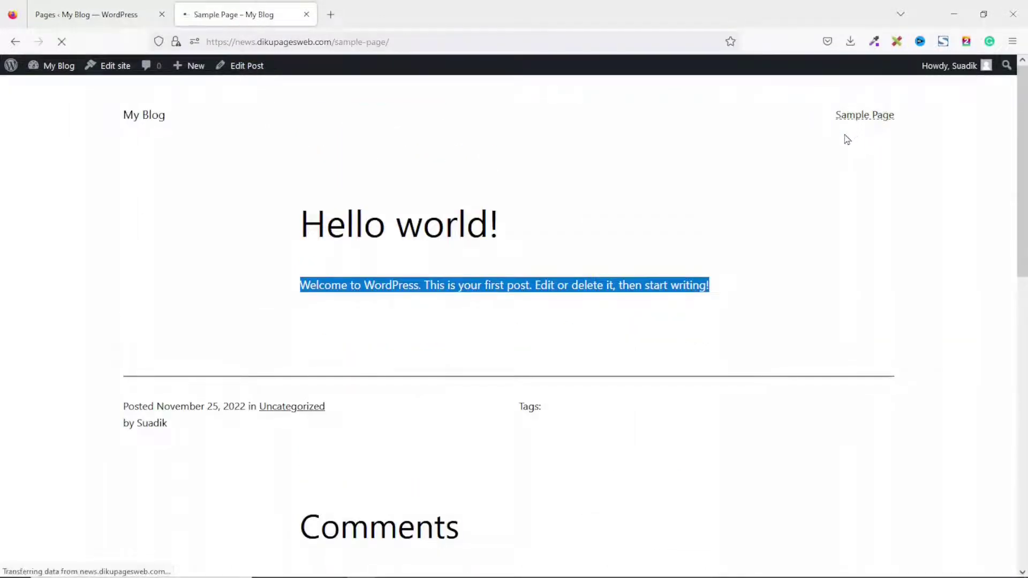
scroll(589, 394, down, 3)
scroll(594, 404, up, 3)
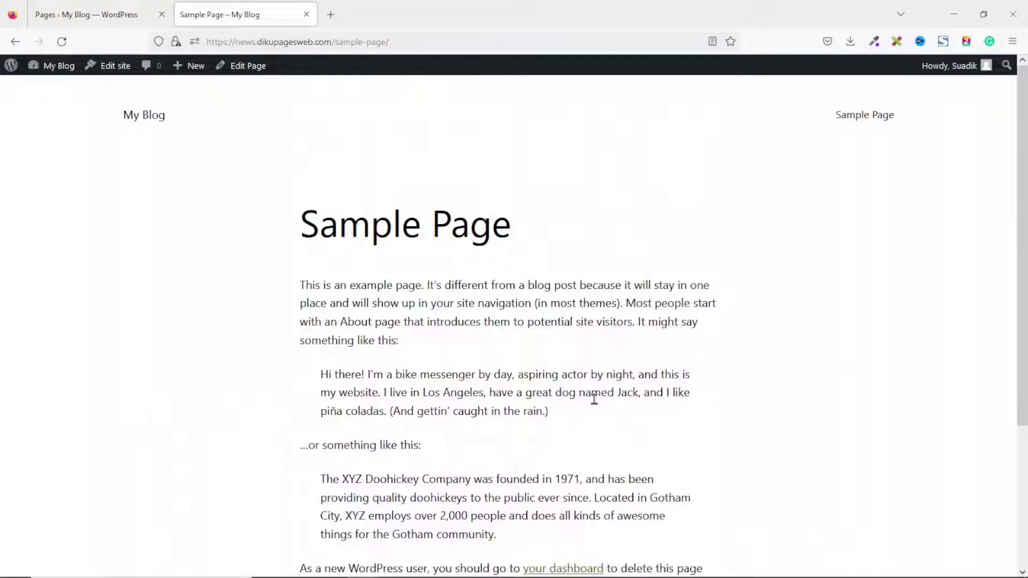
scroll(557, 285, down, 3)
scroll(557, 415, up, 3)
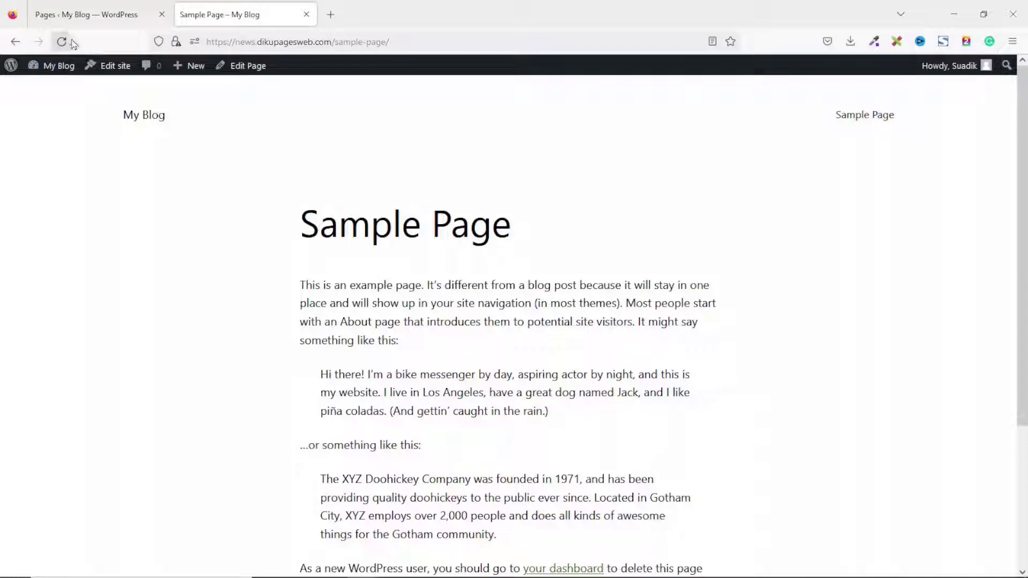
click(94, 15)
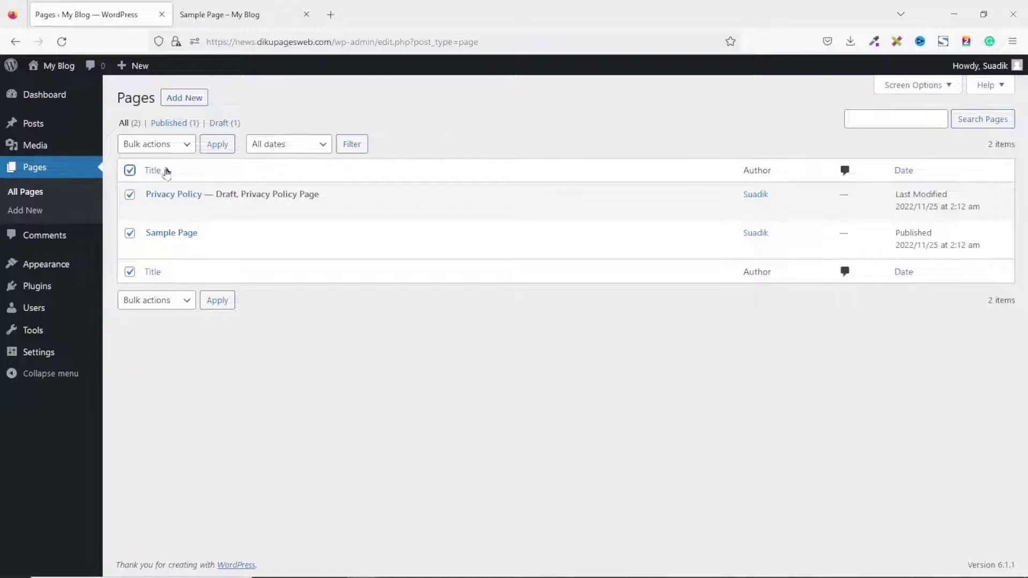
Bulk-trash Privacy Policy and Sample Page, then empty the Trash.
click(174, 144)
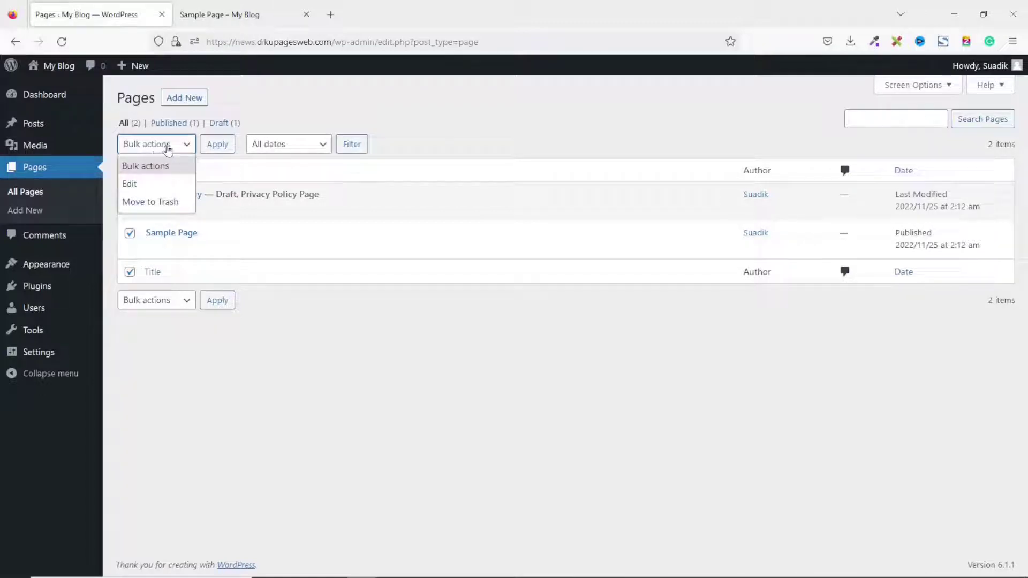
click(159, 207)
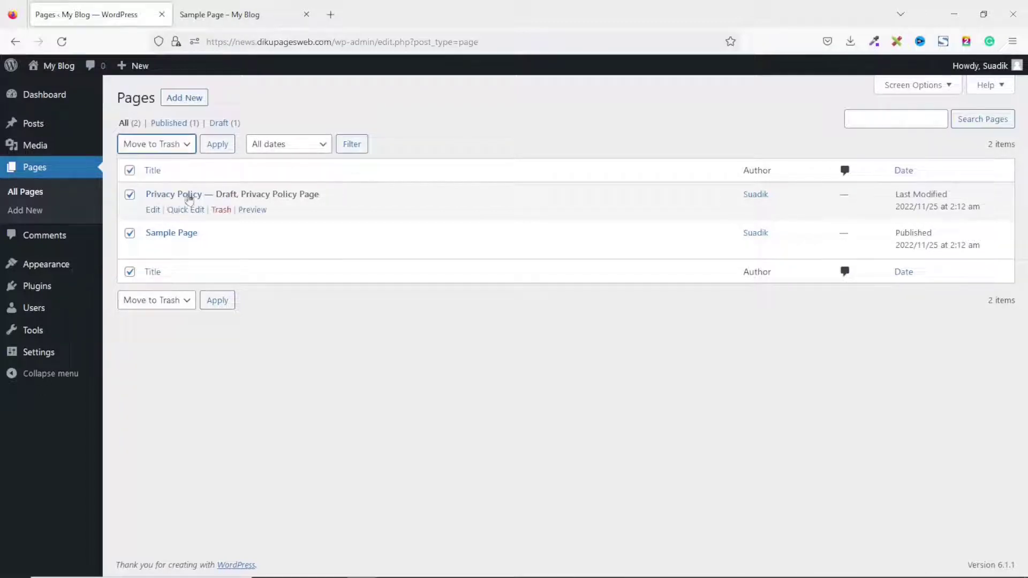
click(217, 144)
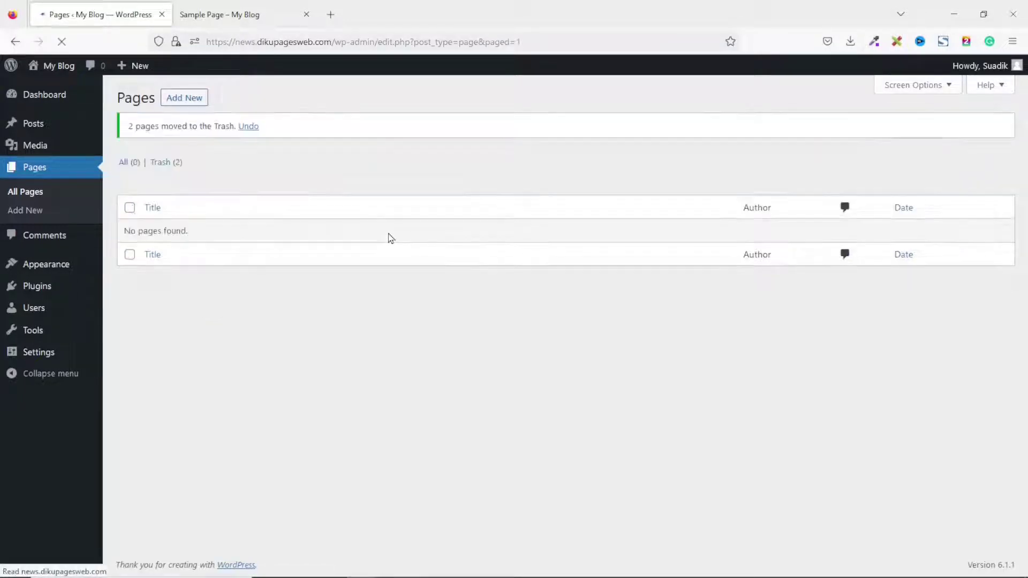
click(161, 164)
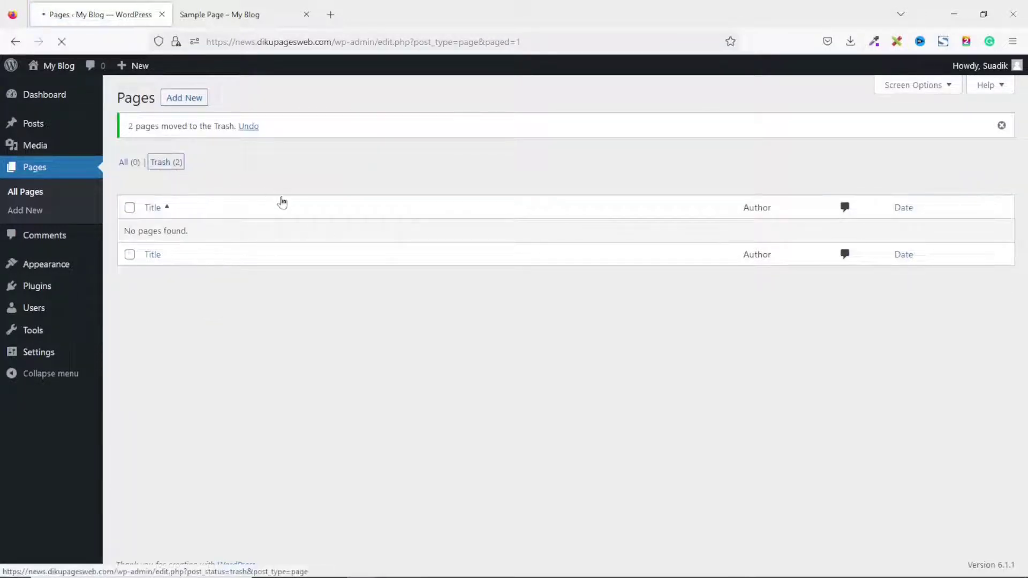
click(425, 144)
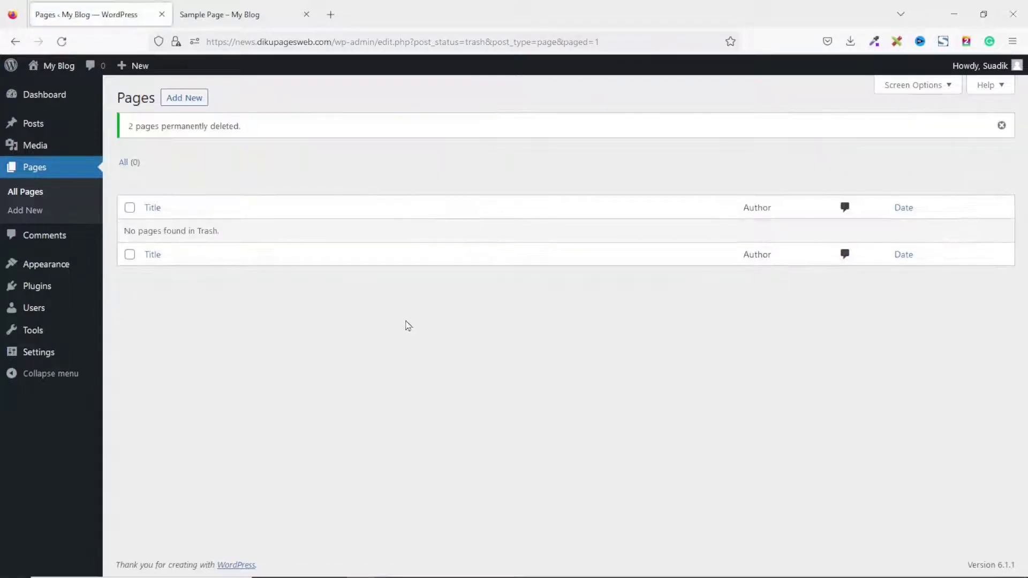
Check the blog's home page on the live site, then open Appearance > Themes.
click(234, 16)
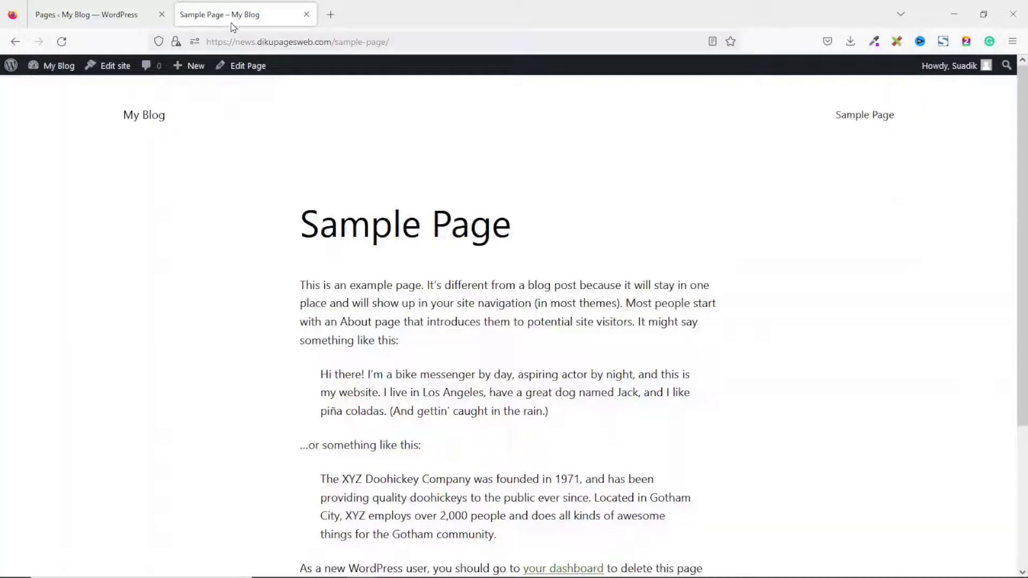
click(149, 118)
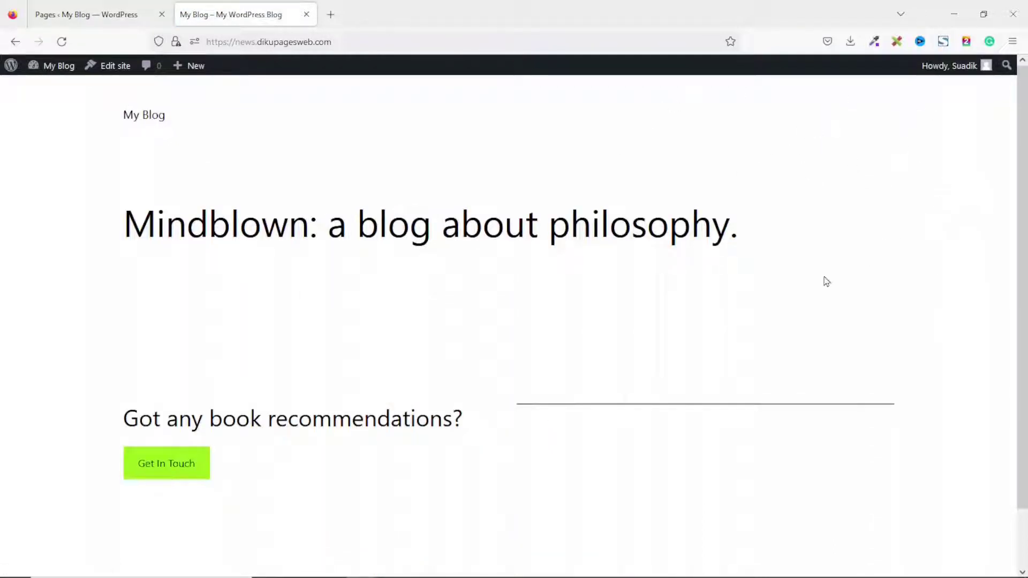
scroll(348, 266, down, 2)
scroll(351, 267, up, 2)
click(75, 14)
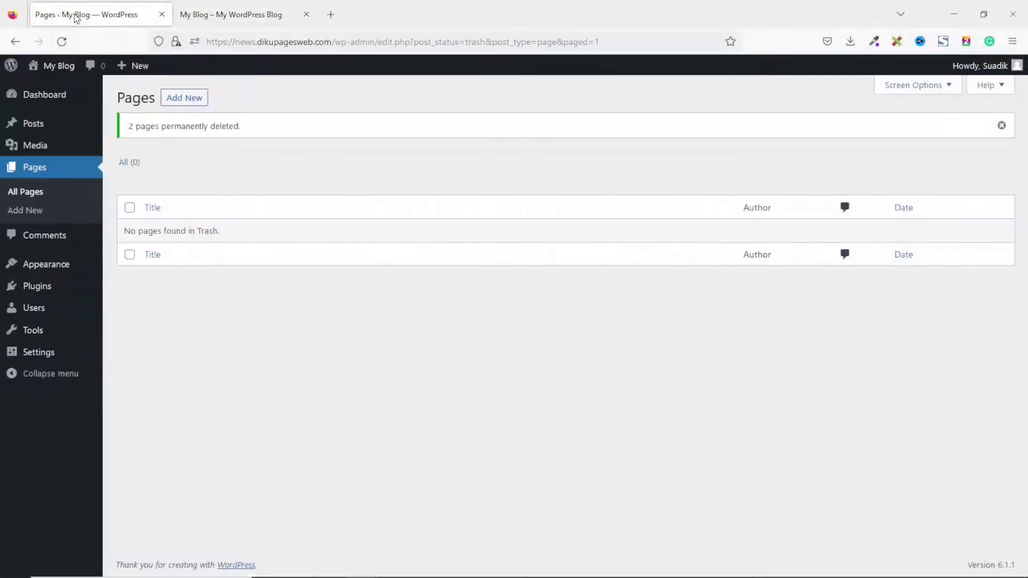
click(50, 268)
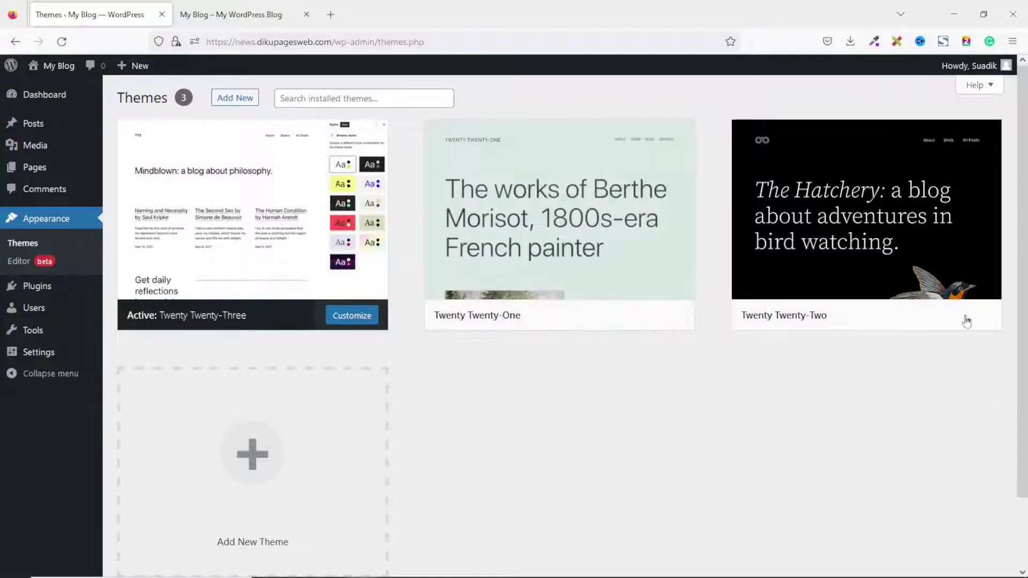
Glance at the blog's front page, then return to the installed themes list.
mouse_move(161, 260)
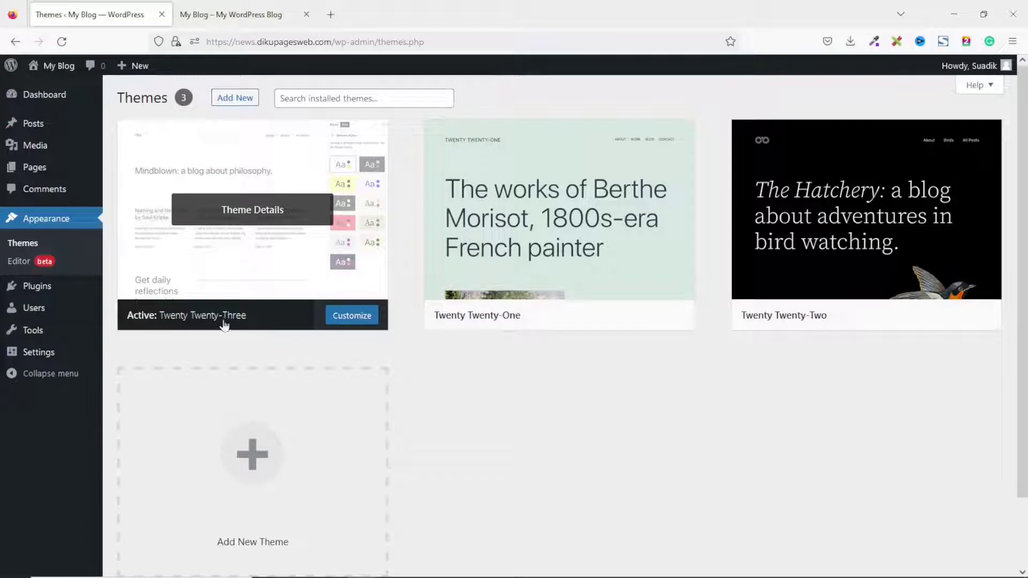
click(233, 22)
scroll(737, 308, down, 1)
scroll(739, 311, up, 1)
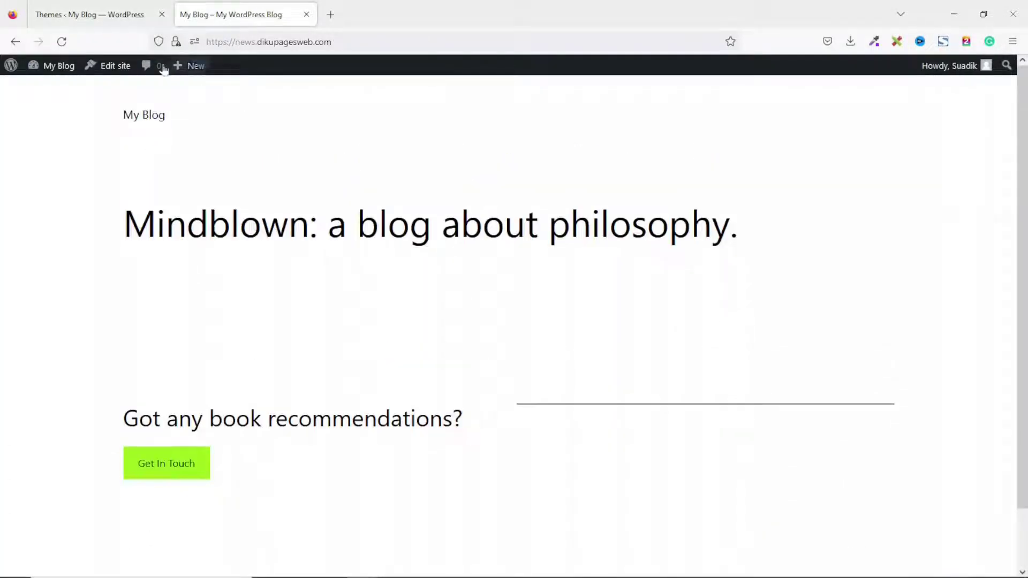
click(107, 19)
Activate the Twenty Twenty-Two theme and switch to the front-page tab.
mouse_move(858, 230)
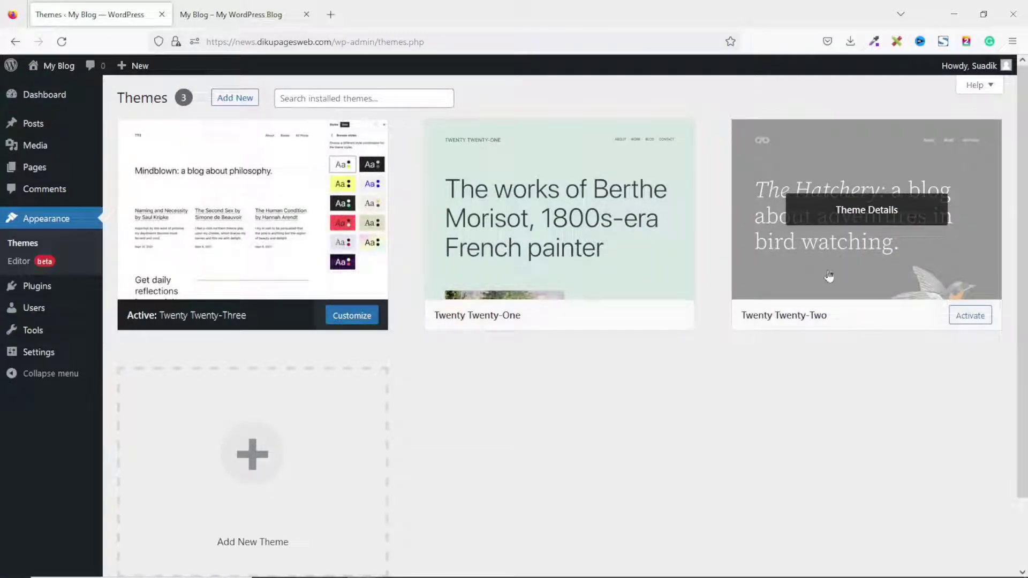
click(963, 323)
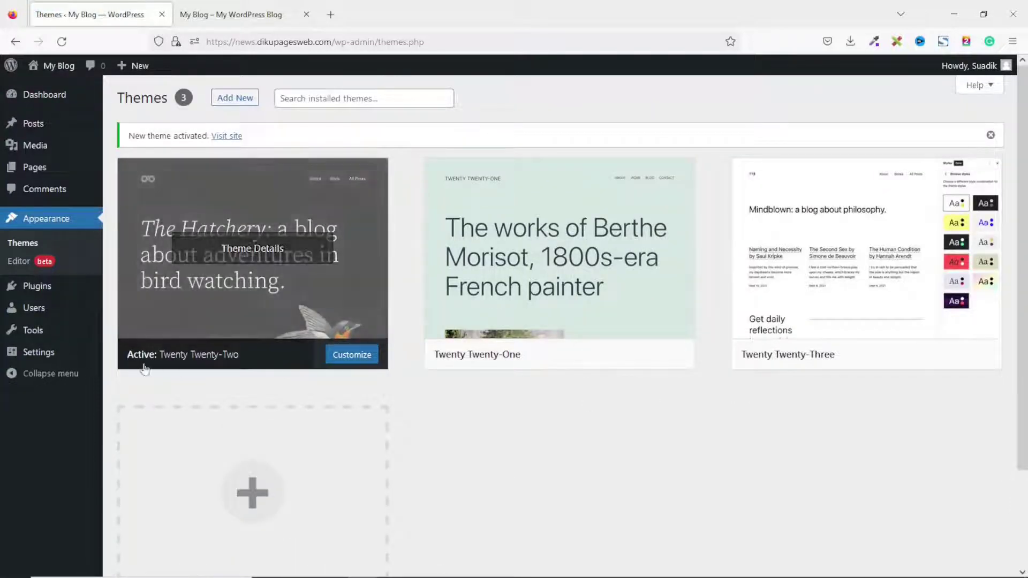
click(224, 13)
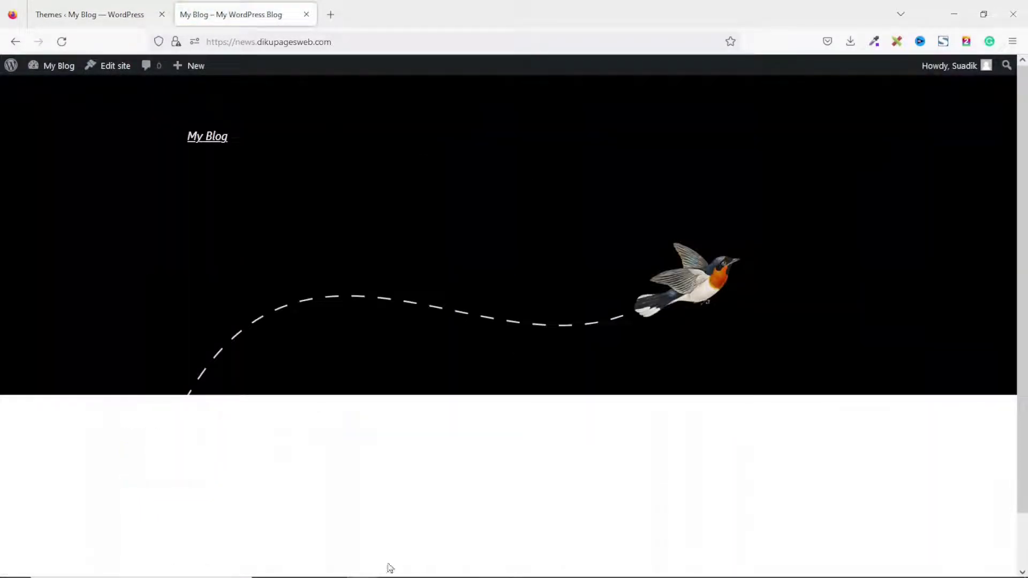
Scroll through the front page in its Twenty Twenty-Two design, then go back to Themes.
scroll(481, 448, down, 2)
scroll(482, 448, up, 2)
click(96, 12)
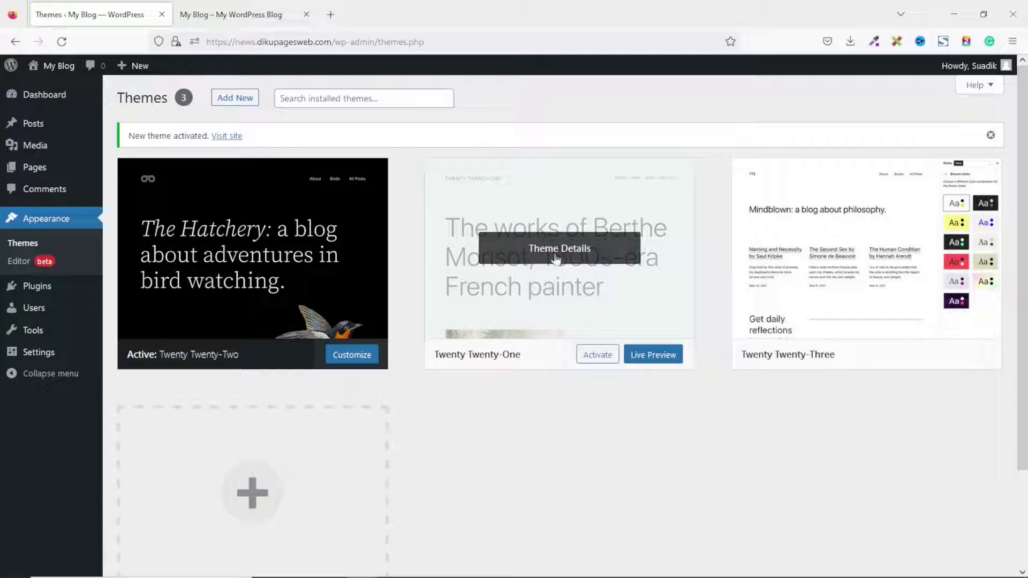
Delete the Twenty Twenty-One theme, confirming the prompt, then go to Plugins.
click(560, 252)
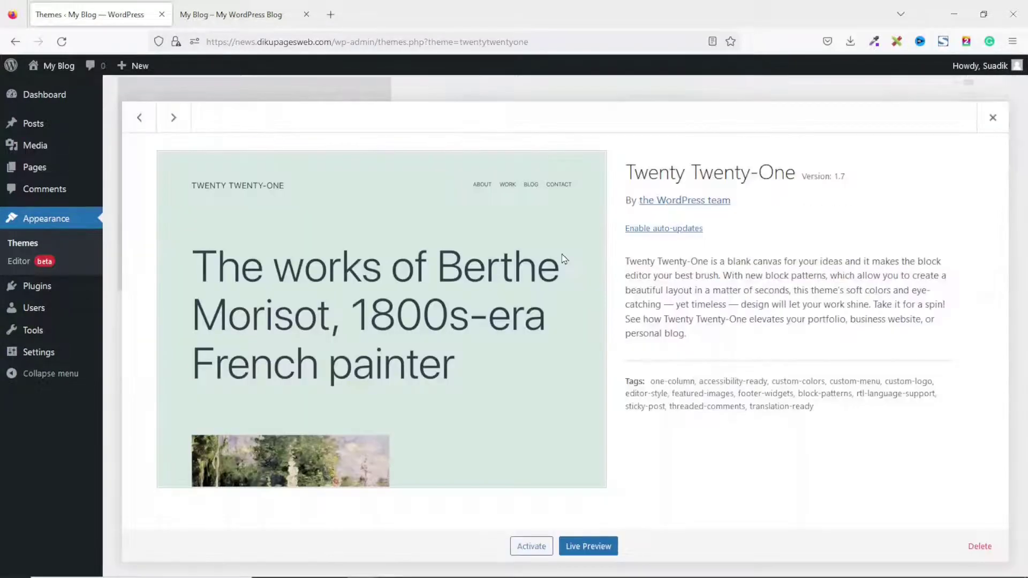
click(989, 556)
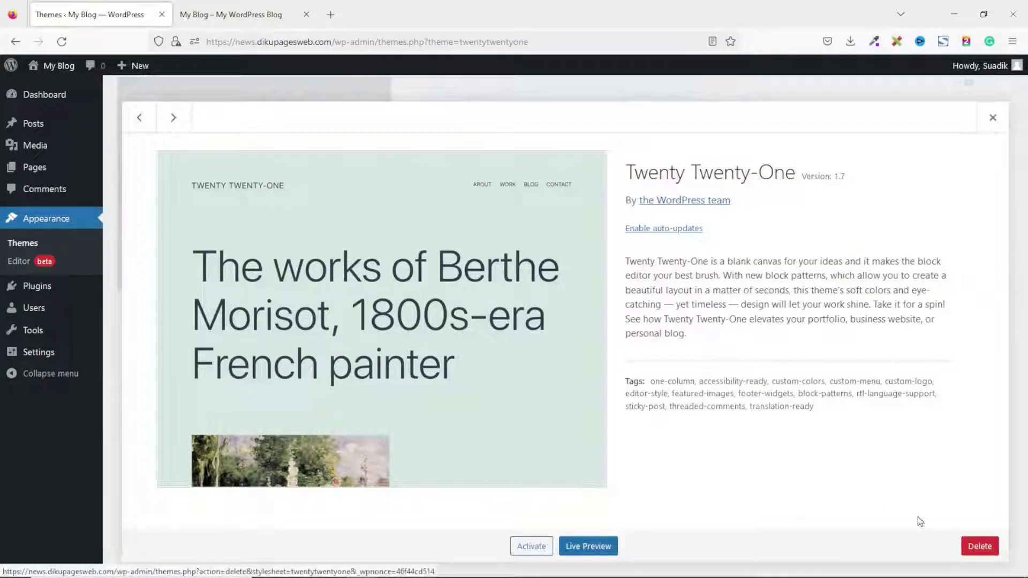
click(571, 351)
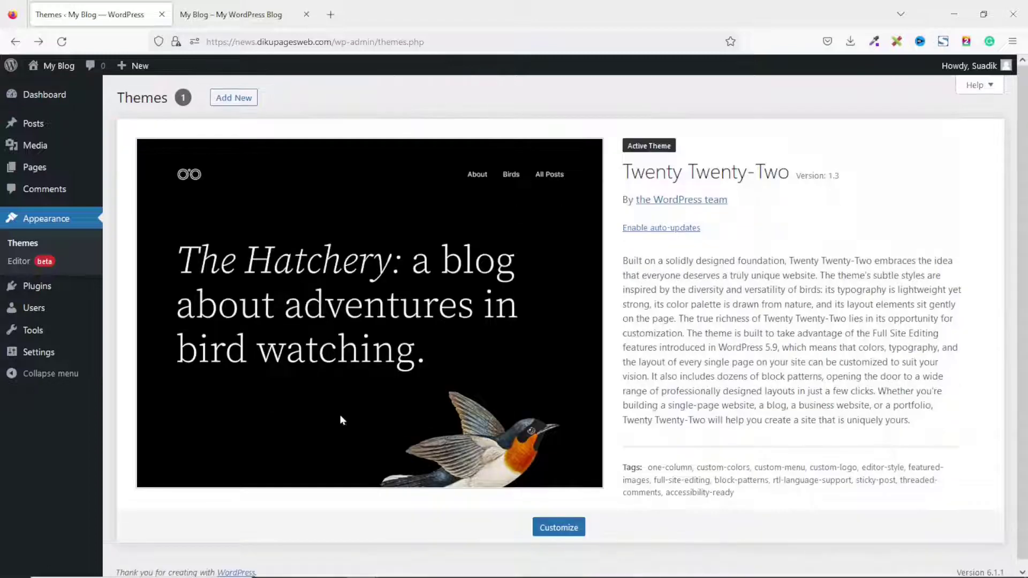
click(40, 289)
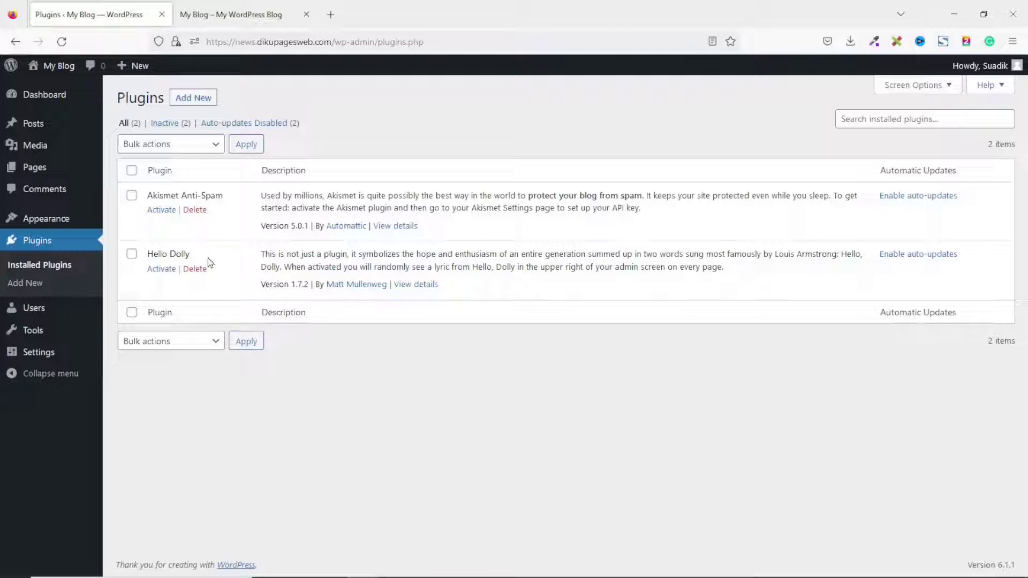
Select all plugins and bulk-delete Akismet Anti-Spam and Hello Dolly, confirming the deletion.
click(132, 170)
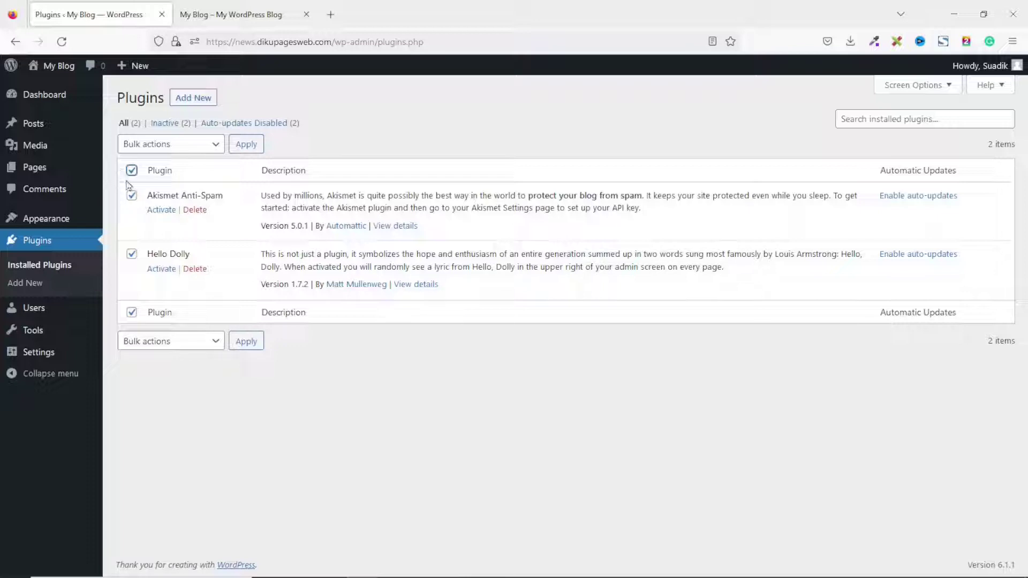
click(201, 153)
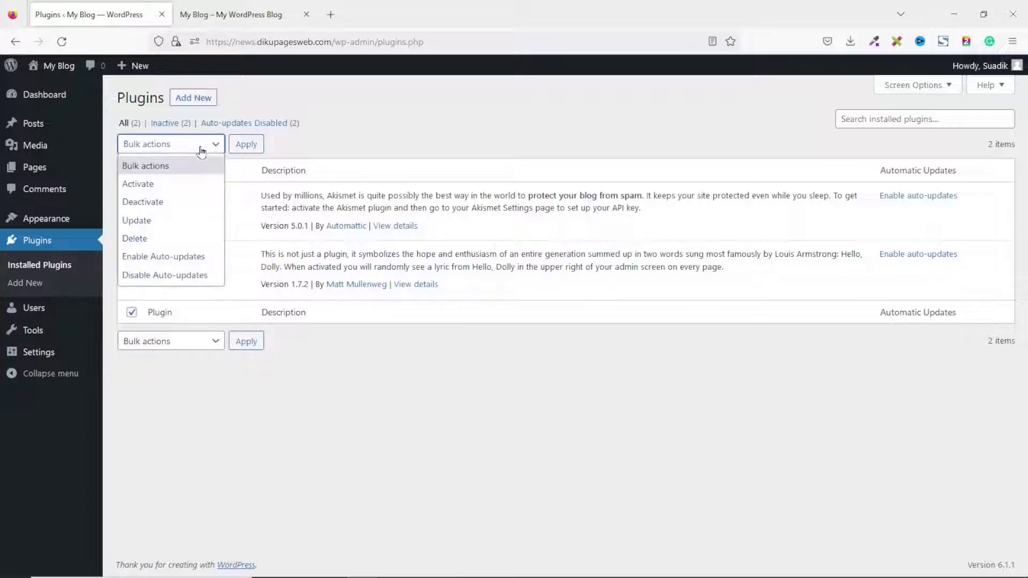
click(141, 238)
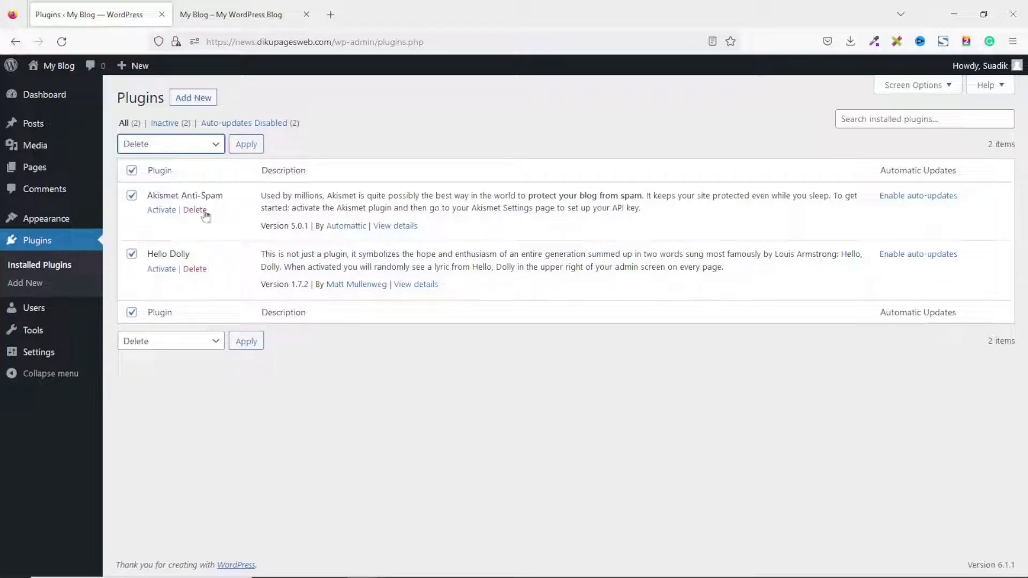
click(260, 151)
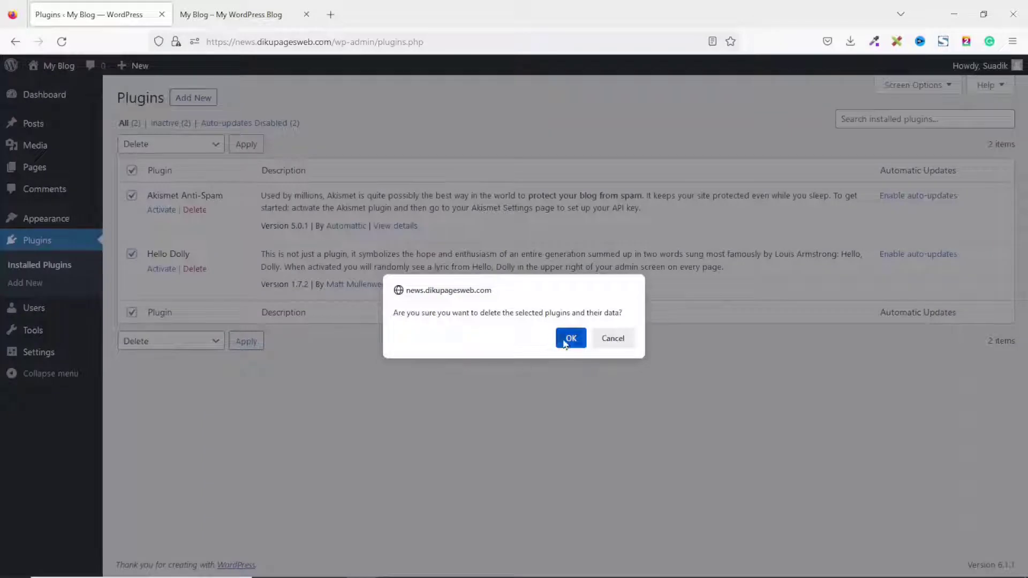
click(571, 338)
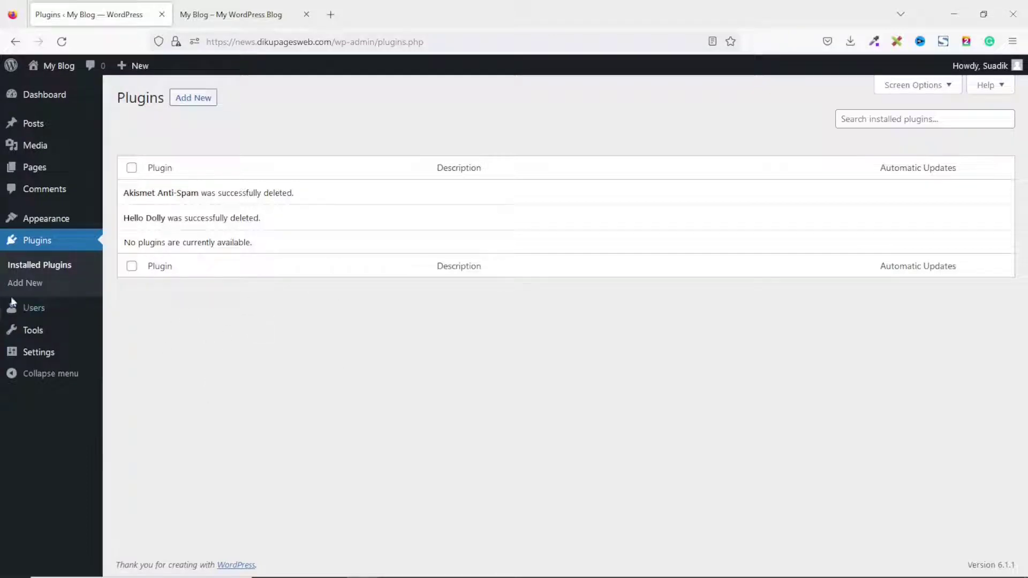
mouse_move(33, 312)
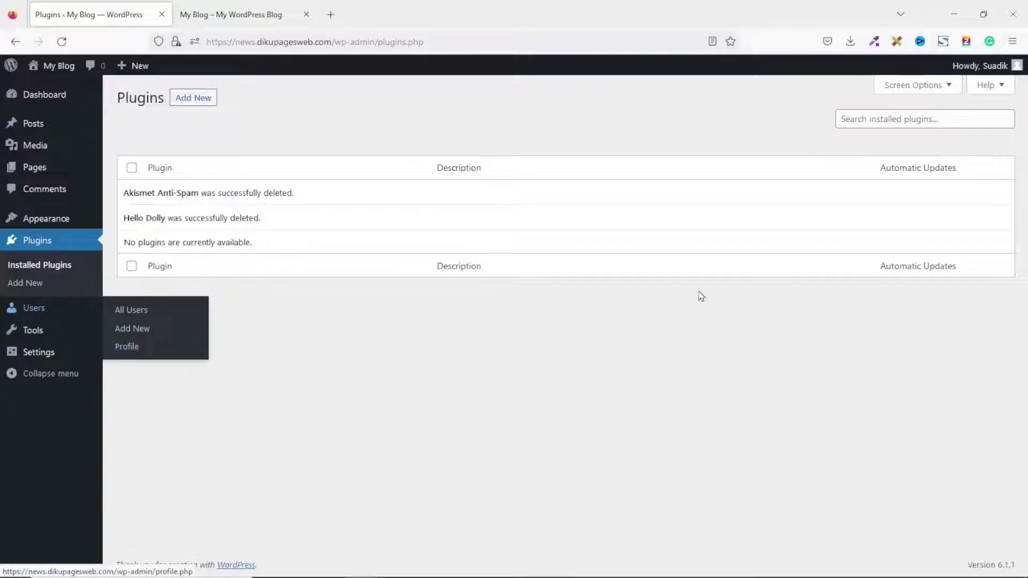
mouse_move(980, 68)
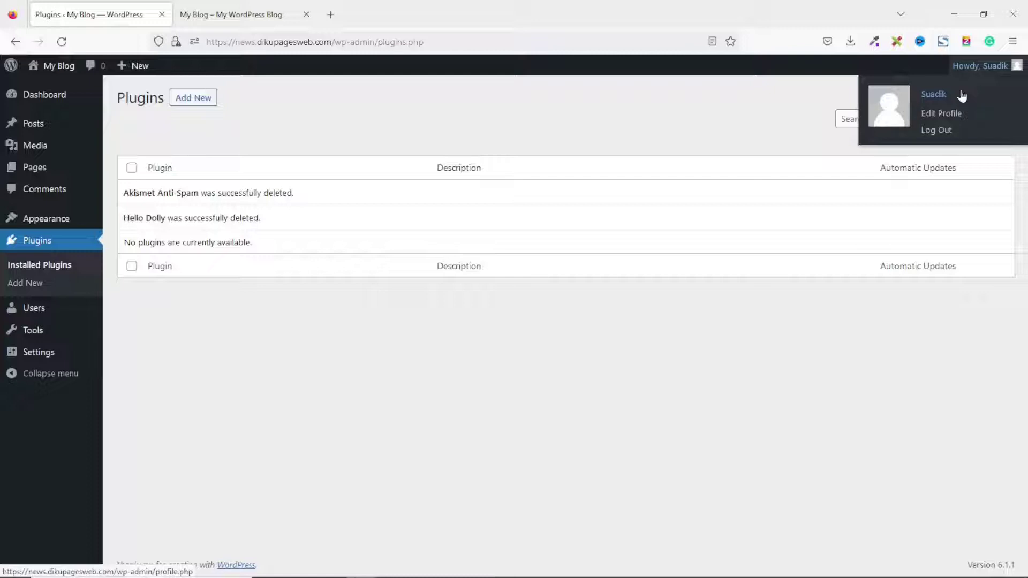
Open the admin user's Edit Profile page and review the Display name publicly choices.
click(933, 116)
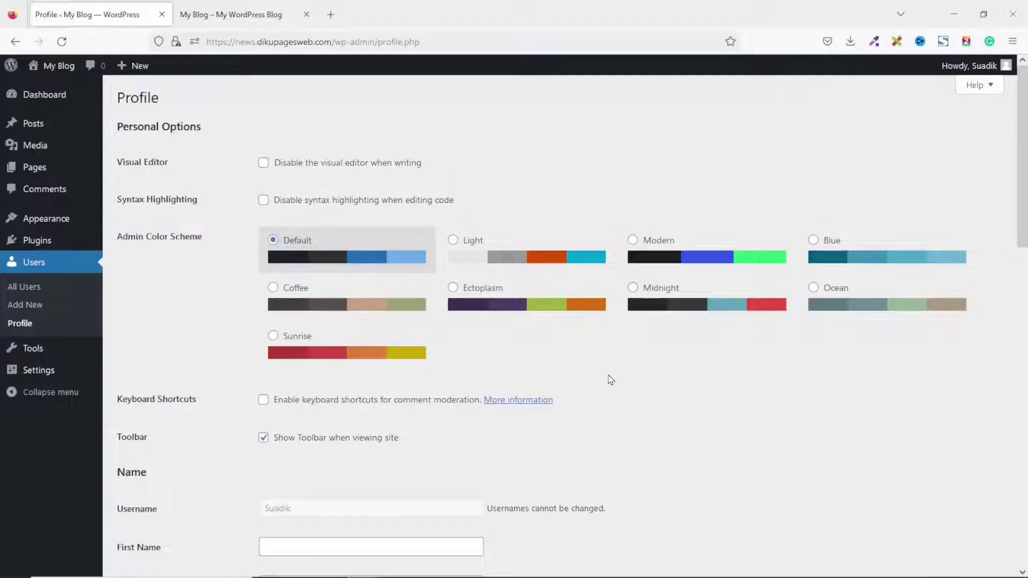
scroll(621, 384, down, 2)
scroll(621, 384, down, 2)
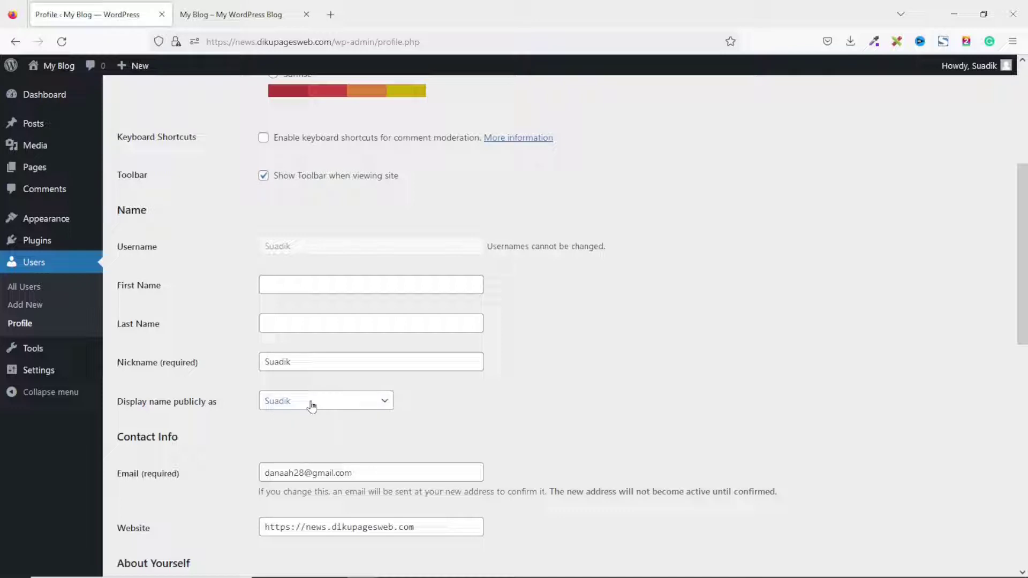
click(335, 405)
click(335, 405)
click(335, 405)
click(335, 405)
click(335, 405)
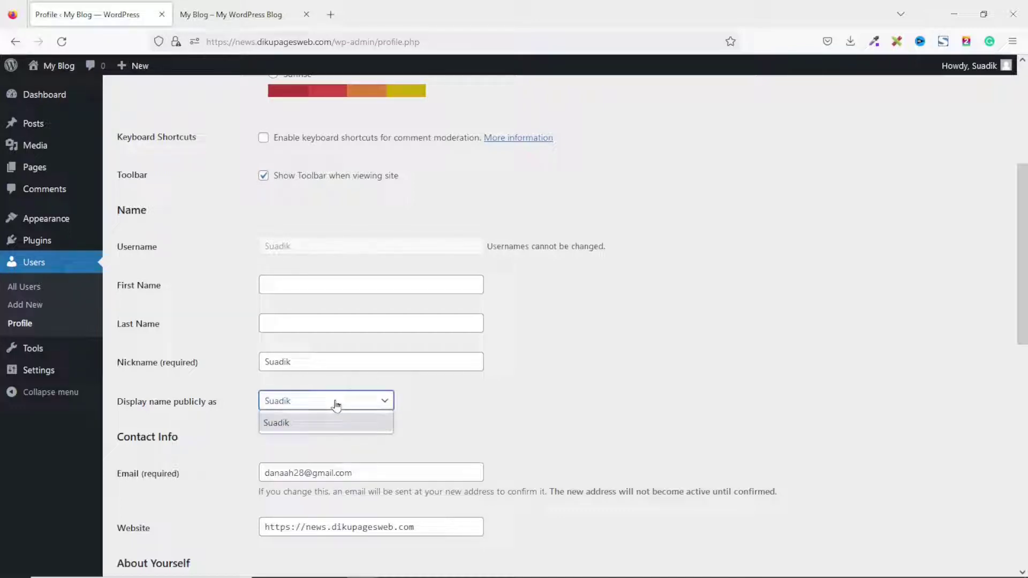
click(335, 406)
click(335, 405)
Enter the admin's first and last name and show the full name publicly.
click(315, 284)
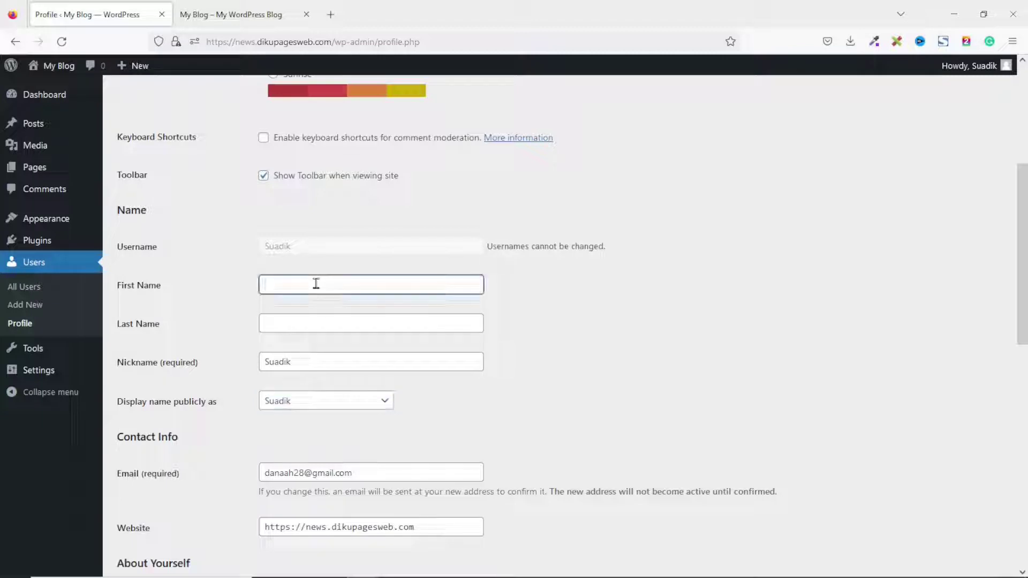
text(S)
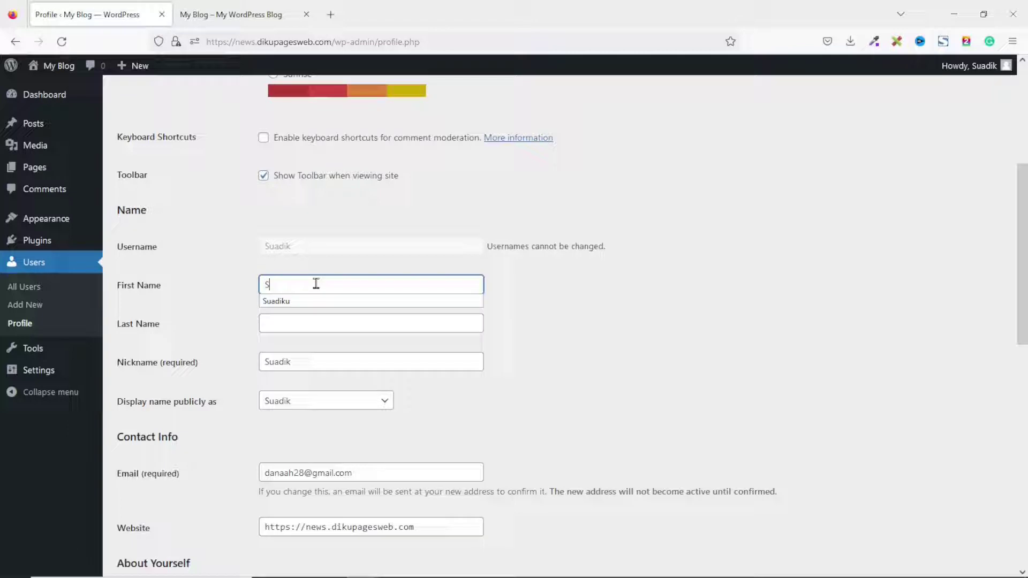
text(uadik)
click(323, 321)
text(Ab)
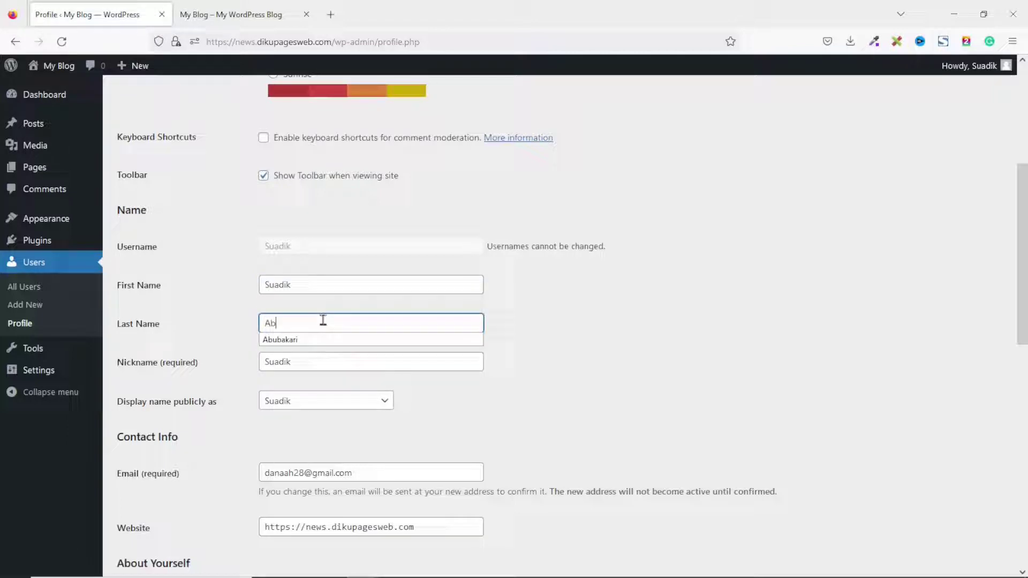
click(317, 343)
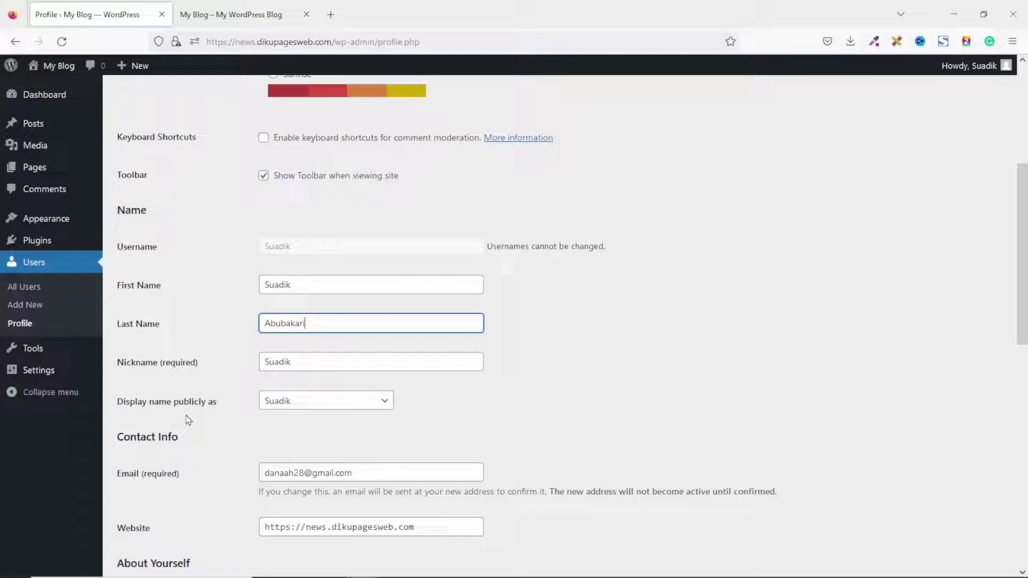
click(320, 408)
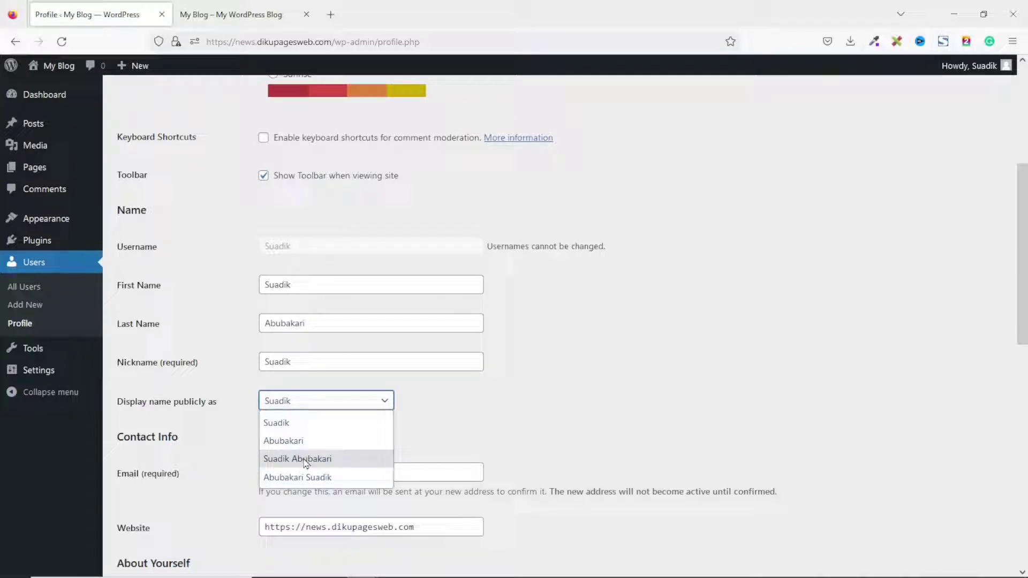
click(306, 464)
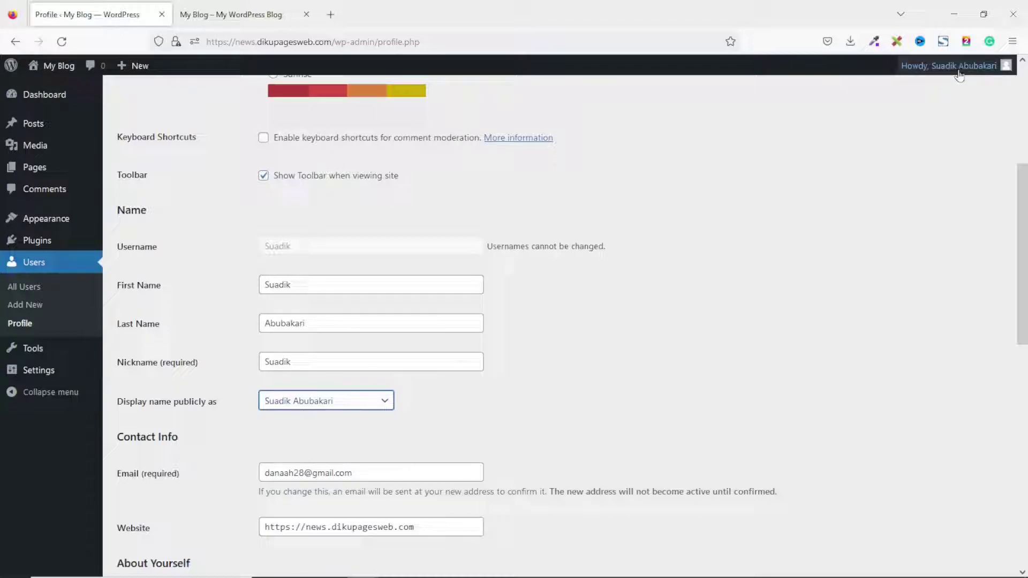
Review the Email and Biographical Info fields, then save with Update Profile.
mouse_move(958, 75)
scroll(548, 461, up, 1)
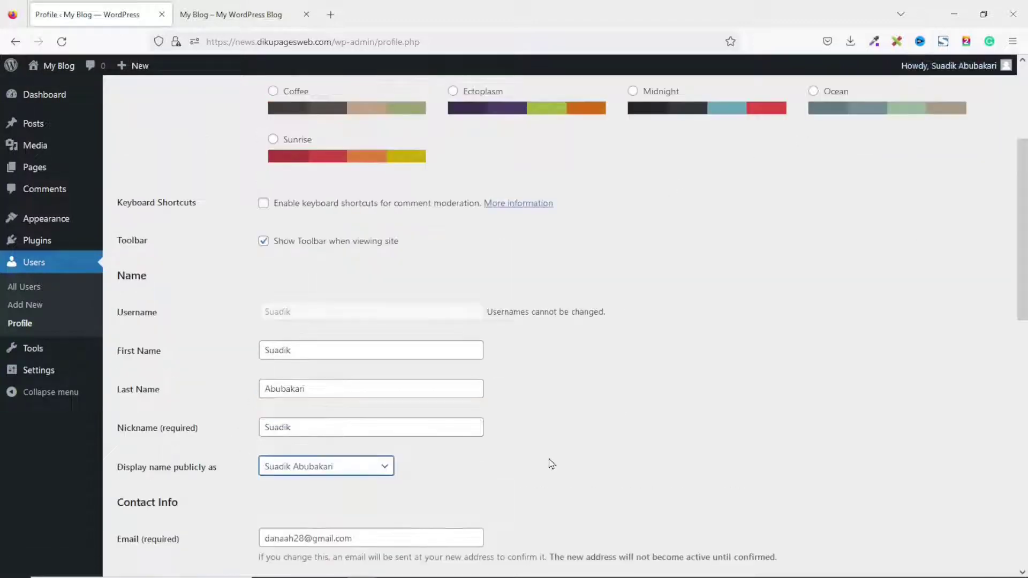
scroll(548, 460, down, 4)
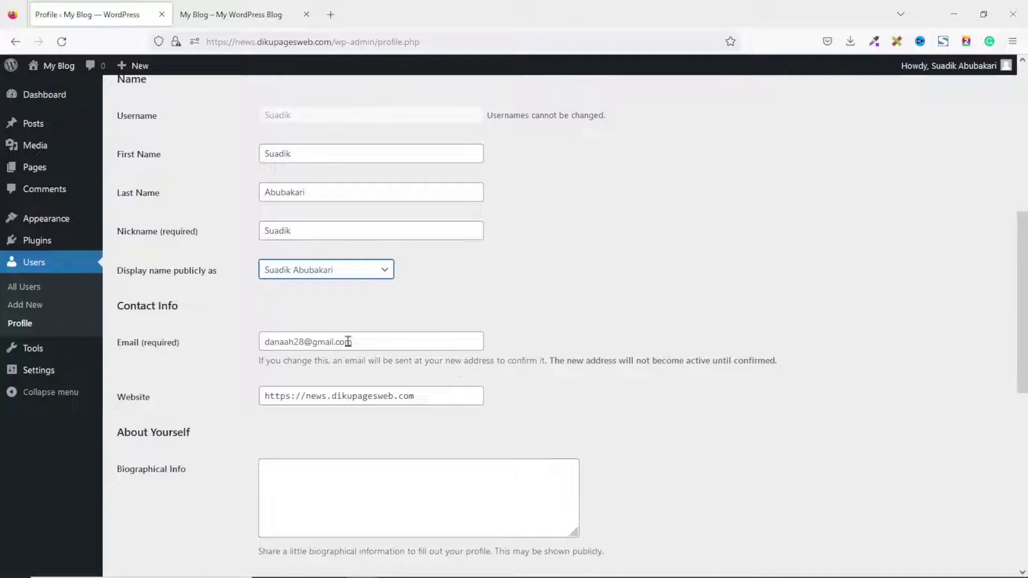
drag(376, 341, 230, 337)
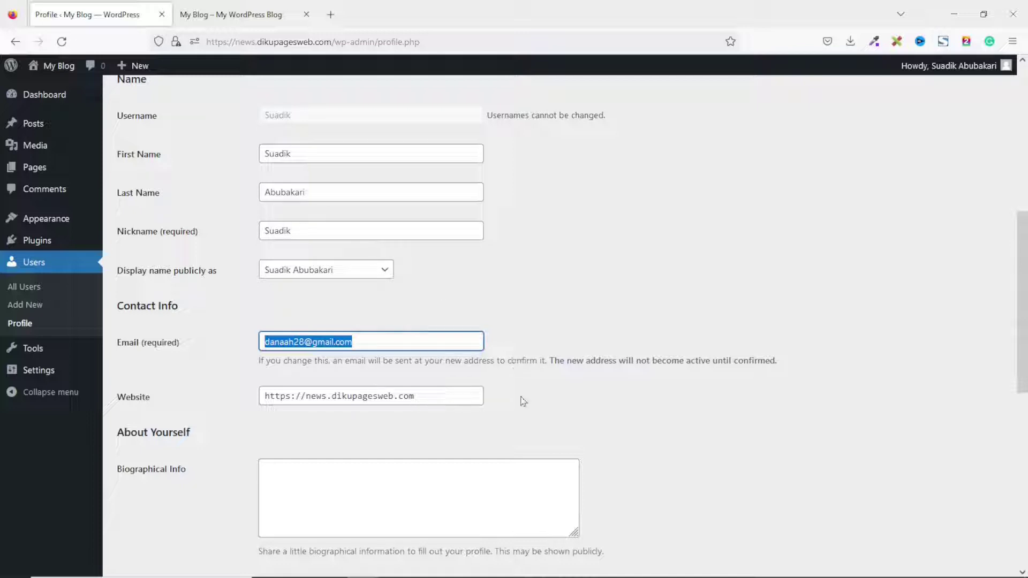
scroll(521, 401, down, 3)
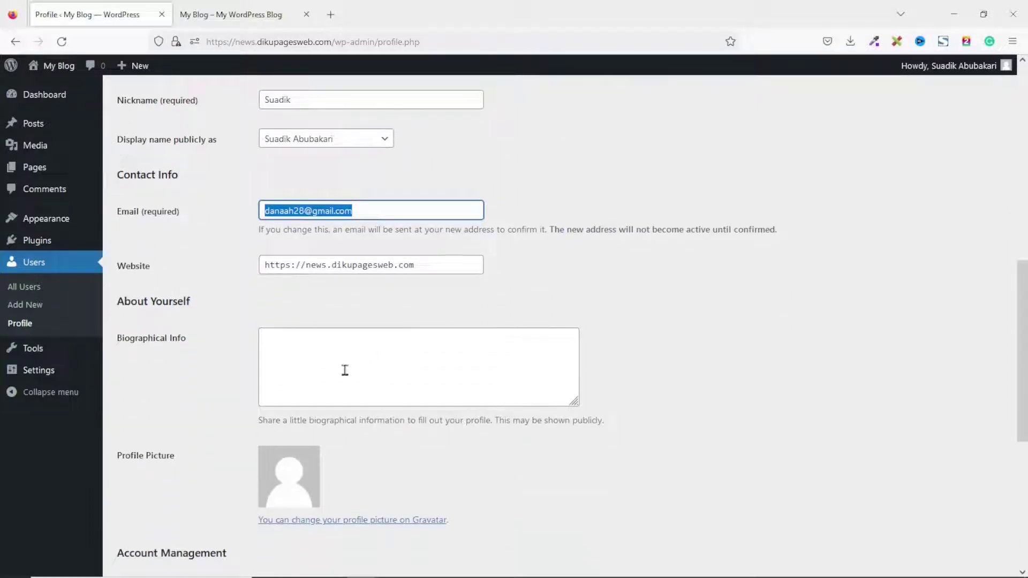
click(395, 361)
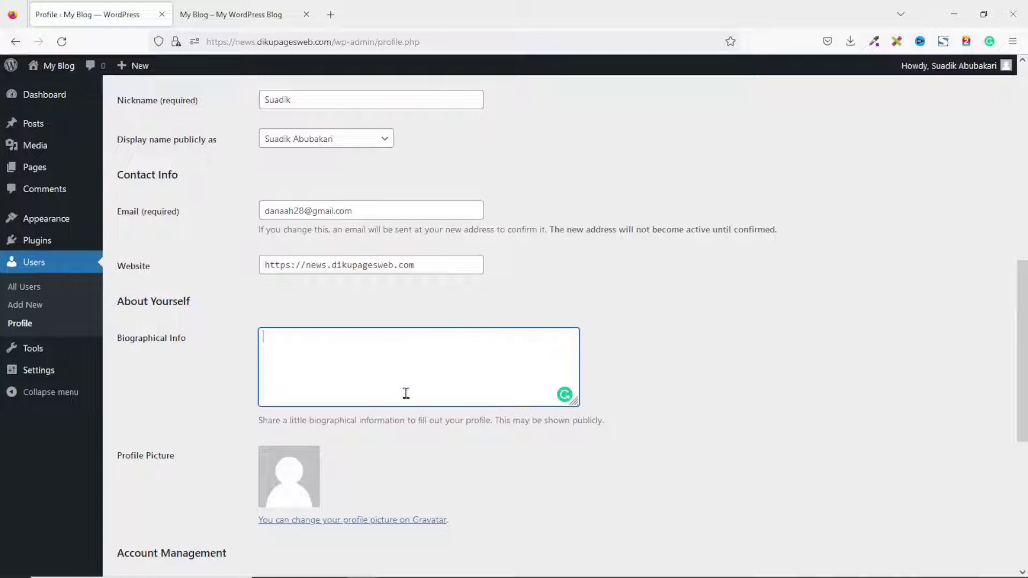
scroll(434, 356, down, 3)
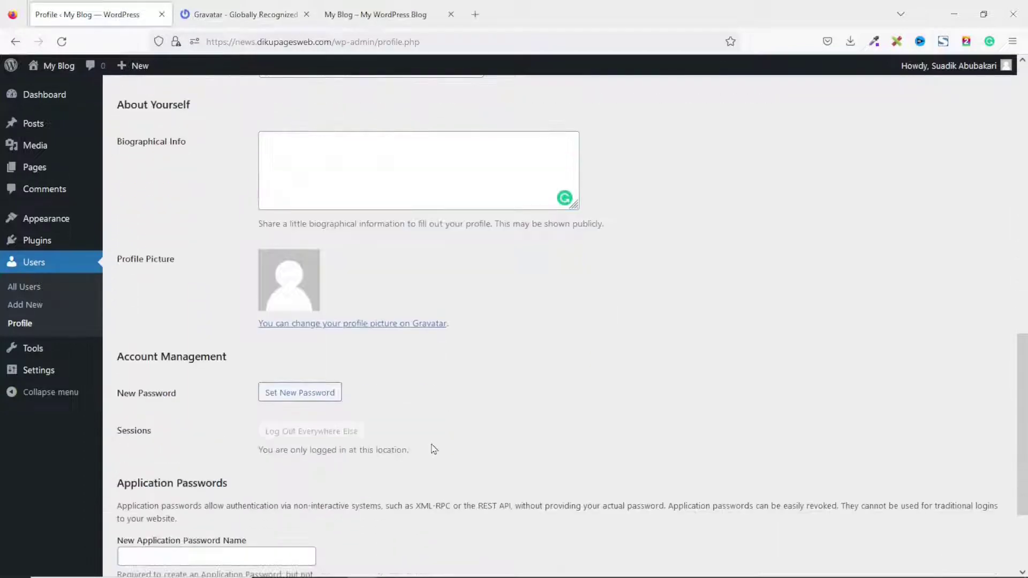
scroll(432, 447, down, 3)
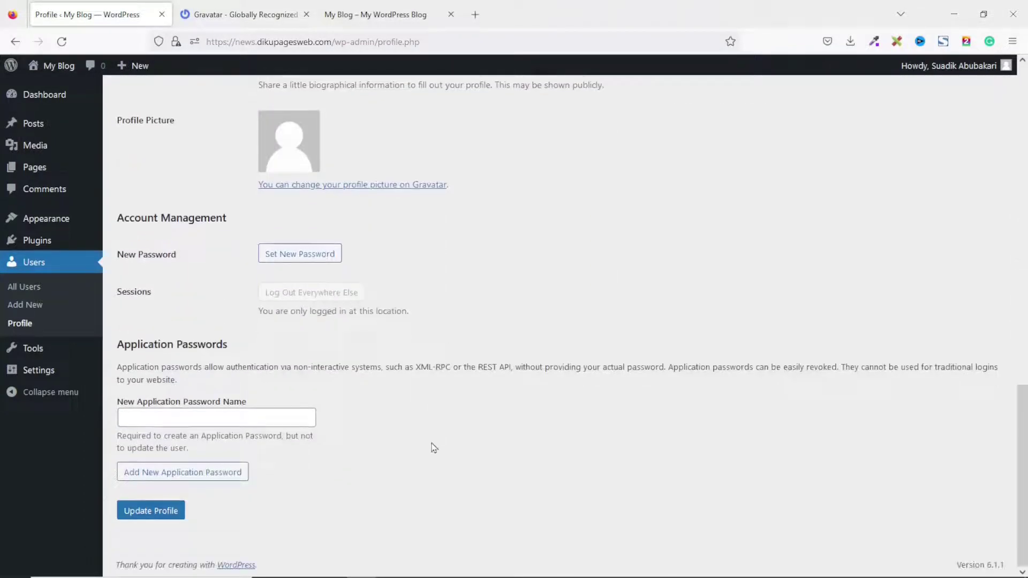
click(156, 511)
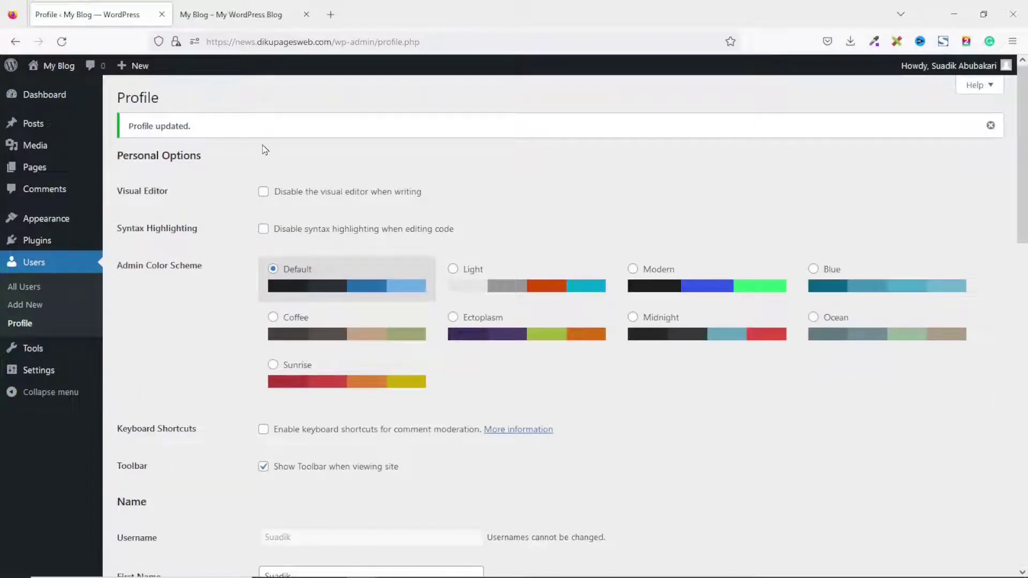
mouse_move(19, 369)
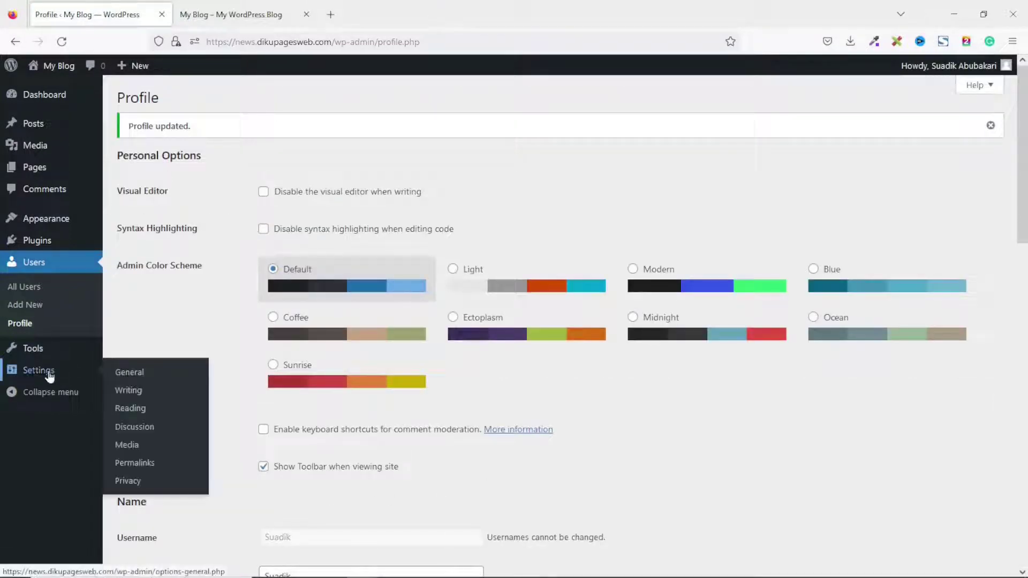
In General Settings, change the site title from My Blog to Diku News and clear the old tagline.
click(139, 375)
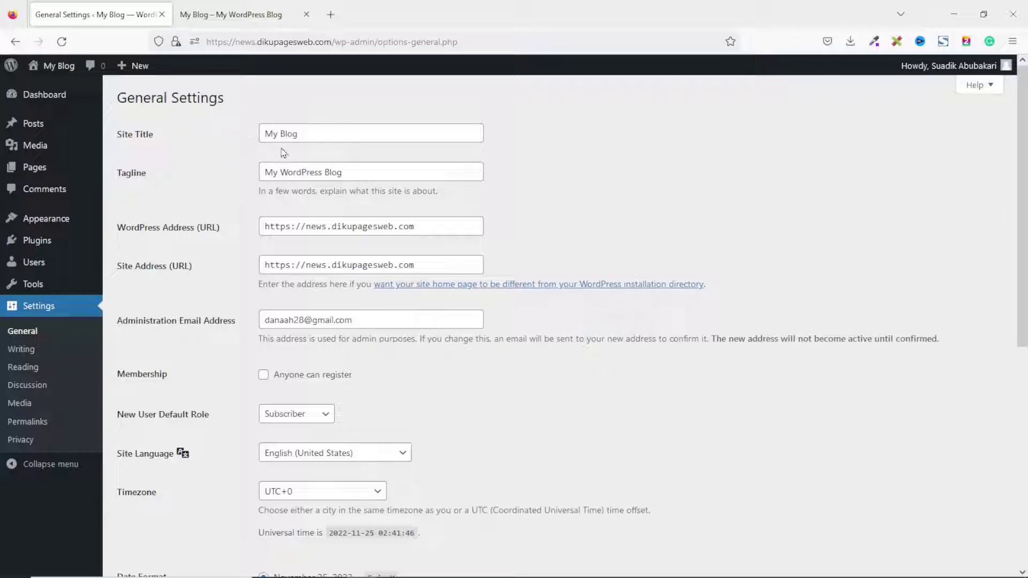
drag(331, 133, 227, 135)
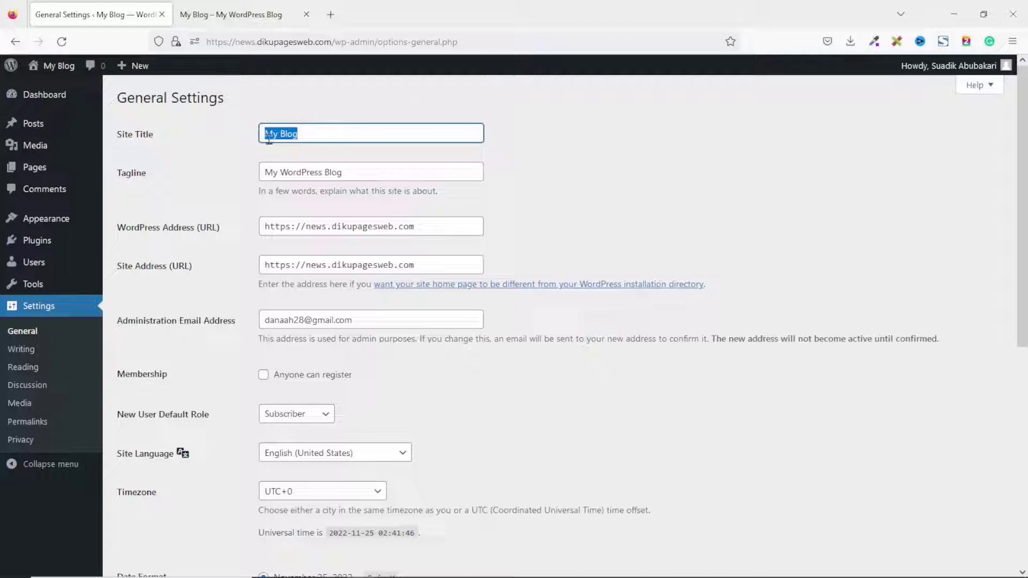
key(BackSpace)
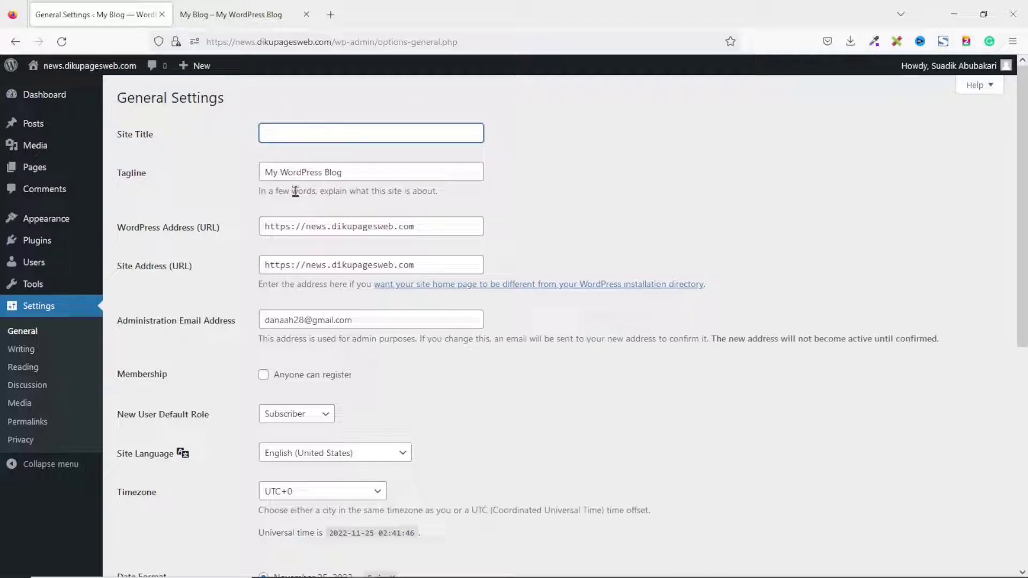
text(Diku News)
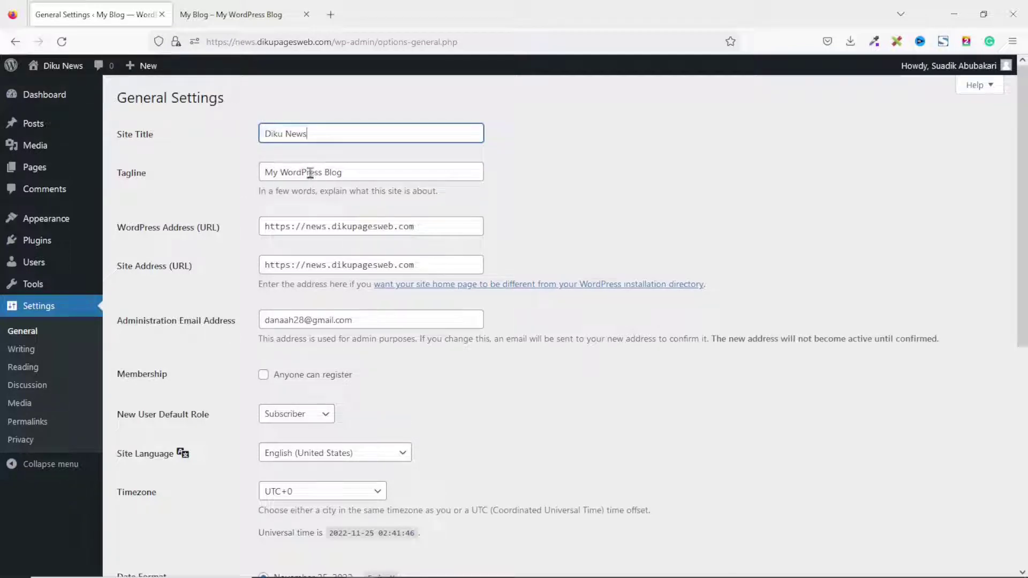
drag(364, 170, 243, 177)
key(BackSpace)
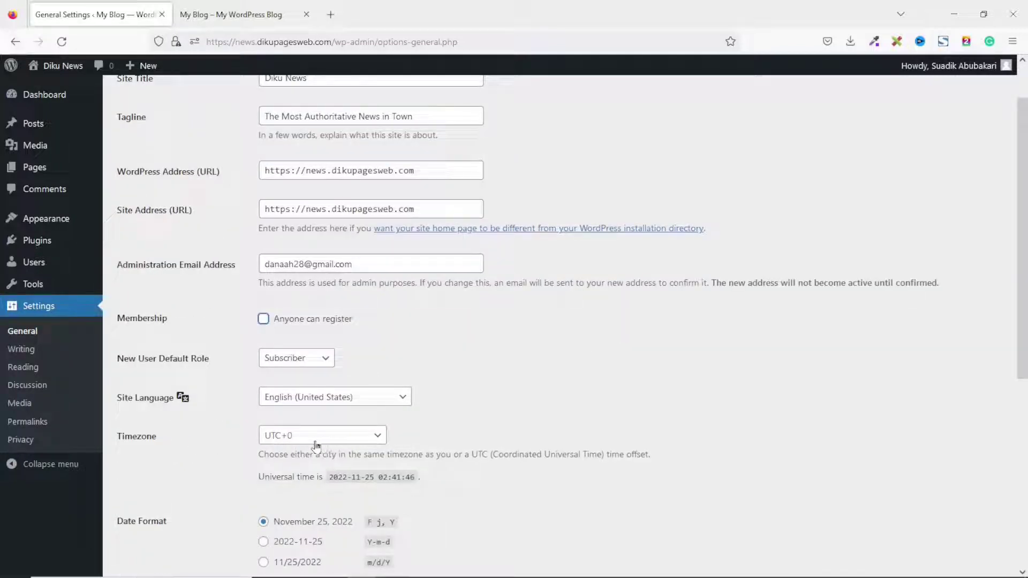
Pick Accra under Africa in the Timezone list and save the General Settings.
click(344, 440)
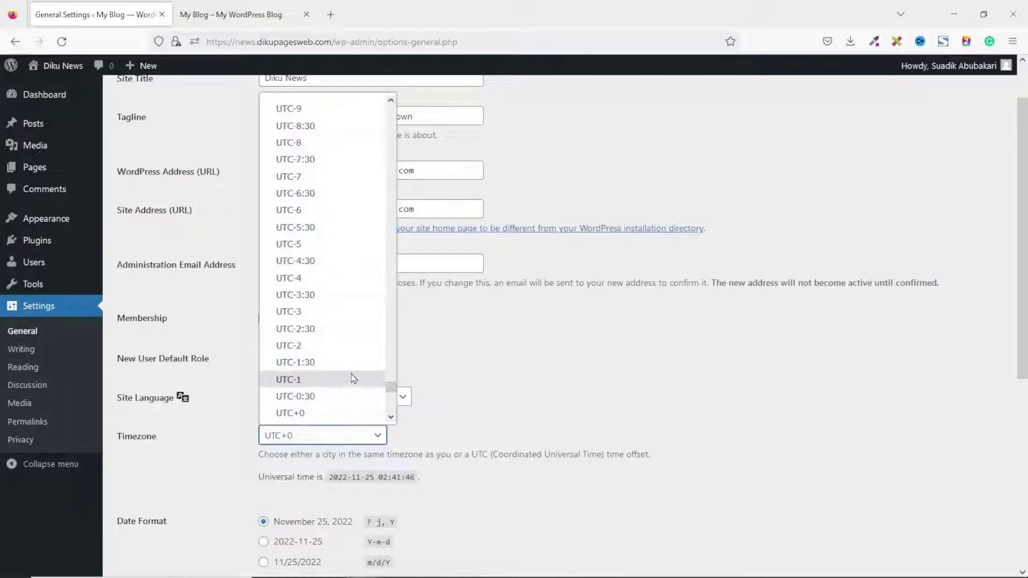
scroll(353, 375, up, 8)
drag(390, 357, 388, 99)
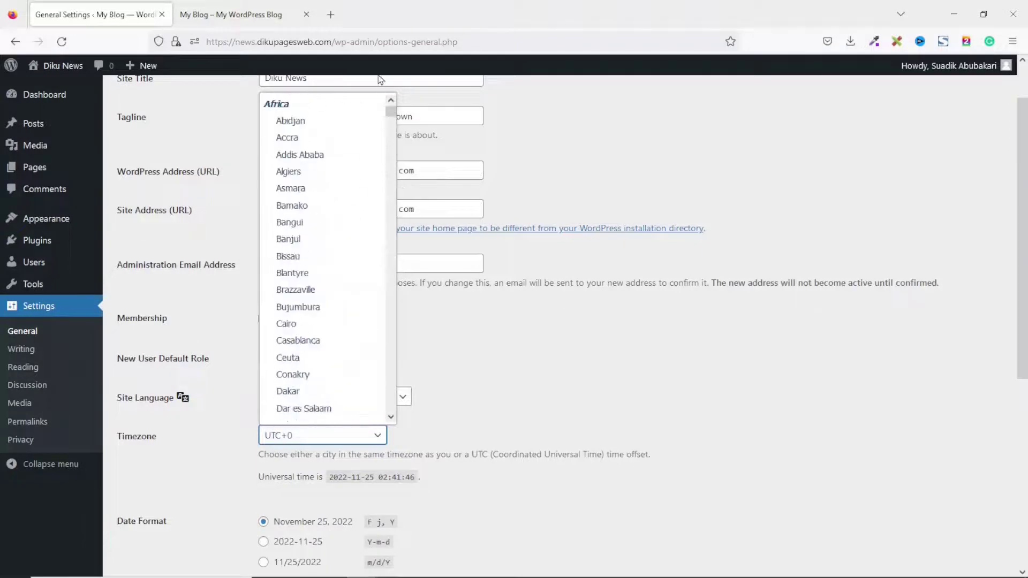
click(289, 139)
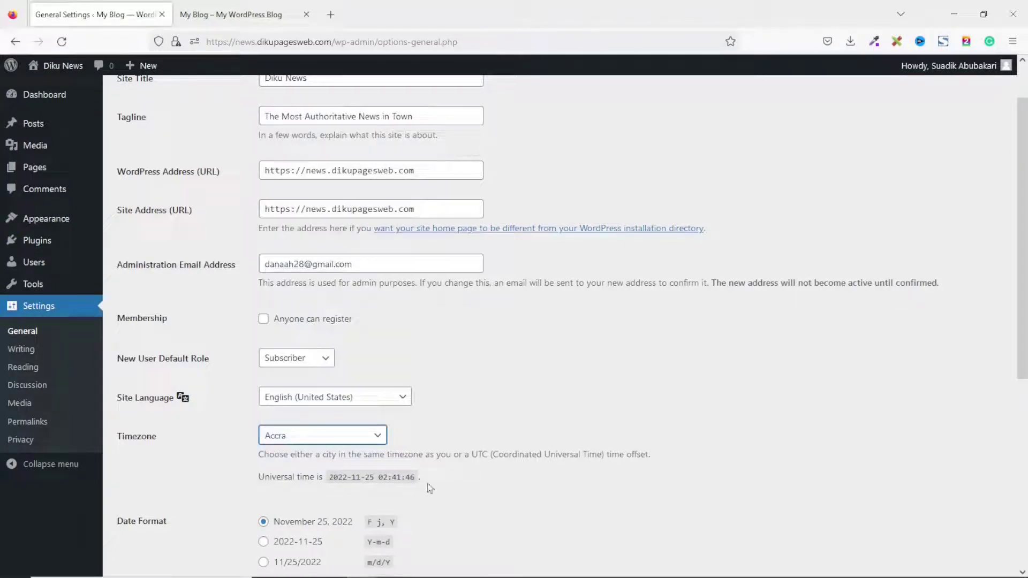
scroll(431, 486, down, 4)
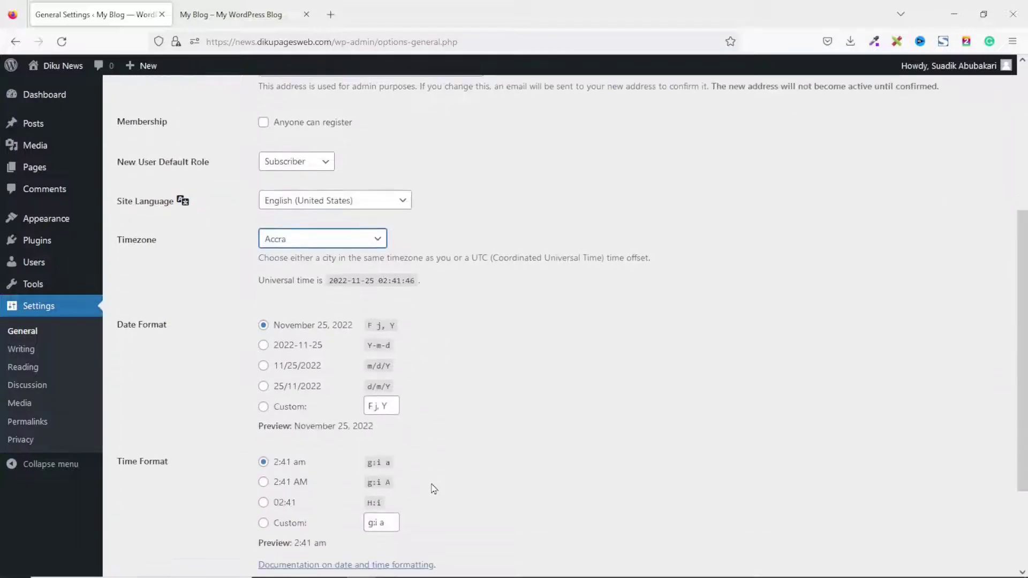
scroll(154, 519, down, 3)
click(155, 512)
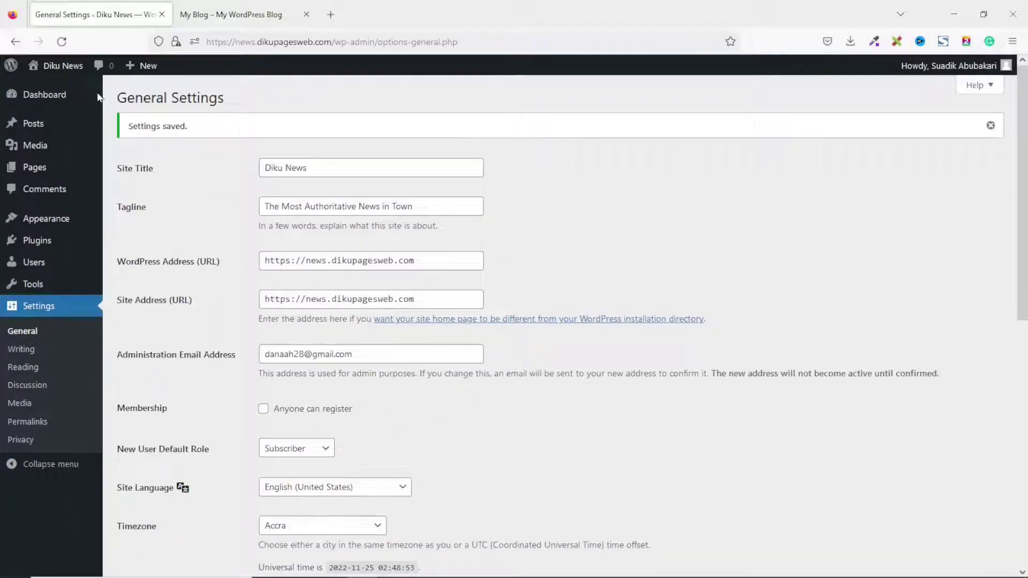
mouse_move(37, 68)
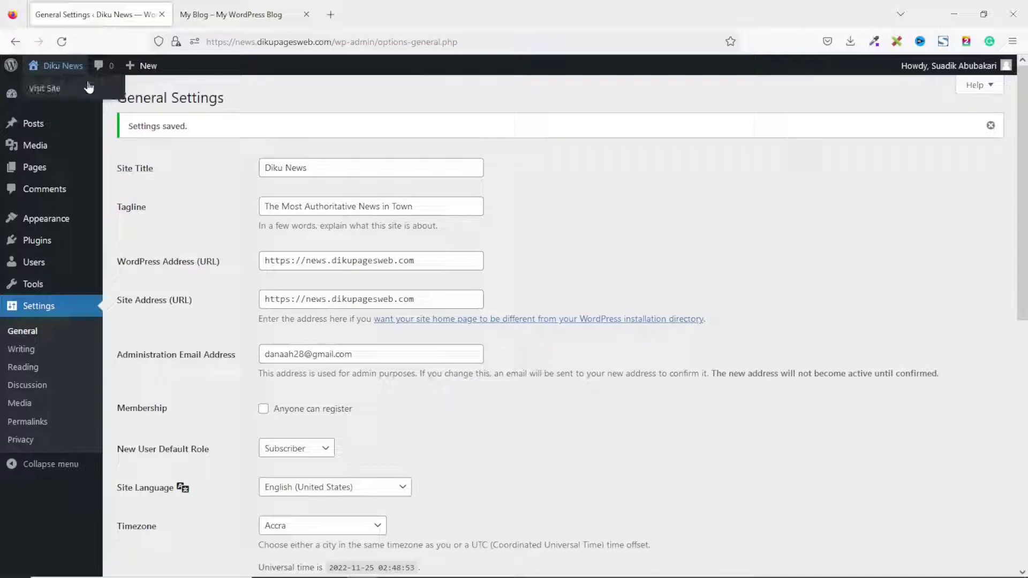
Reload the live front page to confirm the Diku News title, then return to the admin tab.
click(236, 14)
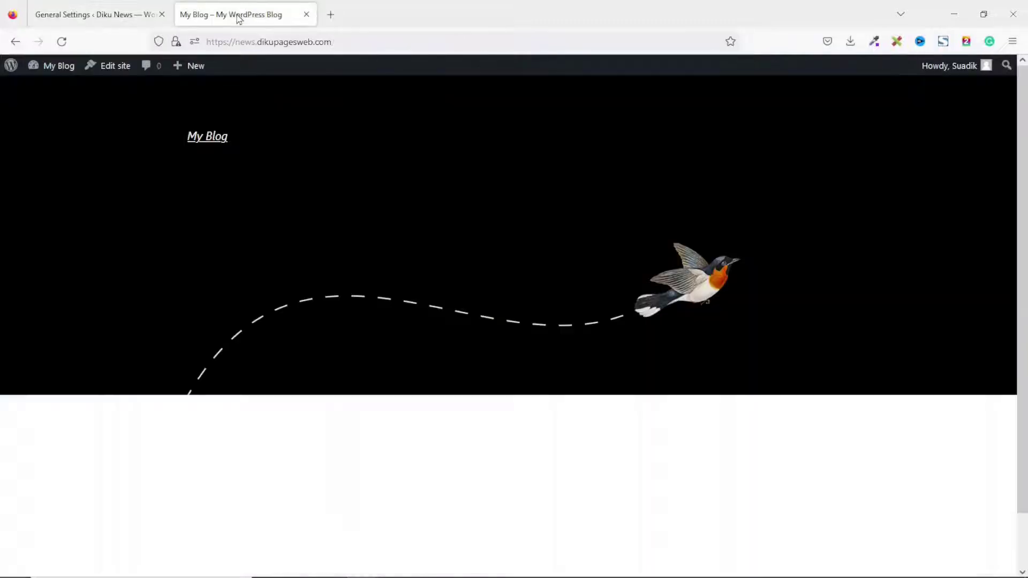
click(63, 41)
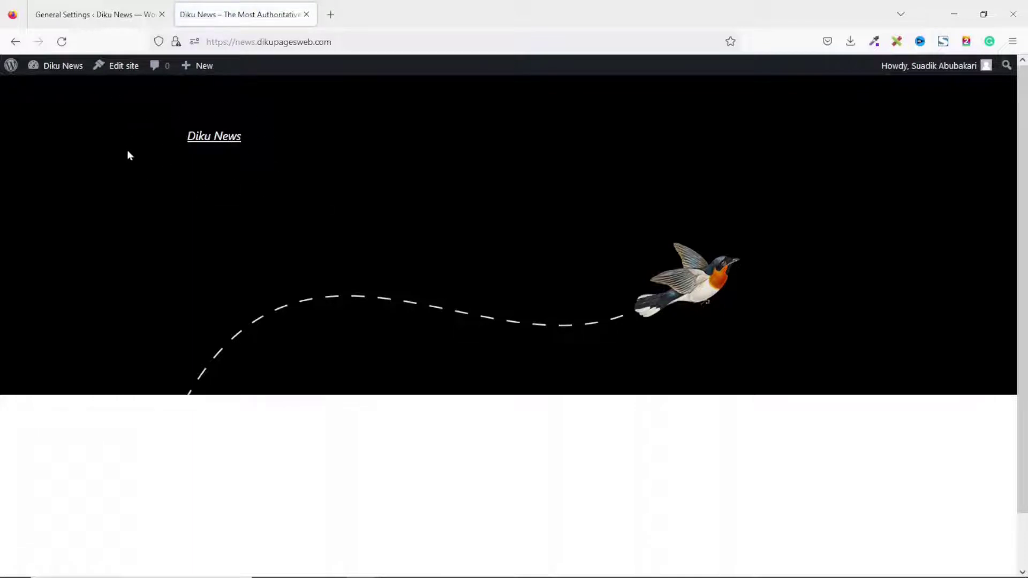
click(117, 19)
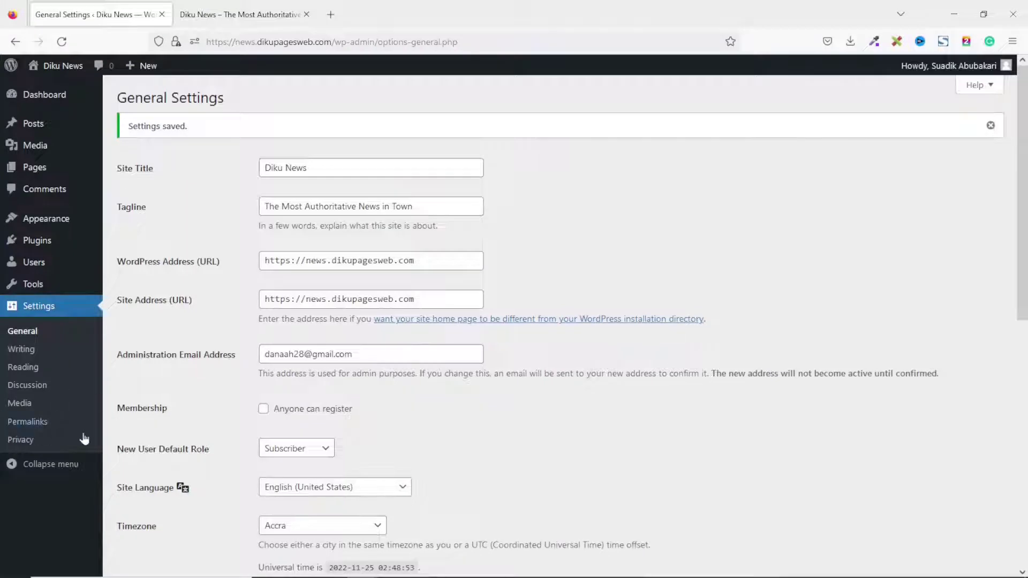
Switch the permalink structure to Post name (/%postname%/) and save it.
click(26, 428)
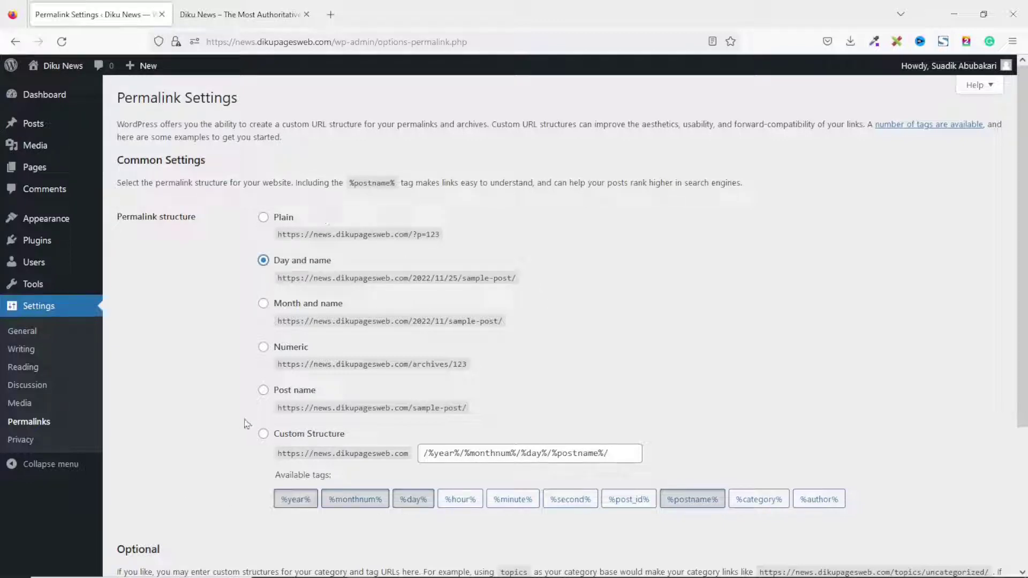
click(263, 390)
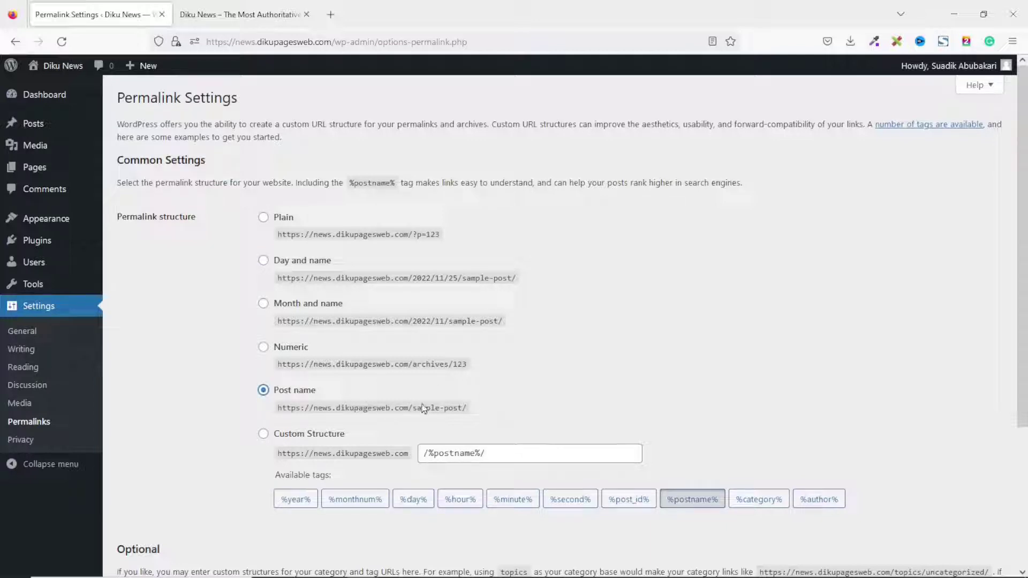
drag(468, 408, 412, 409)
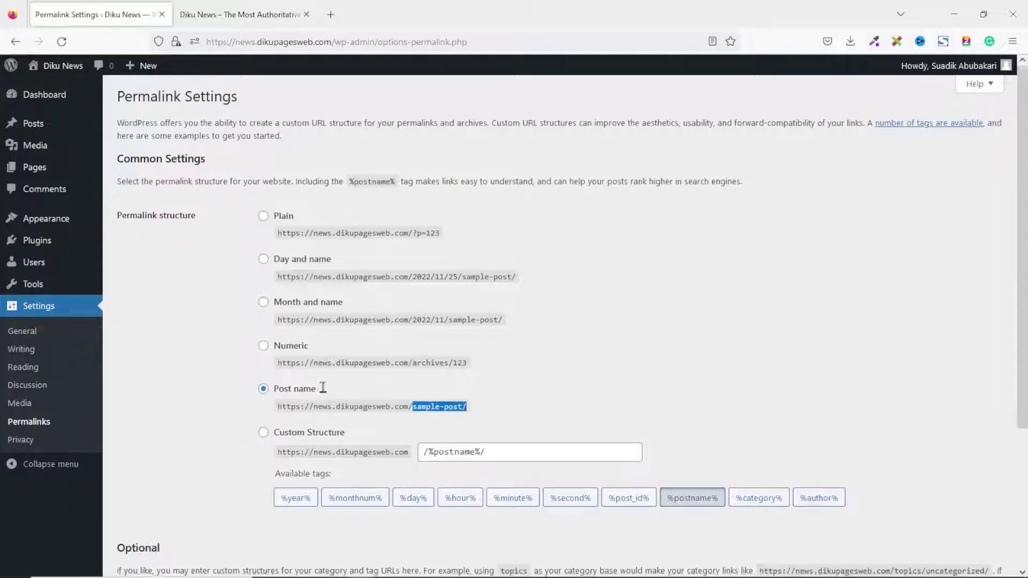
scroll(323, 387, down, 4)
click(140, 513)
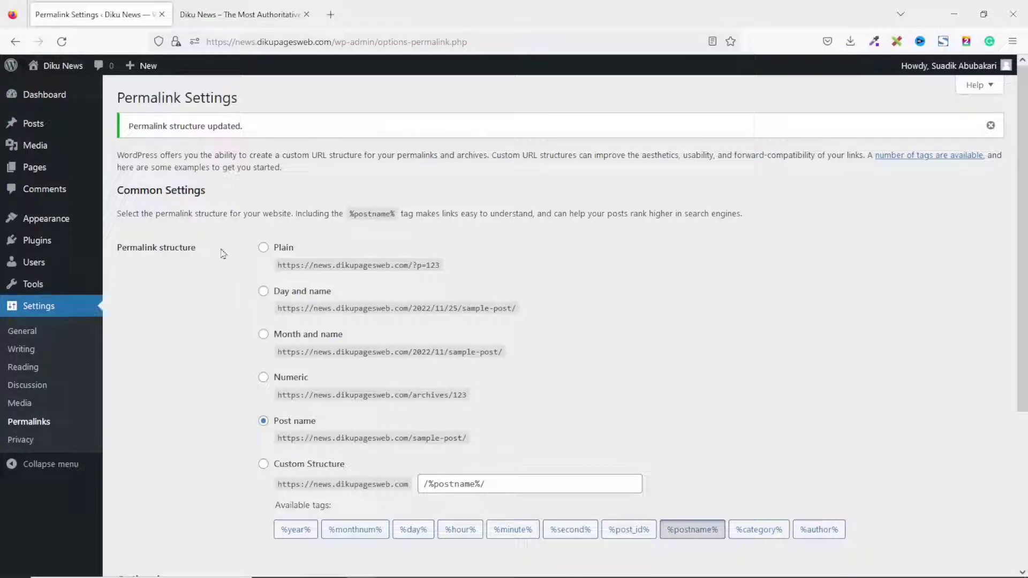
mouse_move(28, 125)
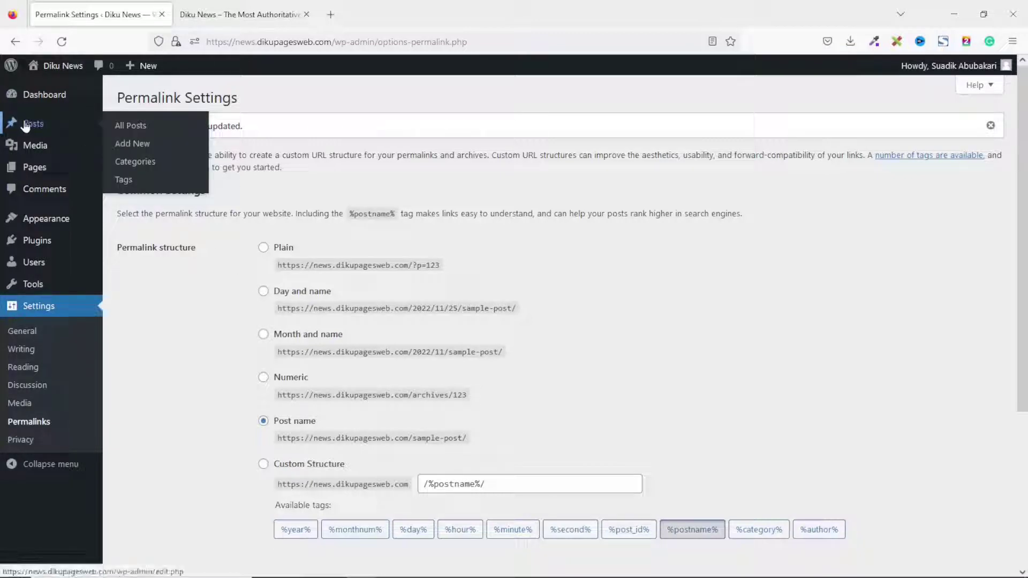
Quick-edit the Uncategorized category, renaming it Business and clearing its old slug.
click(148, 169)
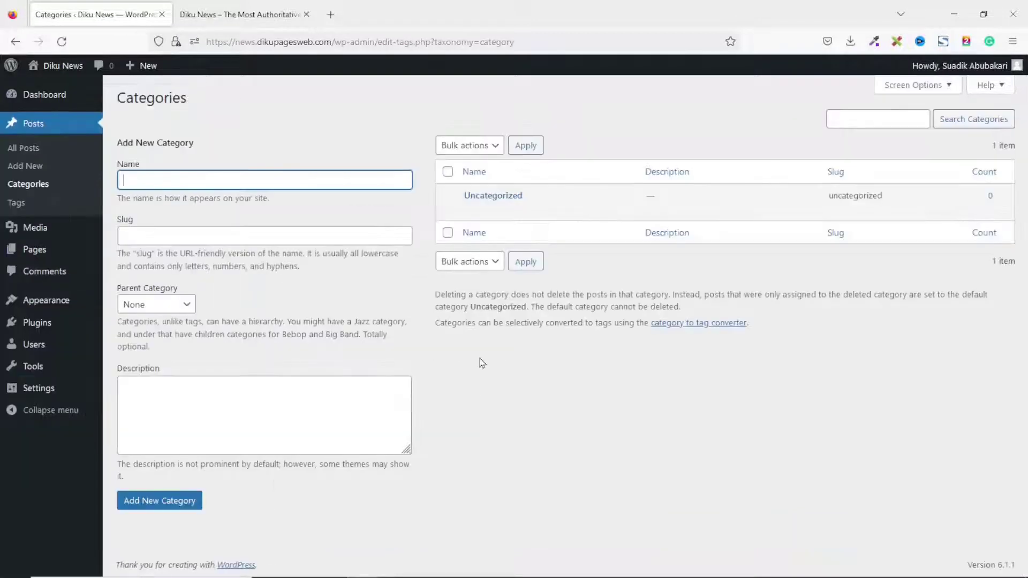
mouse_move(537, 216)
click(503, 215)
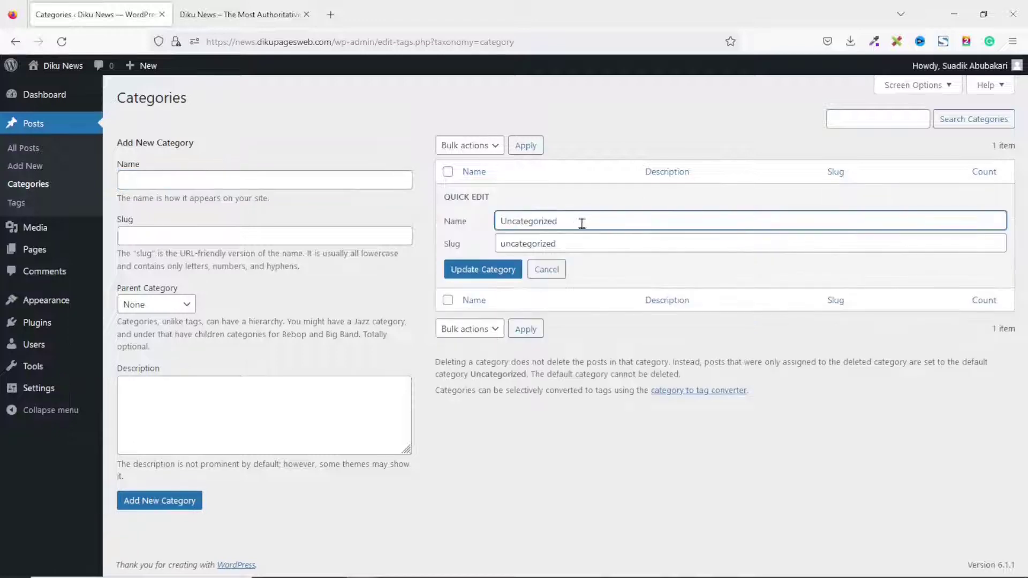
drag(559, 221, 410, 204)
key(BackSpace)
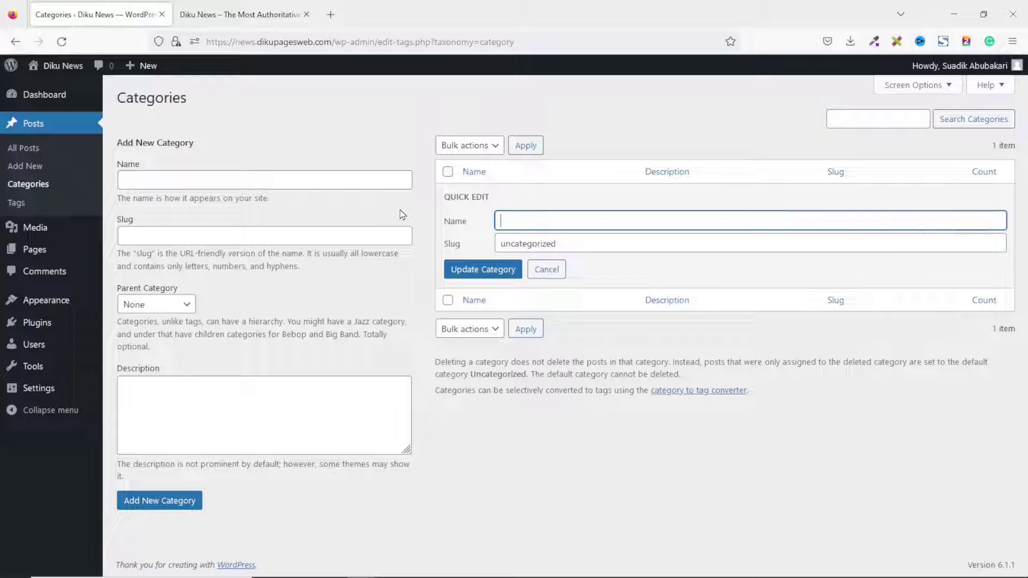
text(Business)
click(569, 244)
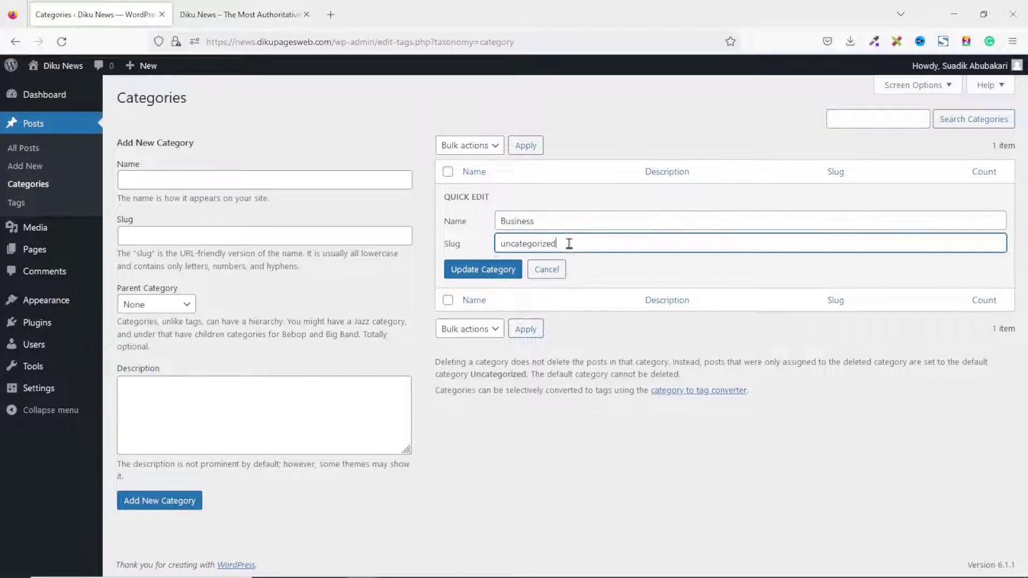
drag(569, 244, 450, 245)
key(BackSpace)
click(482, 274)
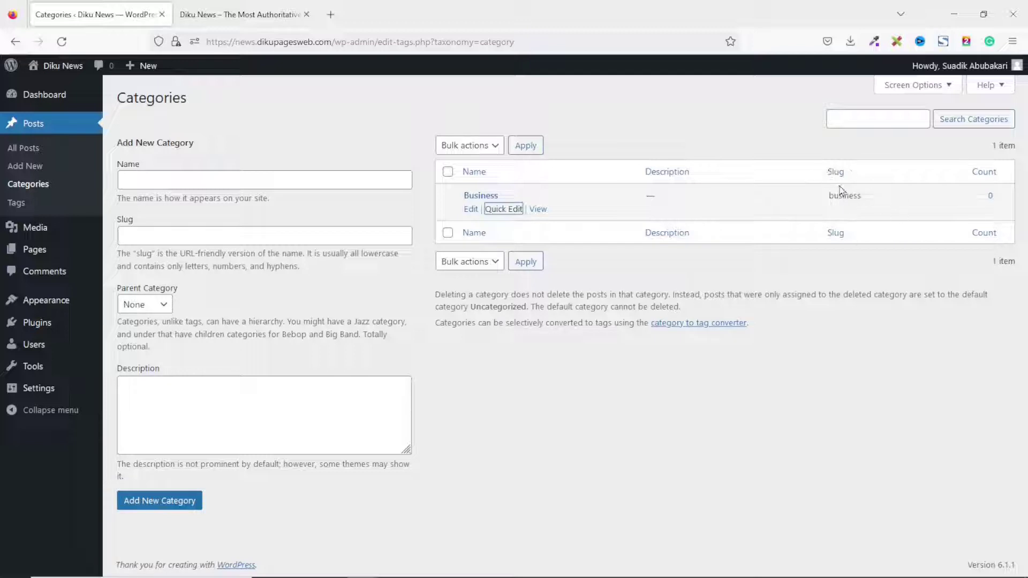
Add Politics as a new post category.
click(169, 178)
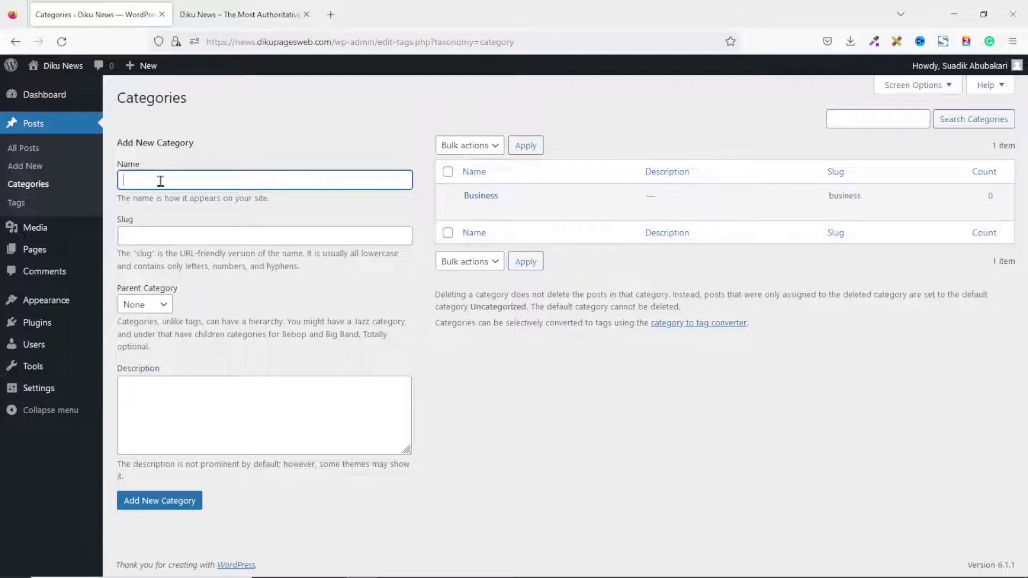
text(Politic)
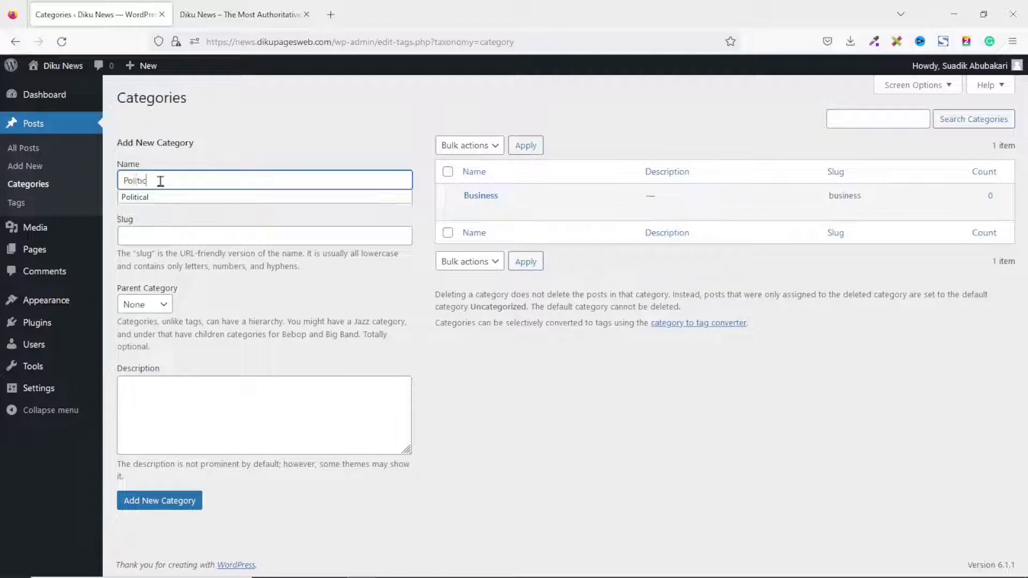
text(s)
key(Tab)
key(Tab)
click(160, 504)
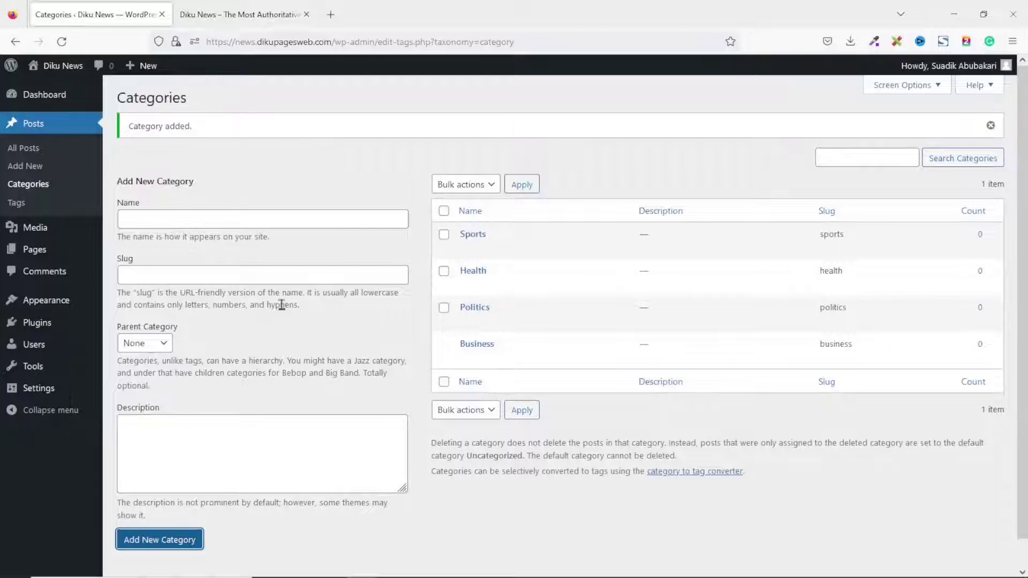
mouse_move(140, 66)
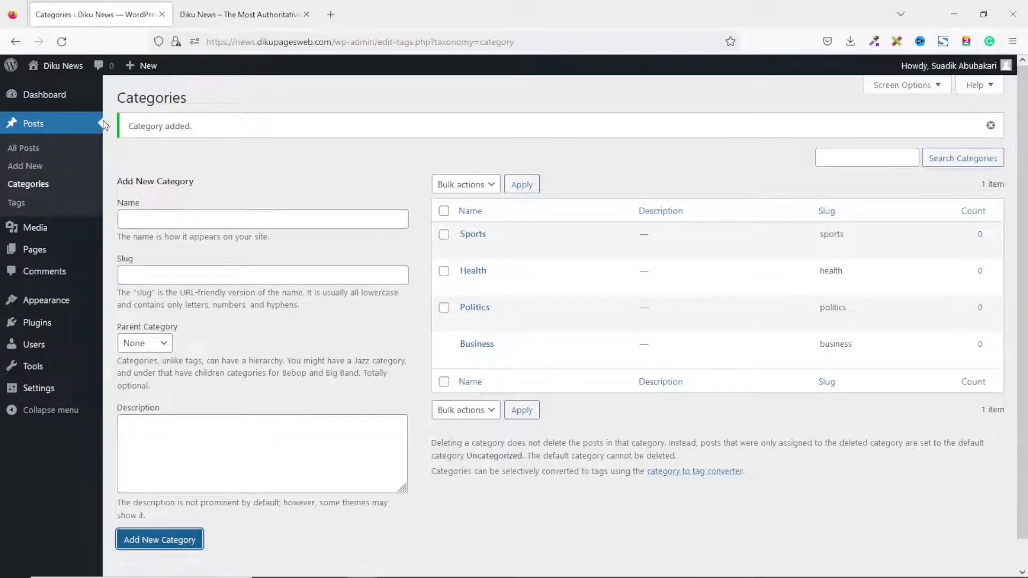
Start a new post from Posts > Add New and dismiss the welcome guide.
click(45, 95)
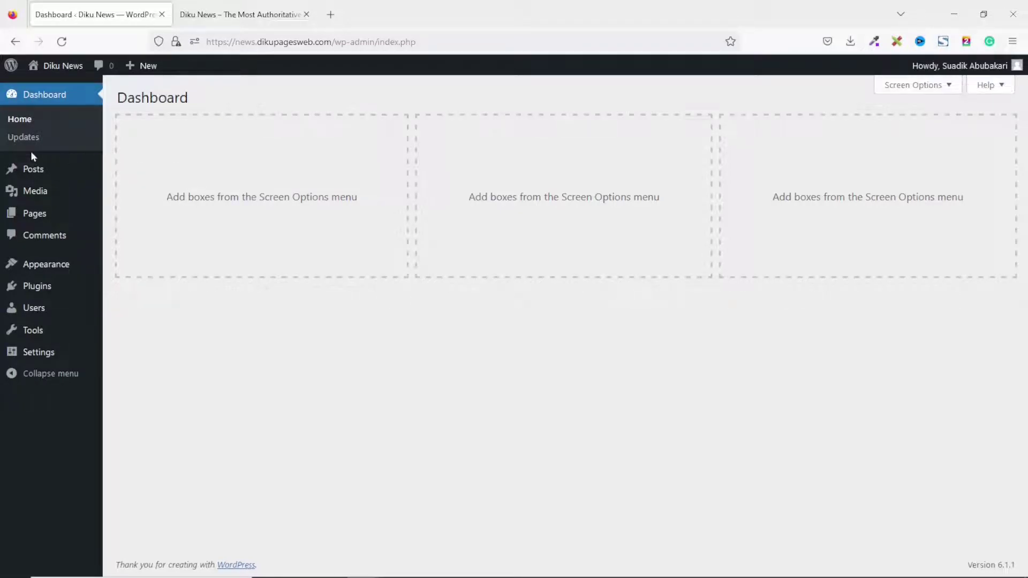
mouse_move(36, 170)
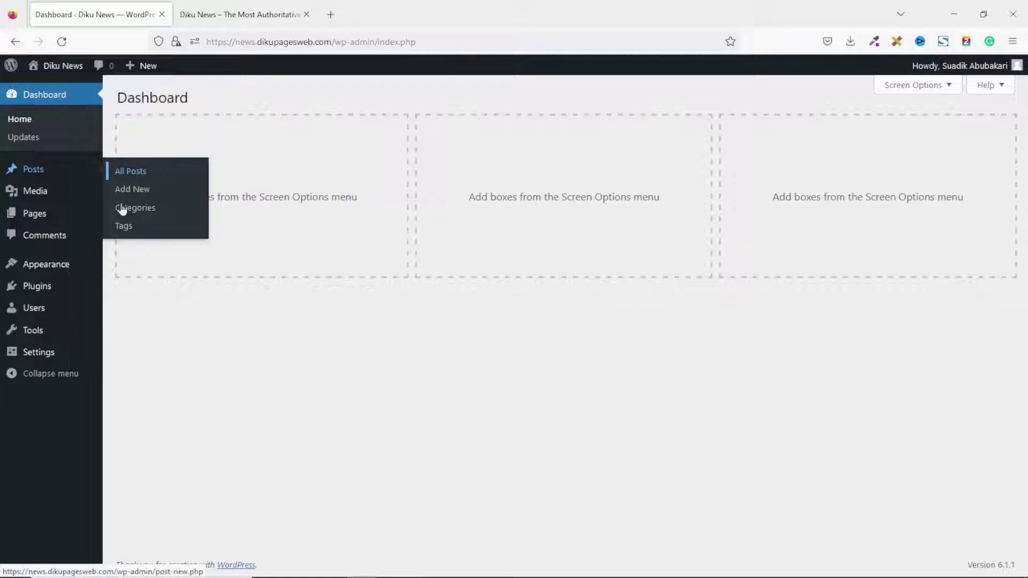
click(142, 191)
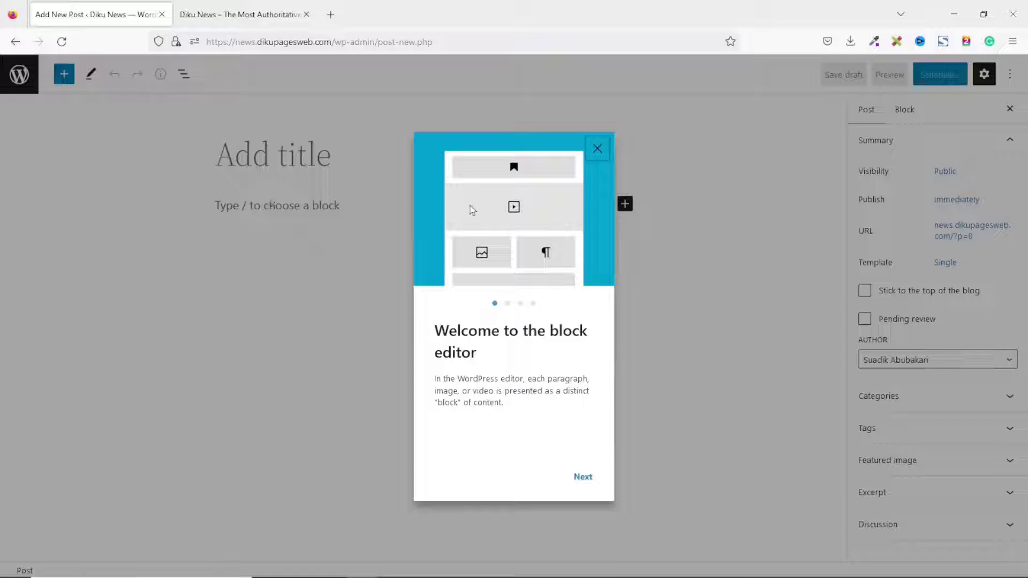
click(597, 149)
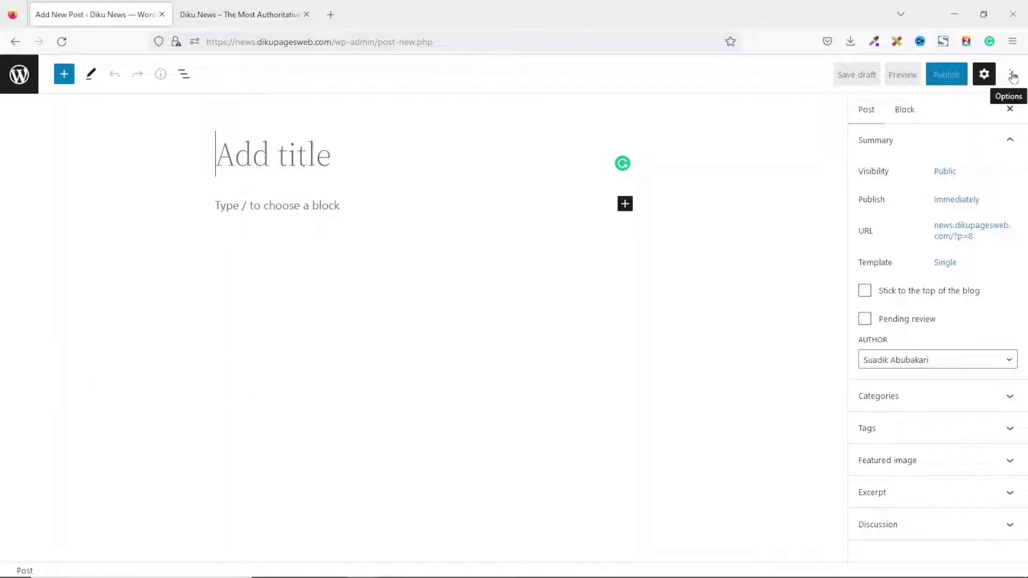
Turn off Fullscreen mode in the editor's Options menu.
click(1012, 76)
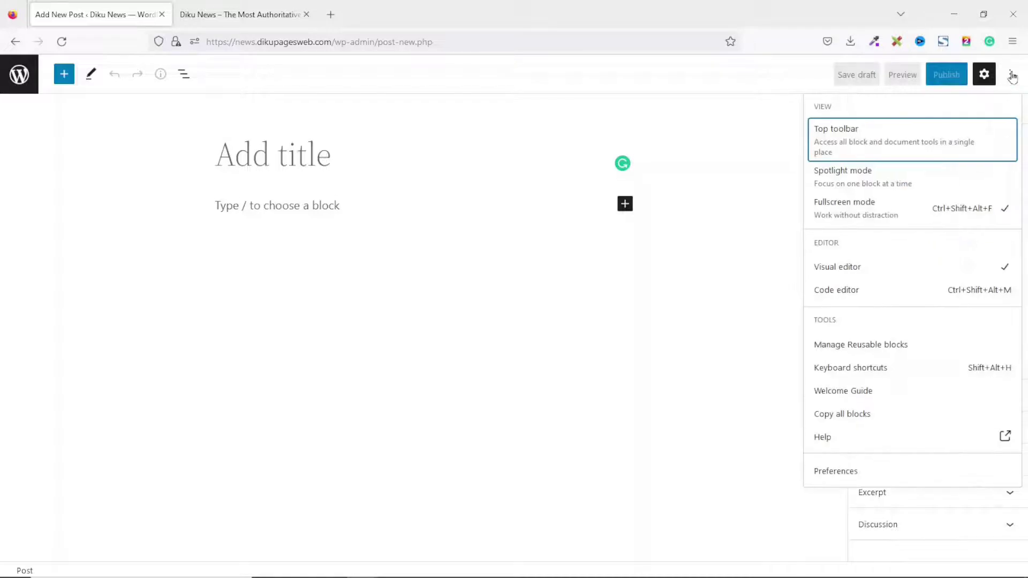
click(890, 214)
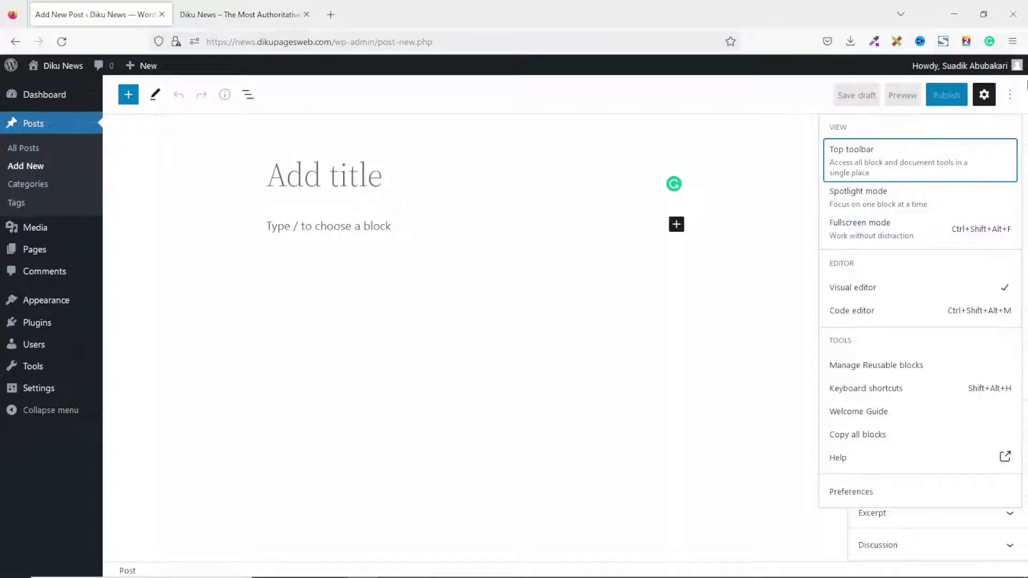
click(1009, 95)
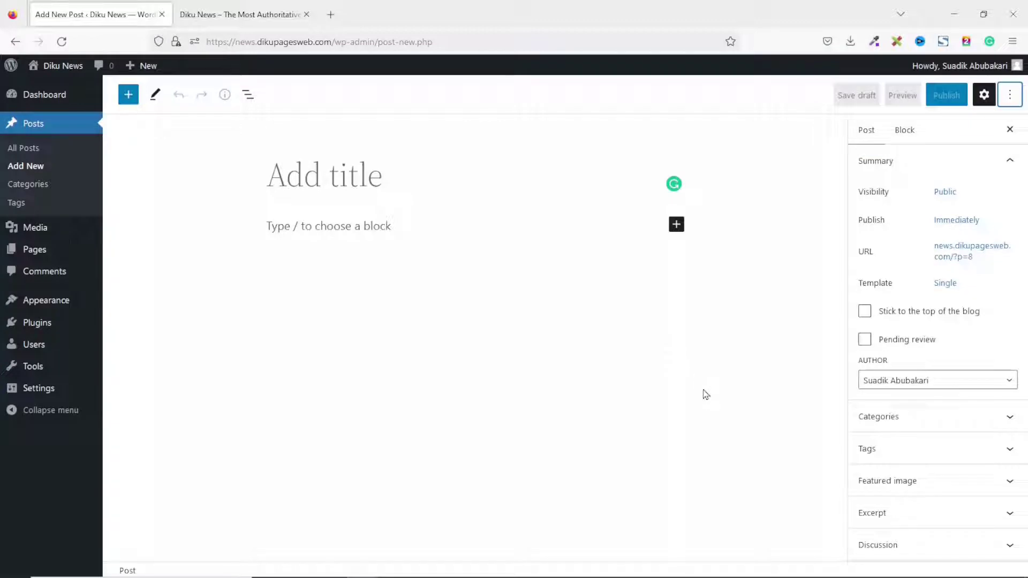
Title the post 'Black Stars Can Perform Wonders if They Play as a Team' and paste the Ghana-Portugal article into the body.
click(377, 176)
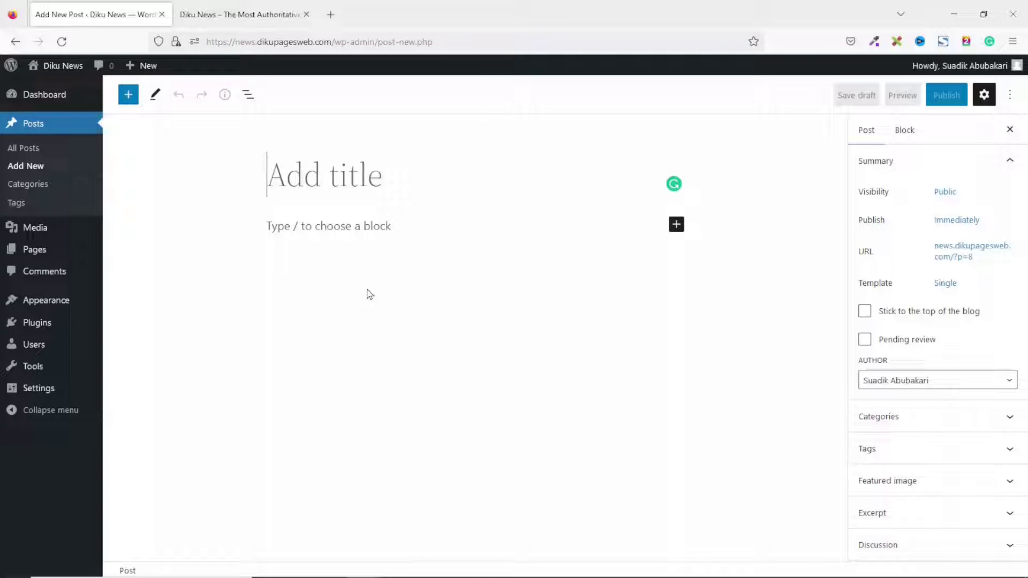
text(Black Start Can Perform)
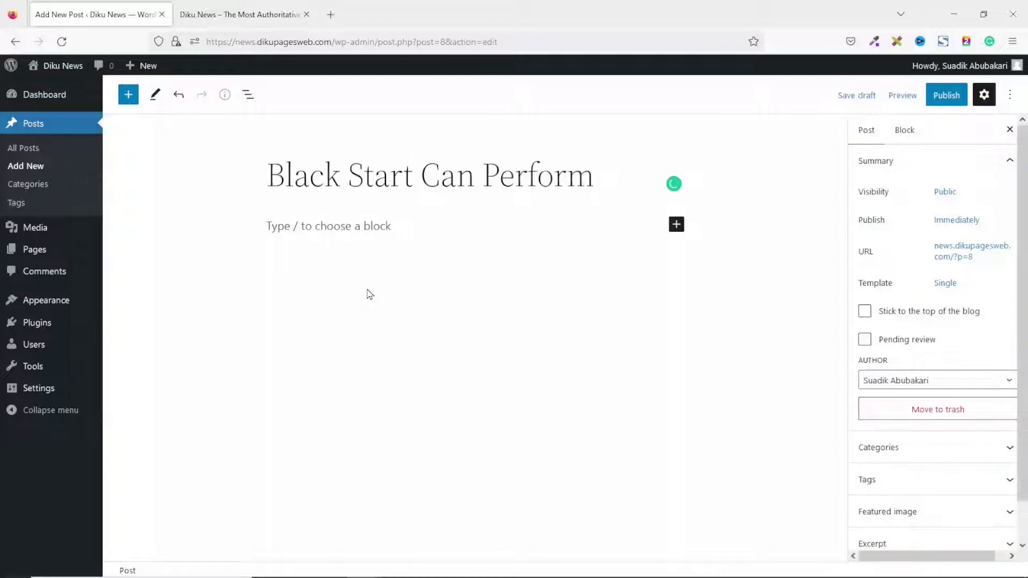
text( Wonders if They Play as a Tea)
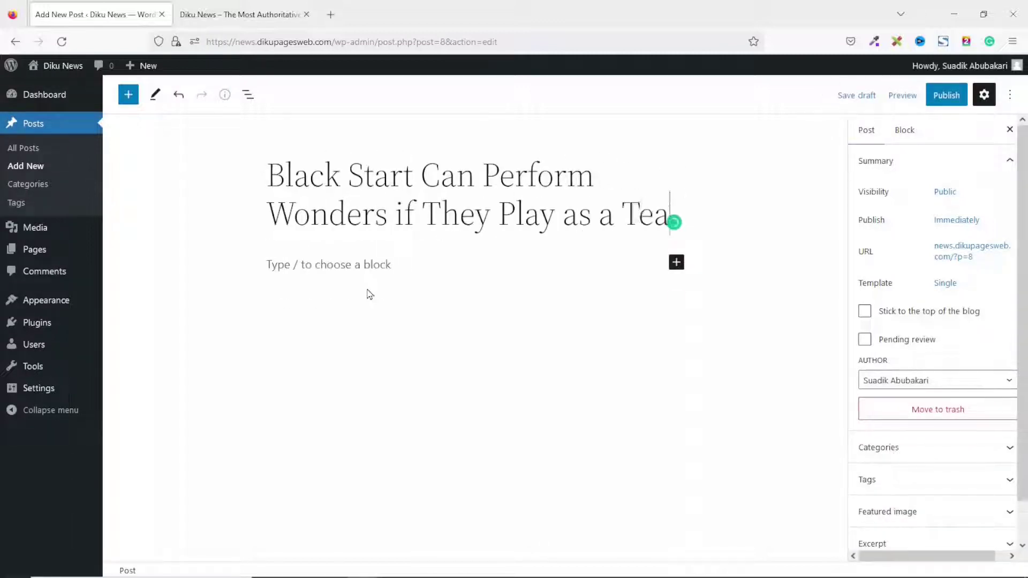
text(m)
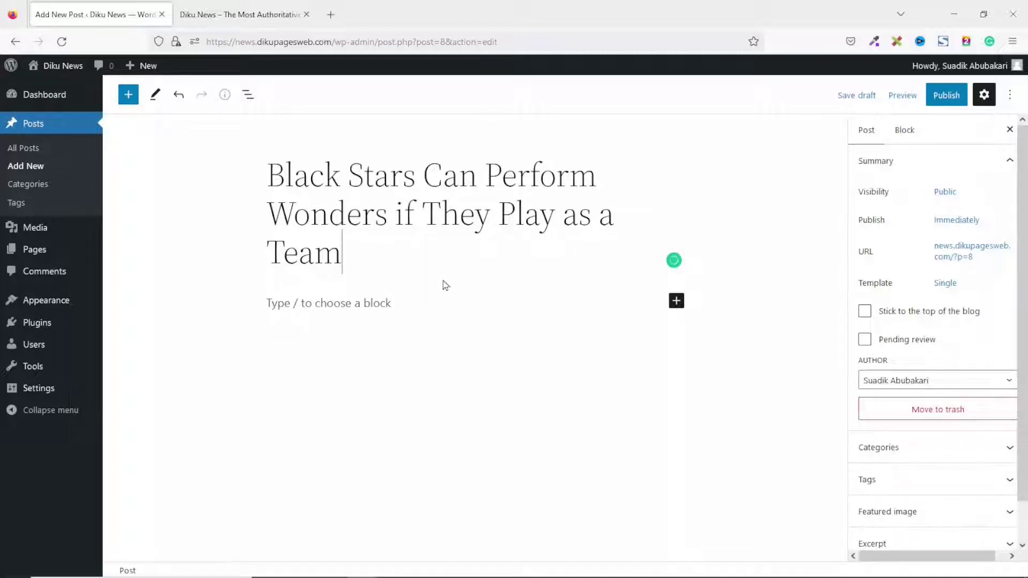
click(333, 304)
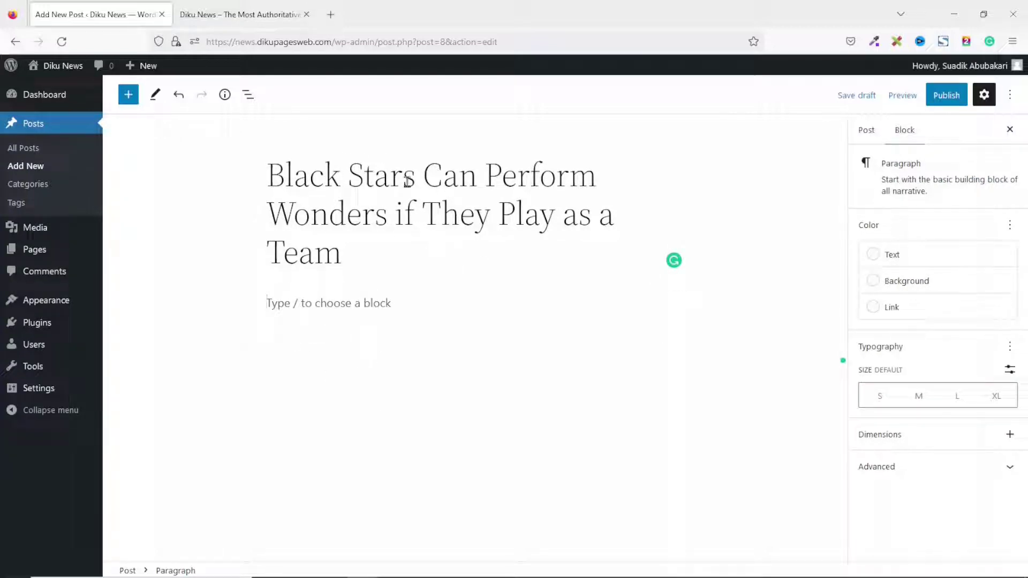
text(k)
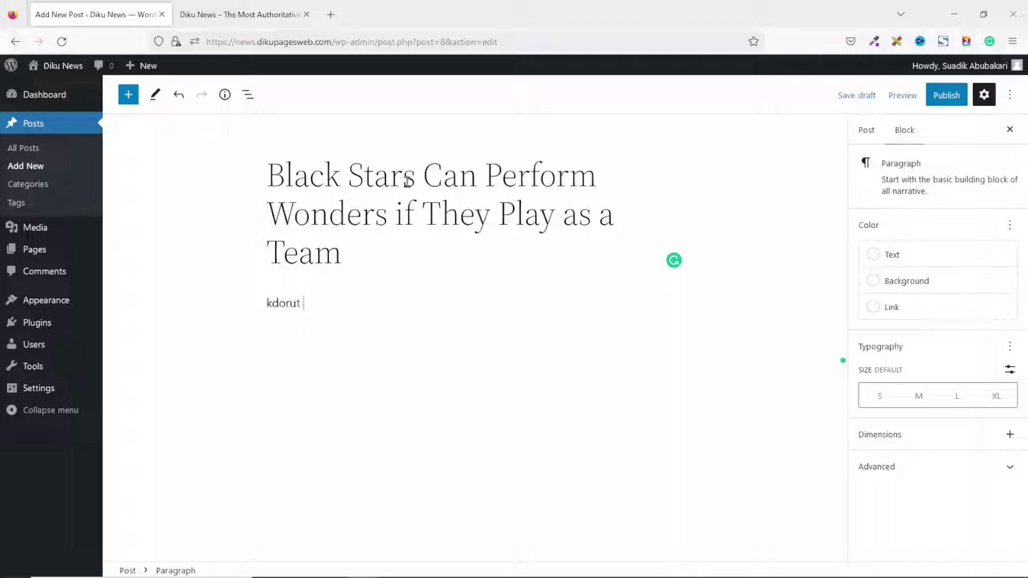
text(dorut)
key(BackSpace)
key(BackSpace)
key(BackSpace)
key(BackSpace)
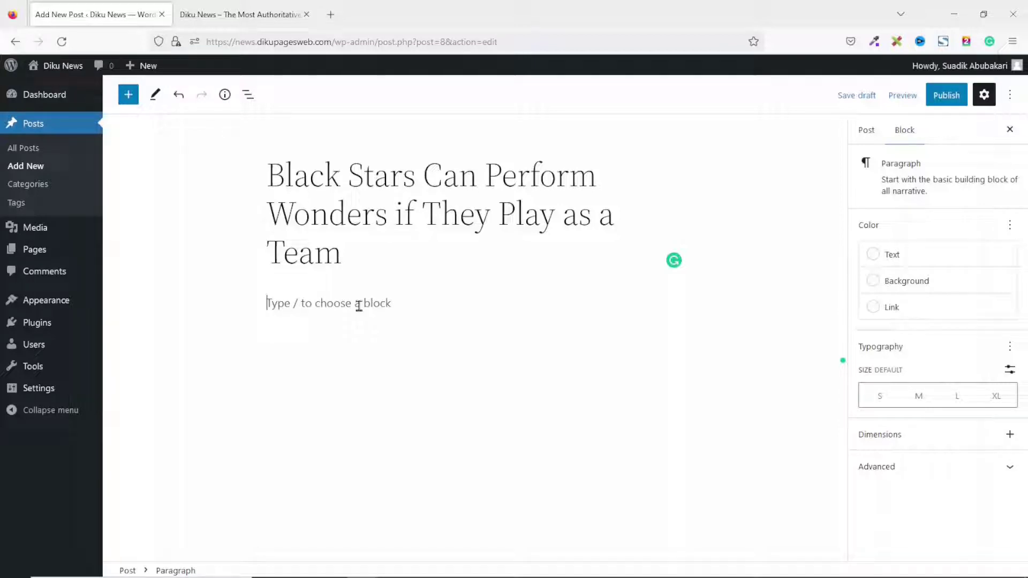
key(ctrl+v)
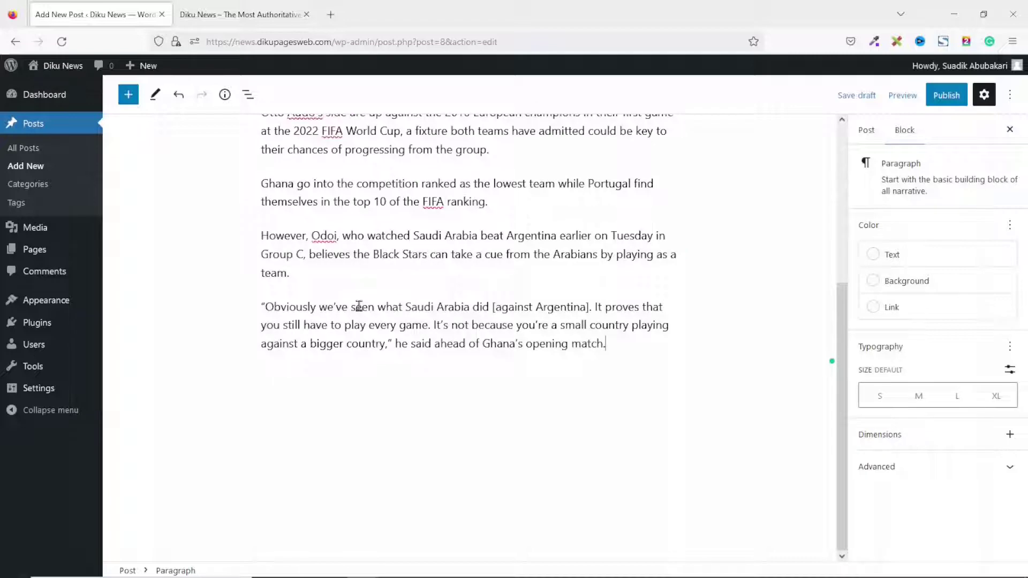
scroll(359, 306, up, 5)
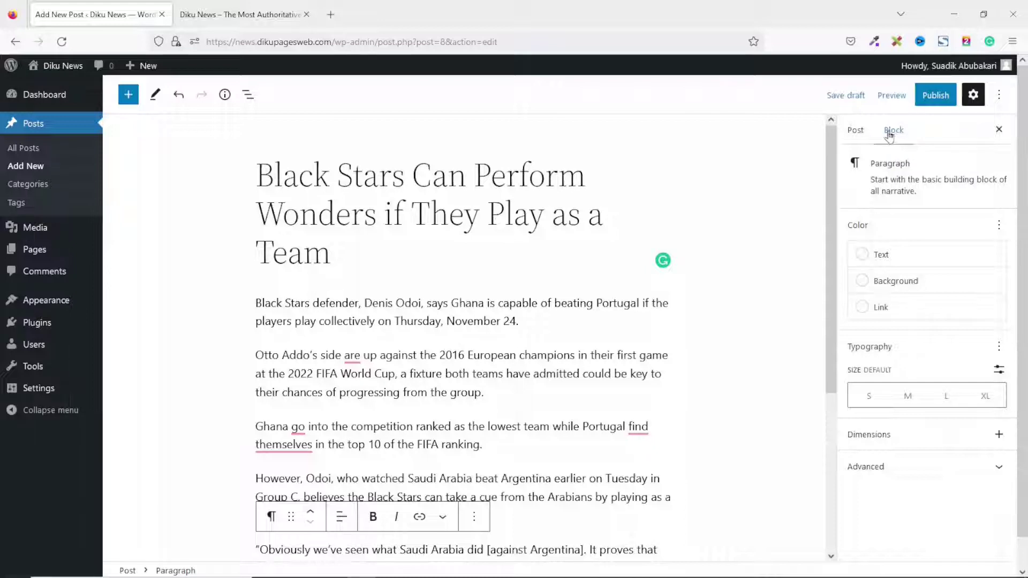
Assign the post to the Sports category and start an empty new-category name field.
click(855, 129)
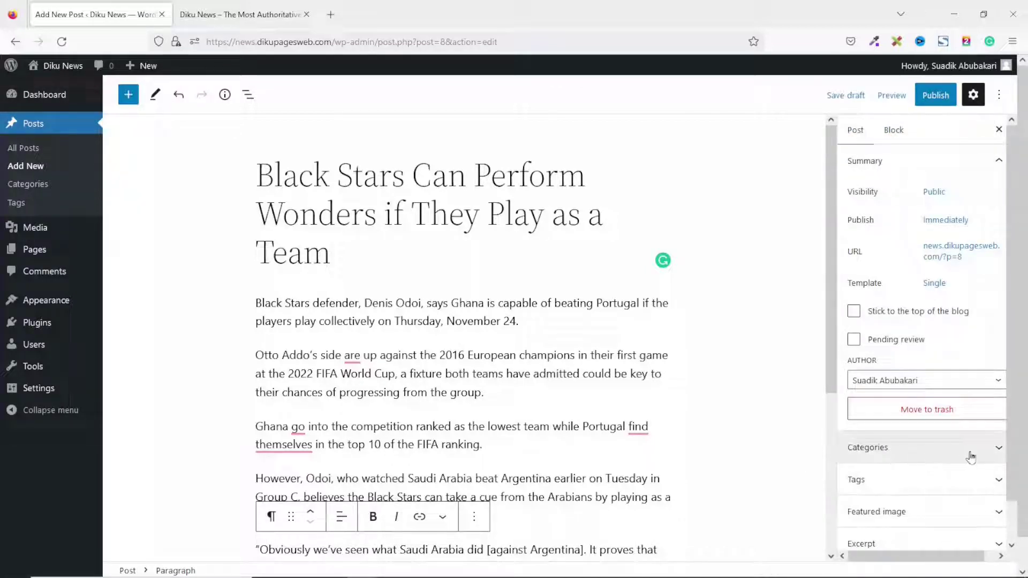
click(994, 452)
scroll(931, 375, down, 3)
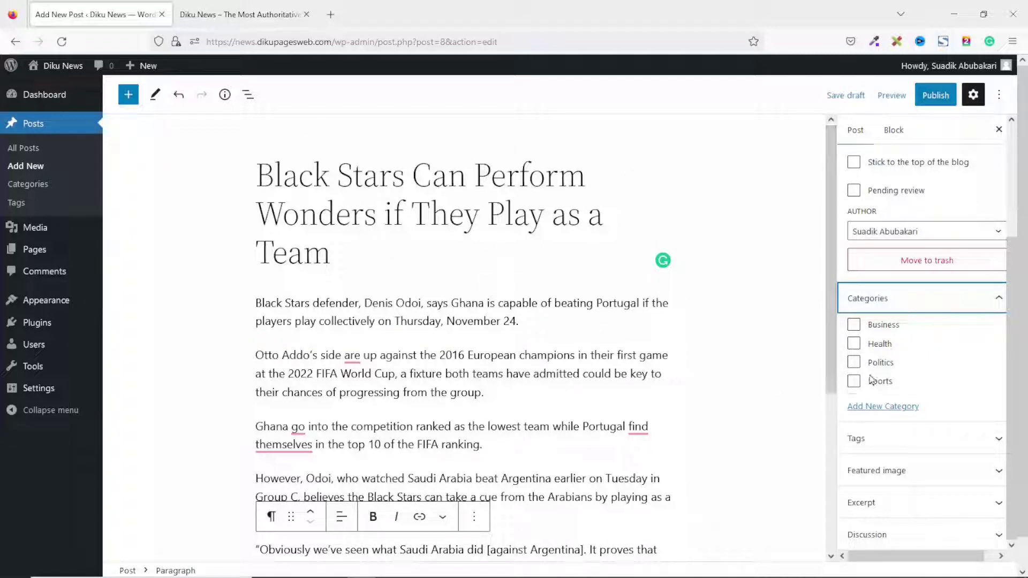
click(853, 384)
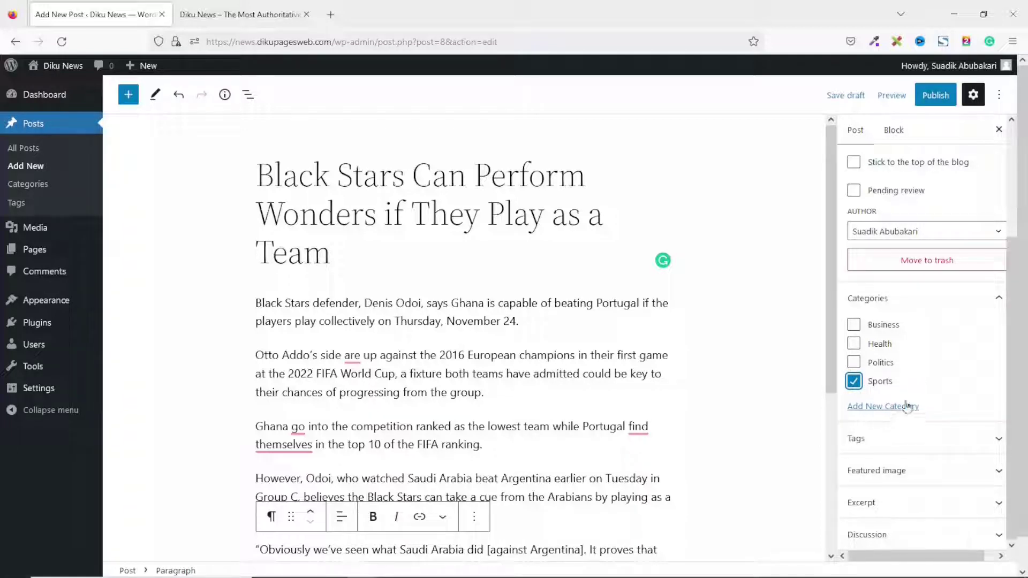
click(890, 412)
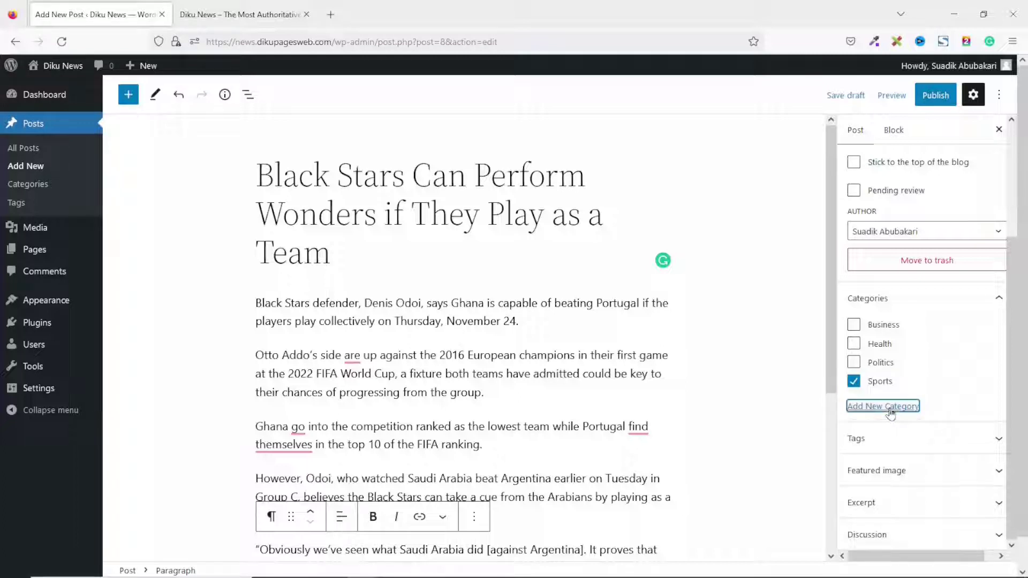
click(886, 441)
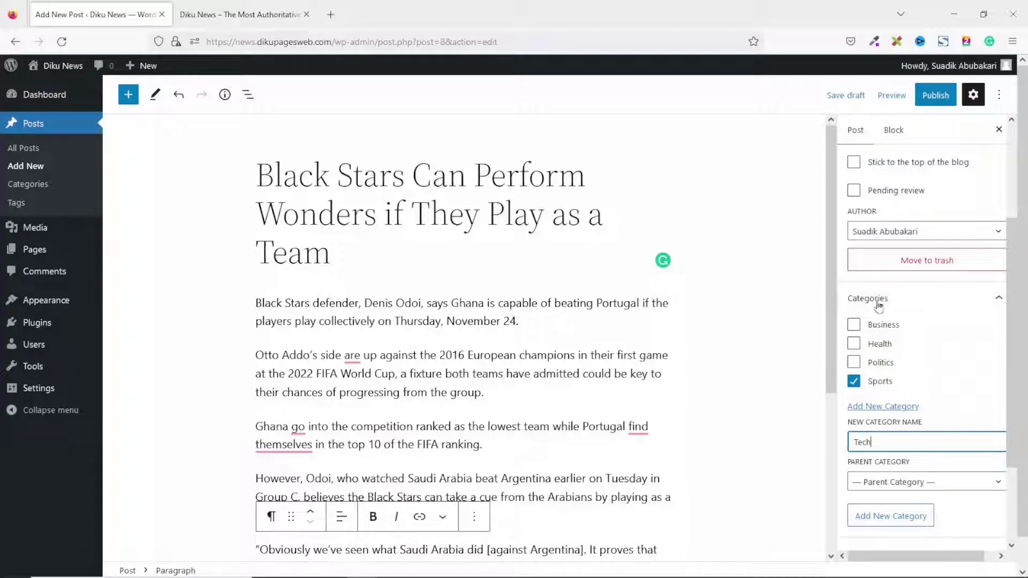
Add a new Tech category with no parent, keeping Sports ticked for the post.
click(927, 482)
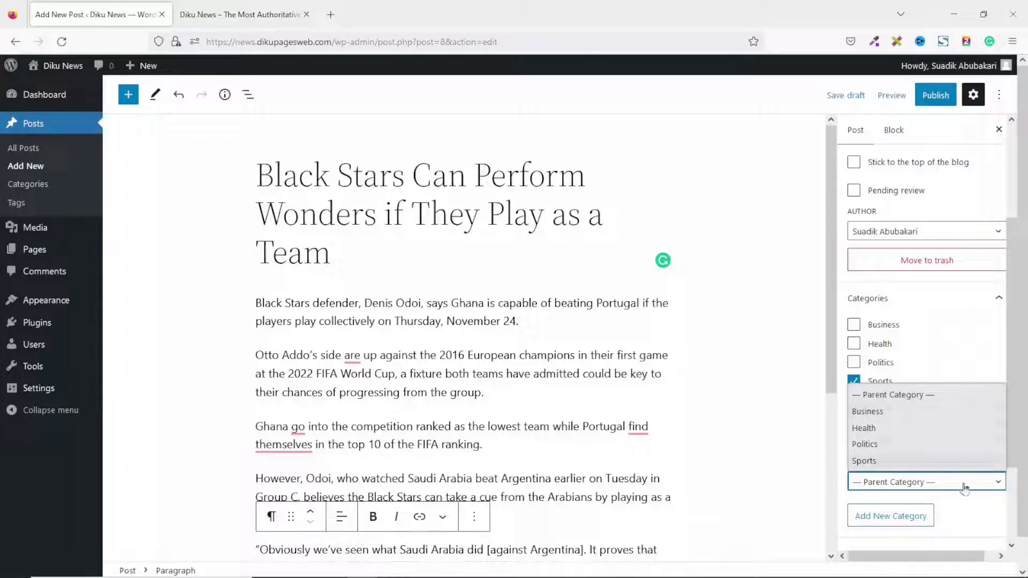
click(983, 502)
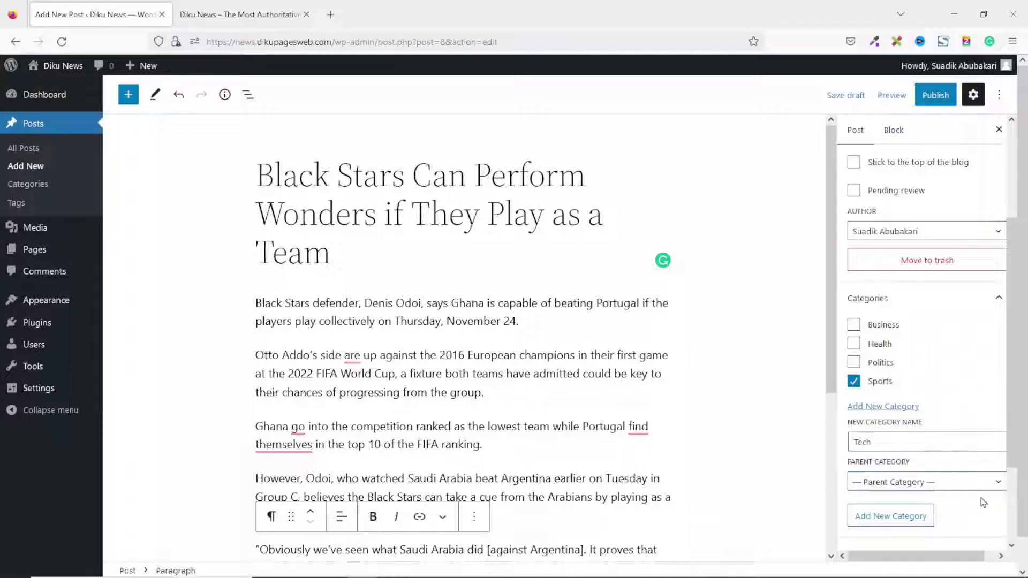
click(876, 517)
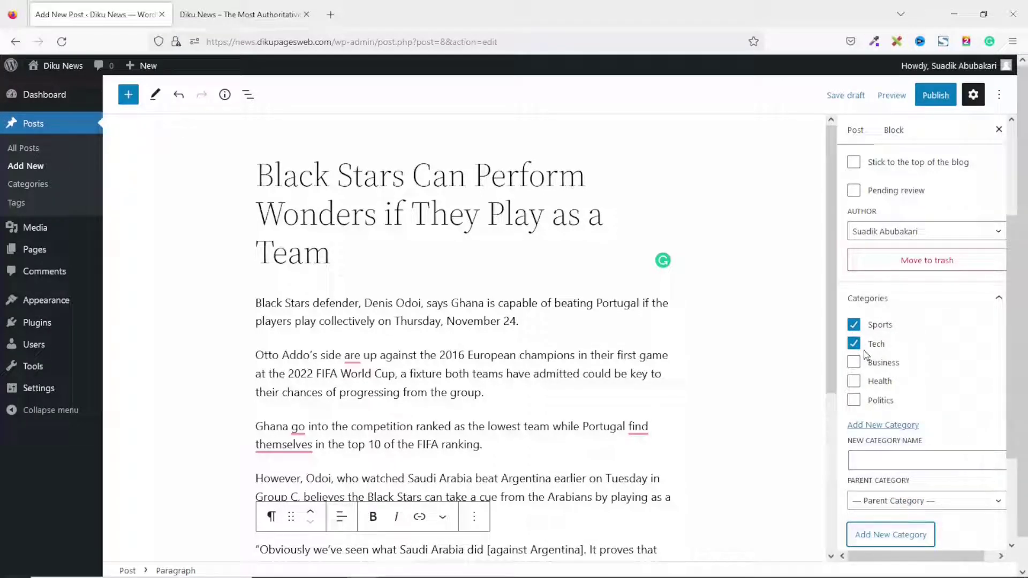
scroll(909, 367, down, 3)
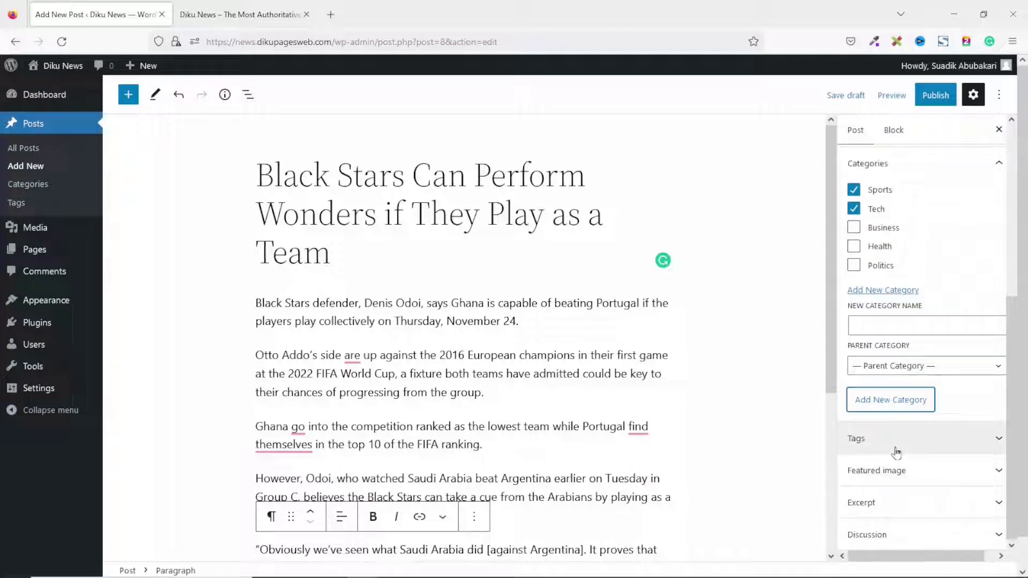
Add the tags Football, Sports and Ghana to the Black Stars post.
click(953, 442)
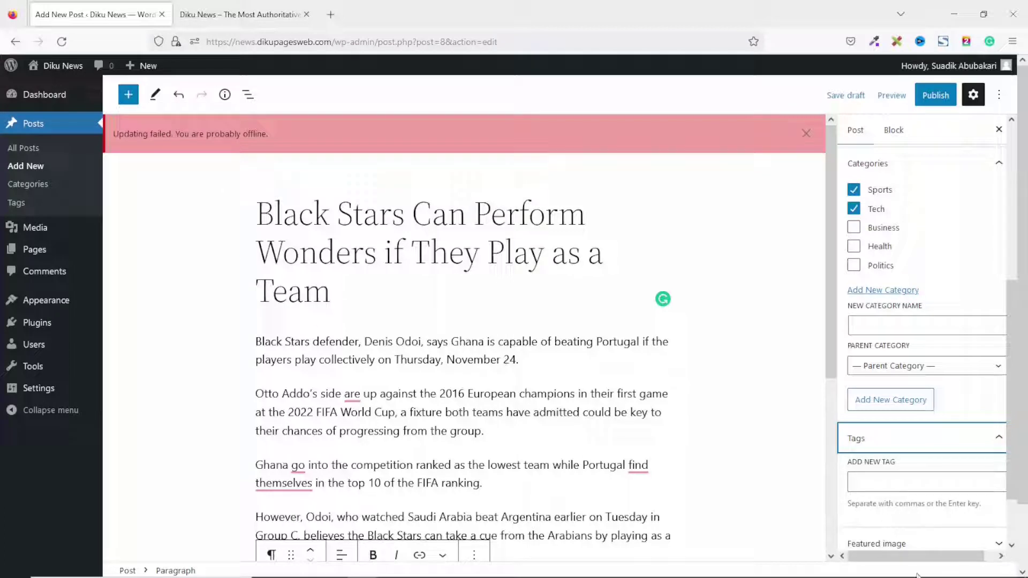
click(898, 482)
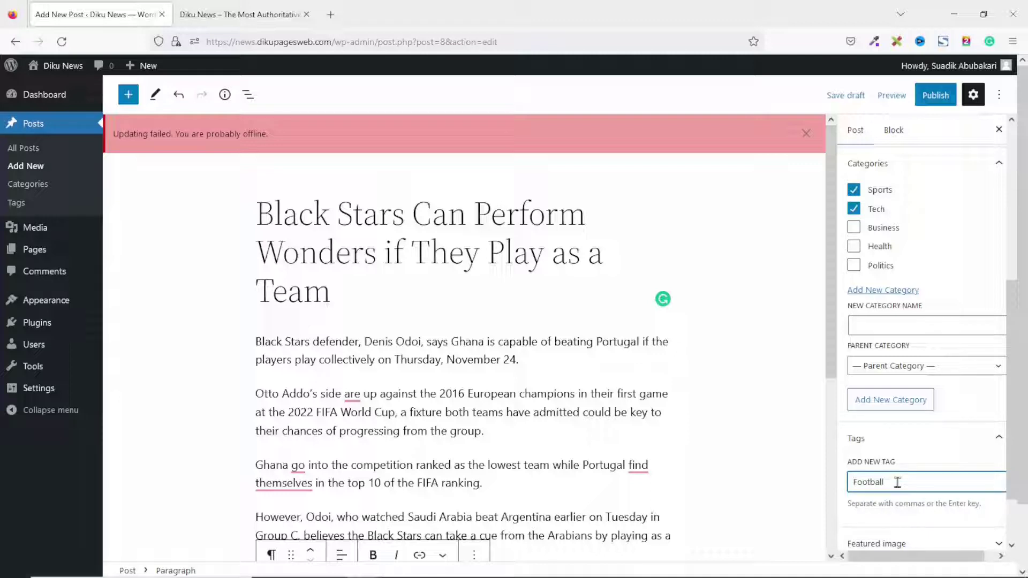
text(Football)
key(Return)
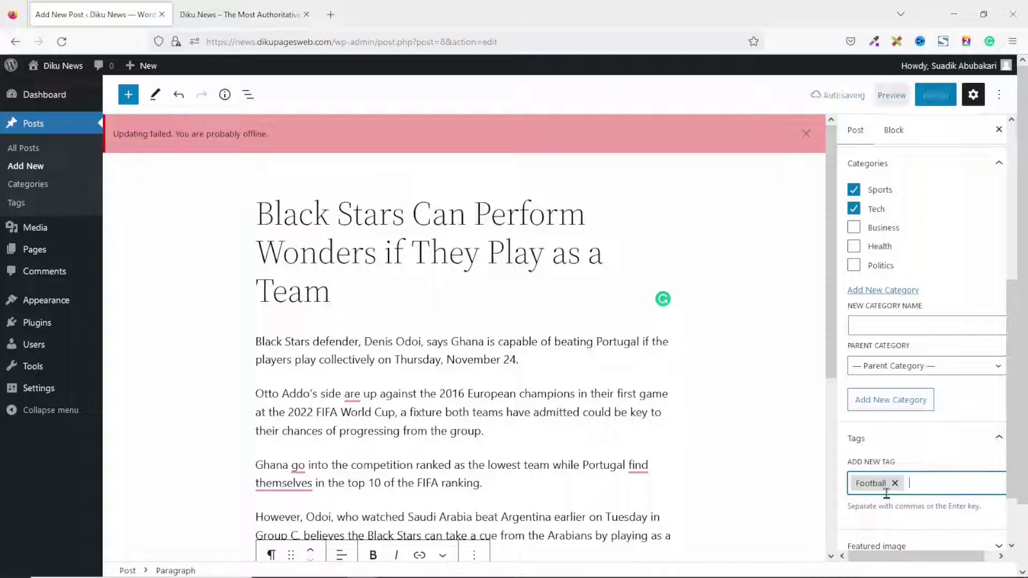
text(S)
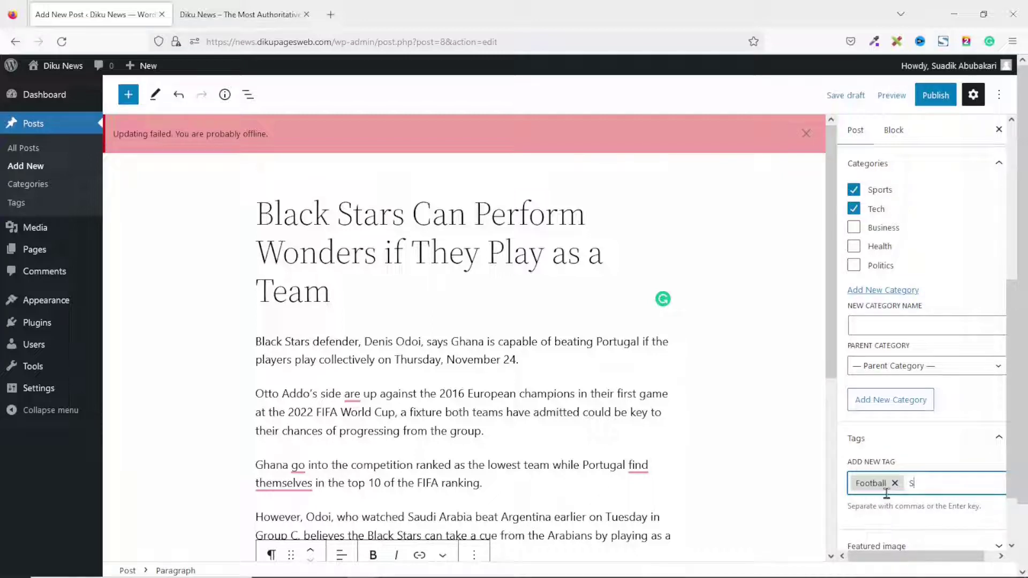
text(ports)
key(Return)
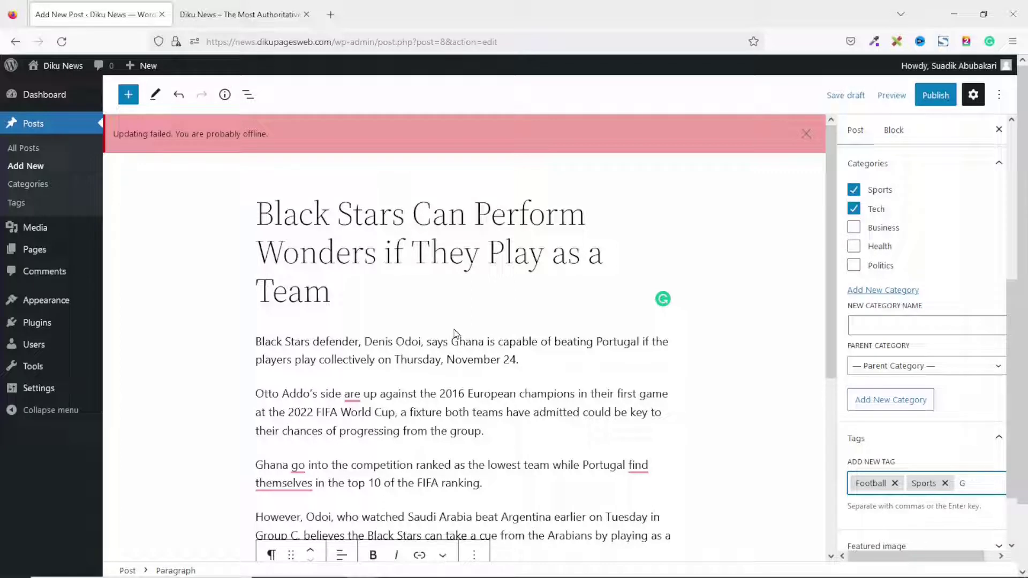
key(Return)
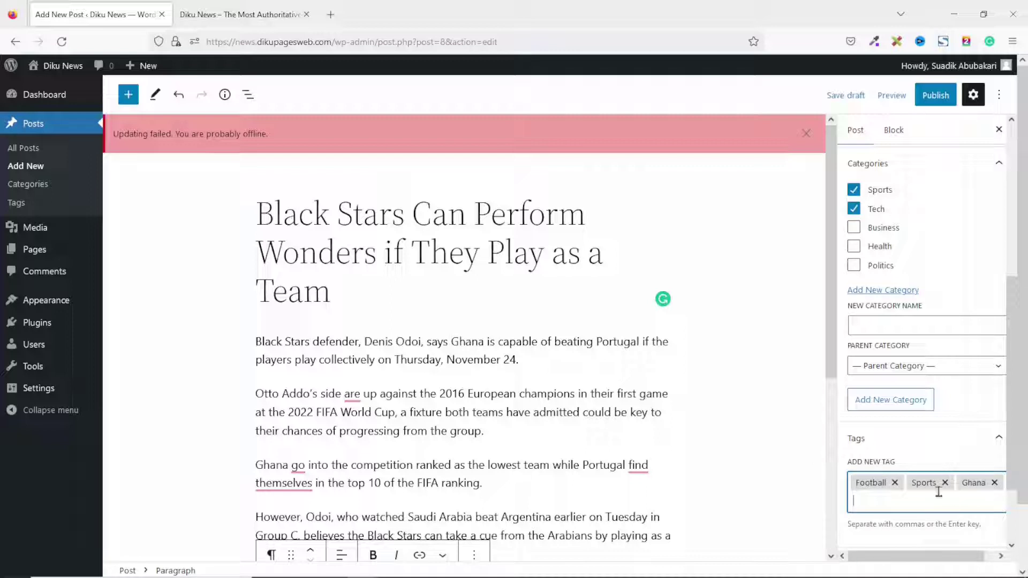
scroll(910, 488, down, 2)
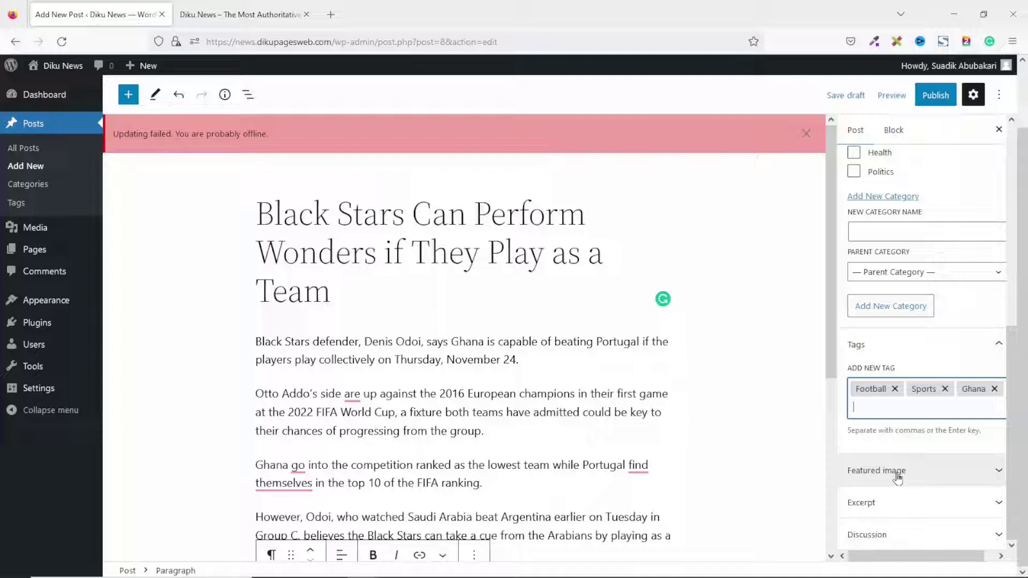
Upload Ghana Black Stars Team from the news site folder and set it as the featured image.
click(961, 471)
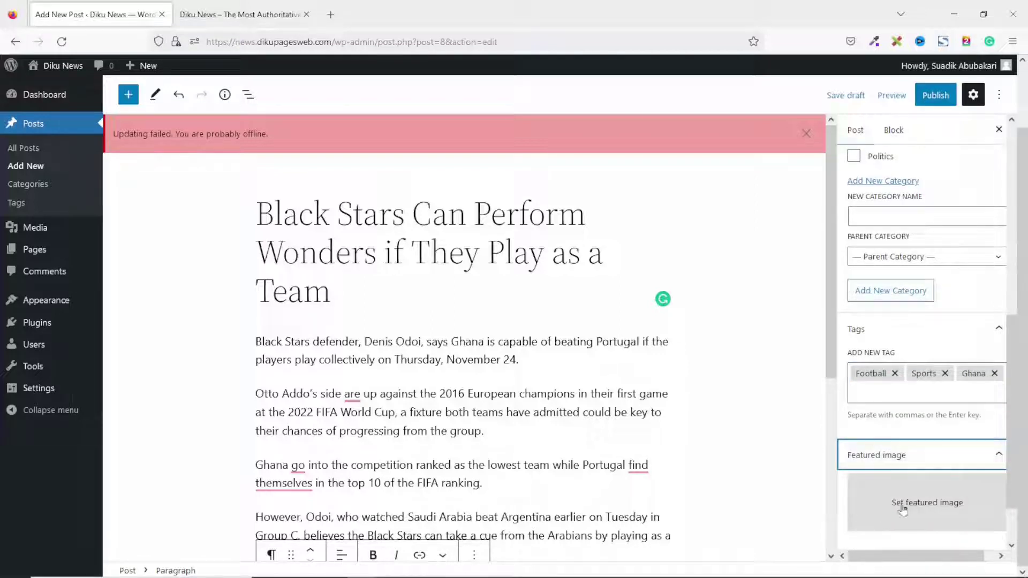
click(939, 514)
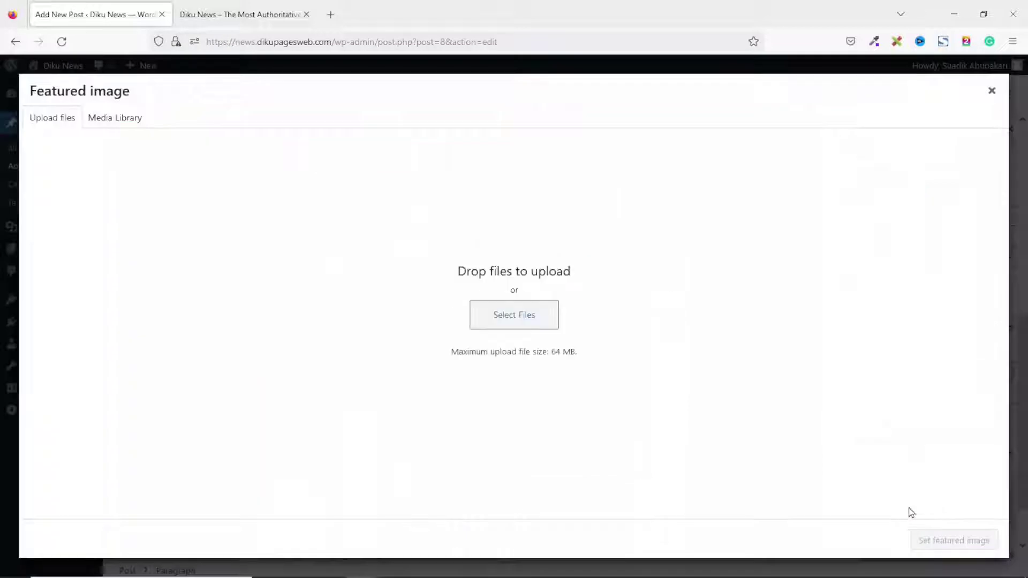
click(514, 322)
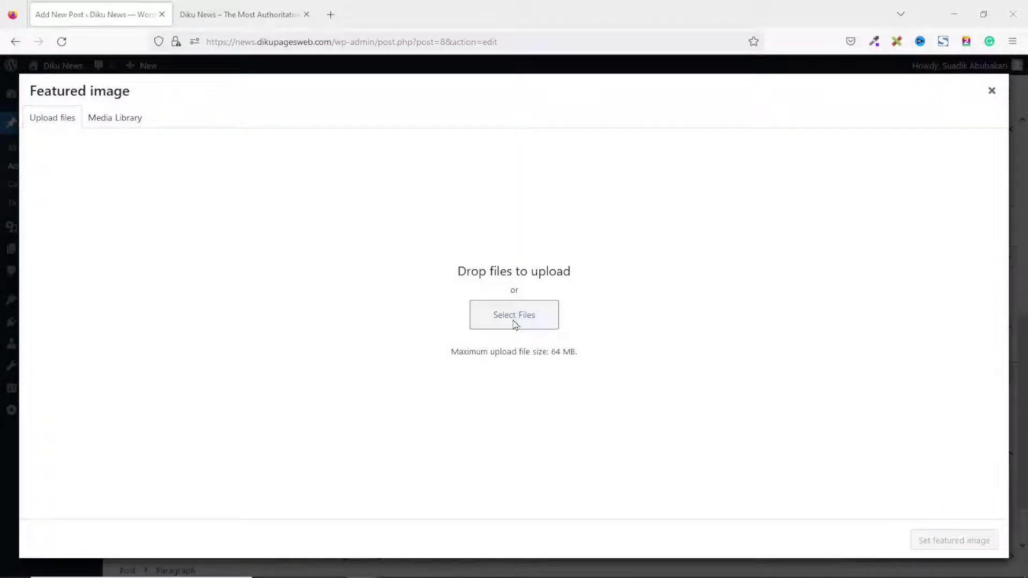
click(824, 263)
double_click(825, 263)
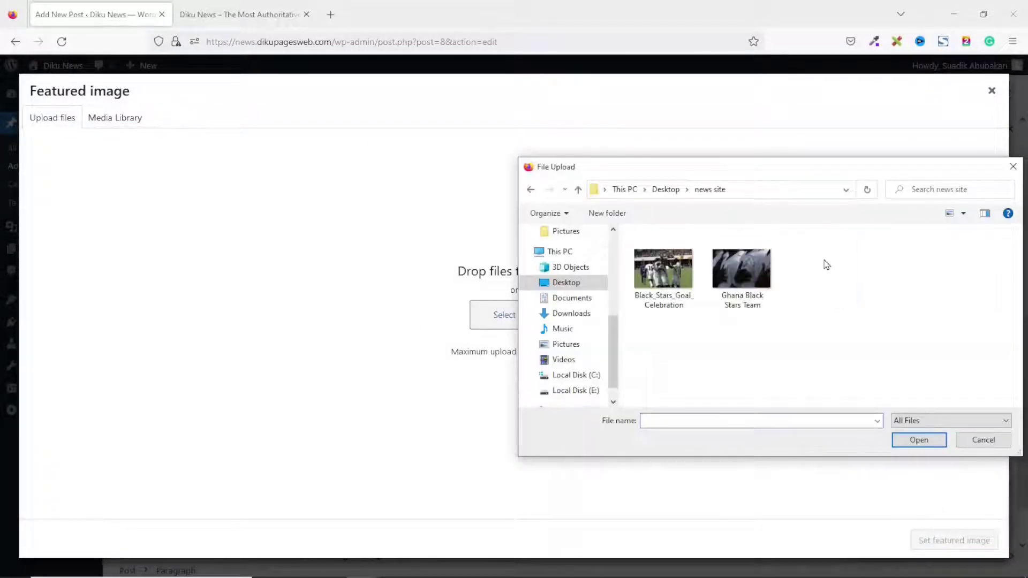
click(743, 264)
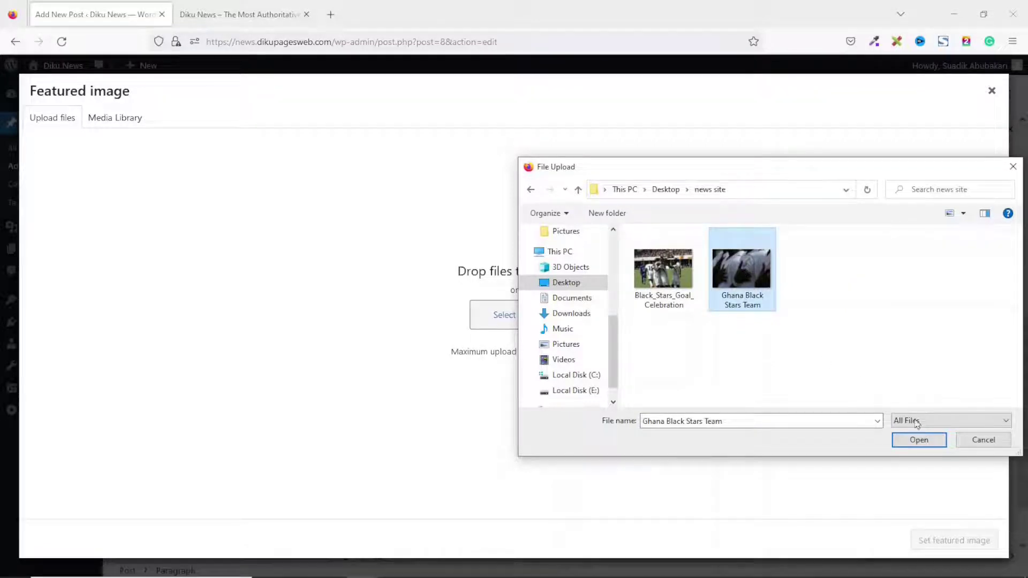
click(919, 441)
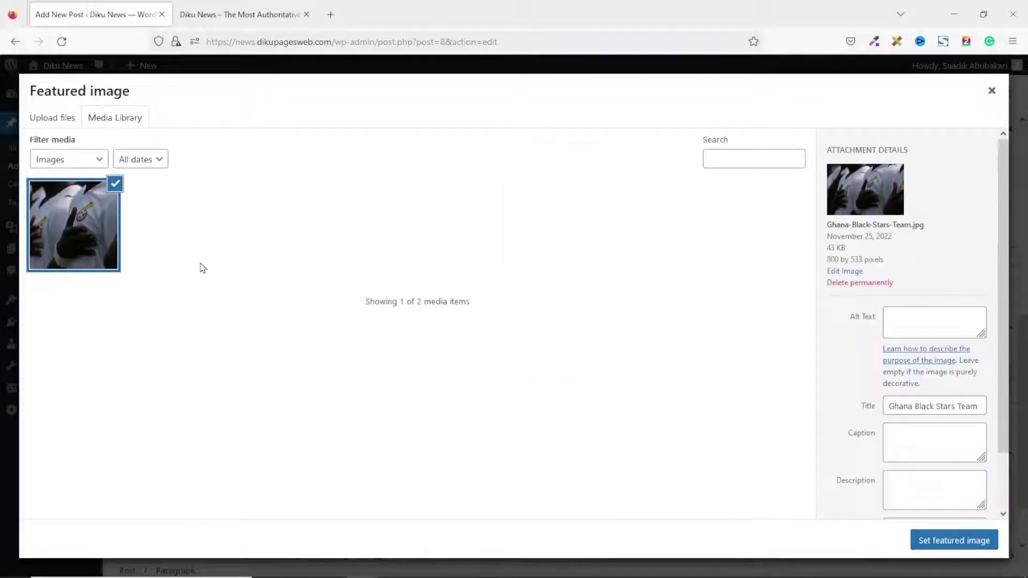
click(954, 541)
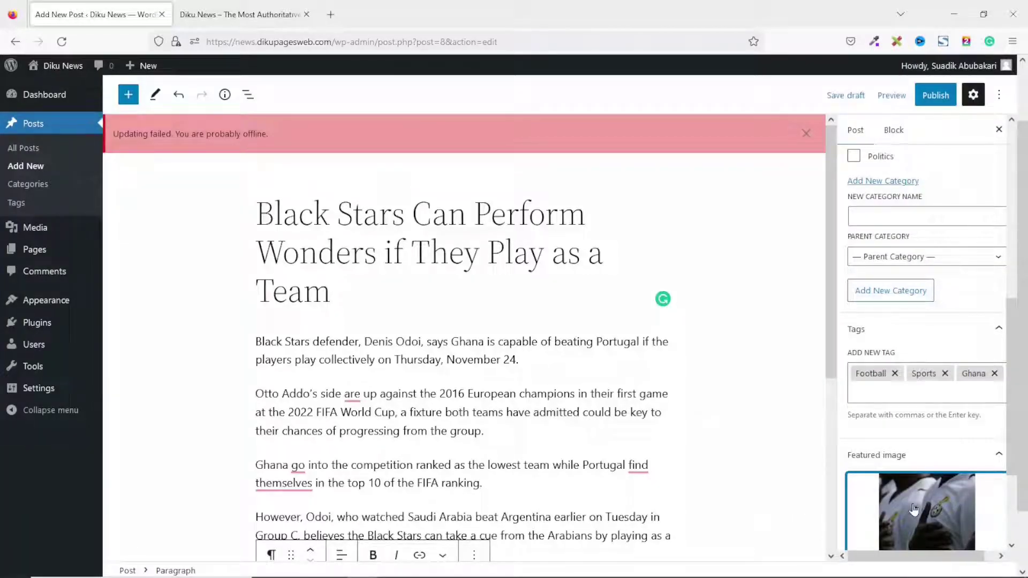
scroll(920, 492, down, 1)
scroll(946, 474, up, 7)
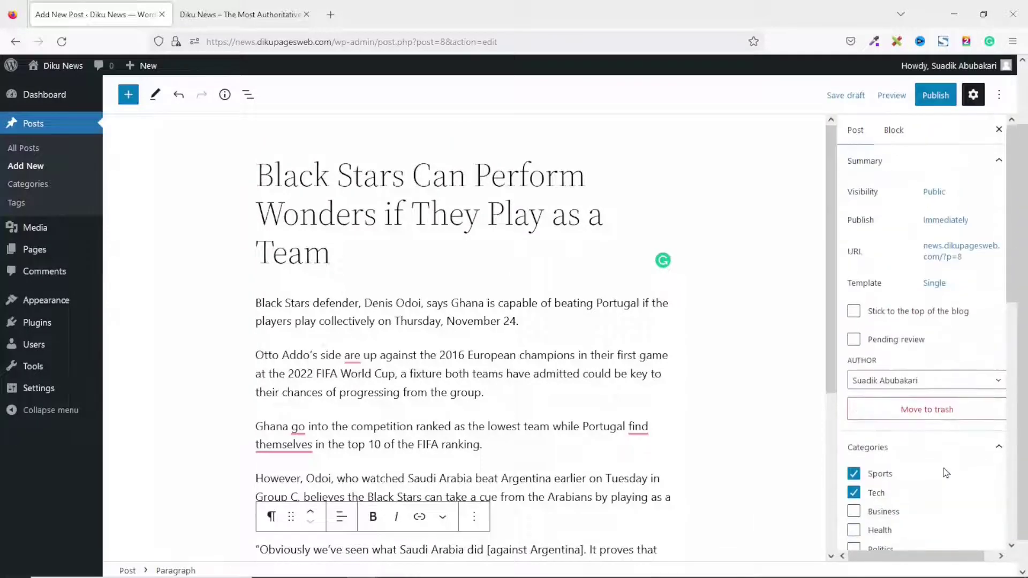
Publish the Black Stars post and switch to the site's front page tab.
click(936, 95)
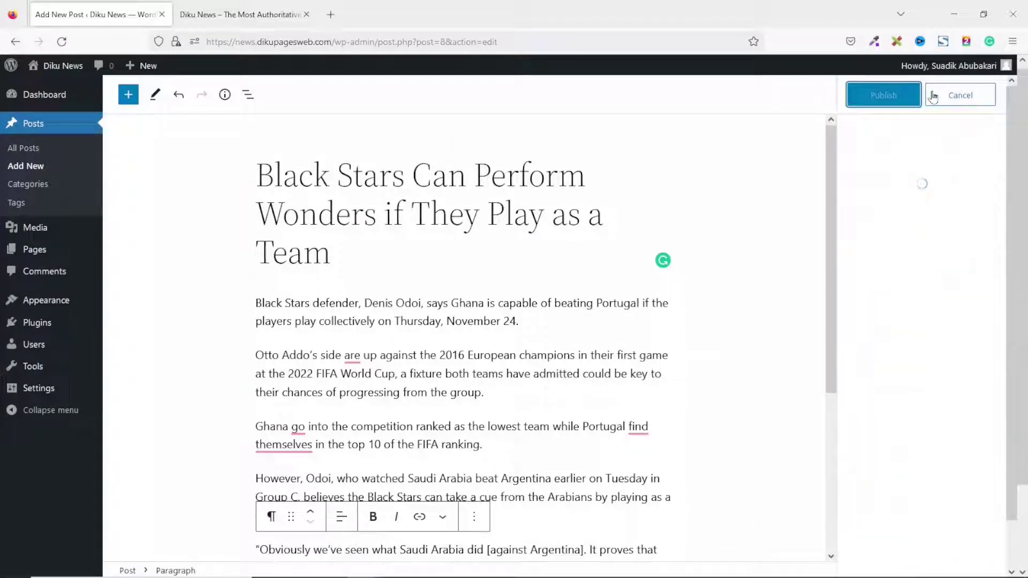
click(880, 97)
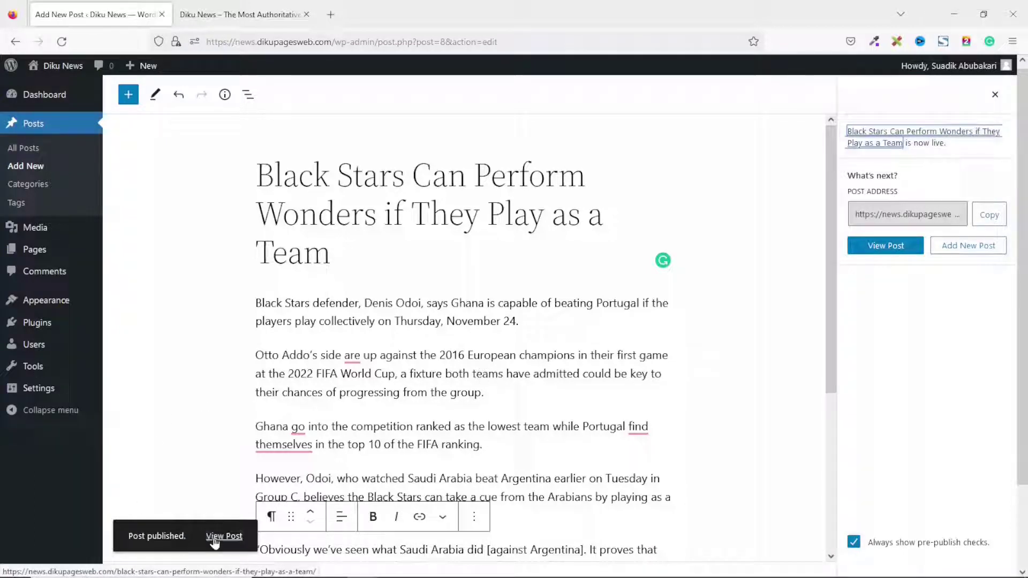
click(251, 15)
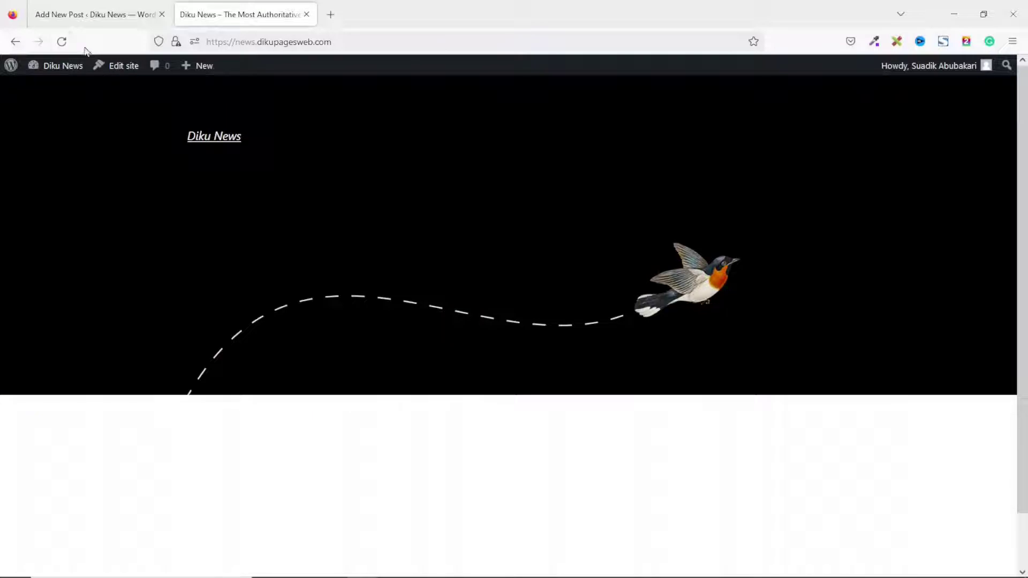
Reload the front page and scroll through it to find the new post.
click(62, 41)
scroll(458, 245, down, 5)
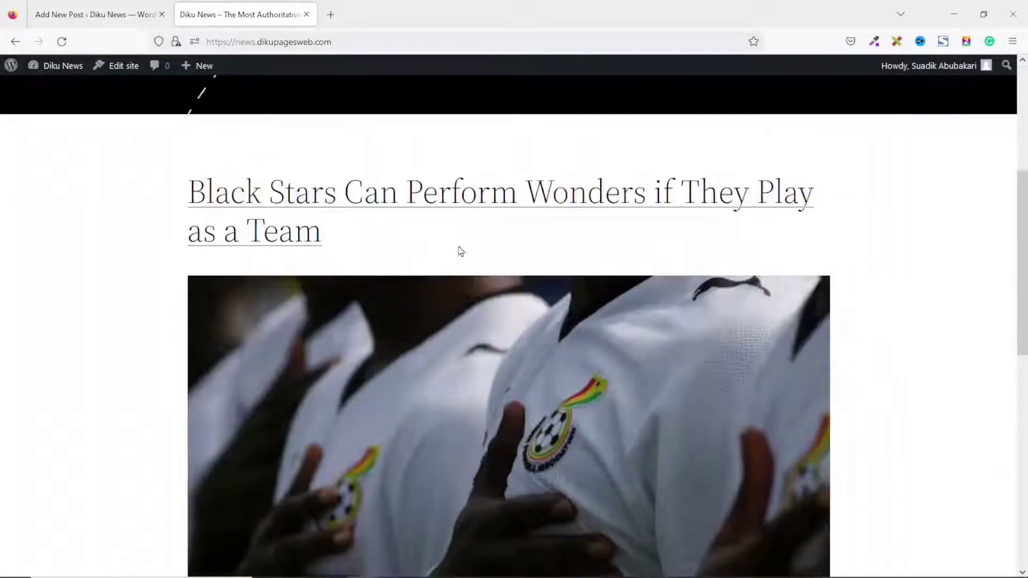
scroll(451, 268, down, 3)
scroll(452, 268, up, 2)
scroll(526, 367, down, 5)
scroll(464, 386, up, 3)
scroll(463, 385, down, 3)
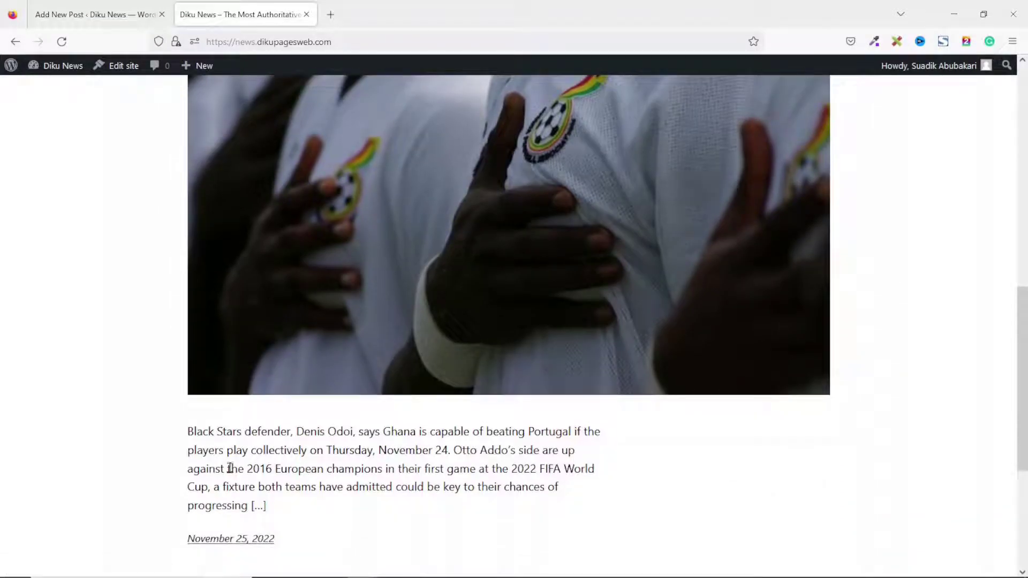
scroll(382, 463, down, 2)
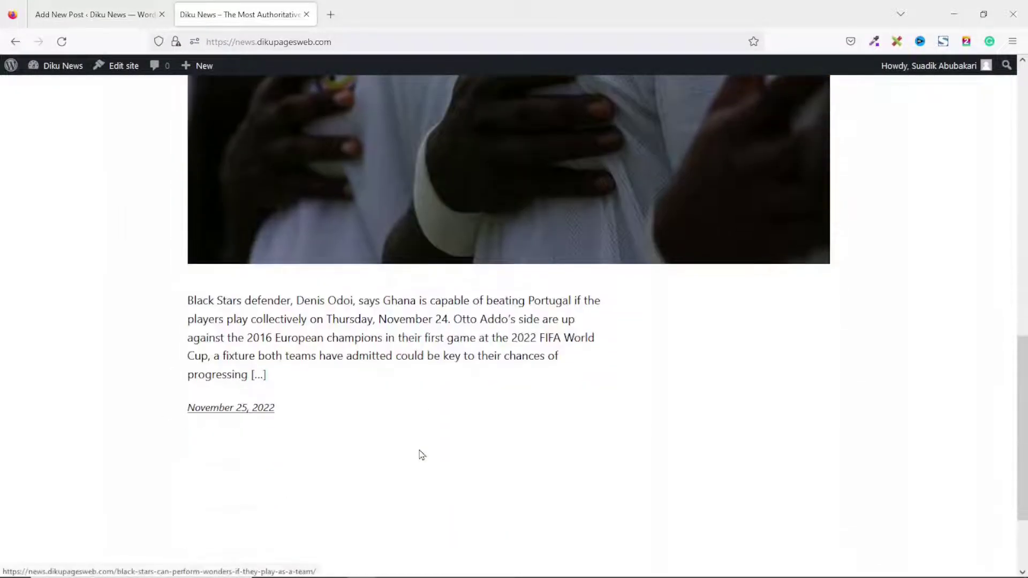
scroll(453, 455, down, 2)
scroll(456, 455, up, 15)
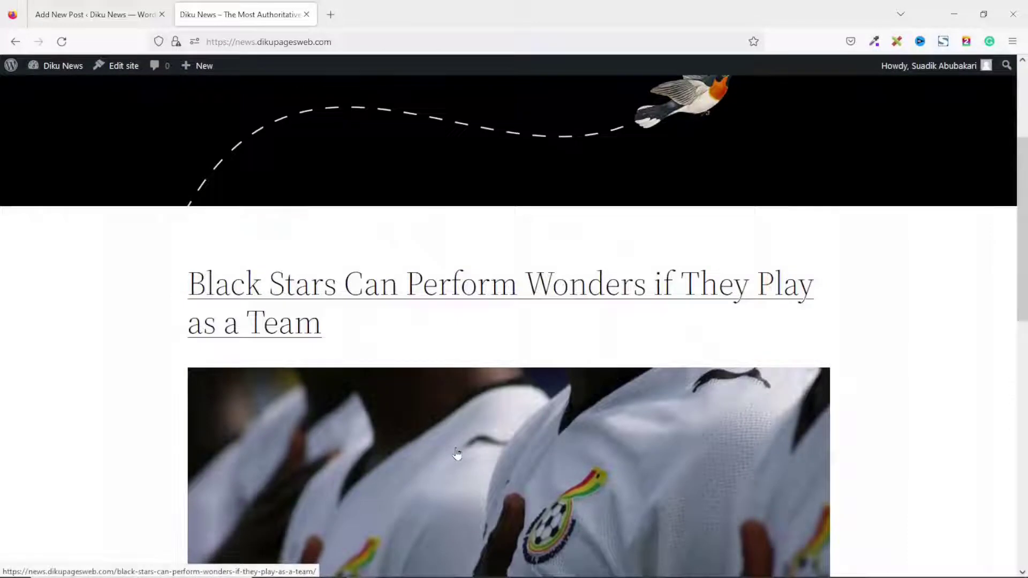
scroll(539, 523, down, 3)
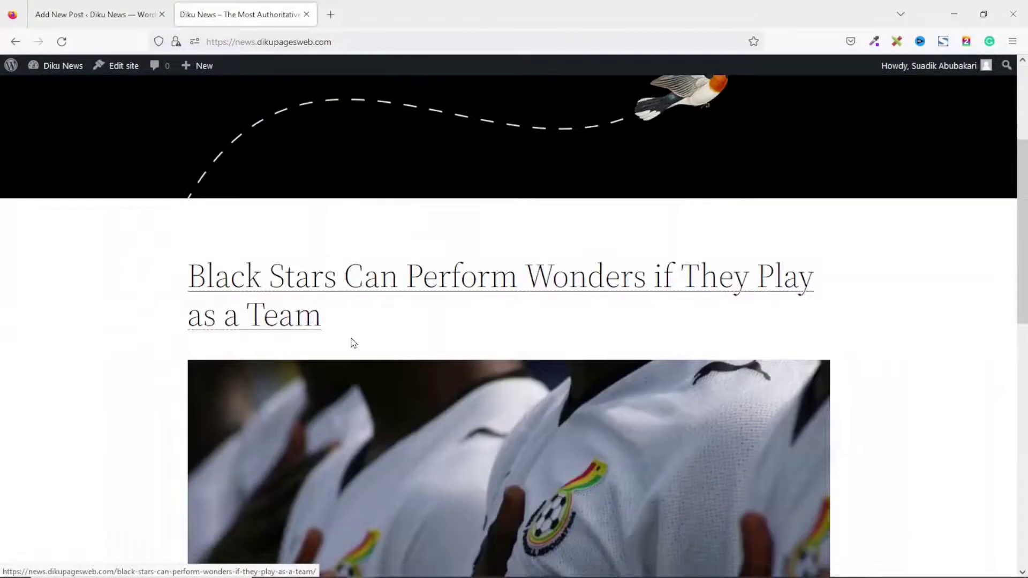
Open the published Black Stars post, read through it, and return to the editor.
click(343, 286)
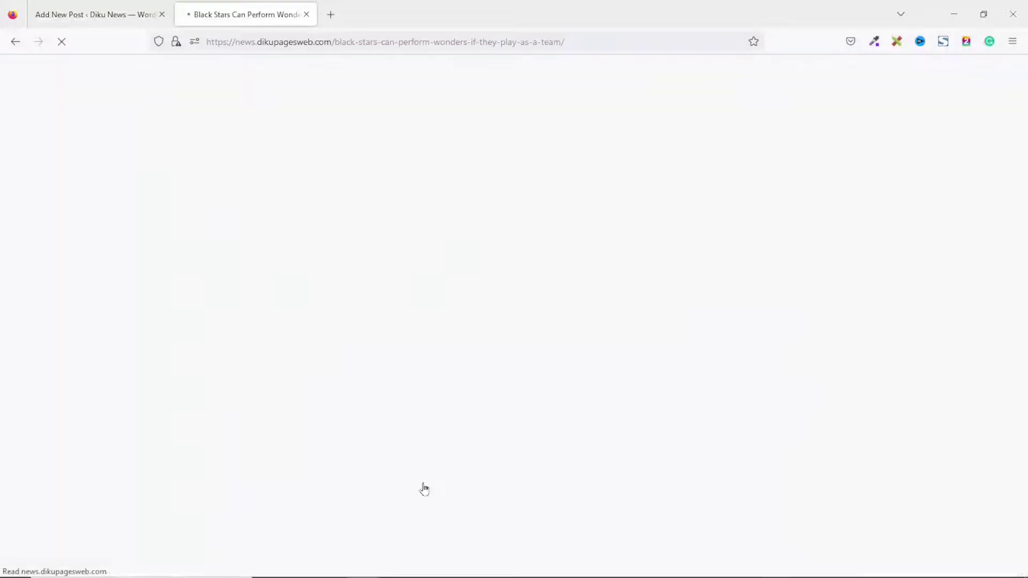
scroll(456, 316, down, 10)
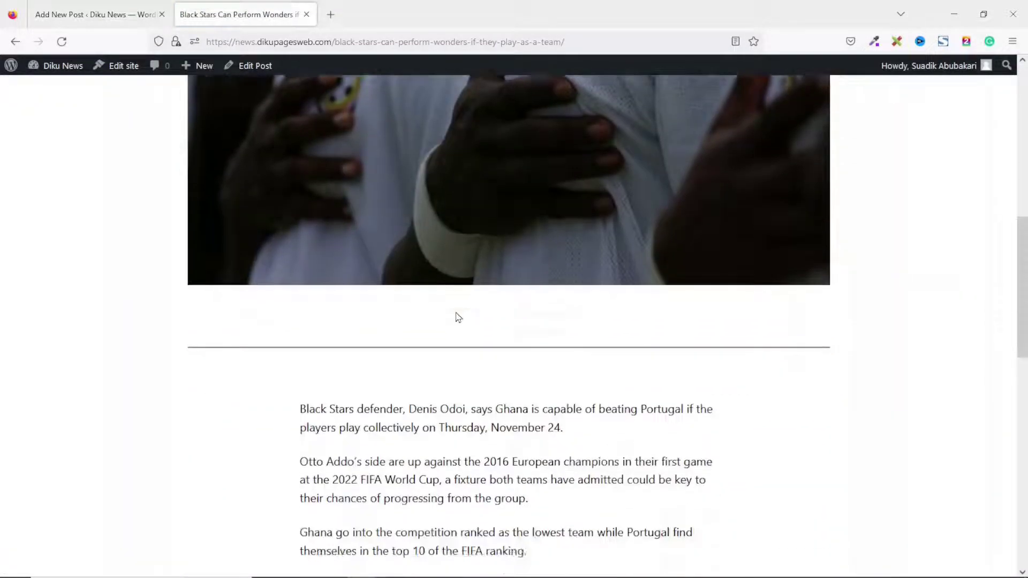
scroll(459, 317, down, 8)
scroll(456, 312, up, 7)
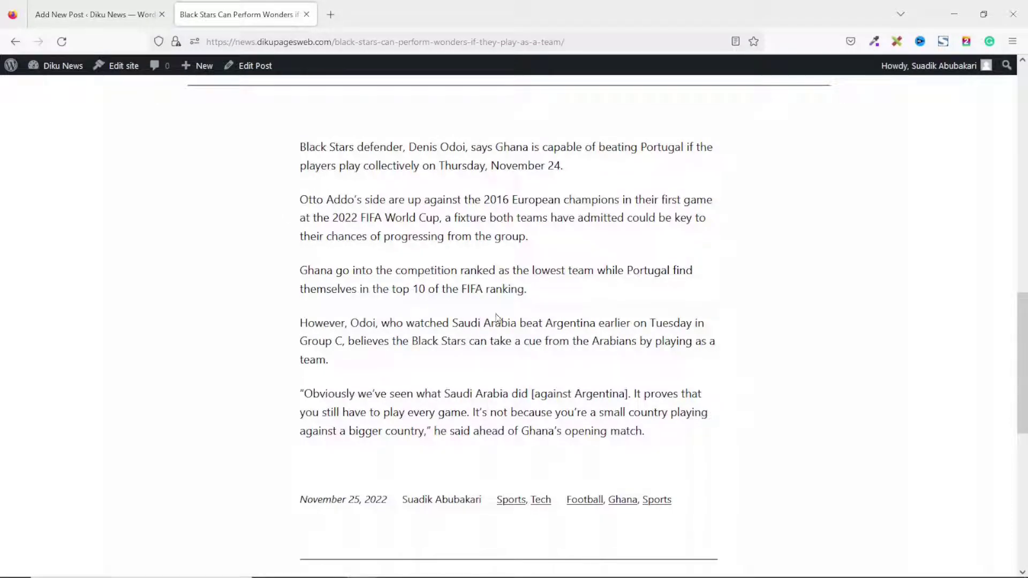
click(99, 17)
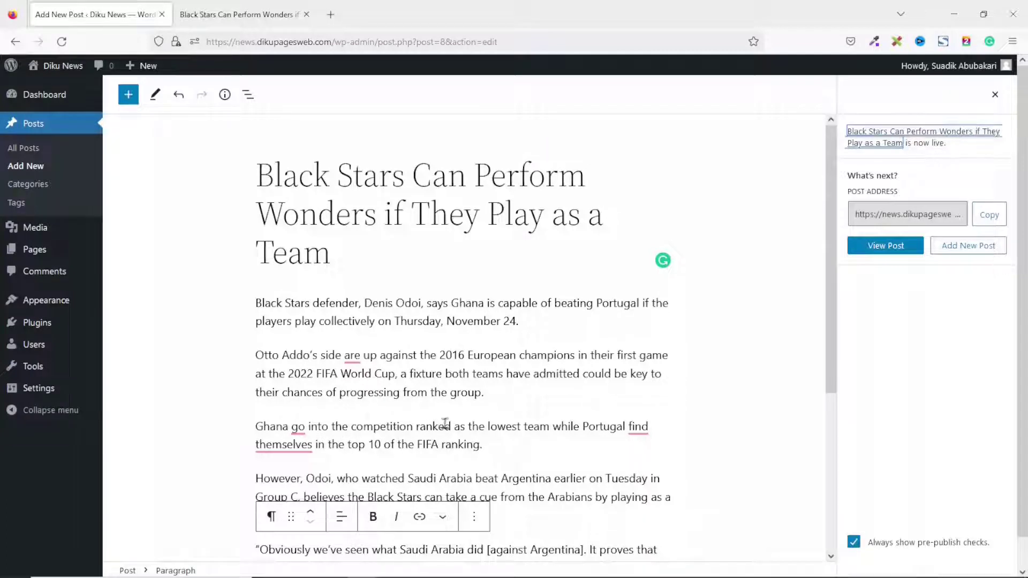
Insert the uploaded Black_Stars_Goal_Celebration photo after the third paragraph, then update the post.
mouse_move(465, 461)
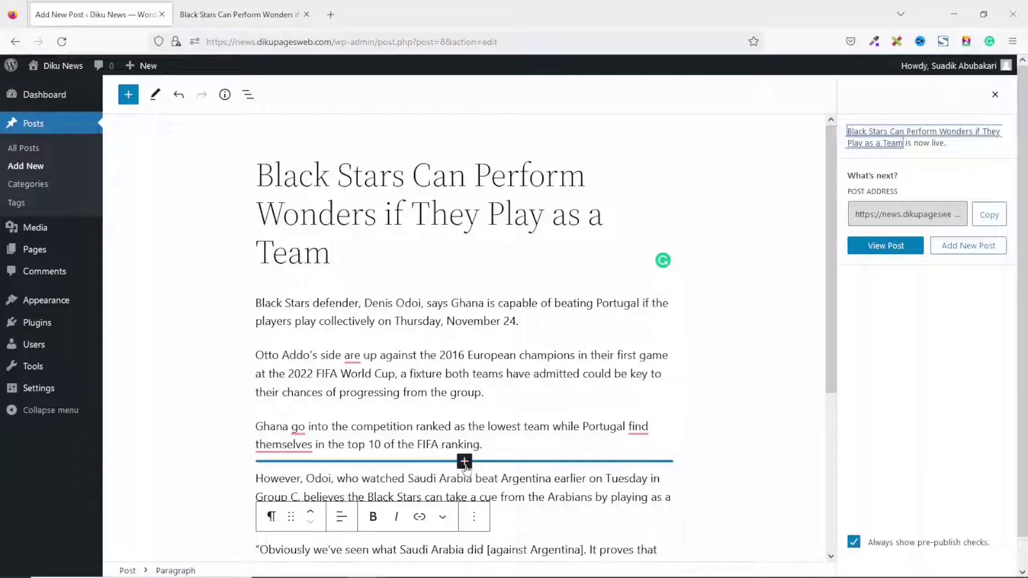
click(464, 464)
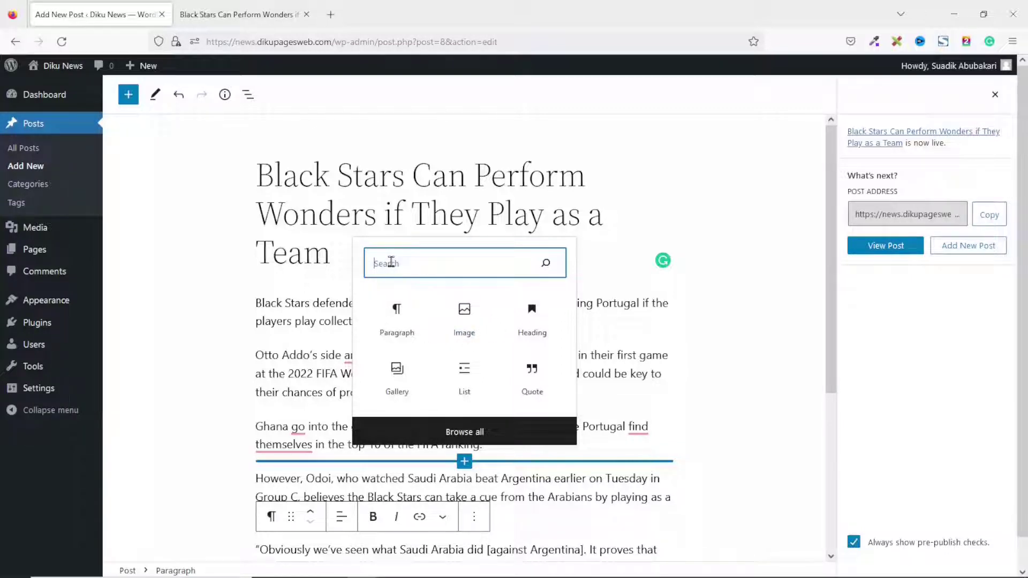
text(image)
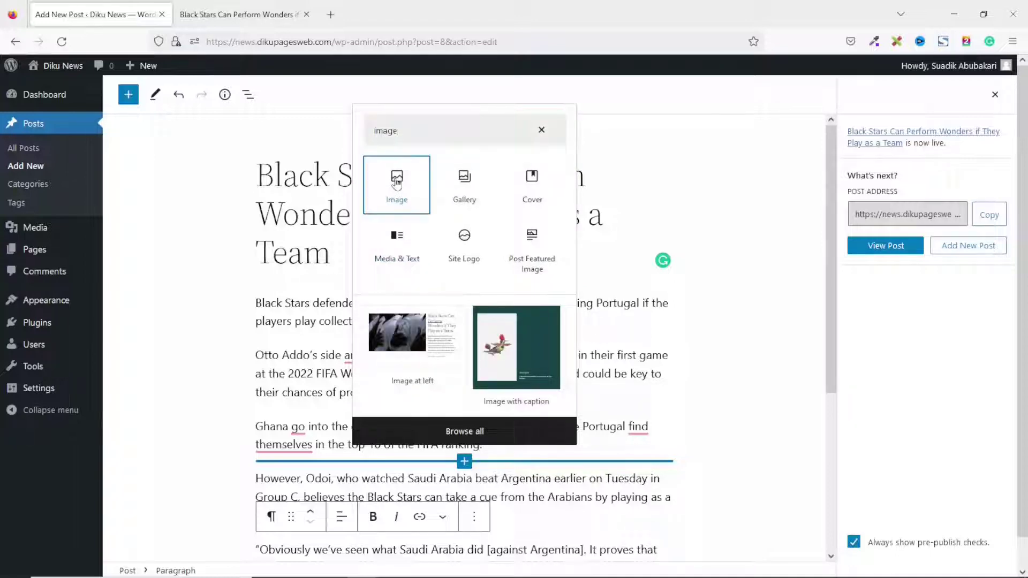
click(397, 183)
click(387, 421)
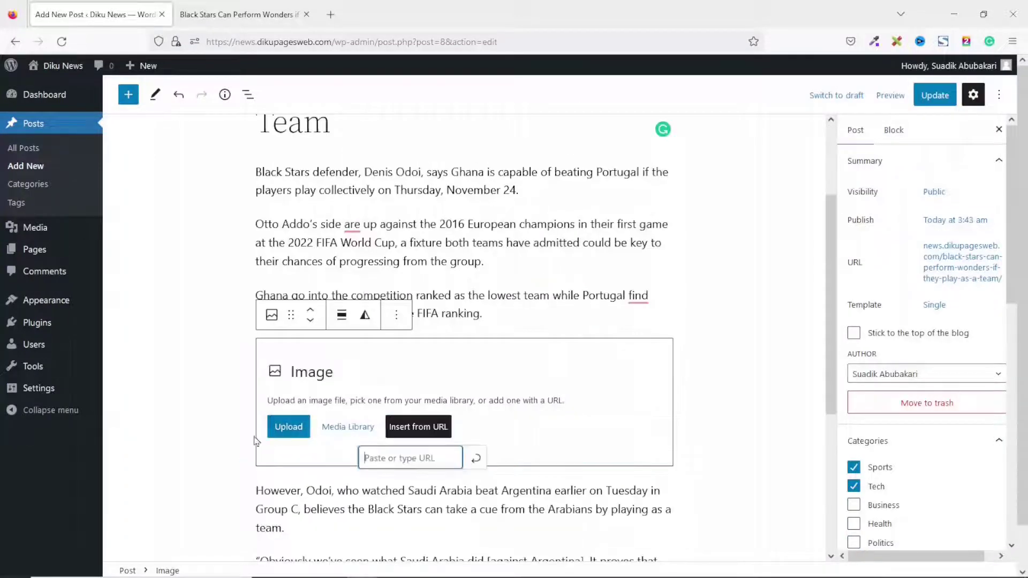
click(284, 431)
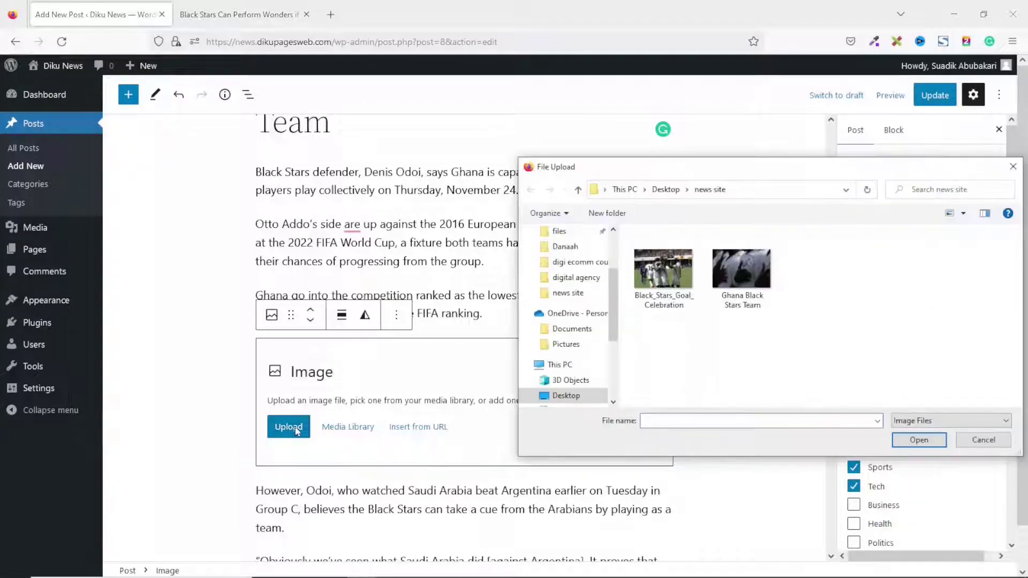
click(669, 277)
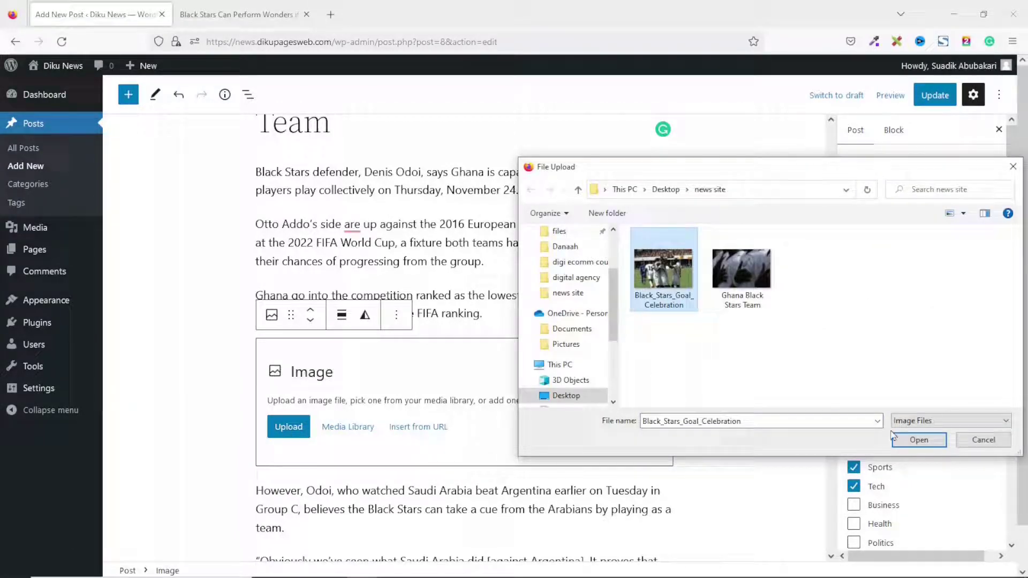
click(916, 440)
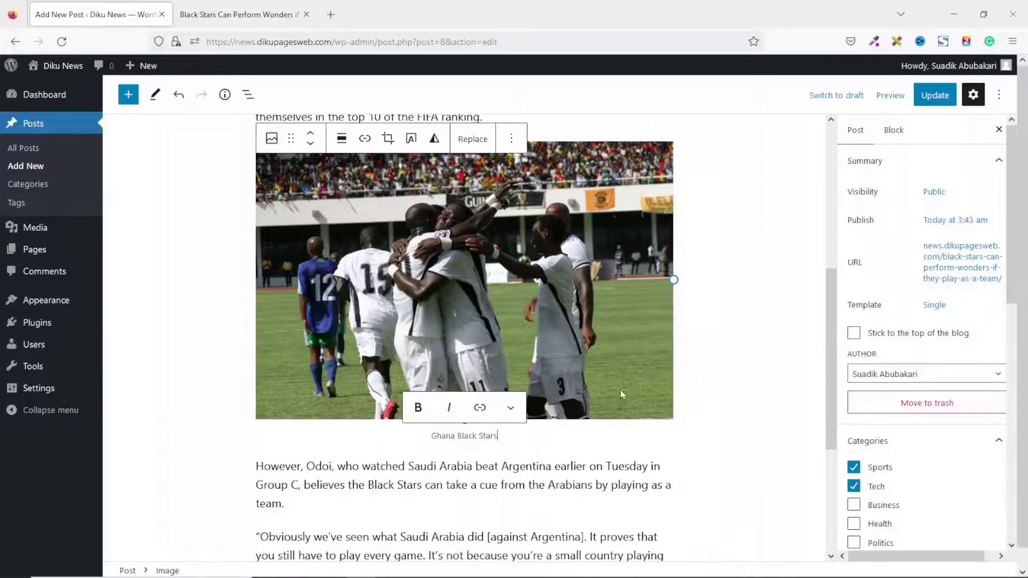
click(930, 104)
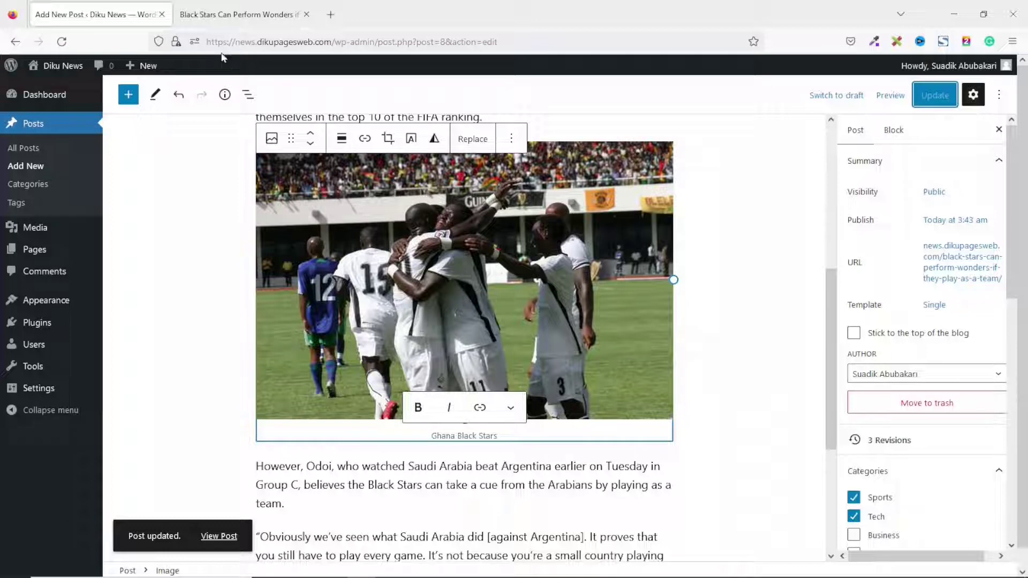
Reload the published post and scroll to confirm the goal celebration photo appears.
click(222, 16)
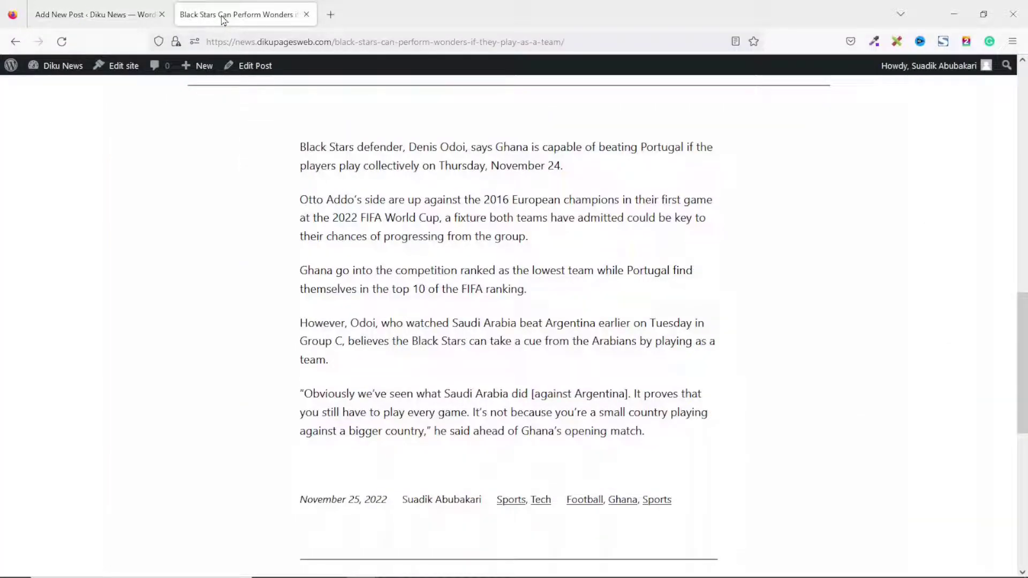
click(62, 42)
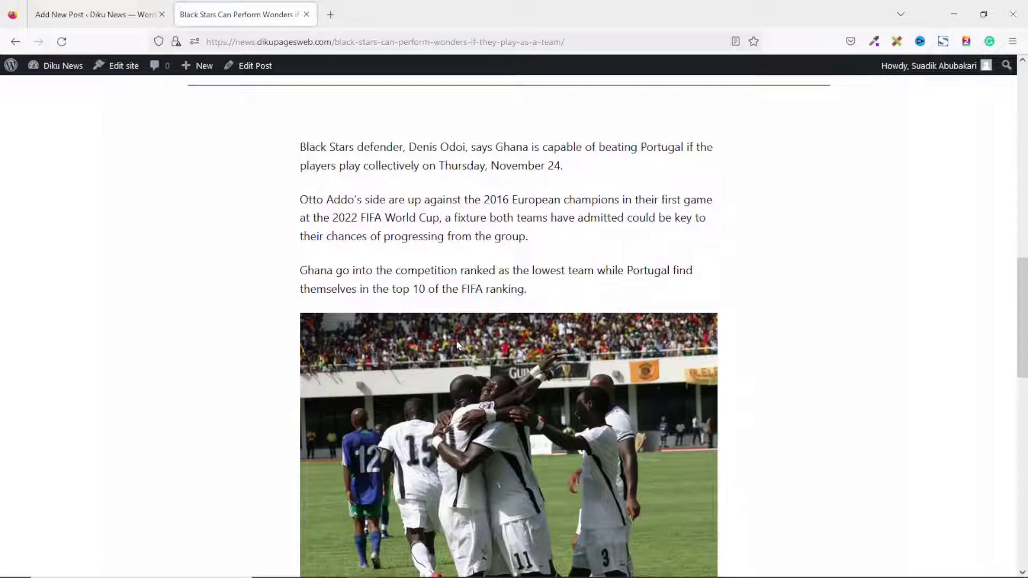
scroll(540, 358, down, 5)
scroll(540, 358, up, 5)
scroll(691, 360, up, 10)
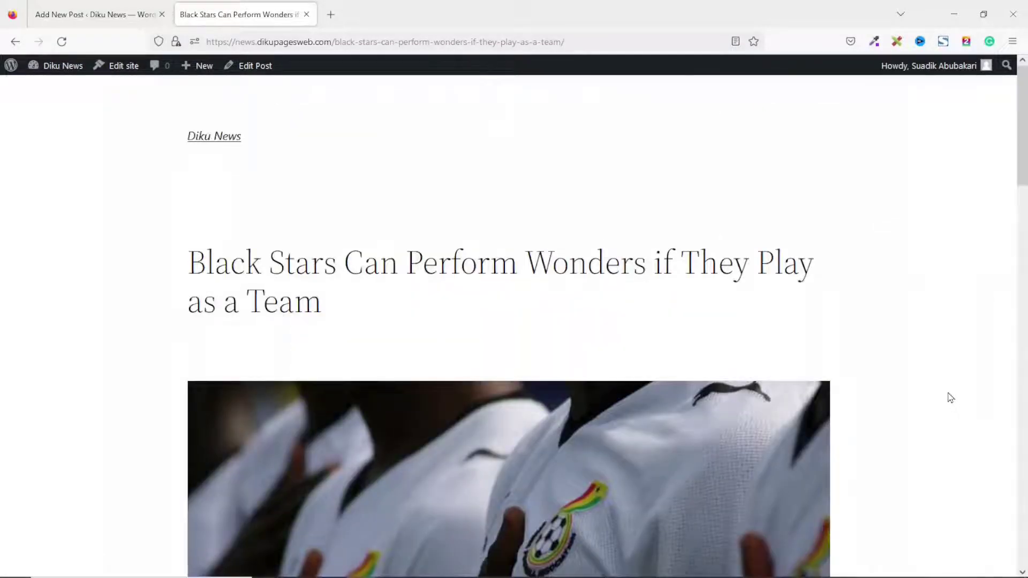
scroll(951, 397, down, 12)
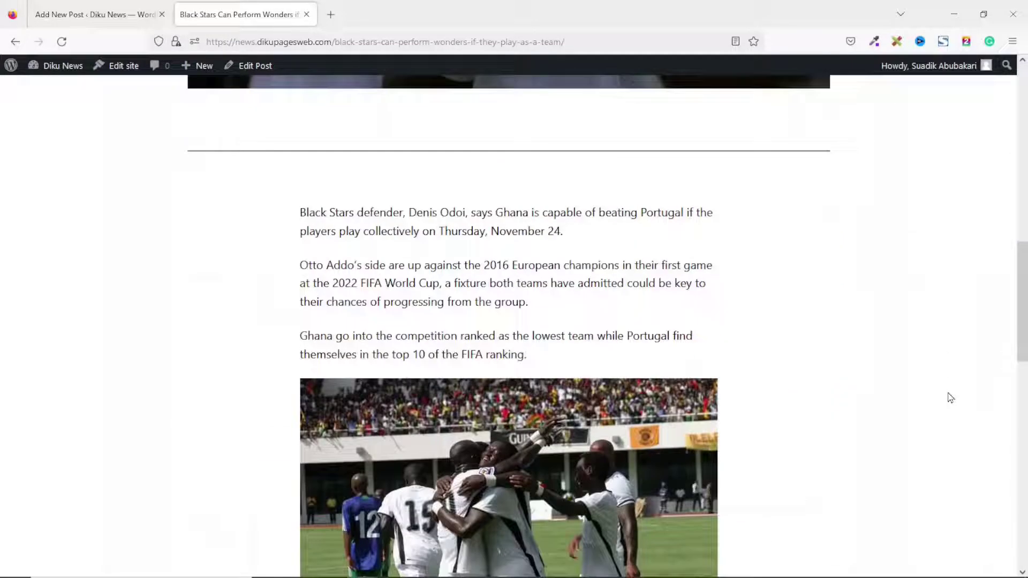
scroll(950, 397, up, 12)
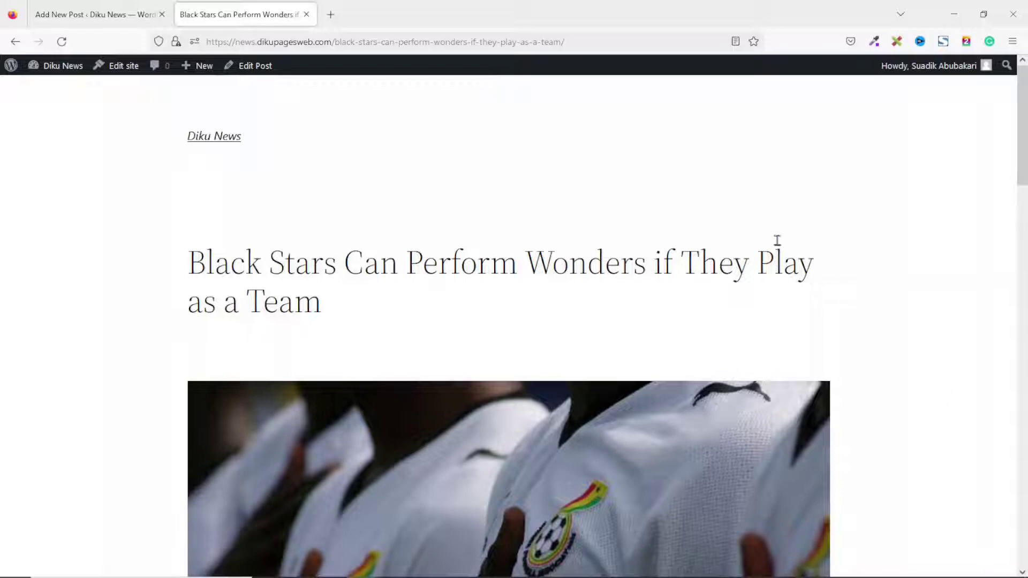
scroll(643, 294, down, 8)
scroll(644, 293, up, 8)
Go to the Diku News homepage via the site title and scroll through it.
click(214, 138)
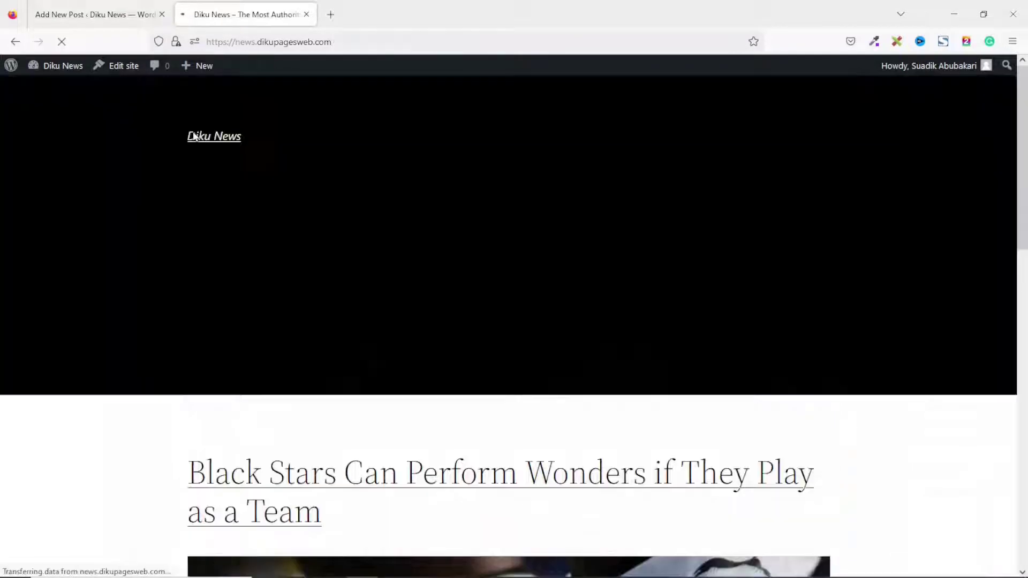
scroll(680, 304, down, 8)
scroll(696, 257, up, 8)
scroll(723, 213, down, 12)
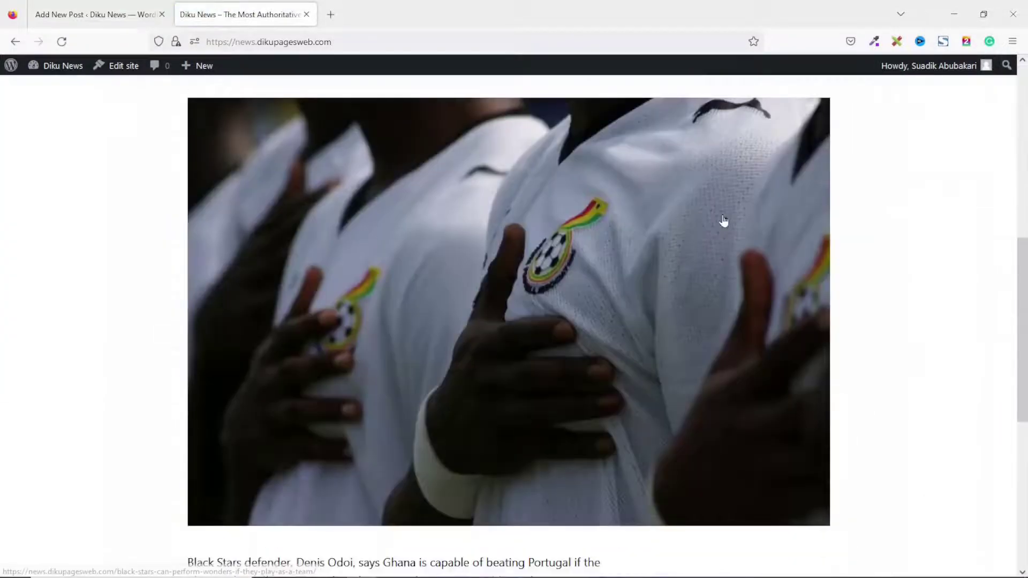
scroll(725, 236, up, 10)
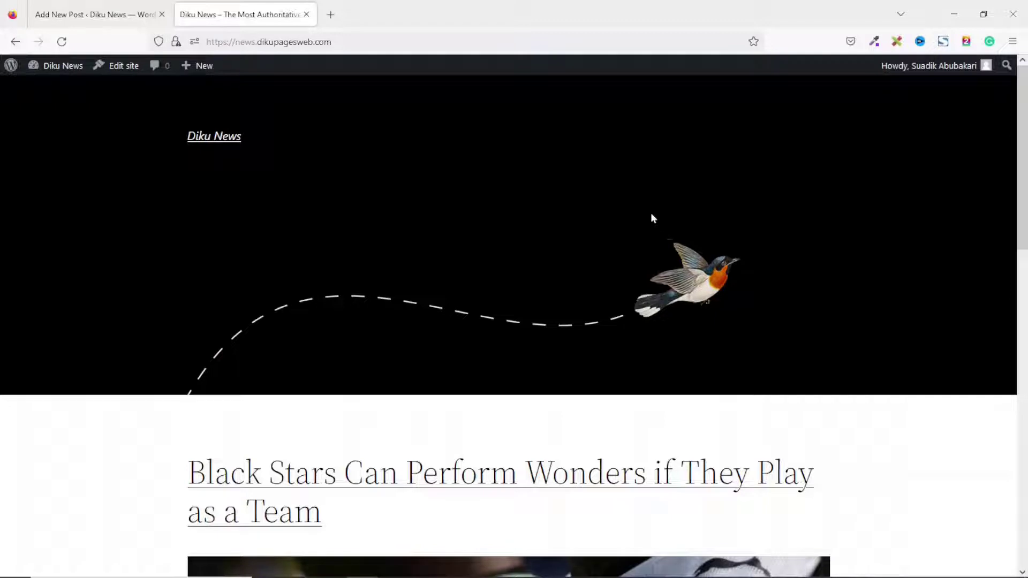
Open Appearance > Themes > Add New and scroll through the popular themes.
click(73, 16)
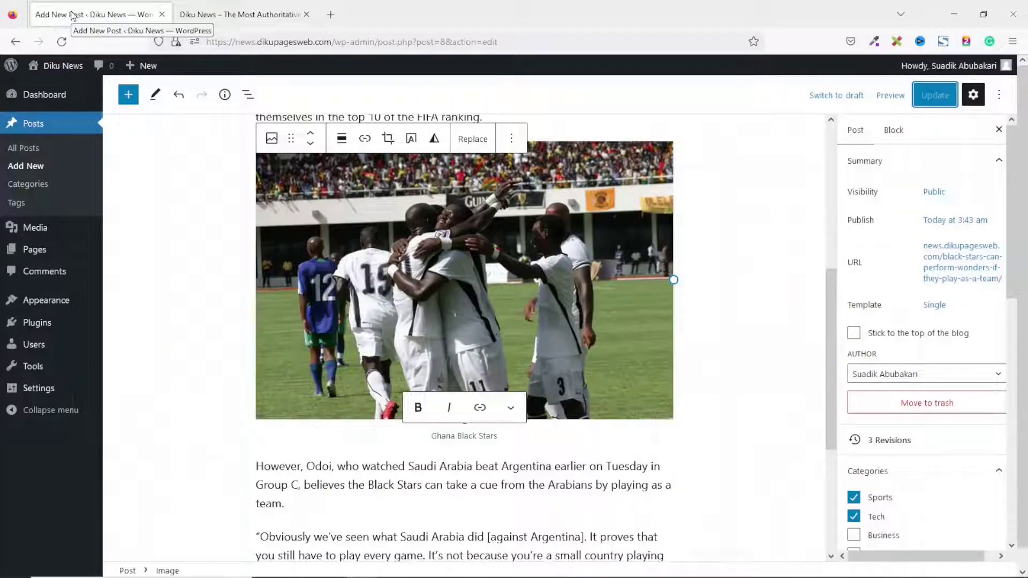
mouse_move(32, 300)
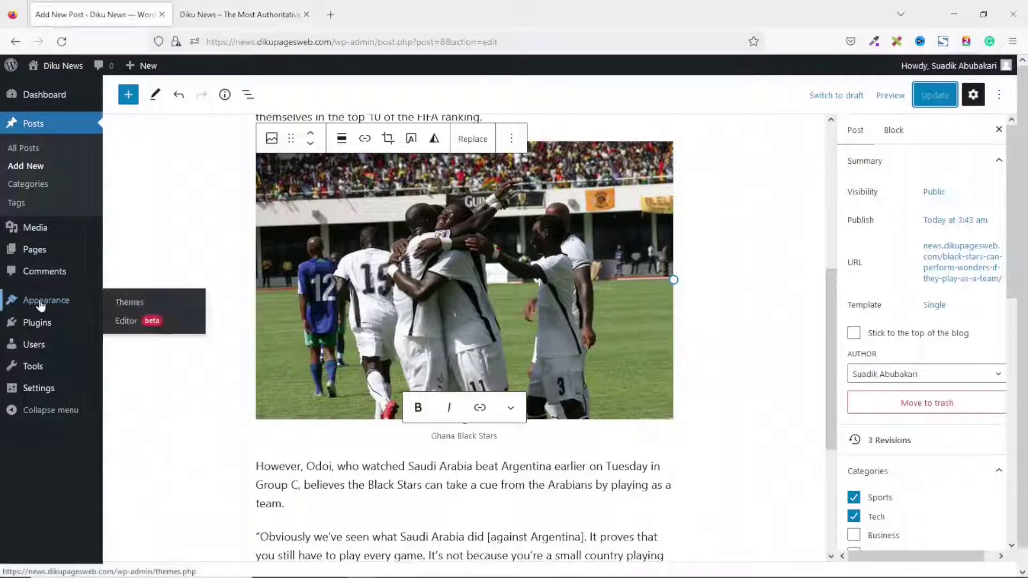
click(129, 302)
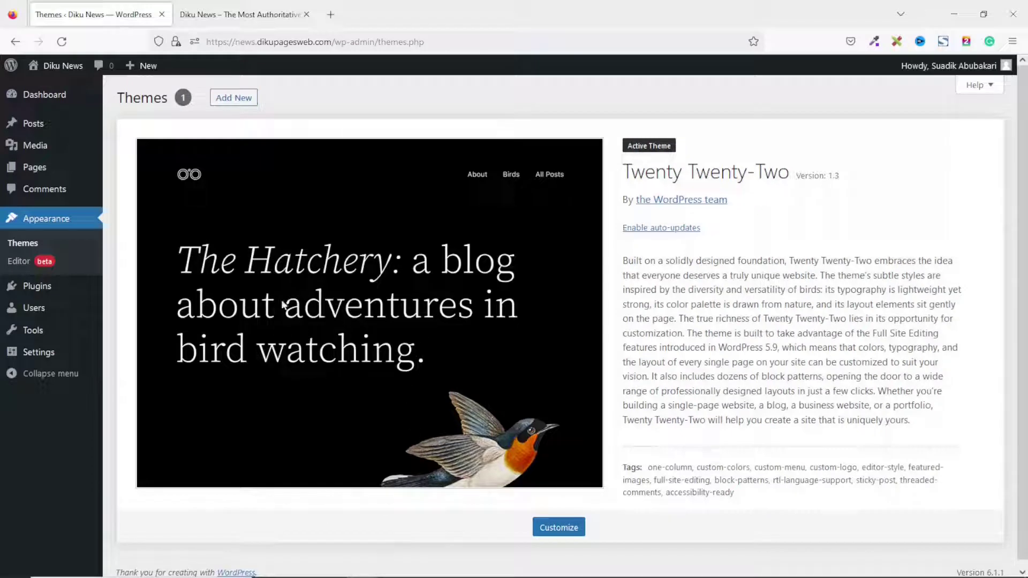
click(232, 103)
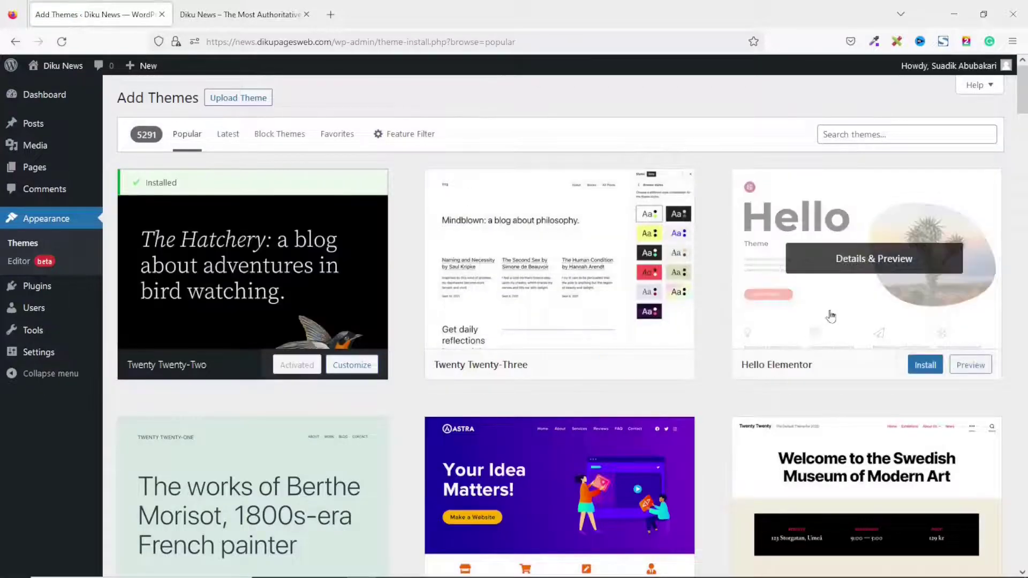
scroll(943, 409, down, 2)
scroll(942, 407, down, 12)
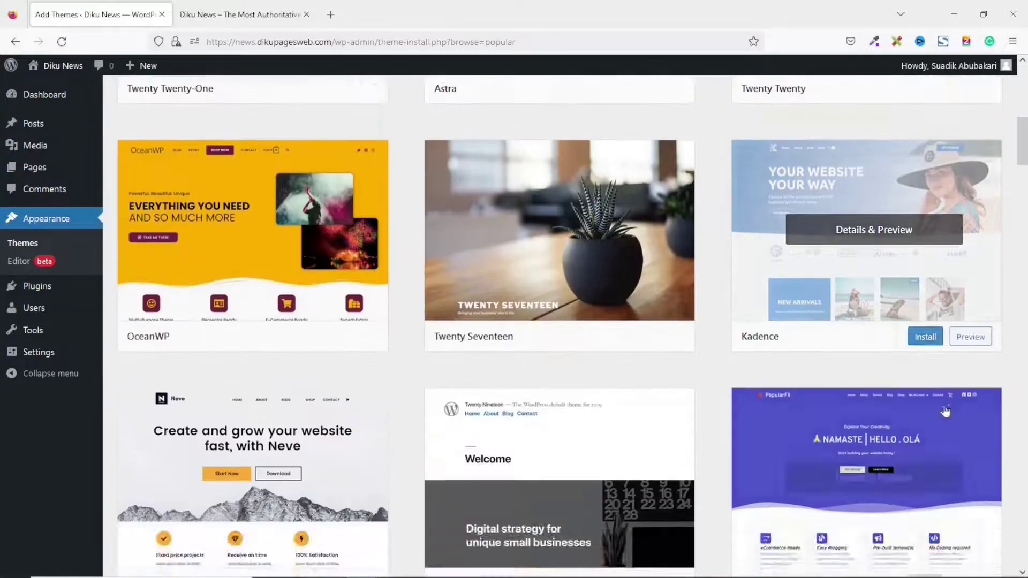
scroll(913, 332, down, 17)
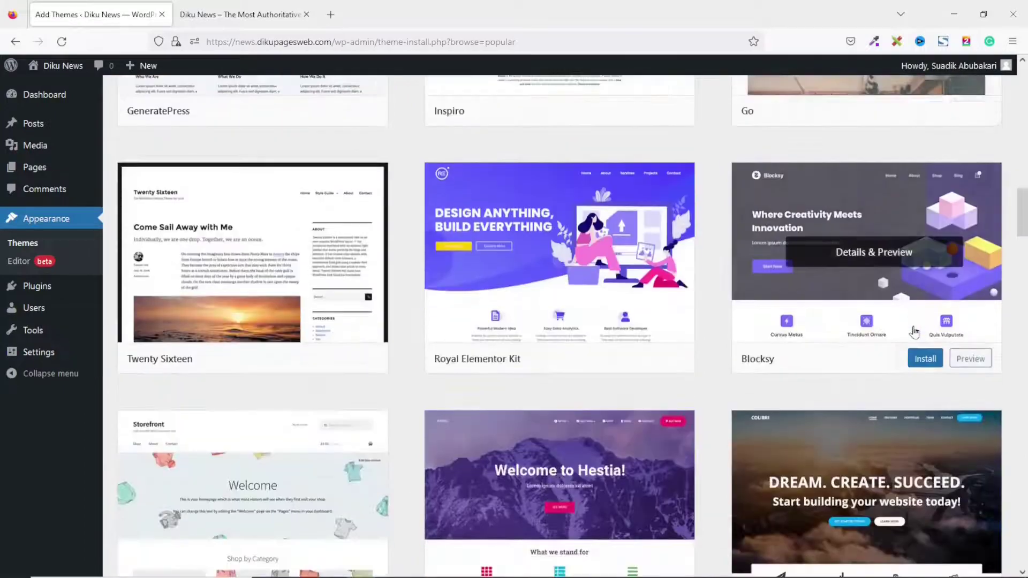
scroll(915, 331, down, 11)
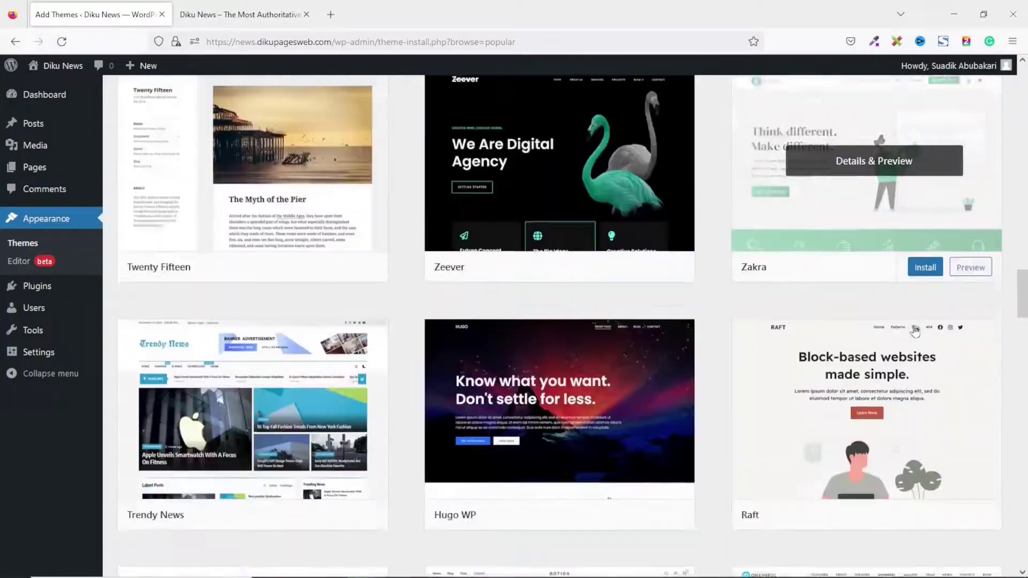
scroll(827, 389, up, 10)
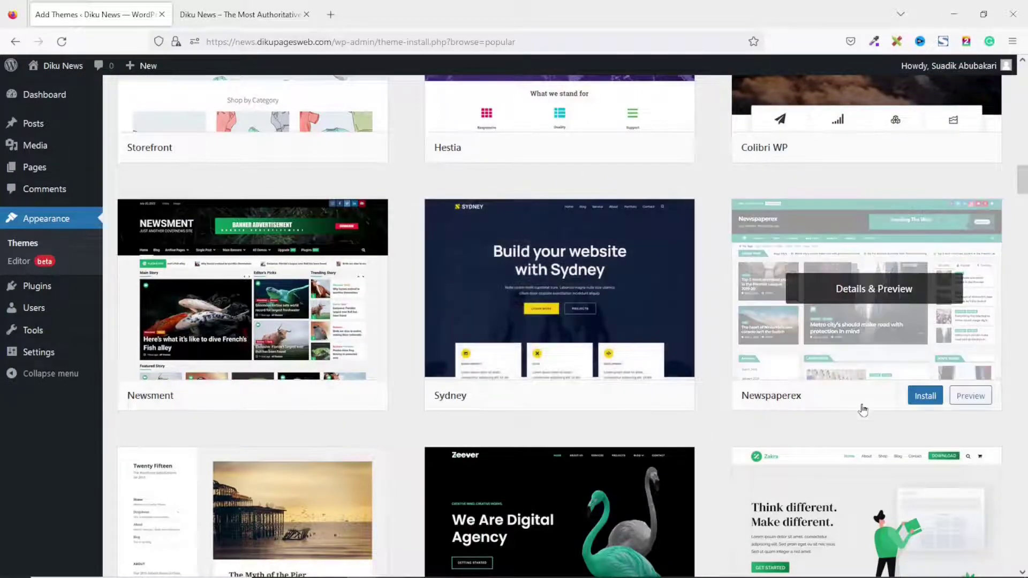
scroll(878, 374, up, 16)
scroll(873, 351, up, 10)
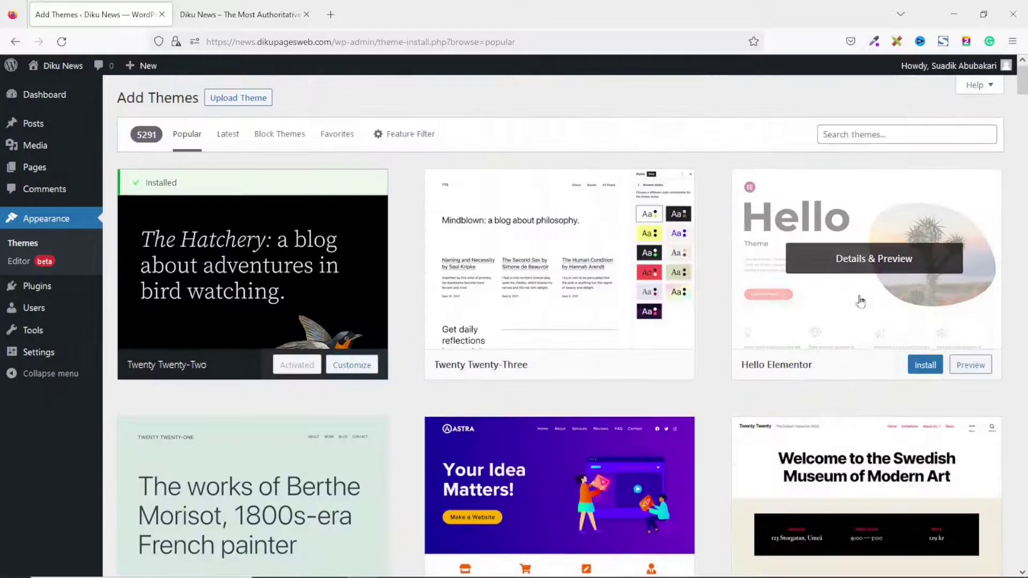
Search for newscard, then install and activate the NewsCard theme.
click(935, 134)
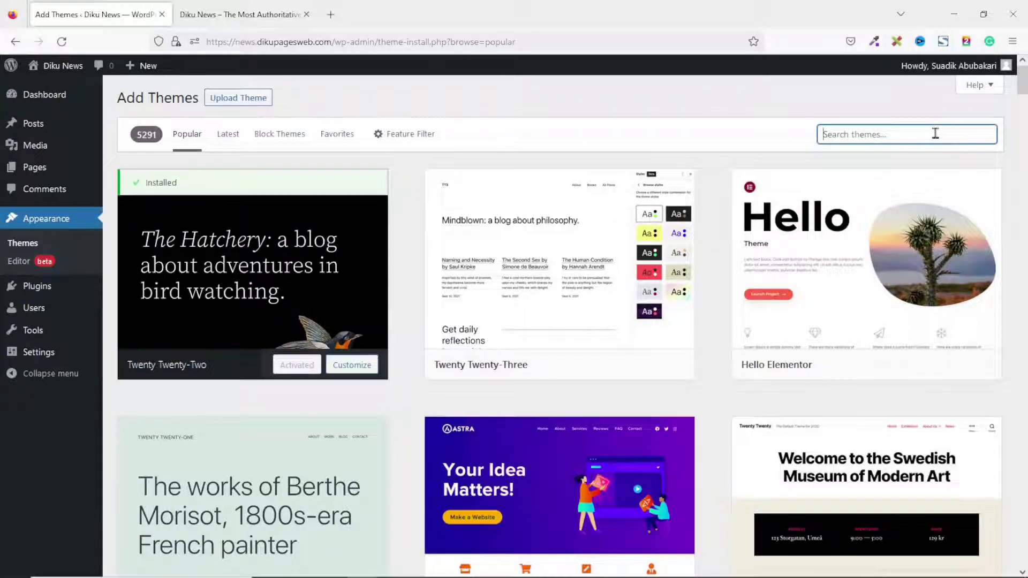
text(newscard)
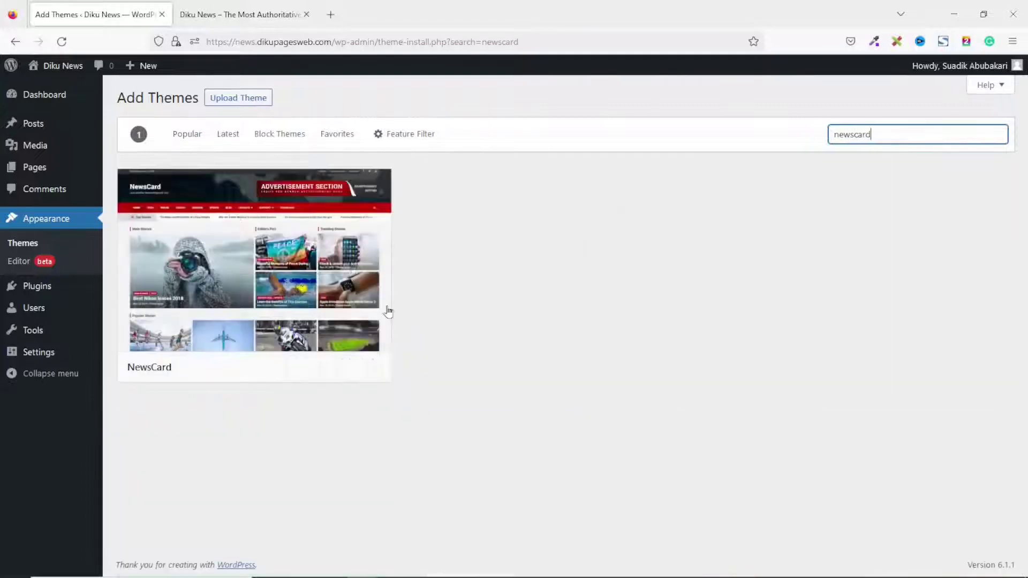
mouse_move(203, 239)
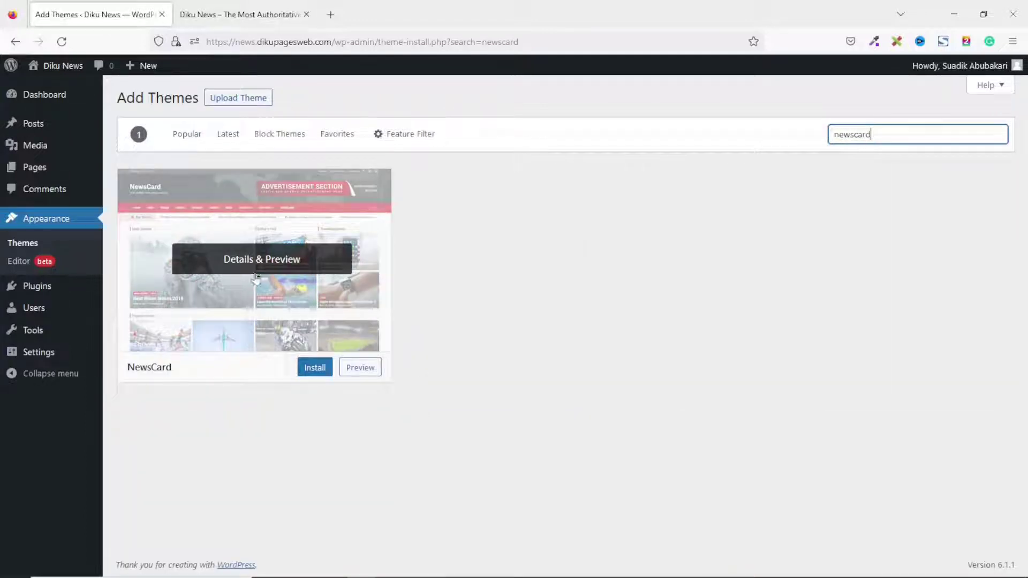
click(315, 369)
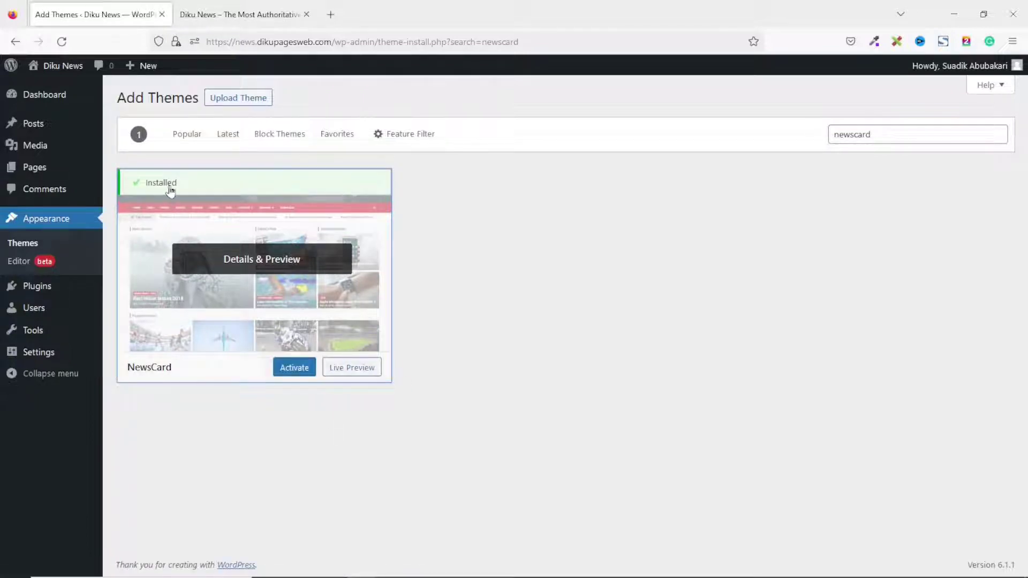
click(294, 374)
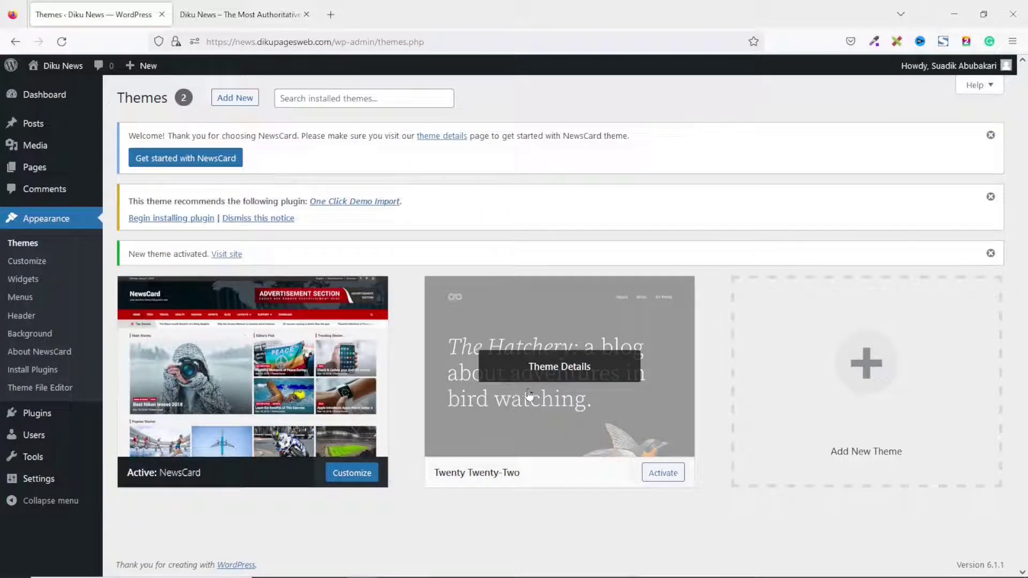
Delete Twenty Twenty-Two from its theme details, then switch to the Diku News front page.
click(556, 372)
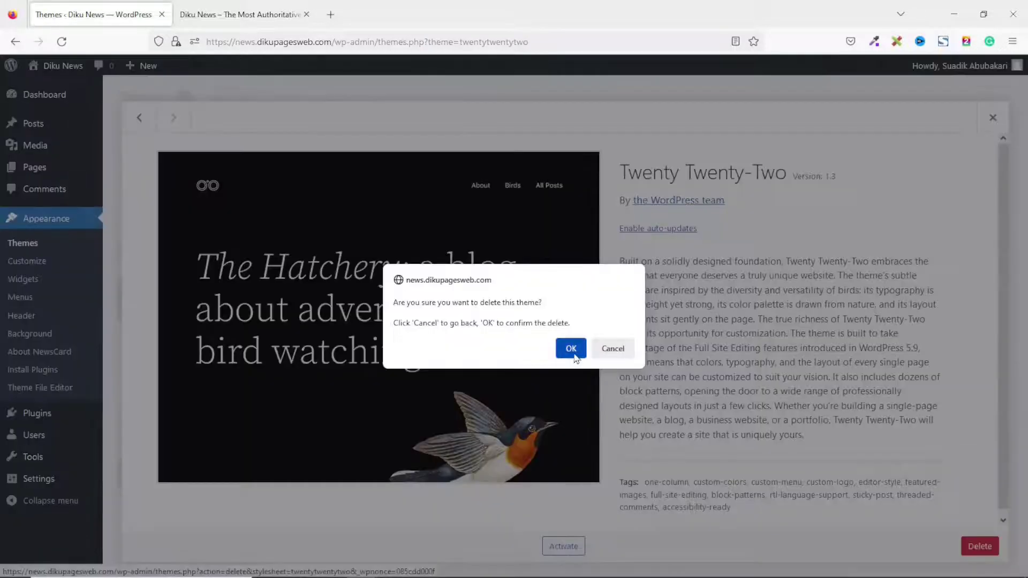
click(566, 350)
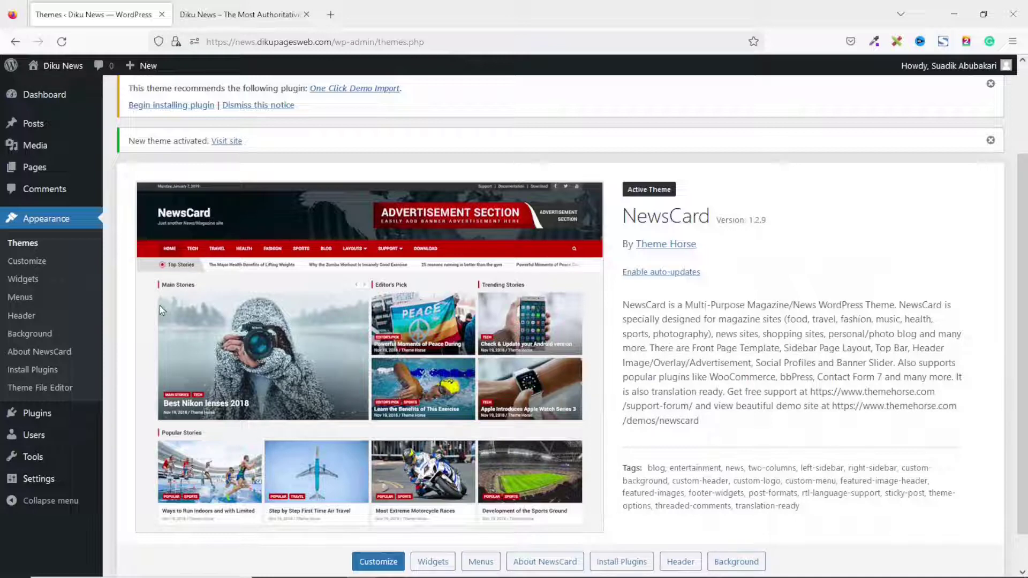
click(214, 14)
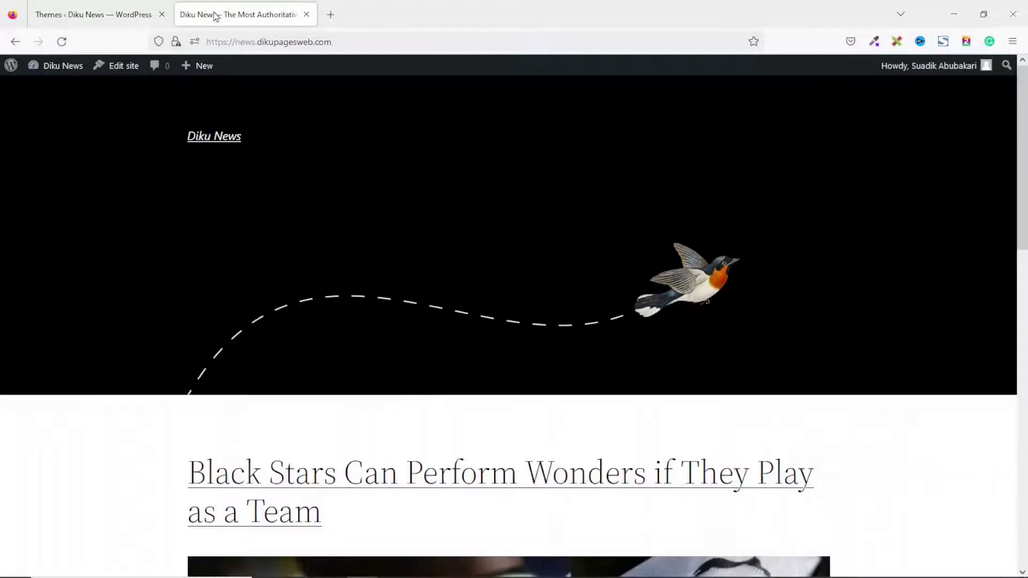
Reload the front page and review its new NewsCard Top Stories, Main Stories and Editor's Pick sections.
click(61, 41)
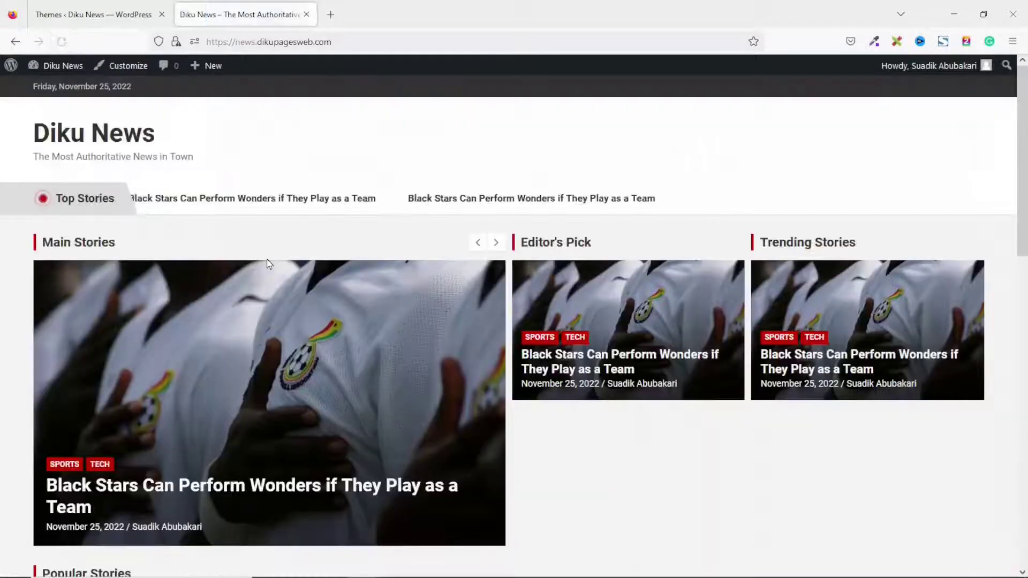
scroll(674, 386, down, 15)
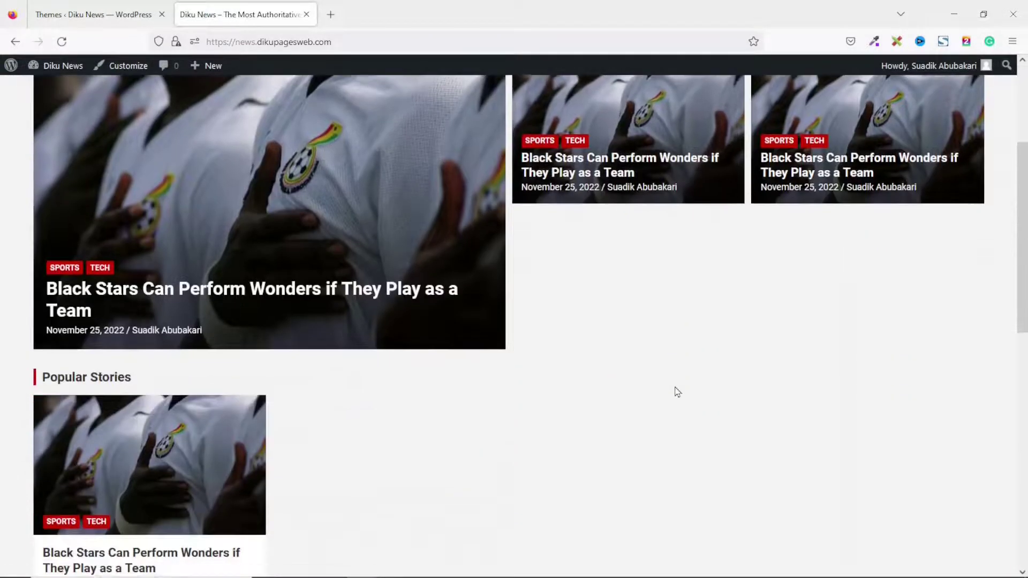
scroll(677, 393, up, 15)
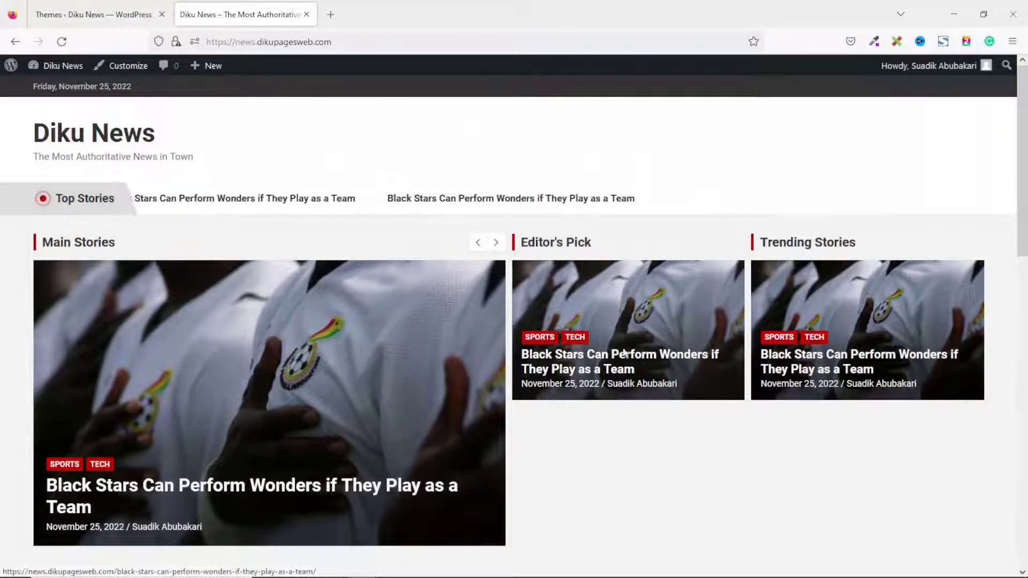
scroll(594, 483, down, 15)
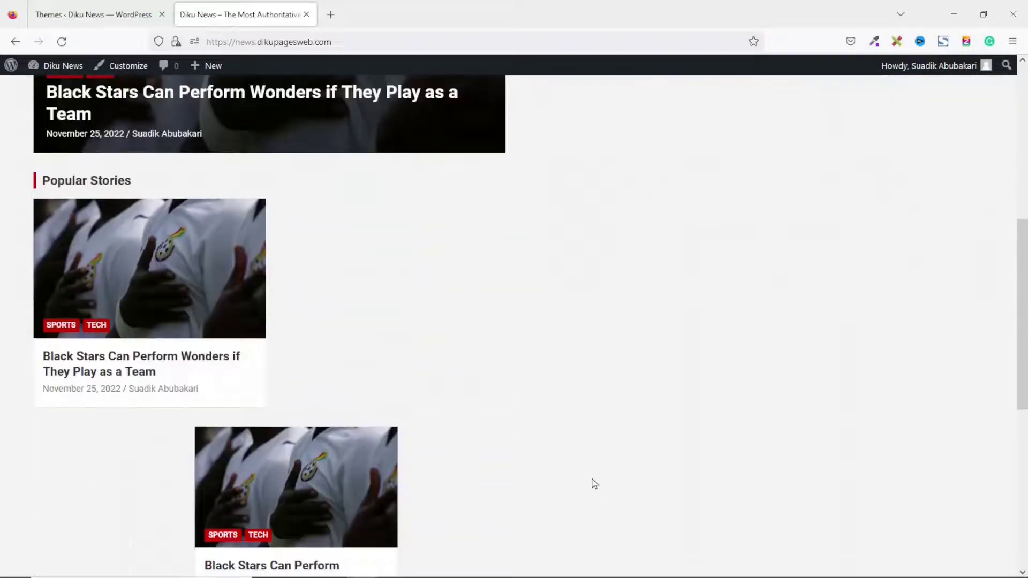
scroll(594, 484, up, 8)
scroll(595, 483, up, 5)
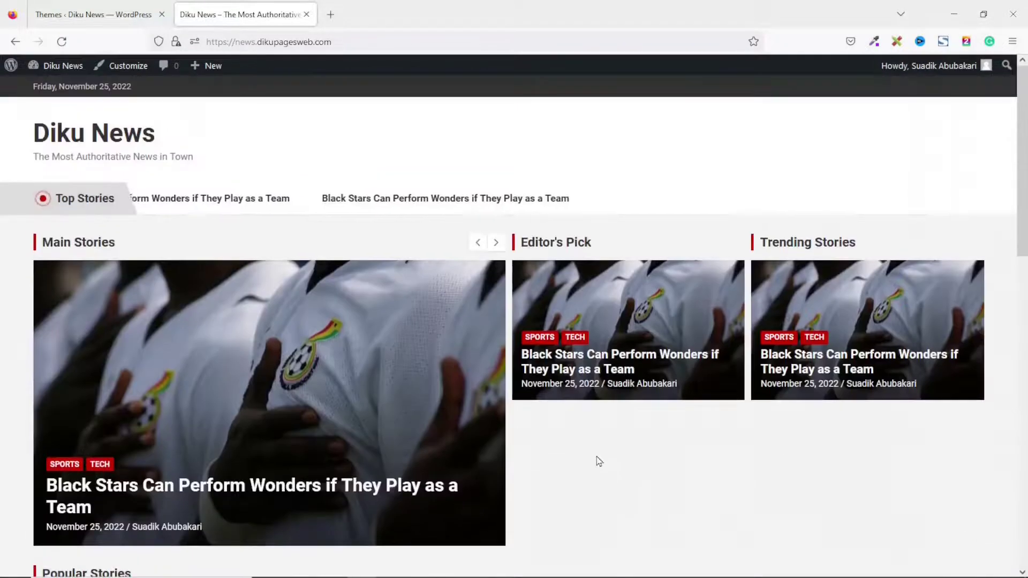
scroll(598, 455, down, 12)
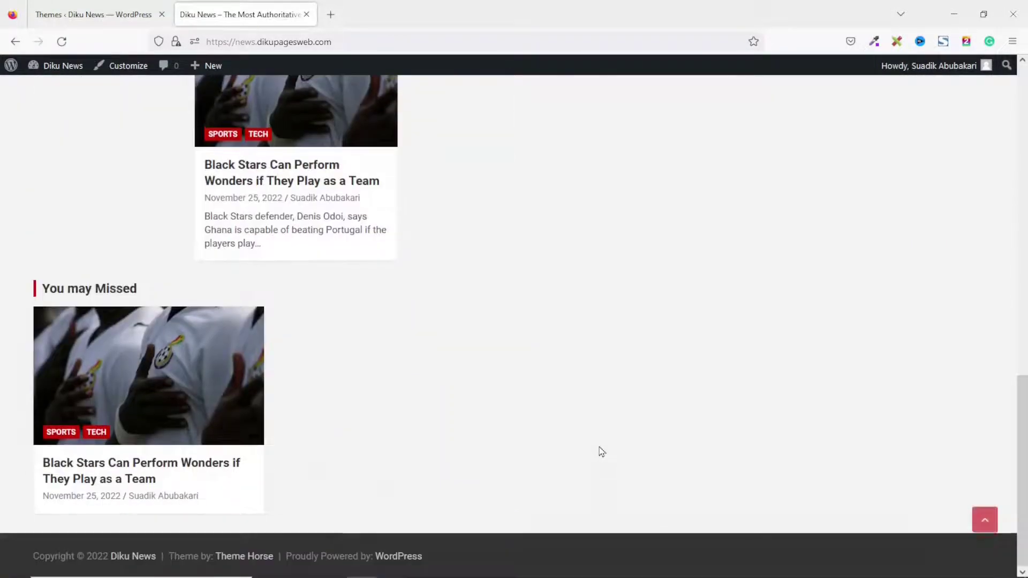
scroll(601, 450, up, 12)
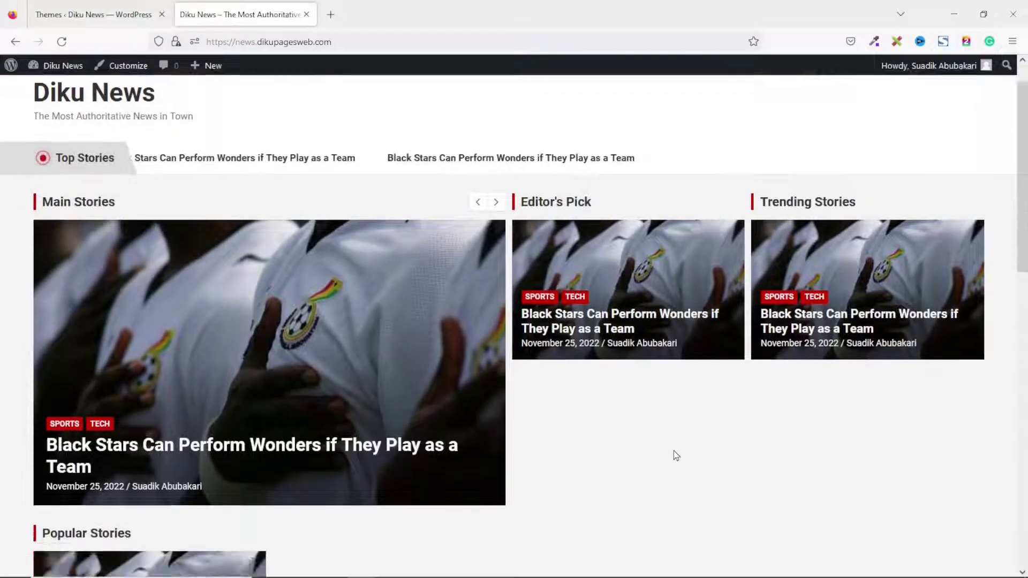
scroll(673, 455, down, 5)
scroll(707, 512, down, 5)
scroll(709, 510, down, 3)
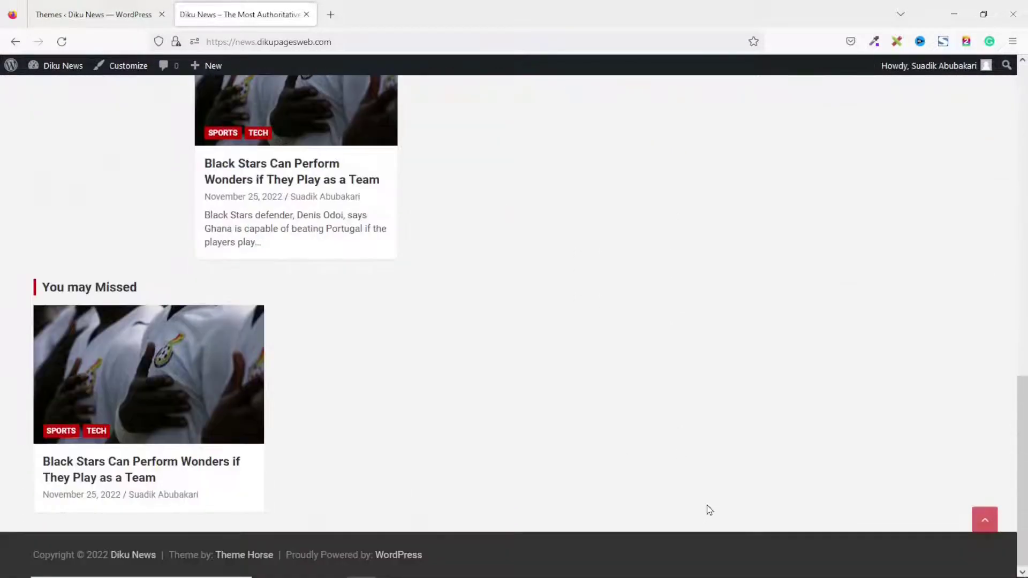
scroll(709, 506, up, 13)
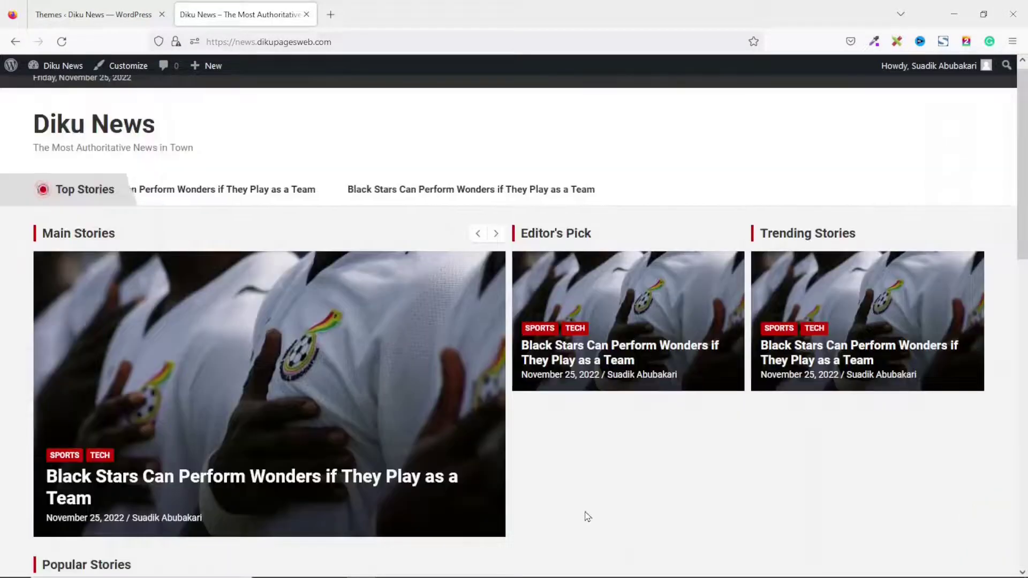
Open the Black Stars Can Perform Wonders article, select its title, then return to the Themes page.
click(367, 356)
scroll(600, 196, down, 12)
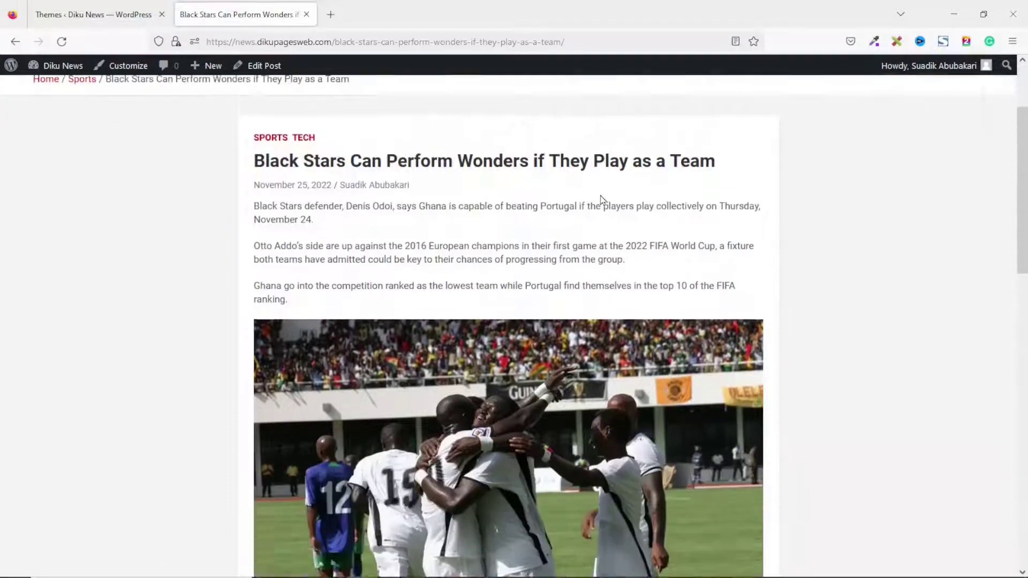
scroll(601, 197, up, 13)
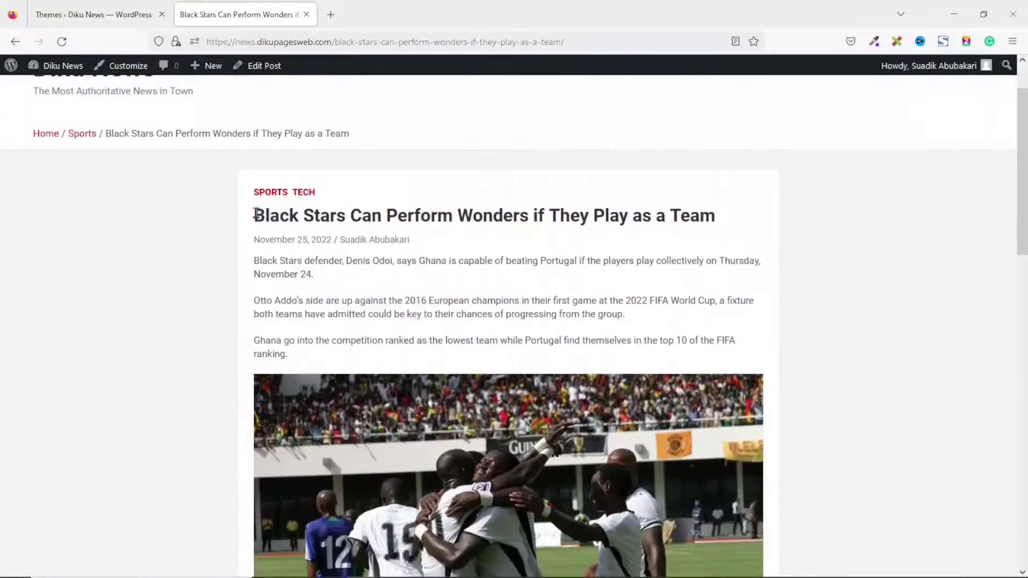
drag(256, 215, 711, 220)
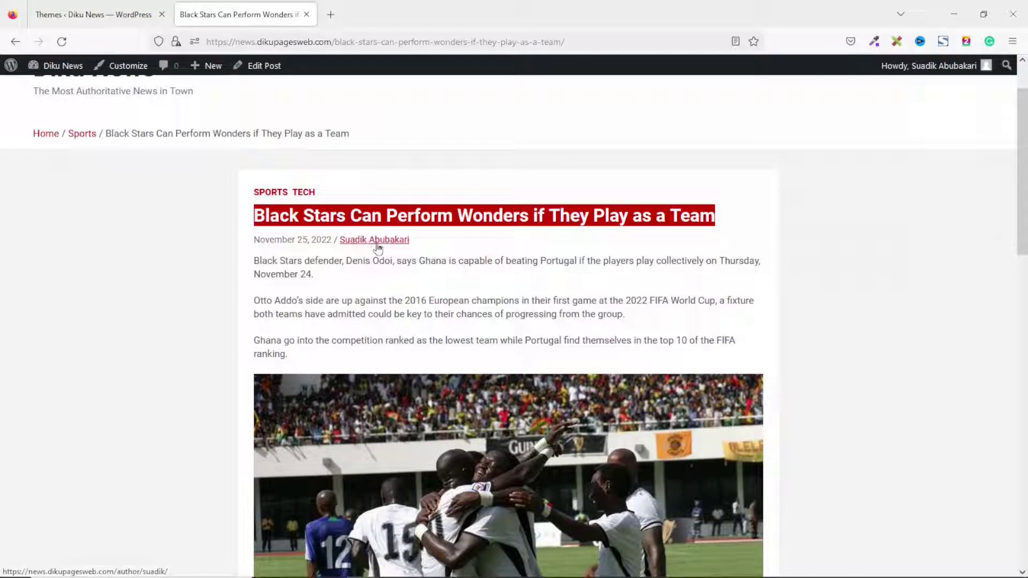
scroll(293, 261, down, 10)
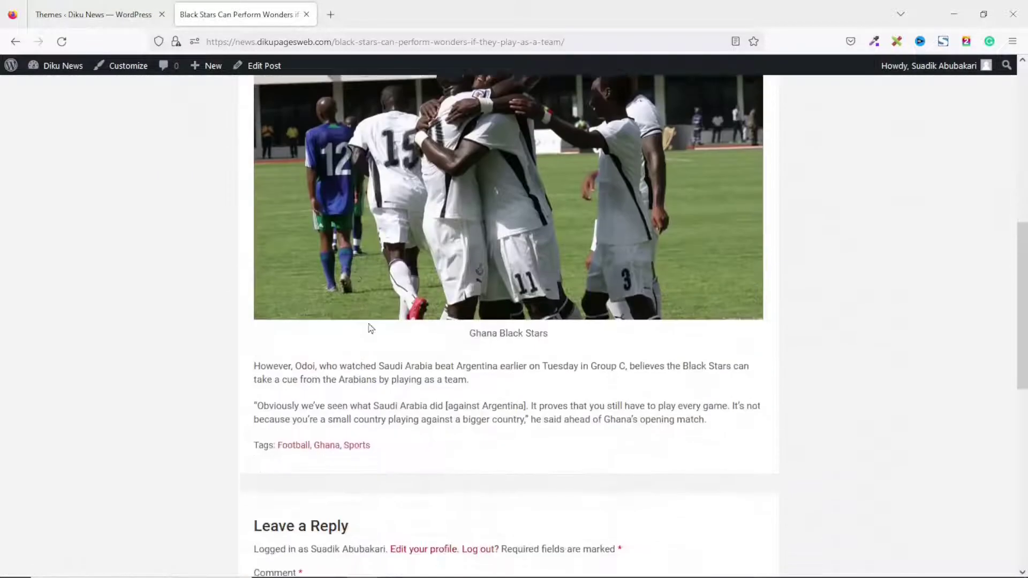
scroll(381, 338, up, 12)
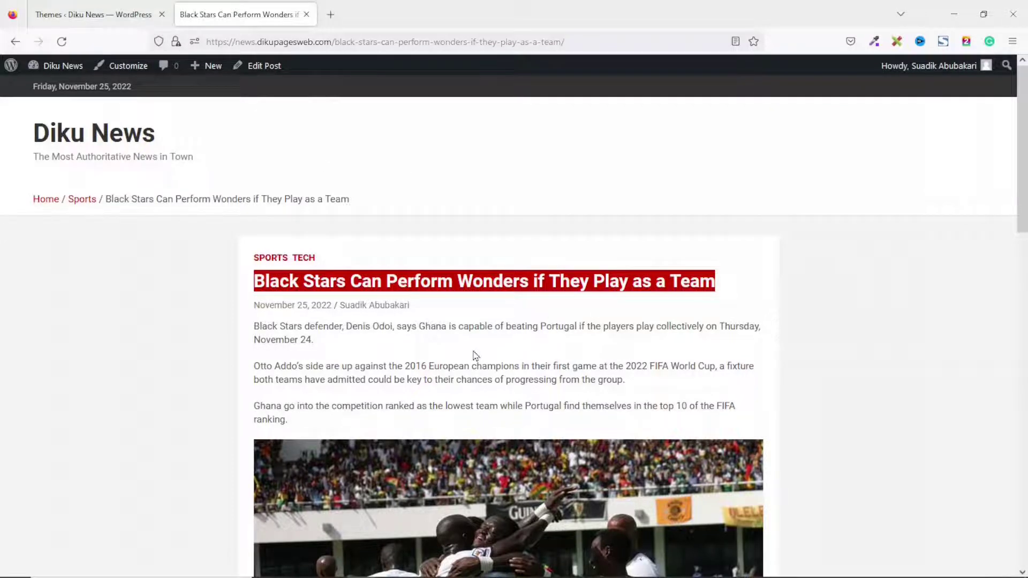
key(ctrl+Tab)
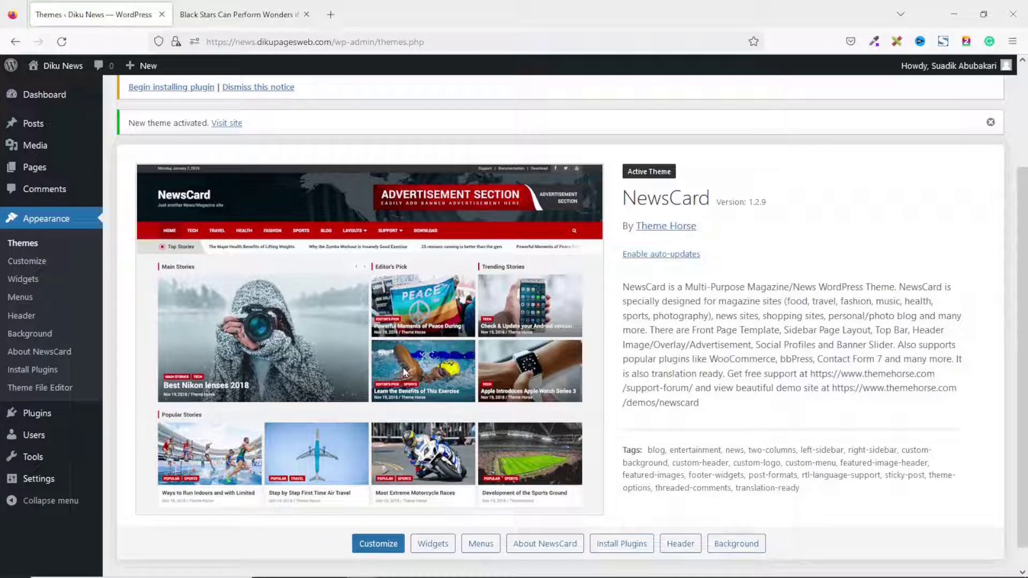
Scroll back to the top of the Themes admin page.
scroll(578, 439, up, 3)
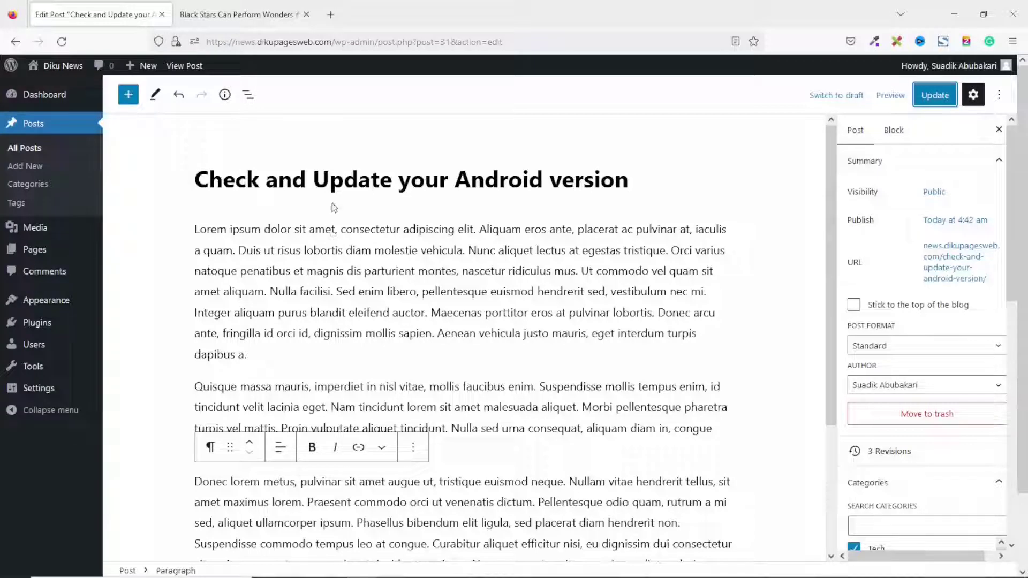
Open All Posts and review every listed article with its categories, including the Editor's Pick post.
click(34, 157)
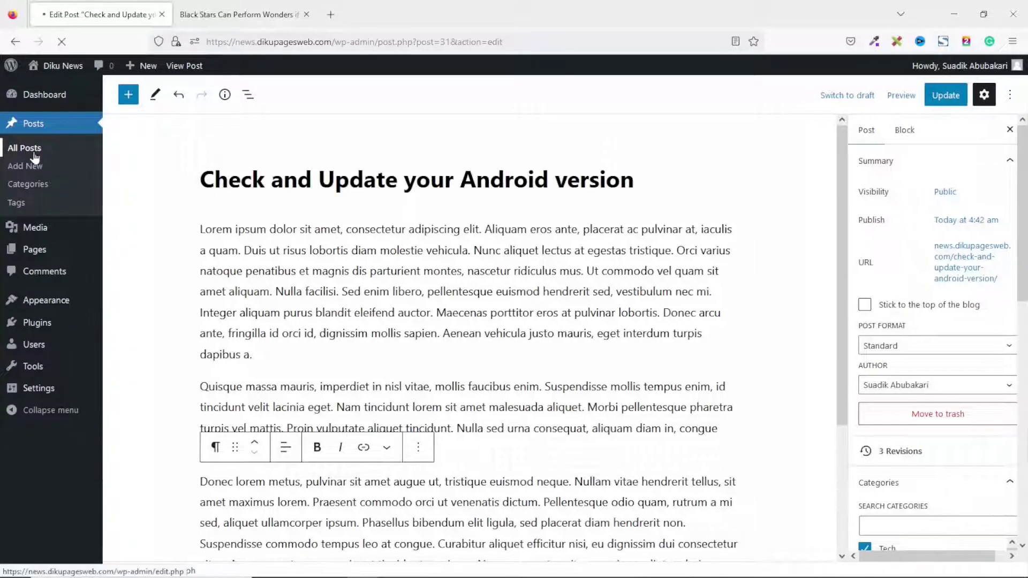
scroll(277, 188, down, 8)
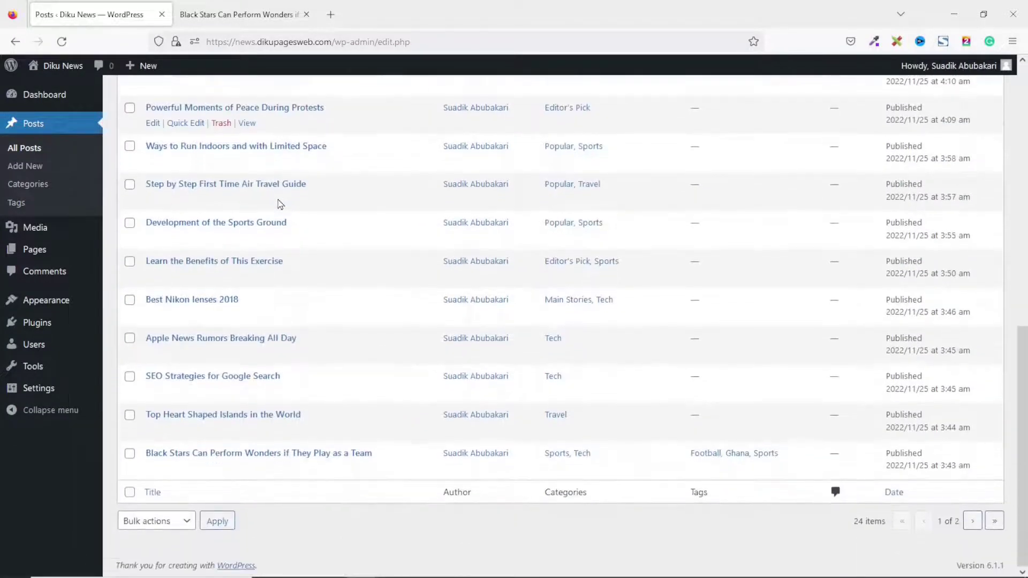
scroll(278, 204, up, 8)
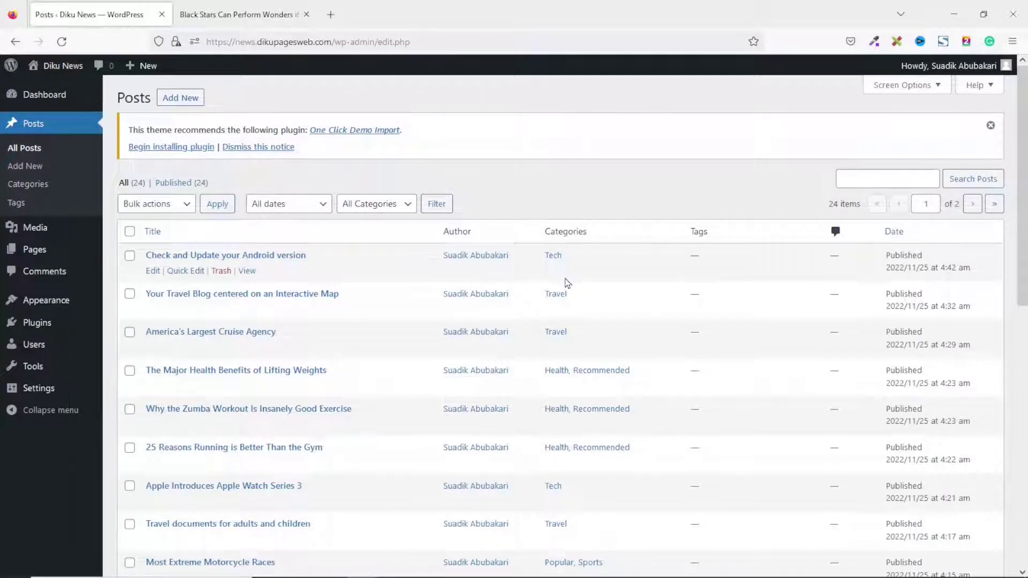
scroll(567, 283, down, 2)
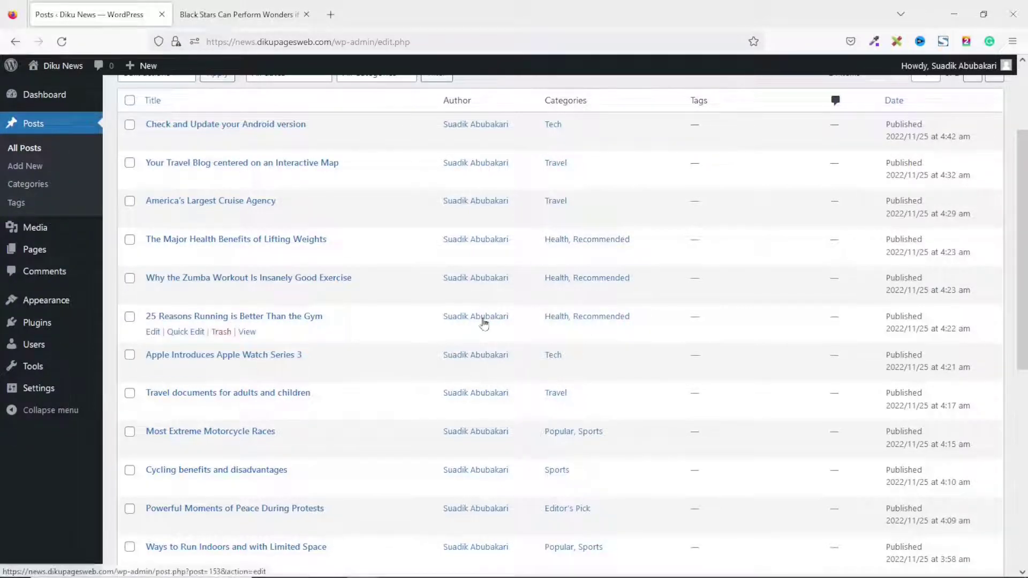
scroll(621, 374, down, 3)
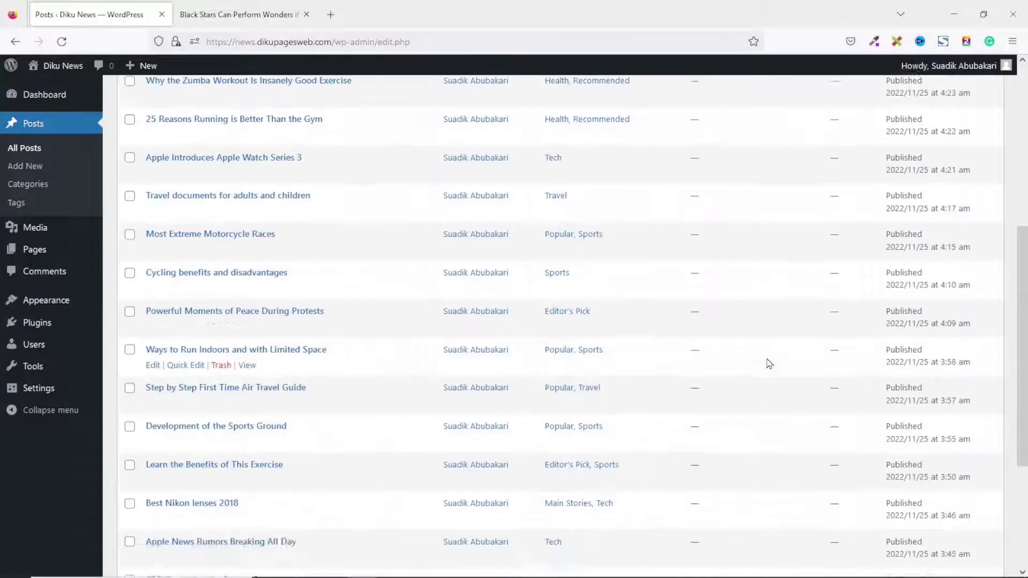
scroll(696, 388, down, 3)
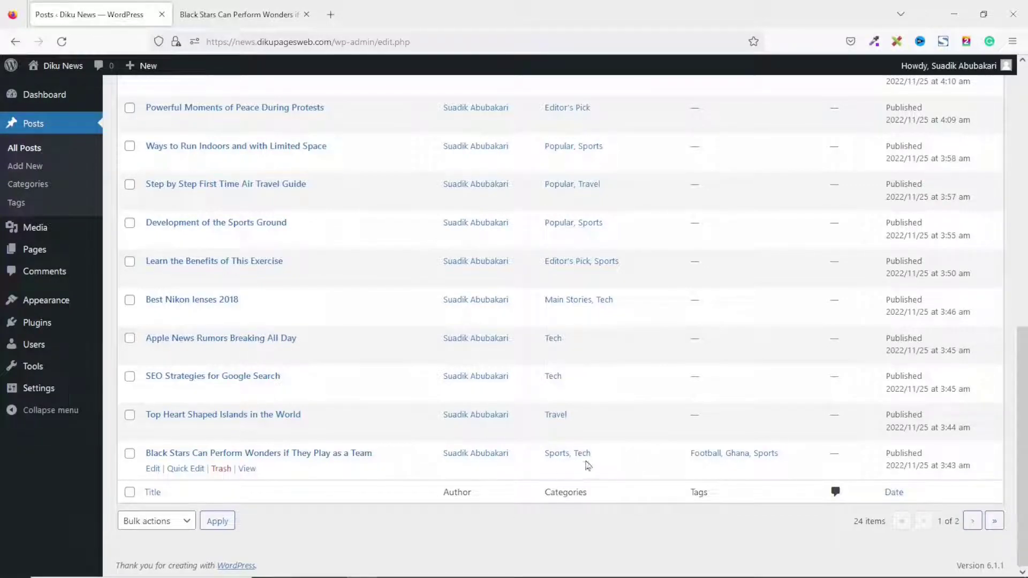
scroll(363, 348, up, 6)
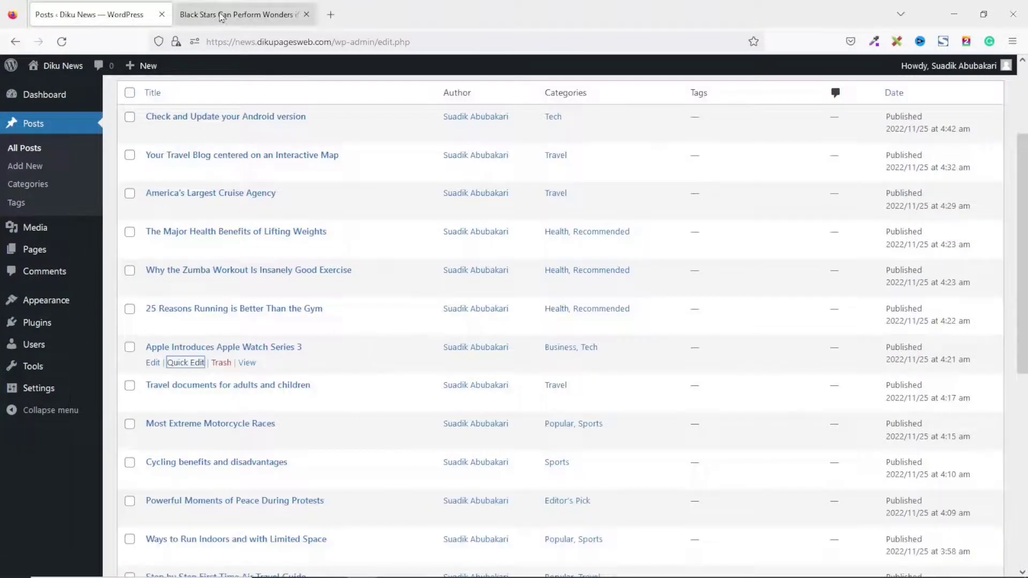
click(224, 16)
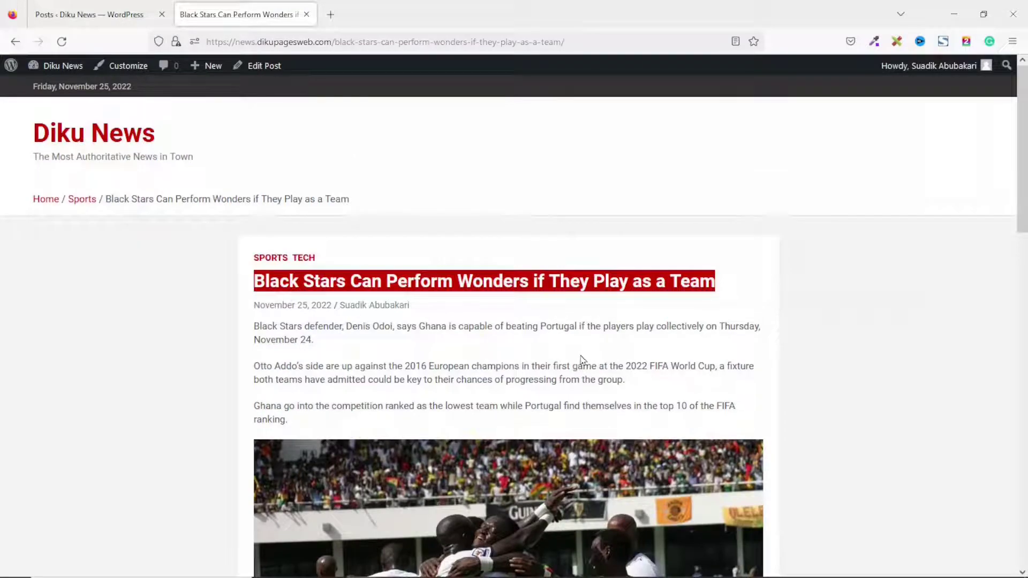
Open the Diku News homepage from the article and review Top Stories, Editor's Pick and the post grid.
click(114, 134)
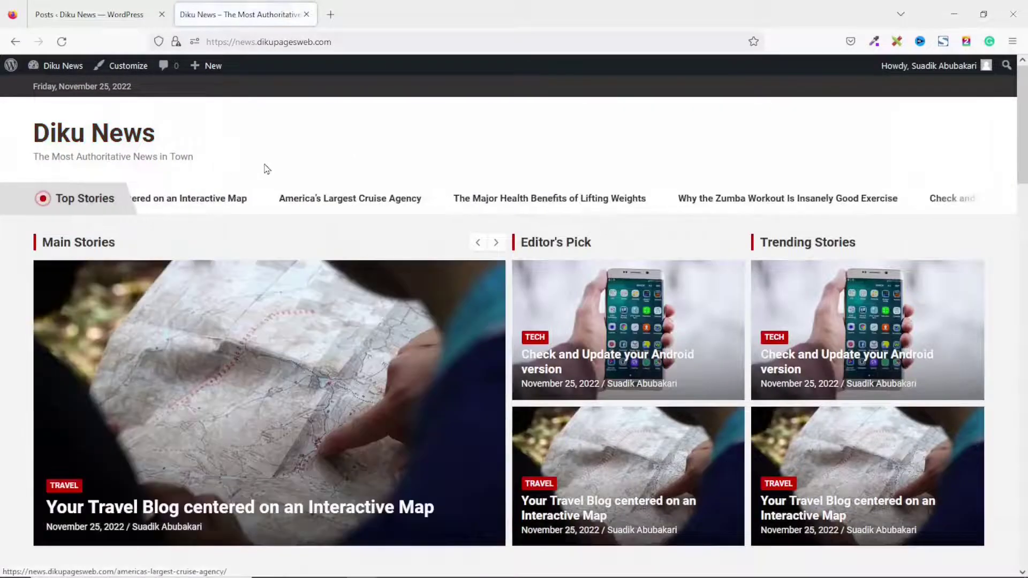
scroll(523, 245, down, 6)
scroll(523, 245, down, 18)
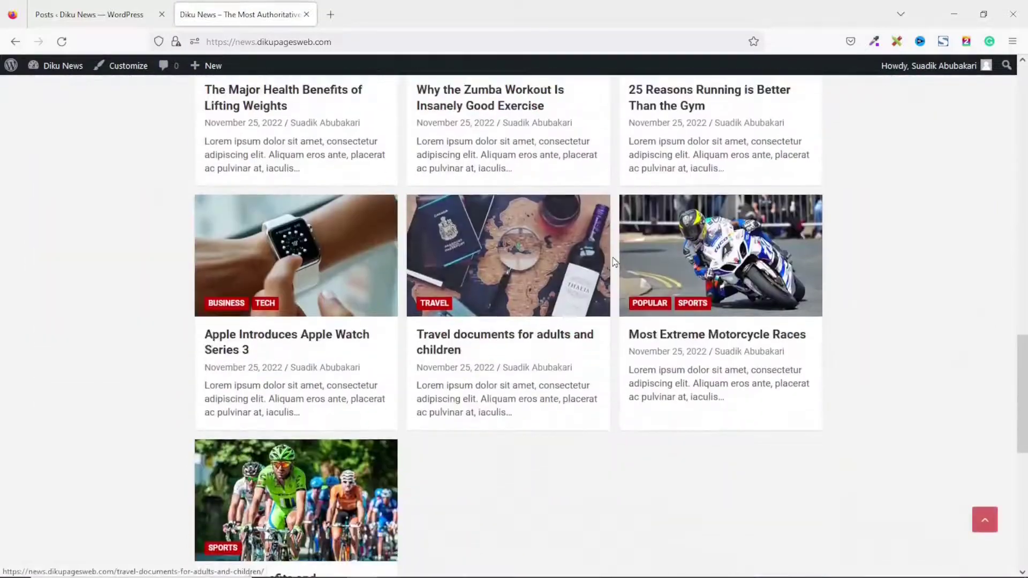
scroll(723, 300, up, 20)
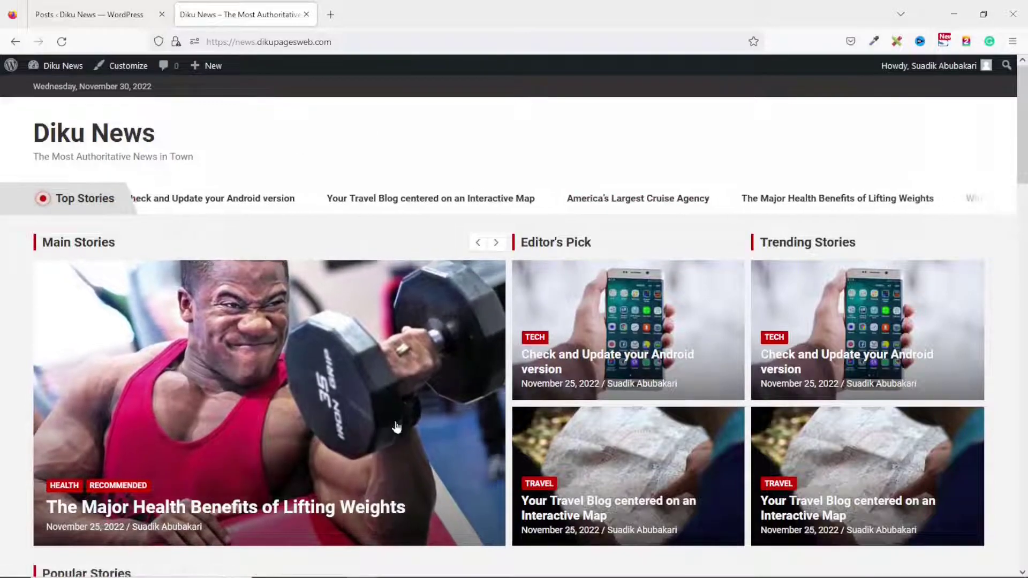
scroll(448, 336, down, 5)
scroll(448, 337, down, 15)
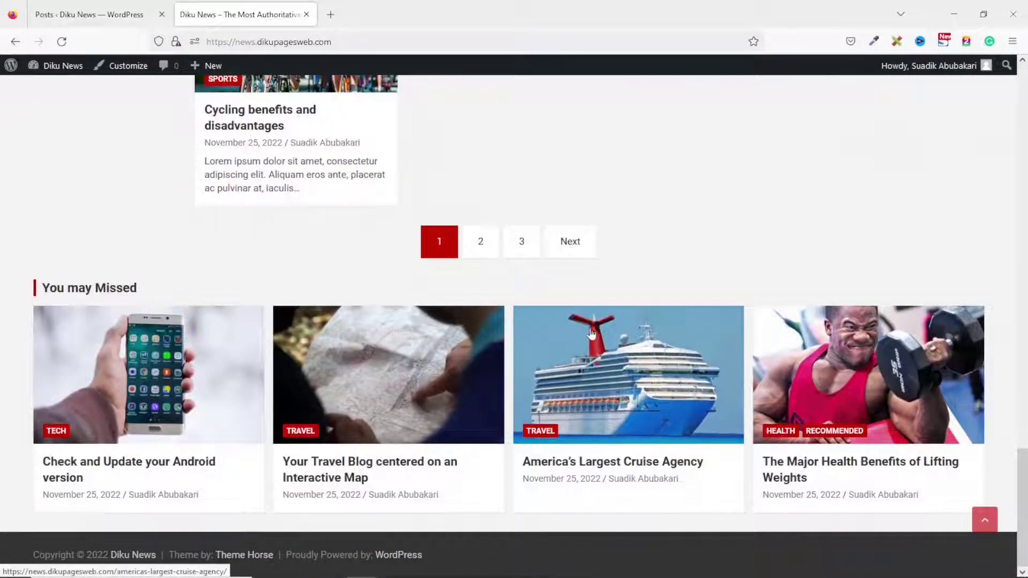
scroll(593, 326, up, 8)
scroll(592, 326, up, 2)
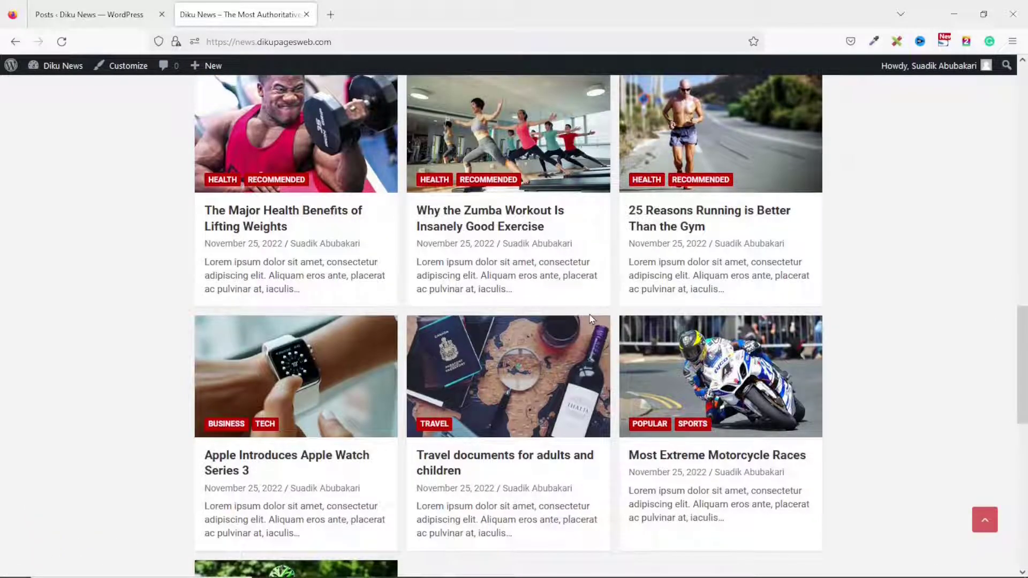
scroll(591, 317, up, 12)
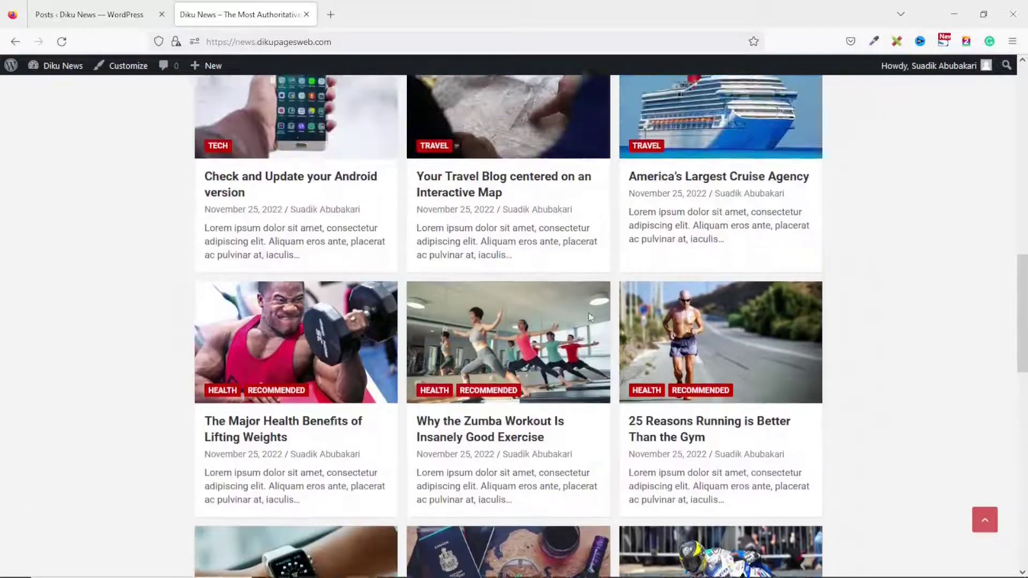
scroll(591, 317, up, 5)
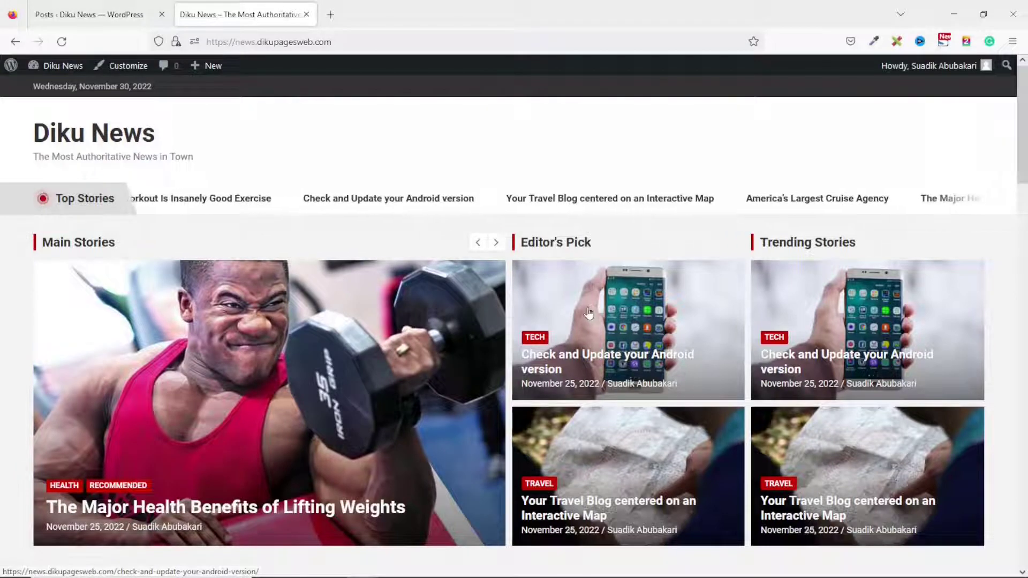
scroll(589, 313, down, 10)
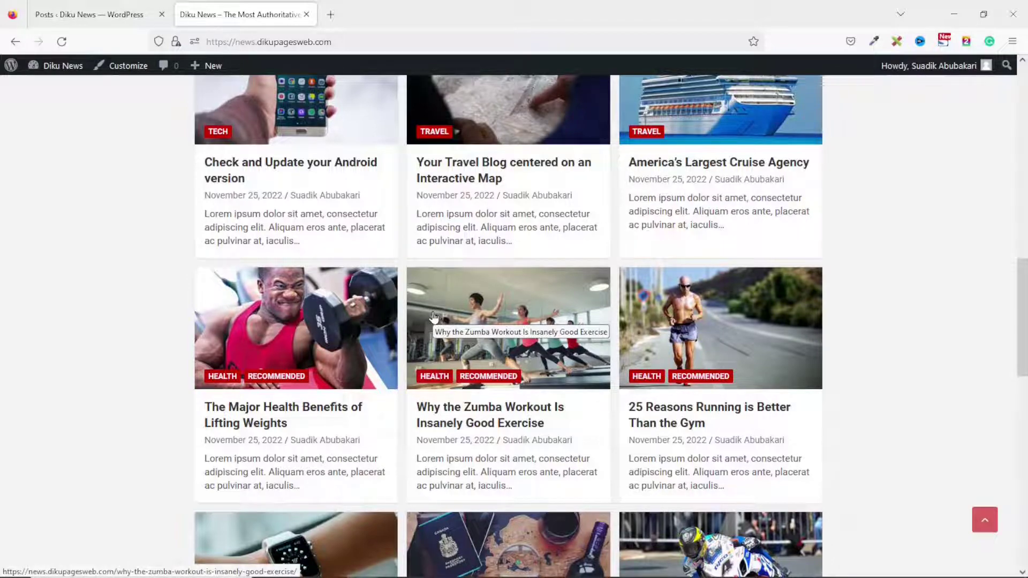
scroll(539, 425, up, 15)
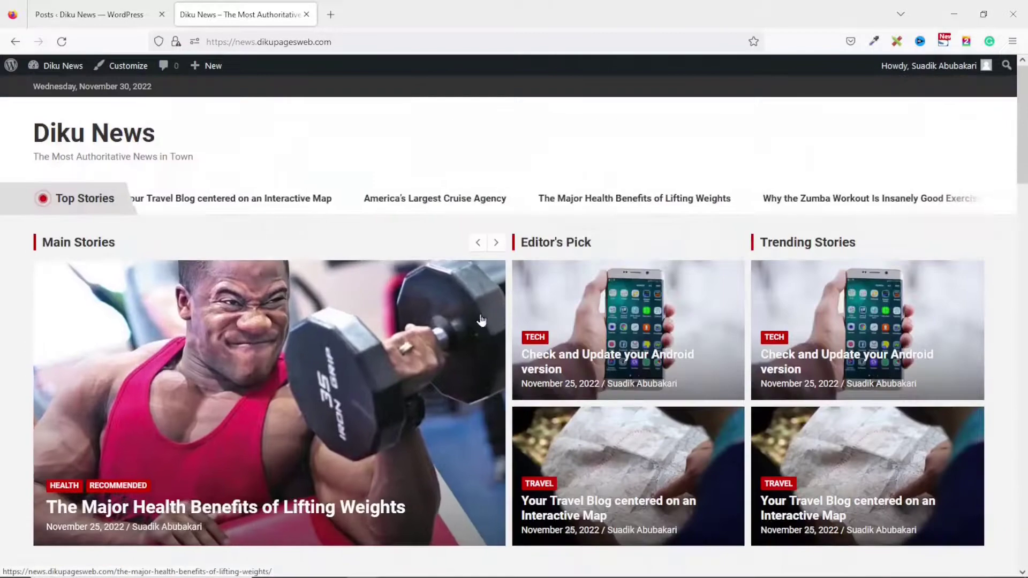
click(90, 16)
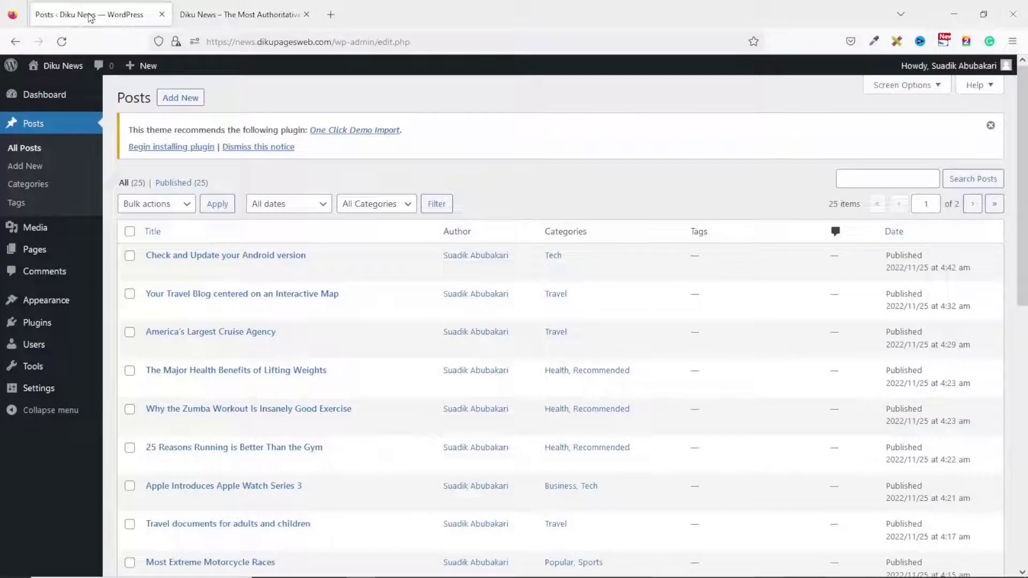
Dismiss the plugin notice and create a new page titled 'Home' using the Front Page Template.
click(256, 149)
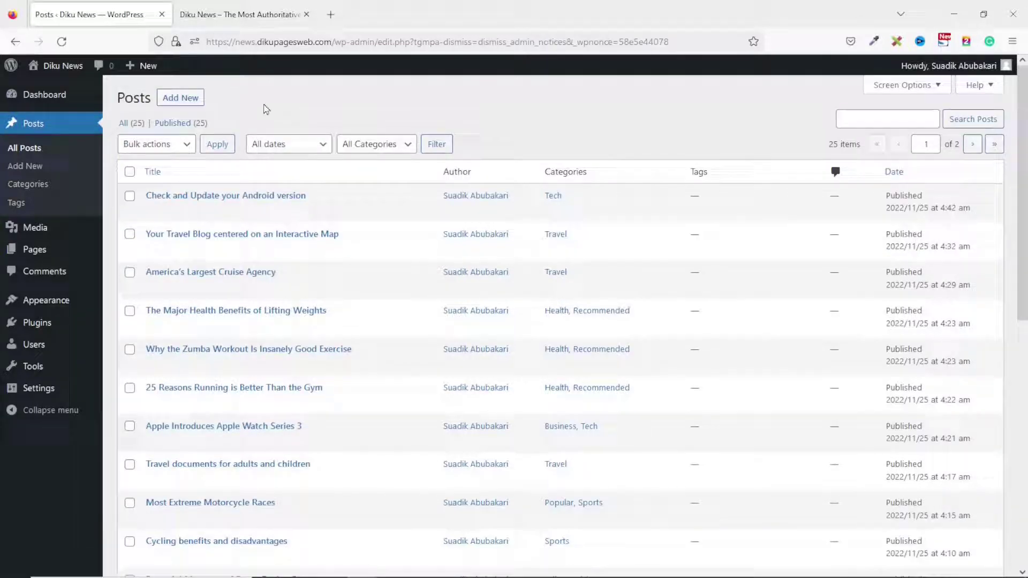
mouse_move(37, 251)
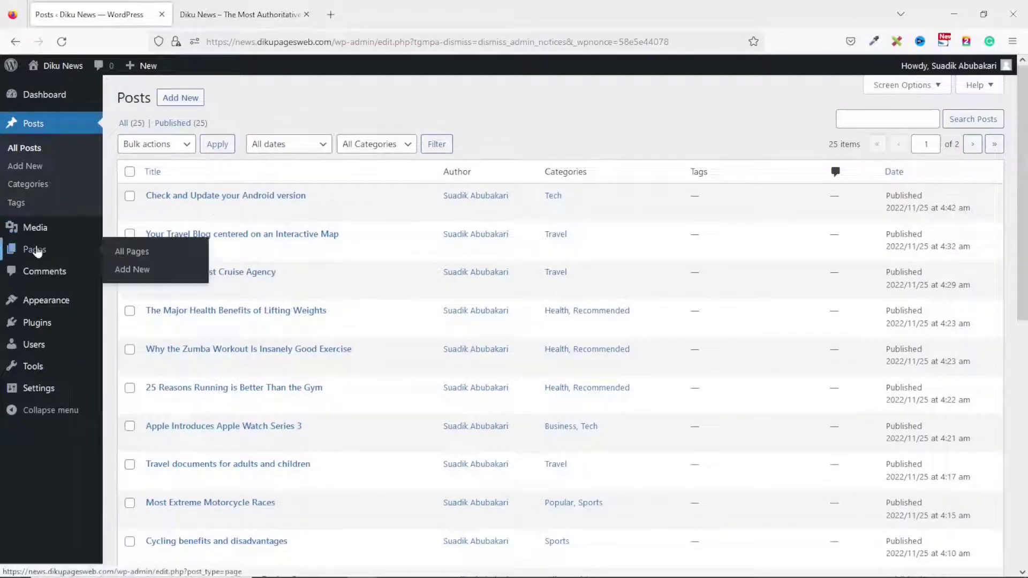
click(141, 271)
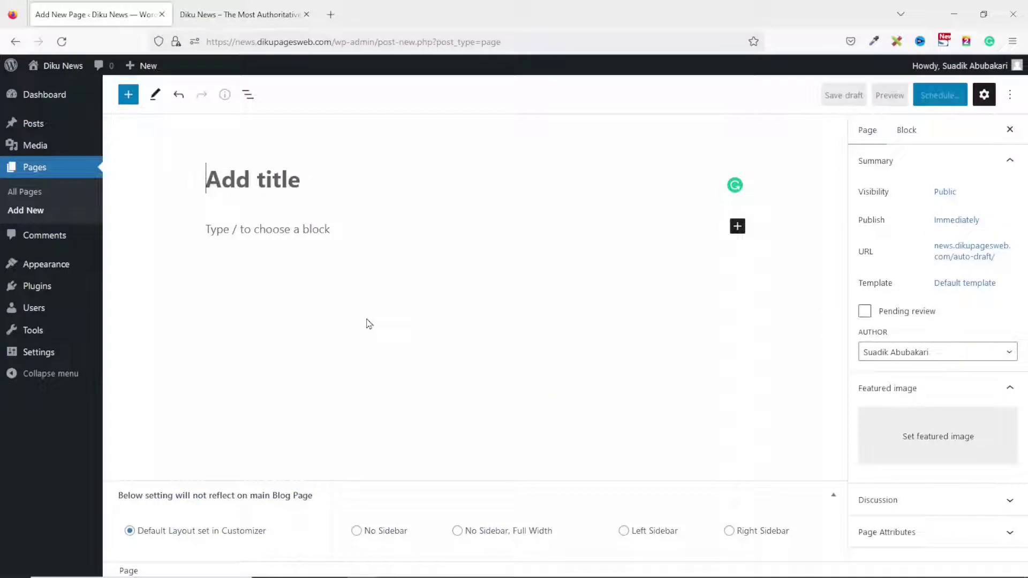
text(Home)
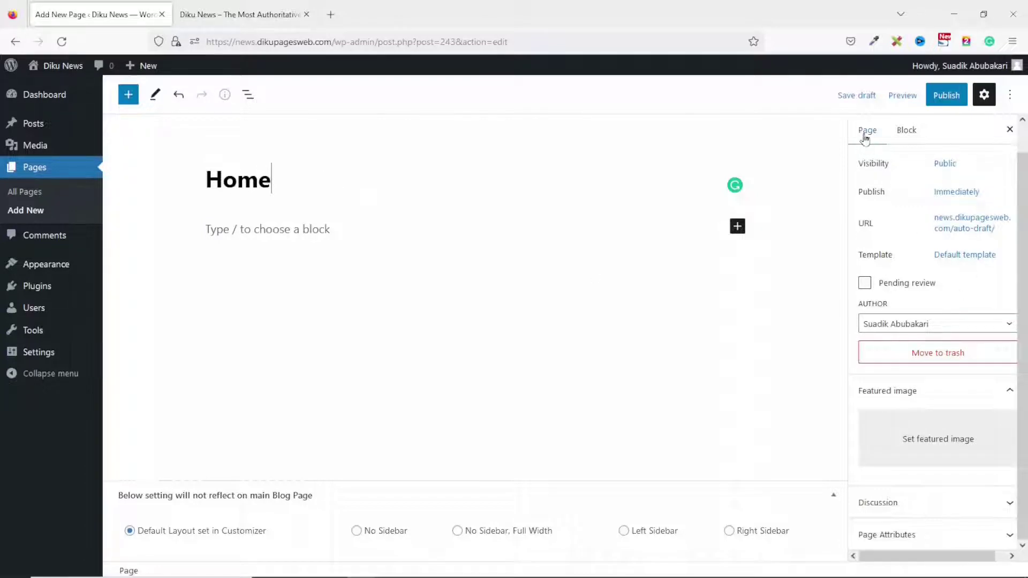
click(962, 256)
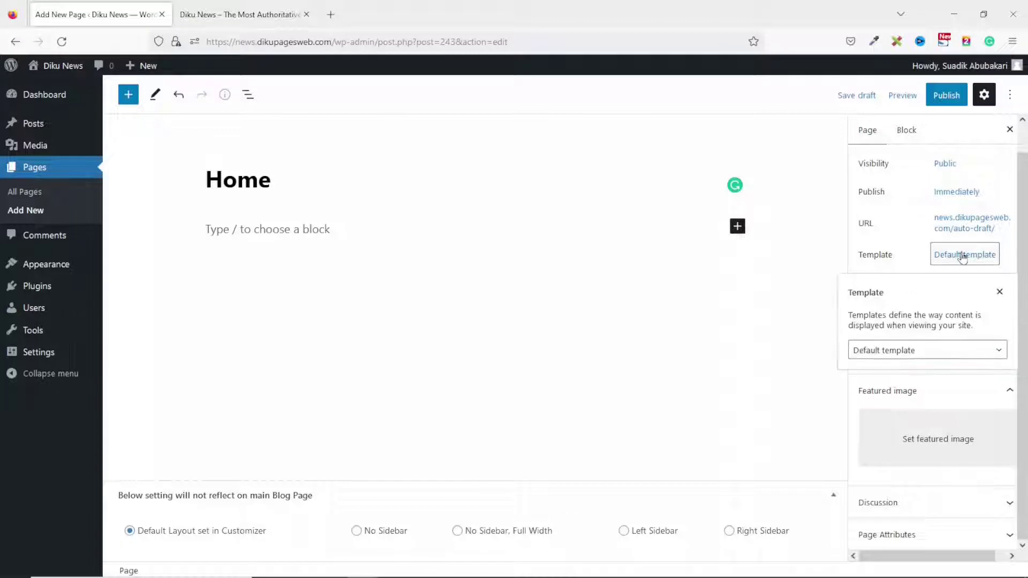
click(917, 356)
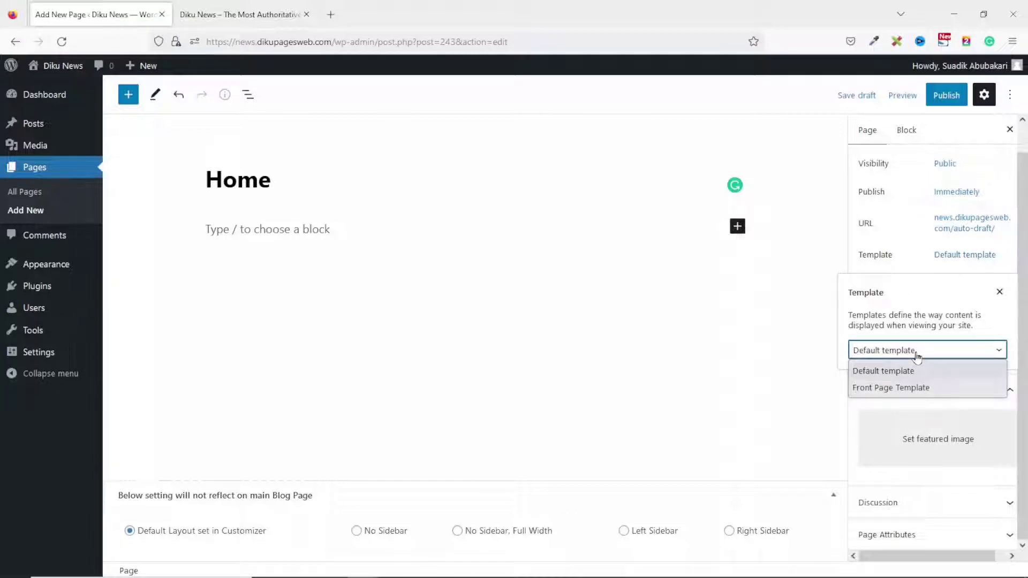
click(882, 389)
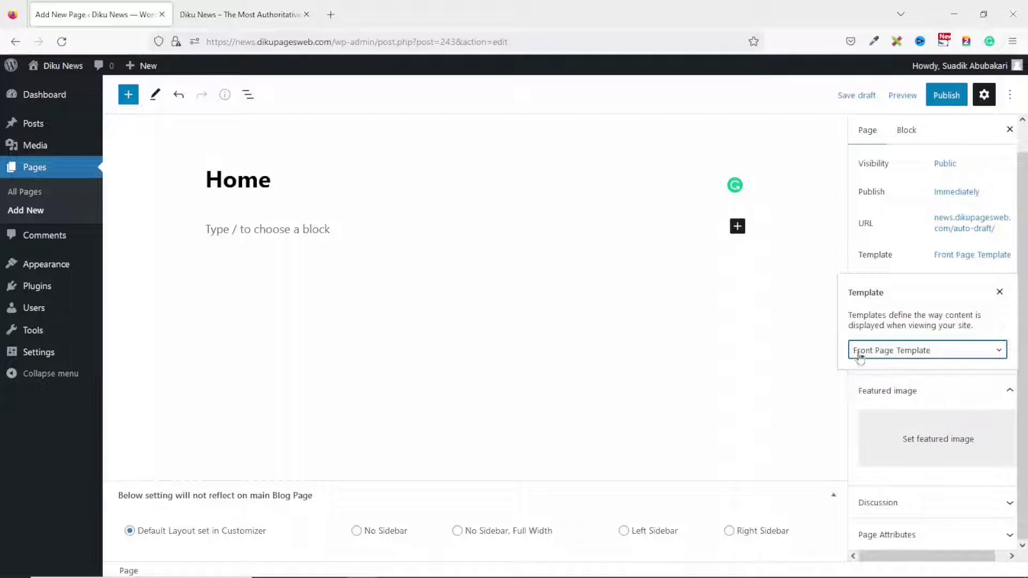
Publish the Home page and open it live in a new browser tab.
click(946, 95)
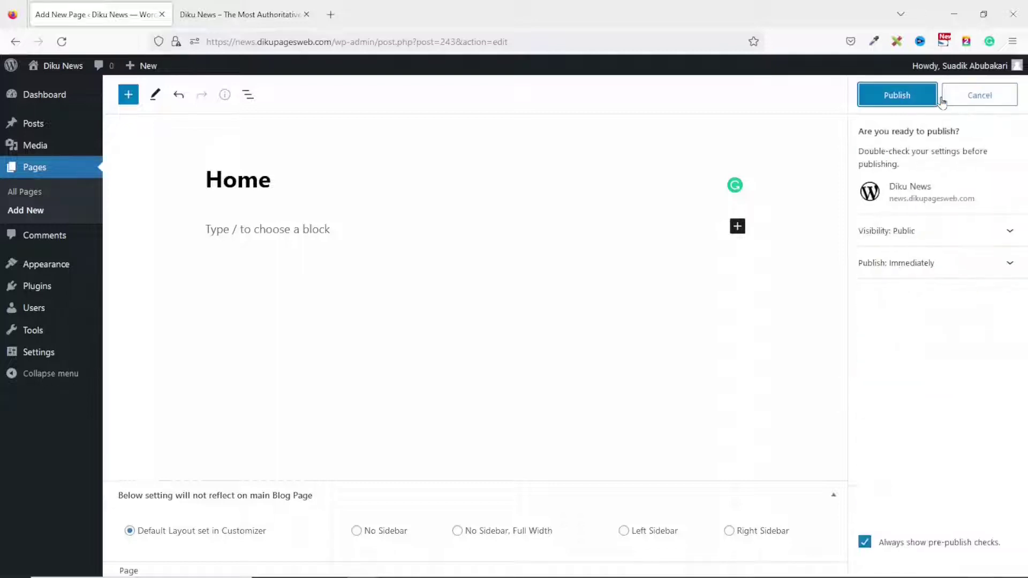
click(899, 101)
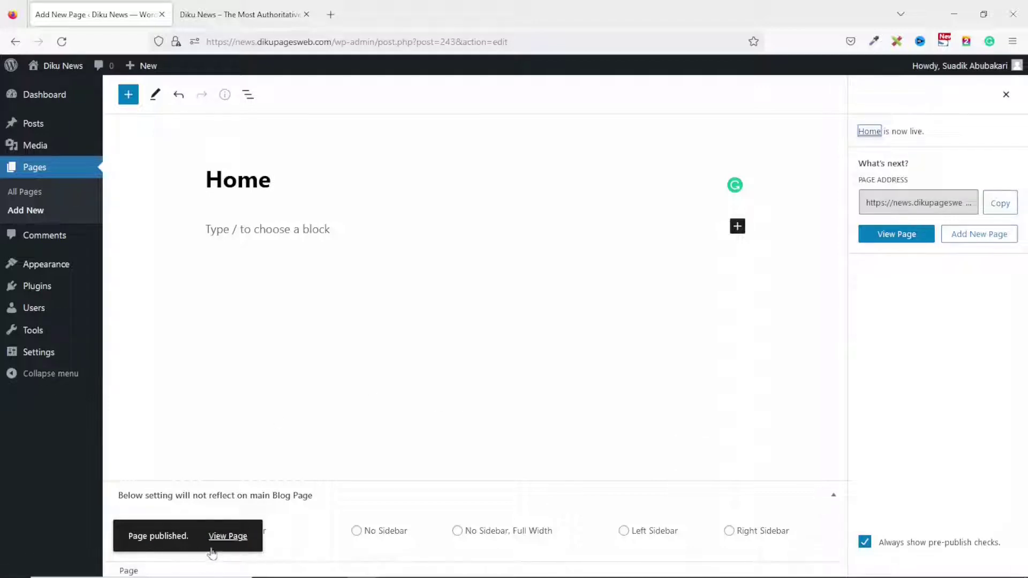
click(891, 239)
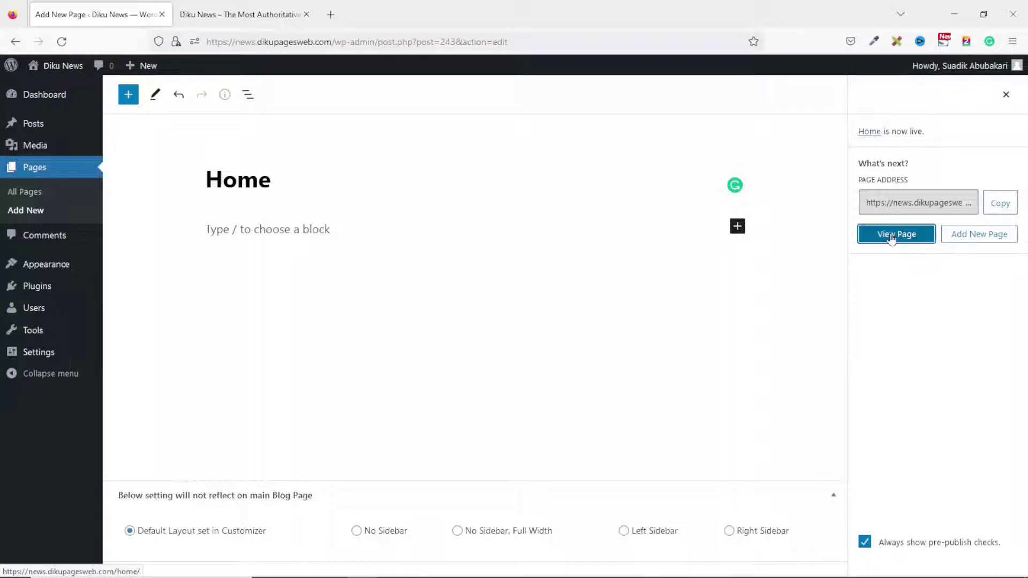
right_click(891, 239)
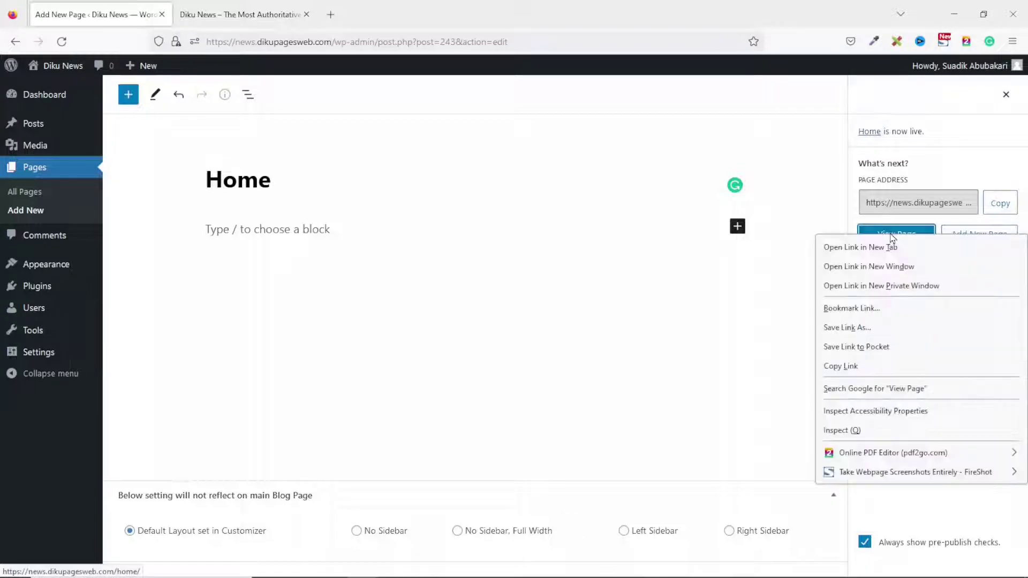
click(859, 247)
click(244, 16)
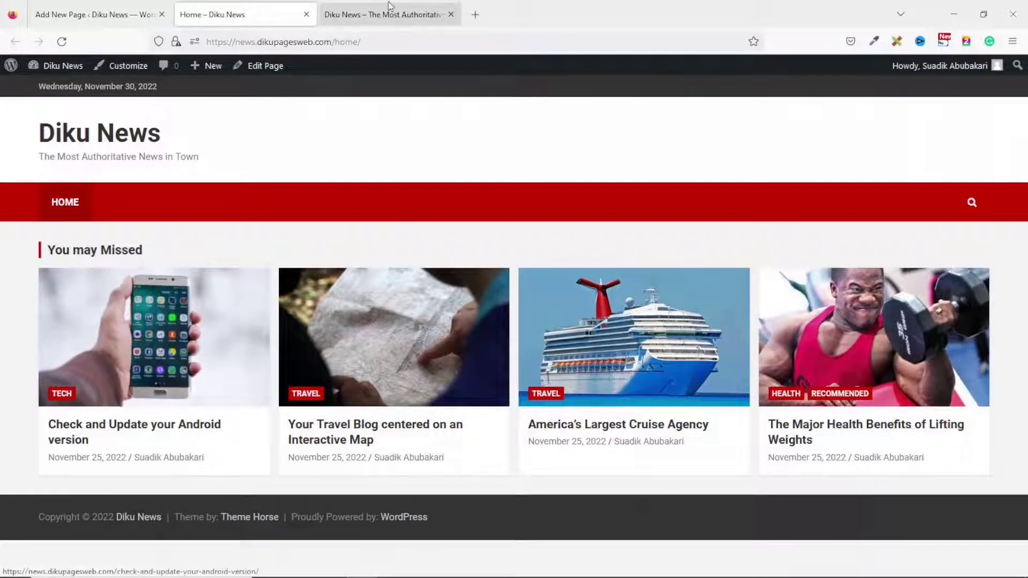
Compare the new Home page against the original front page, then go back to the Home page editor.
click(375, 15)
scroll(550, 292, down, 20)
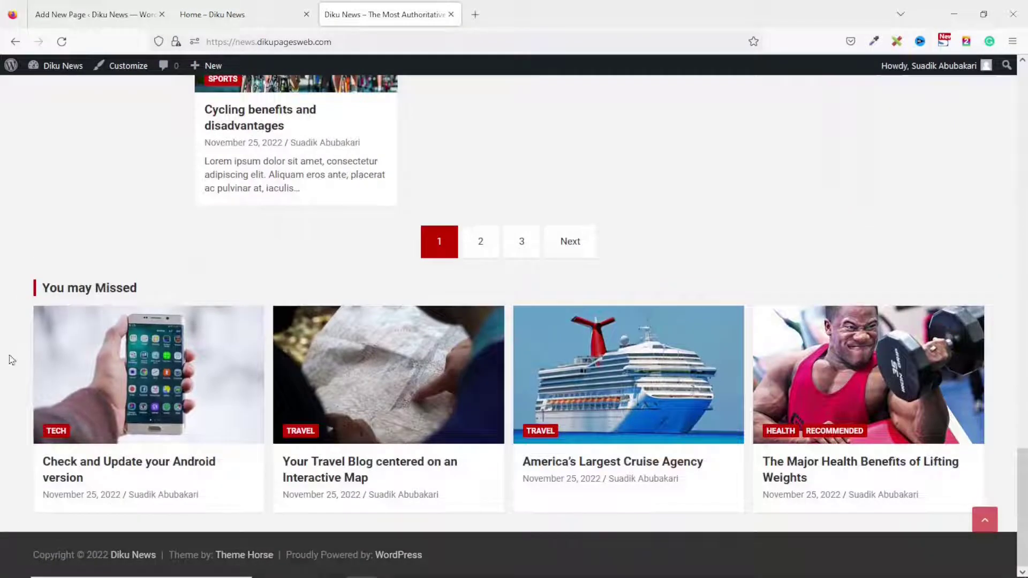
click(238, 15)
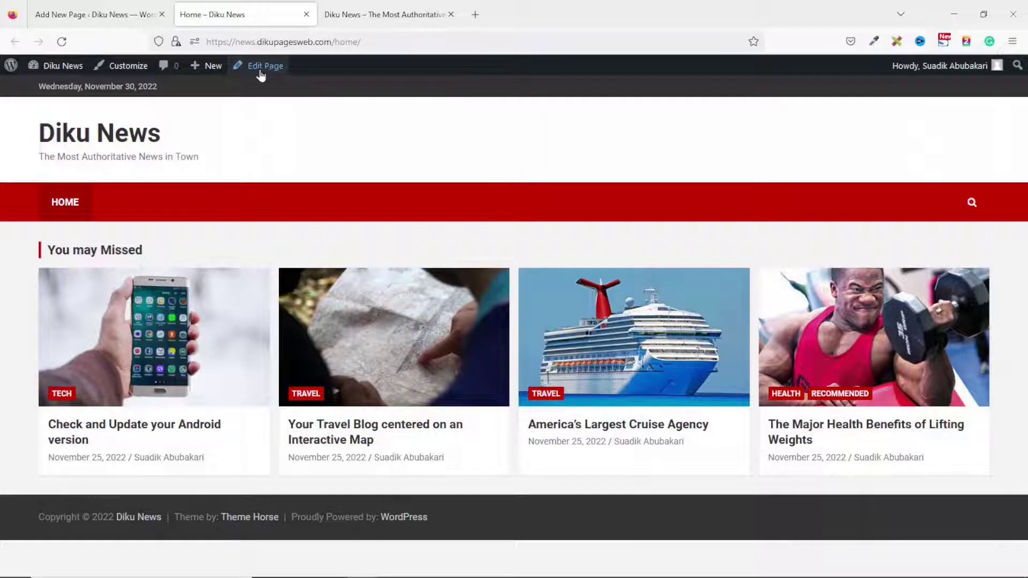
click(386, 15)
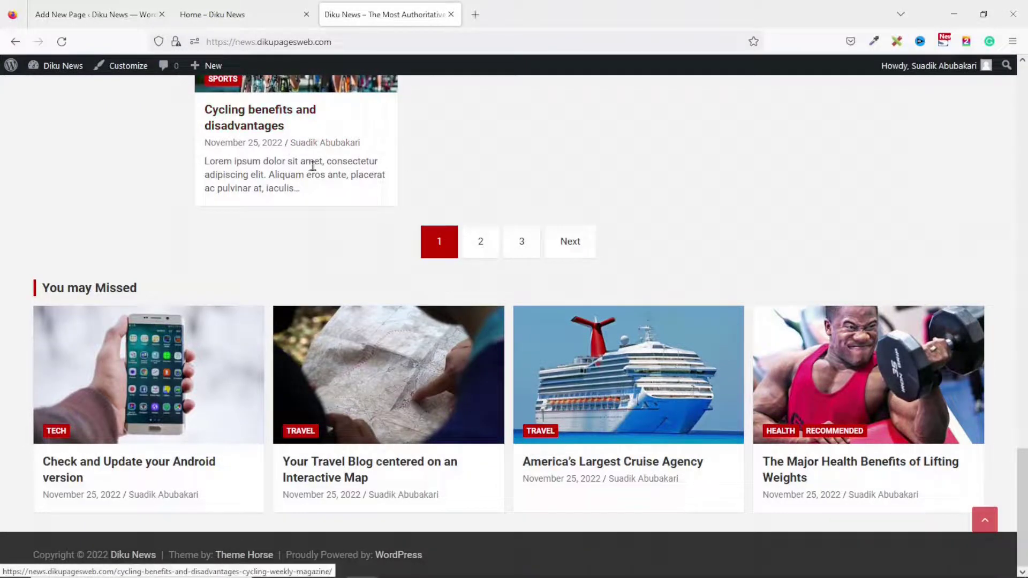
click(229, 16)
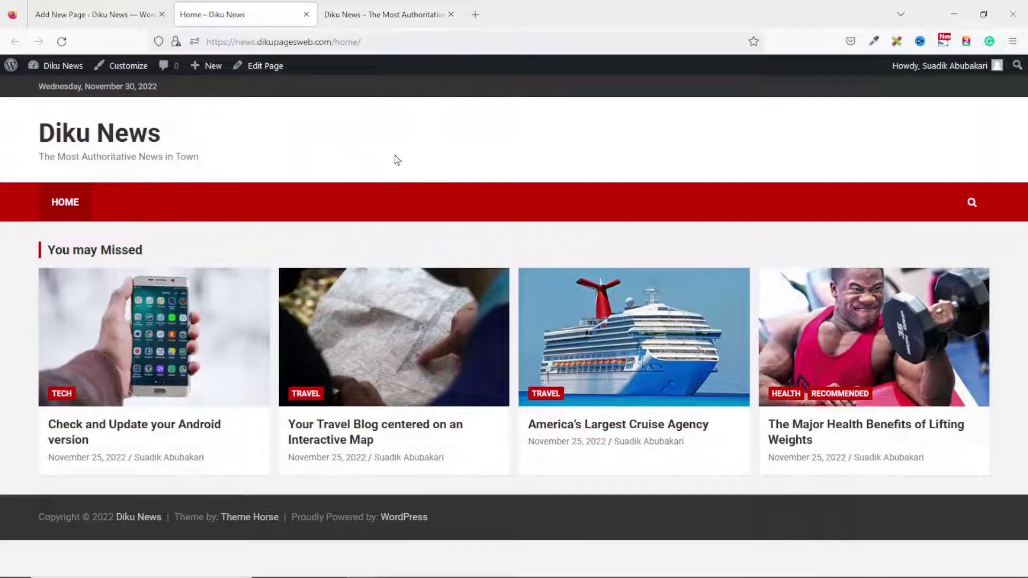
click(78, 16)
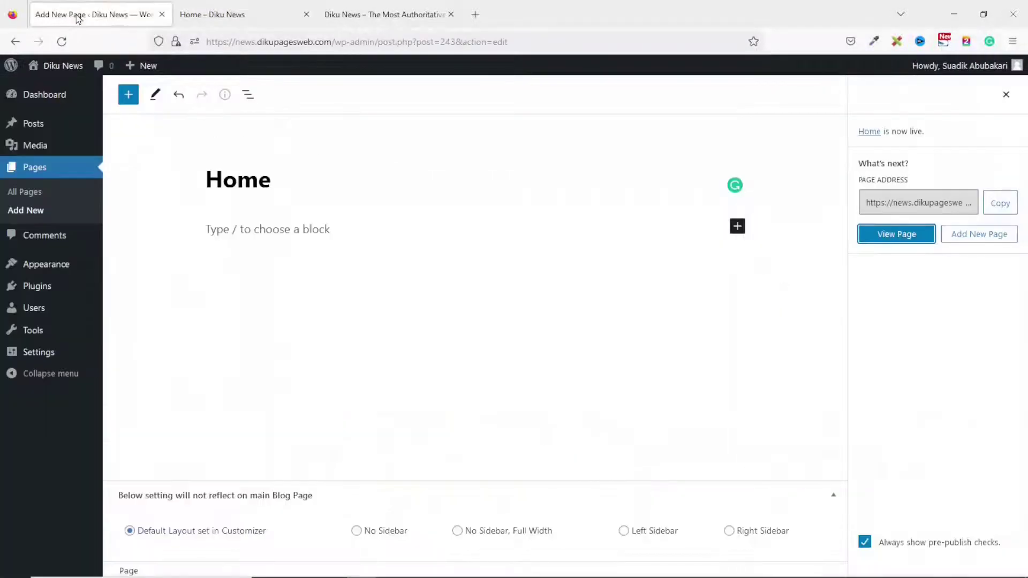
In Reading Settings, choose 'A static page' with Home as the homepage and save the changes.
mouse_move(46, 354)
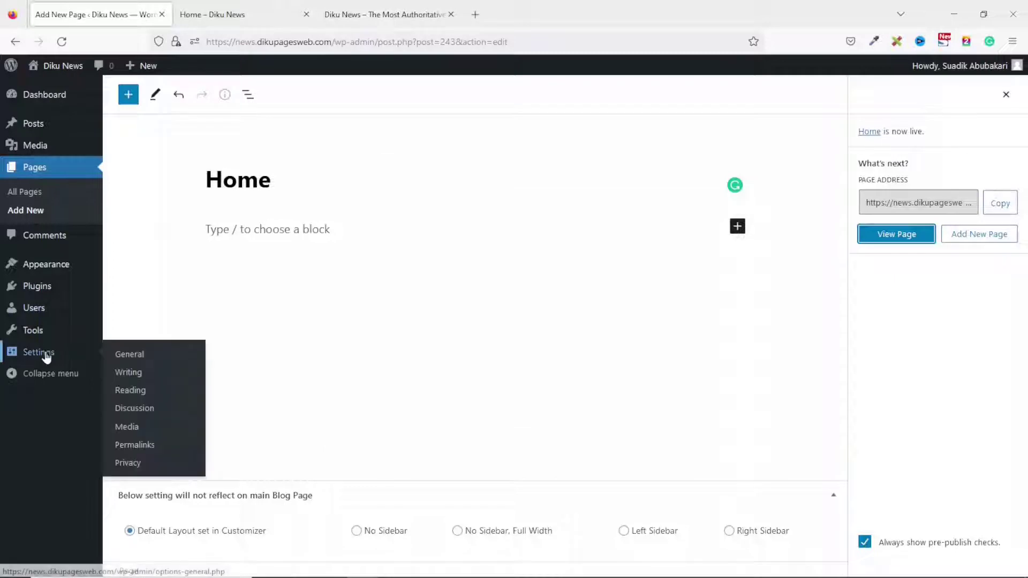
click(139, 395)
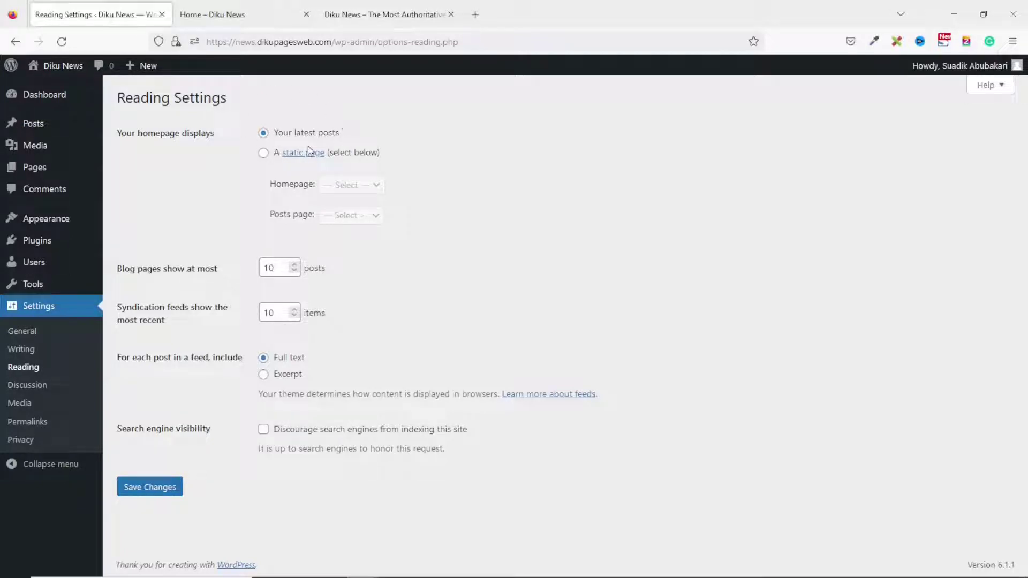
click(385, 15)
scroll(544, 274, up, 9)
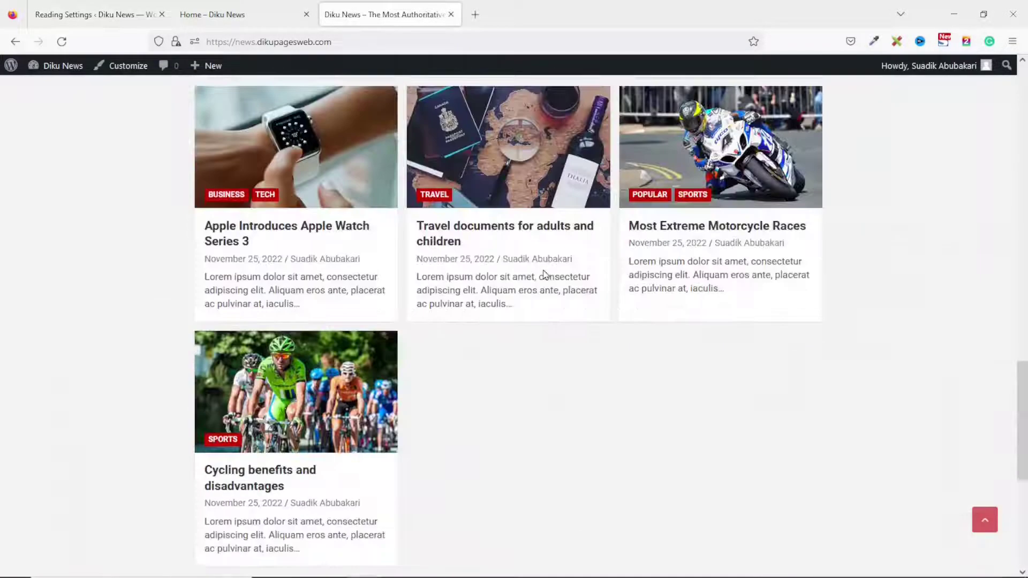
scroll(546, 273, up, 7)
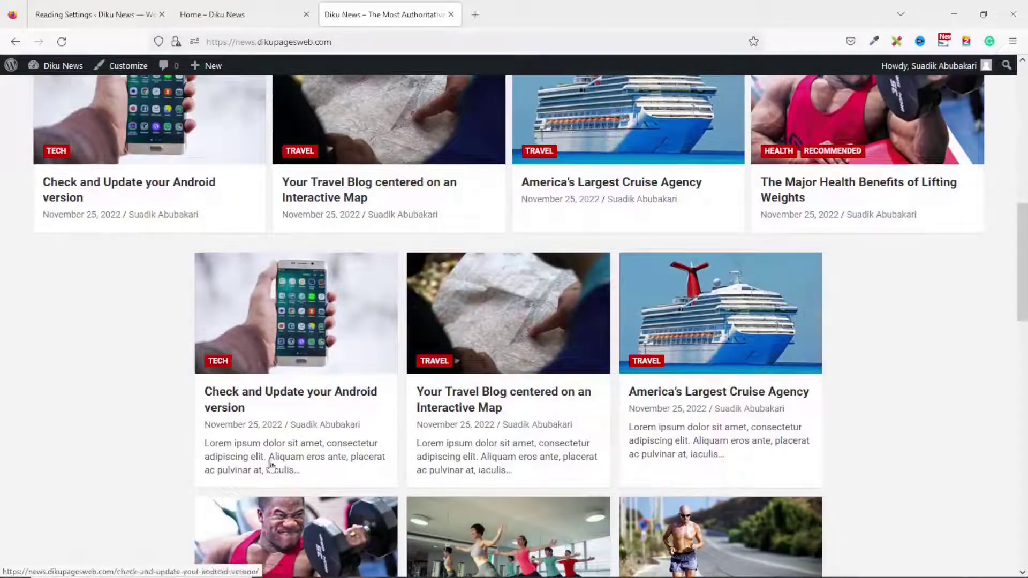
click(84, 17)
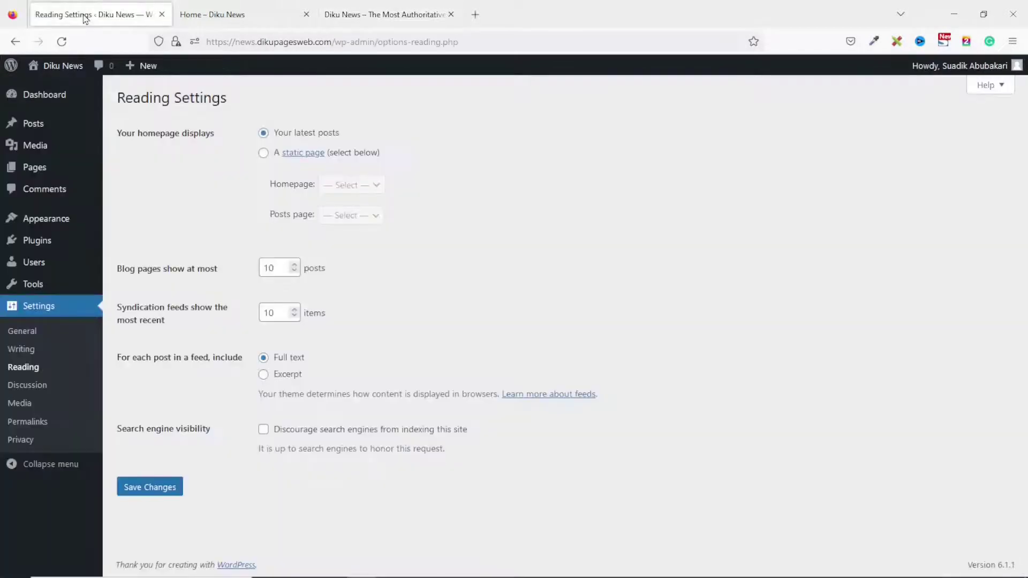
click(263, 154)
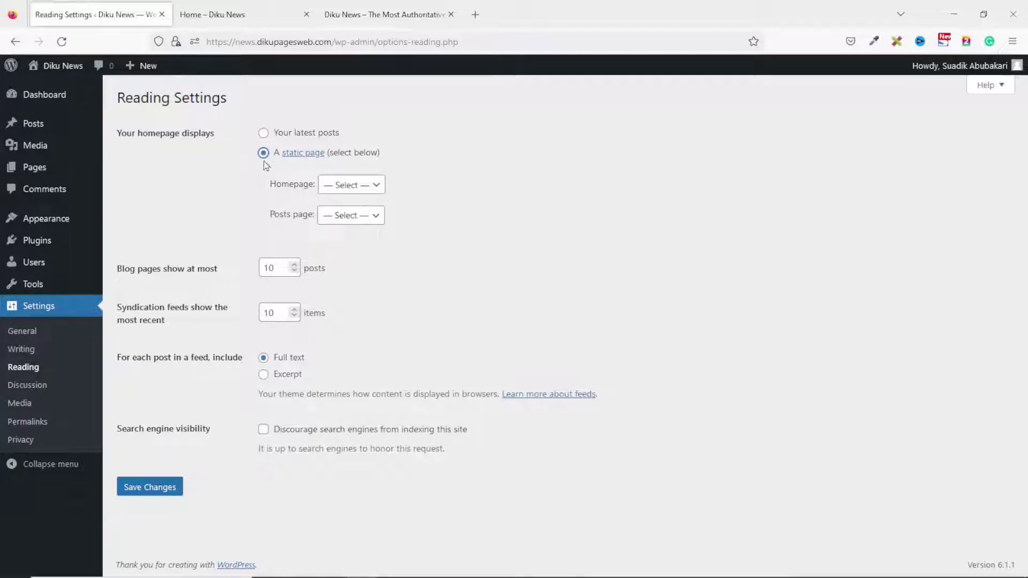
click(355, 187)
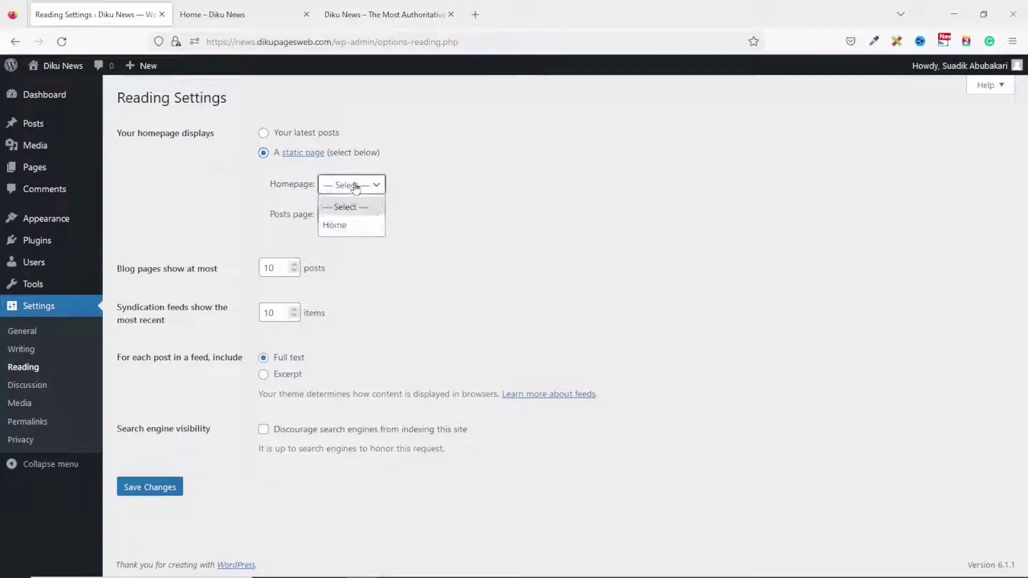
click(343, 227)
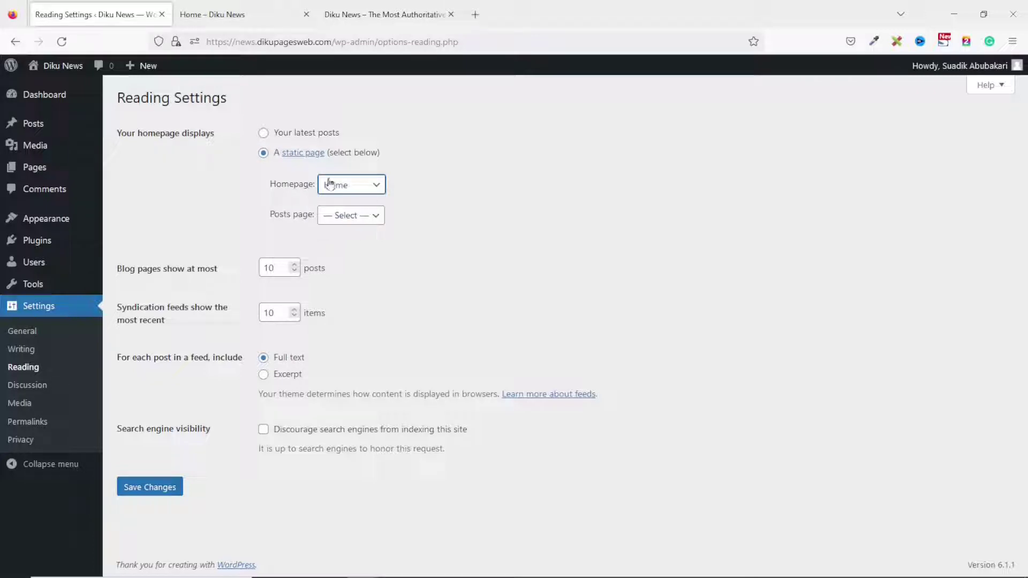
click(223, 15)
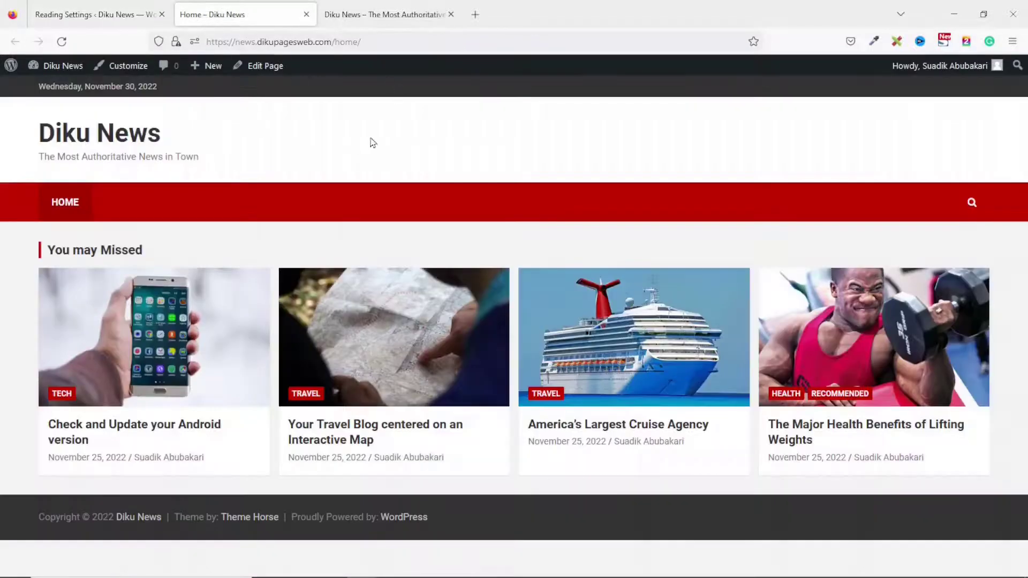
click(97, 24)
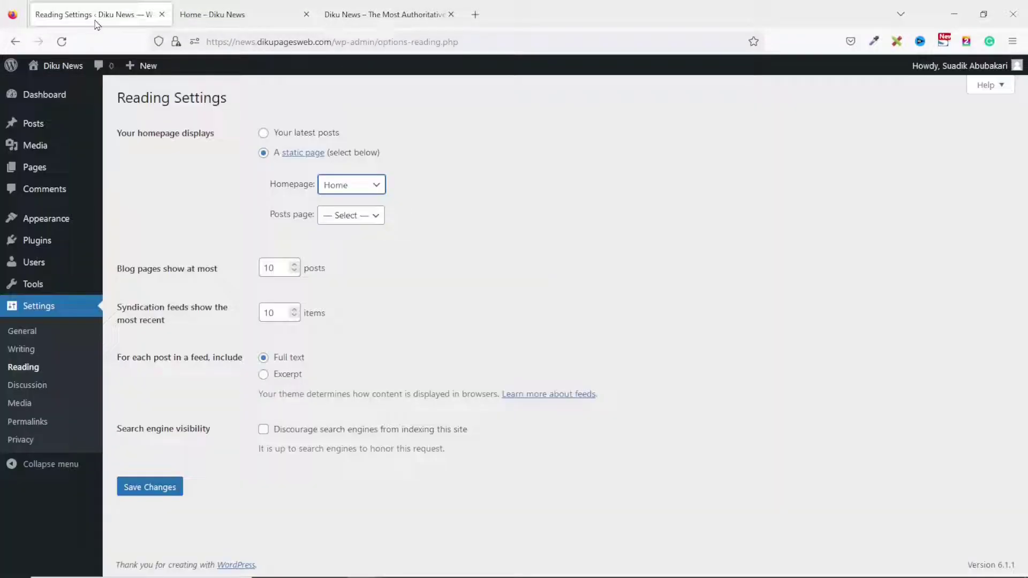
click(165, 494)
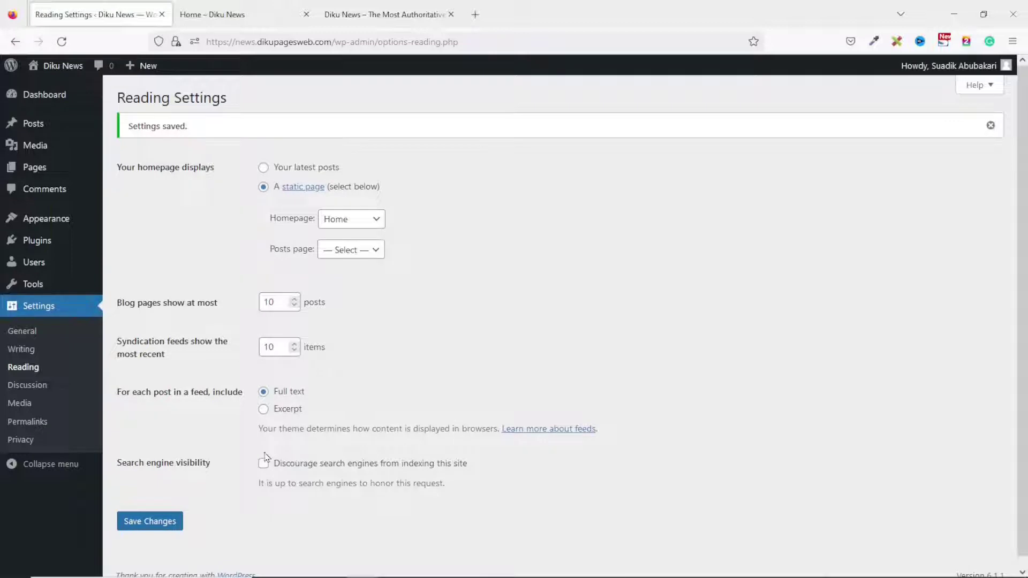
Reload the live homepage and scroll through the new Main Stories and Editor's Pick front page.
click(234, 17)
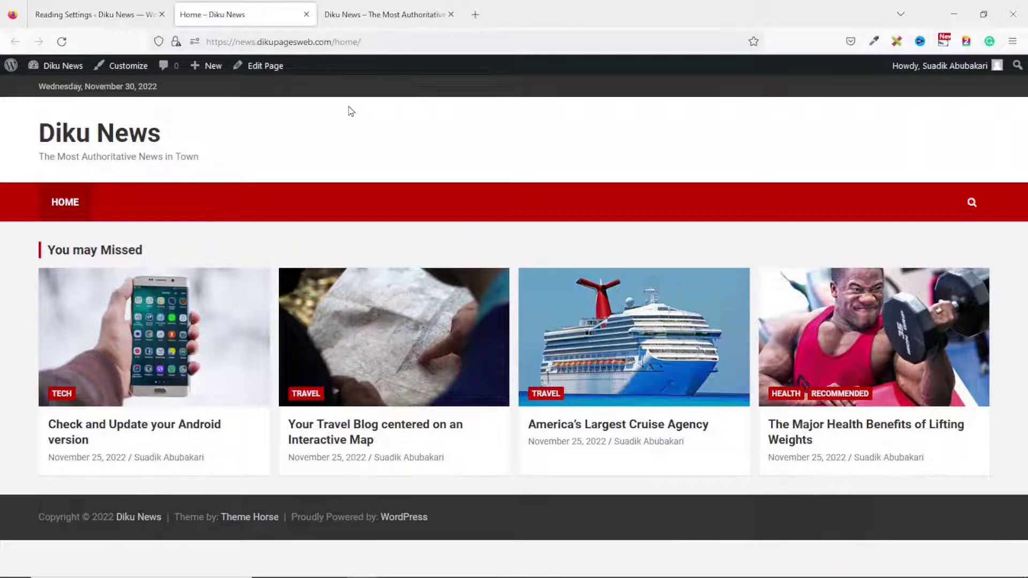
click(115, 15)
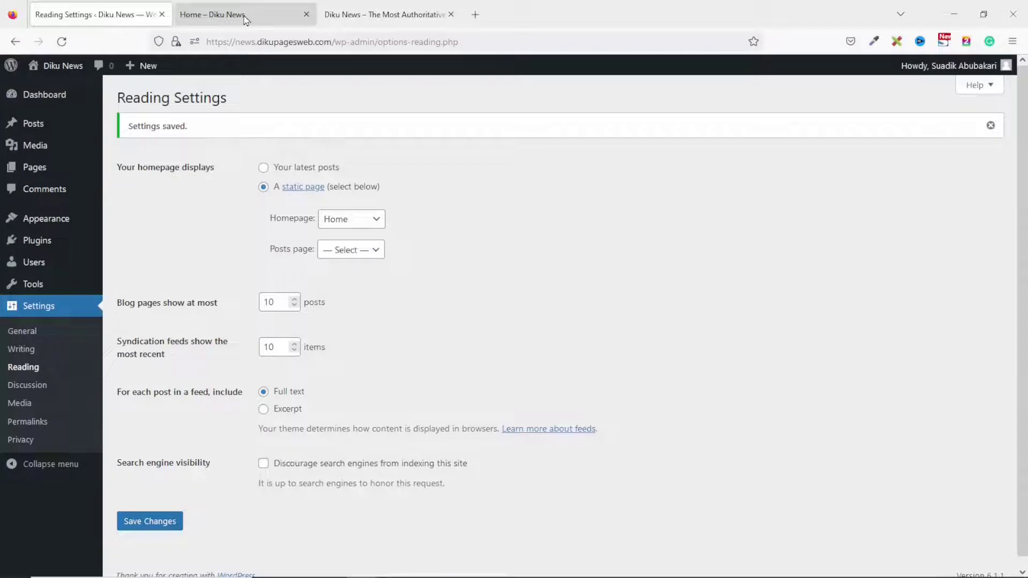
click(245, 20)
click(61, 41)
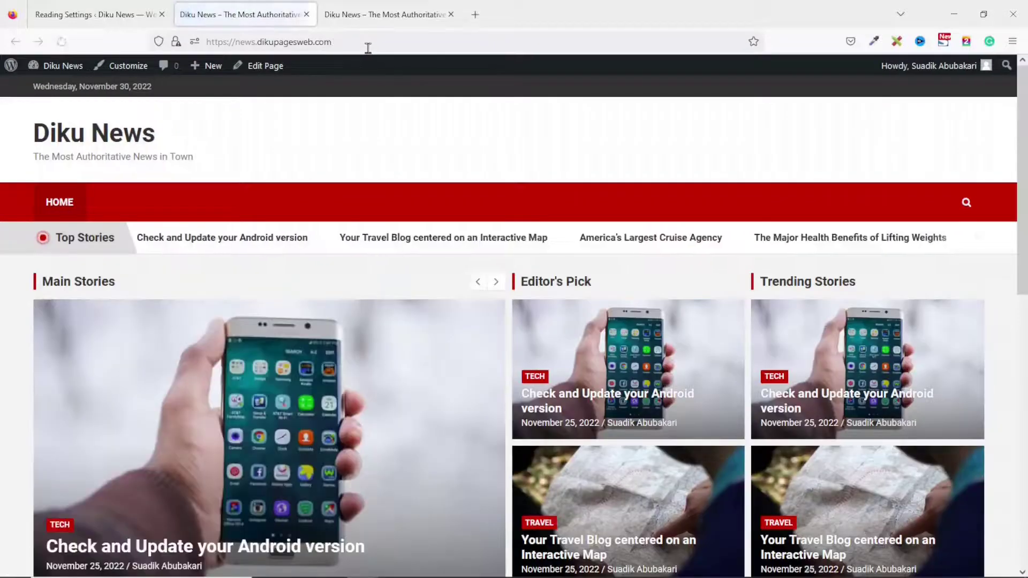
scroll(455, 247, down, 2)
scroll(455, 249, down, 9)
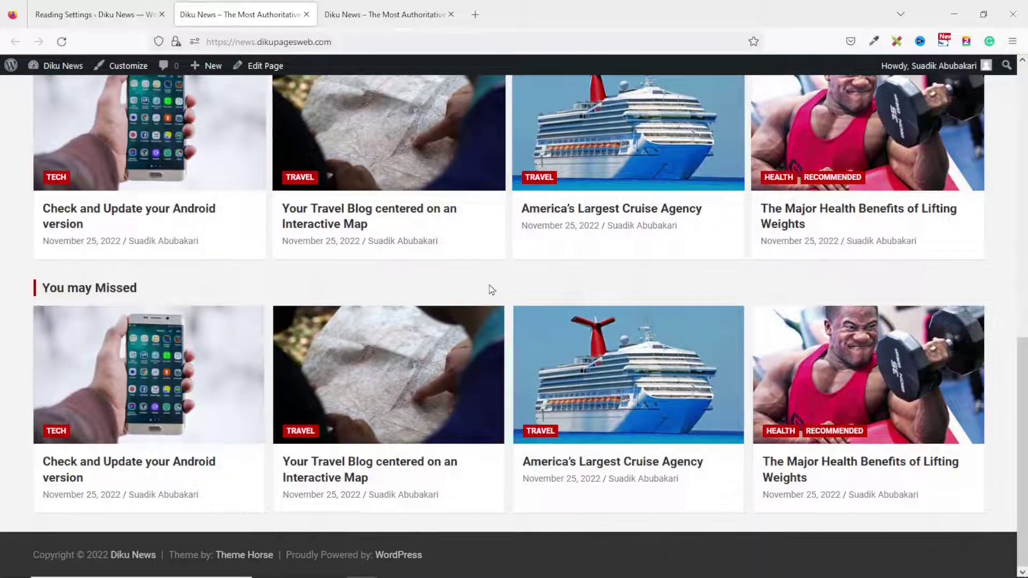
Compare it with the older homepage copy, close the duplicate site tab, and return to the admin.
click(373, 16)
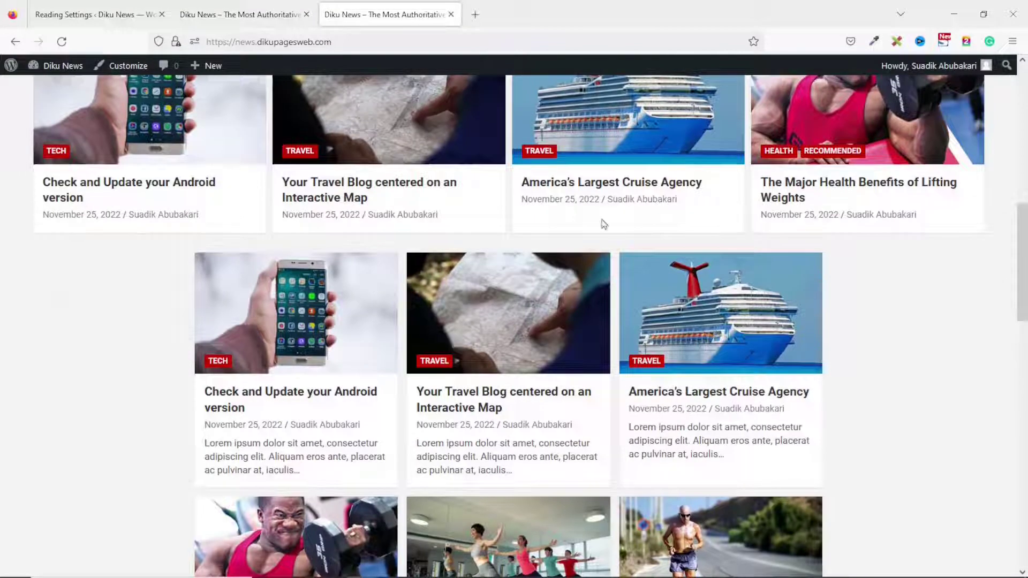
click(303, 293)
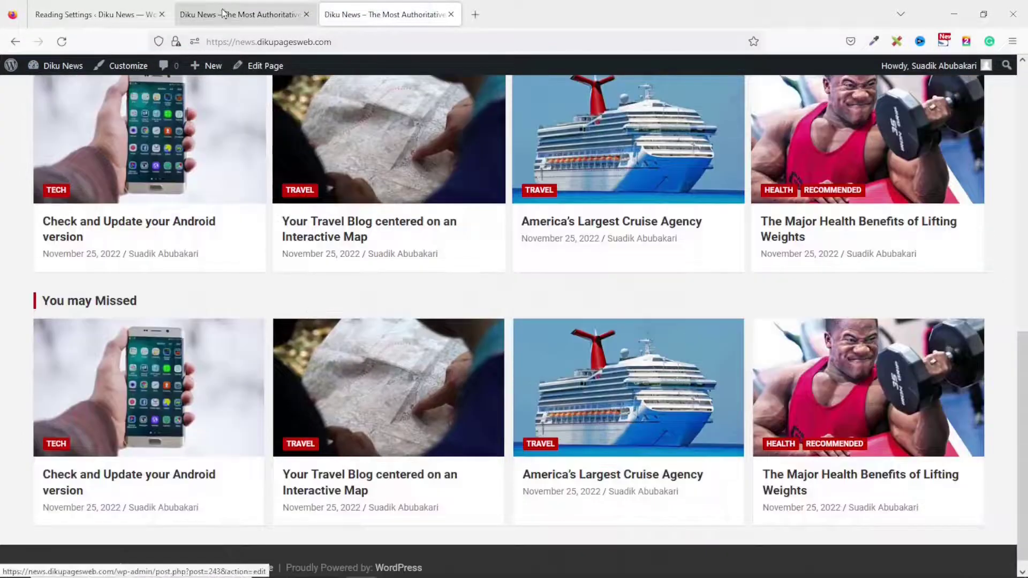
click(224, 13)
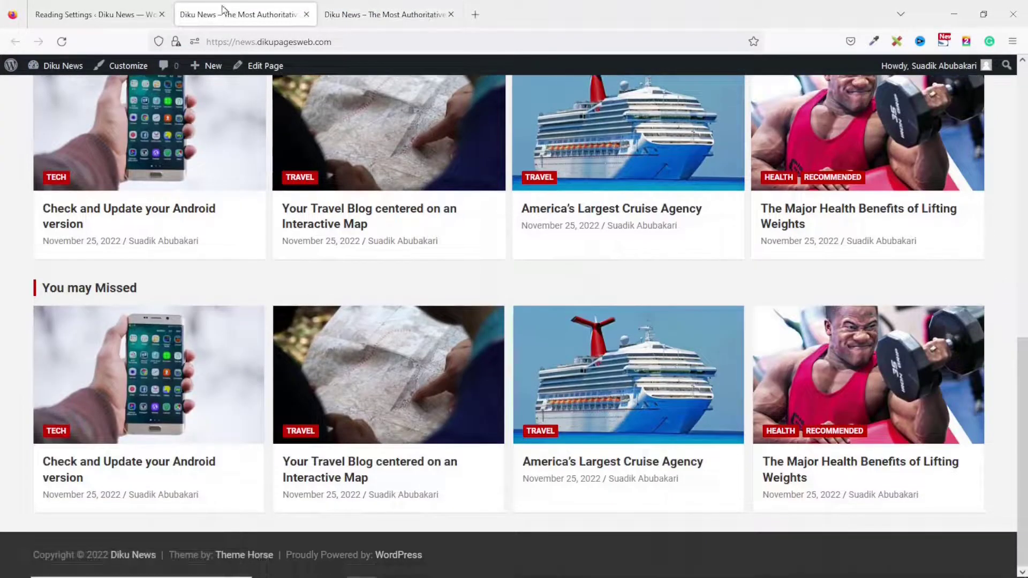
click(348, 16)
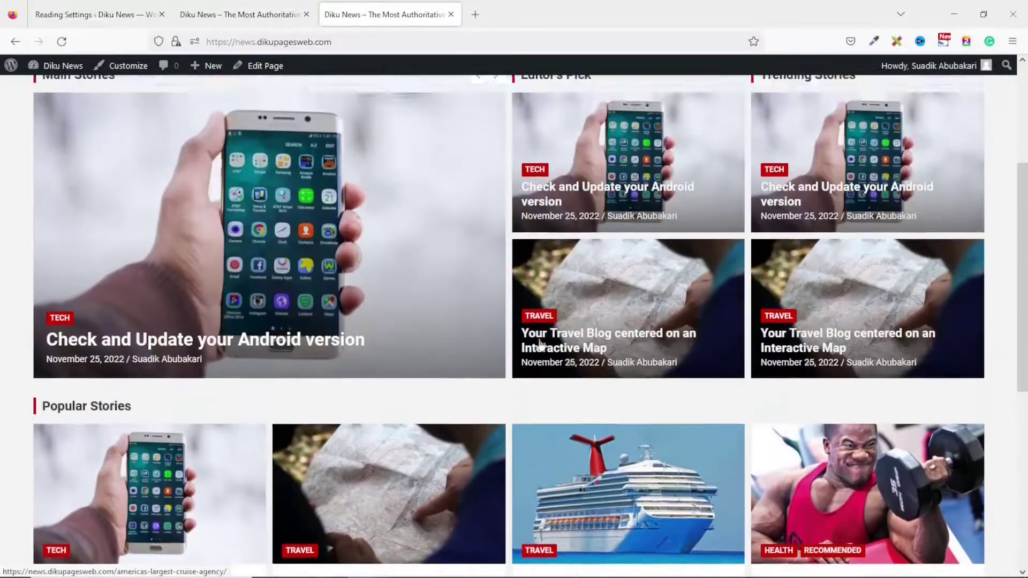
scroll(540, 345, down, 5)
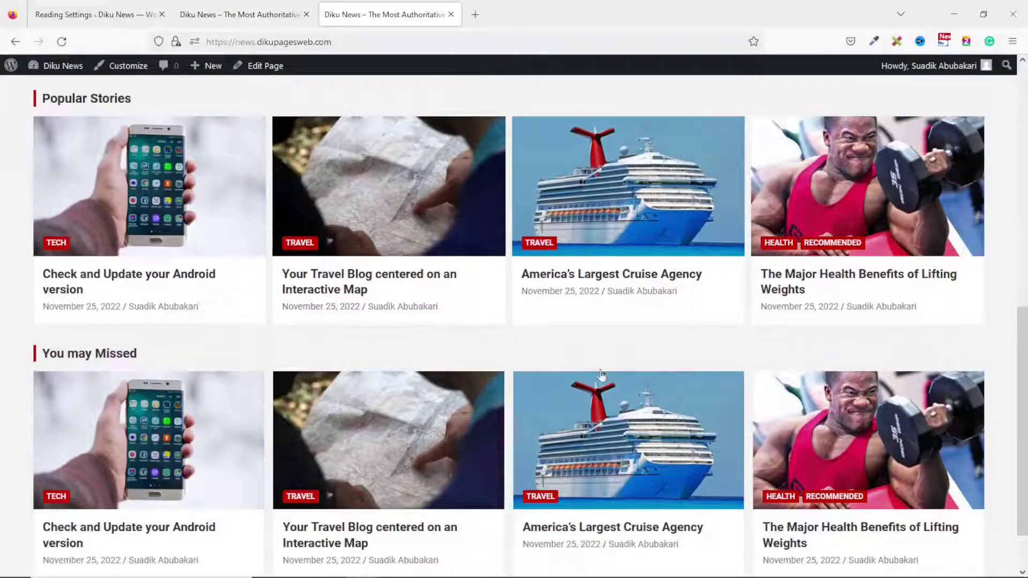
scroll(569, 368, up, 5)
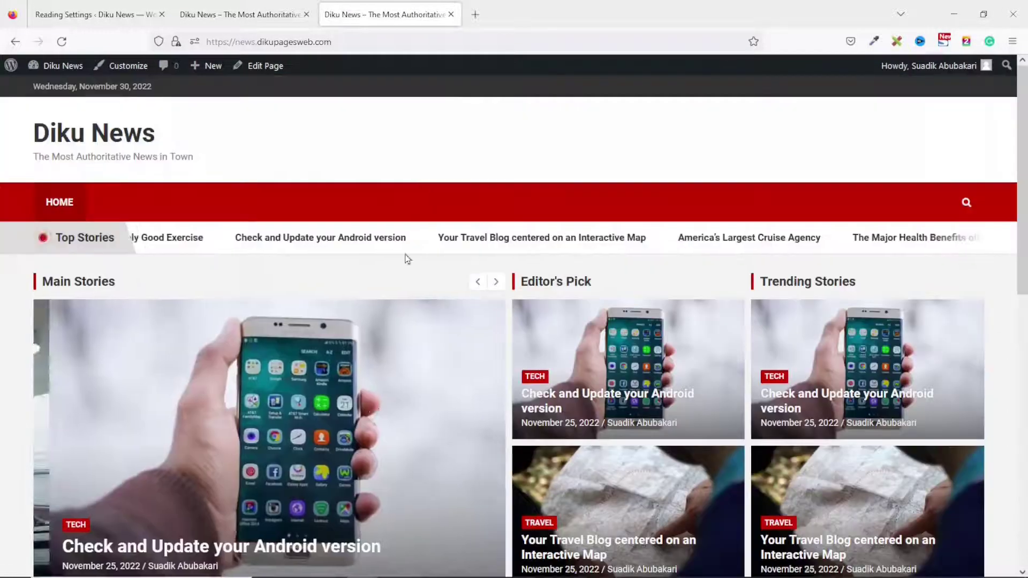
click(451, 15)
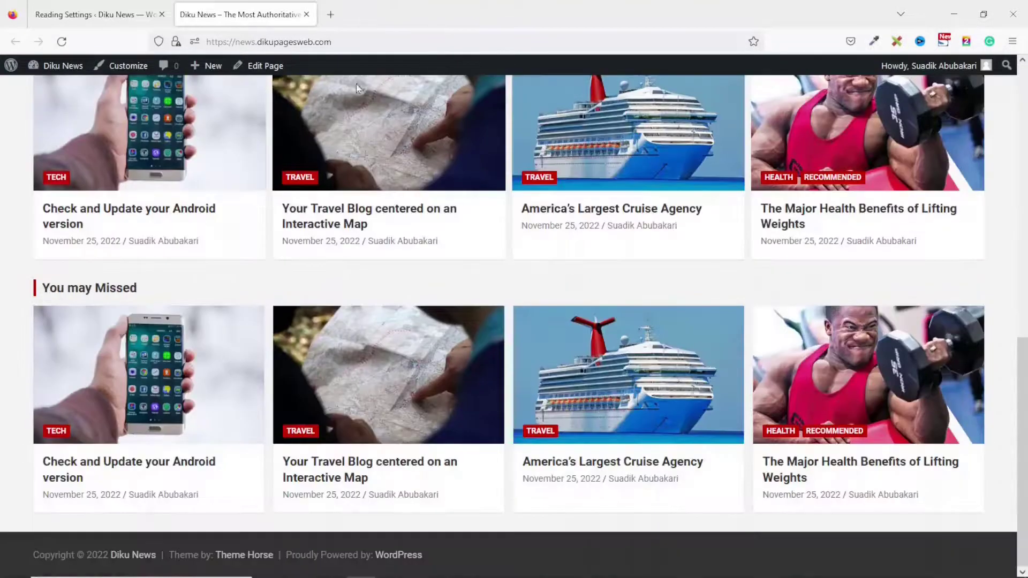
scroll(453, 305, up, 10)
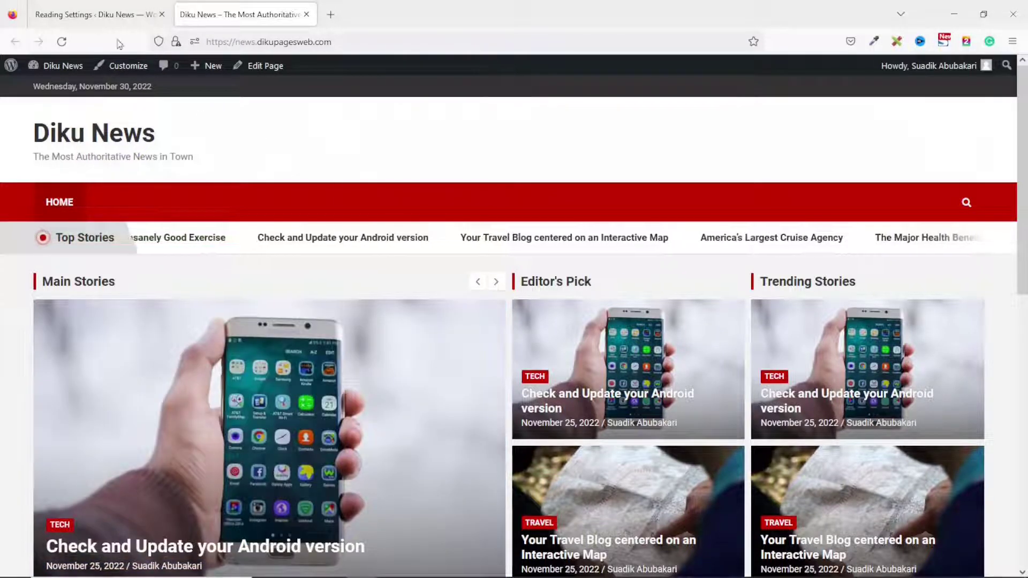
click(91, 16)
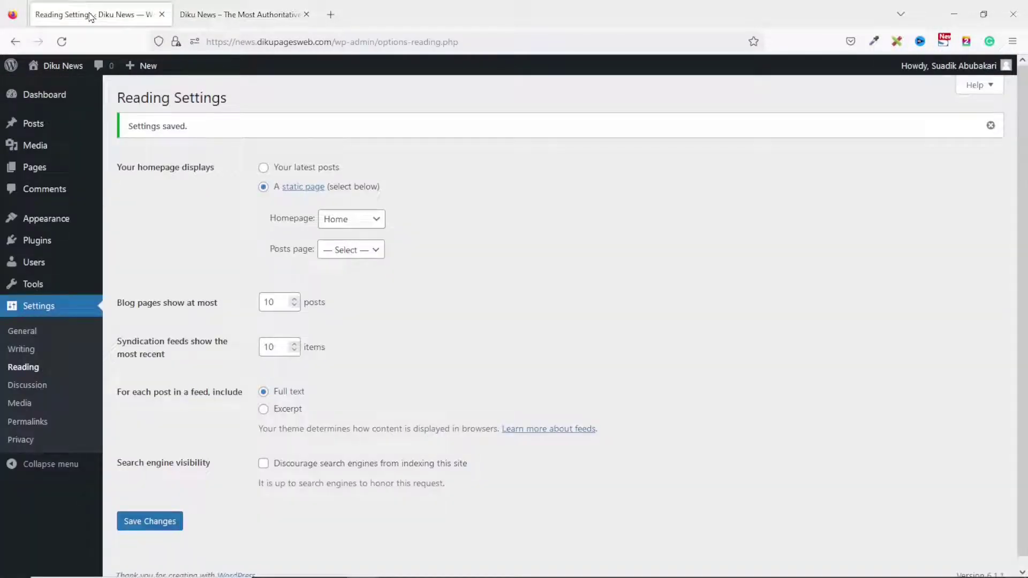
Publish an 'About Us' page with pasted Lorem ipsum paragraphs, then start another blank page.
mouse_move(38, 168)
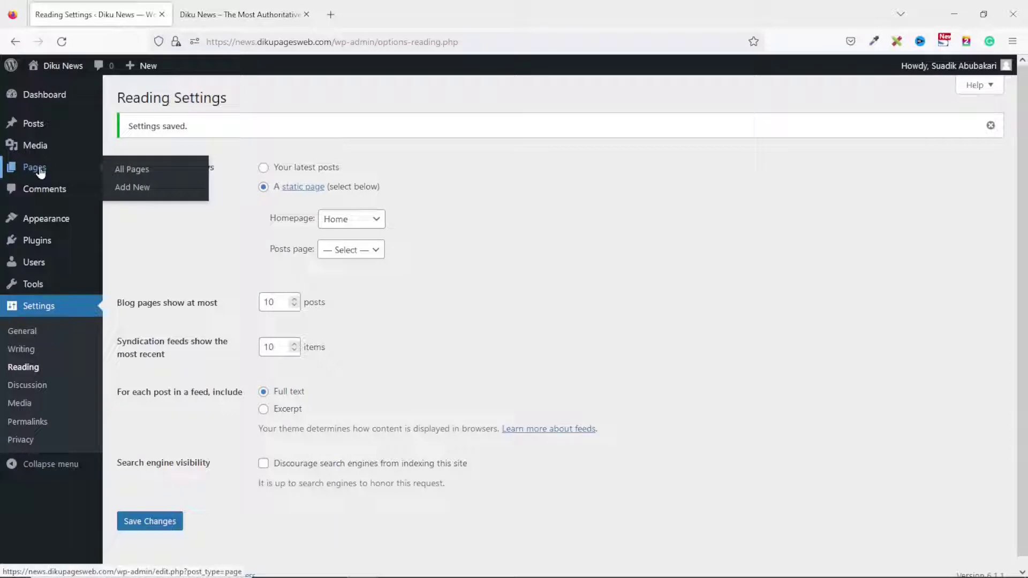
click(143, 193)
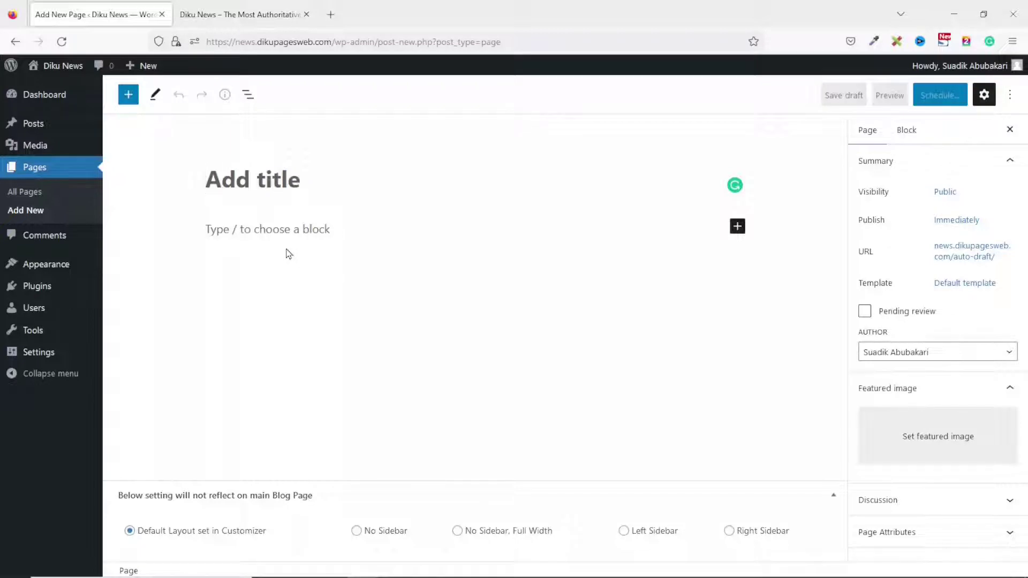
text(About Us)
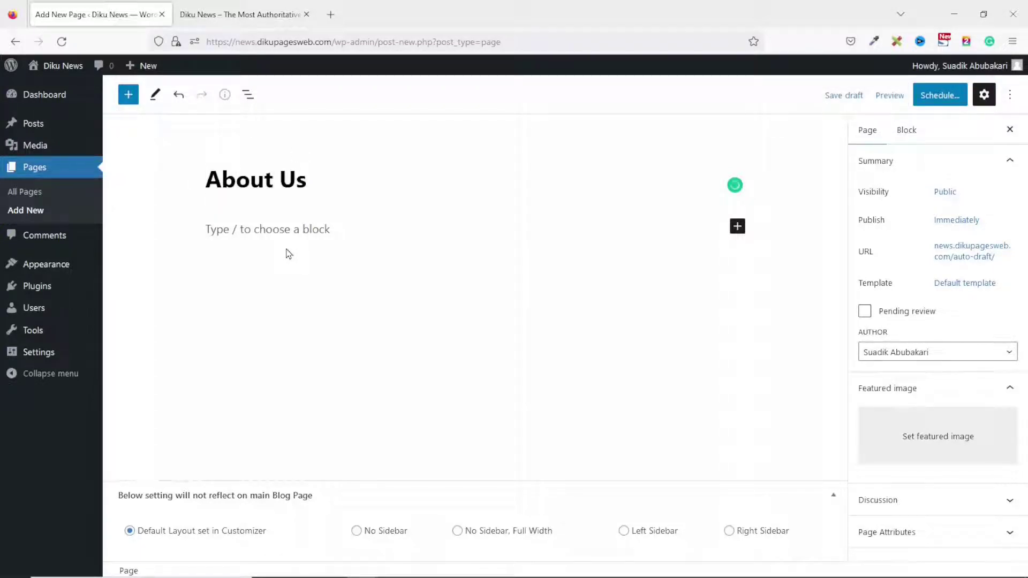
click(251, 233)
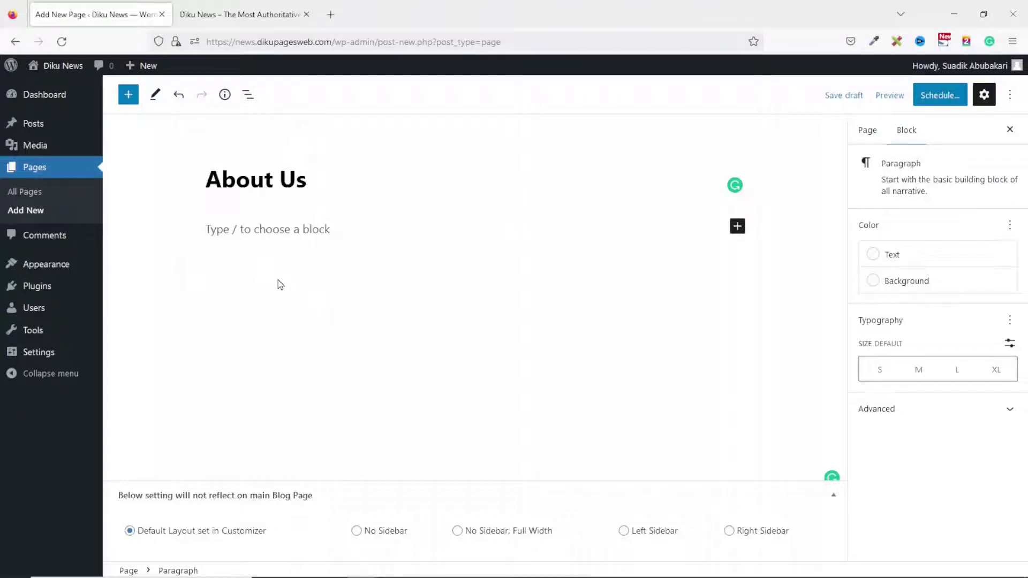
key(ctrl+v)
click(936, 94)
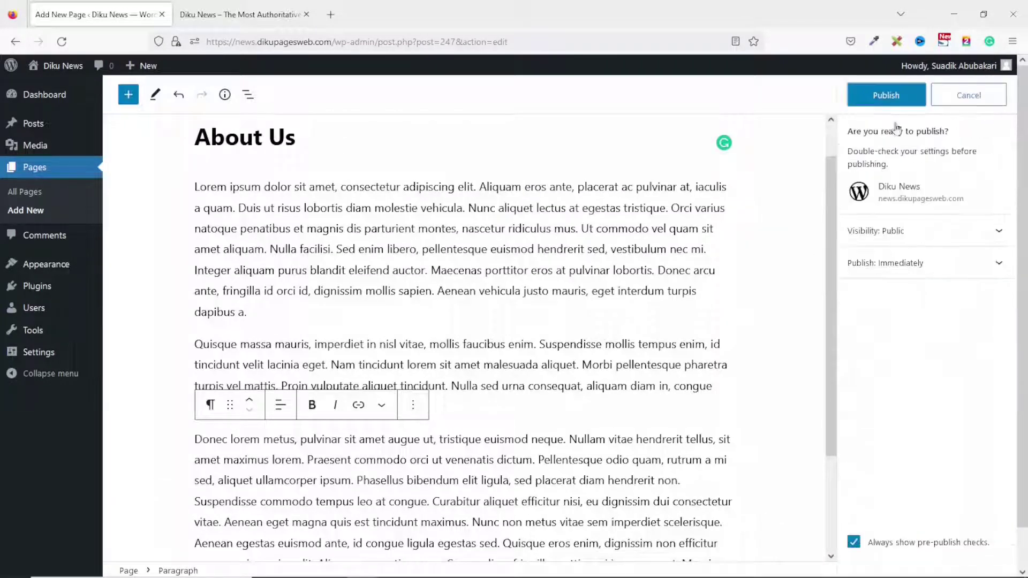
click(886, 94)
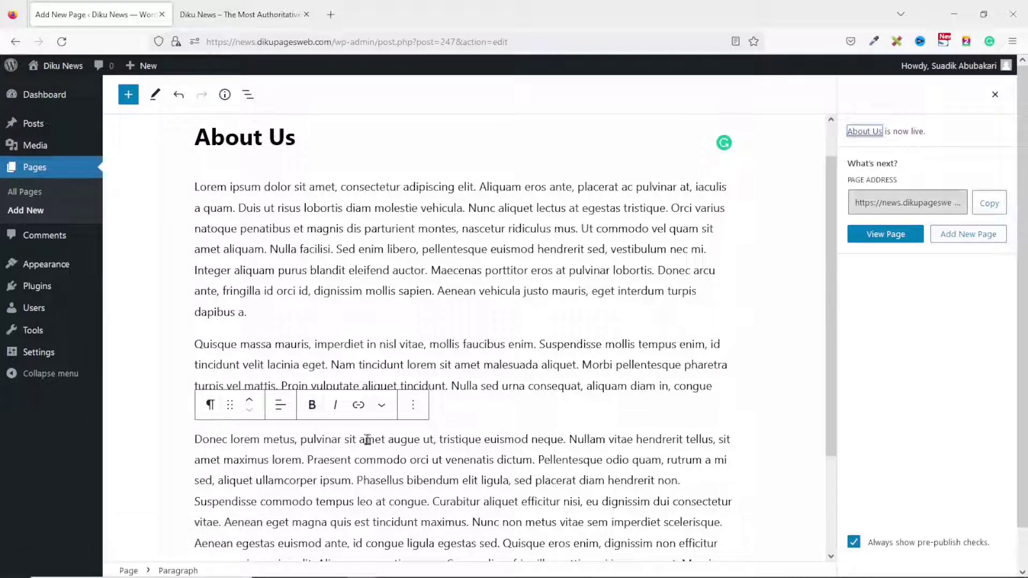
click(26, 210)
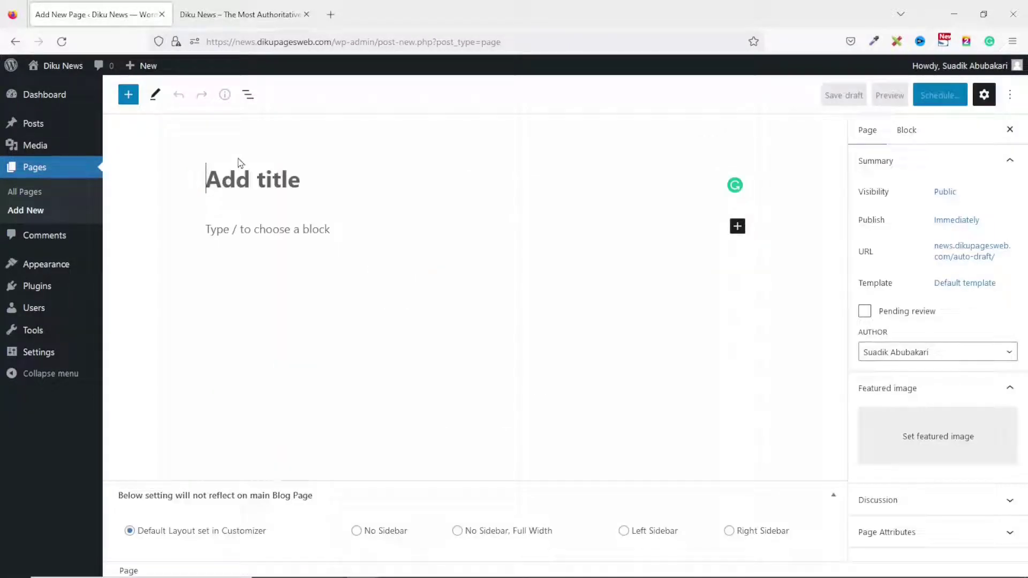
Publish a 'Contact Us' page containing the pasted address and email lines.
text(Contact Us)
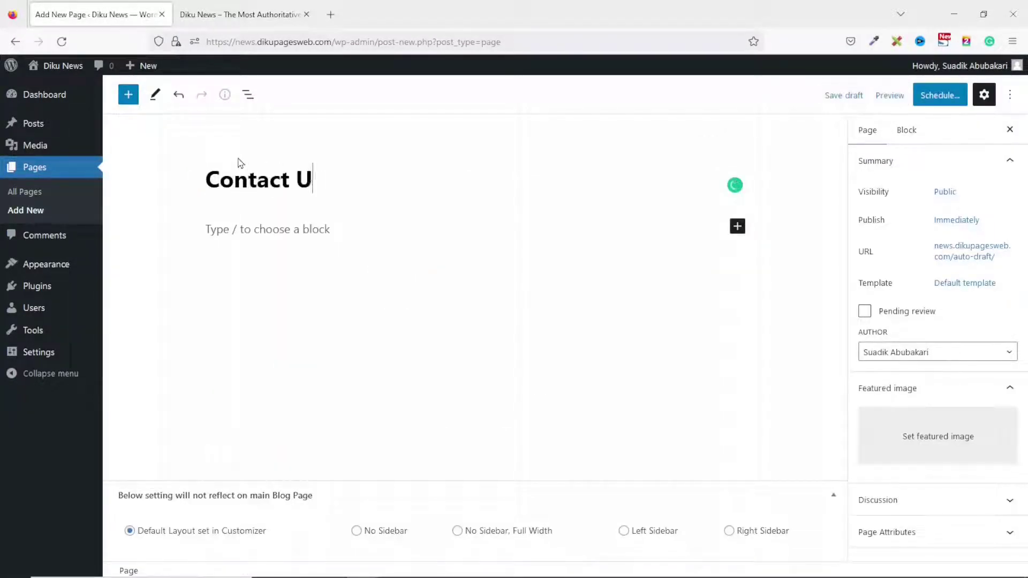
click(285, 229)
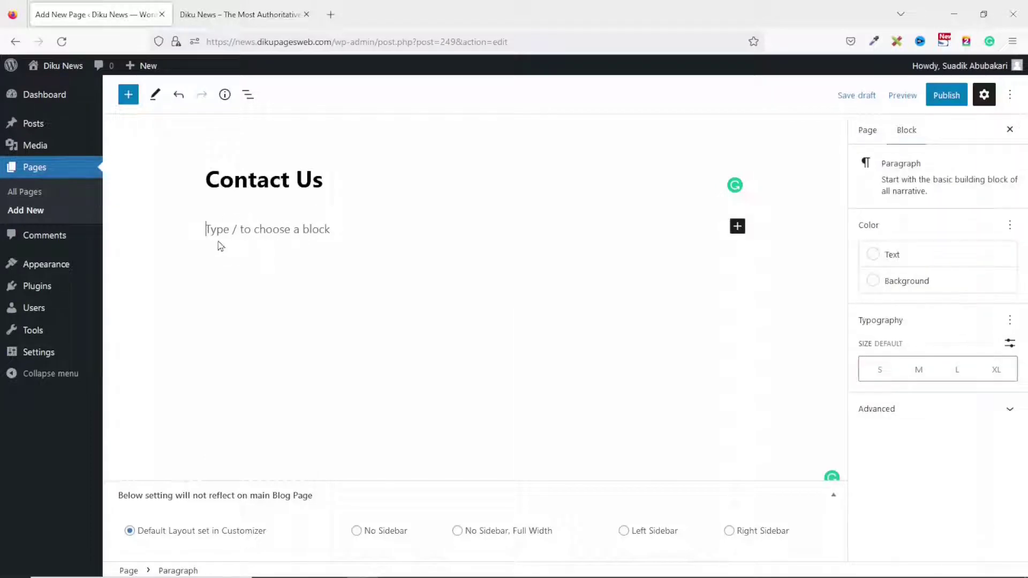
key(ctrl+v)
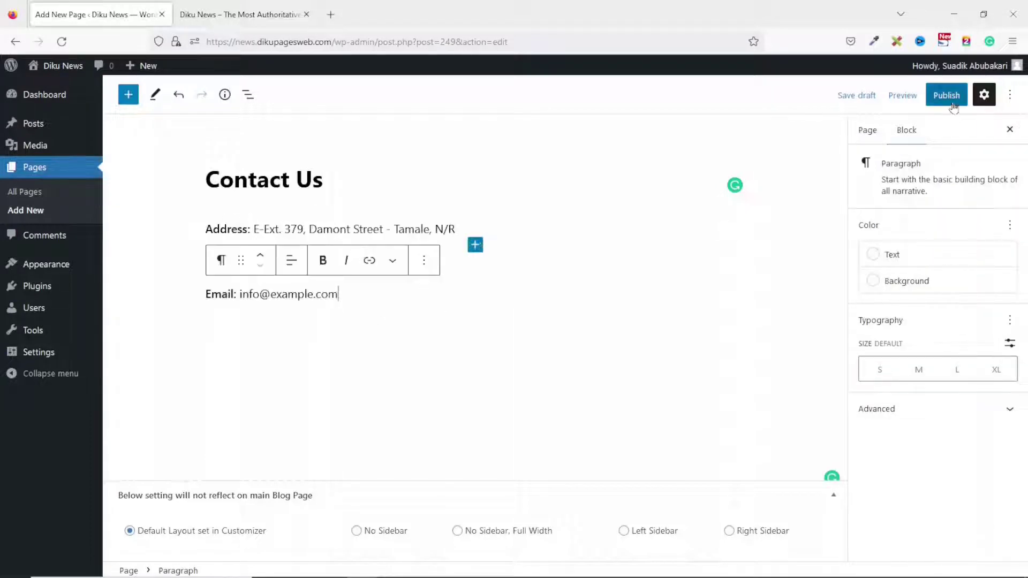
click(947, 95)
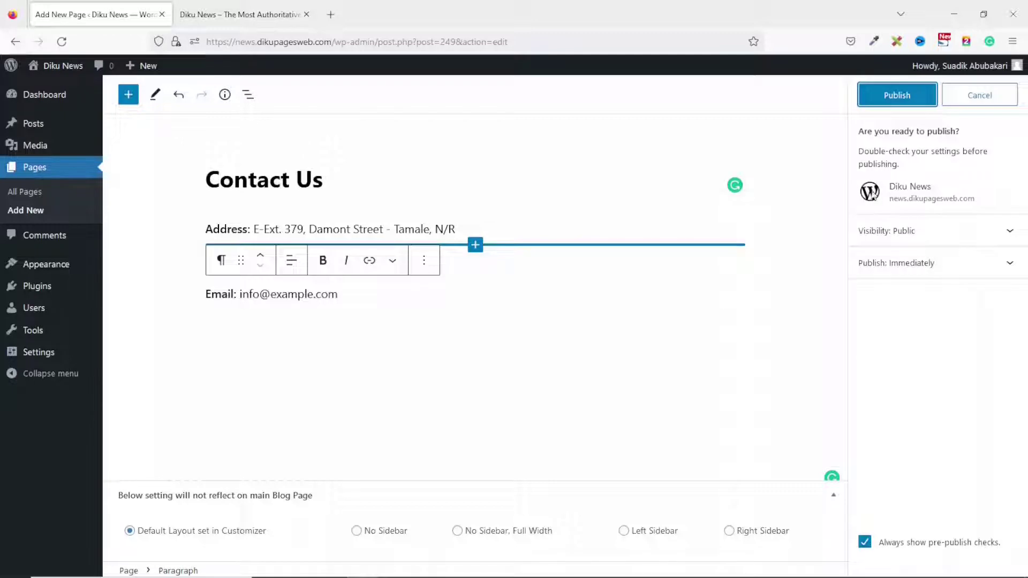
click(900, 99)
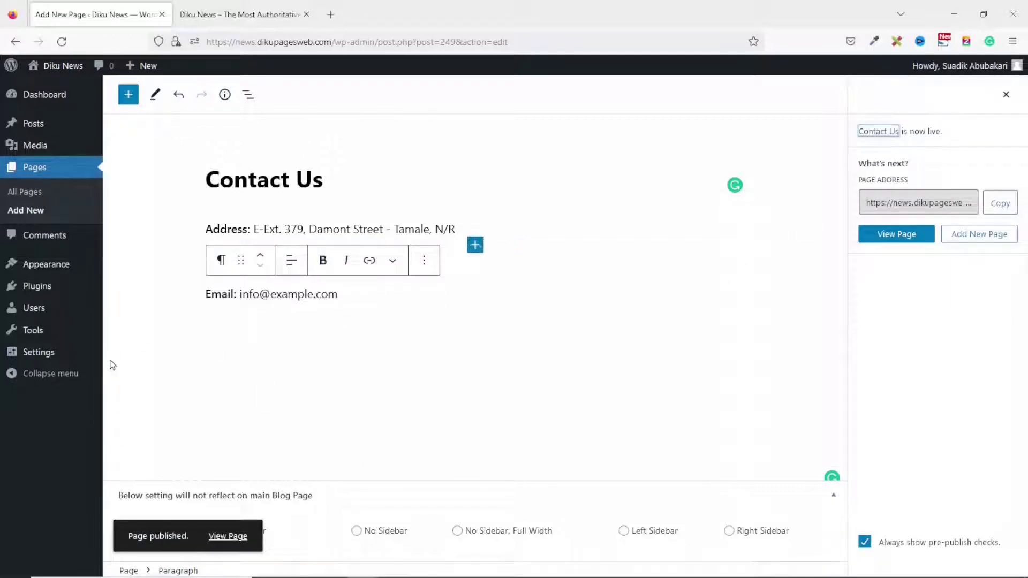
Publish a new 'Terms of Use' page filled with placeholder Lorem ipsum paragraphs.
click(31, 212)
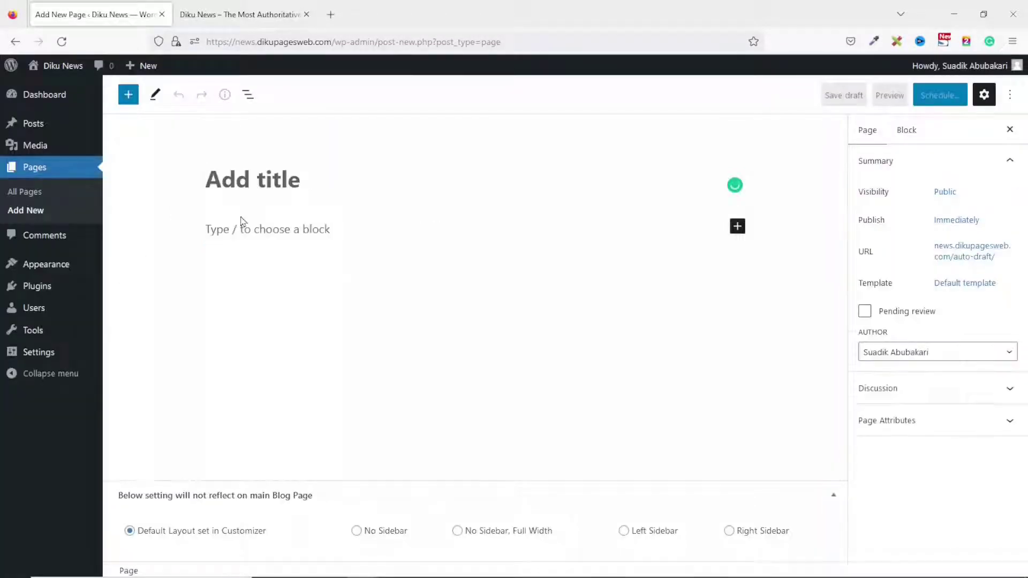
text(Terms of Use)
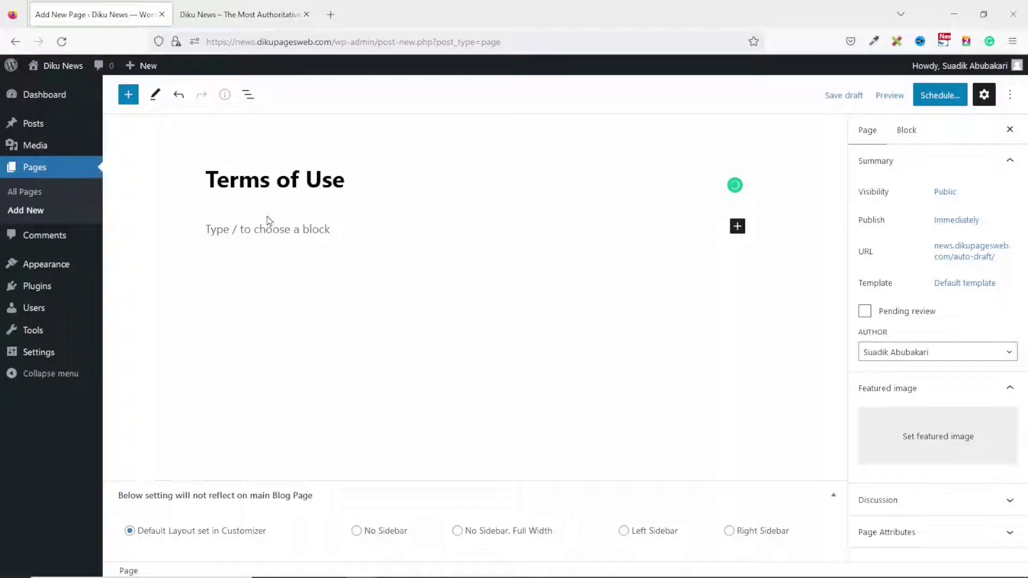
click(241, 228)
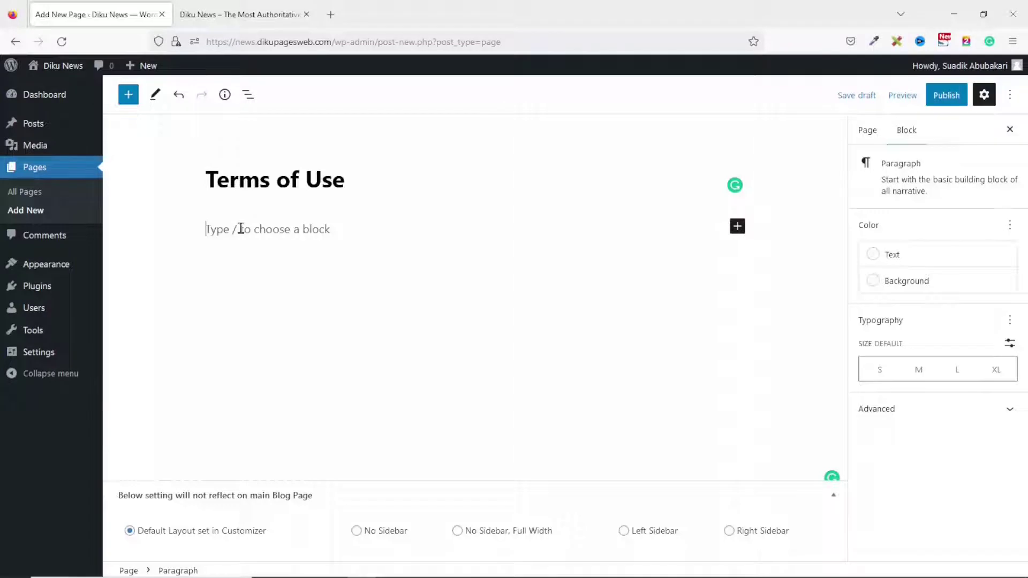
key(ctrl+v)
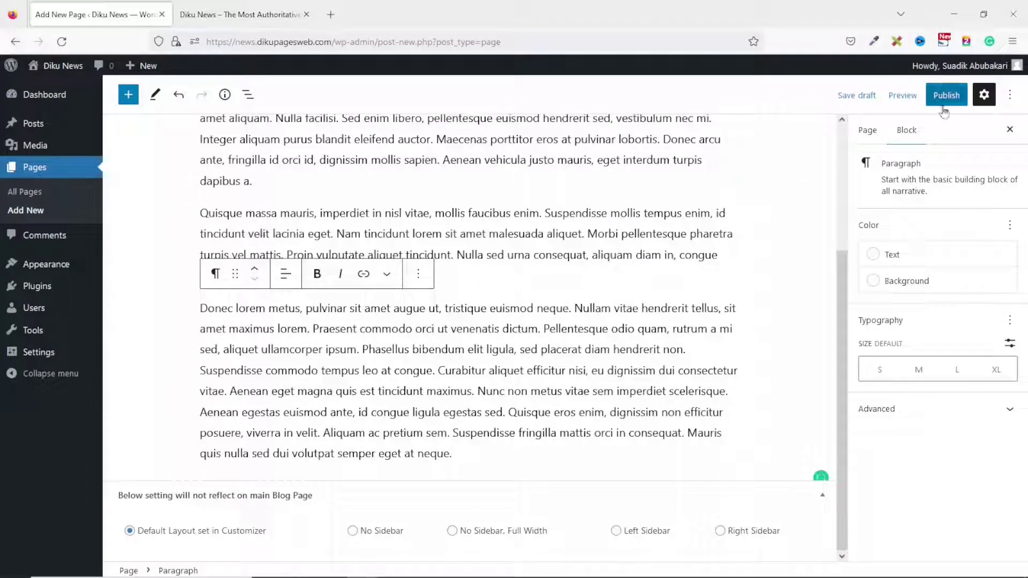
click(946, 95)
click(904, 97)
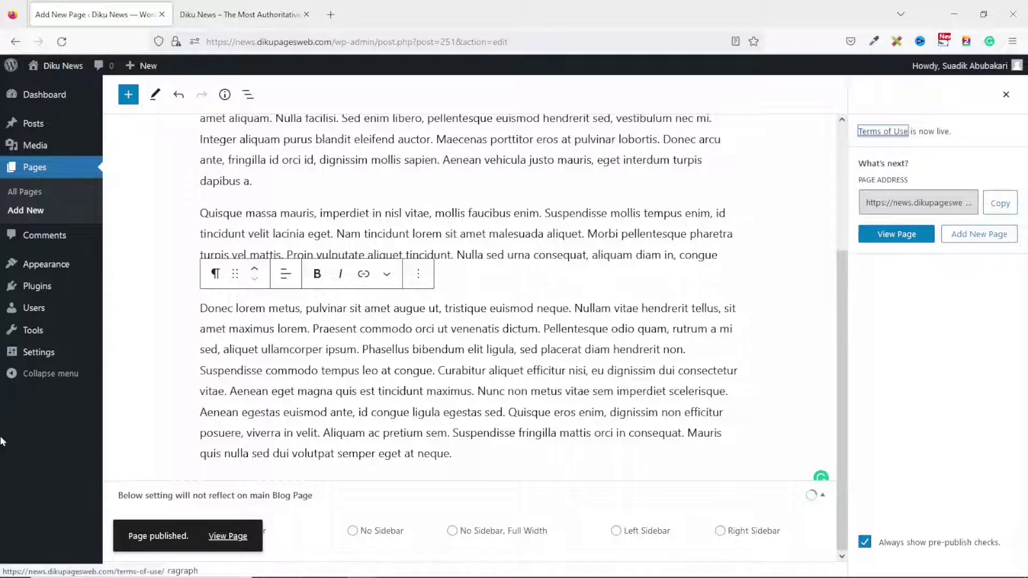
Publish a new 'Privacy Policy' page with placeholder Lorem ipsum paragraphs.
click(36, 218)
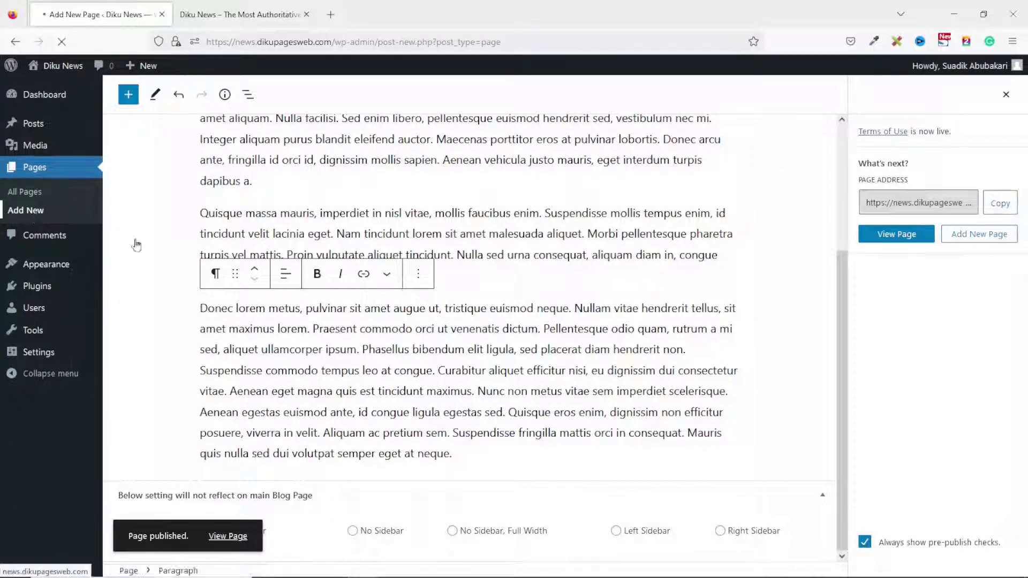
text(Privacy Policy)
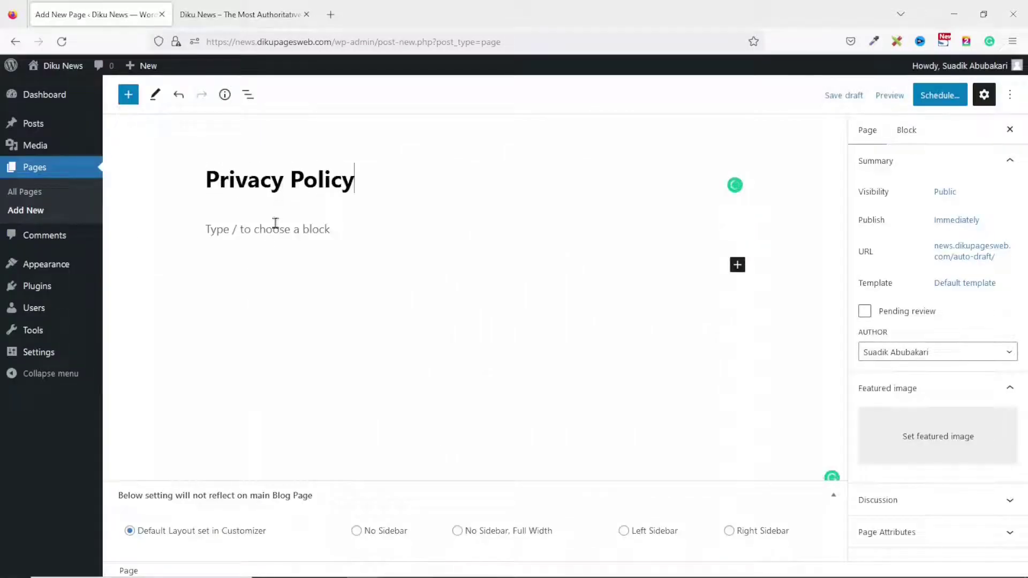
click(275, 225)
key(ctrl+v)
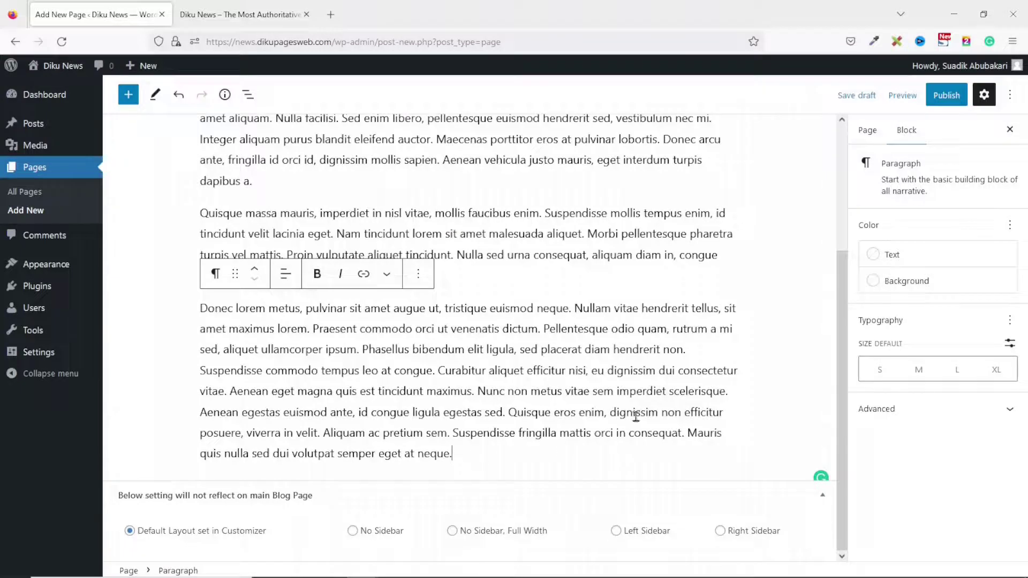
click(948, 96)
click(905, 98)
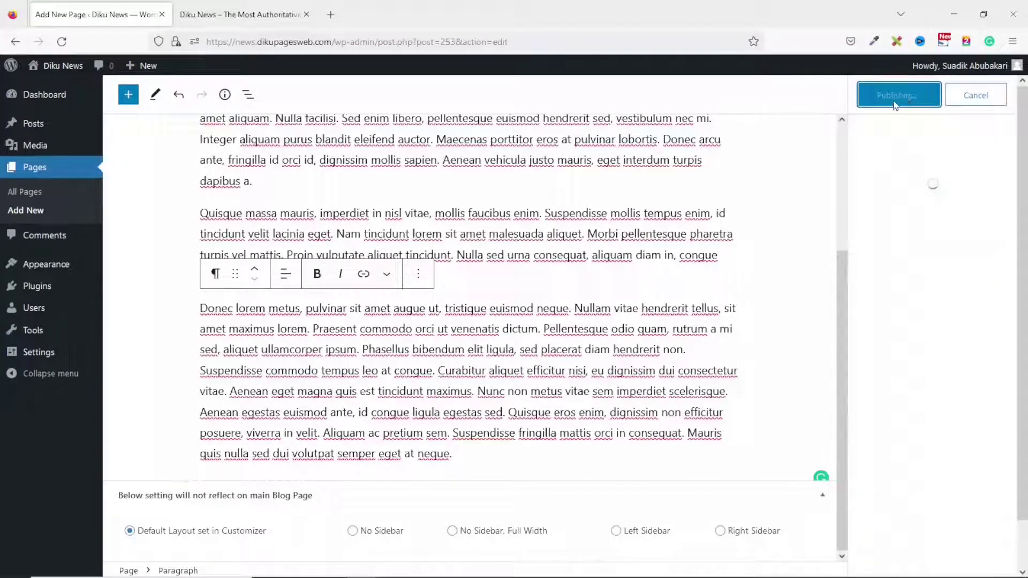
Publish a new 'Advertising' page with placeholder Lorem ipsum paragraphs.
click(31, 213)
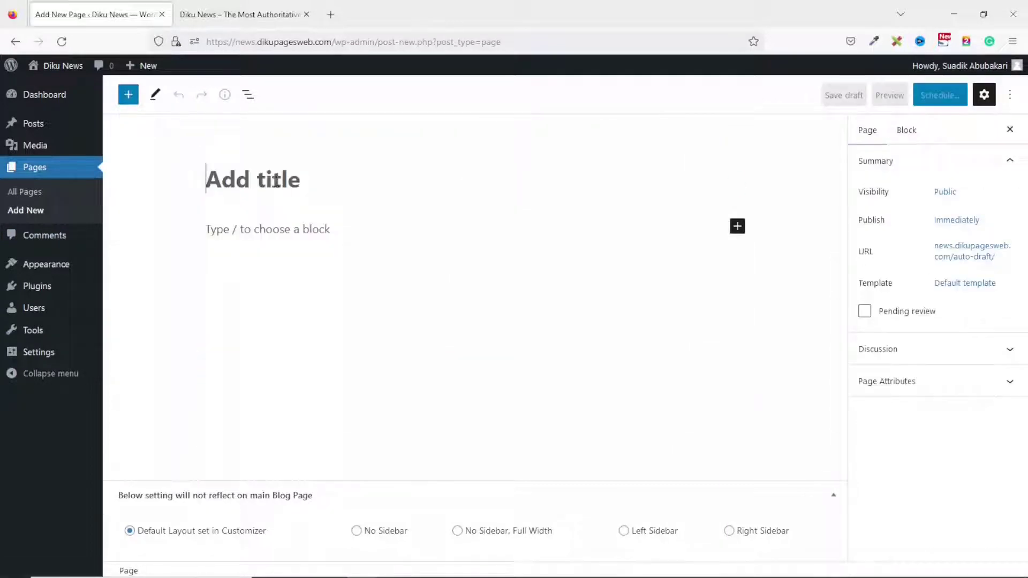
text(Advertising)
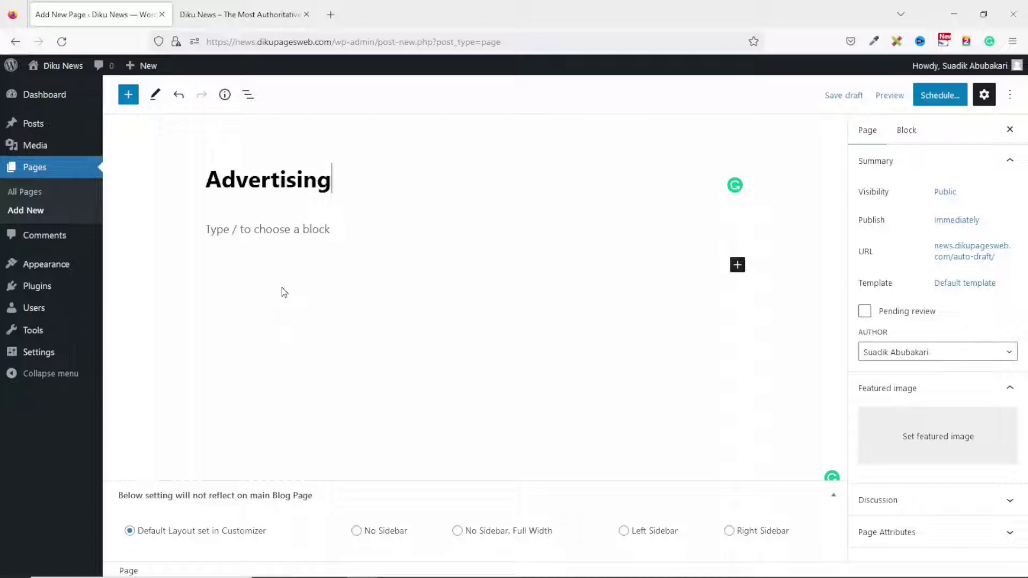
click(269, 229)
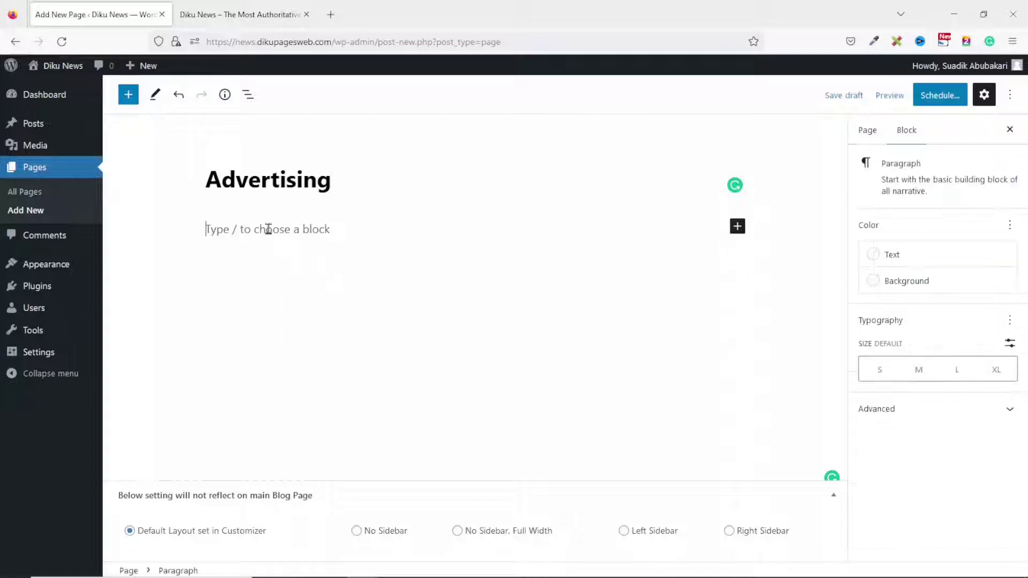
key(ctrl+v)
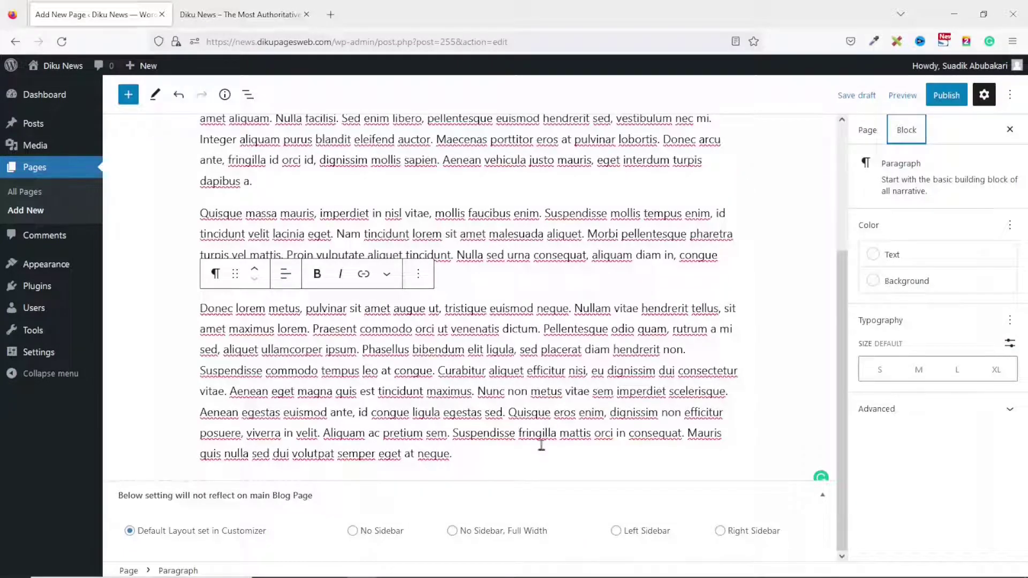
click(946, 95)
click(899, 95)
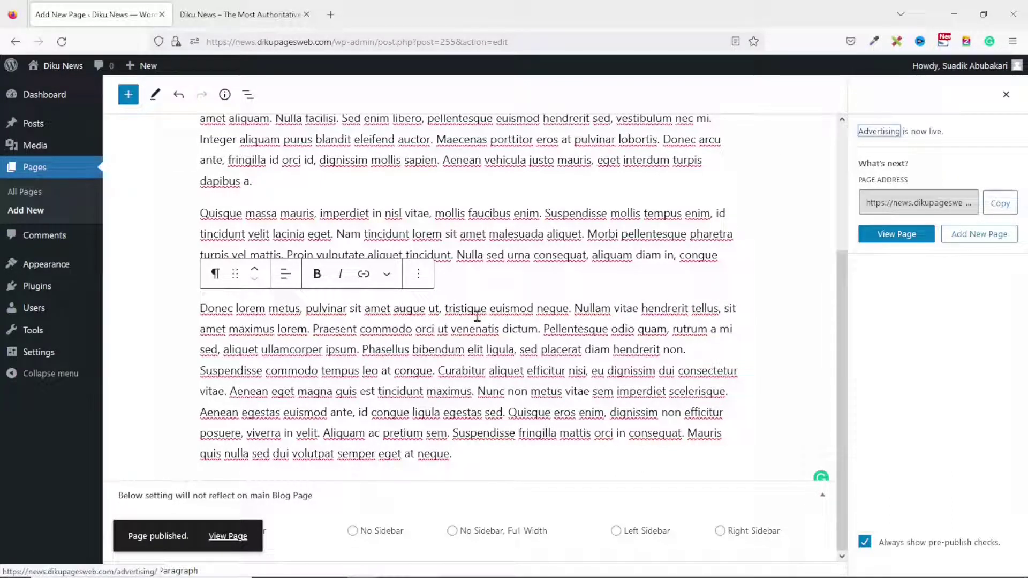
click(30, 192)
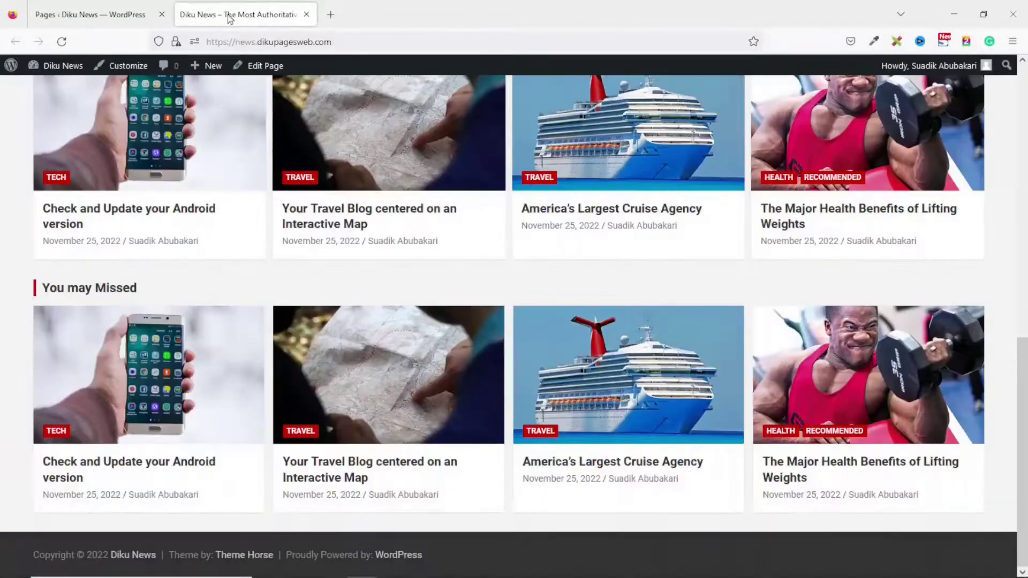
Check the live site, then return to the admin Pages list of six published pages.
click(236, 17)
scroll(470, 338, up, 10)
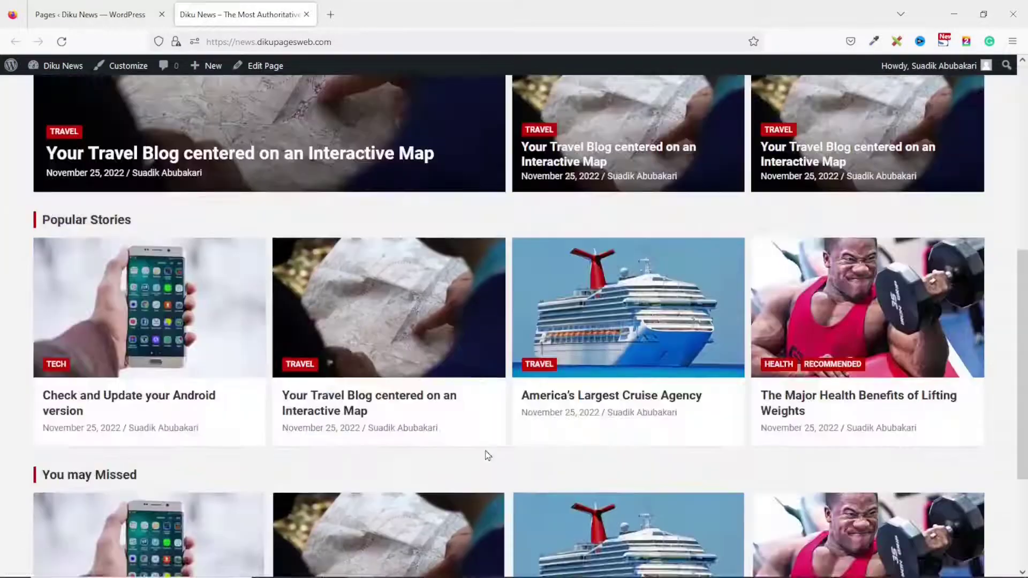
scroll(485, 453, up, 7)
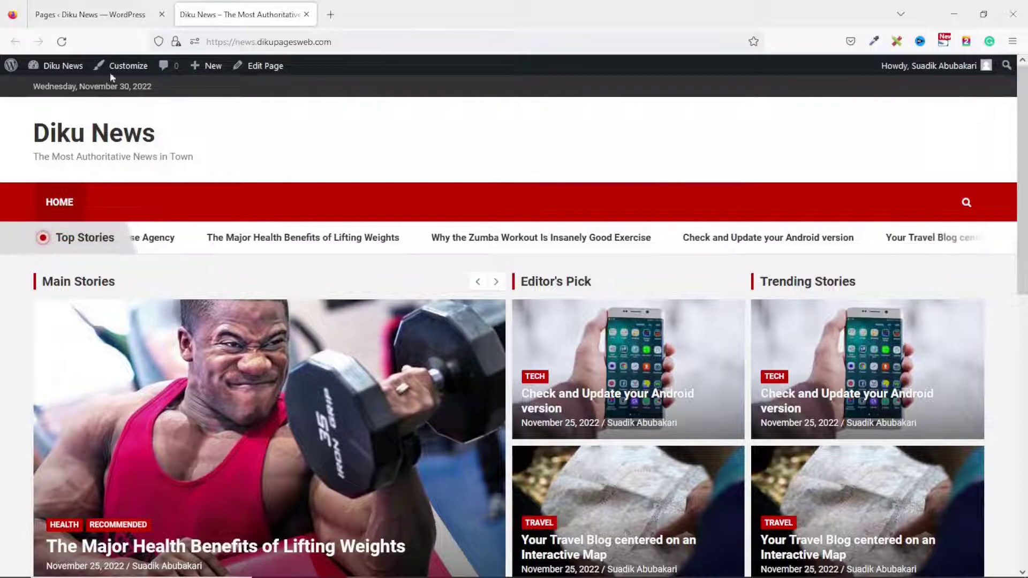
click(83, 16)
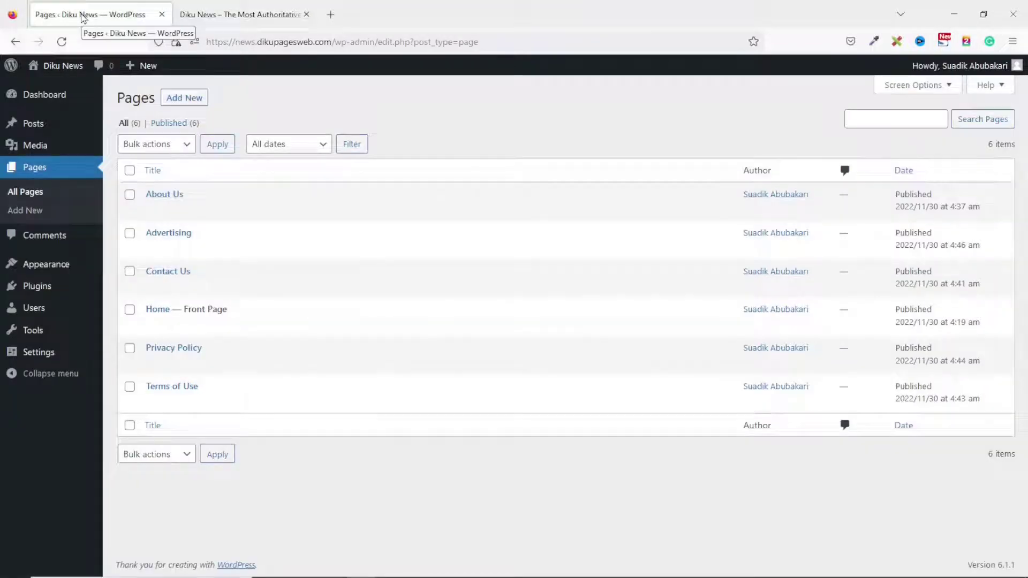
mouse_move(65, 267)
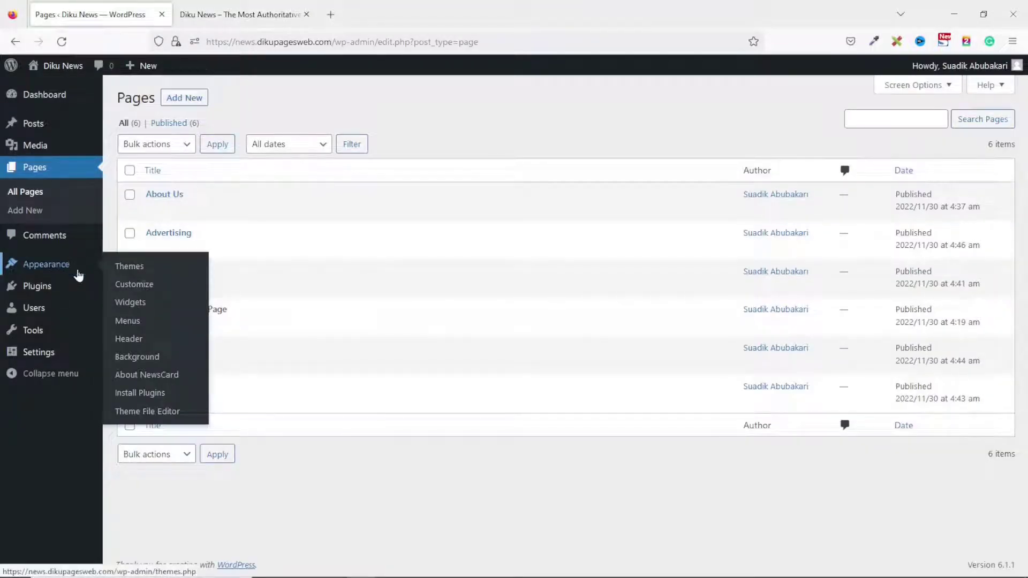
Create a new navigation menu named 'Main Menu'.
click(132, 322)
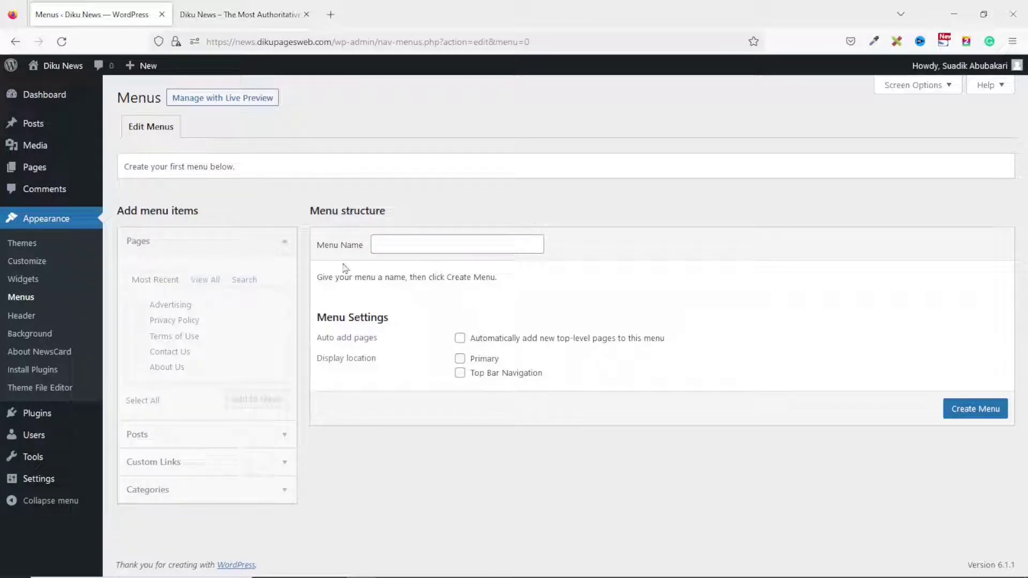
click(406, 243)
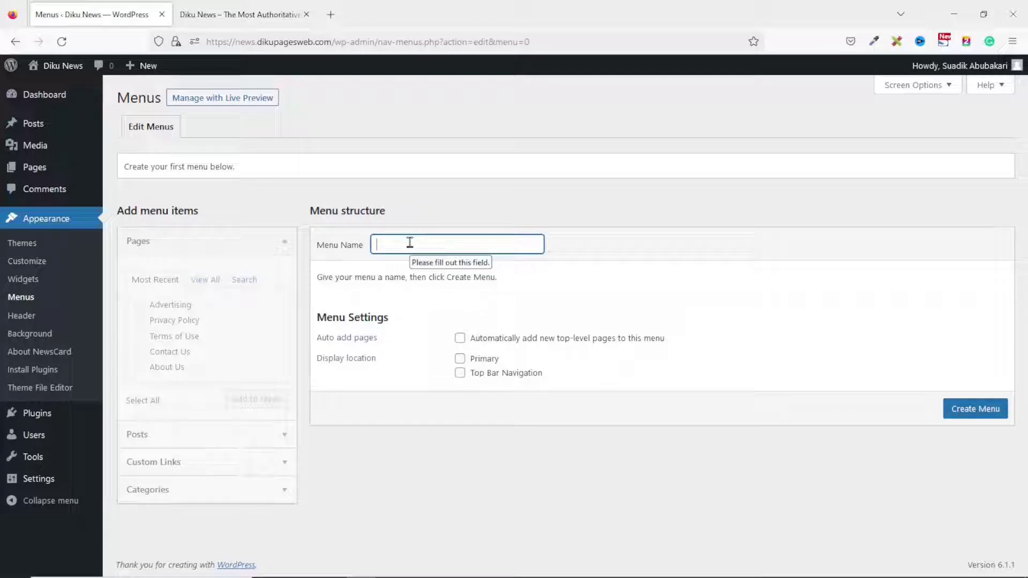
text(Main Menu)
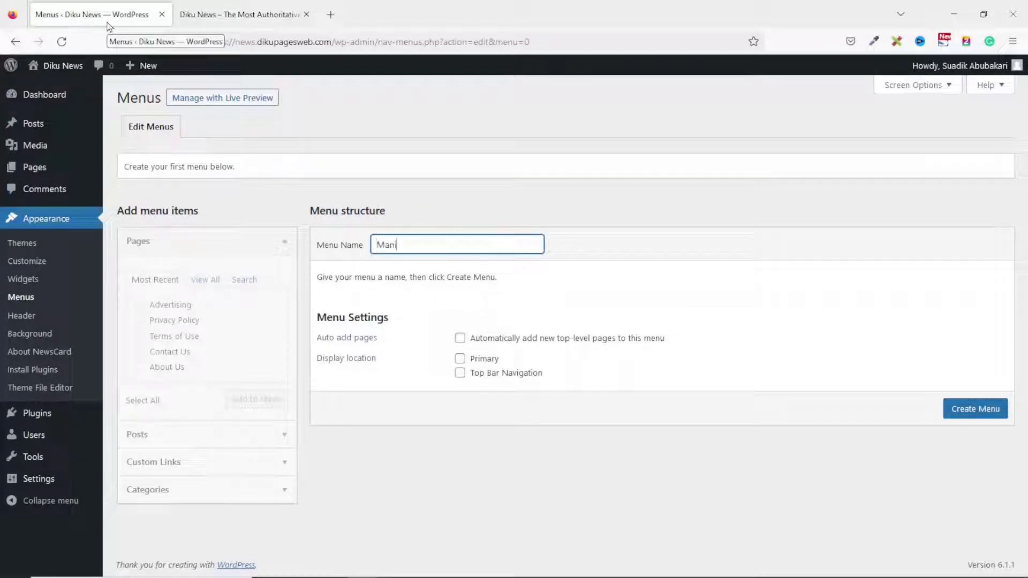
click(975, 414)
click(976, 417)
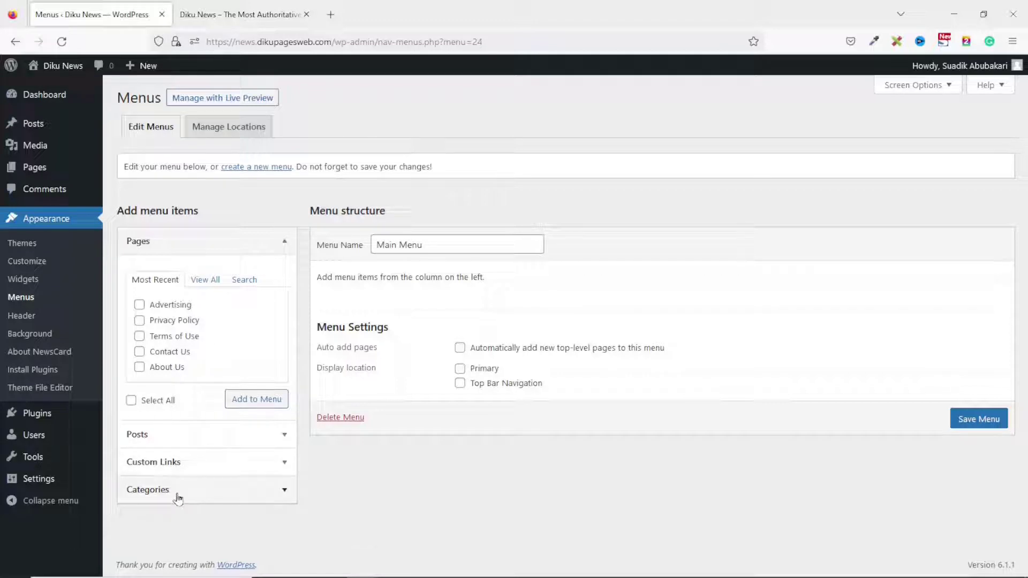
Select all ten categories, Sports through Politics, for the Main Menu.
click(177, 496)
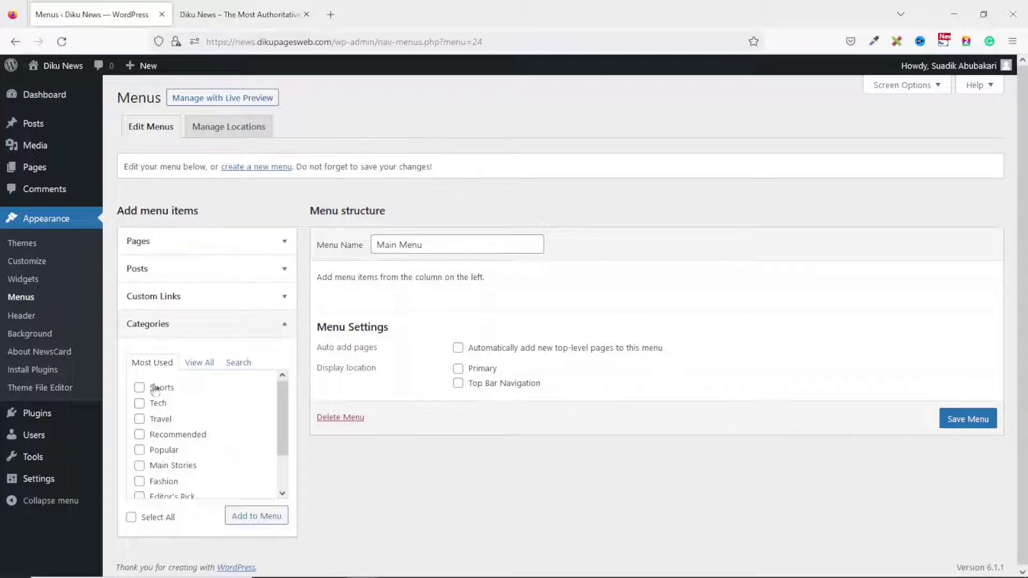
scroll(155, 405, down, 2)
scroll(154, 405, up, 2)
click(152, 361)
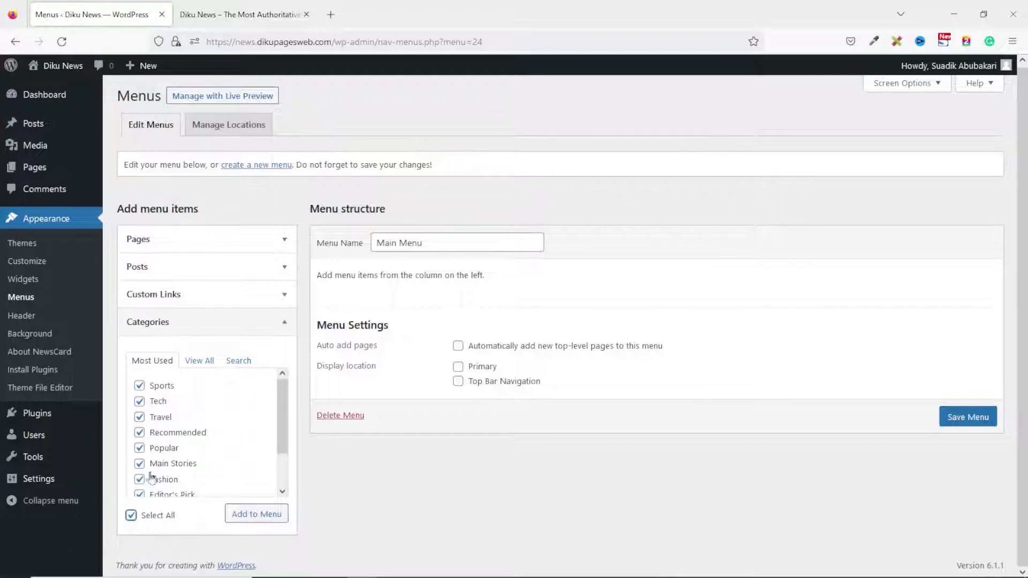
scroll(179, 412, down, 2)
scroll(179, 412, up, 2)
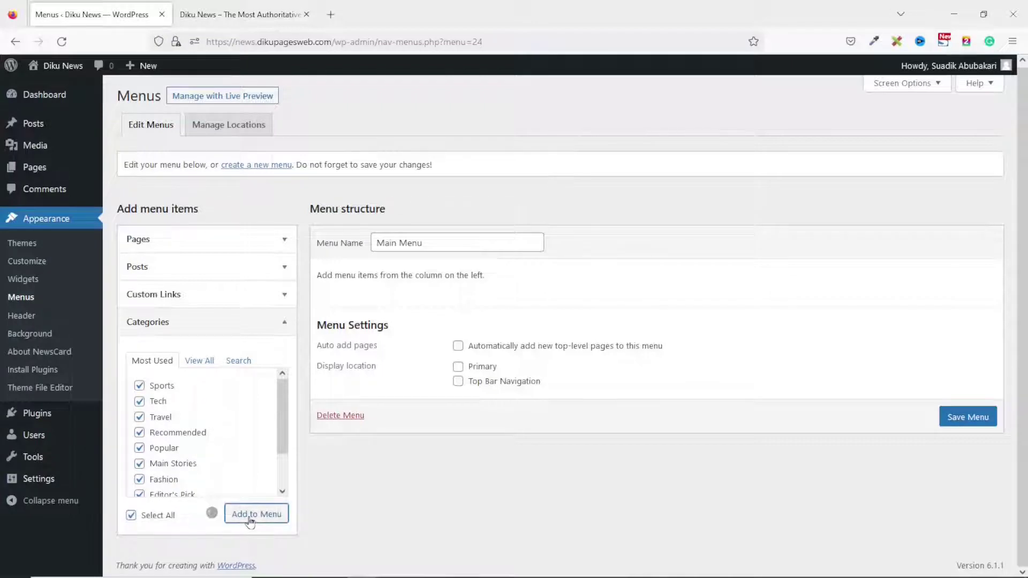
scroll(434, 338, down, 6)
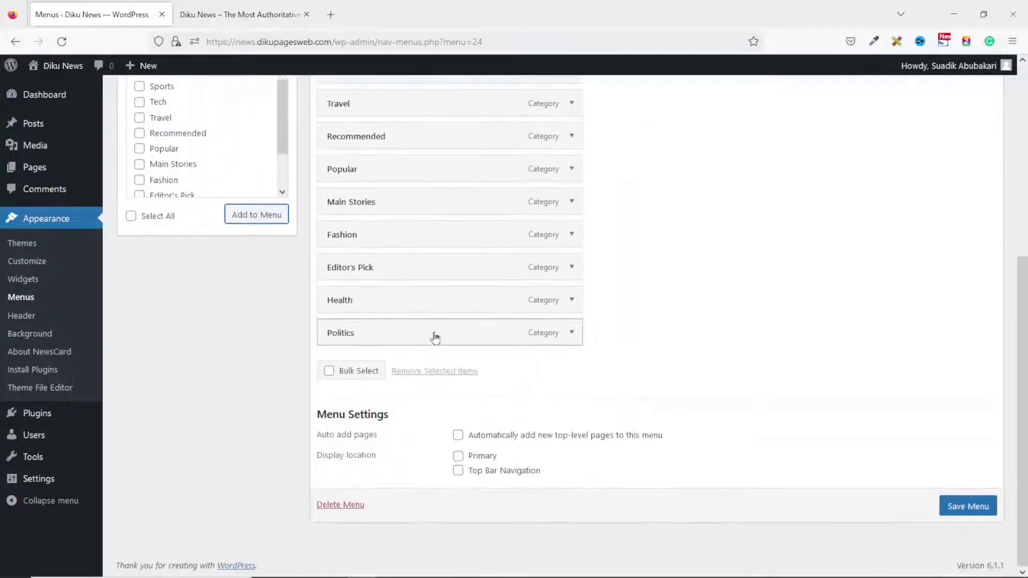
scroll(434, 338, up, 5)
scroll(435, 337, down, 3)
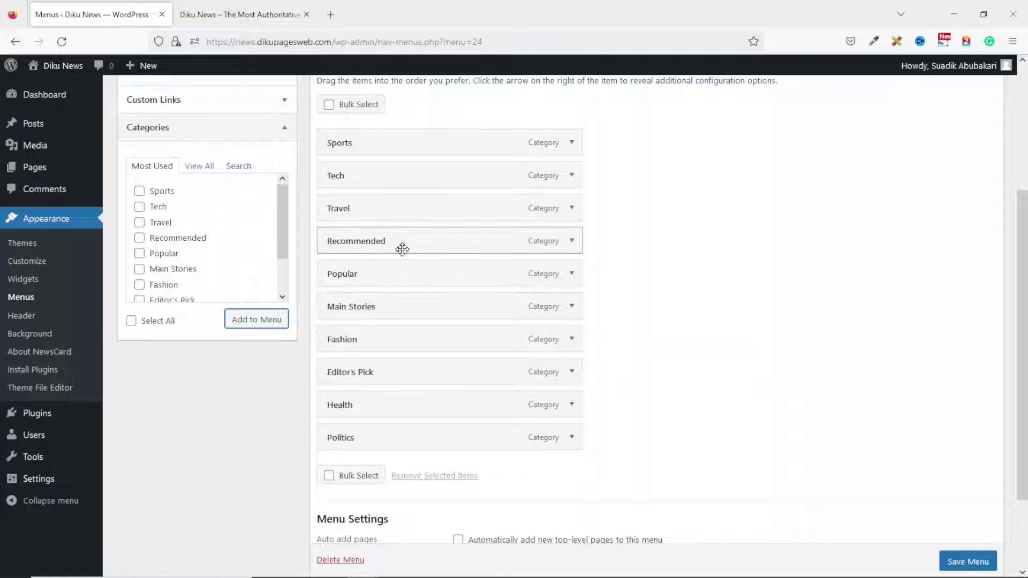
Remove the Recommended and Popular items from the Main Menu.
click(572, 241)
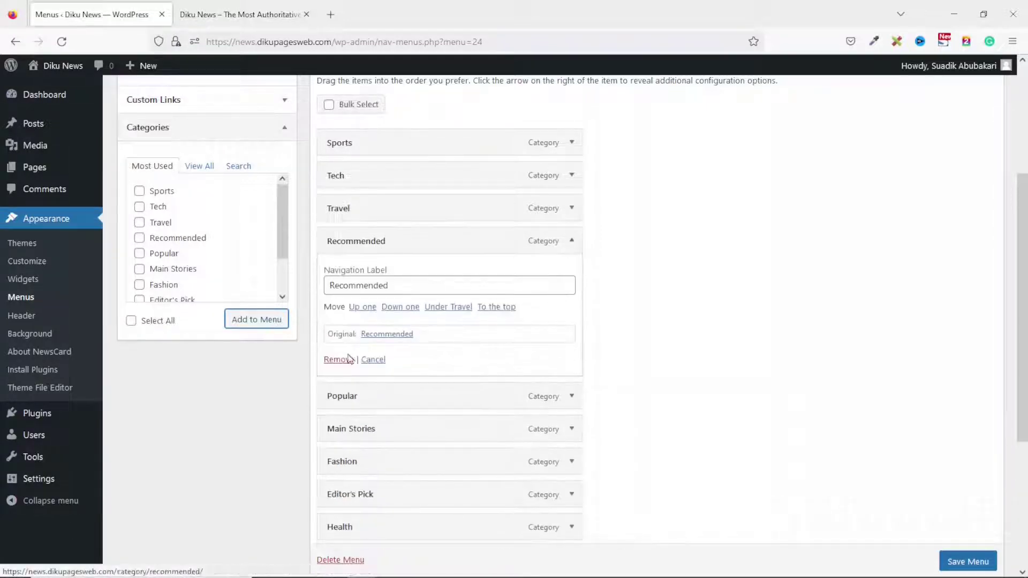
click(338, 360)
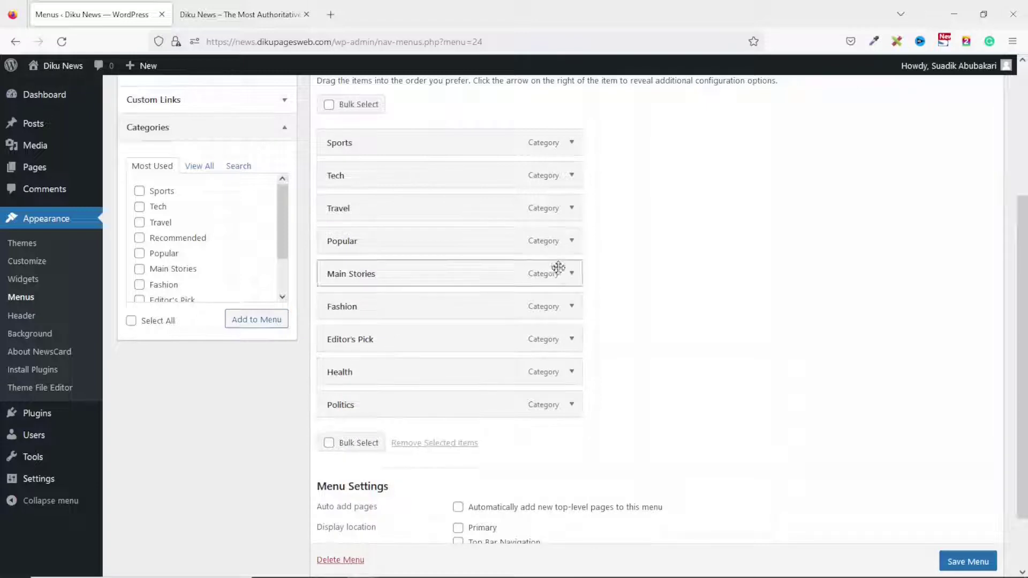
click(572, 241)
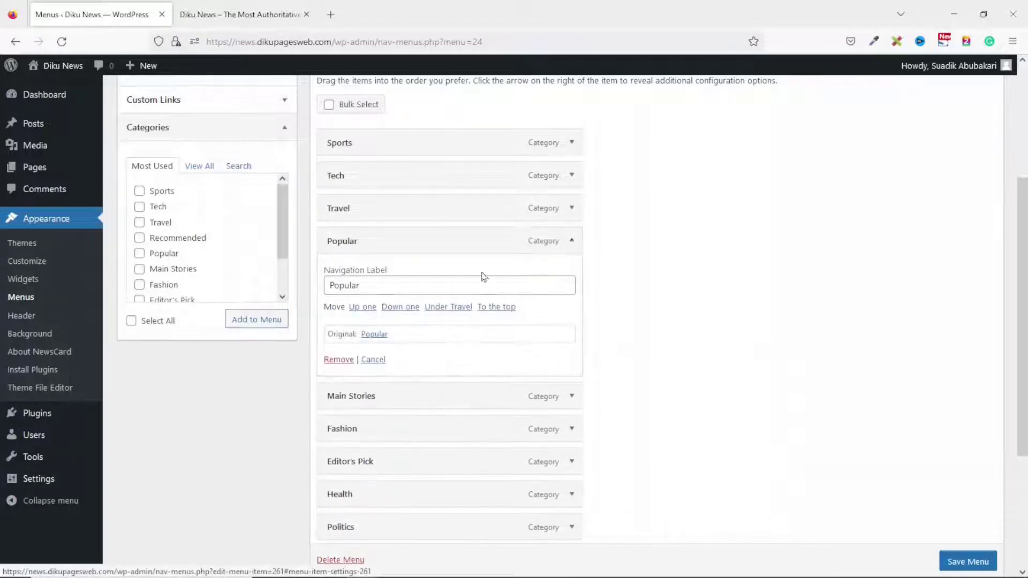
click(338, 360)
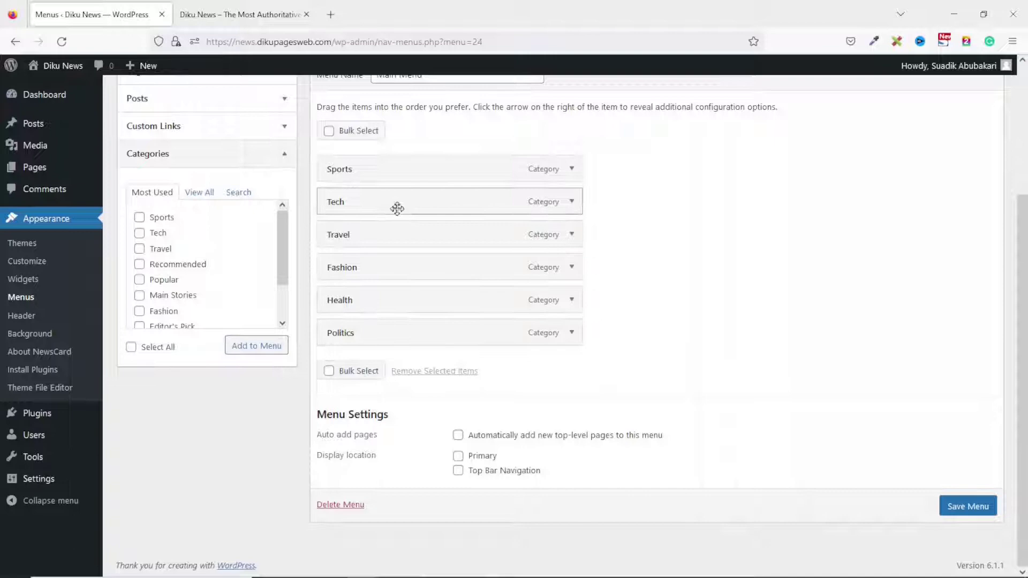
Save the trimmed Main Menu and reload the live Diku News site.
click(968, 506)
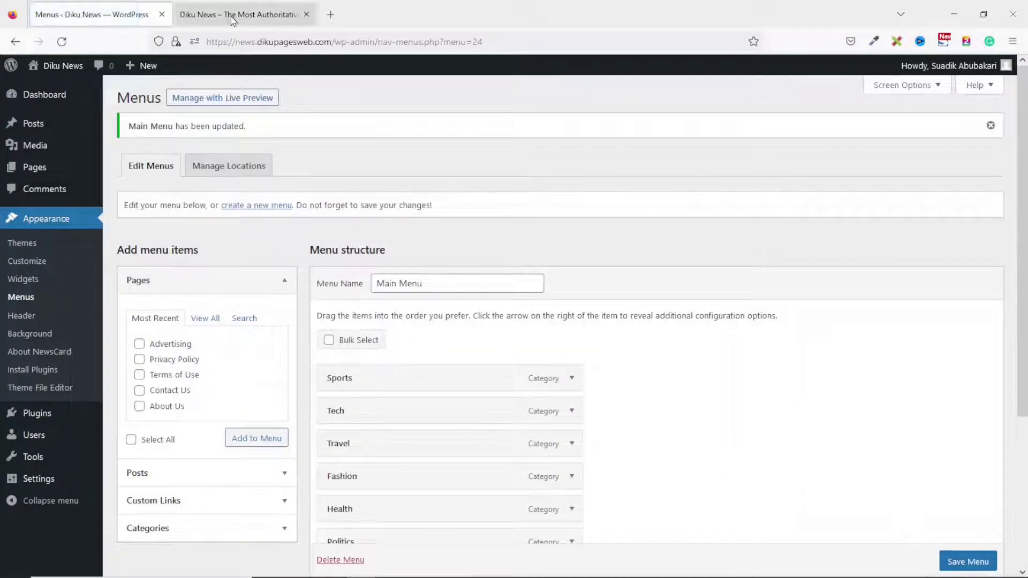
click(229, 16)
click(62, 42)
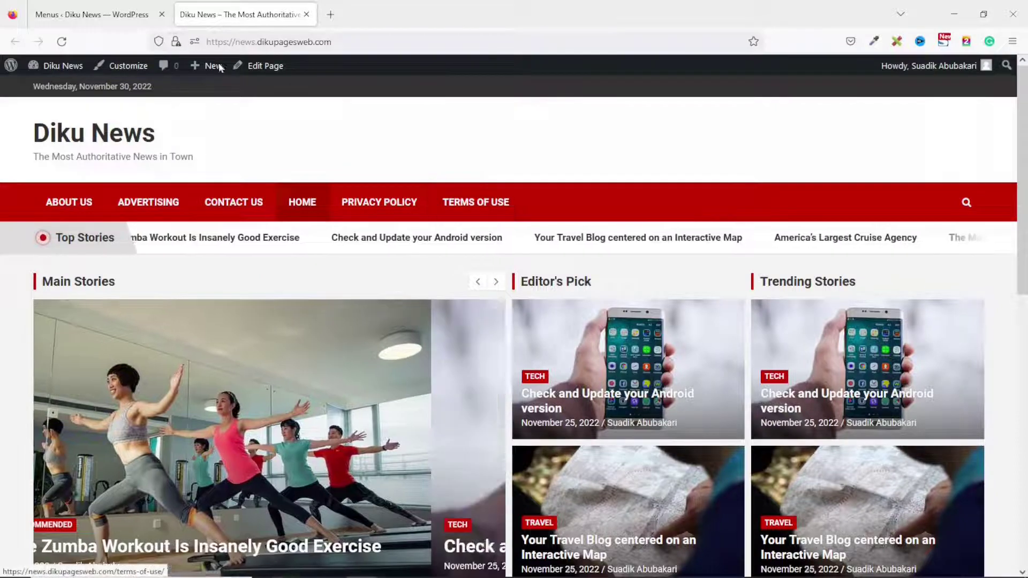
Save the Main Menu as Primary navigation and verify Sports through Politics on the live site.
click(70, 15)
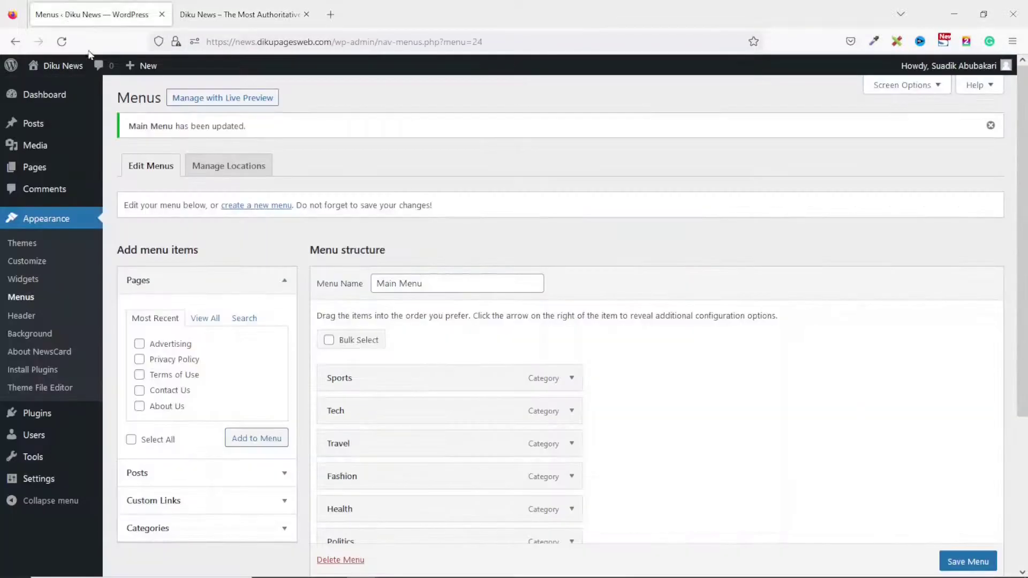
scroll(356, 368, down, 4)
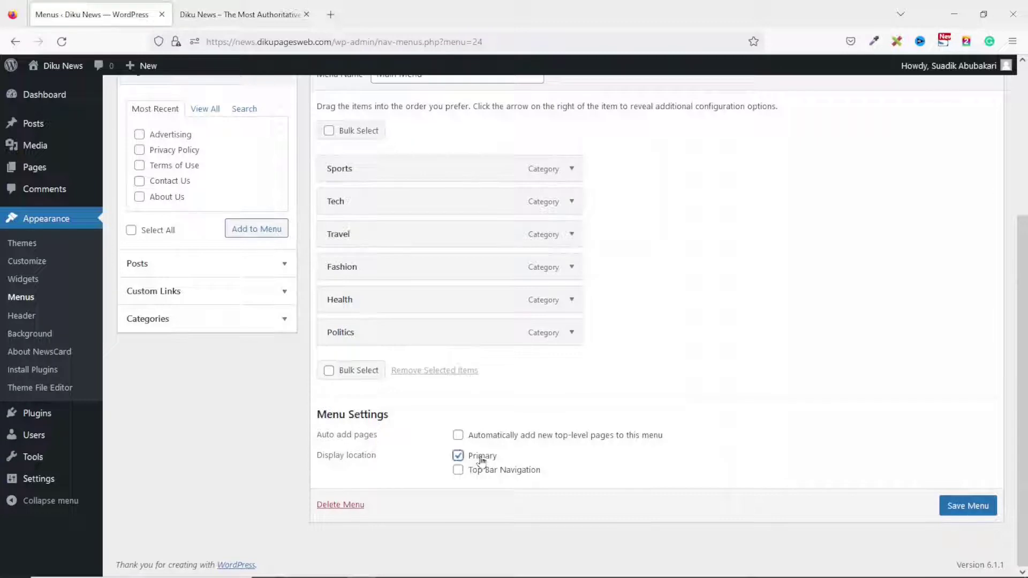
click(980, 509)
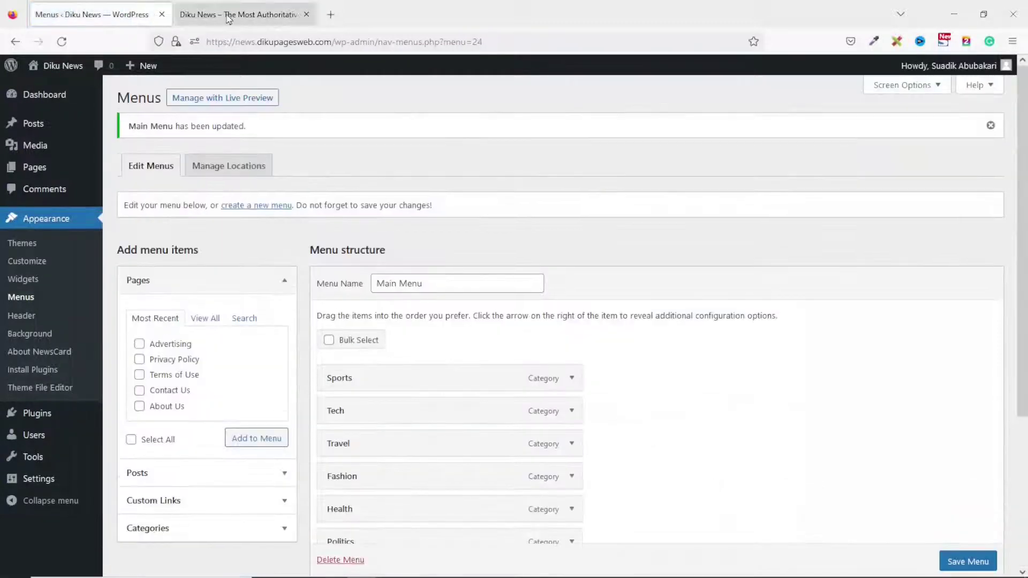
click(229, 14)
click(62, 41)
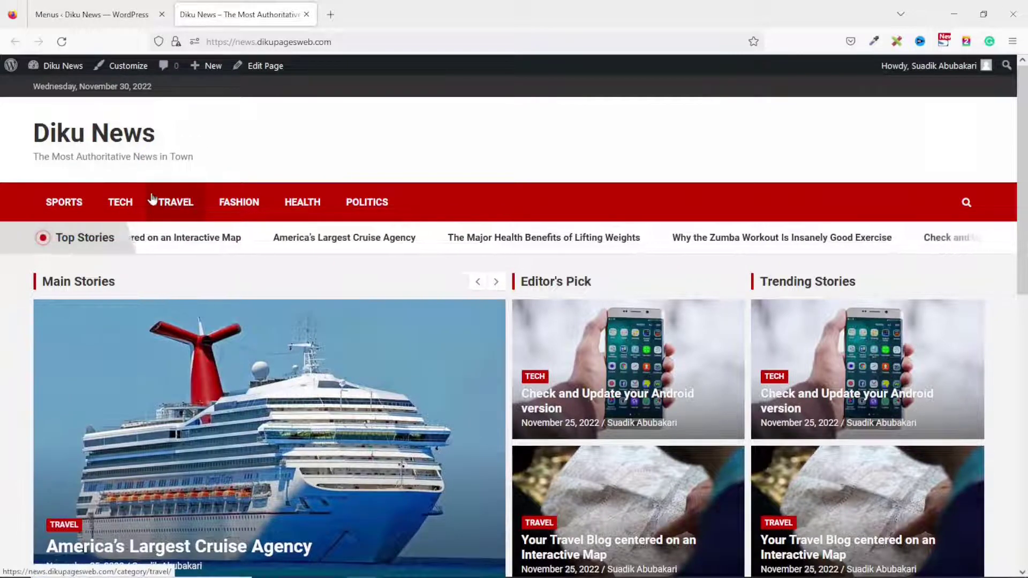
click(67, 15)
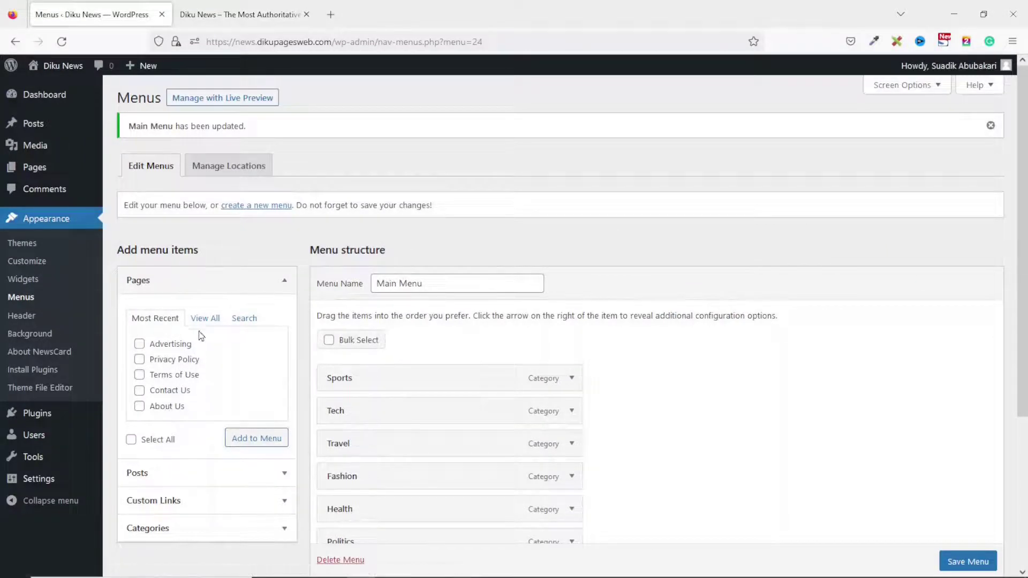
Add the 'Home — Front Page' page to the Main Menu and save it.
click(205, 319)
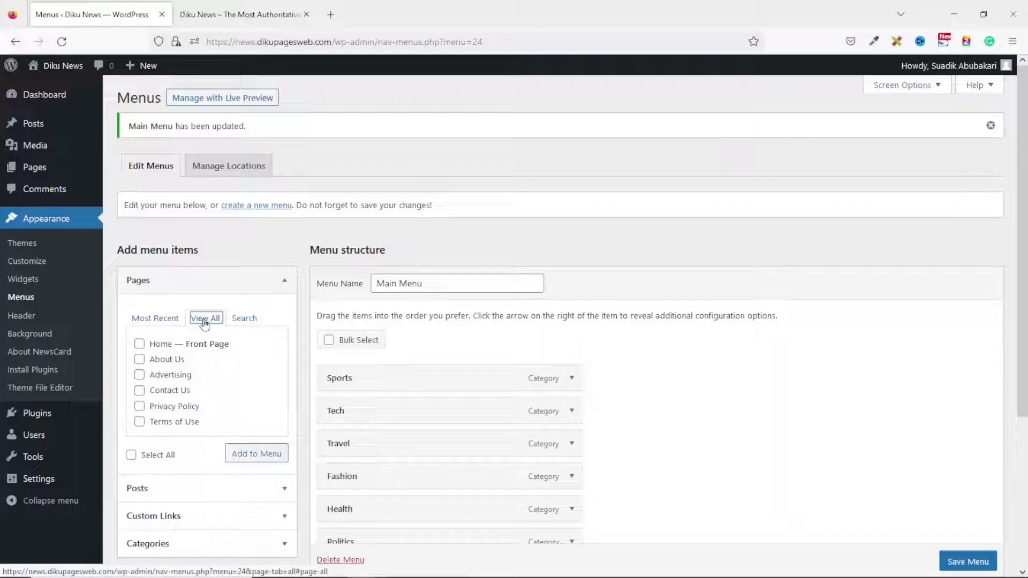
click(139, 345)
click(255, 456)
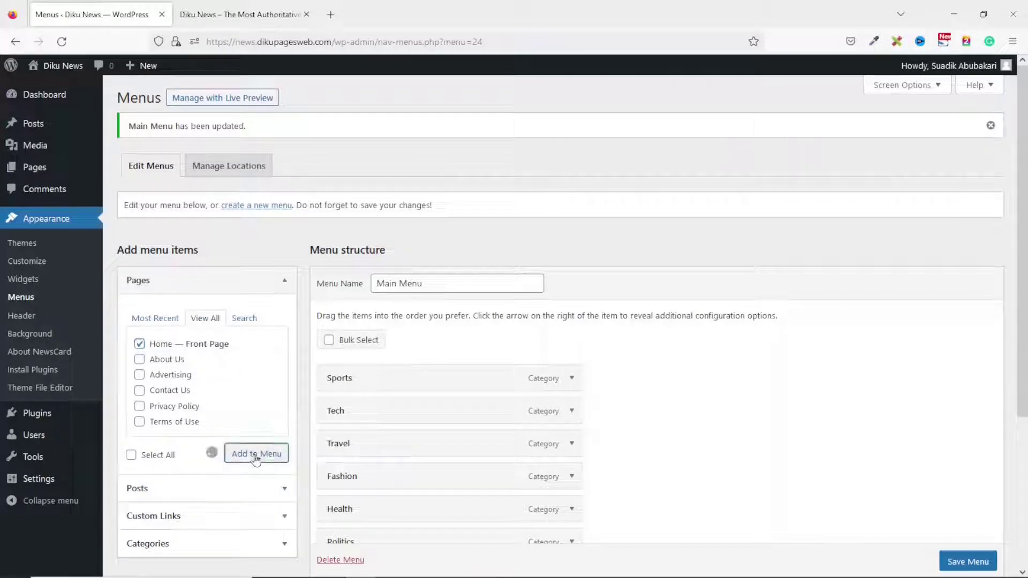
scroll(594, 401, down, 3)
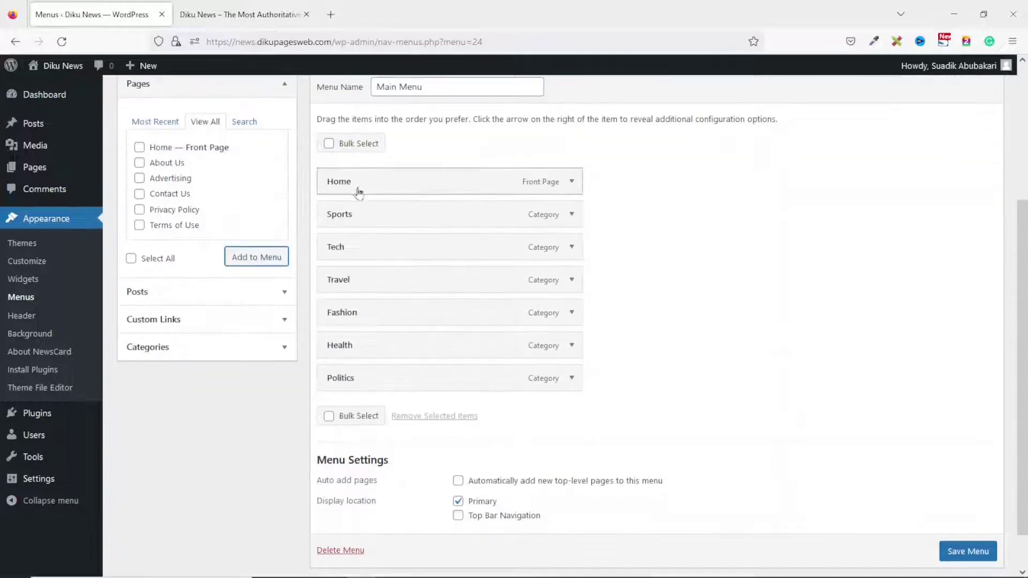
scroll(369, 188, up, 1)
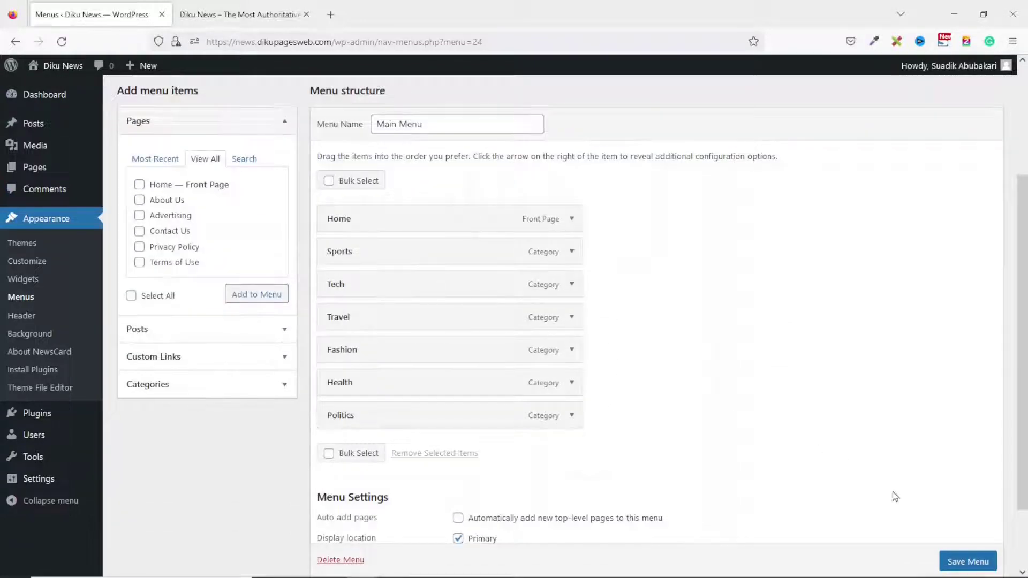
click(956, 556)
scroll(958, 562, down, 1)
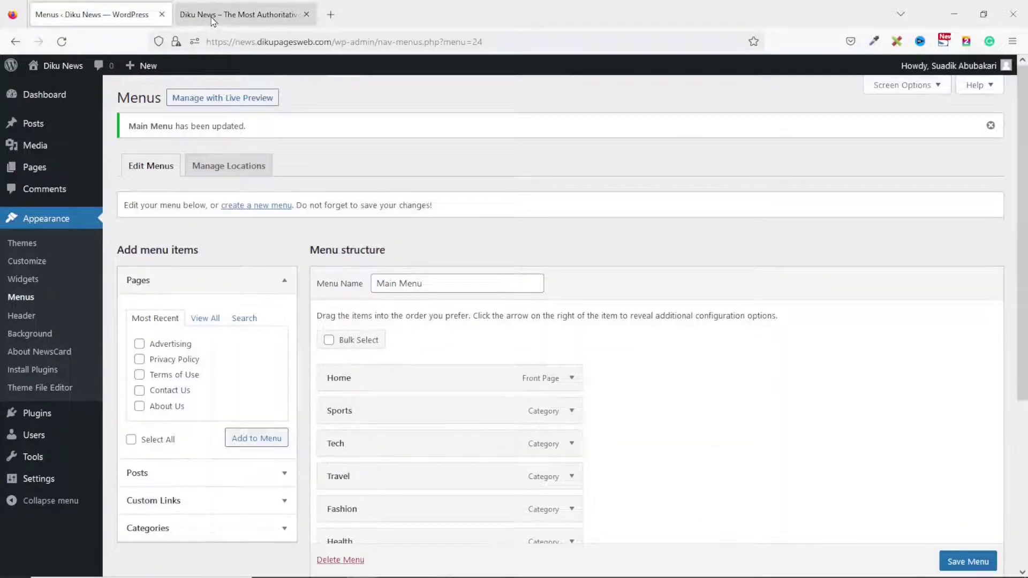
Reload the live site to confirm Home leads the navigation bar.
click(212, 16)
click(62, 41)
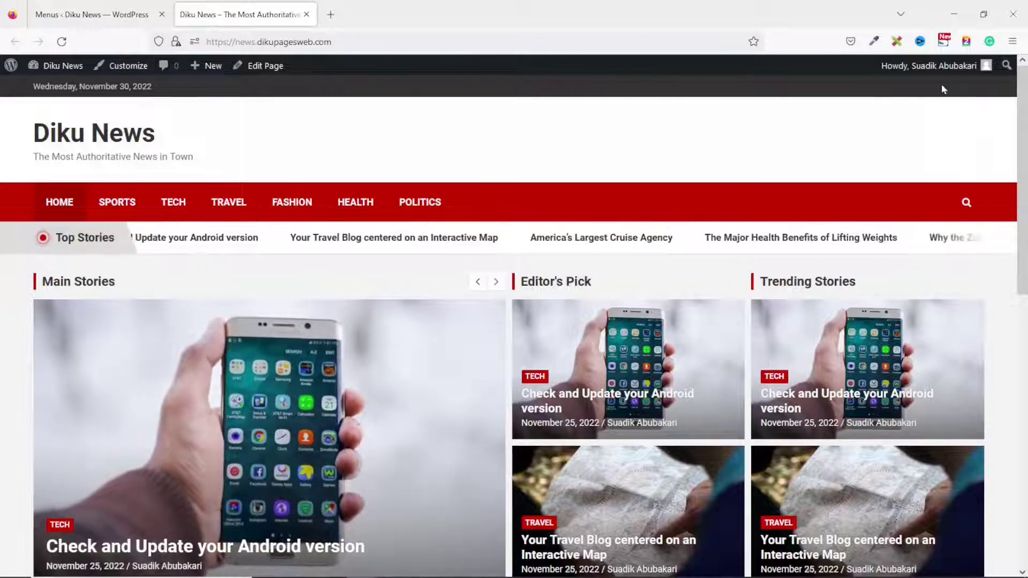
scroll(888, 243, down, 15)
click(87, 14)
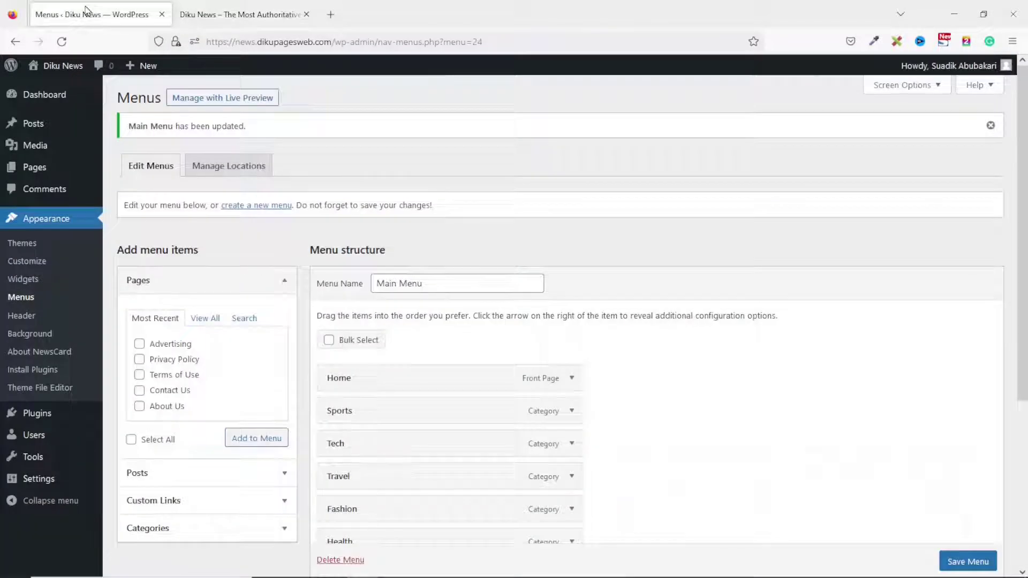
Create a 'Top Menu' listing About Us, Contact Us and Advertising in that order.
click(255, 210)
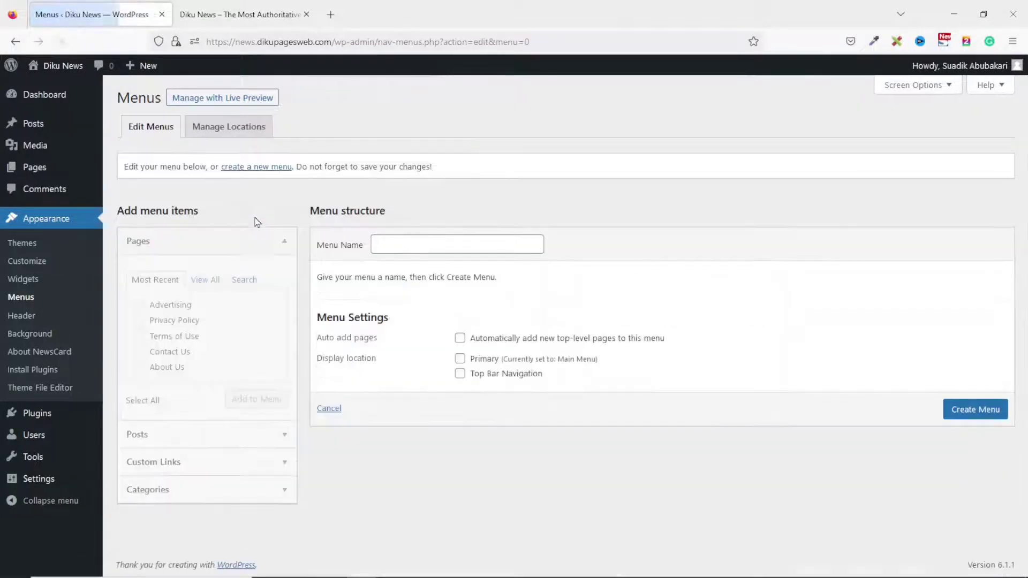
click(415, 244)
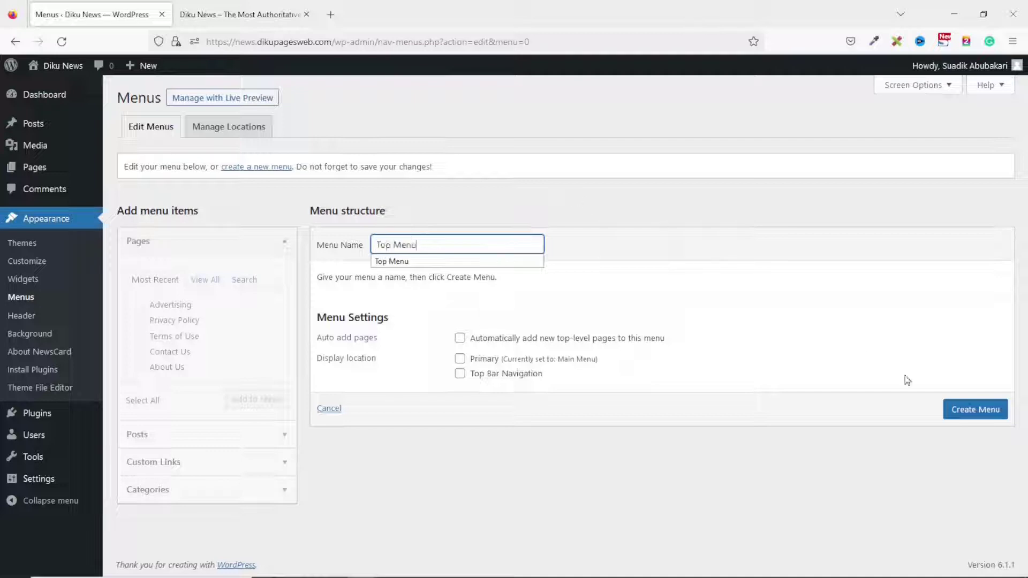
click(955, 409)
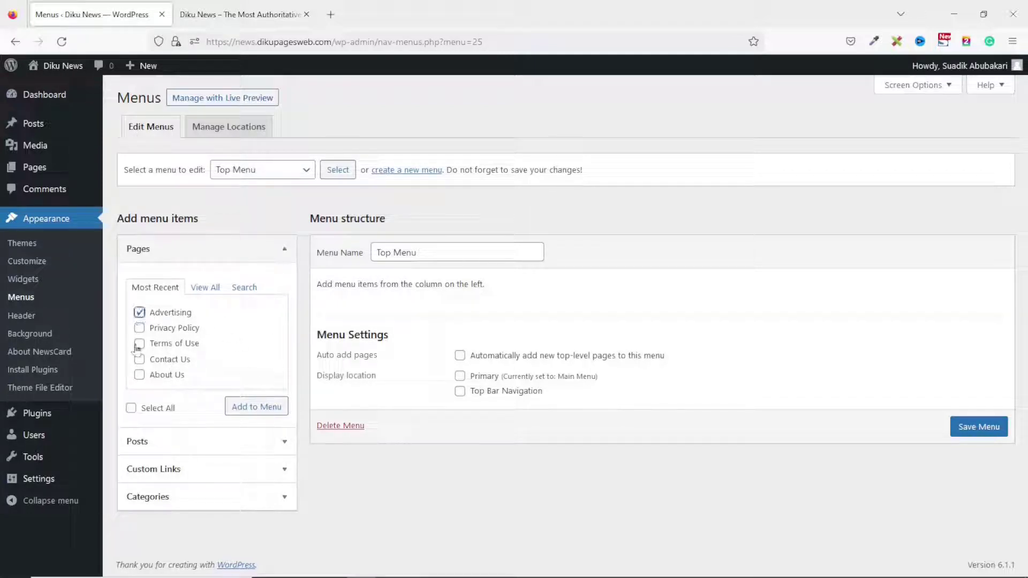
click(139, 375)
click(260, 408)
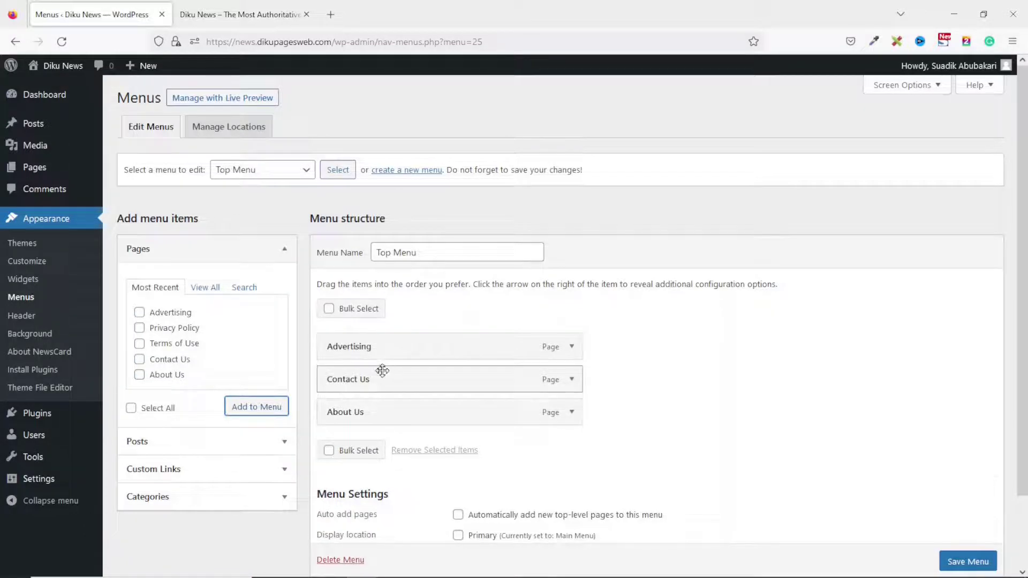
drag(358, 418, 349, 346)
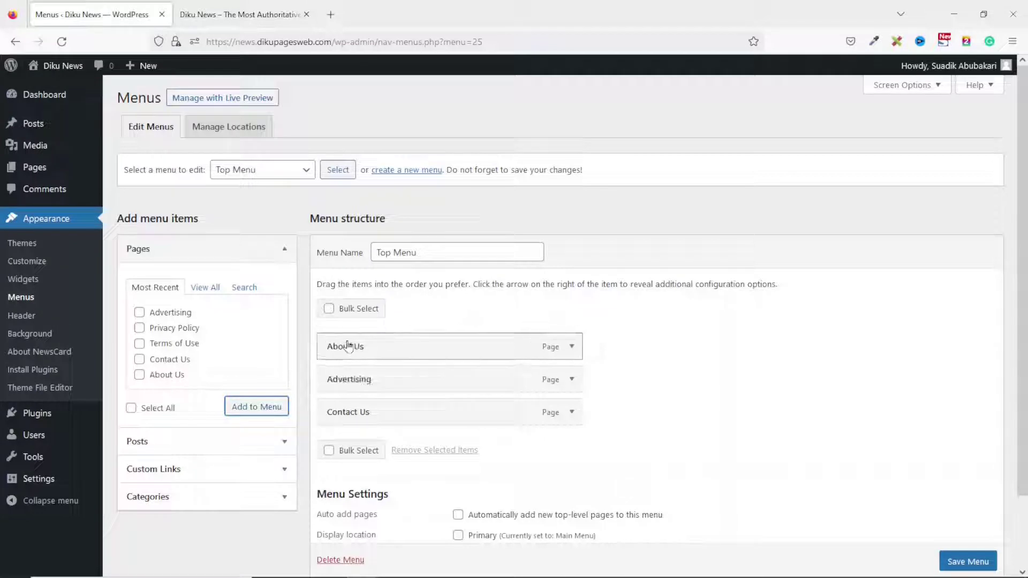
drag(351, 381, 347, 425)
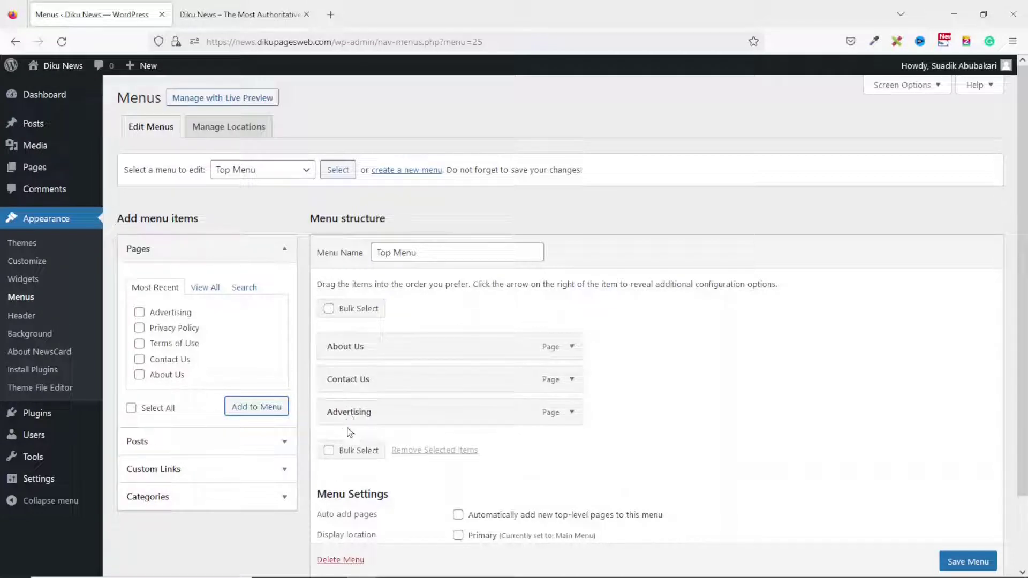
Set the Top Menu's display location to Top Bar Navigation and save.
scroll(363, 469, down, 3)
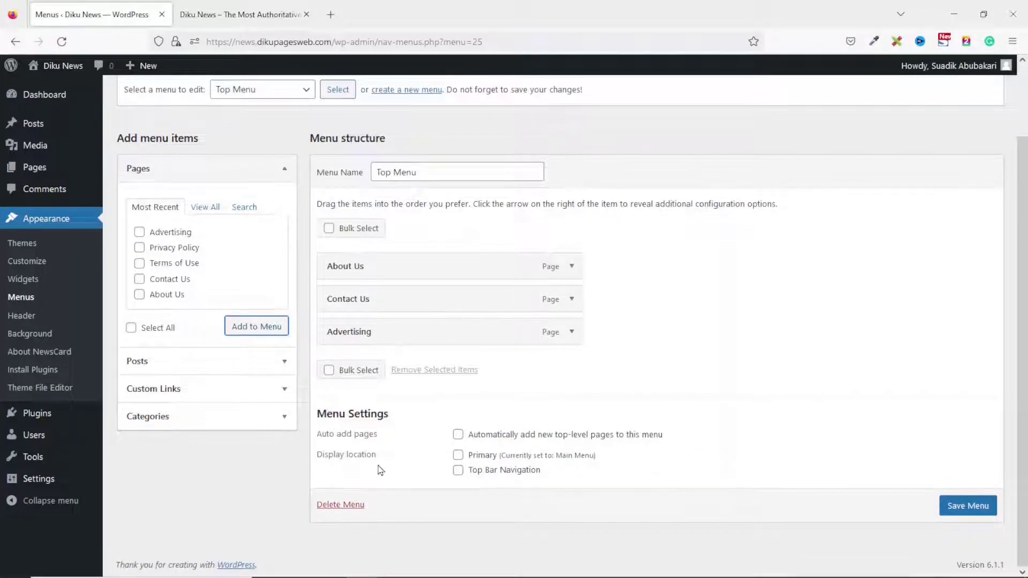
click(462, 476)
click(966, 514)
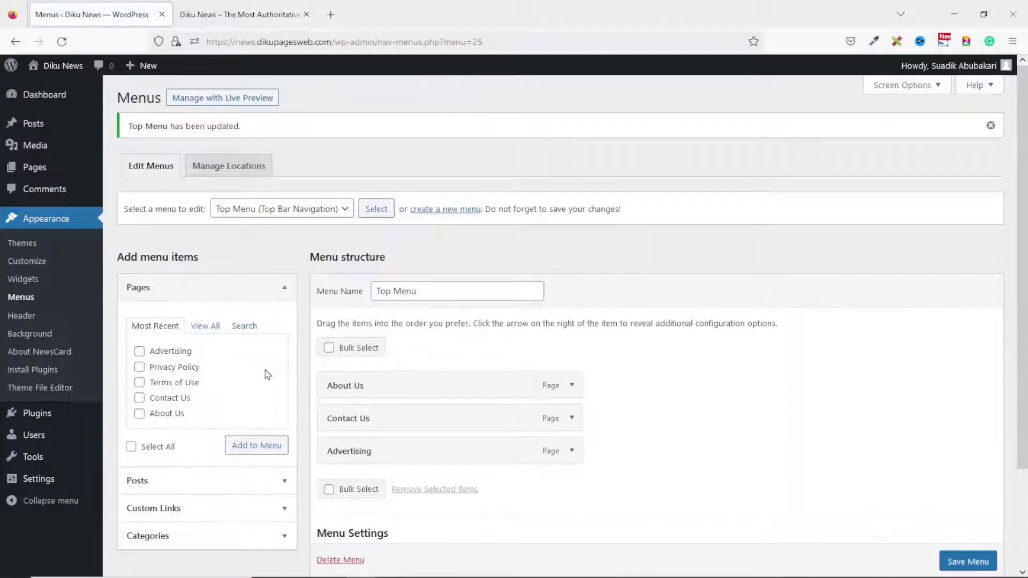
Reload the live site to see the new top links, then open the Customizer in a new tab.
click(225, 15)
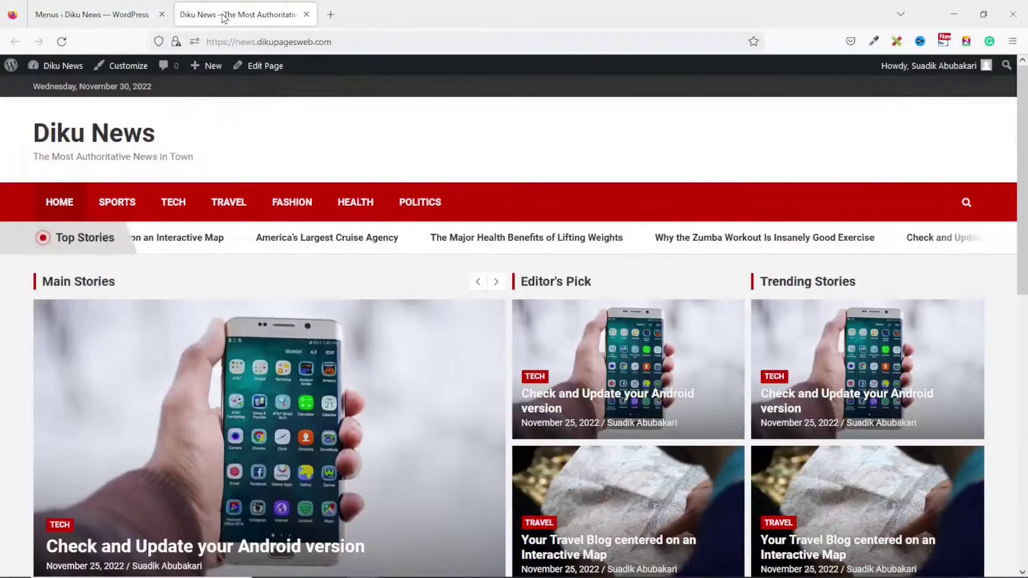
click(62, 42)
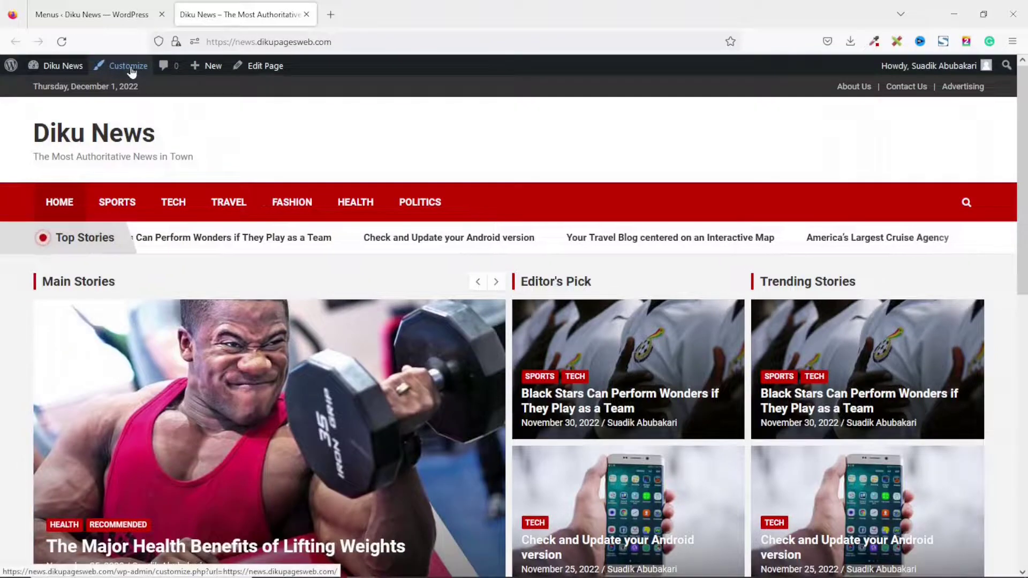
right_click(131, 70)
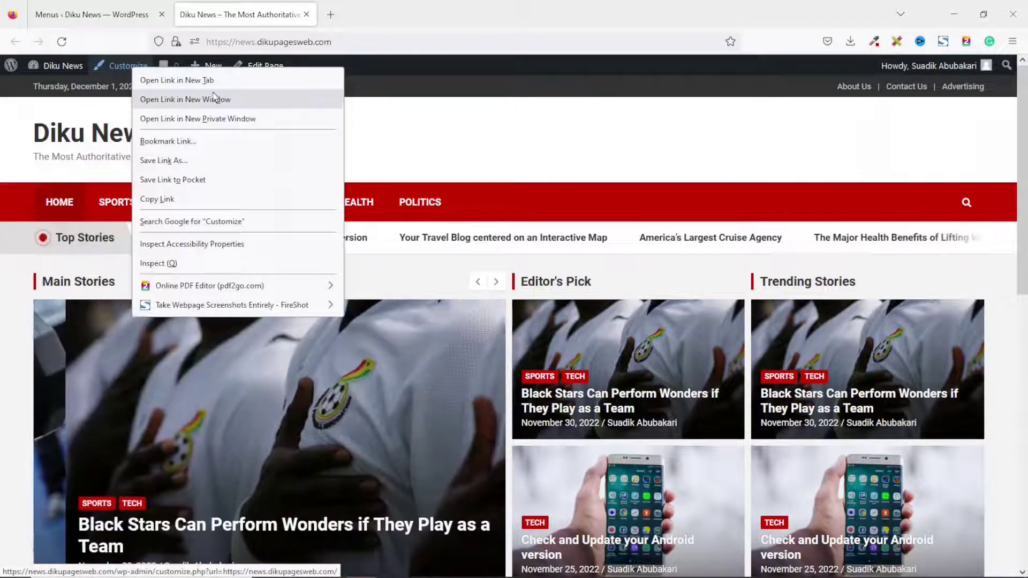
click(197, 81)
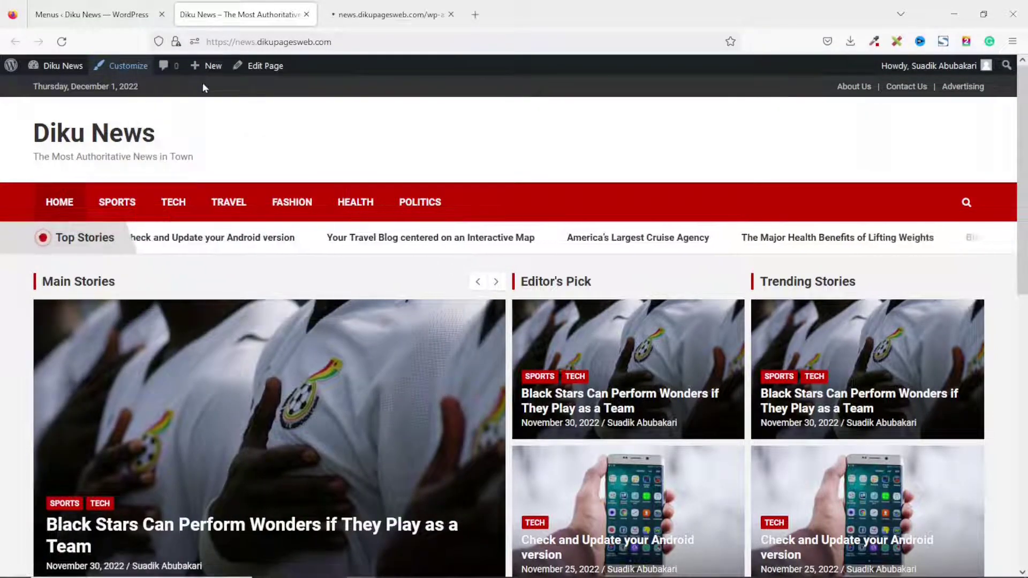
click(379, 16)
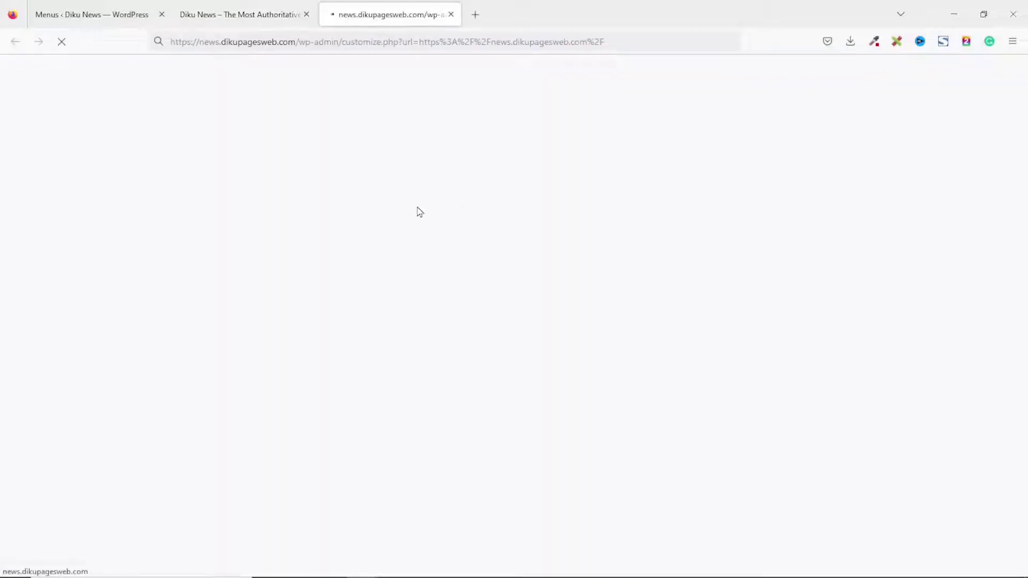
click(228, 7)
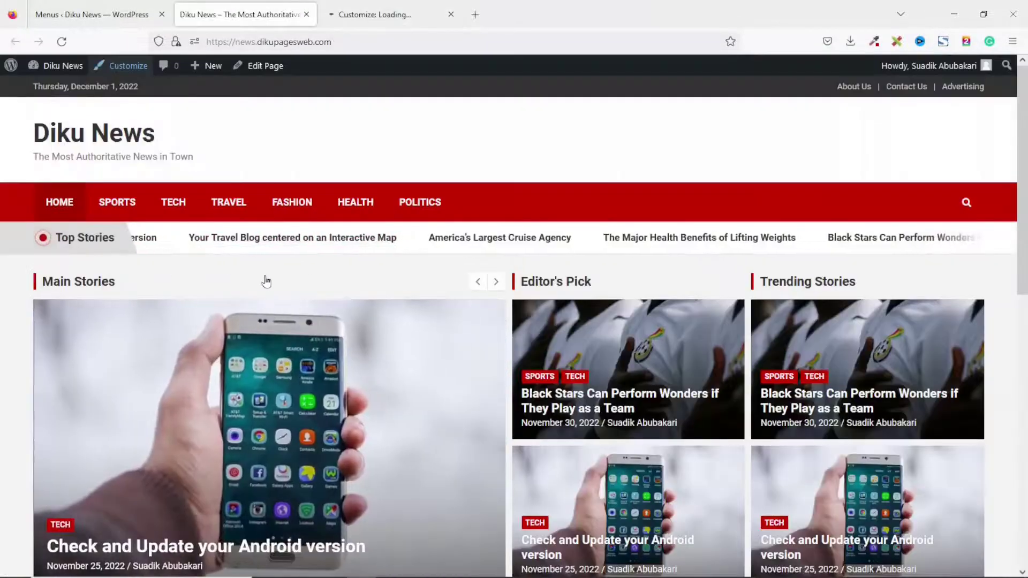
click(378, 9)
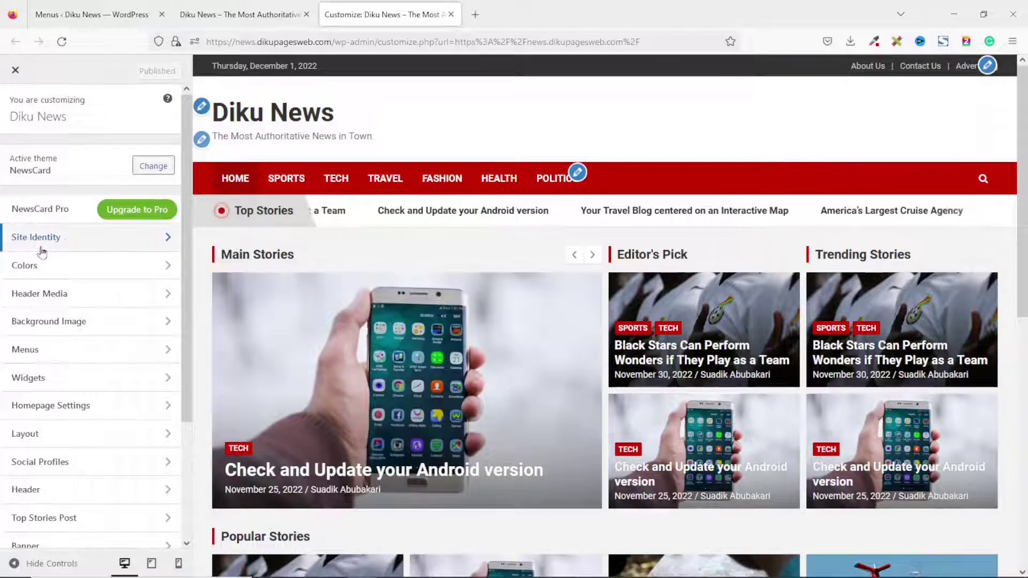
Upload 'DikuNews Logo Red' in Site Identity and set it as the logo without cropping.
click(60, 240)
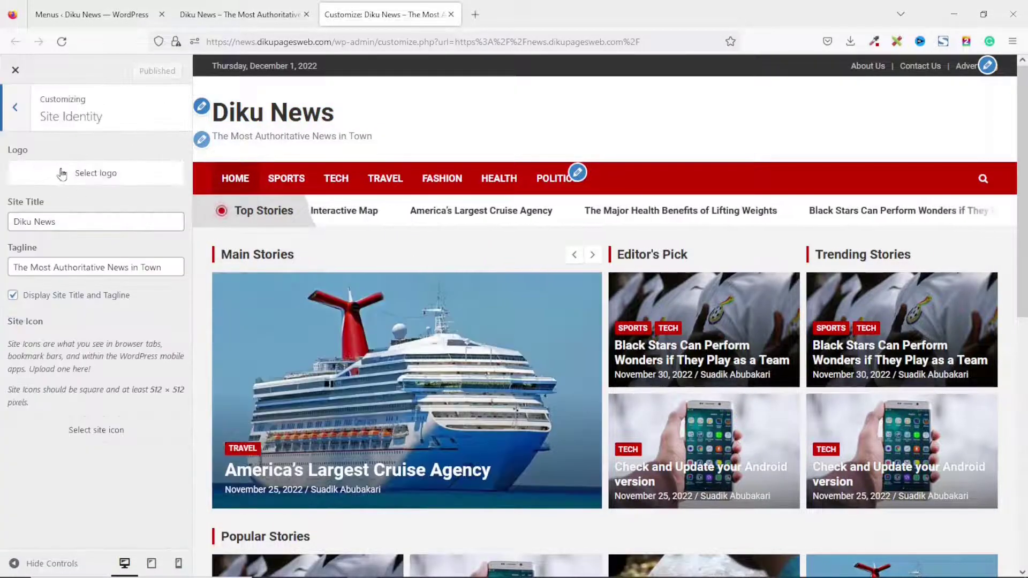
click(104, 181)
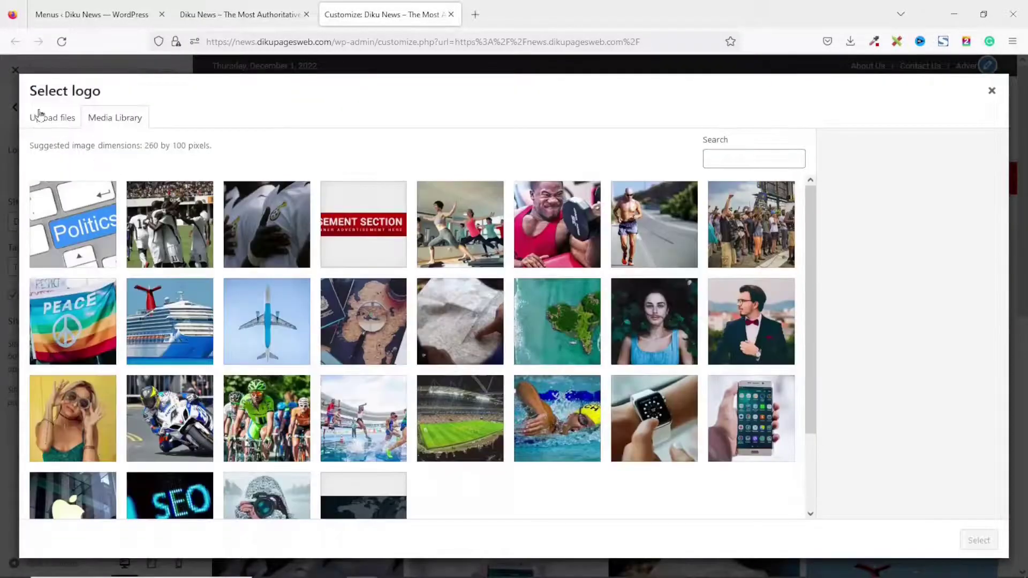
click(46, 122)
click(545, 330)
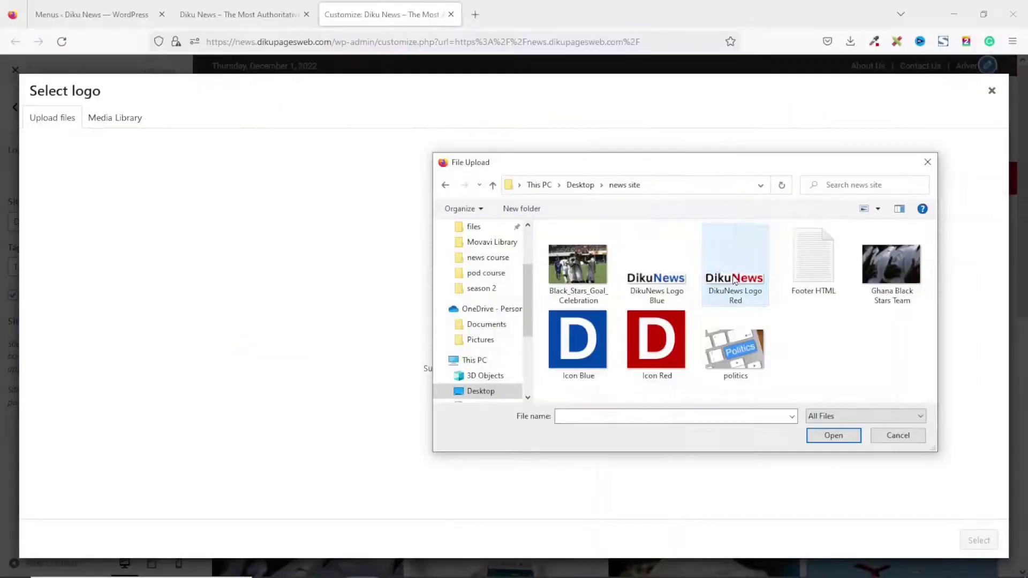
click(639, 240)
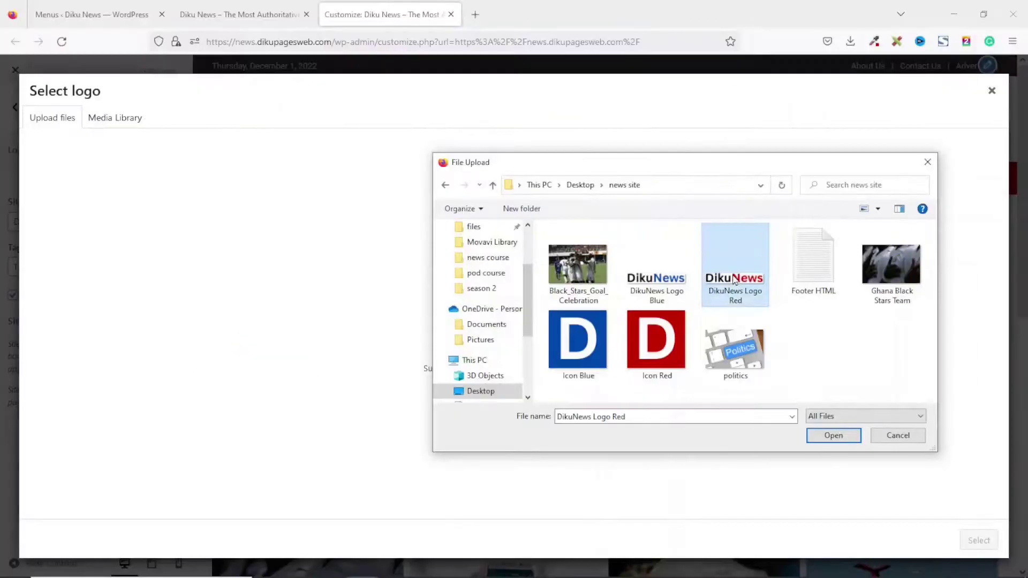
click(833, 435)
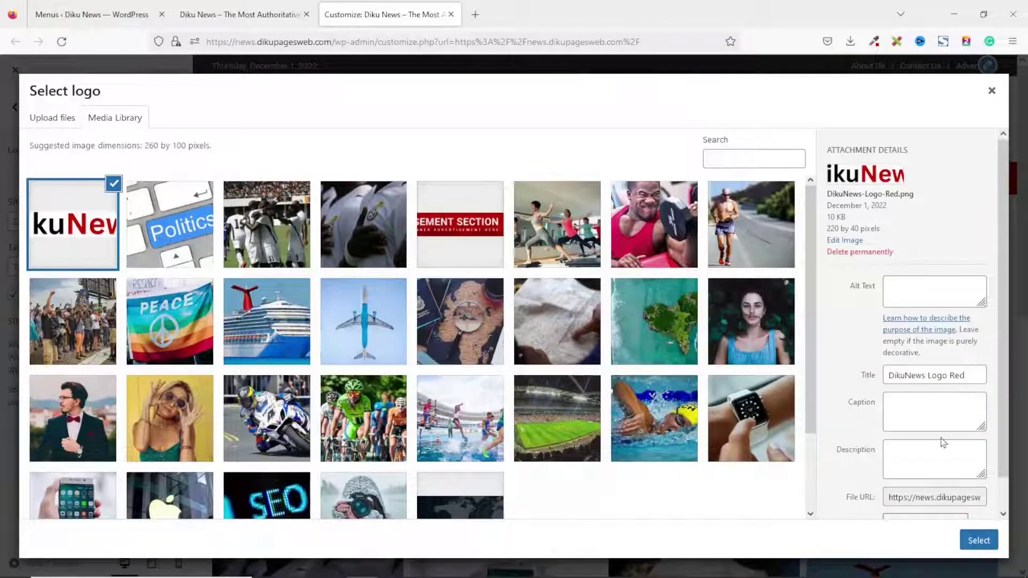
click(979, 540)
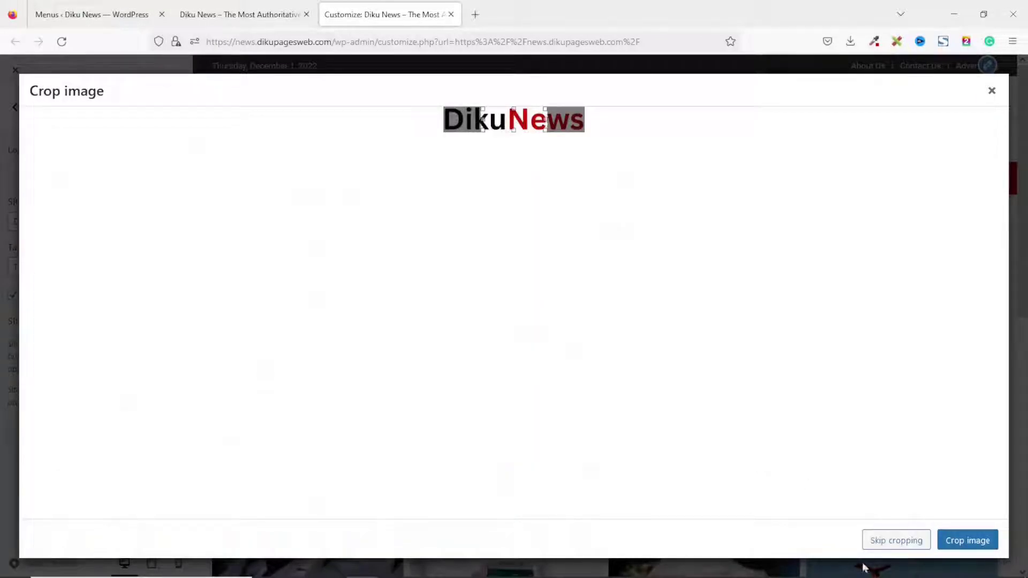
click(892, 542)
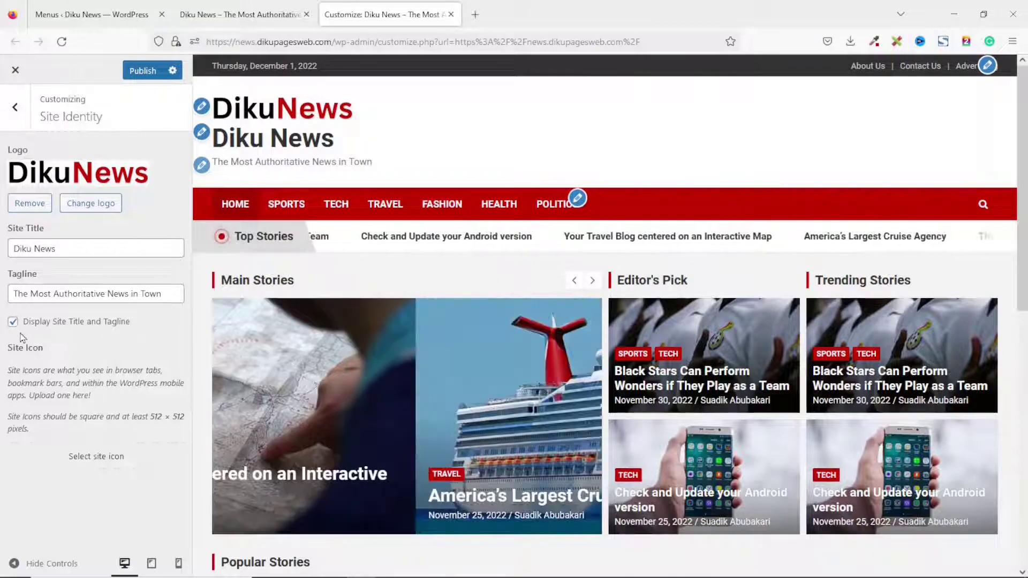
Turn off 'Display Site Title and Tagline' so only the DikuNews logo shows in the header.
click(13, 322)
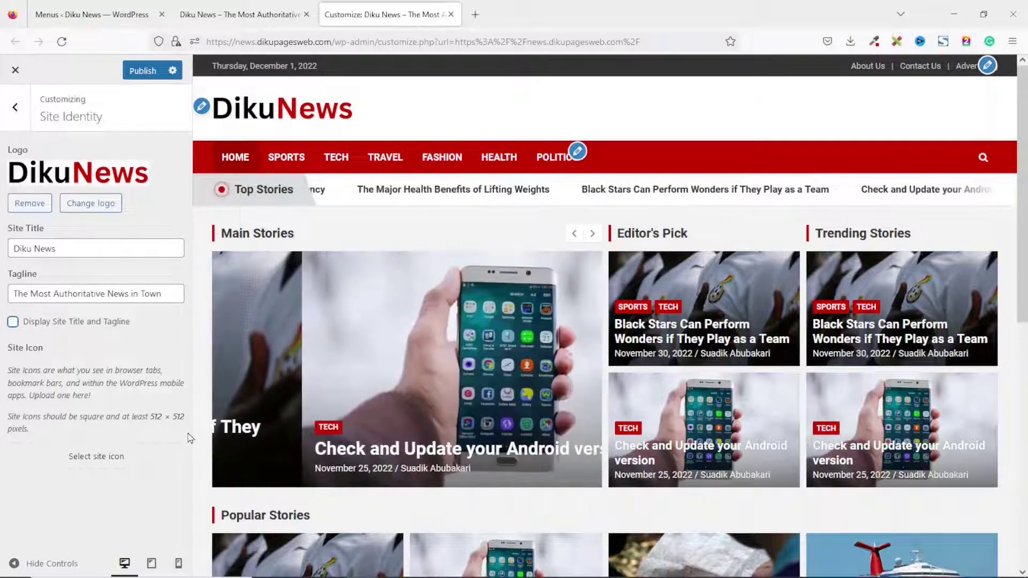
click(91, 460)
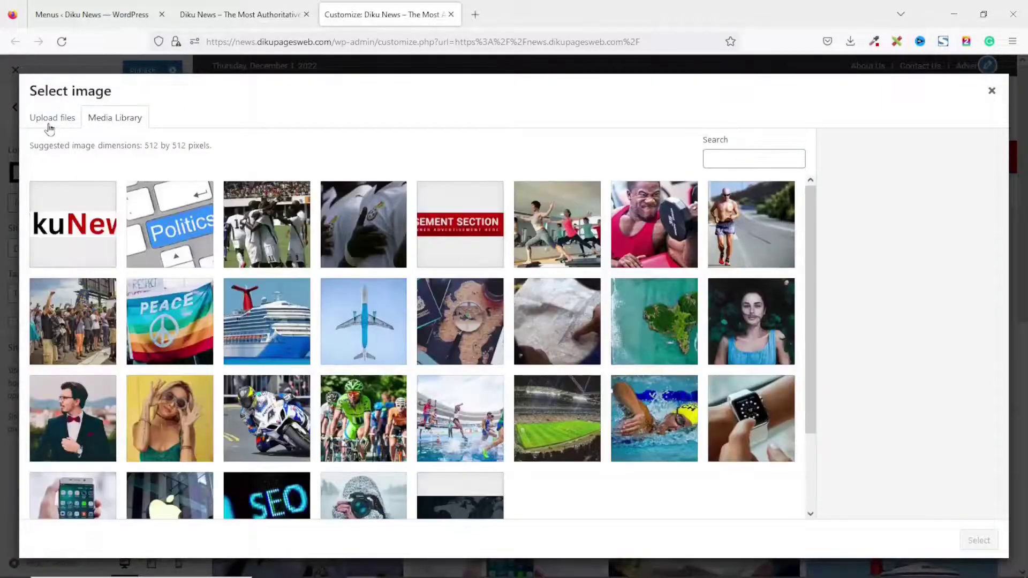
Upload the 'Icon Red' image and set the red D as the site icon.
click(48, 128)
click(540, 320)
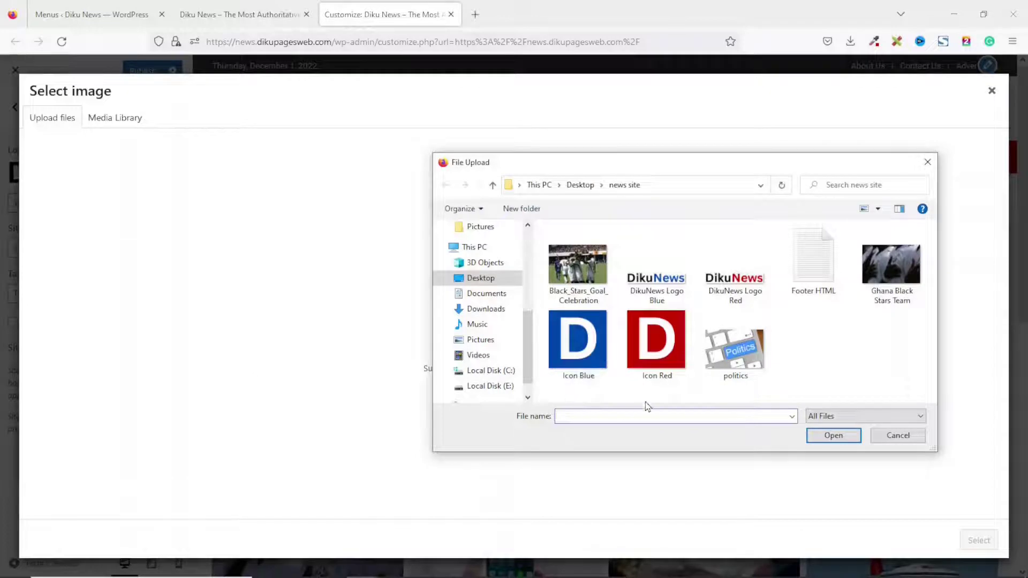
click(657, 332)
click(833, 435)
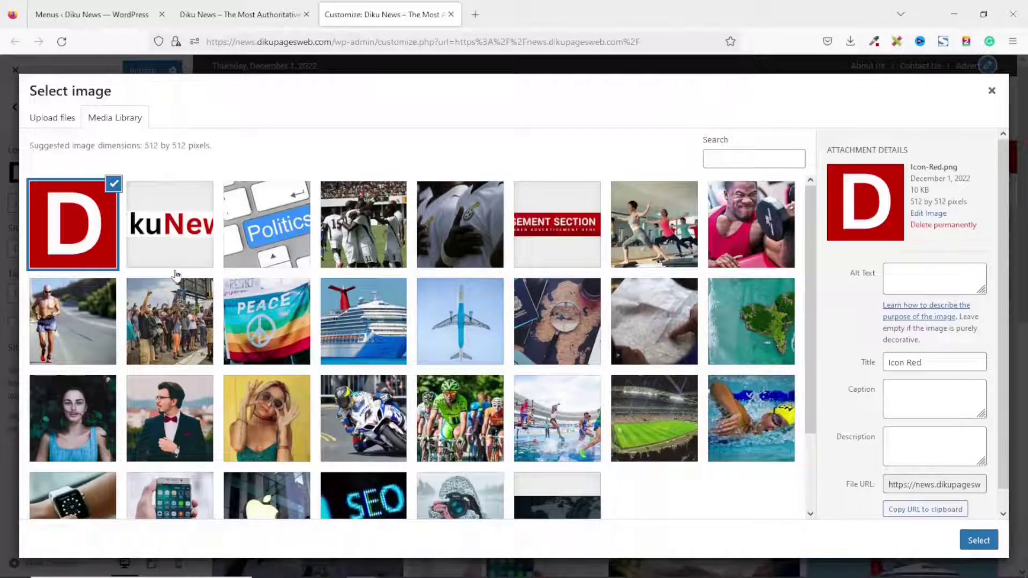
click(979, 540)
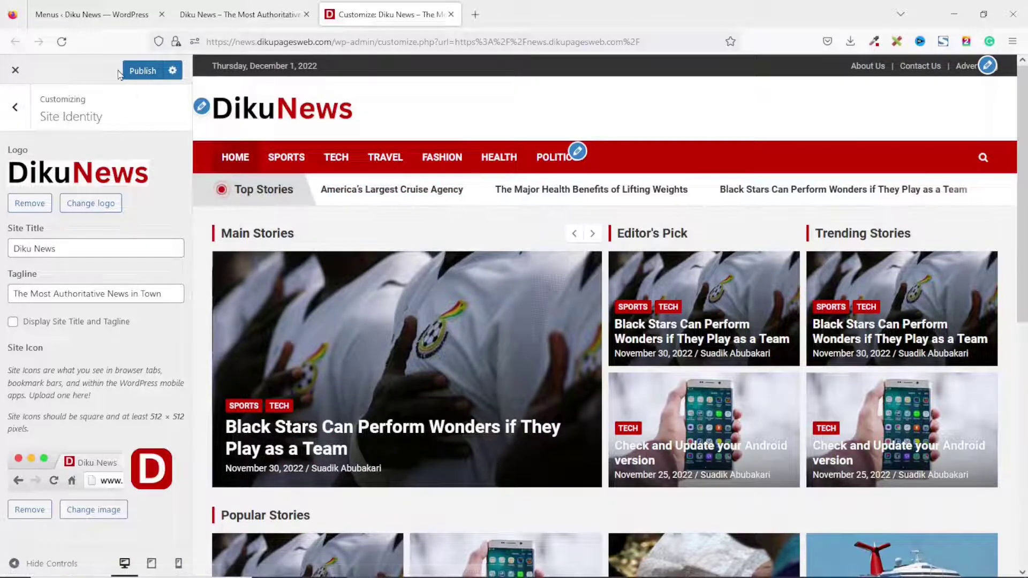
Publish the new logo and site icon, then reload the live site to check them.
click(136, 72)
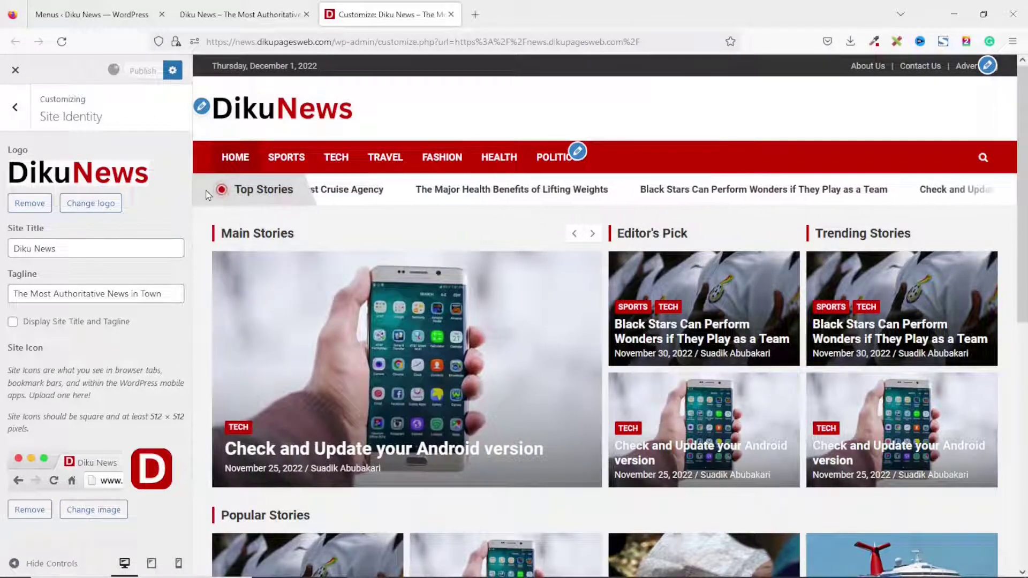
click(235, 15)
click(61, 41)
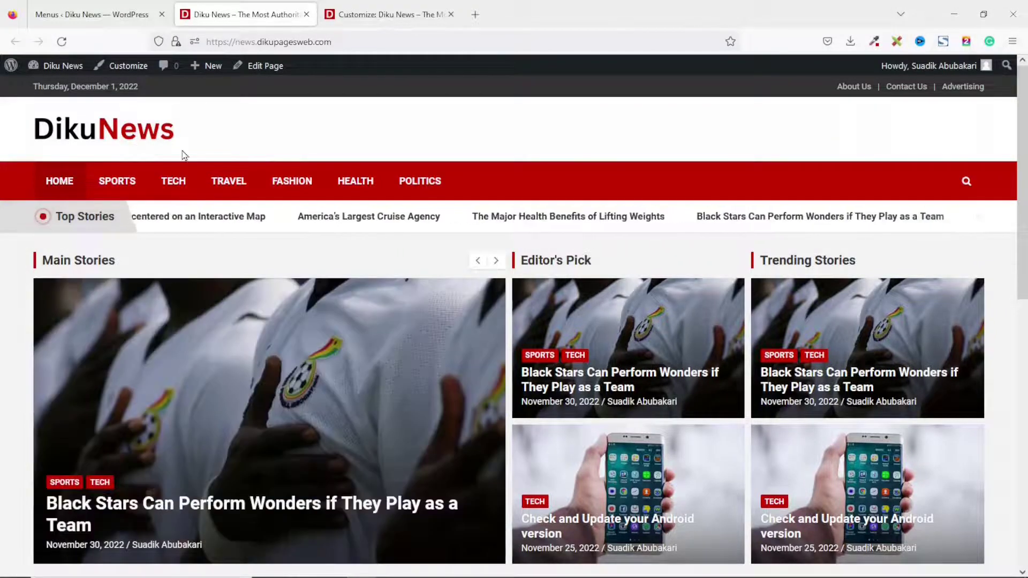
scroll(522, 396, down, 10)
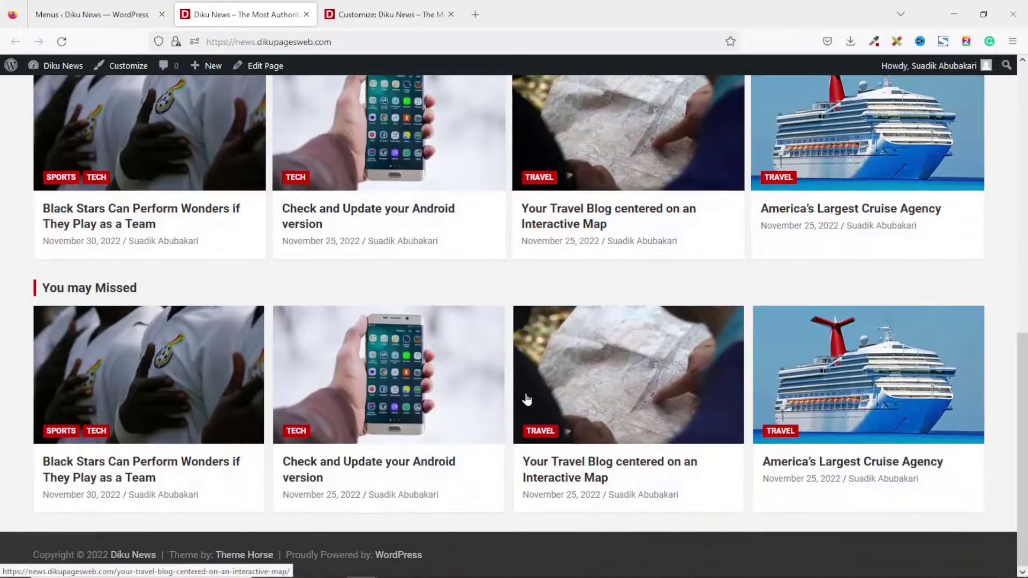
scroll(525, 396, up, 8)
scroll(528, 399, up, 3)
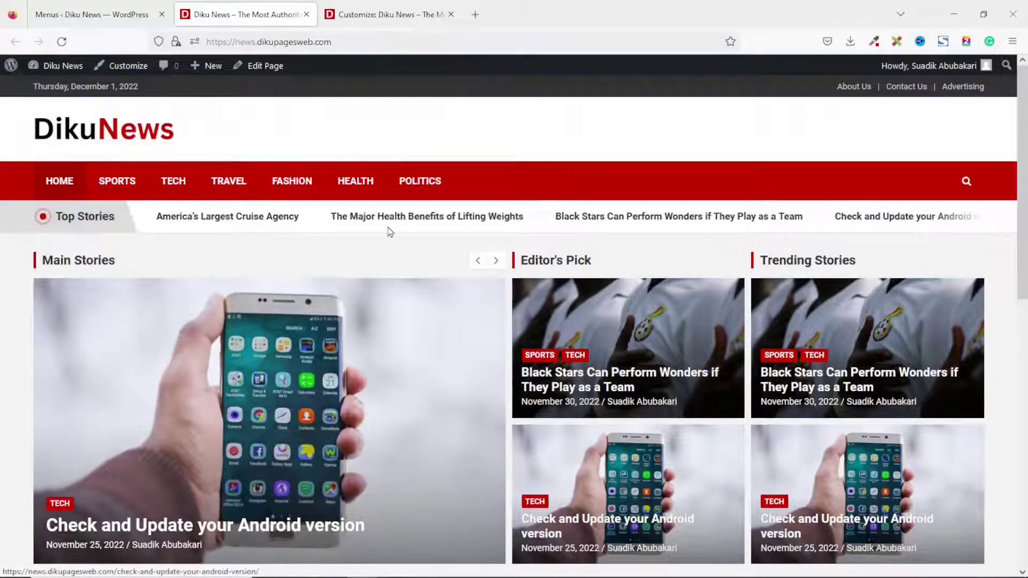
Return to the Customizer's main list of sections.
click(388, 8)
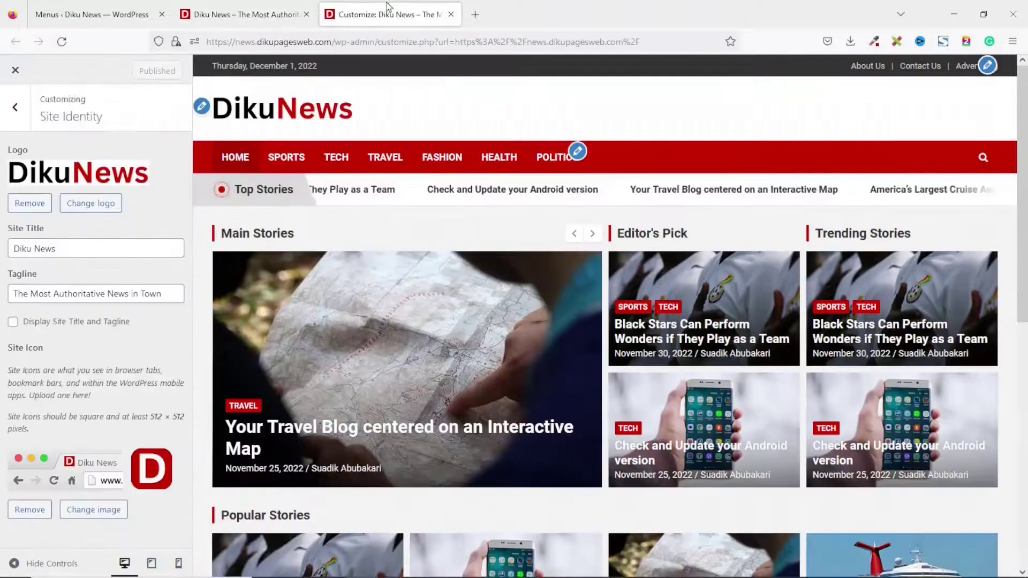
click(14, 112)
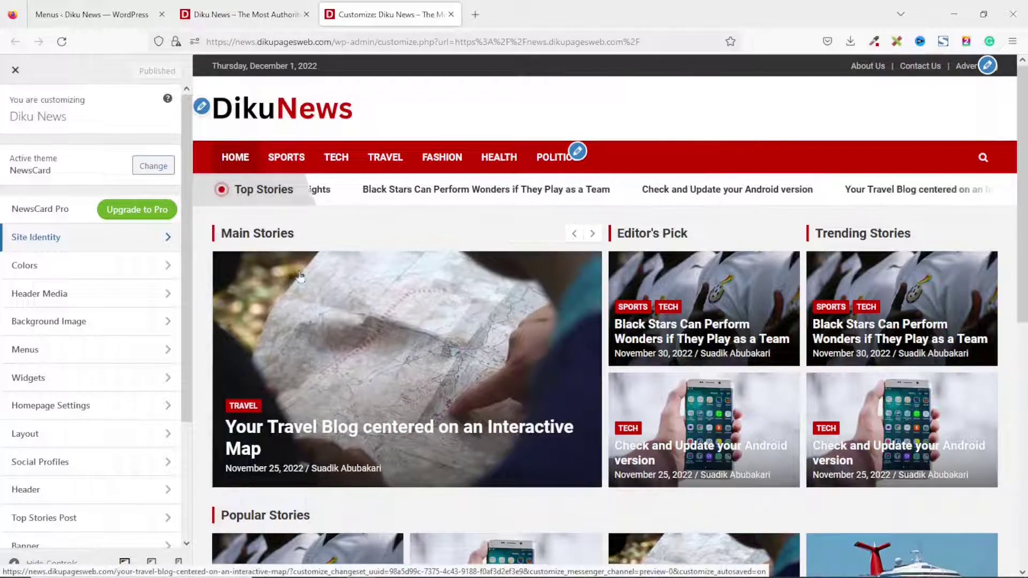
scroll(680, 353, down, 8)
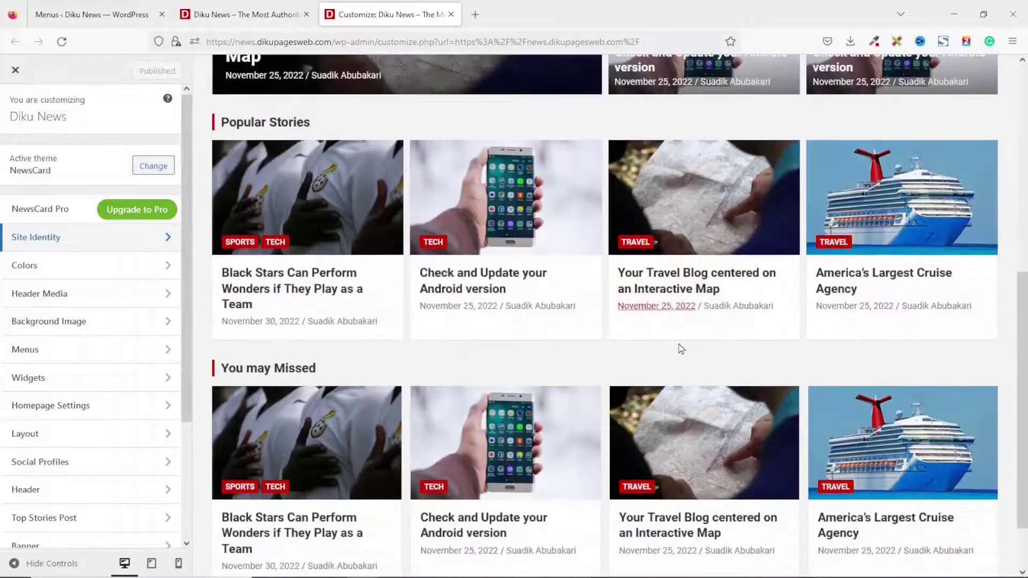
scroll(685, 367, up, 10)
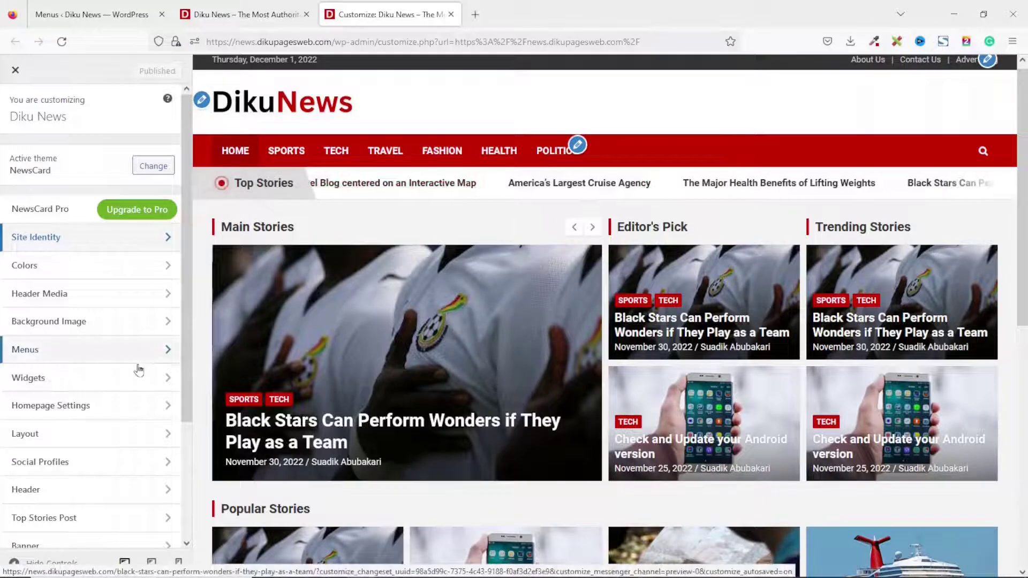
scroll(75, 383, down, 3)
In Top Stories Post settings, rename the ticker title from 'Top Stories' to 'Hot Stories'.
click(57, 390)
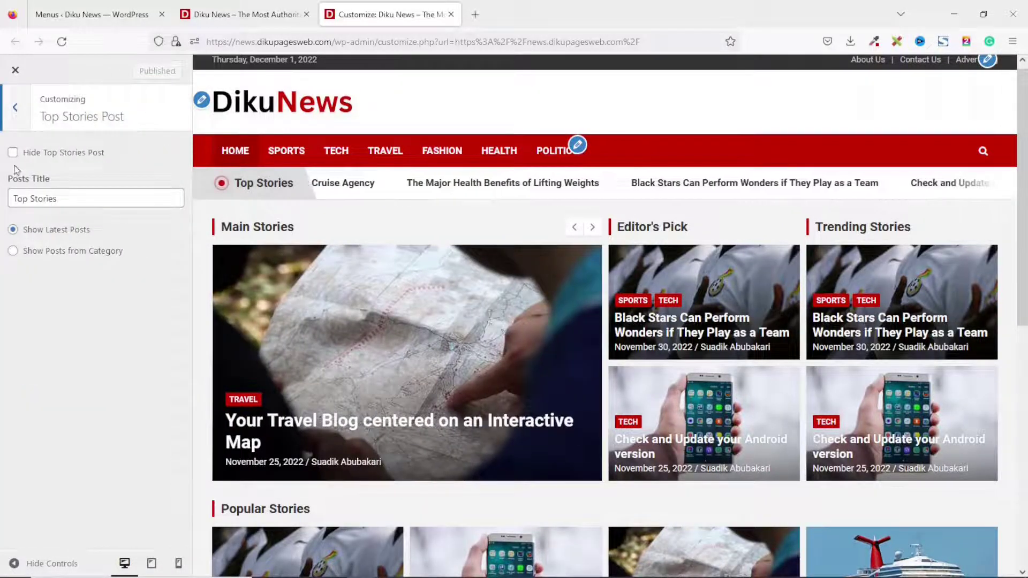
click(12, 153)
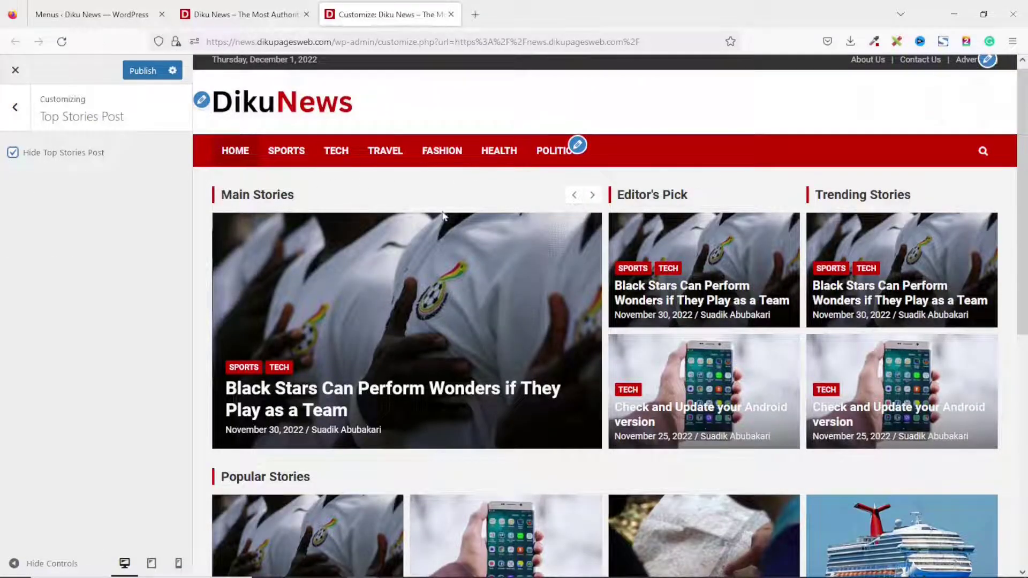
click(12, 154)
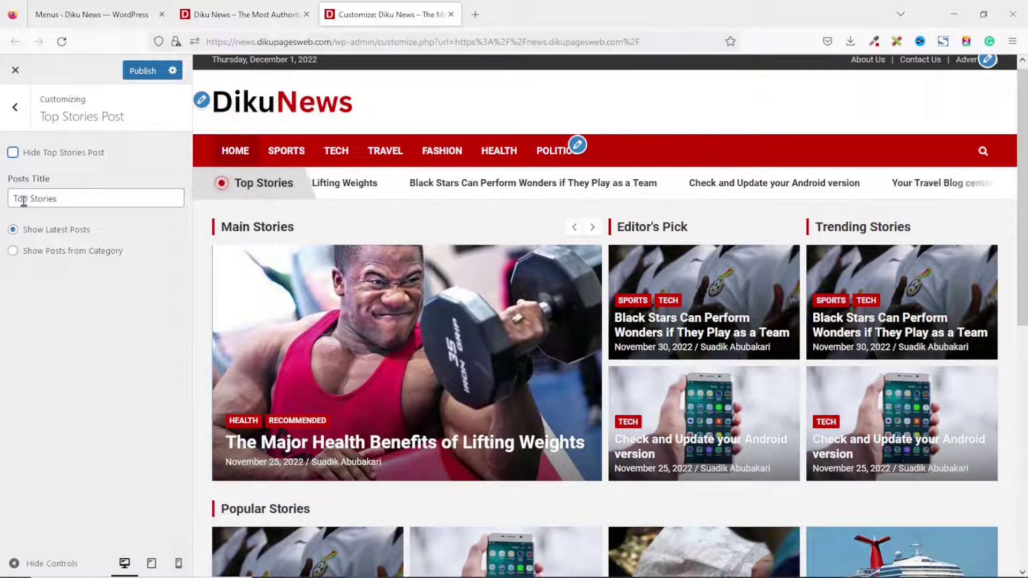
double_click(27, 200)
text(Hot)
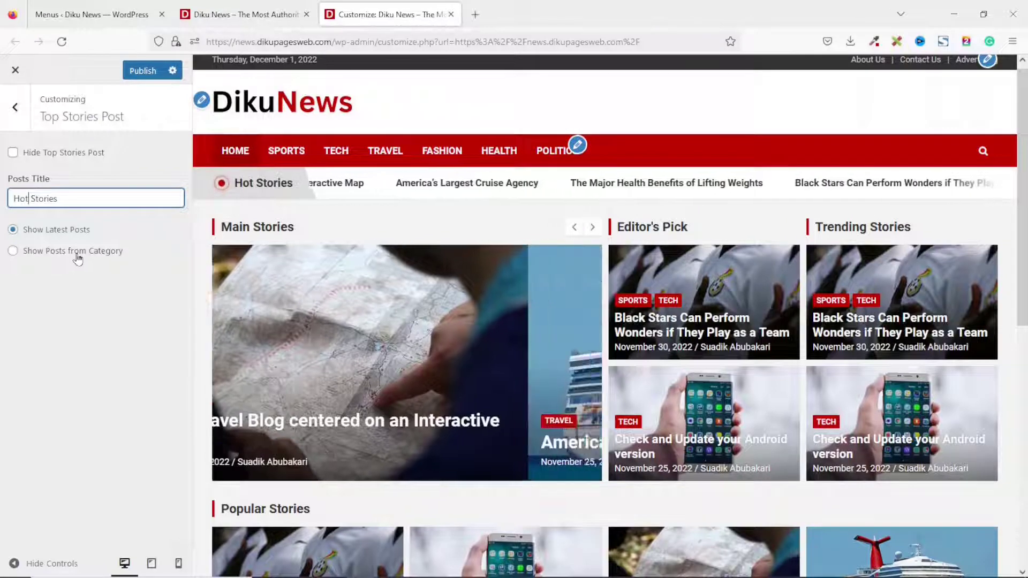
Make the ticker show posts from the Popular category.
click(75, 258)
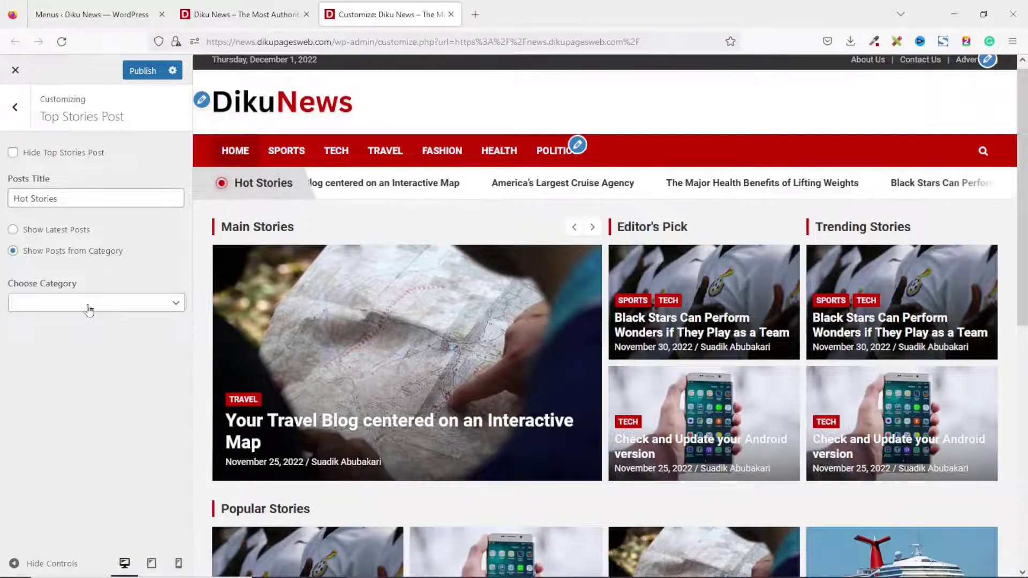
click(88, 310)
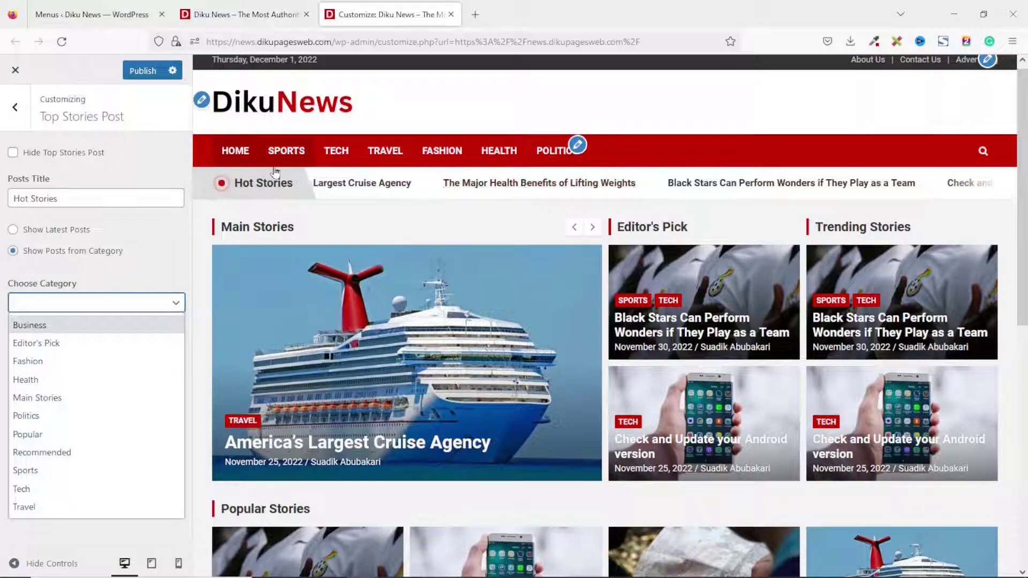
click(29, 434)
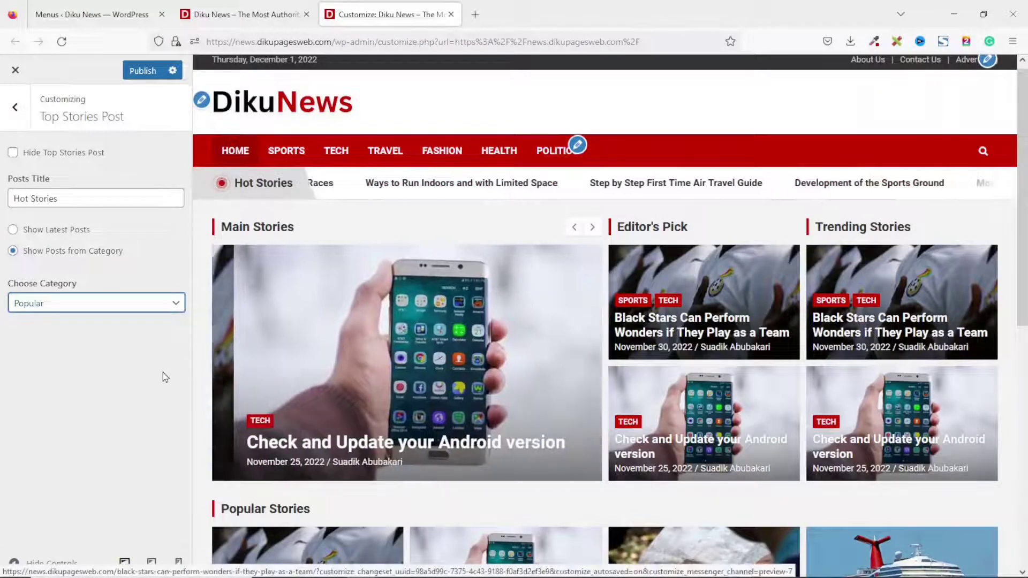
click(11, 109)
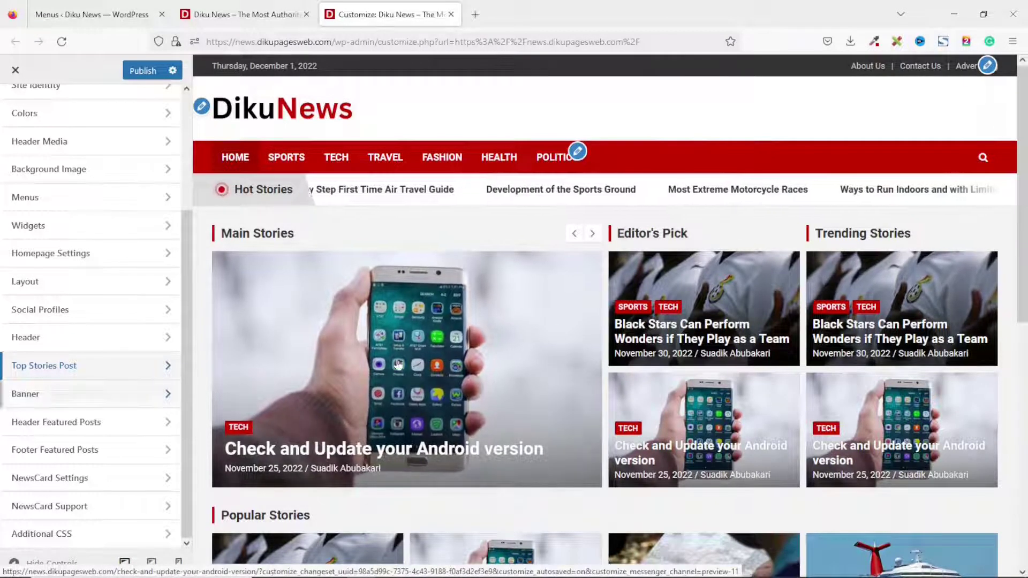
In Banner > Featured Slider, keep the Main Stories slider visible and set to Show Latest Posts.
click(49, 402)
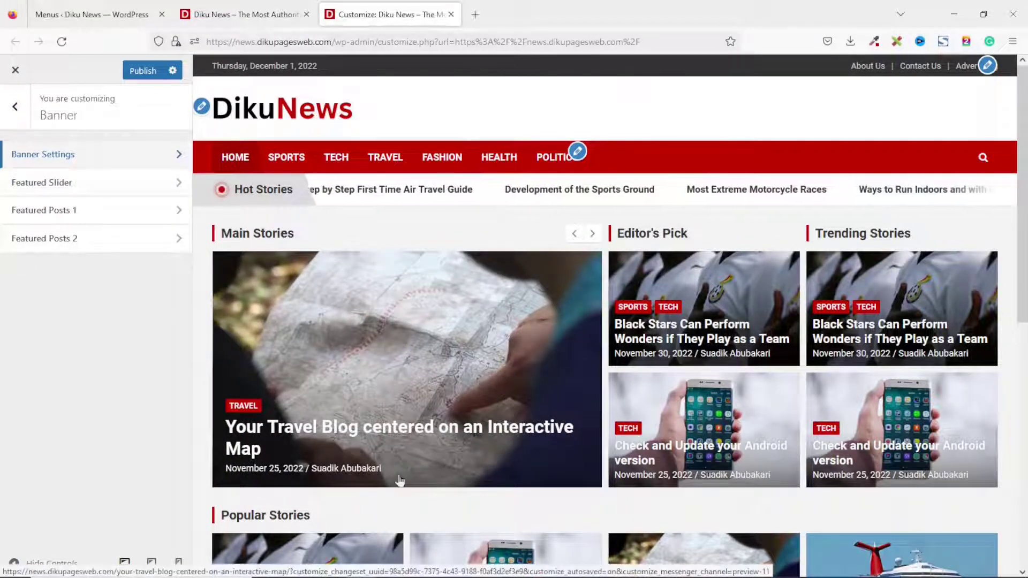
click(59, 182)
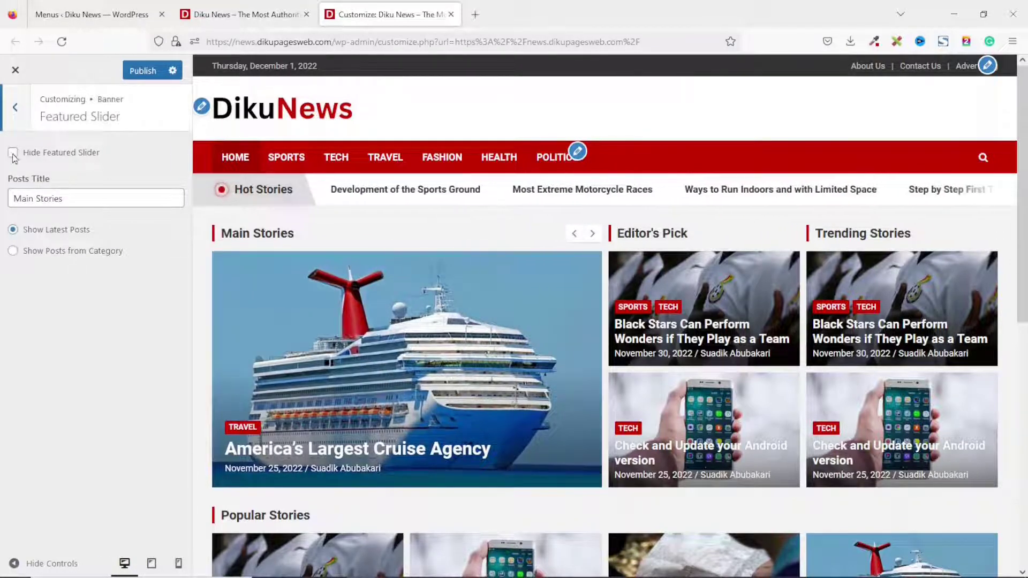
click(13, 154)
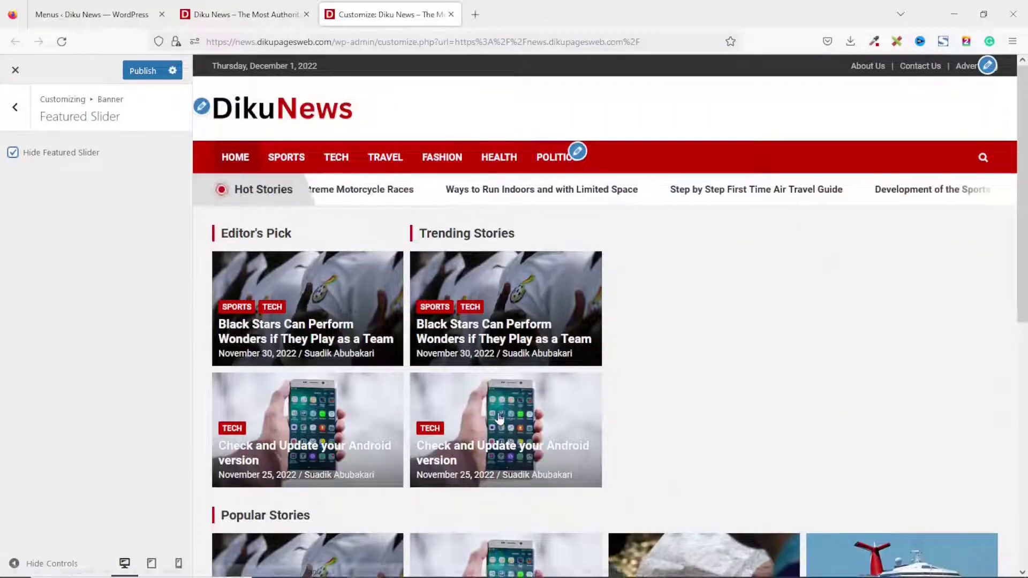
click(12, 153)
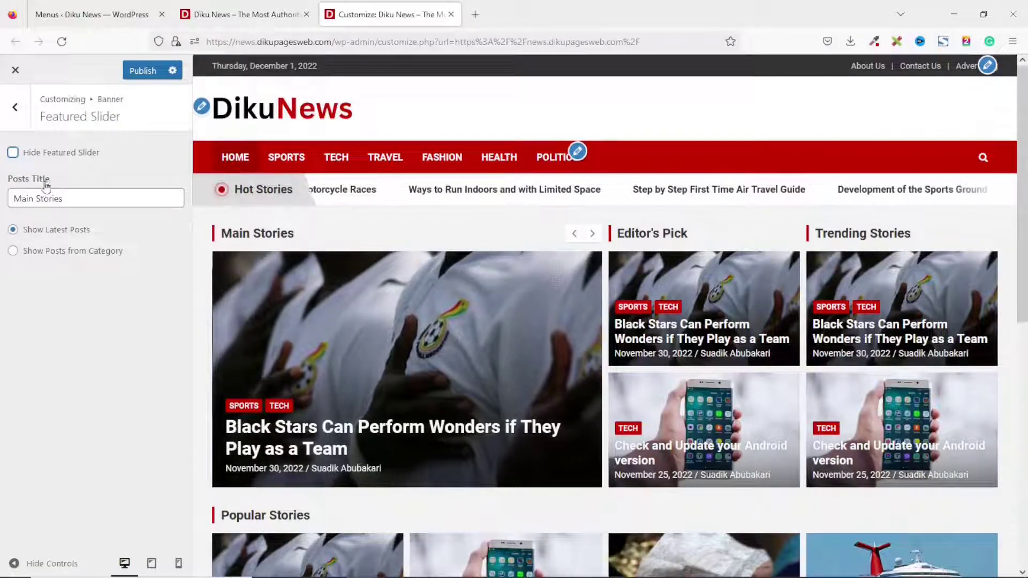
drag(83, 198, 2, 203)
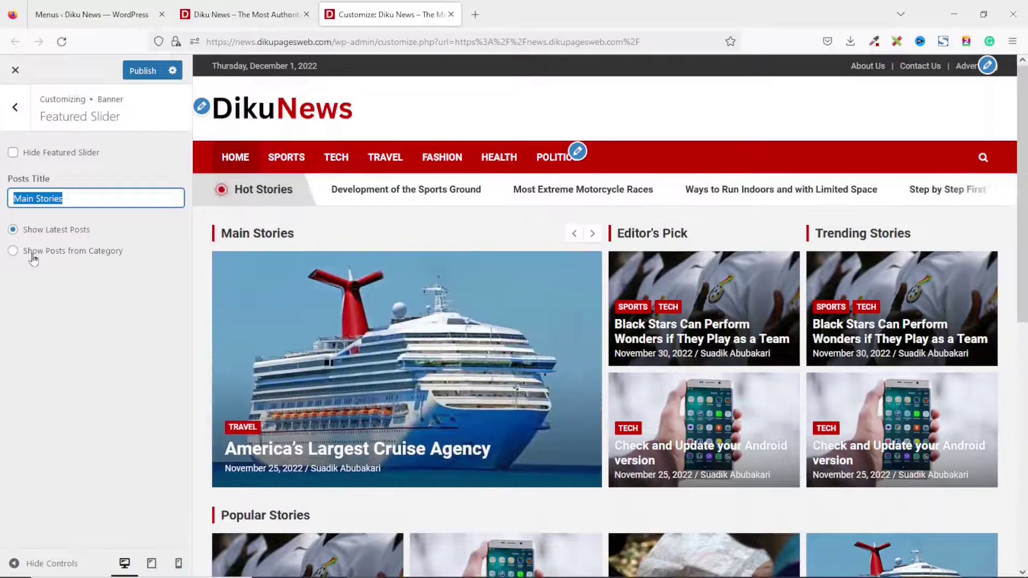
click(33, 254)
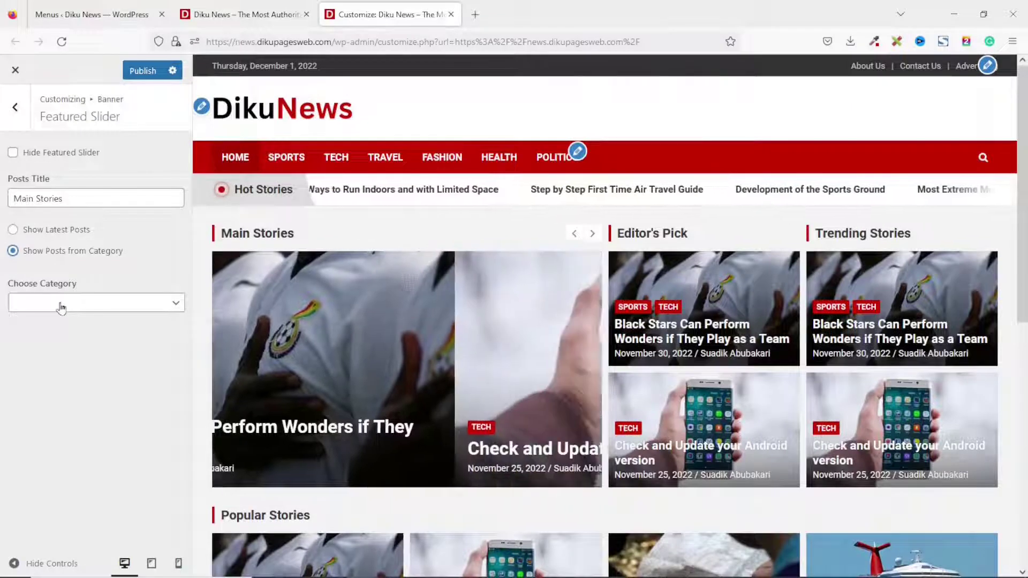
click(60, 306)
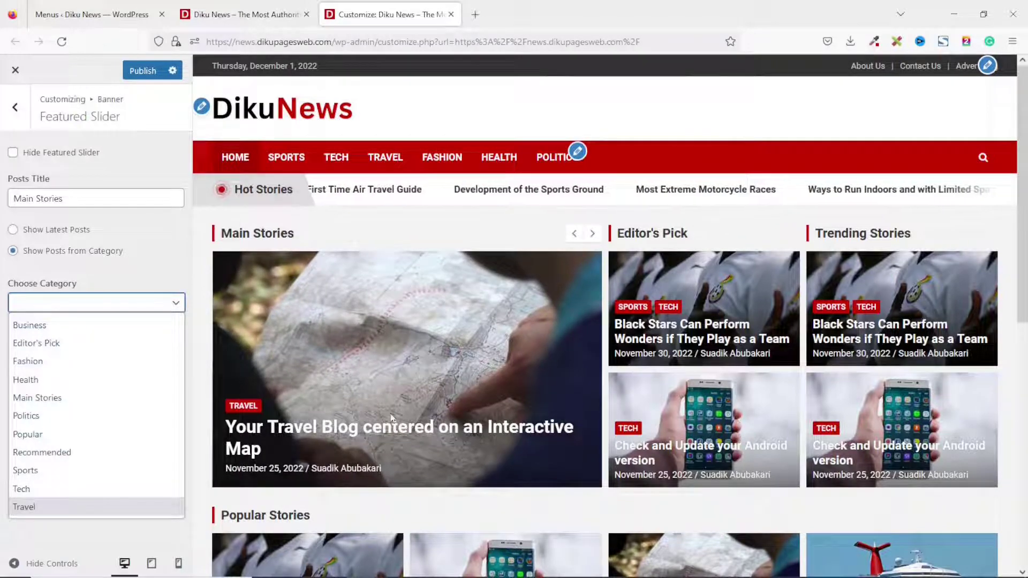
click(47, 232)
click(46, 232)
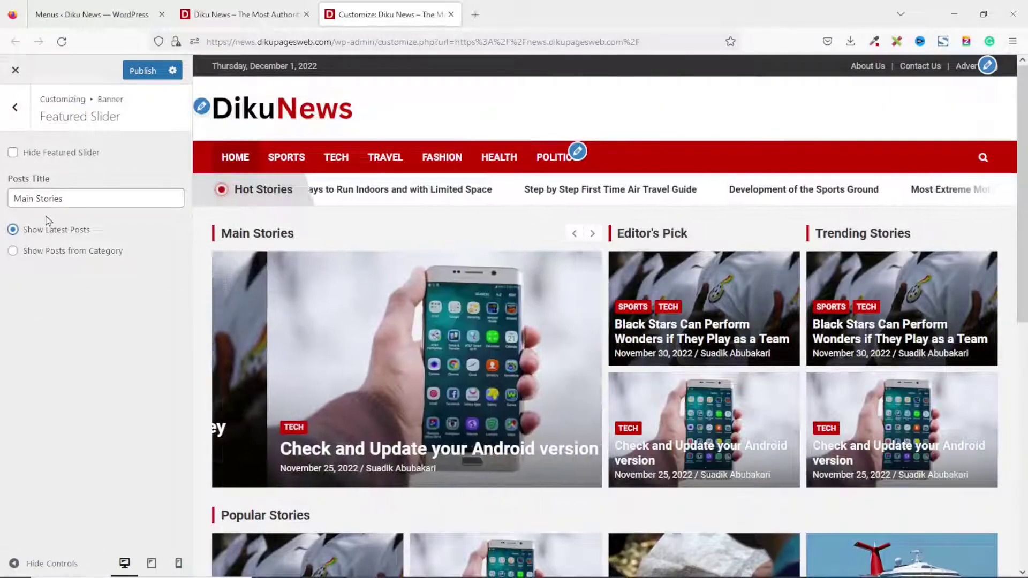
click(11, 110)
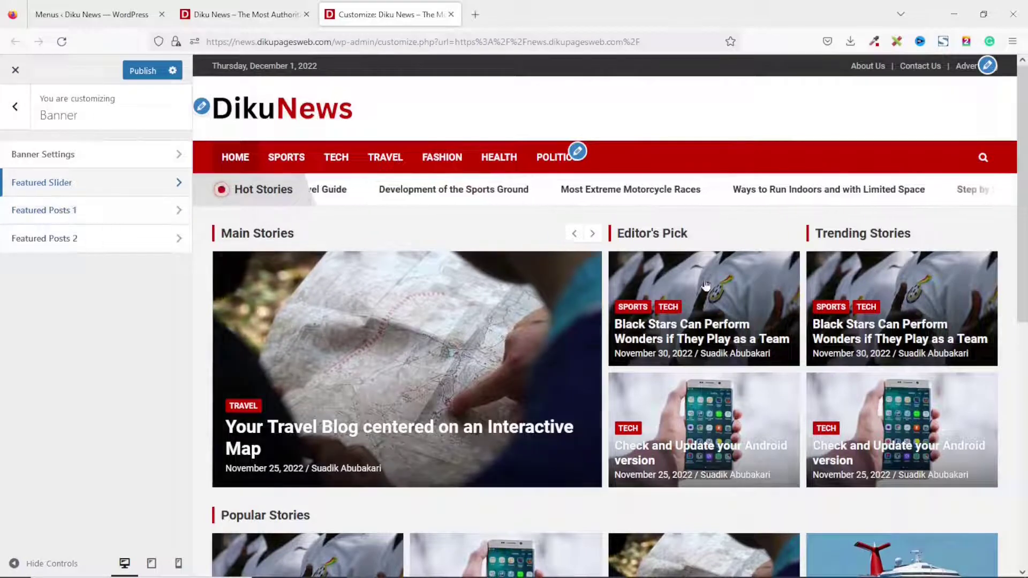
In Banner > Featured Posts 1, toggle the Editor's Pick block off and back on.
click(58, 209)
drag(81, 203, 20, 201)
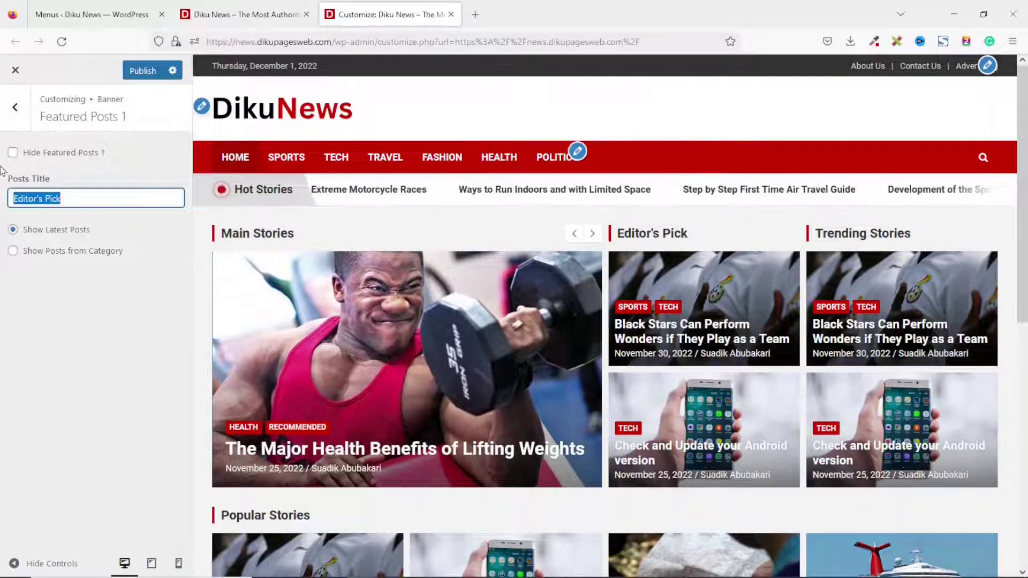
click(12, 154)
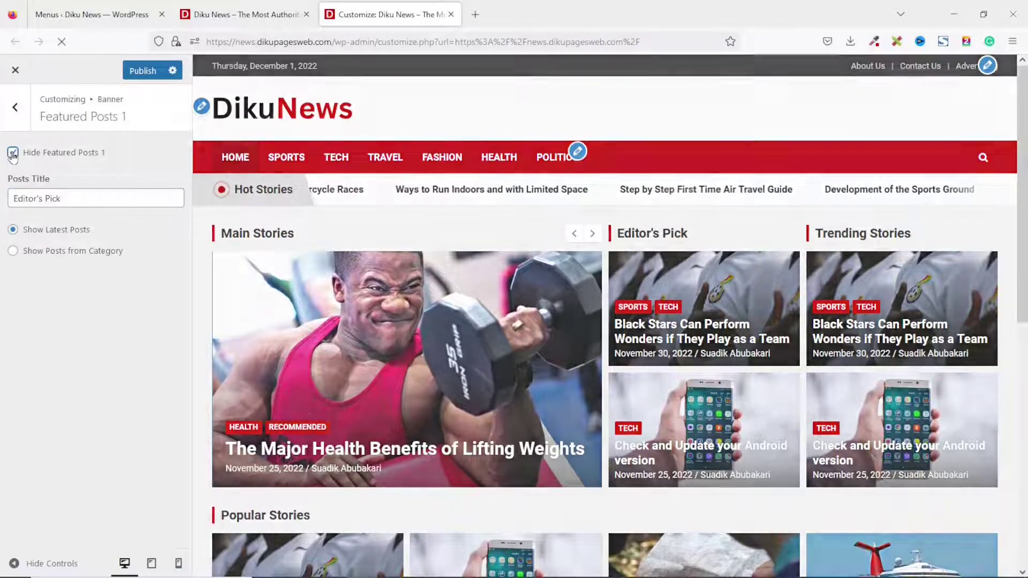
scroll(536, 387, down, 2)
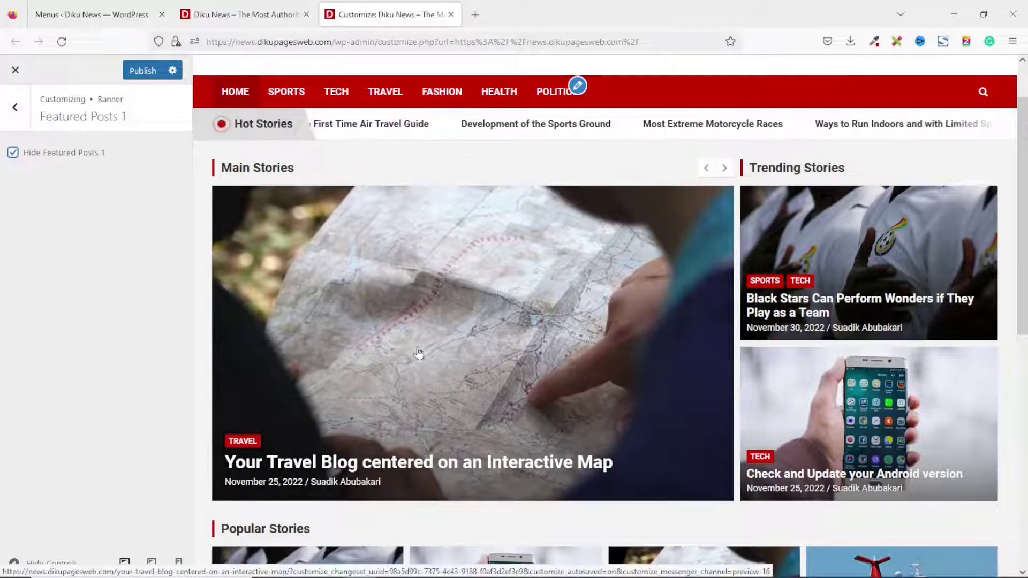
click(13, 153)
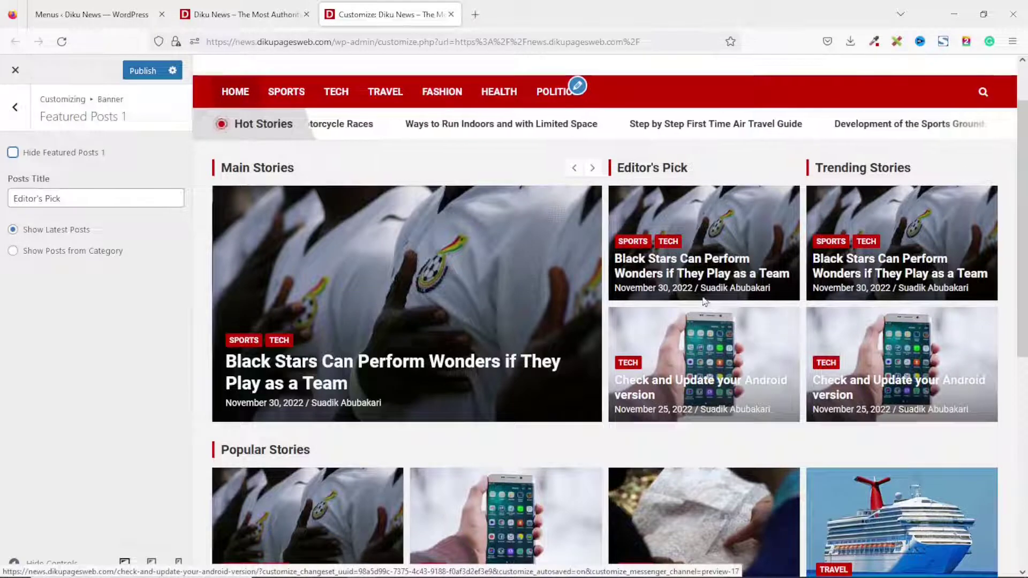
drag(86, 193, 1, 191)
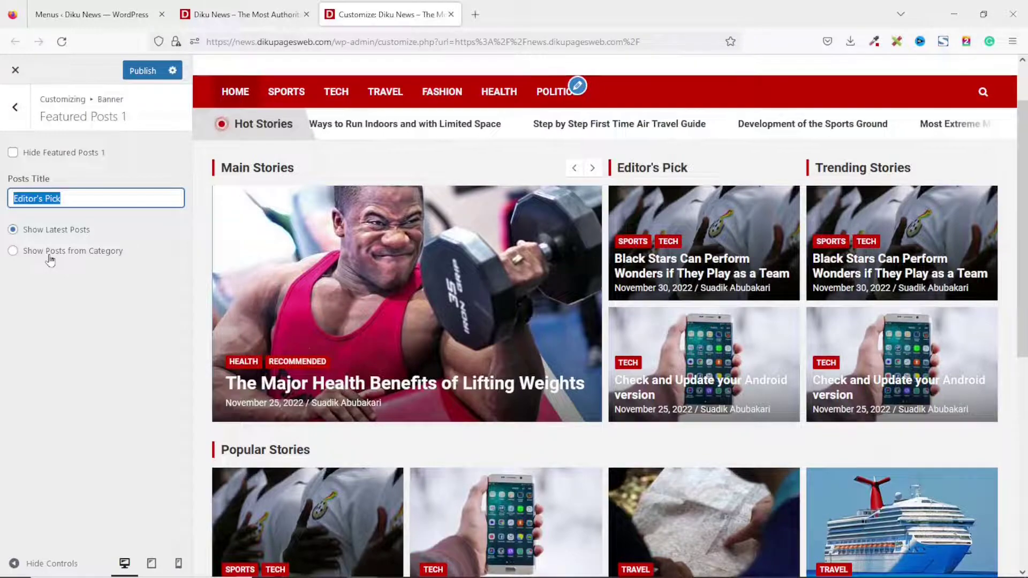
Set the Editor's Pick block to show posts from the Editor's Pick category.
click(50, 253)
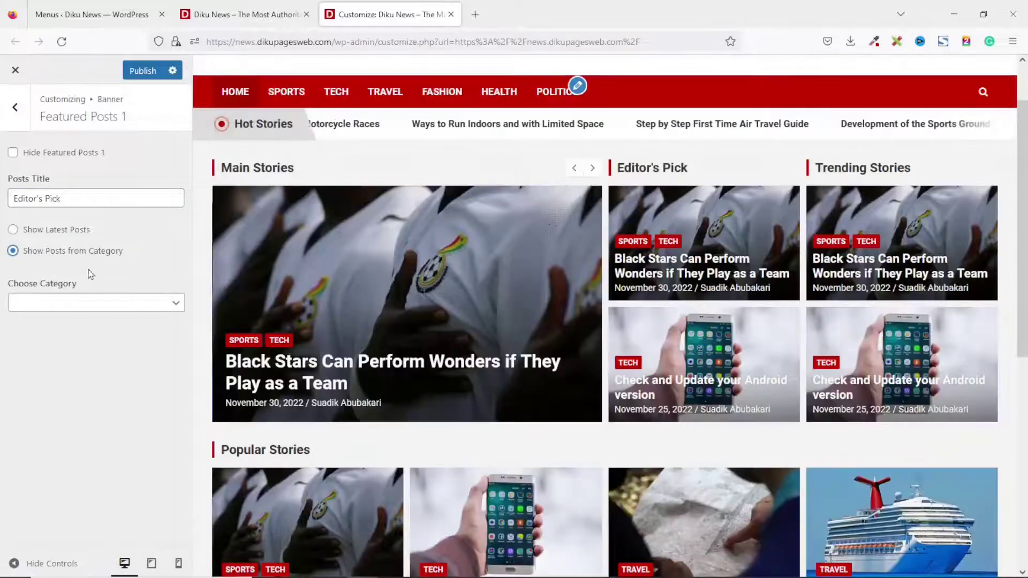
click(107, 305)
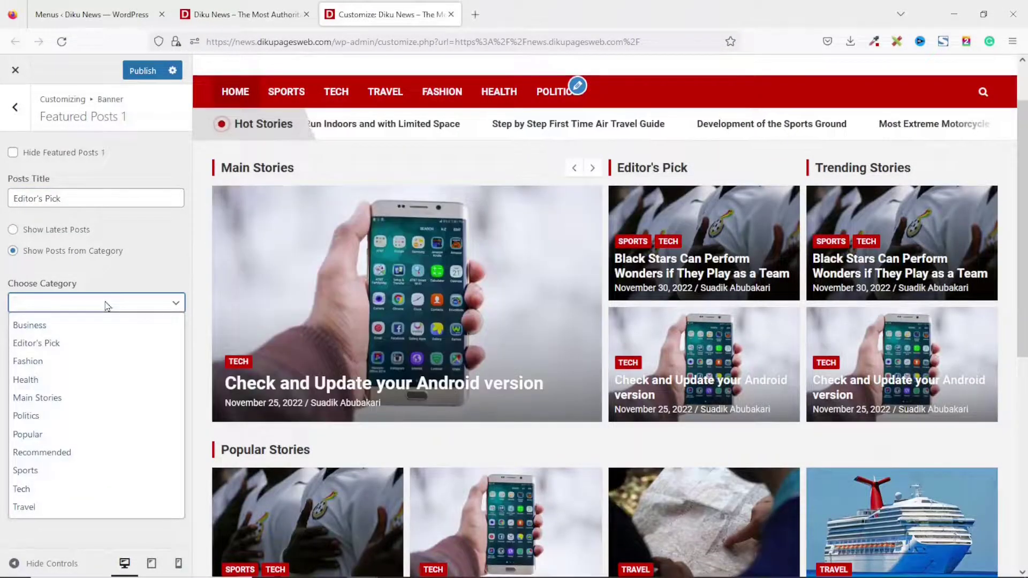
click(54, 344)
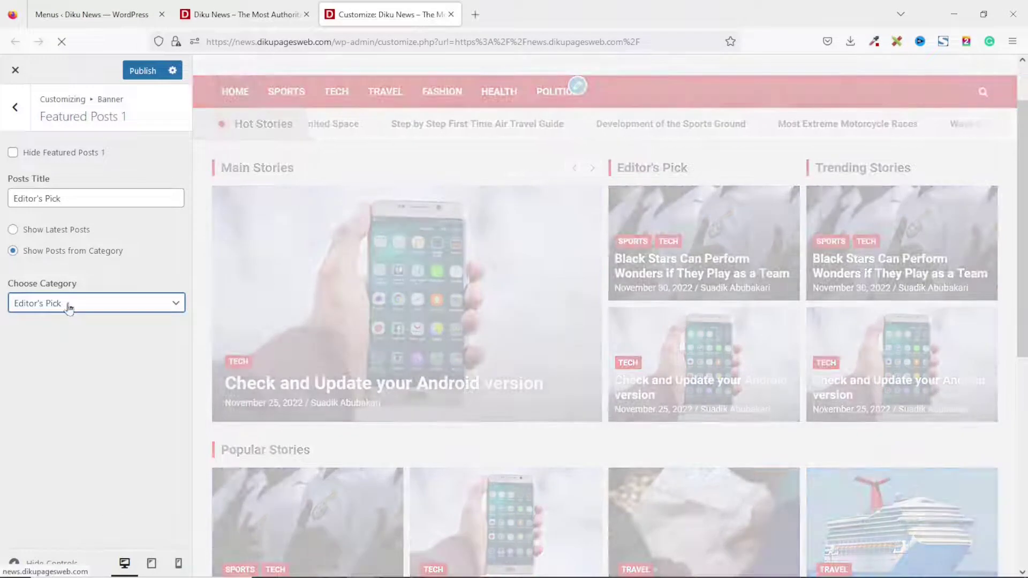
click(68, 309)
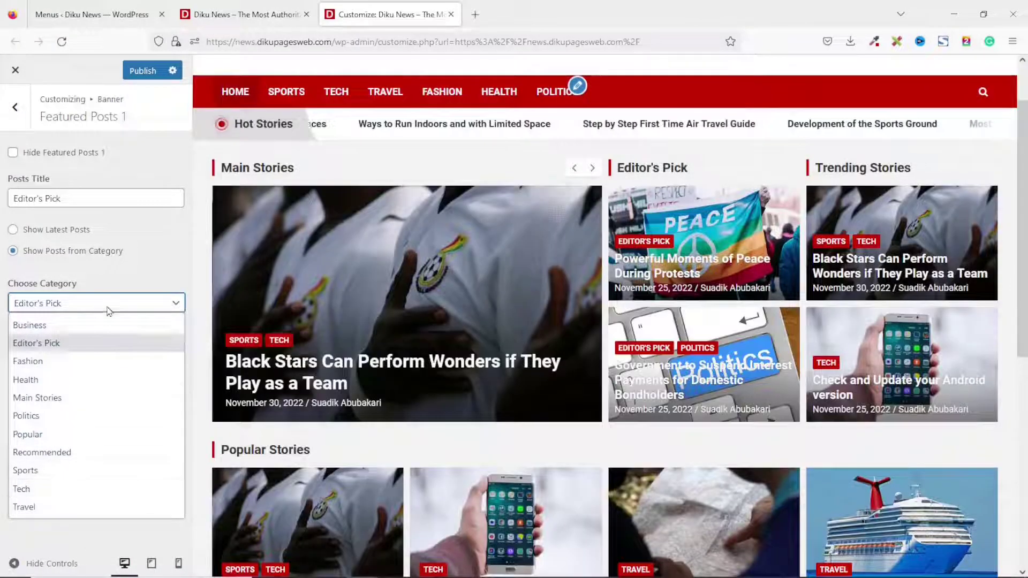
click(118, 276)
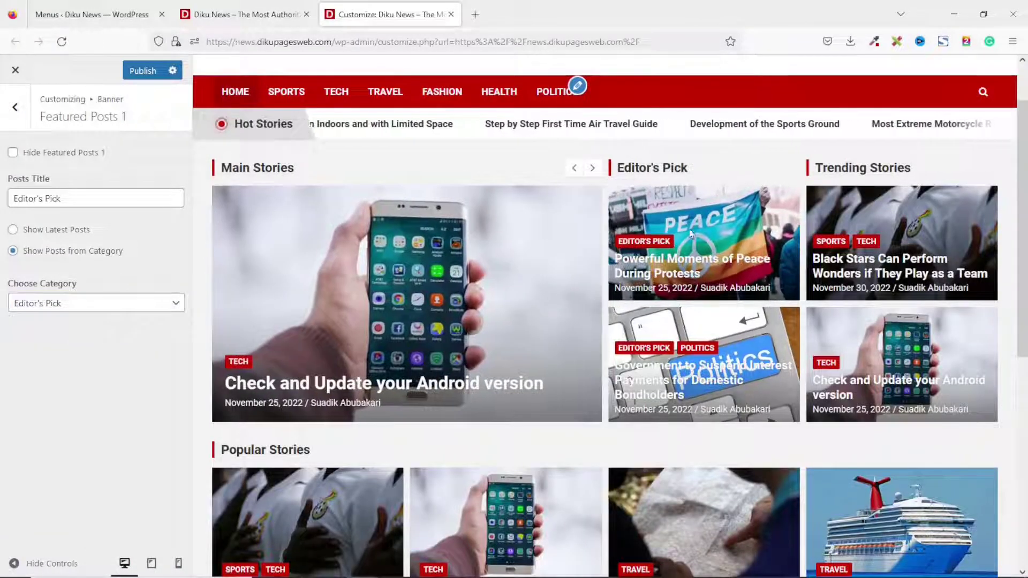
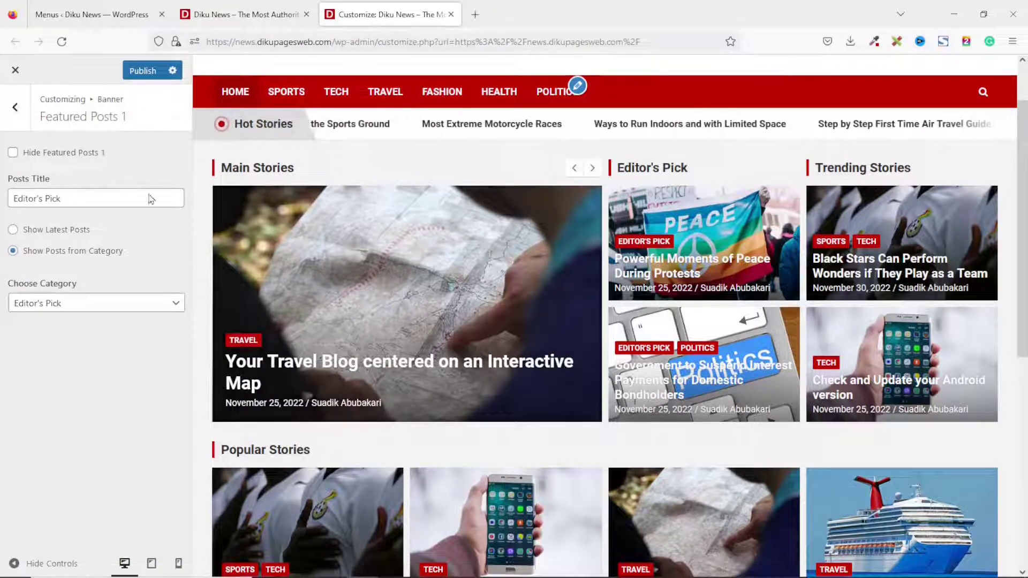
Leave Featured Posts 1 and go back to the Banner section's option list.
click(15, 110)
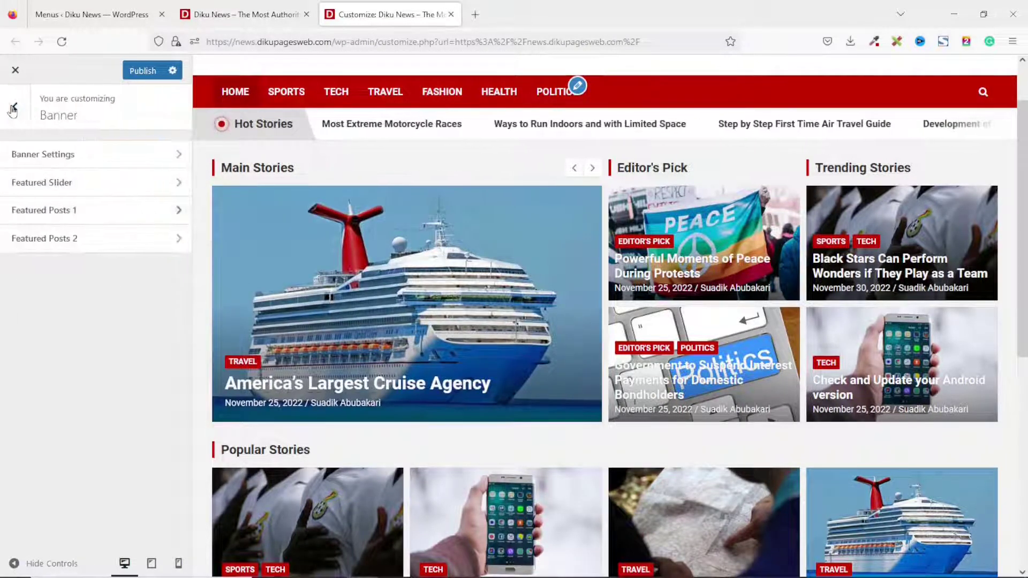
In Featured Posts 2, unhide the Trending Stories column.
click(56, 243)
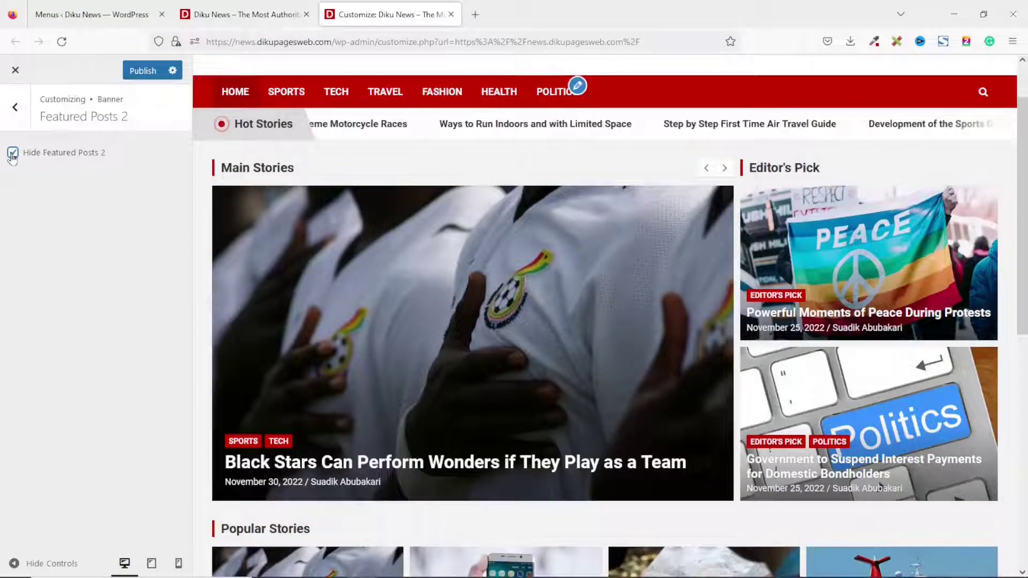
click(12, 154)
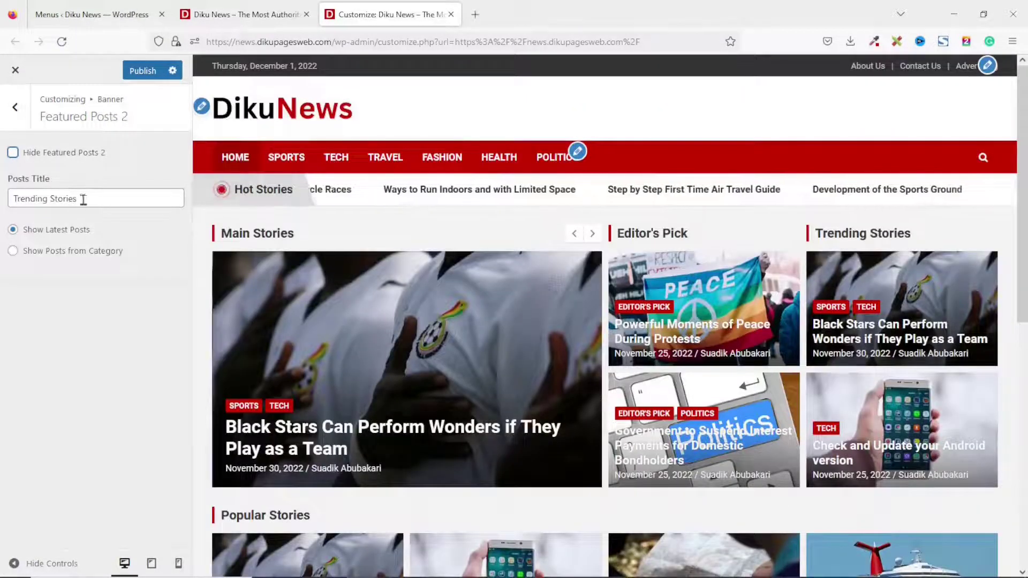
click(90, 197)
drag(90, 197, 2, 194)
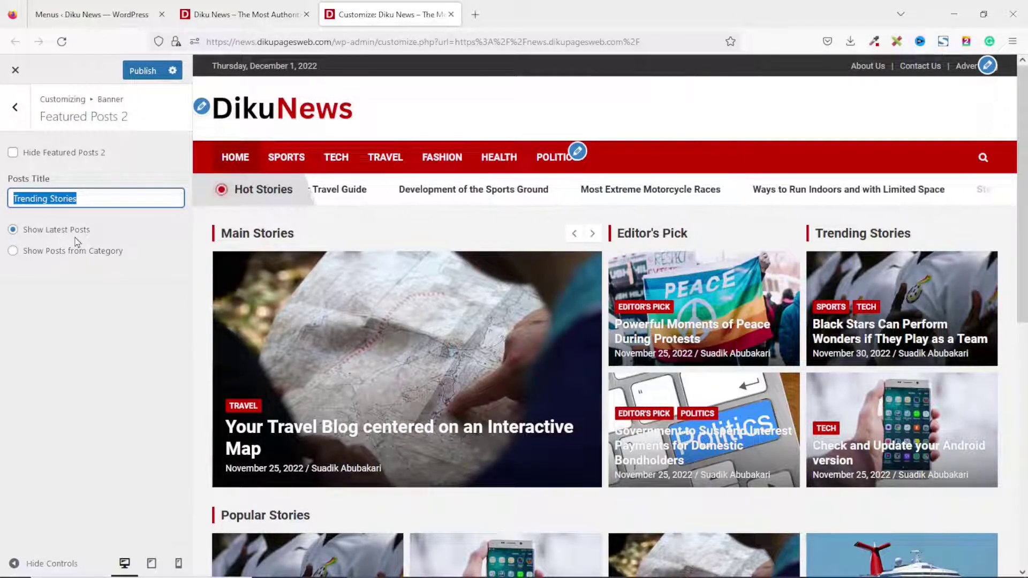
Fill Trending Stories with Main Stories category posts and return to the main Customizer menu.
click(40, 255)
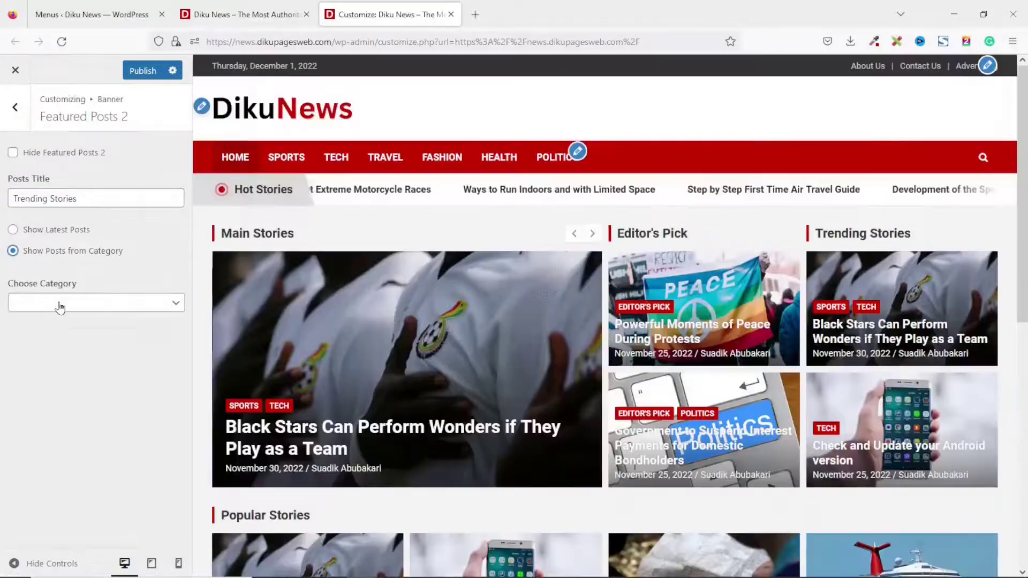
click(60, 305)
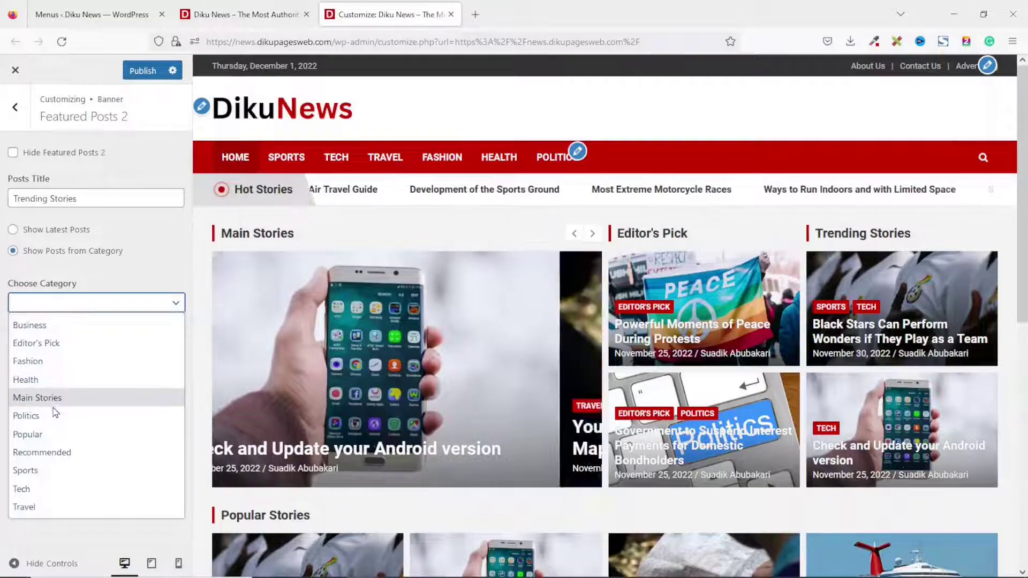
click(60, 398)
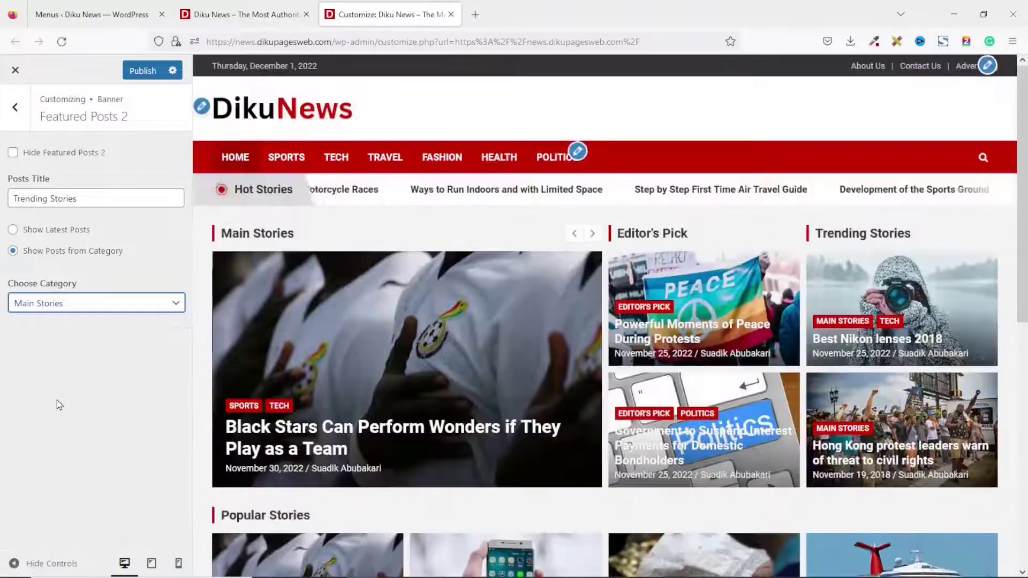
click(15, 109)
click(16, 109)
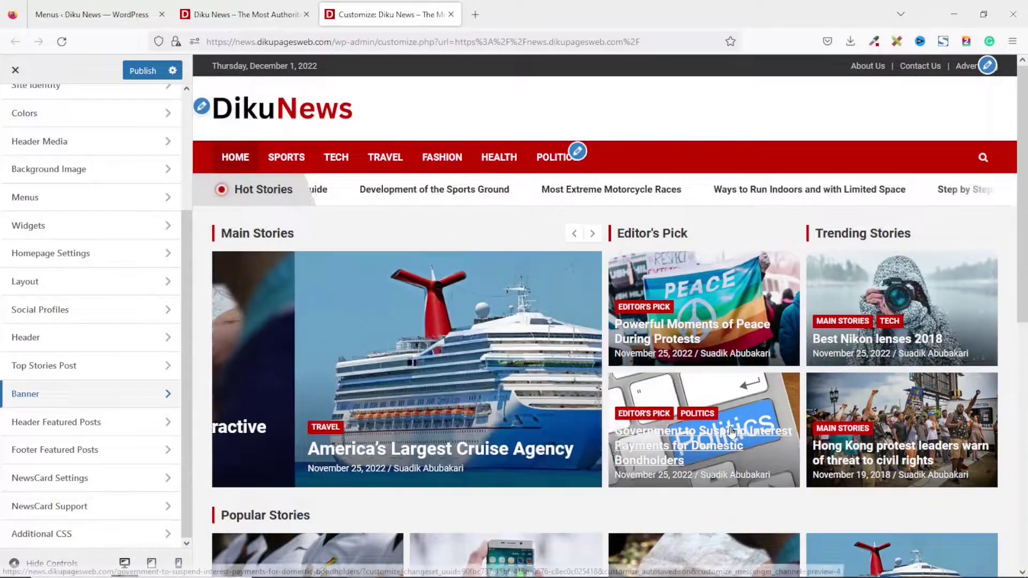
scroll(348, 320, down, 3)
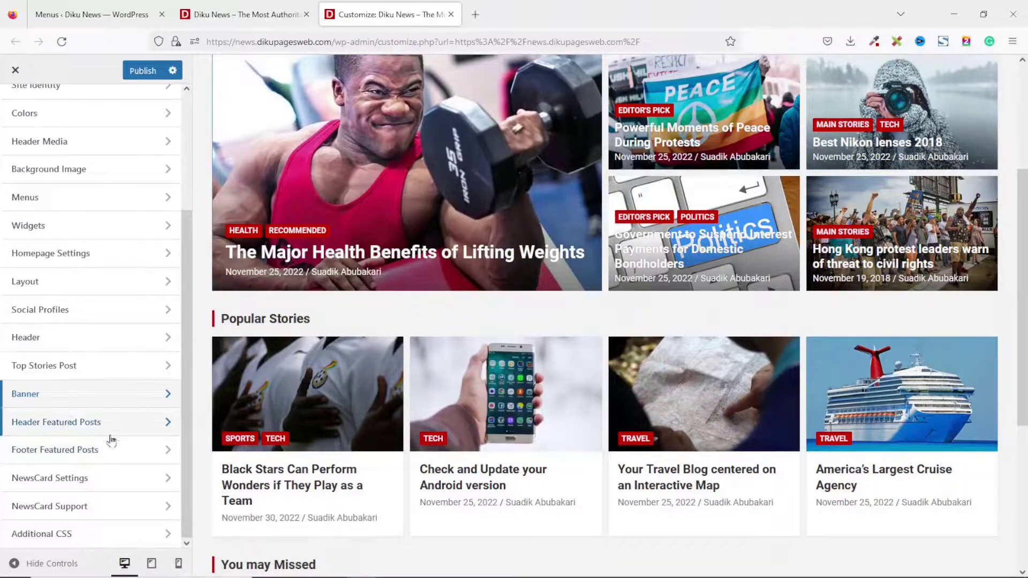
Show Header Featured Posts (Popular Stories) on the homepage only, using Recommended category posts.
click(80, 426)
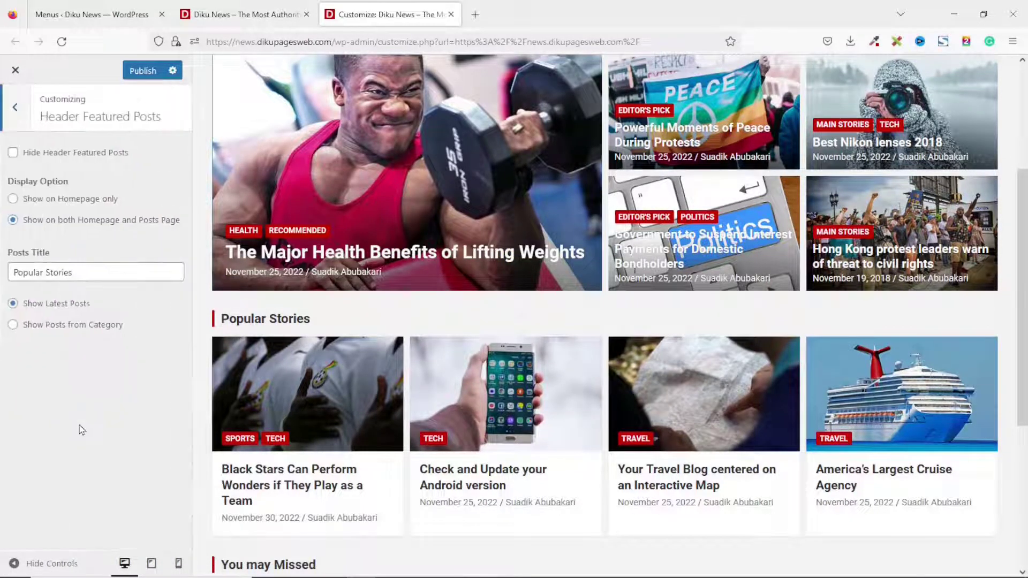
click(13, 199)
drag(83, 271, 3, 267)
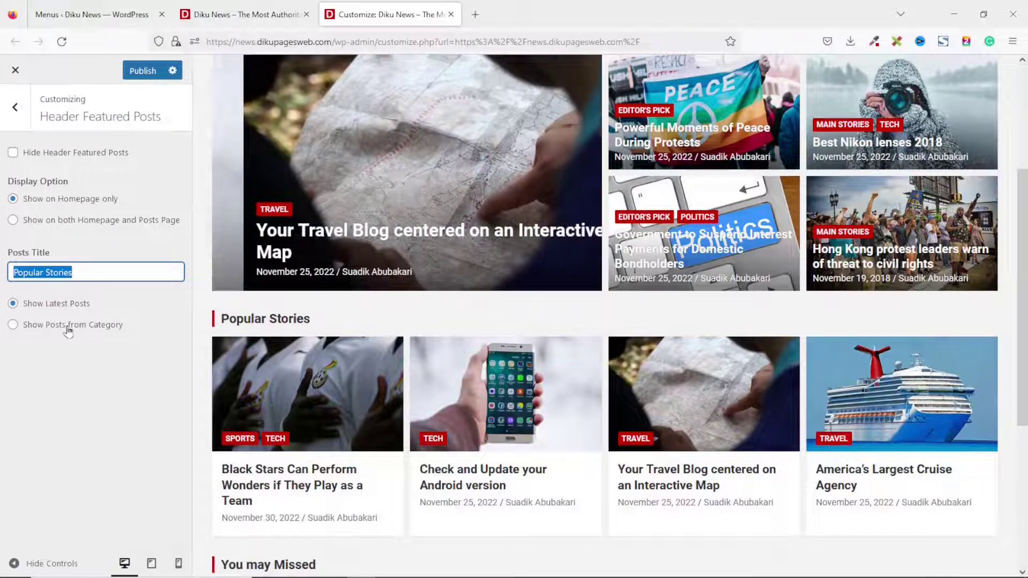
click(64, 325)
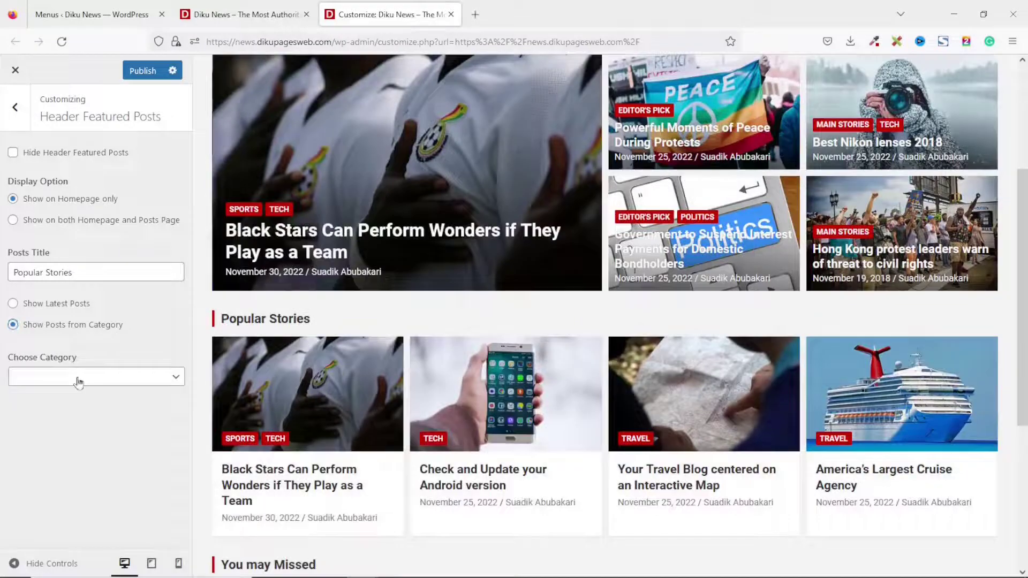
click(78, 379)
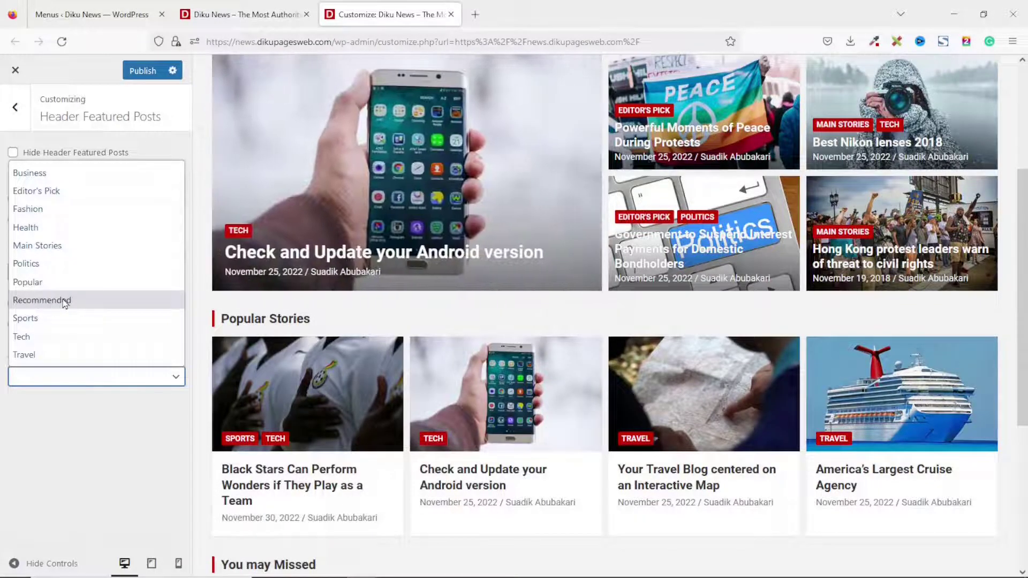
click(63, 303)
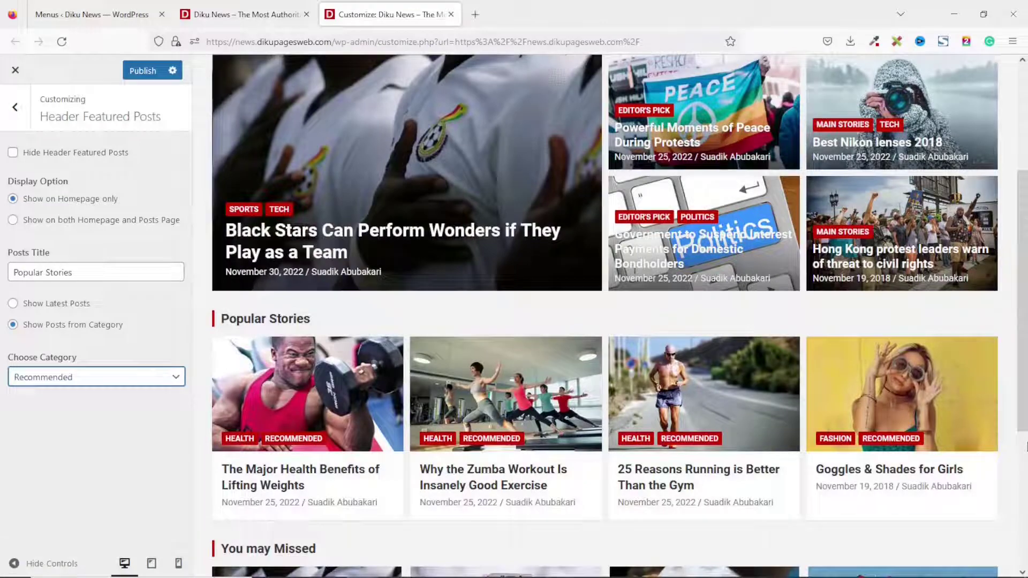
click(15, 107)
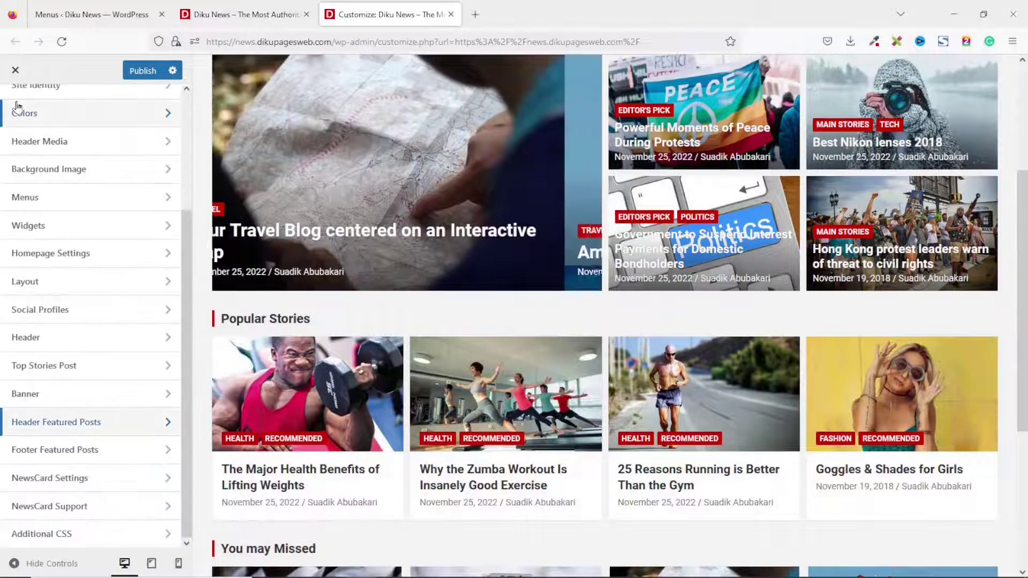
scroll(483, 351, down, 2)
scroll(482, 352, down, 3)
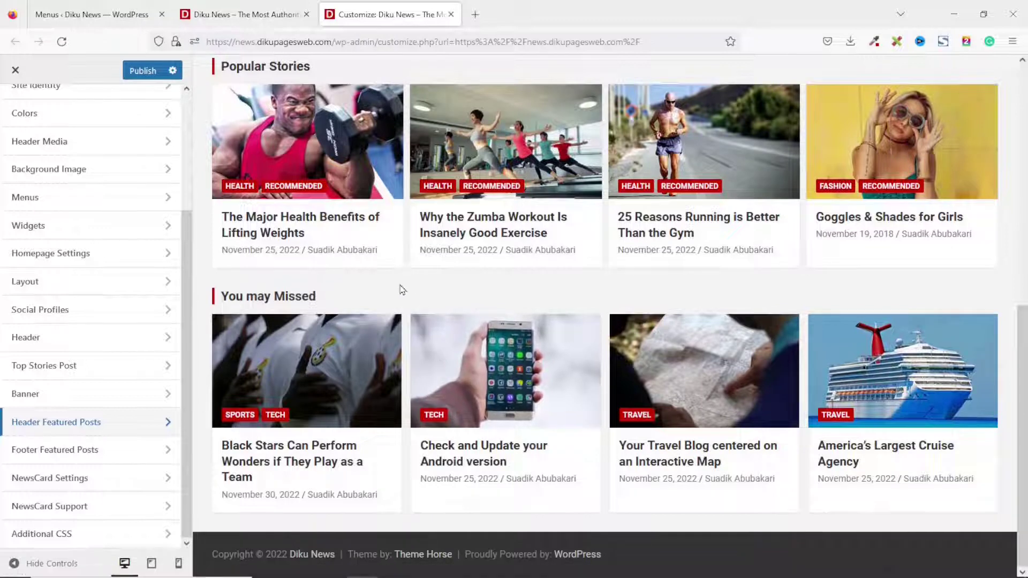
click(70, 455)
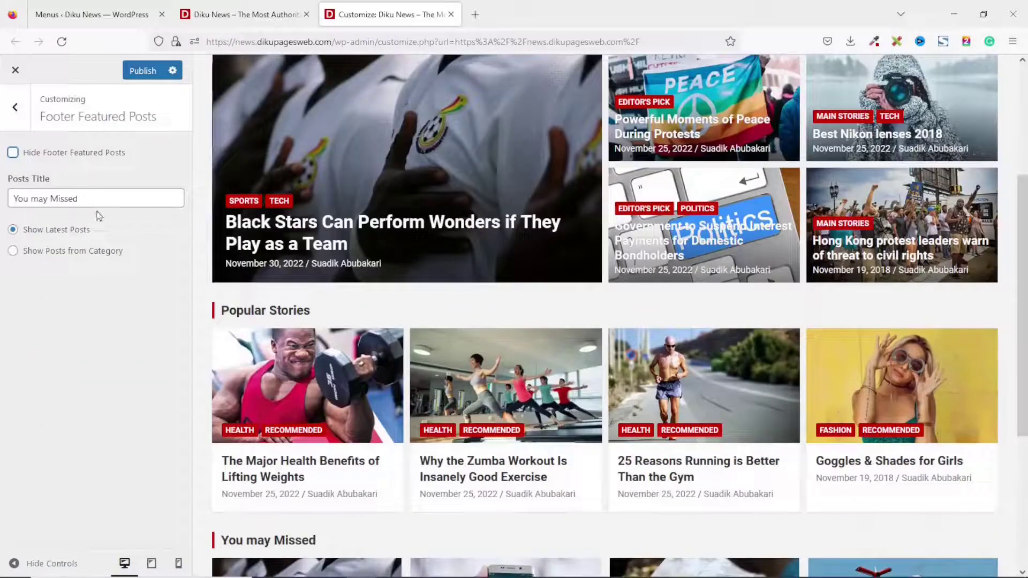
drag(80, 199, 2, 201)
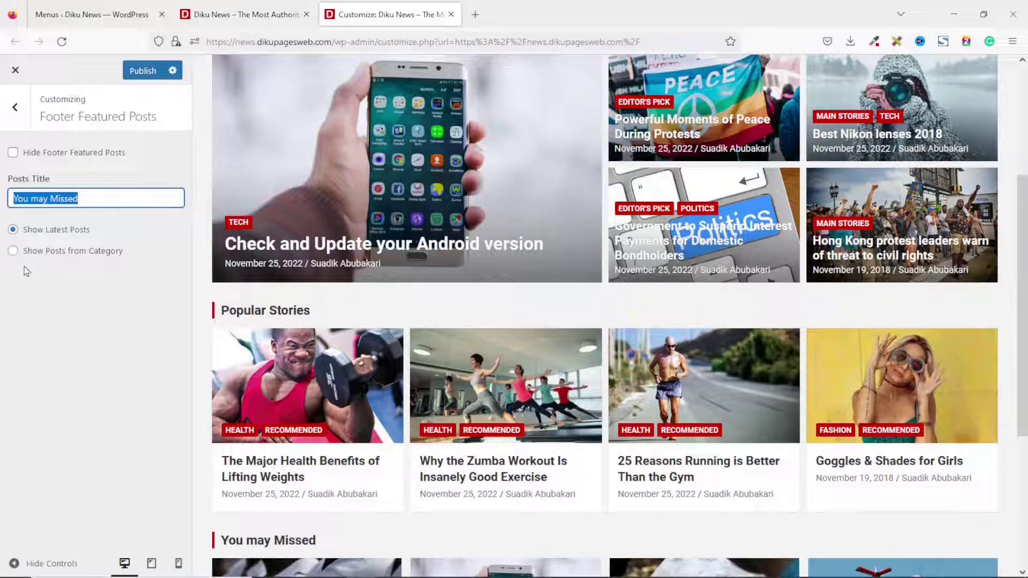
click(43, 252)
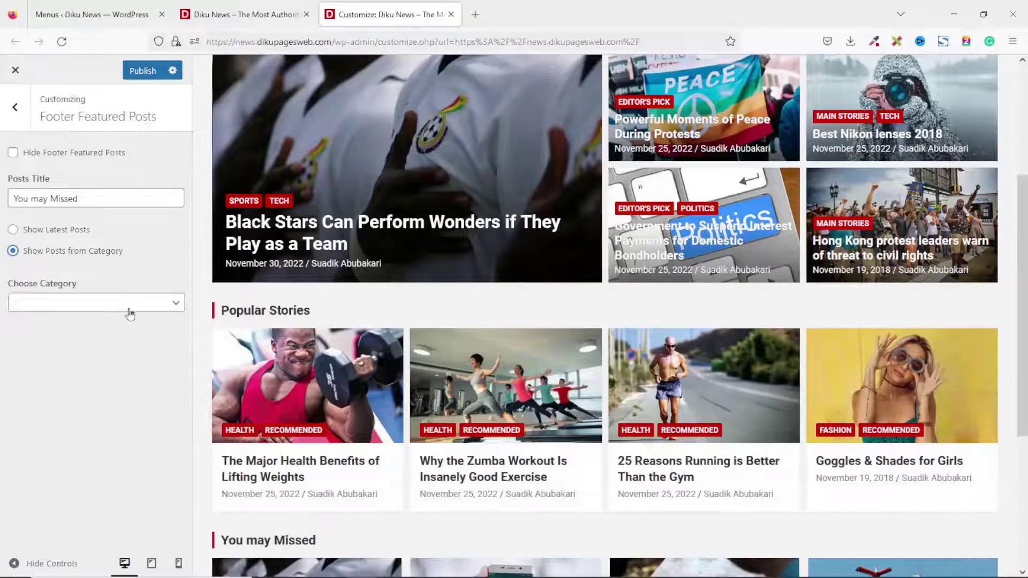
click(129, 314)
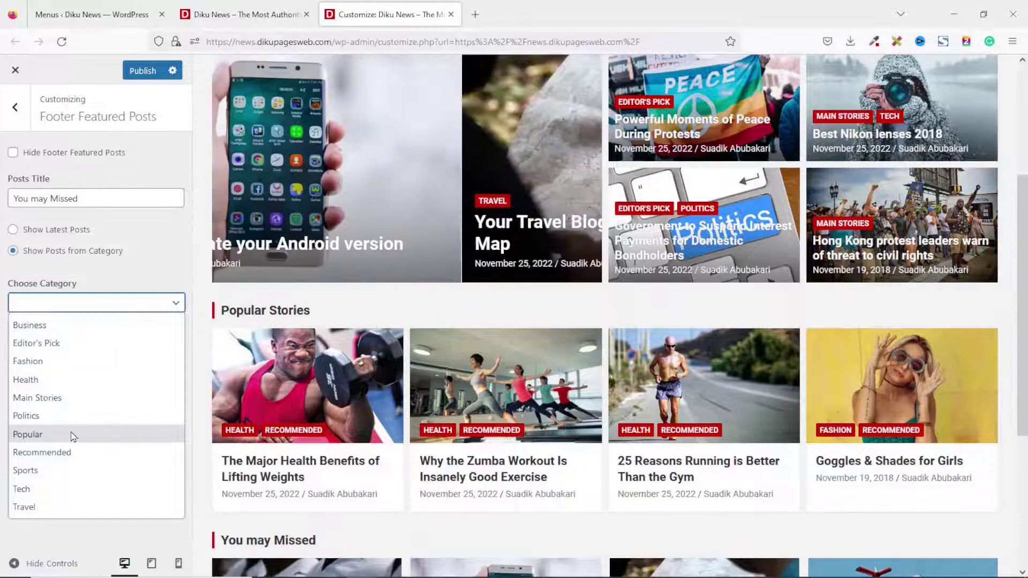
click(41, 232)
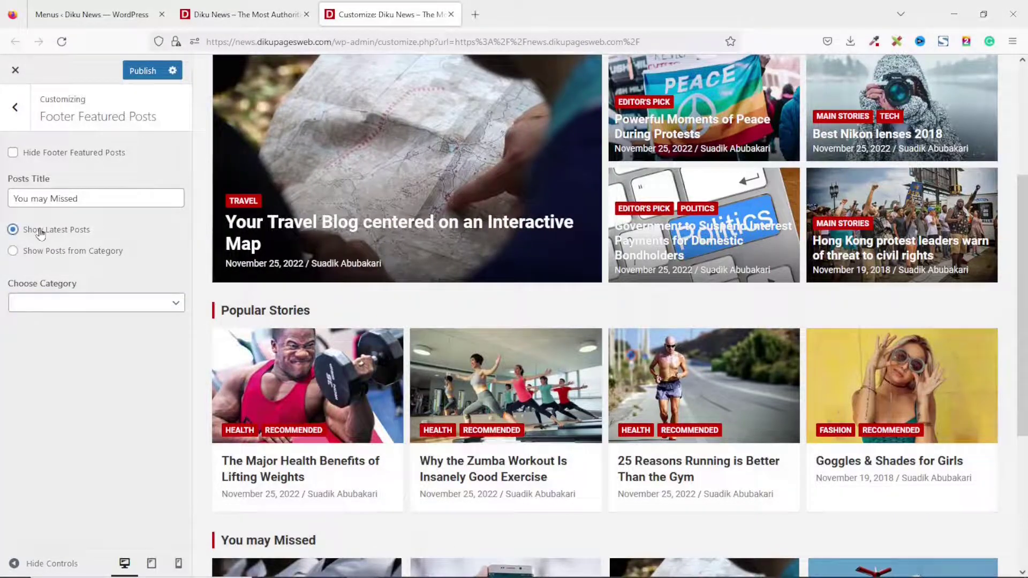
scroll(502, 98, down, 2)
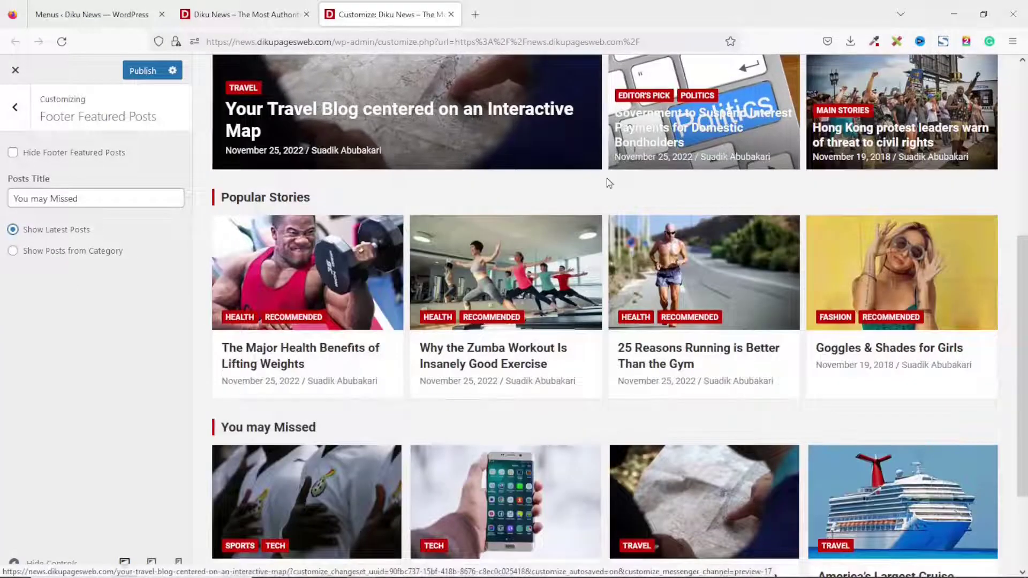
scroll(606, 173, down, 3)
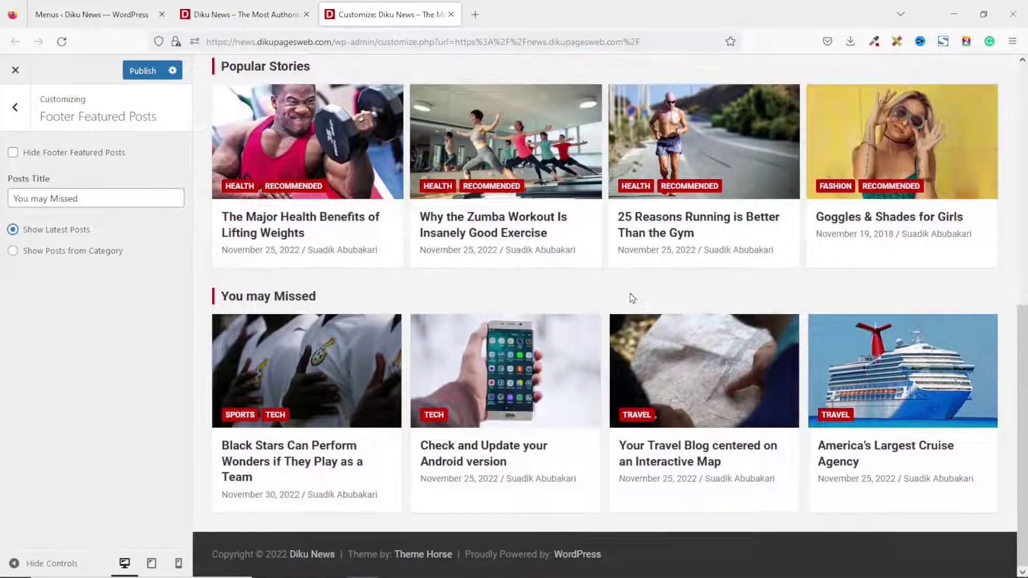
scroll(629, 298, up, 8)
scroll(629, 297, down, 8)
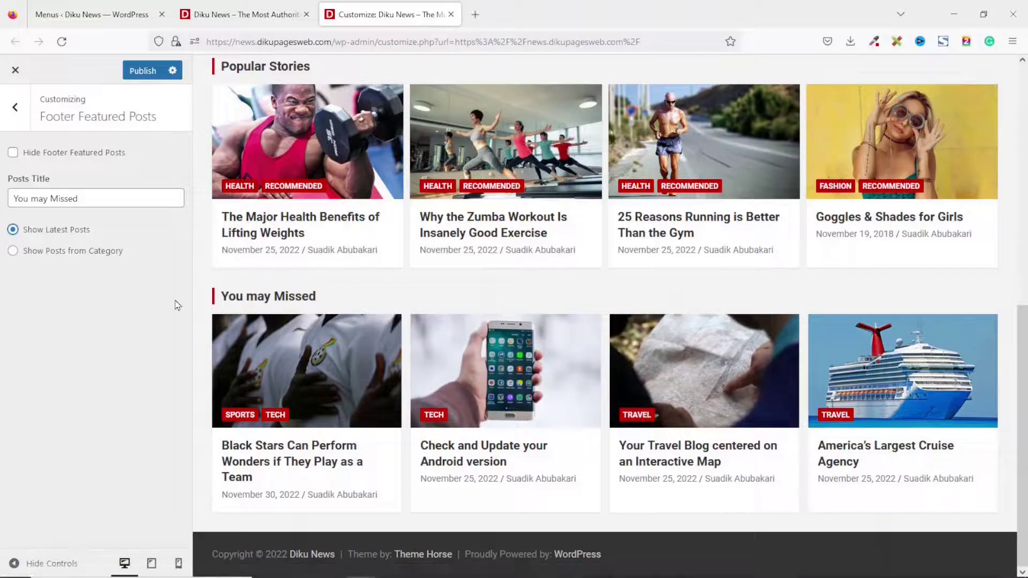
click(16, 108)
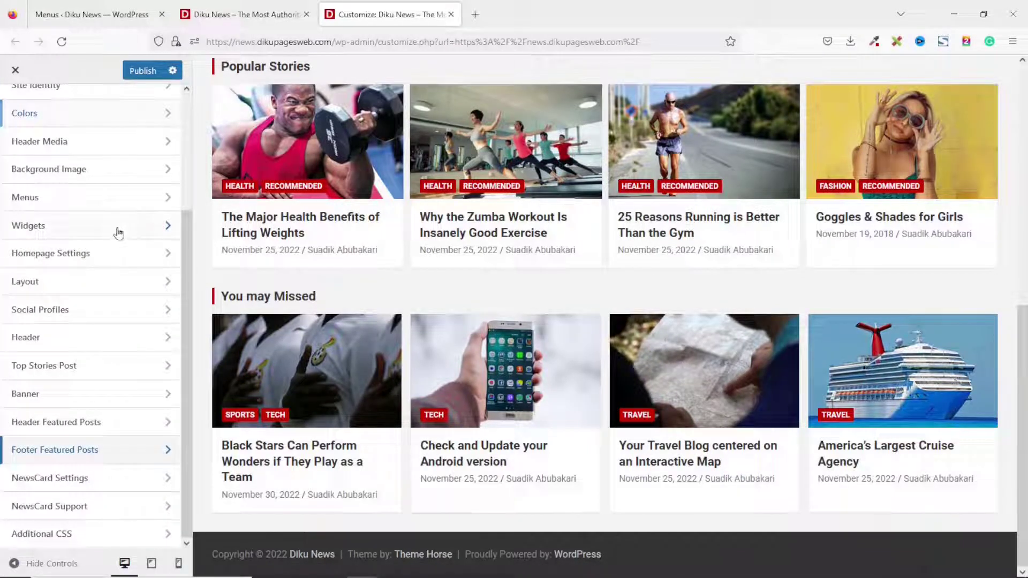
In the Front Page Content Section widget area, search the block library for 'vertical'.
click(60, 226)
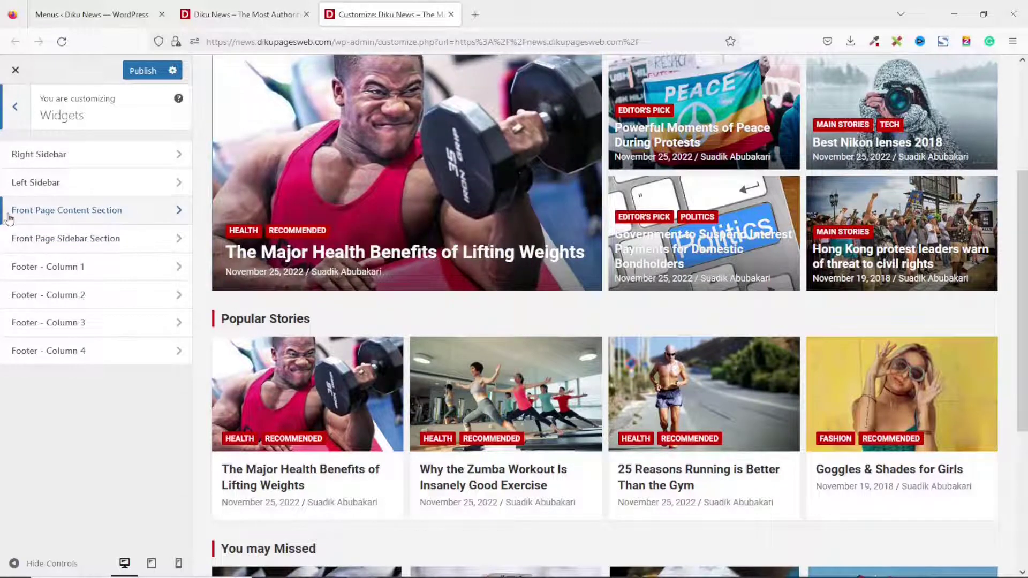
click(80, 213)
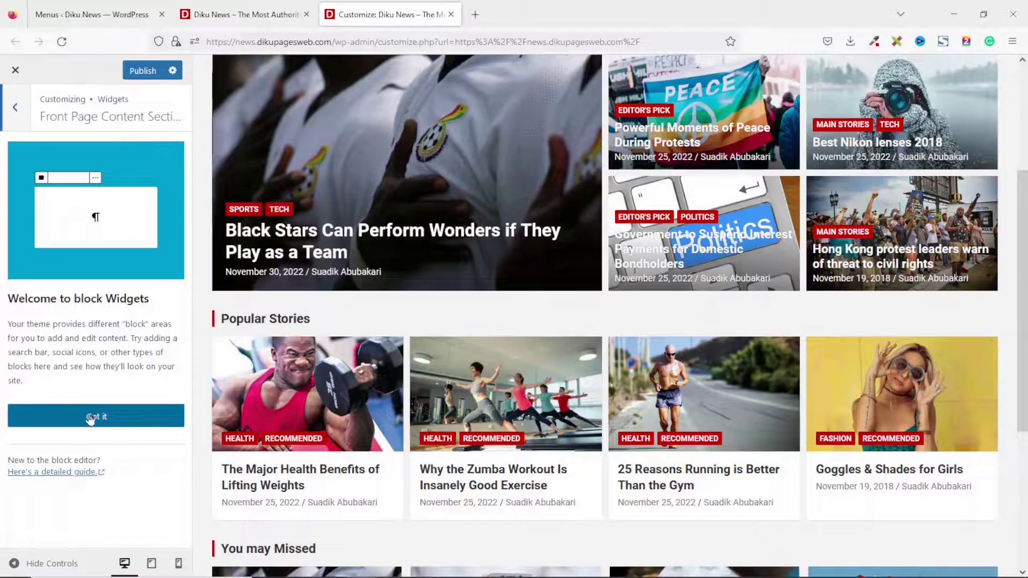
click(90, 419)
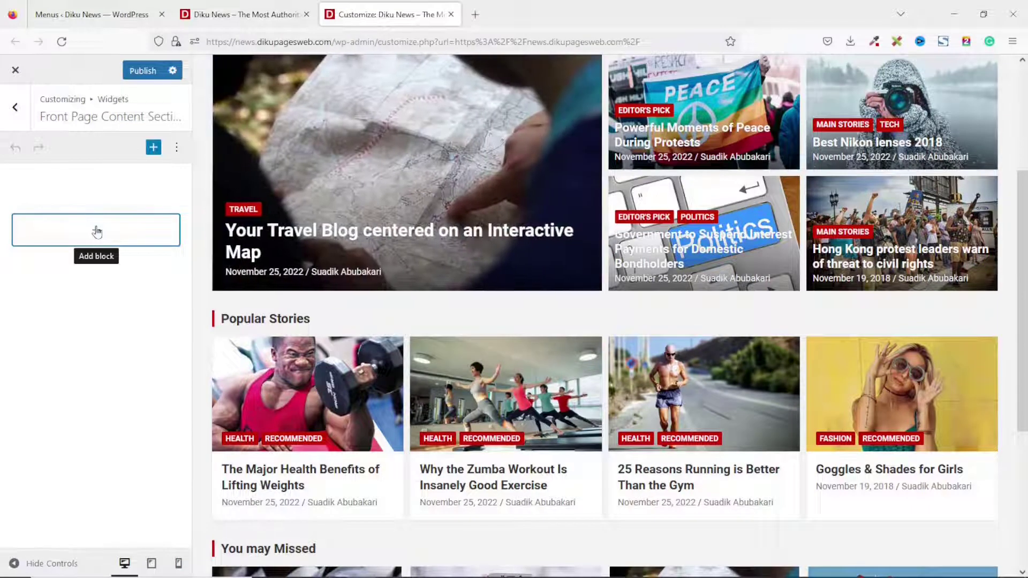
click(96, 231)
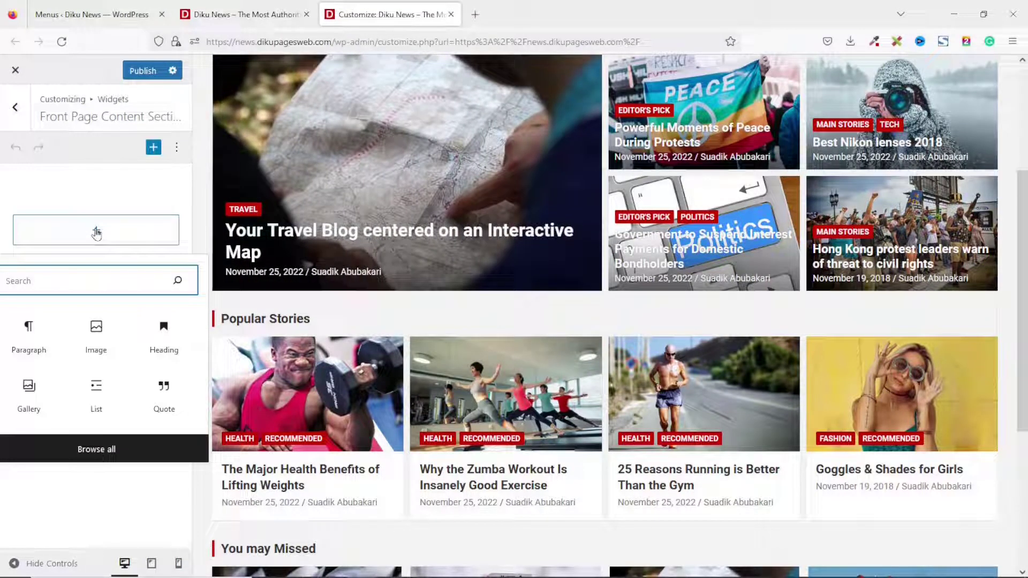
text(vertical)
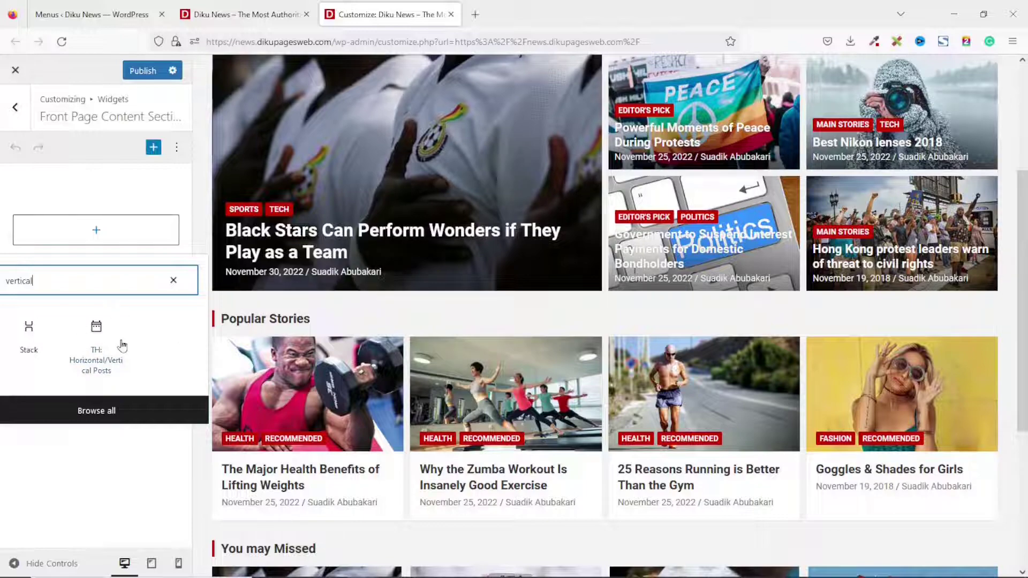
Insert a TH: Horizontal/Vertical Posts widget showing Tech category posts, titled Technology.
click(99, 354)
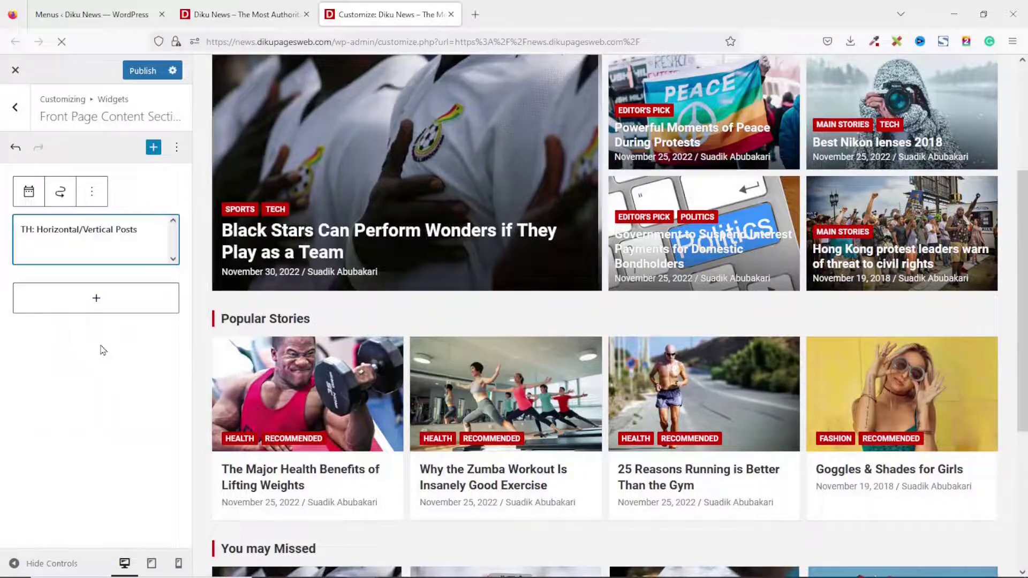
scroll(556, 436, down, 5)
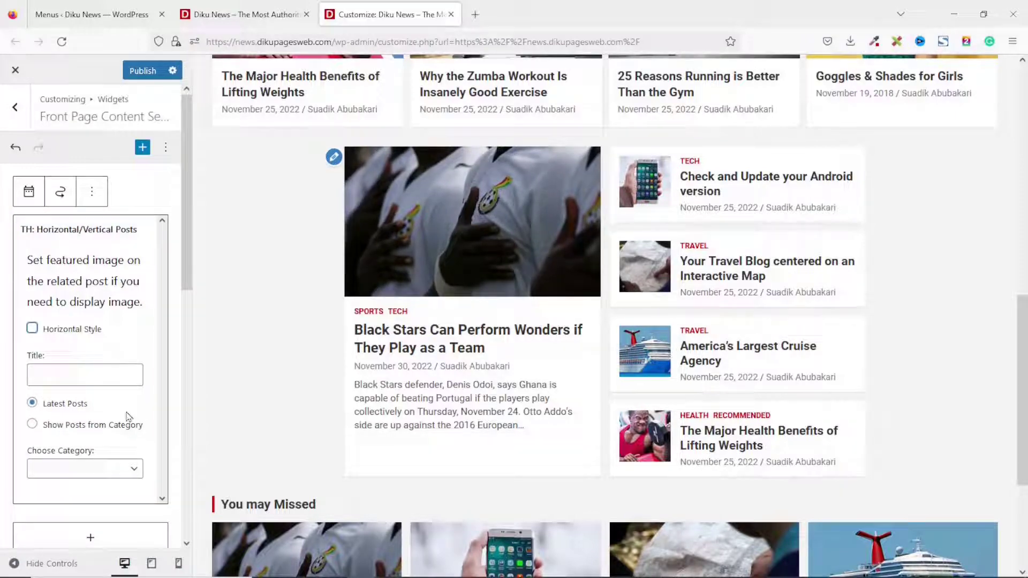
click(62, 426)
click(90, 470)
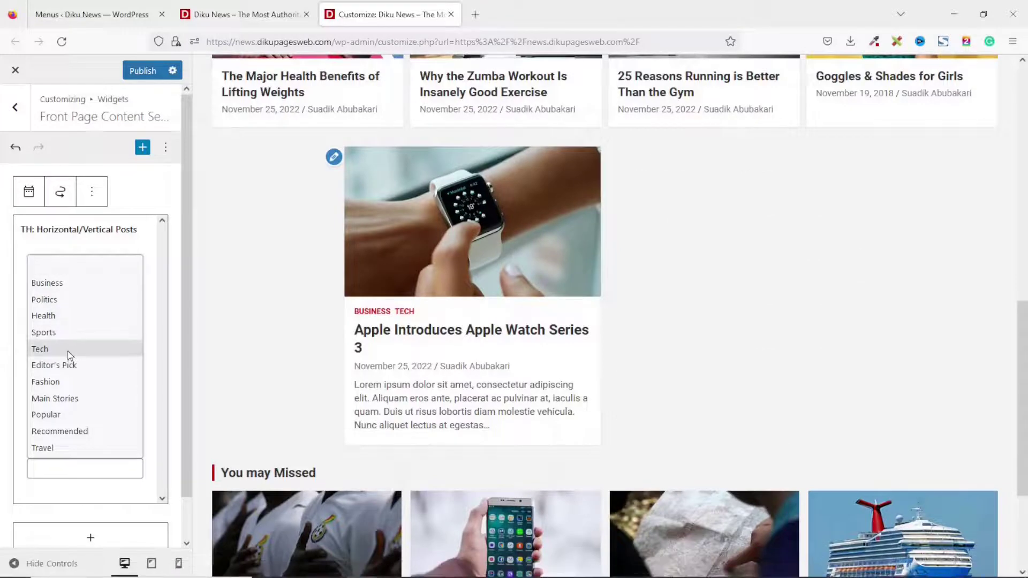
click(71, 351)
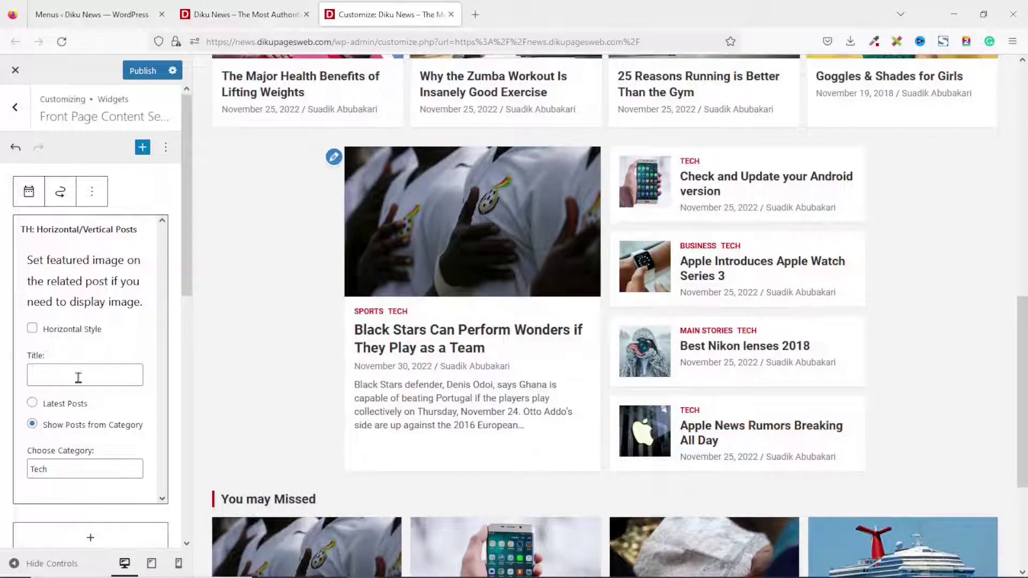
text(Technology)
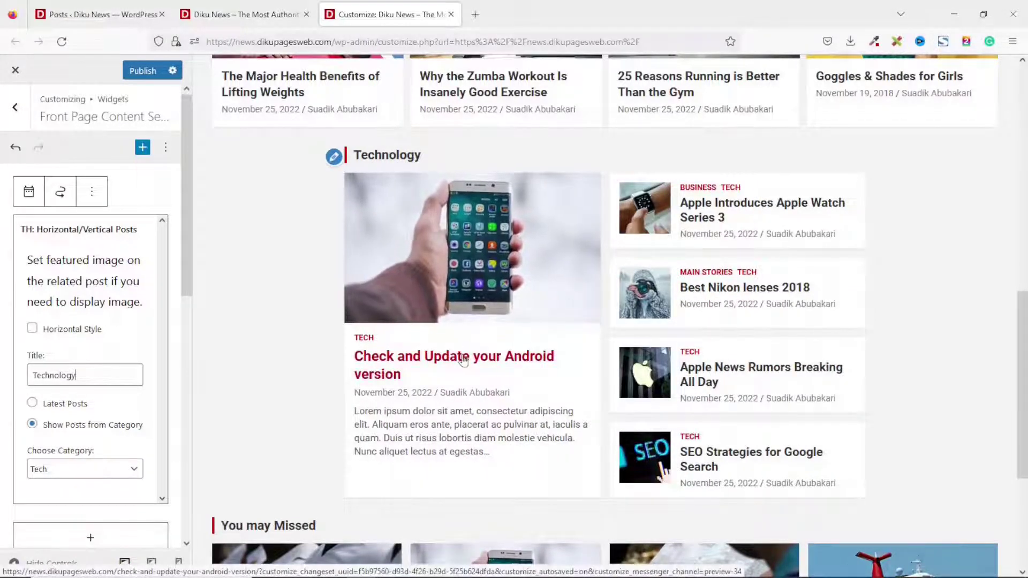
scroll(86, 461, down, 3)
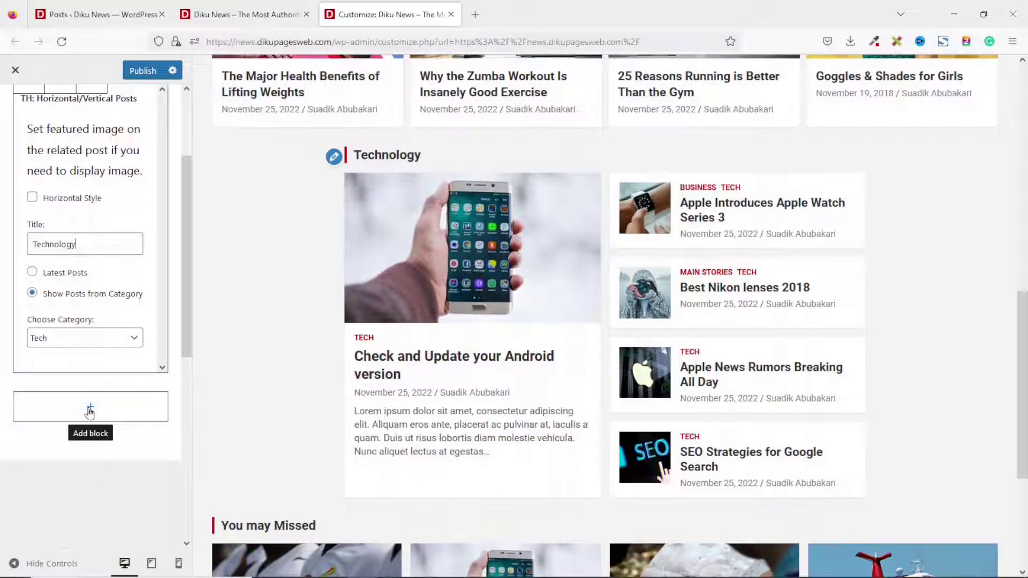
Add a block-style TH: Card/Block Posts widget set to the Health category.
click(90, 411)
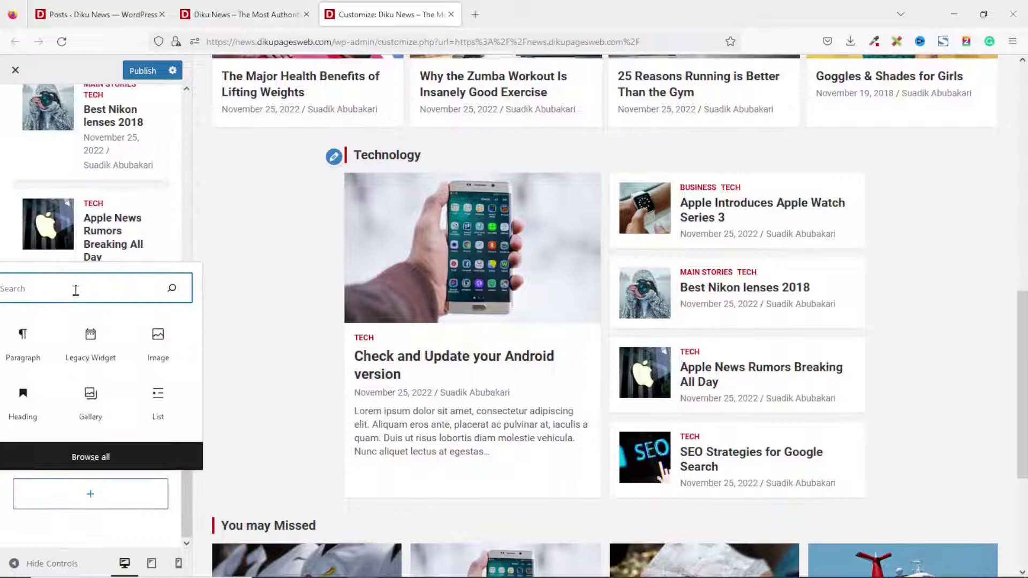
text(th)
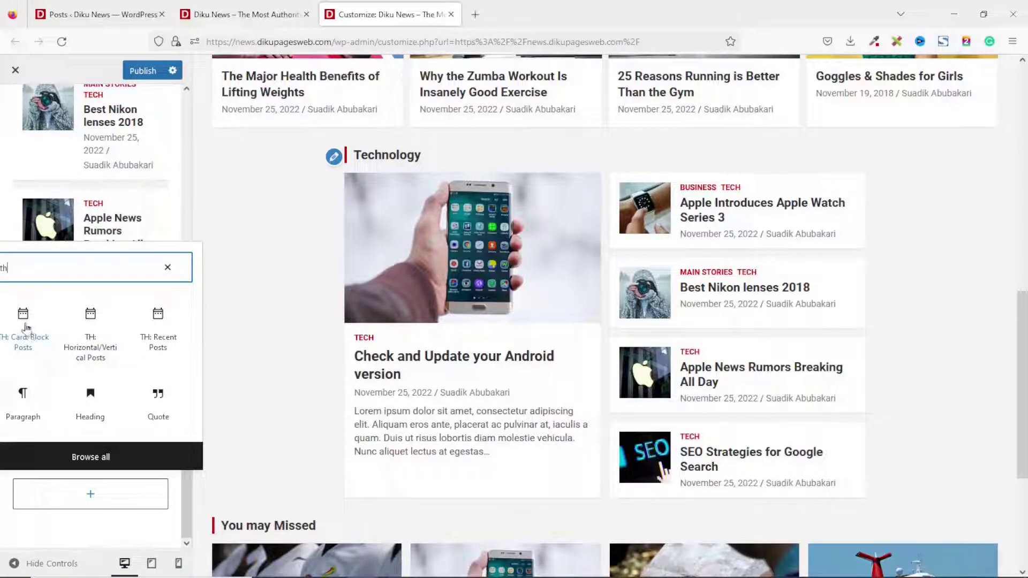
click(26, 328)
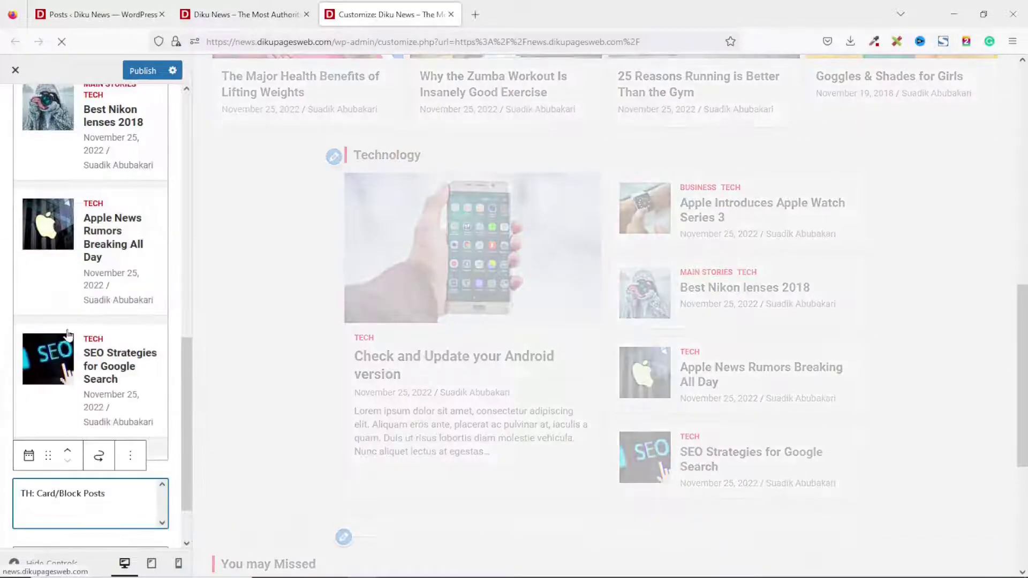
scroll(525, 411, down, 4)
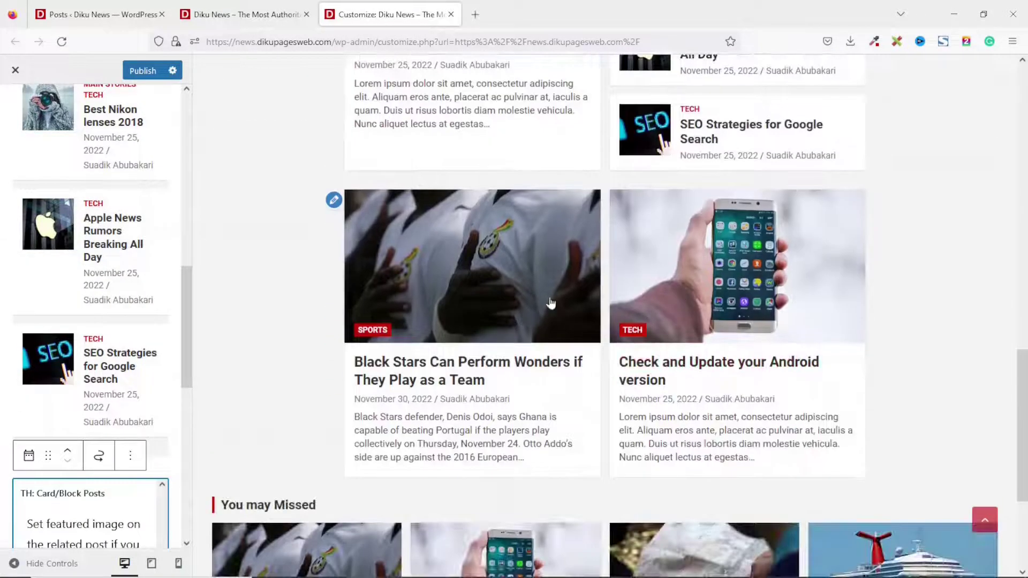
scroll(114, 432, down, 5)
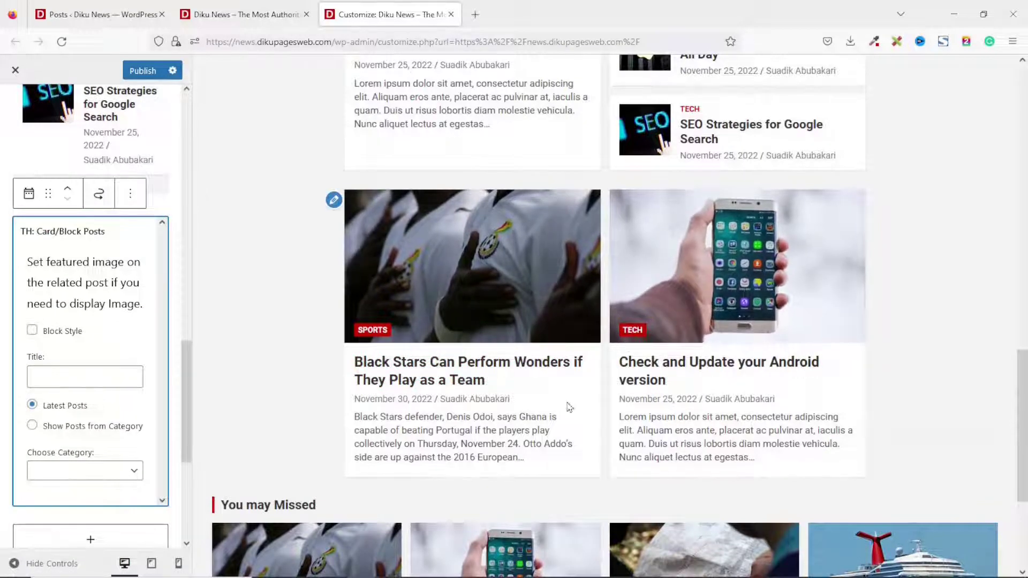
click(31, 332)
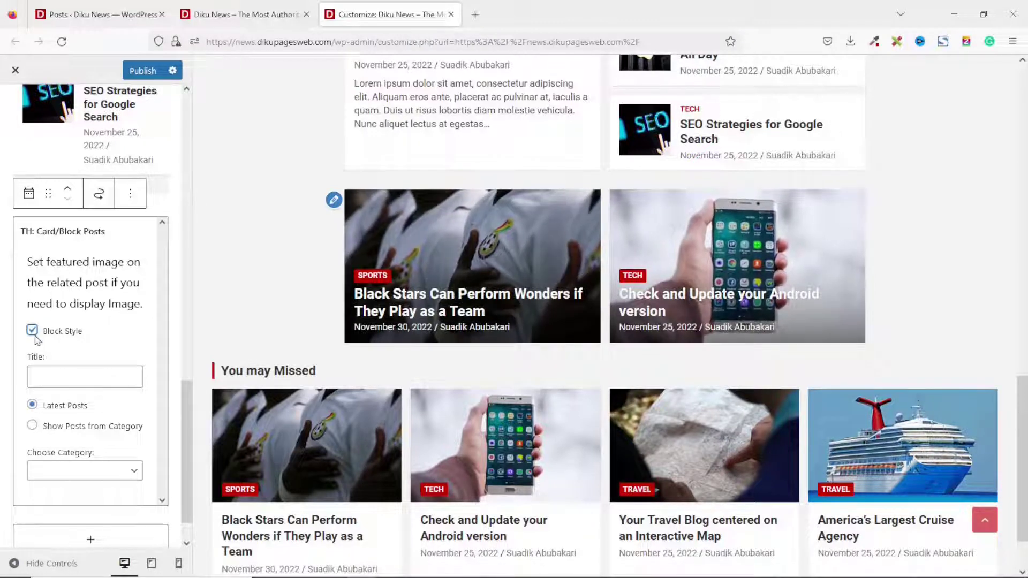
click(84, 435)
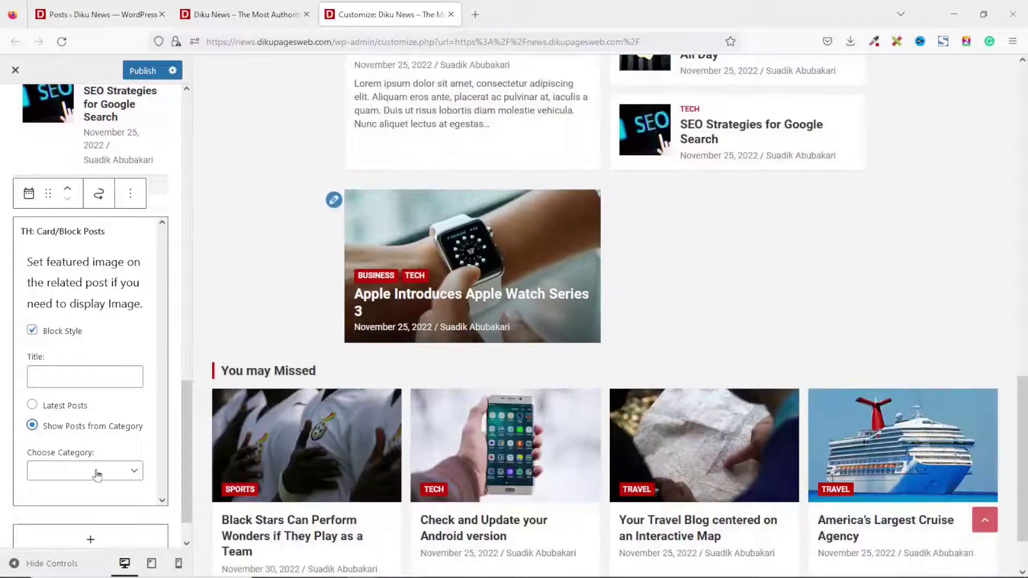
click(98, 474)
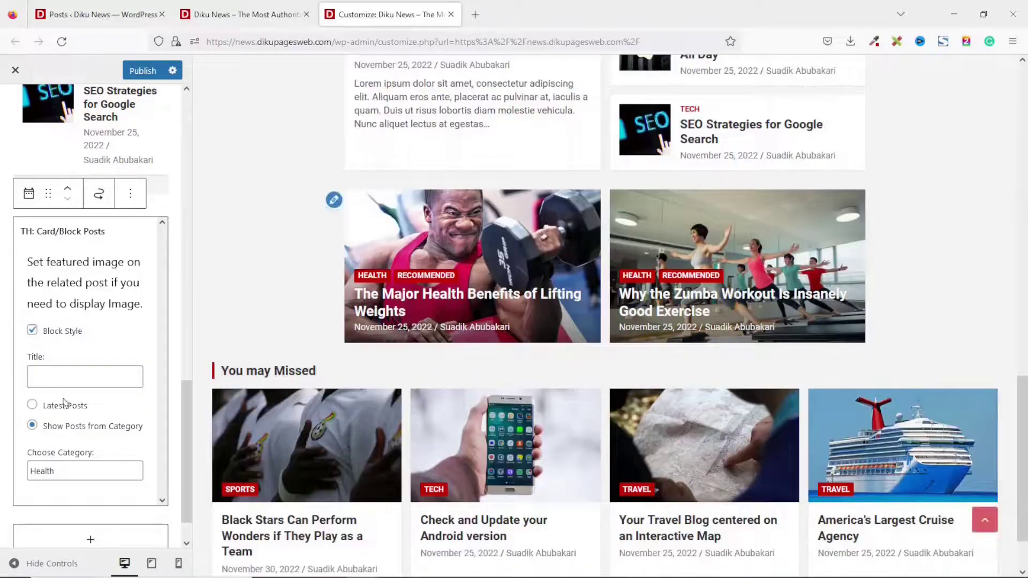
text(Health)
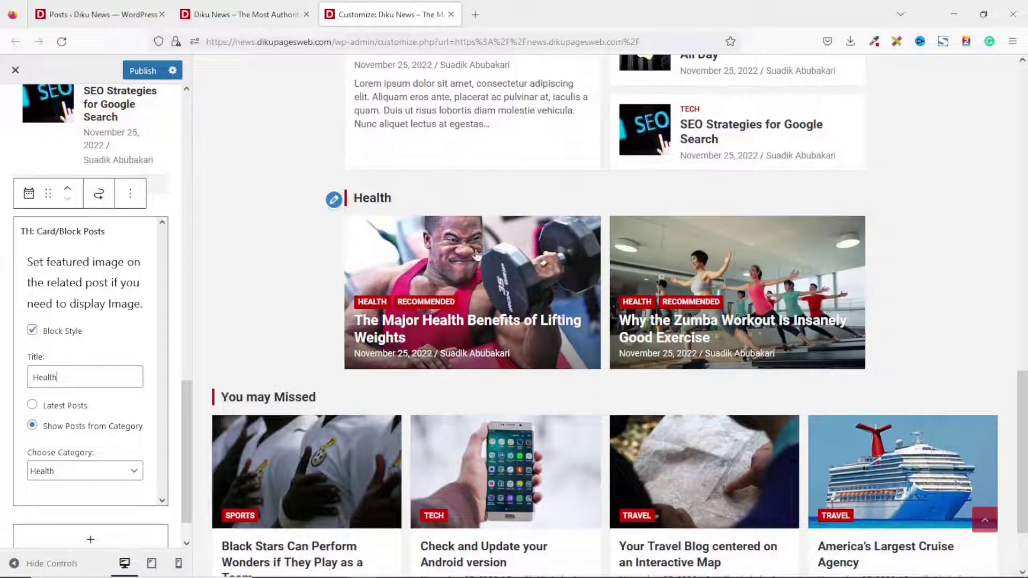
Add another TH: Horizontal/Vertical Posts widget with Horizontal Style enabled.
scroll(88, 498, down, 1)
click(88, 493)
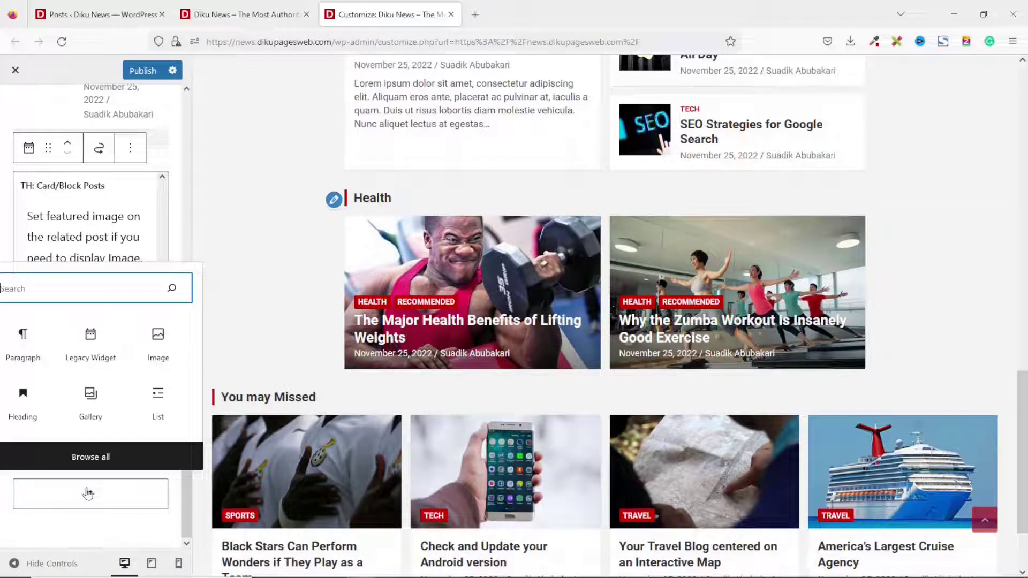
text(th)
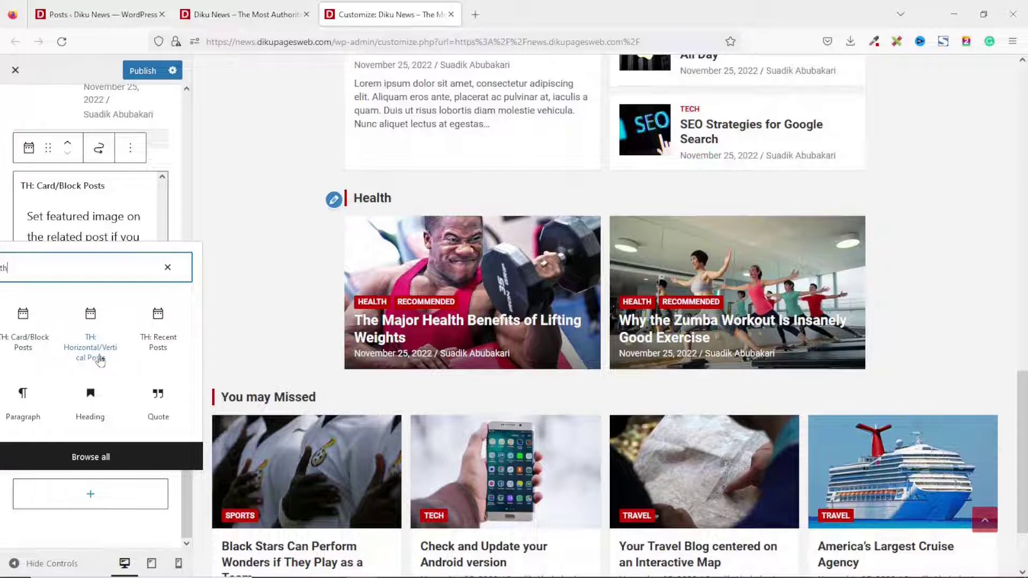
click(95, 341)
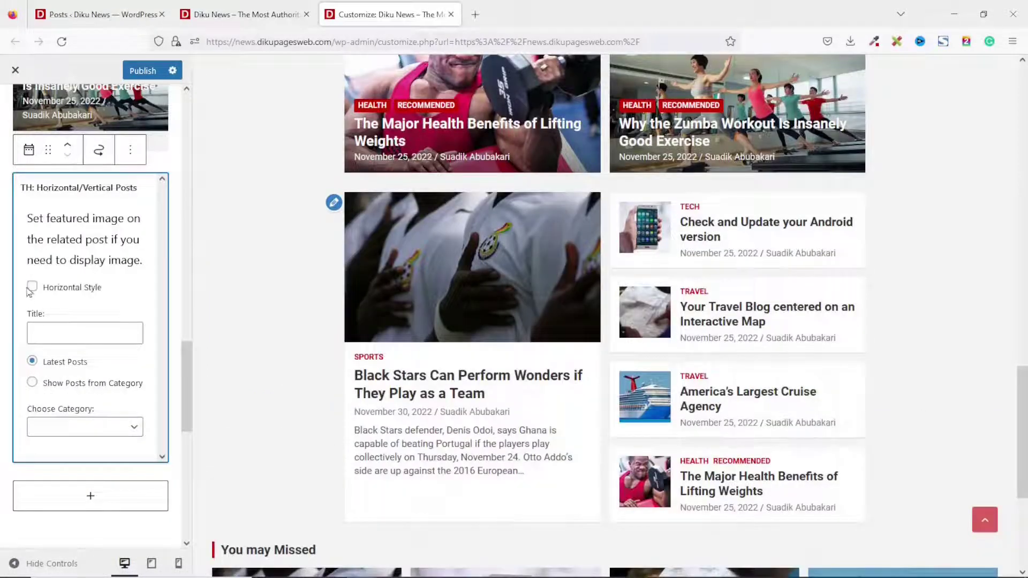
click(31, 289)
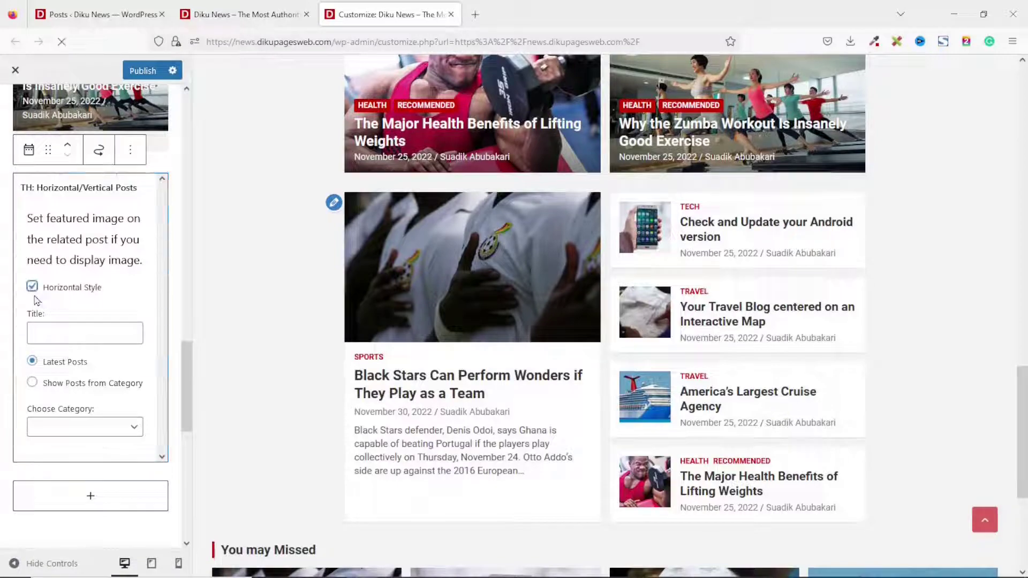
scroll(560, 443, up, 6)
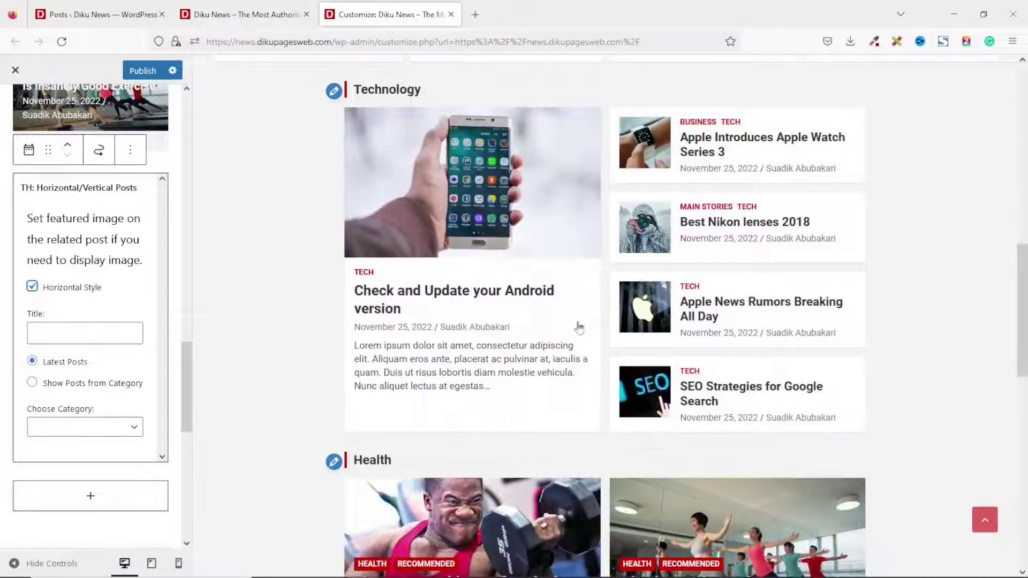
scroll(614, 327, down, 5)
scroll(613, 327, down, 2)
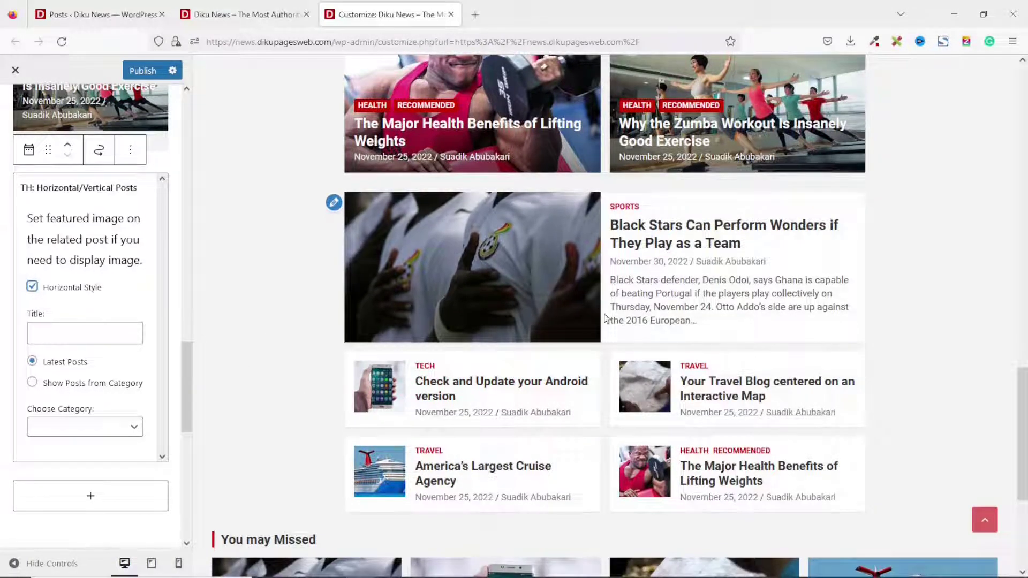
Set the new widget to show Sports category posts, titled Sports.
click(116, 389)
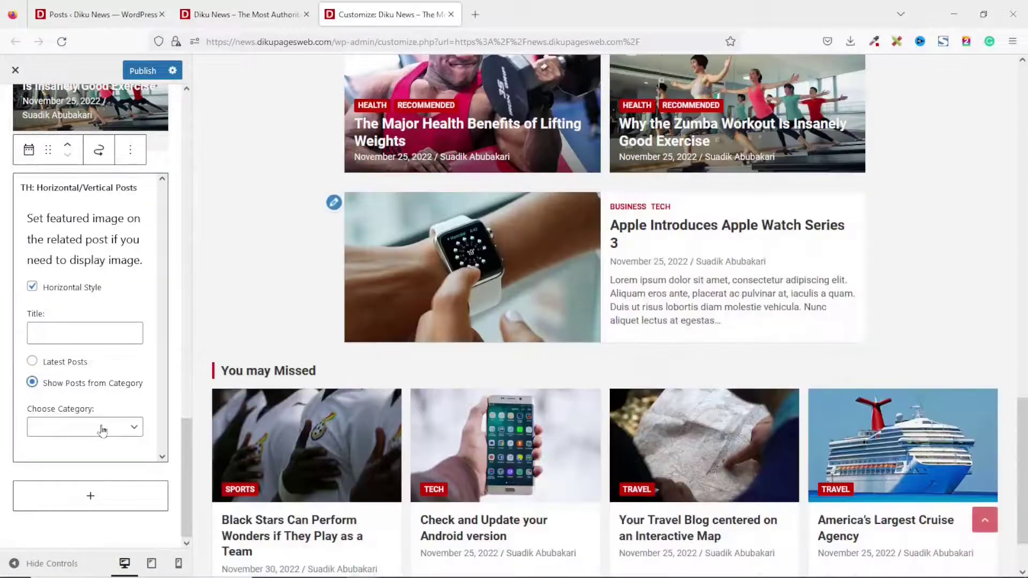
click(103, 428)
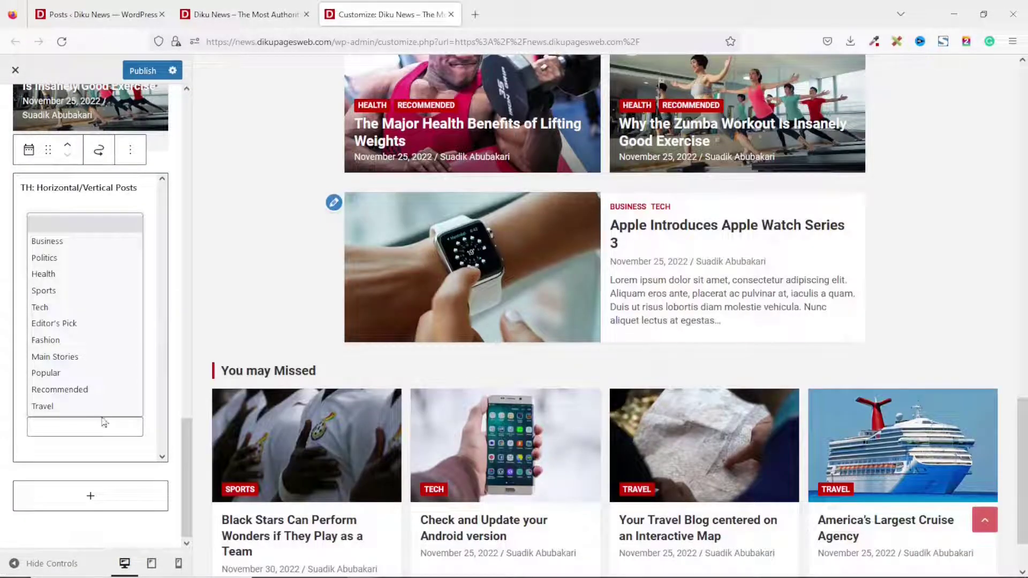
click(44, 290)
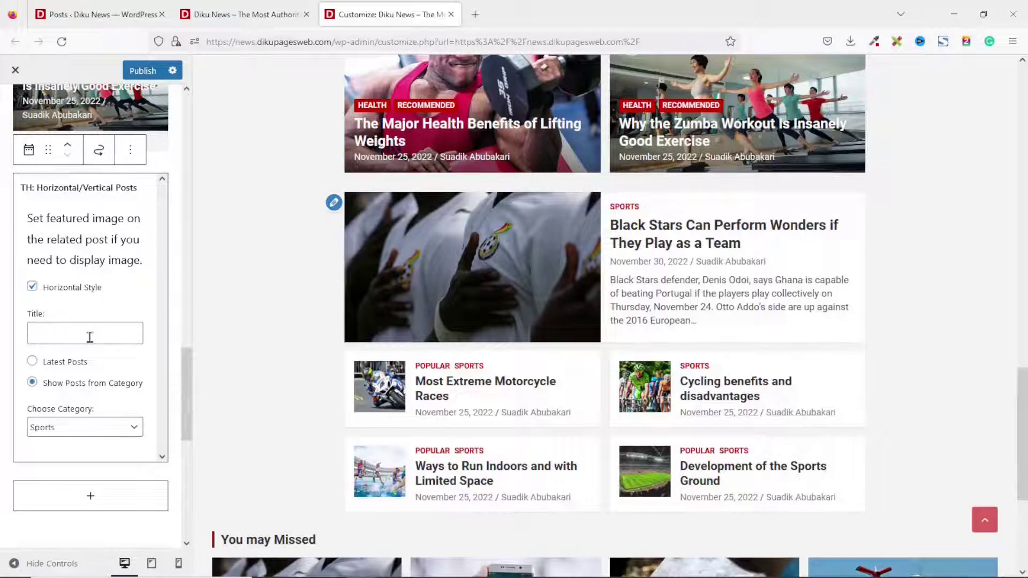
text(Sports)
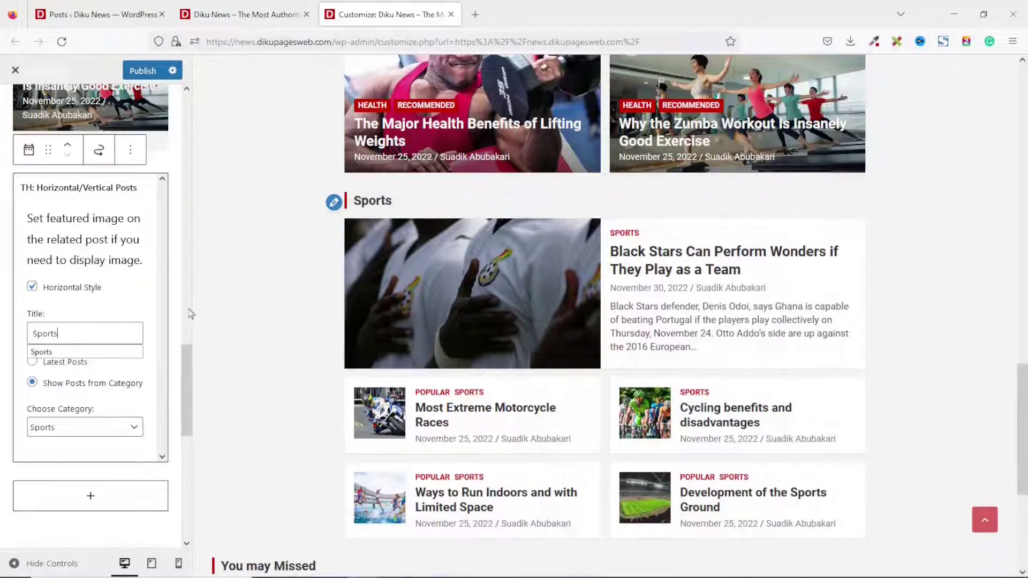
click(90, 497)
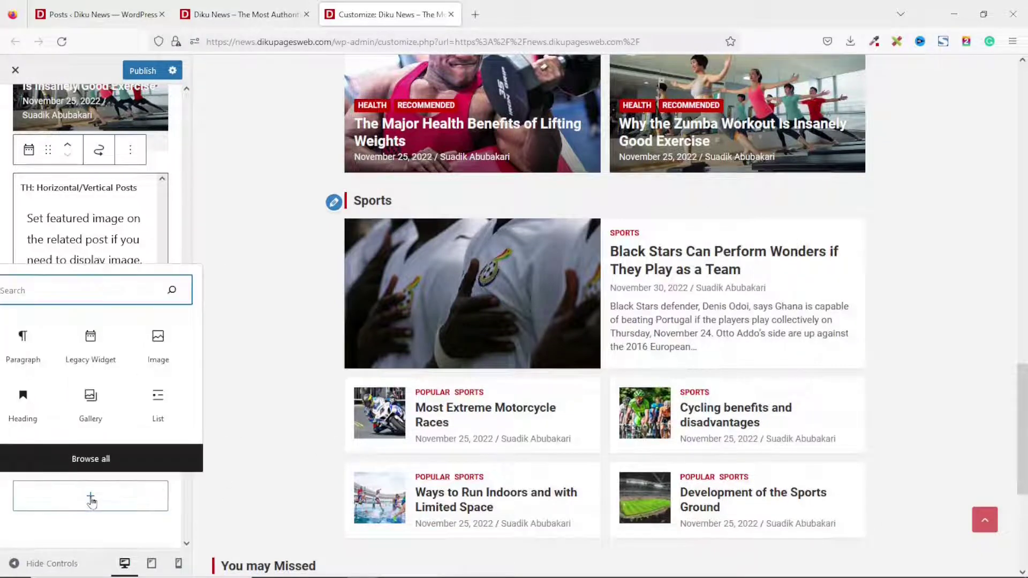
Insert a TH: Card/Block Posts widget showing posts from the Fashion category.
text(th)
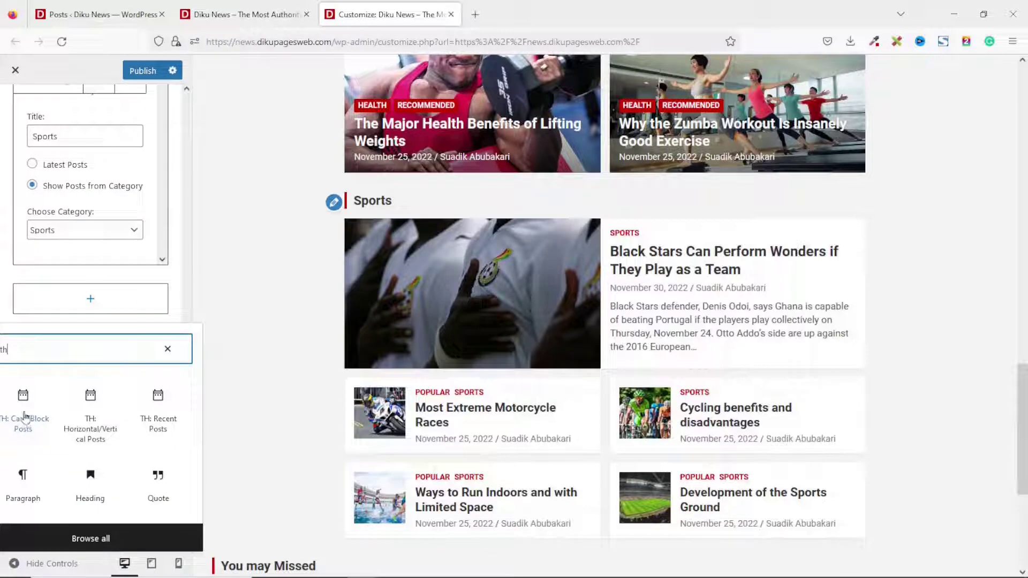
click(24, 418)
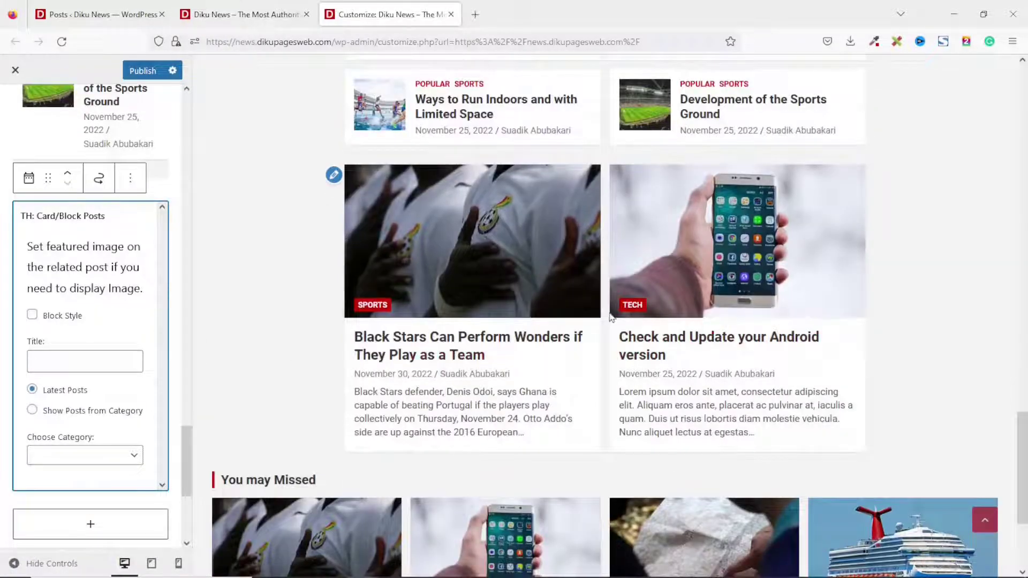
scroll(578, 394, up, 8)
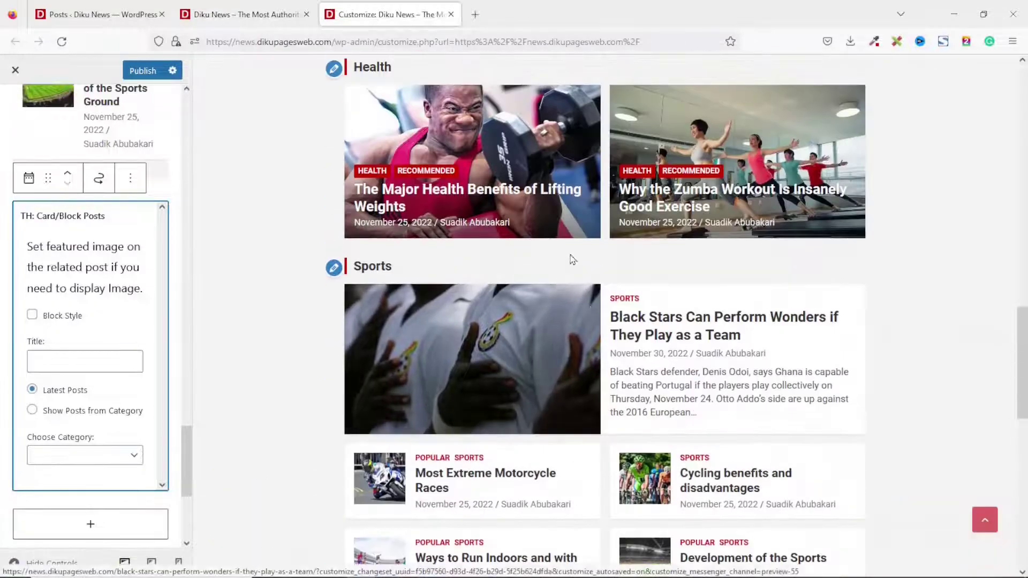
scroll(464, 181, up, 1)
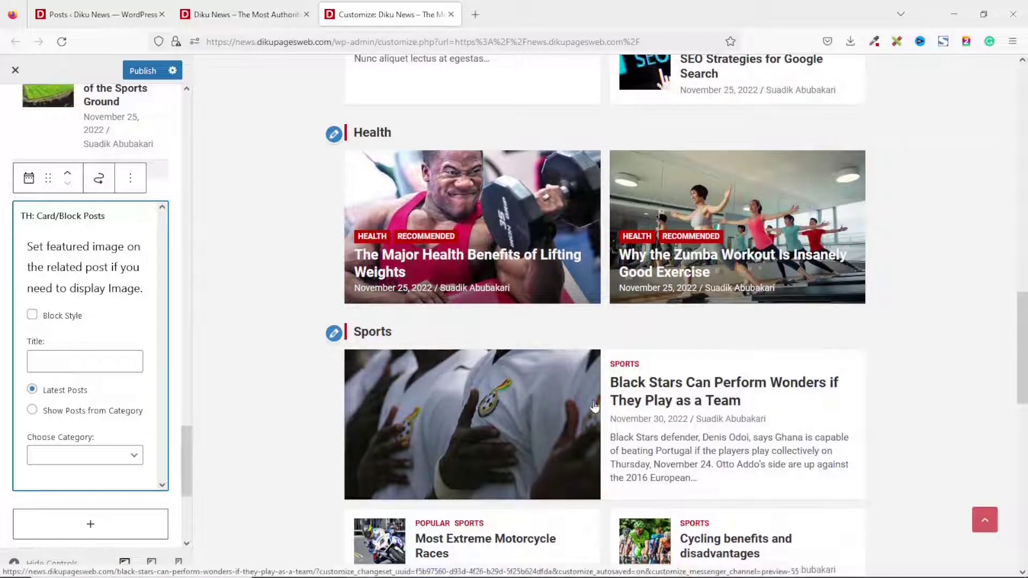
scroll(692, 265, down, 8)
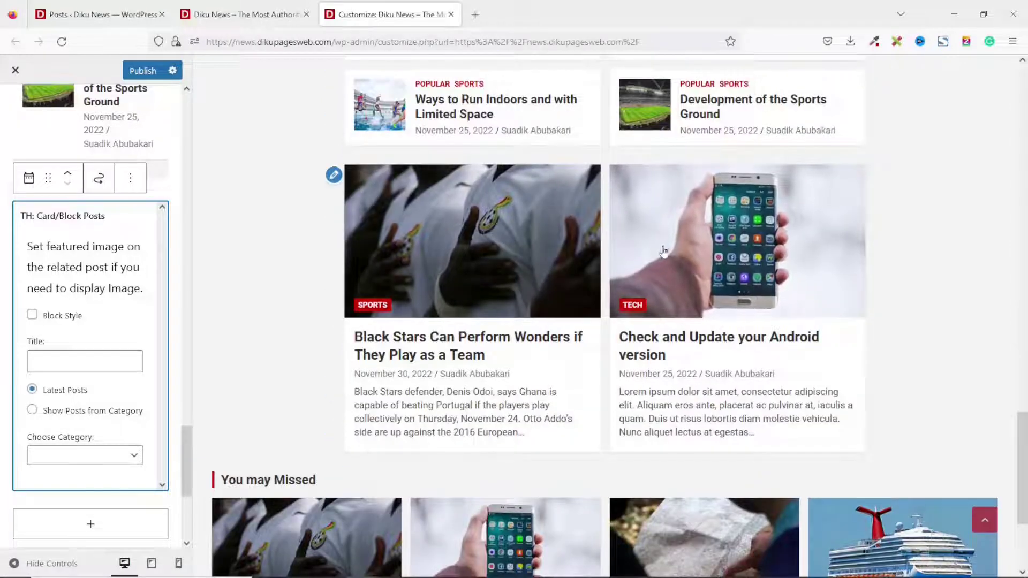
click(86, 417)
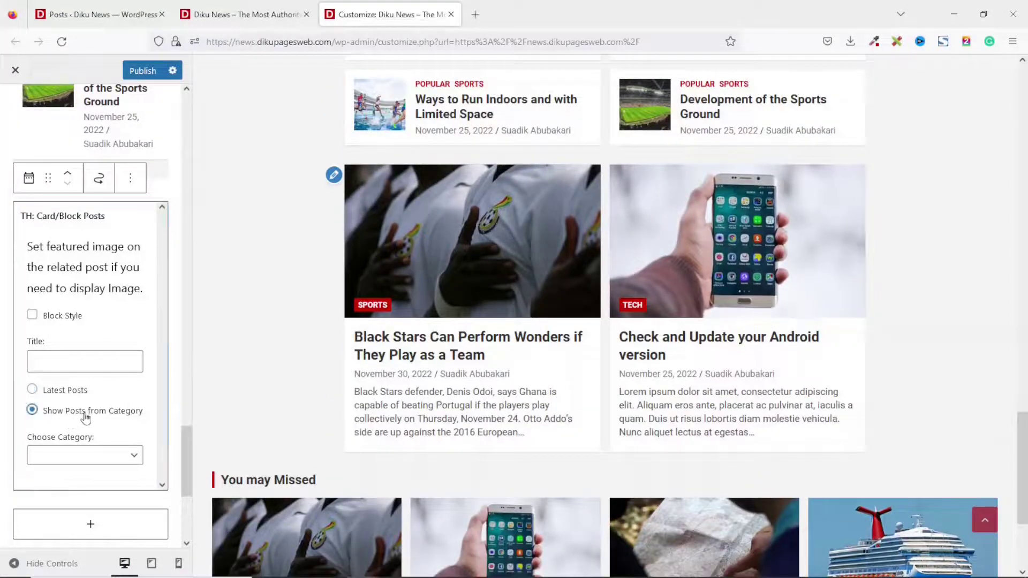
click(93, 458)
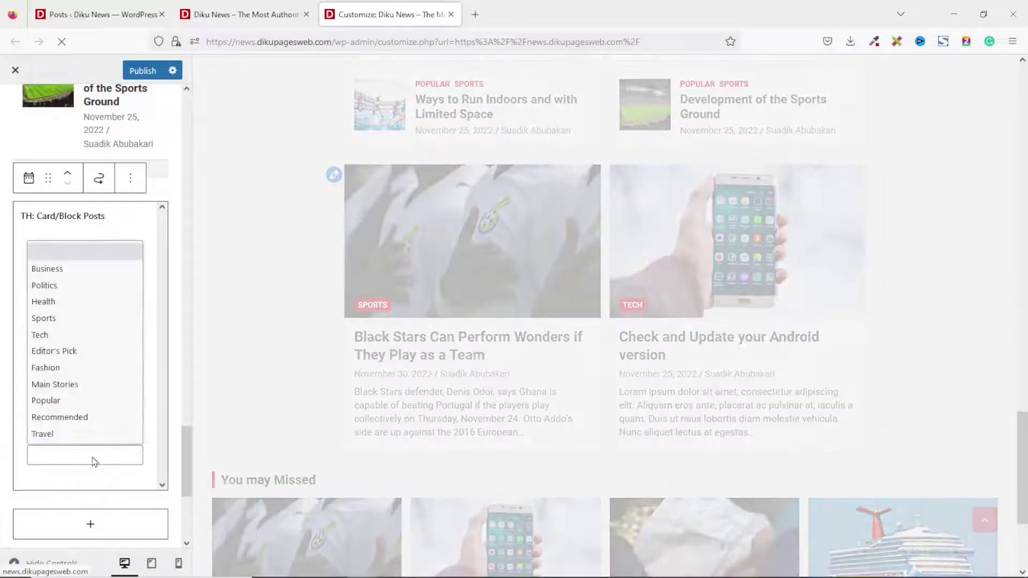
click(46, 368)
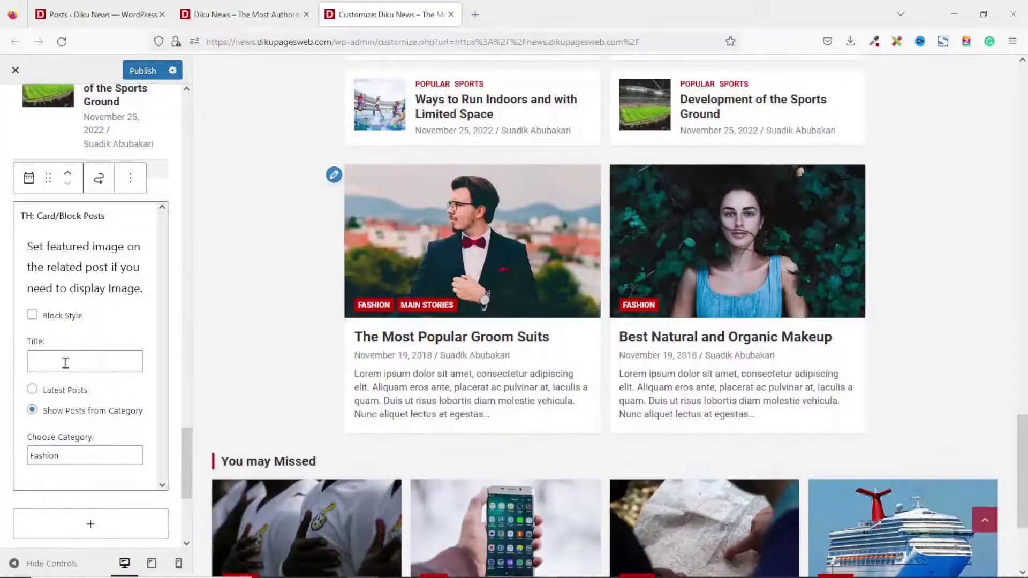
Give the card posts widget the title Fashion.
click(66, 363)
text(Fas)
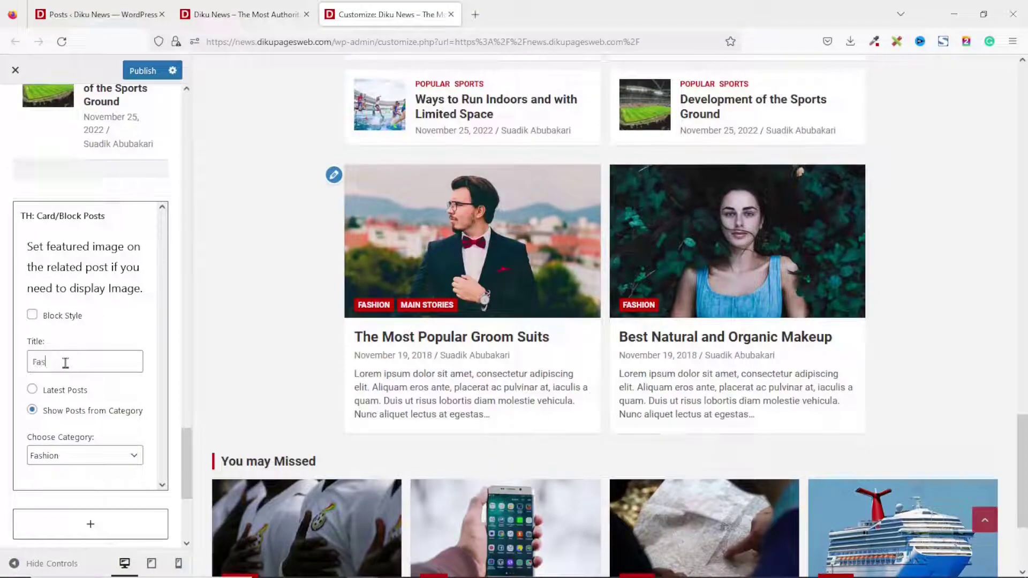
text(hion)
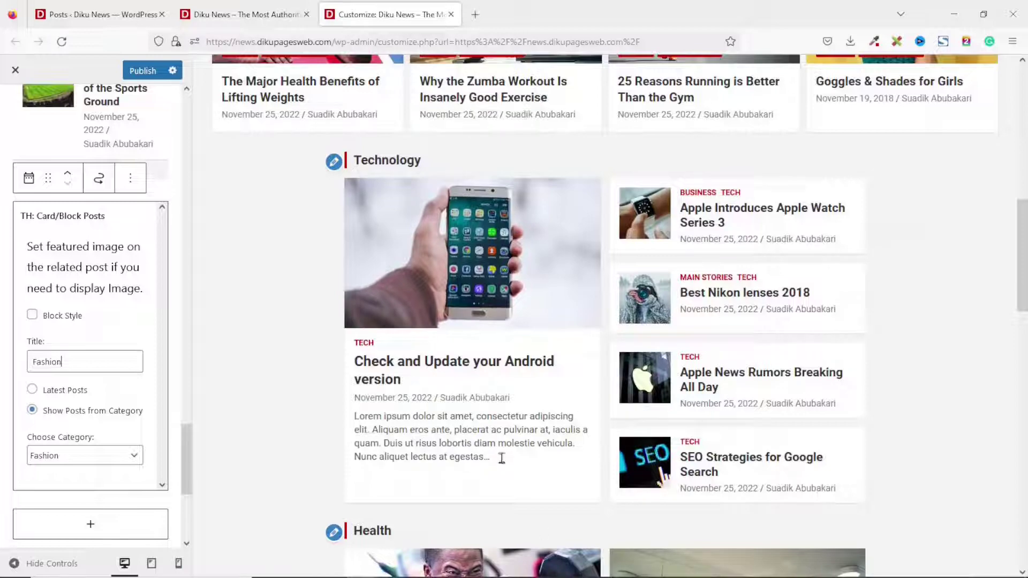
scroll(574, 415, up, 4)
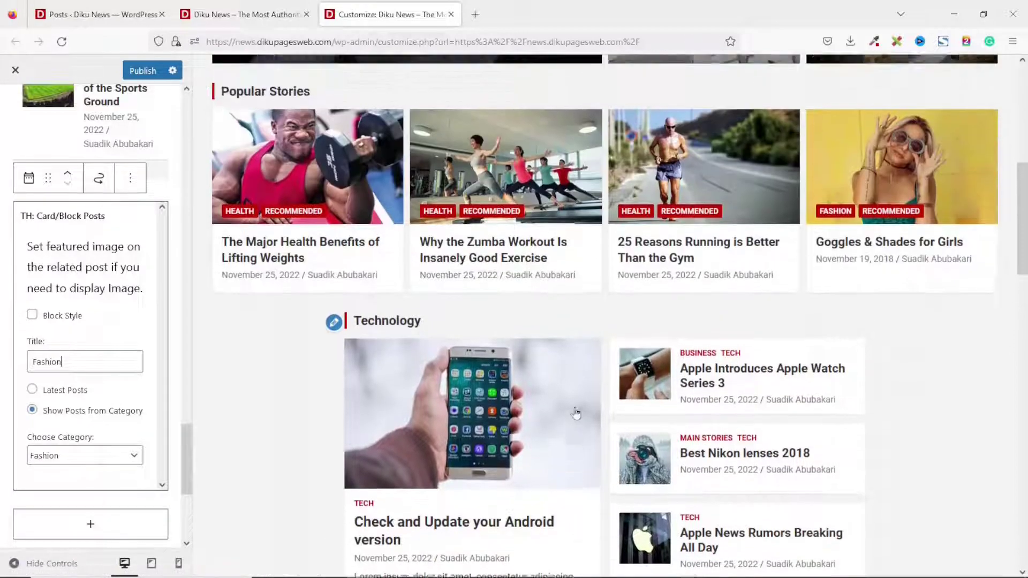
scroll(271, 532, down, 20)
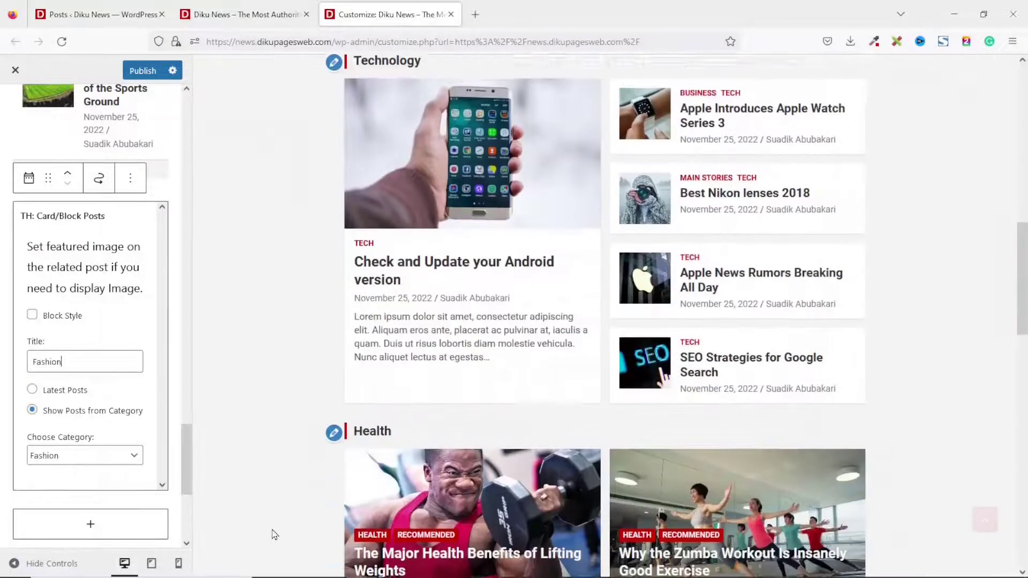
scroll(287, 347, down, 5)
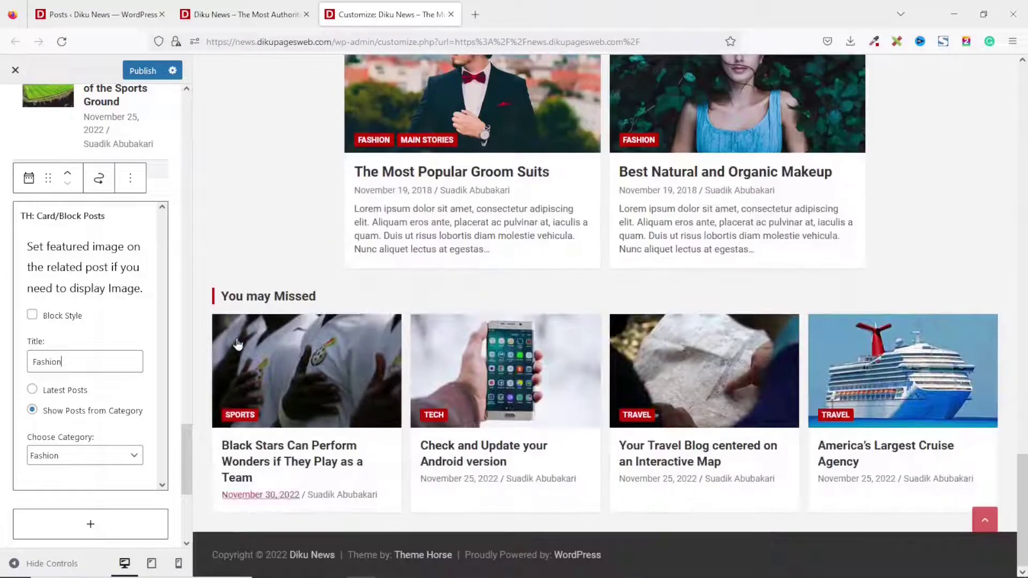
scroll(460, 417, up, 6)
scroll(553, 448, down, 5)
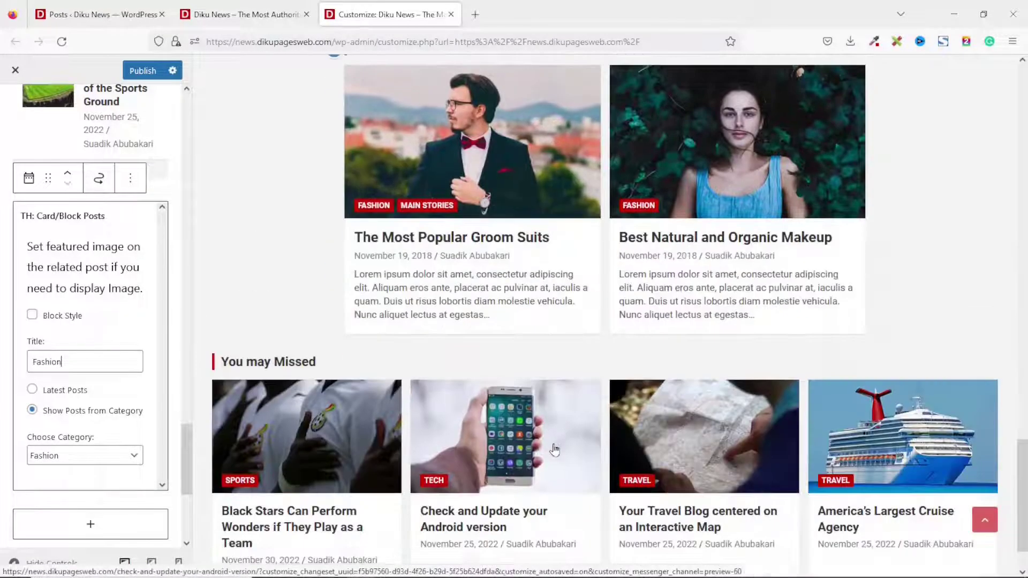
scroll(711, 456, up, 15)
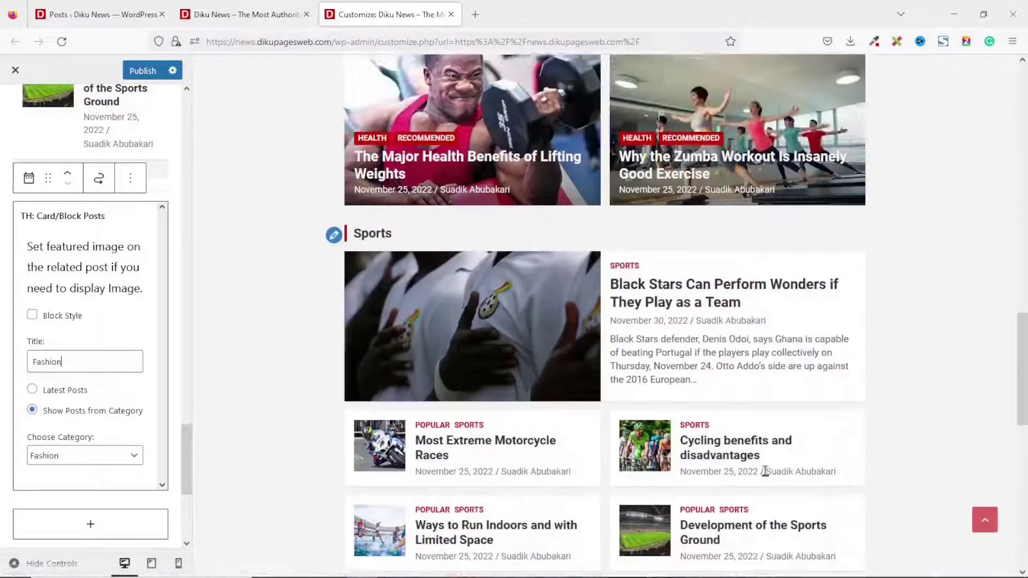
scroll(31, 172, up, 15)
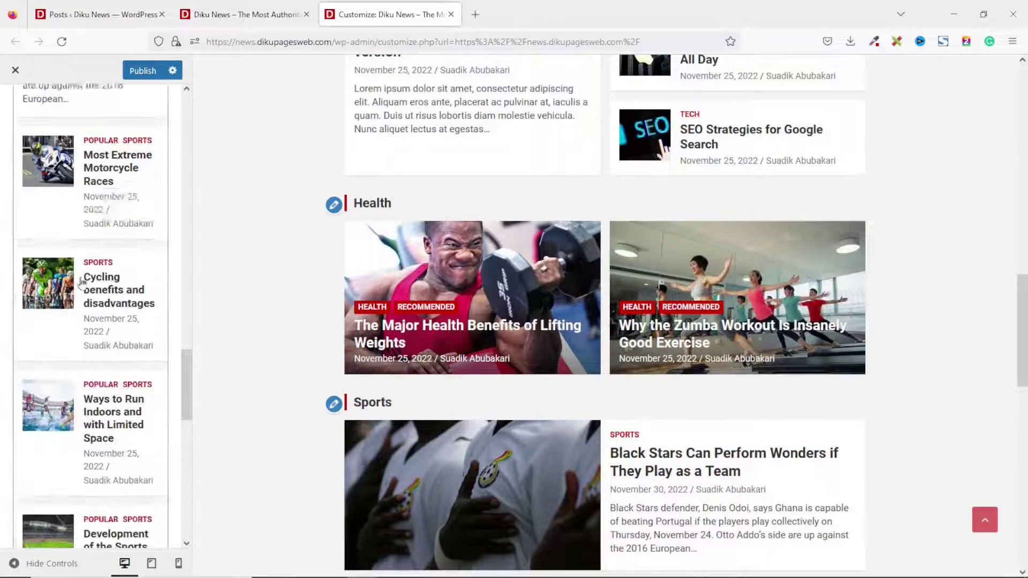
scroll(31, 171, up, 8)
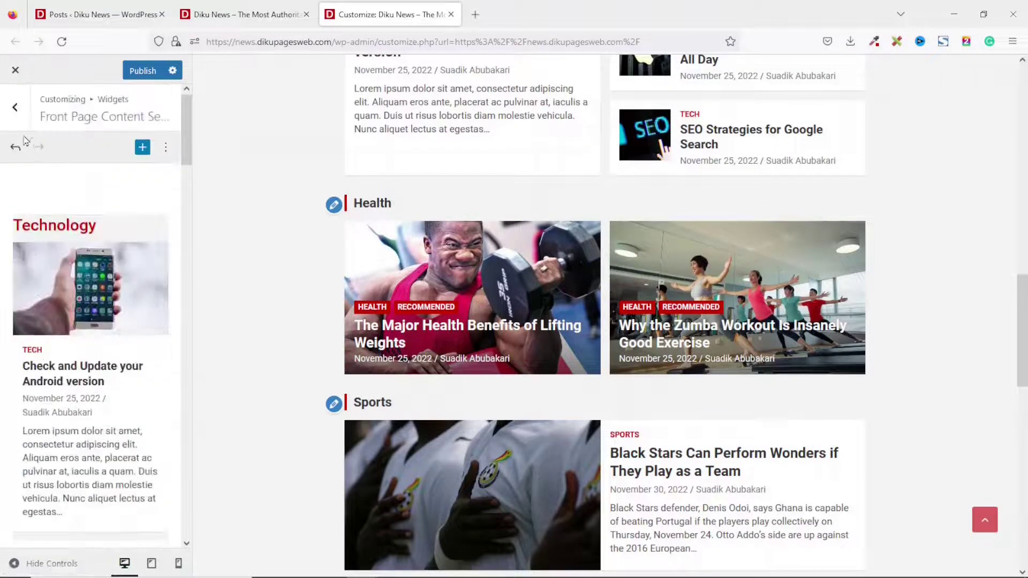
Insert a TH: Horizontal/Vertical Posts widget into the empty Front Page Sidebar Section.
click(15, 107)
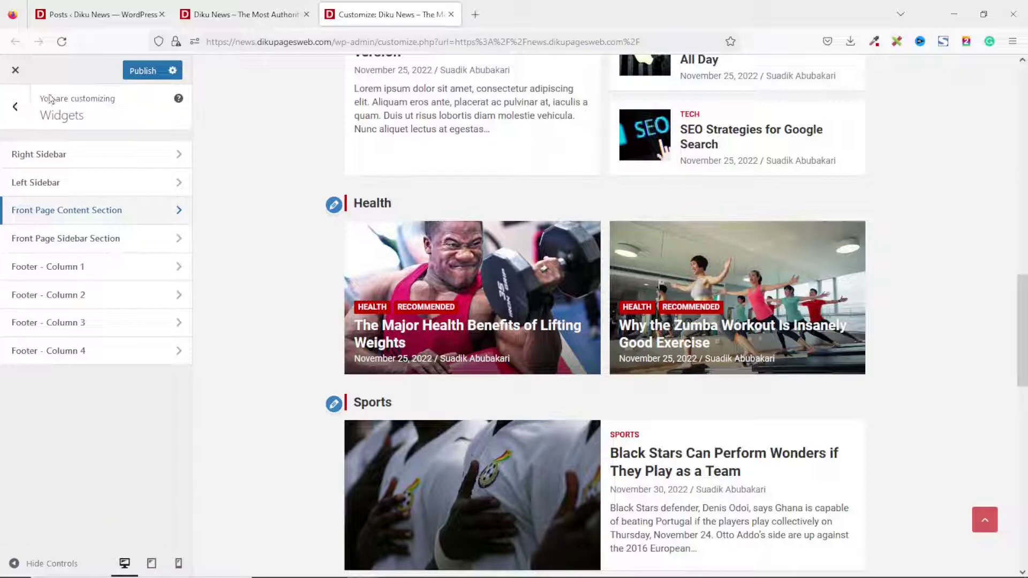
click(80, 244)
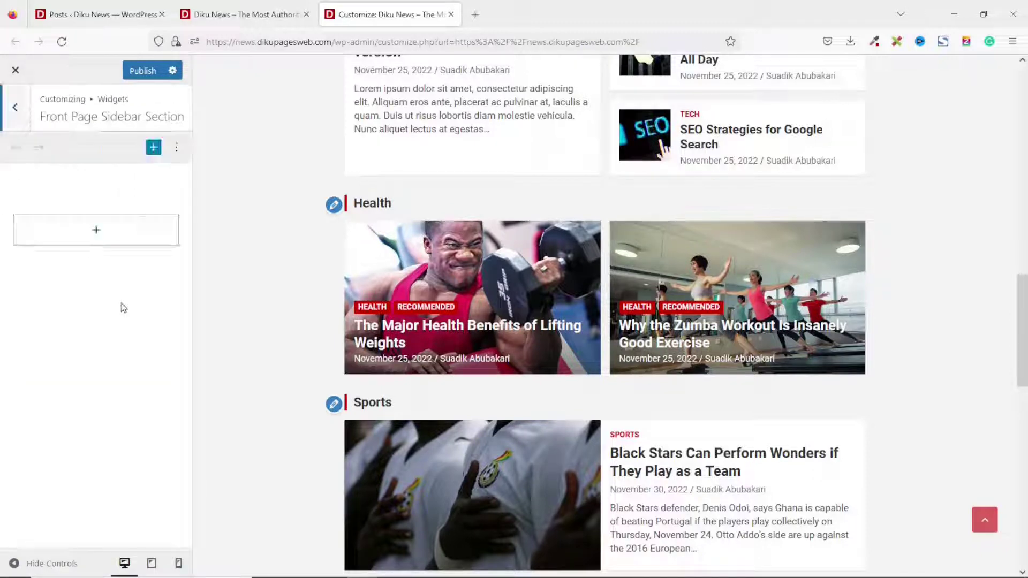
click(91, 234)
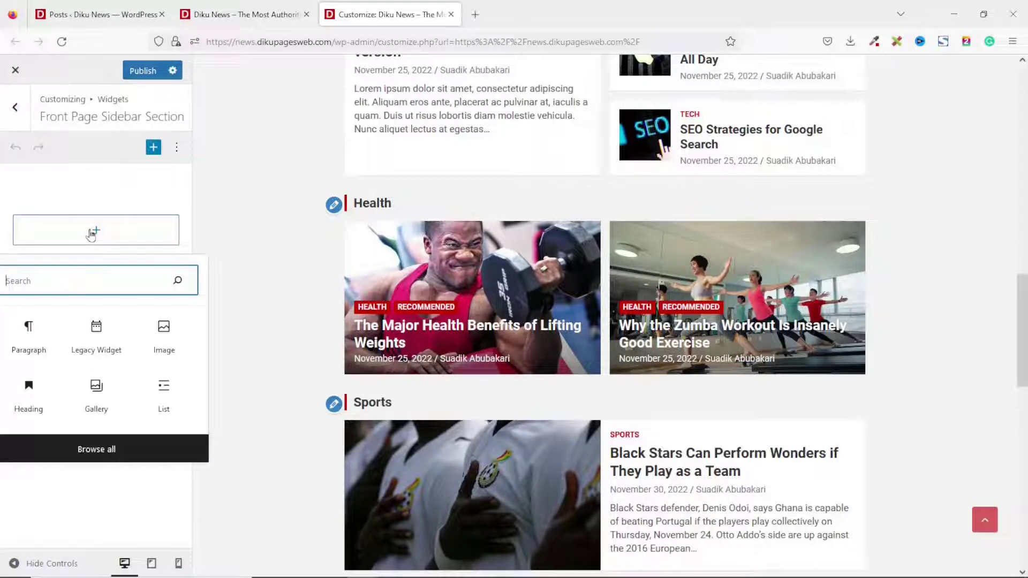
text(th)
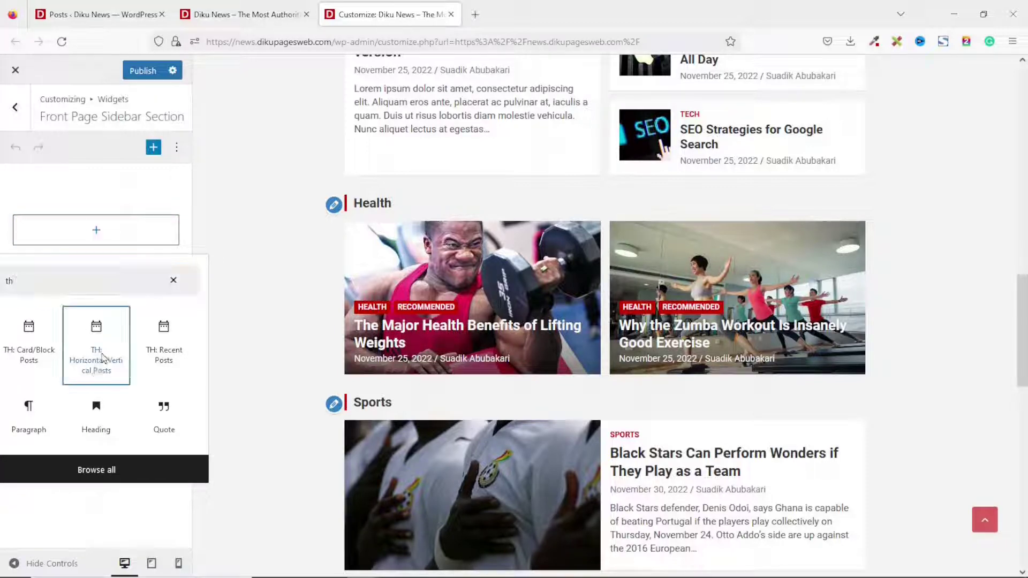
click(101, 358)
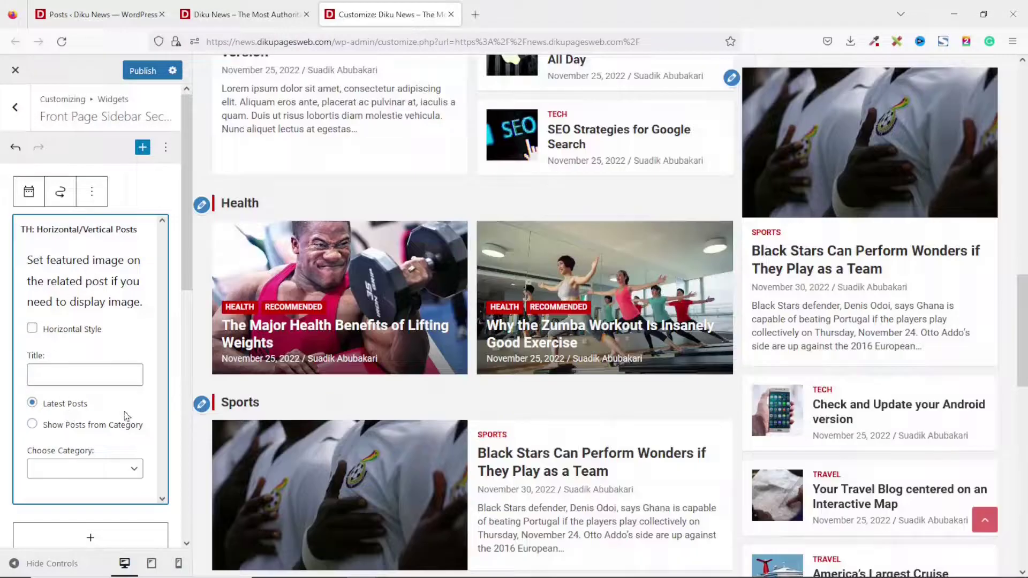
Set the sidebar posts widget to the Travel category and title it Travel.
scroll(957, 296, up, 8)
scroll(953, 295, down, 6)
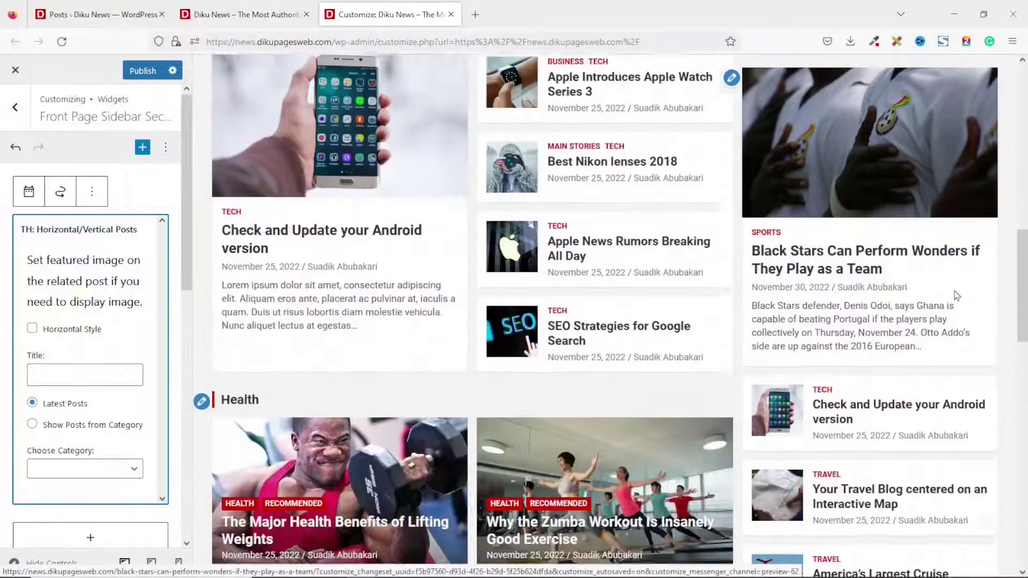
scroll(420, 229, down, 6)
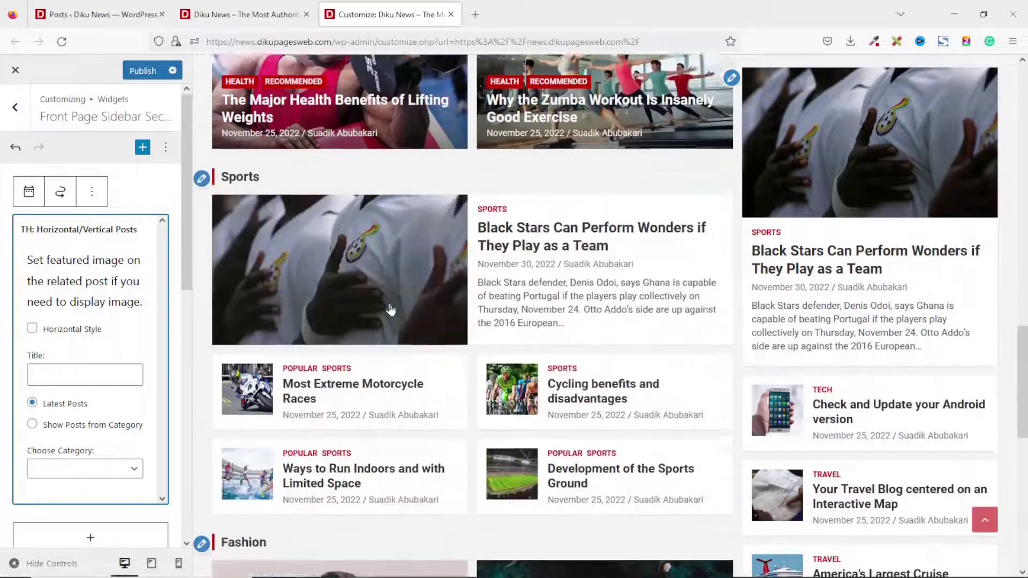
scroll(386, 309, up, 6)
scroll(386, 309, up, 5)
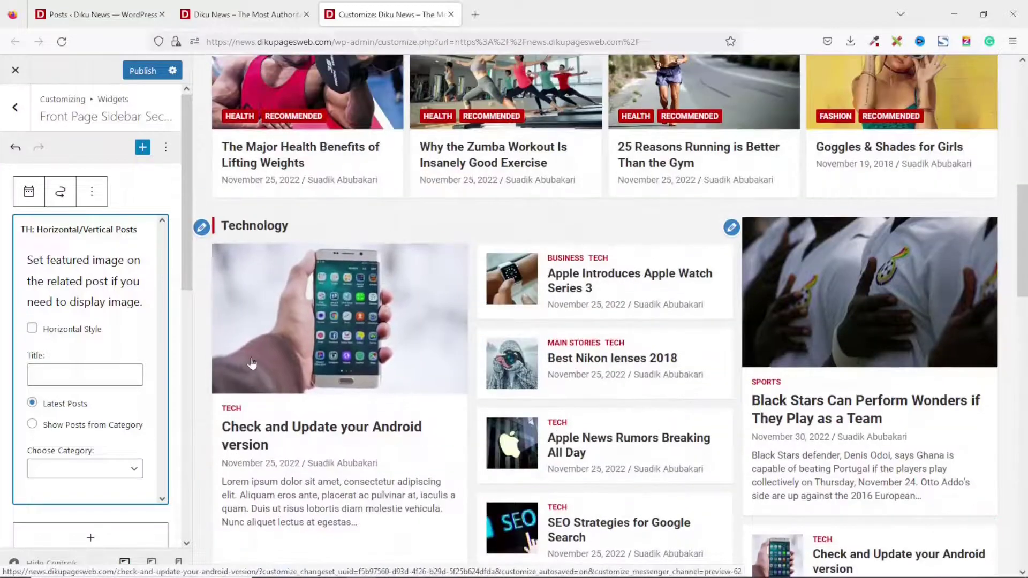
scroll(261, 132, up, 5)
scroll(261, 131, down, 15)
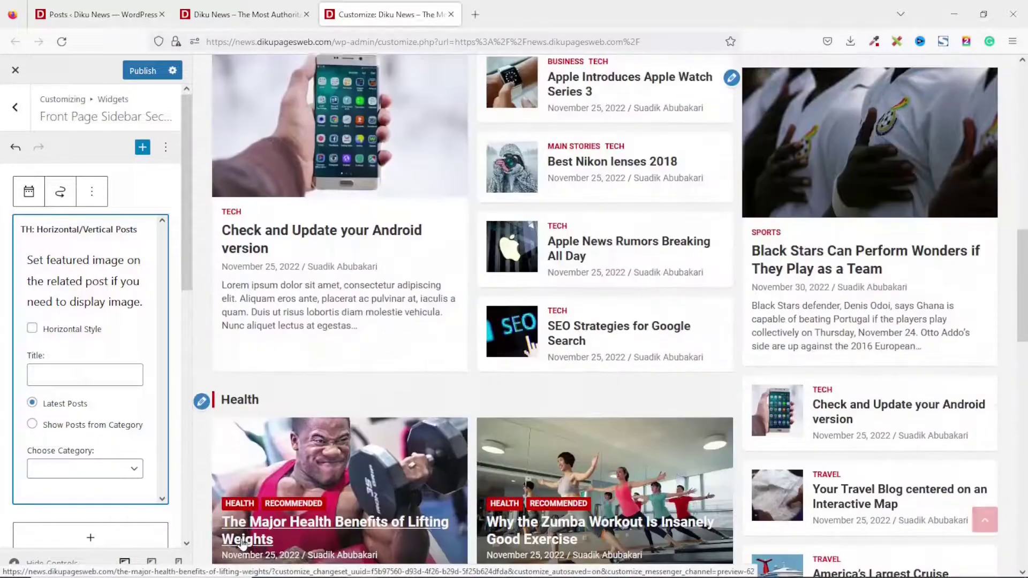
scroll(612, 412, up, 8)
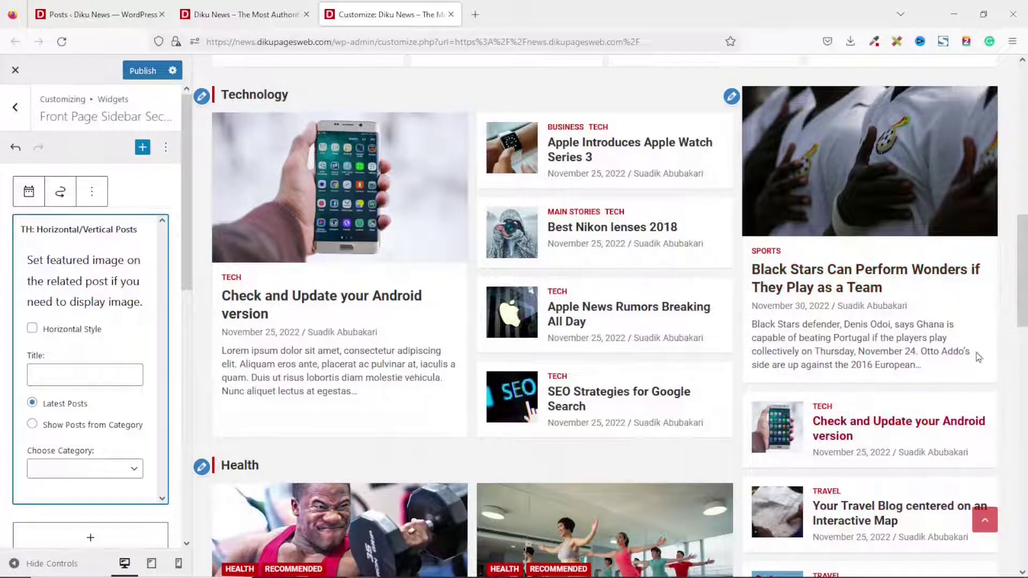
click(63, 430)
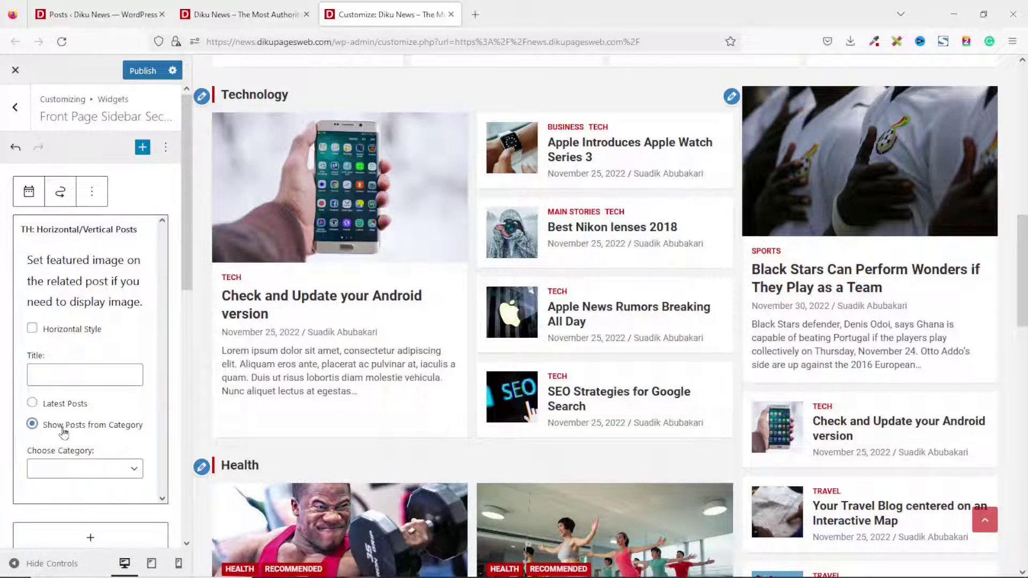
click(69, 470)
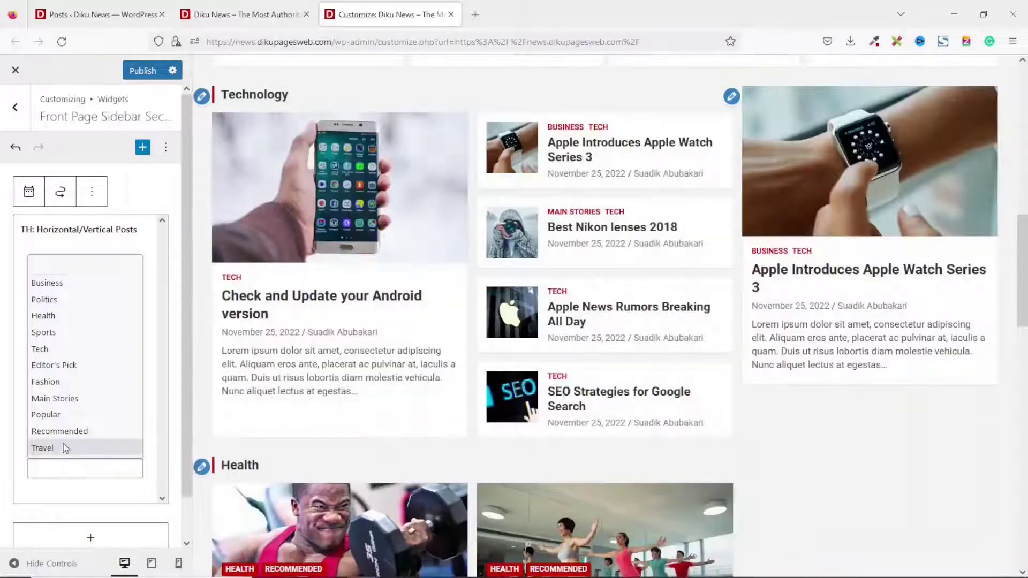
click(64, 450)
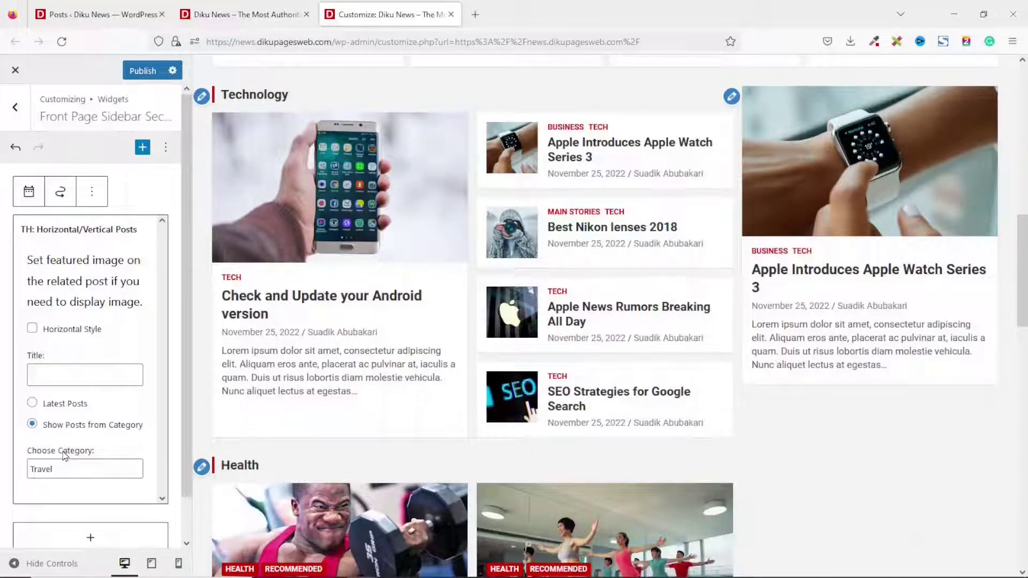
click(73, 376)
text(Travel)
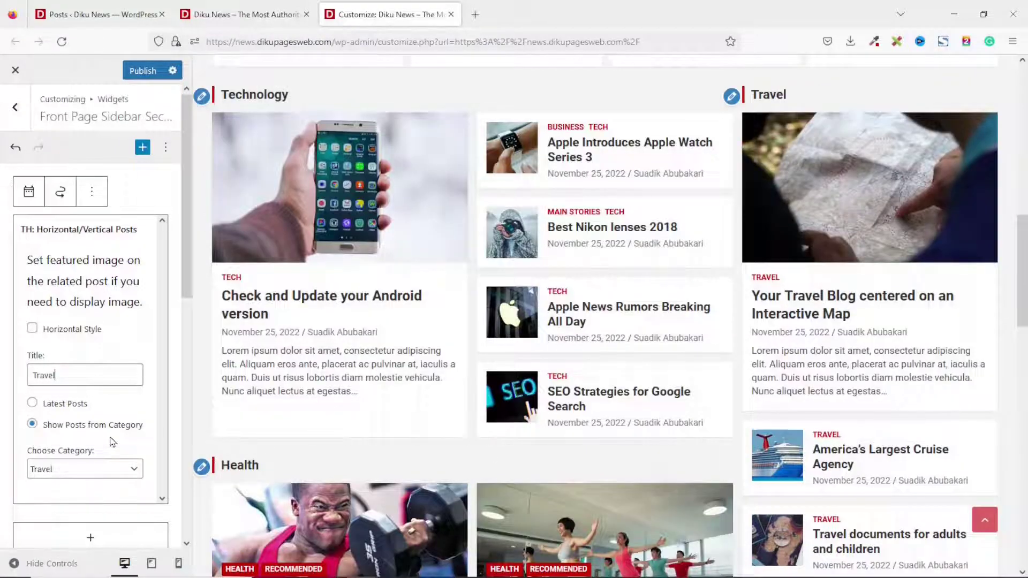
scroll(113, 442, down, 4)
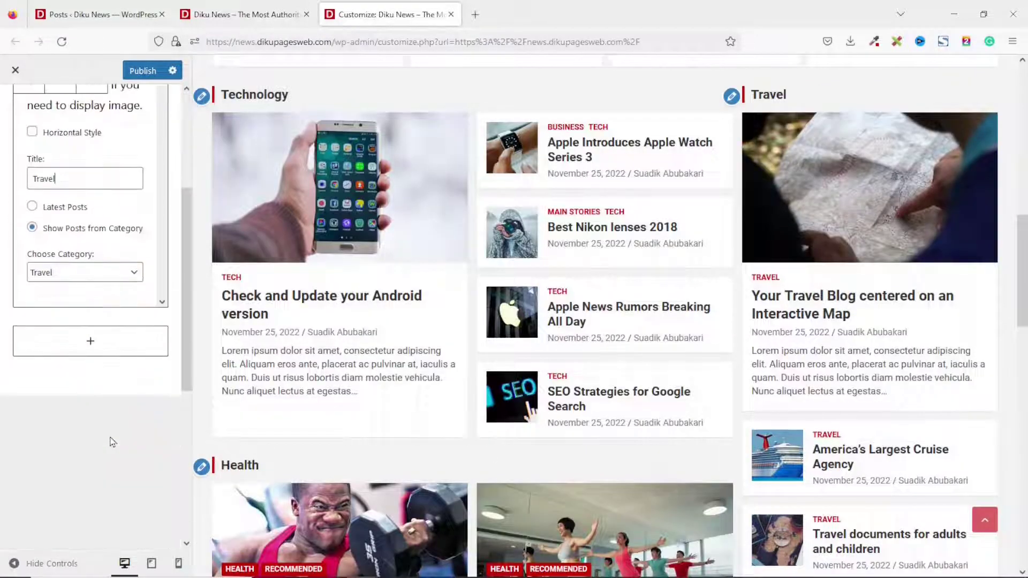
Insert a TH: Recent Posts widget below Travel, showing 5 posts and titled 'Latest News'.
click(89, 342)
text(th)
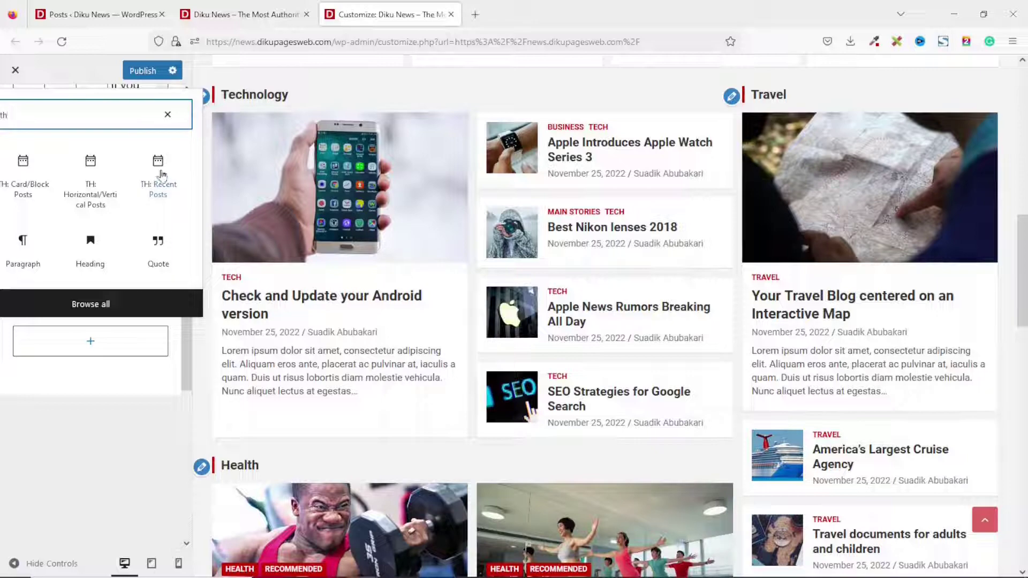
click(160, 175)
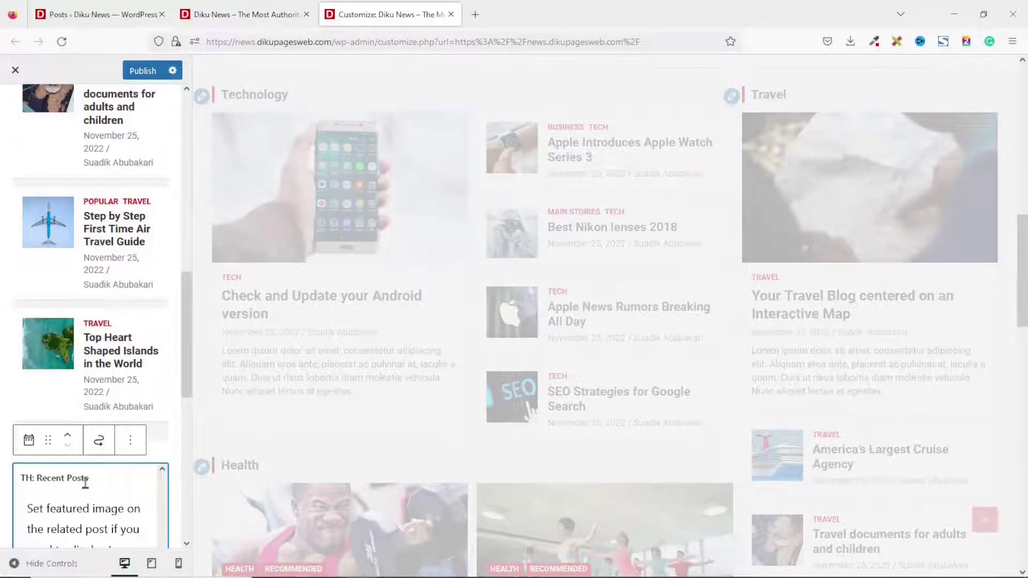
scroll(931, 416, down, 20)
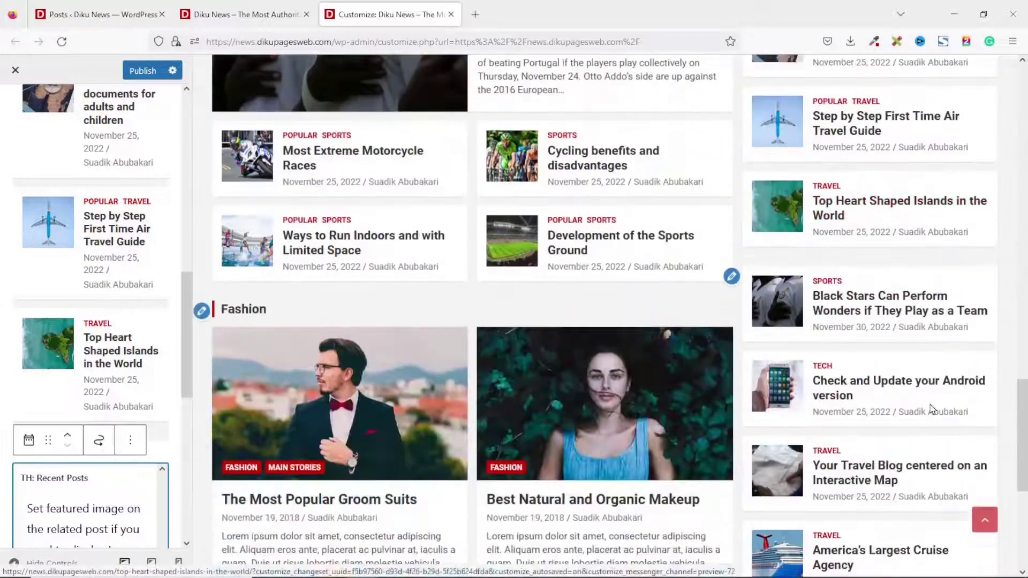
scroll(930, 409, up, 5)
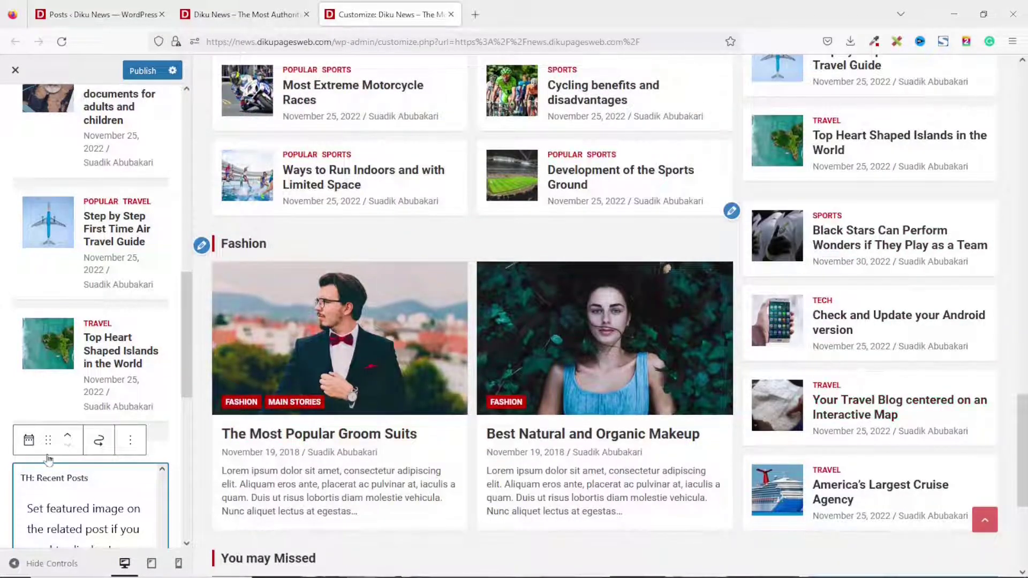
scroll(55, 459, down, 6)
click(82, 312)
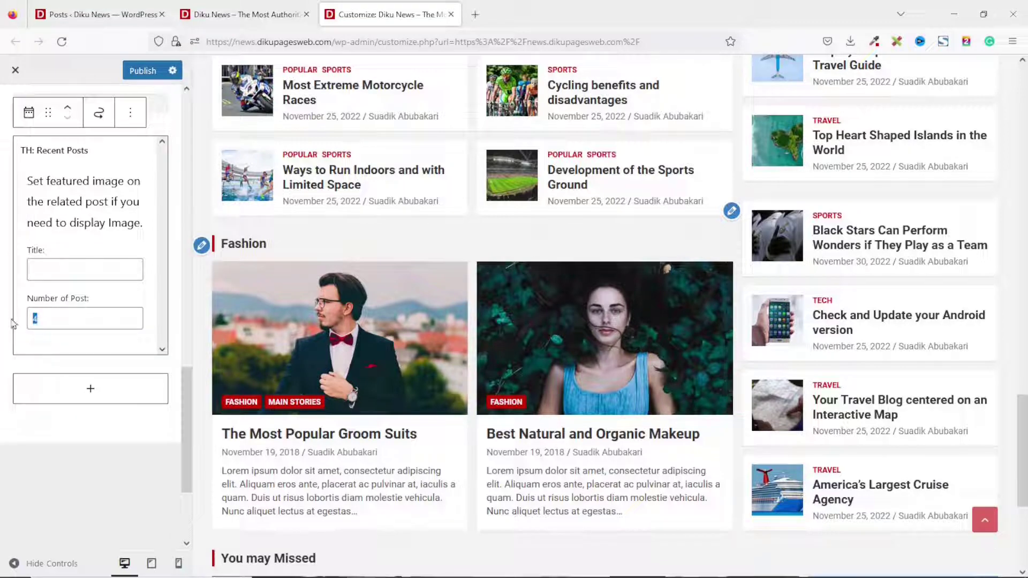
text(5)
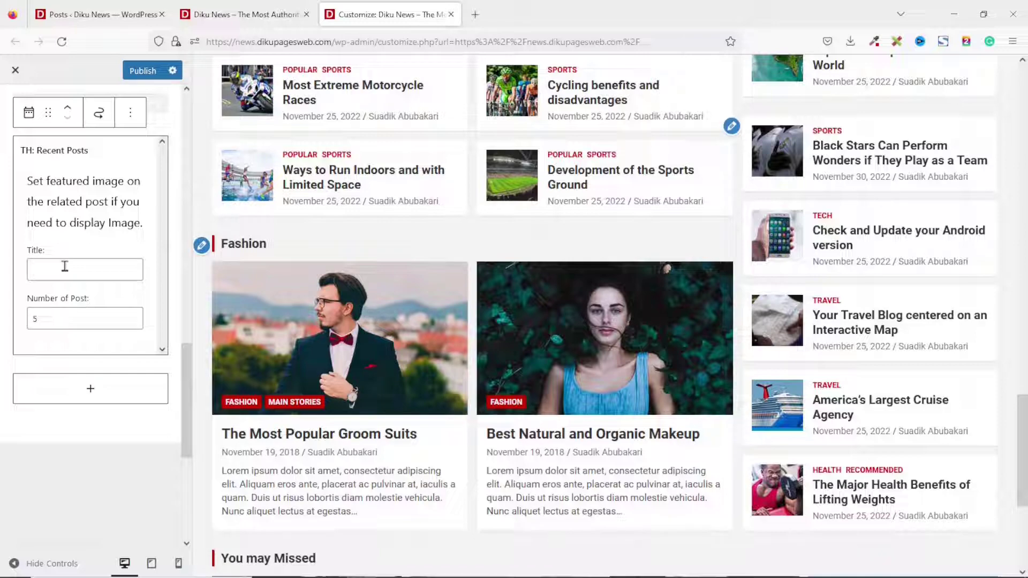
click(65, 266)
text(Latest News)
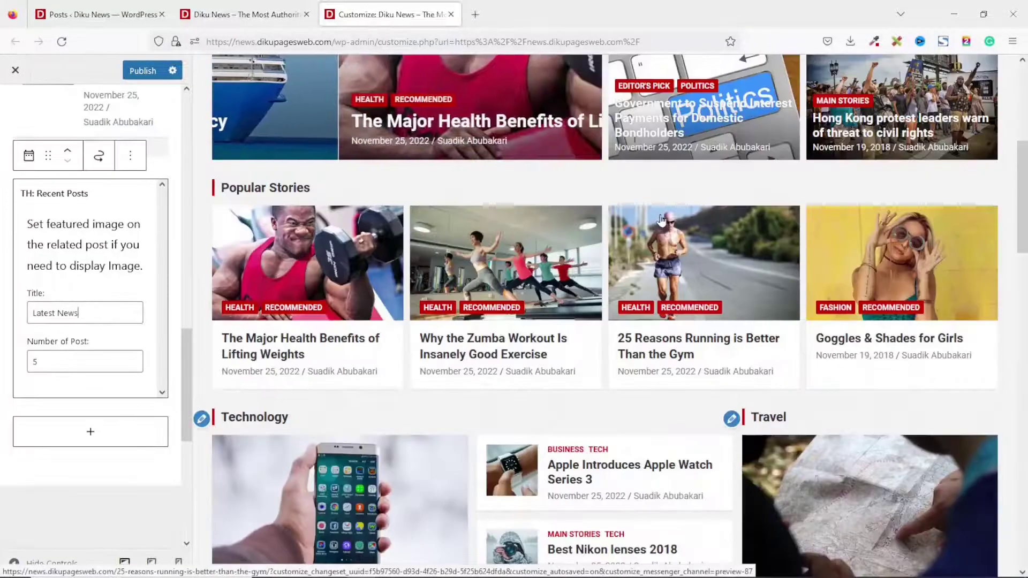
scroll(662, 220, down, 15)
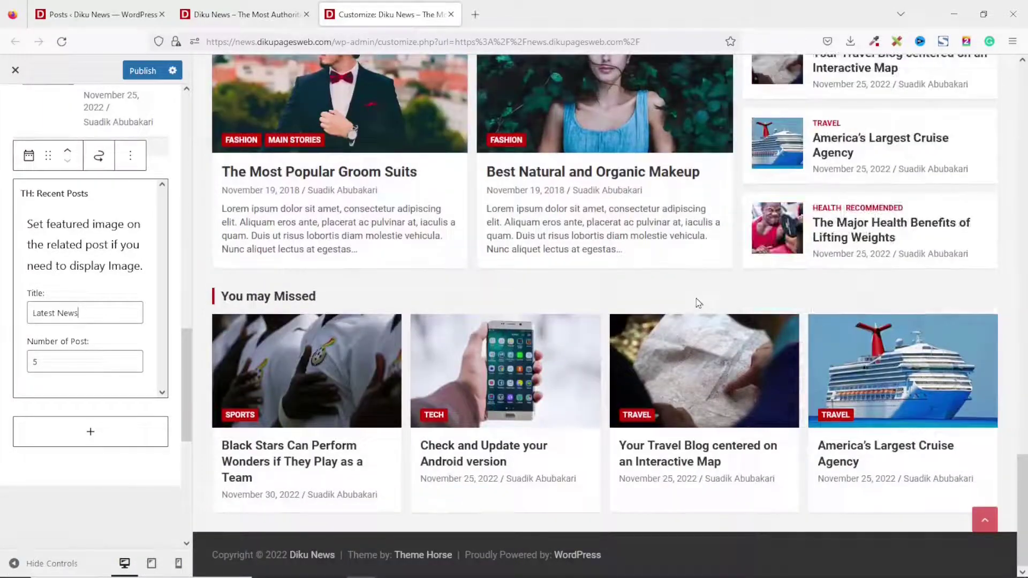
Publish the sidebar widget changes and view the live Sports category page.
click(141, 72)
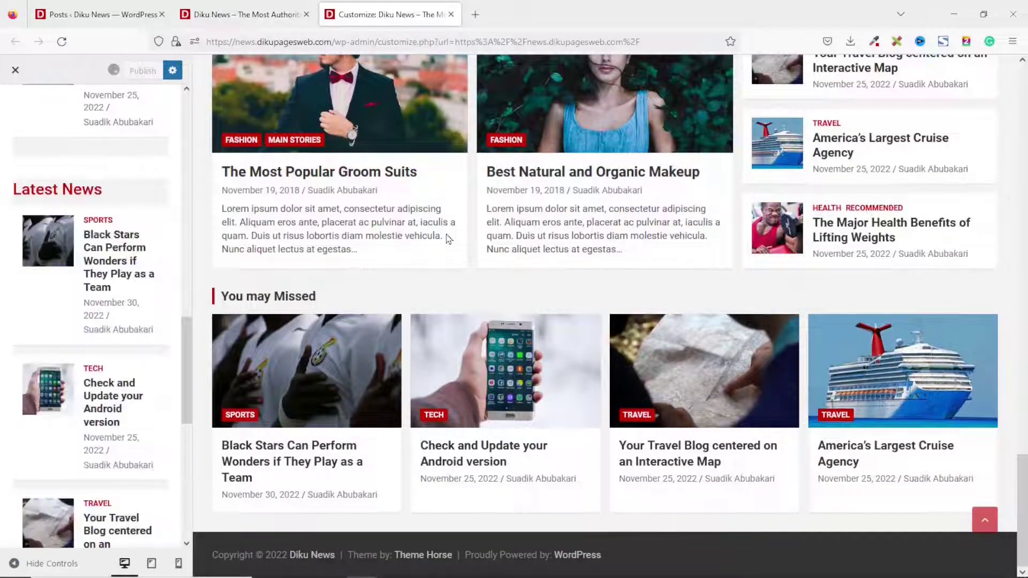
key(ctrl+shift+Tab)
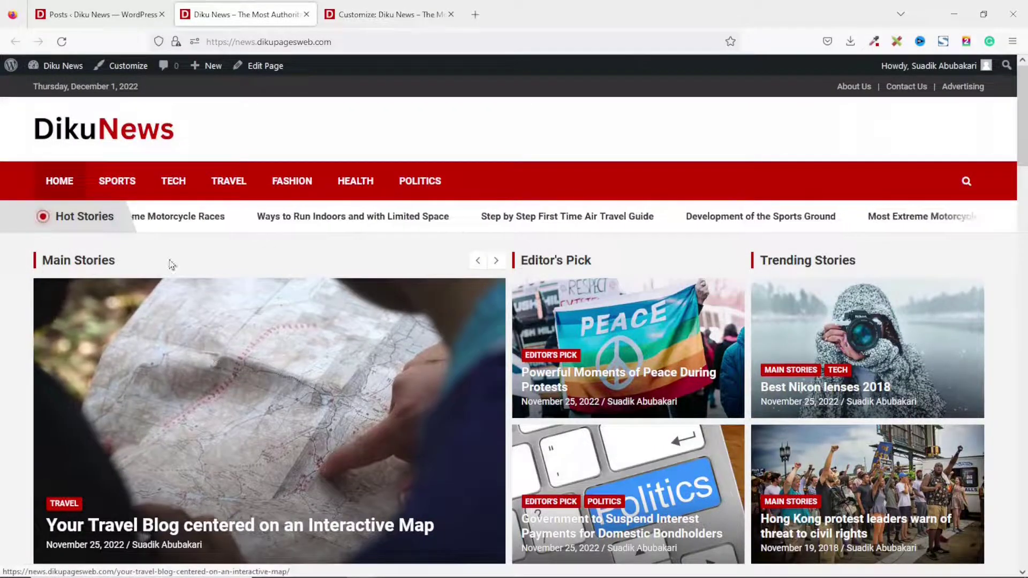
click(114, 182)
scroll(489, 124, down, 6)
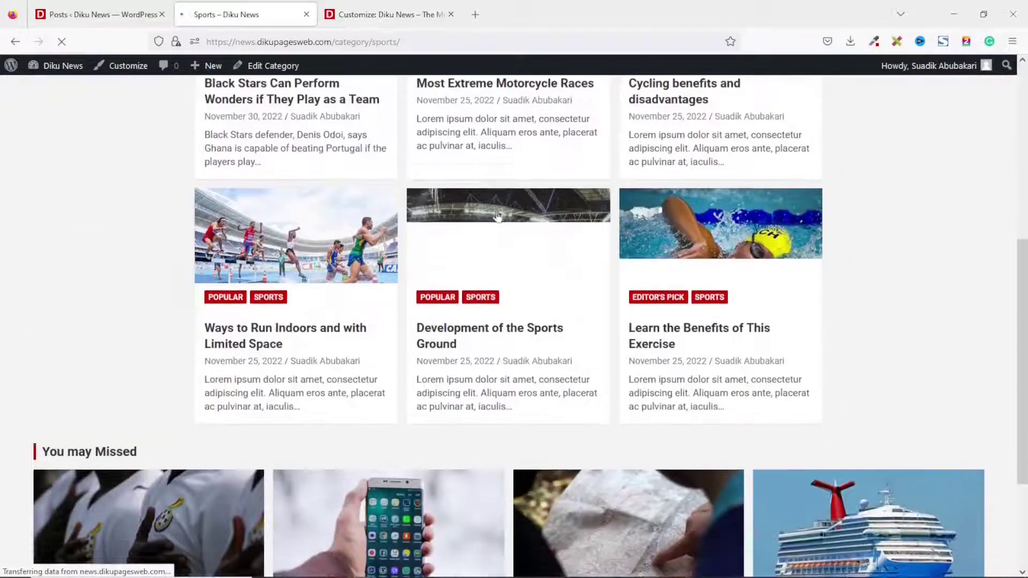
scroll(524, 256, up, 6)
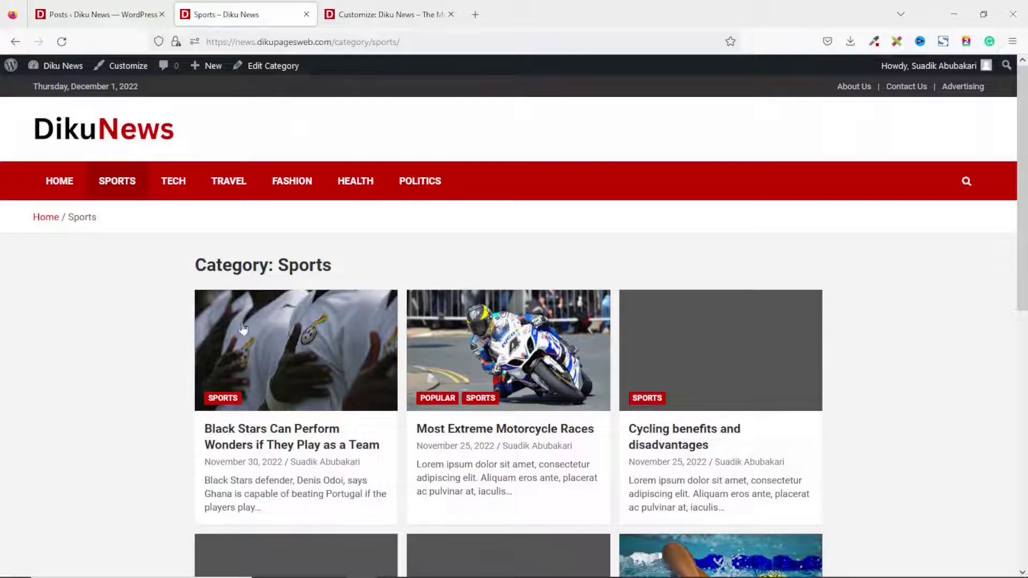
Open the Black Stars post on the live site, then return to the Customizer.
click(292, 344)
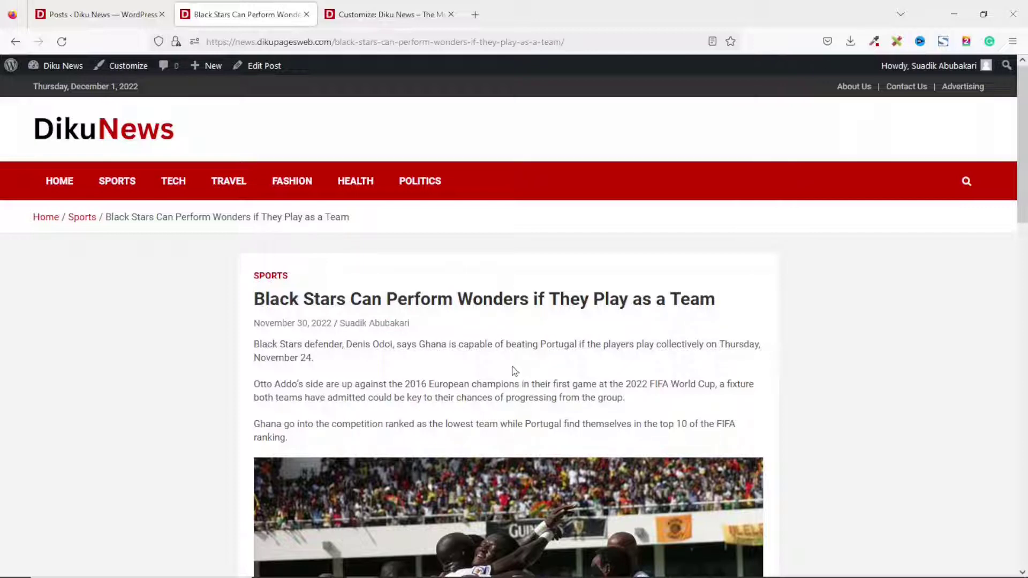
click(369, 6)
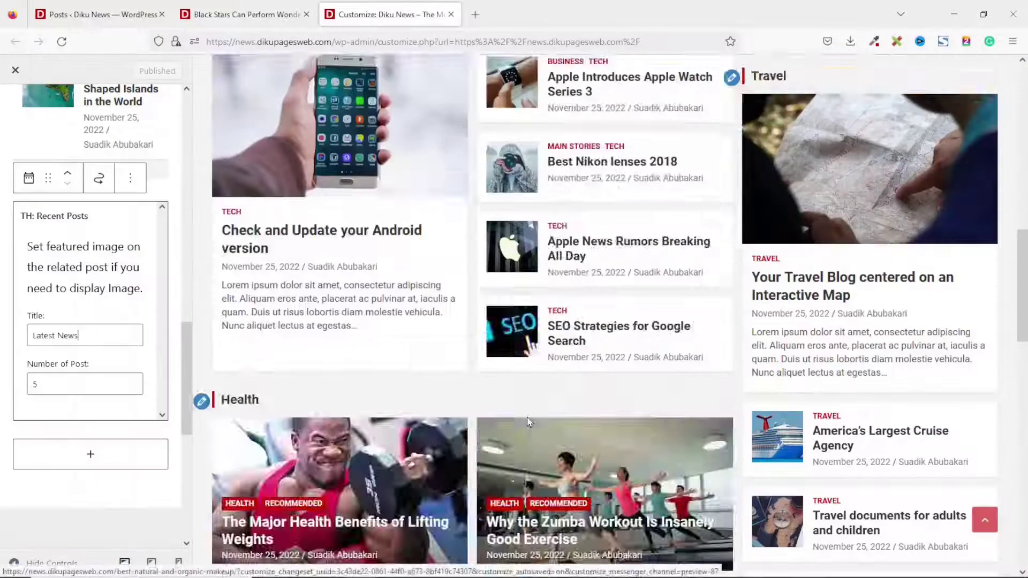
scroll(525, 413, up, 10)
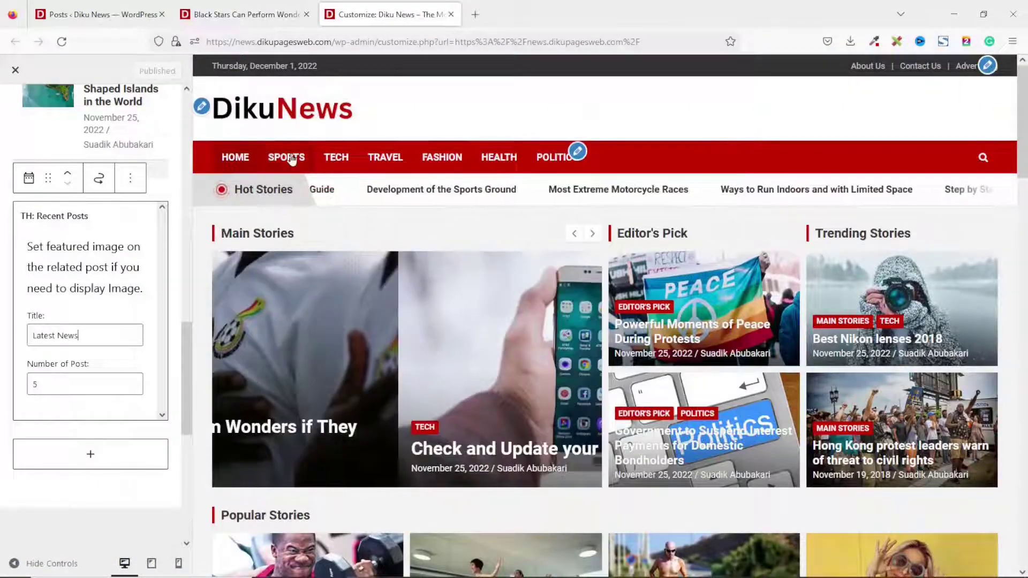
Load the Sports category page in the preview and return to the widget areas list.
click(290, 159)
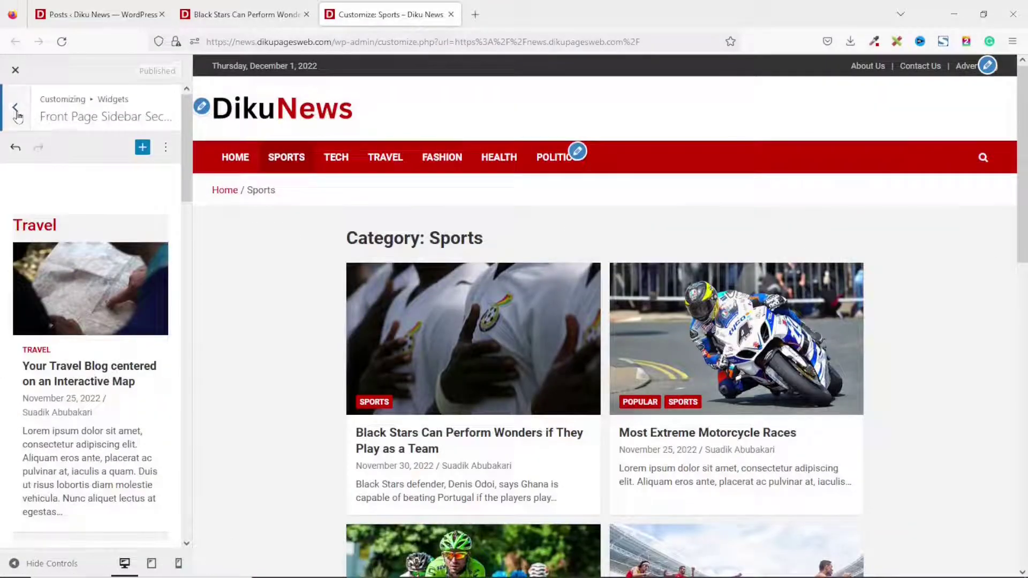
click(15, 107)
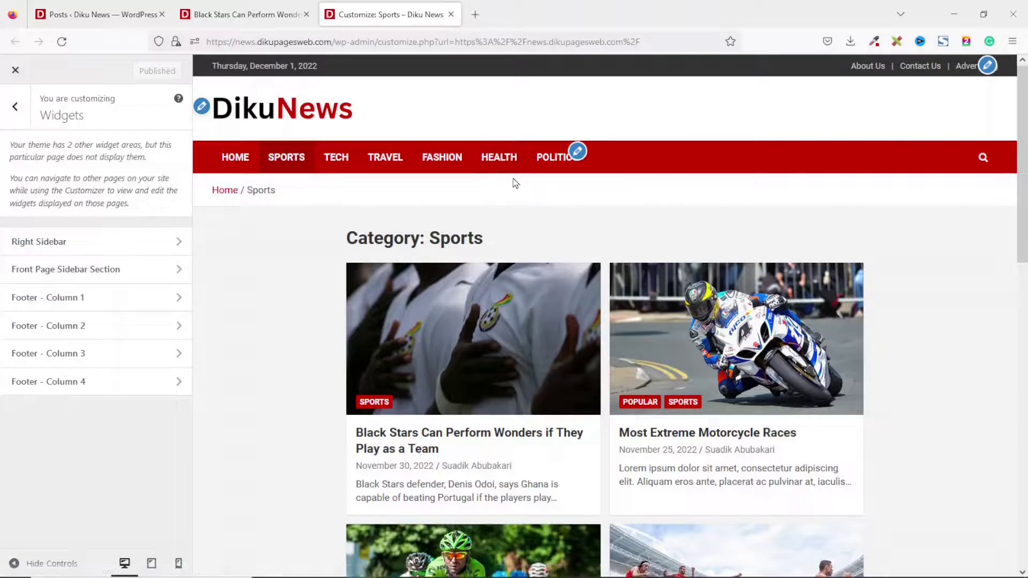
click(235, 156)
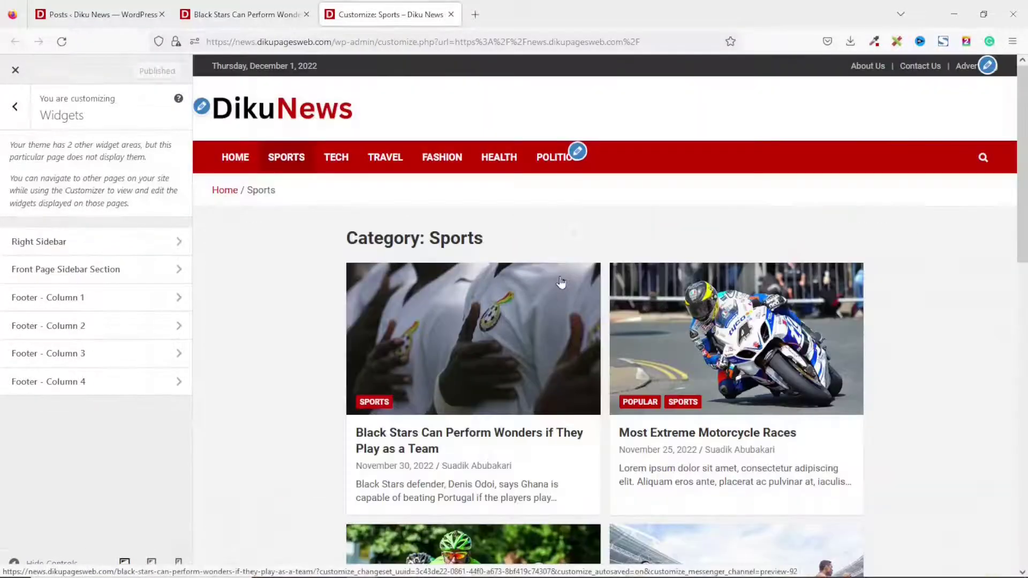
In the Right Sidebar, add a TH: Recent Posts widget showing 5 posts, titled Latest News.
click(57, 242)
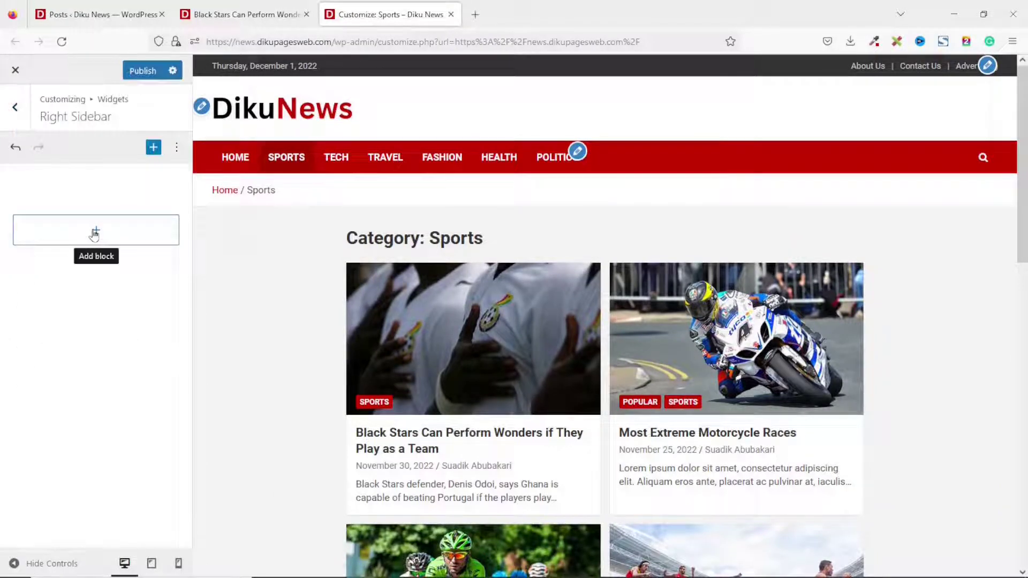
click(95, 232)
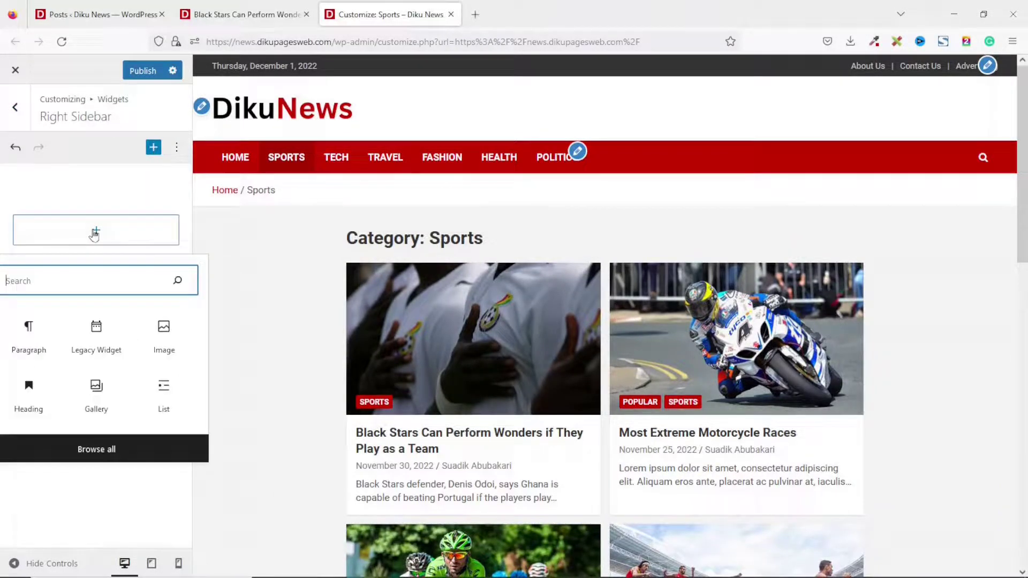
text(th)
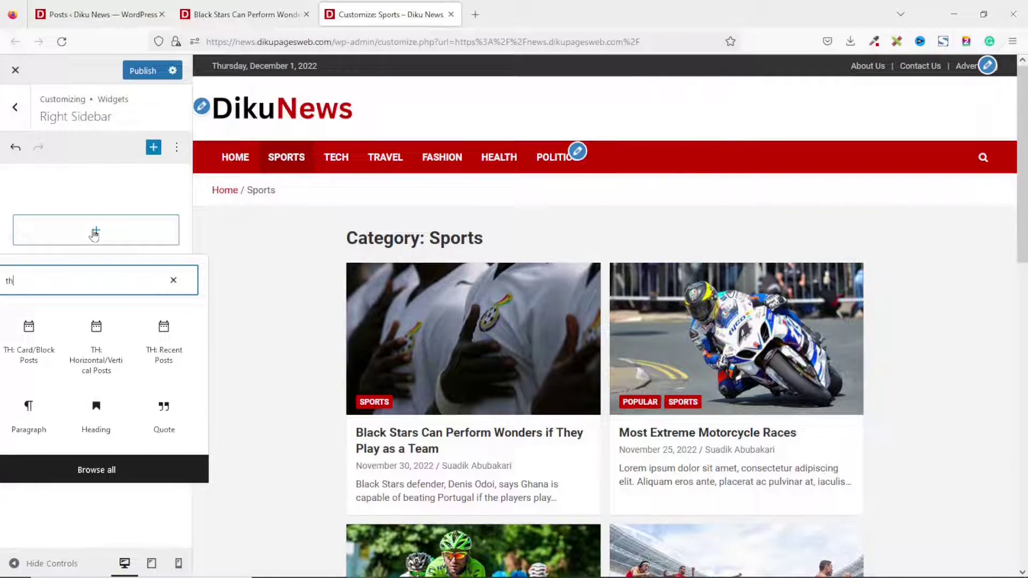
click(164, 346)
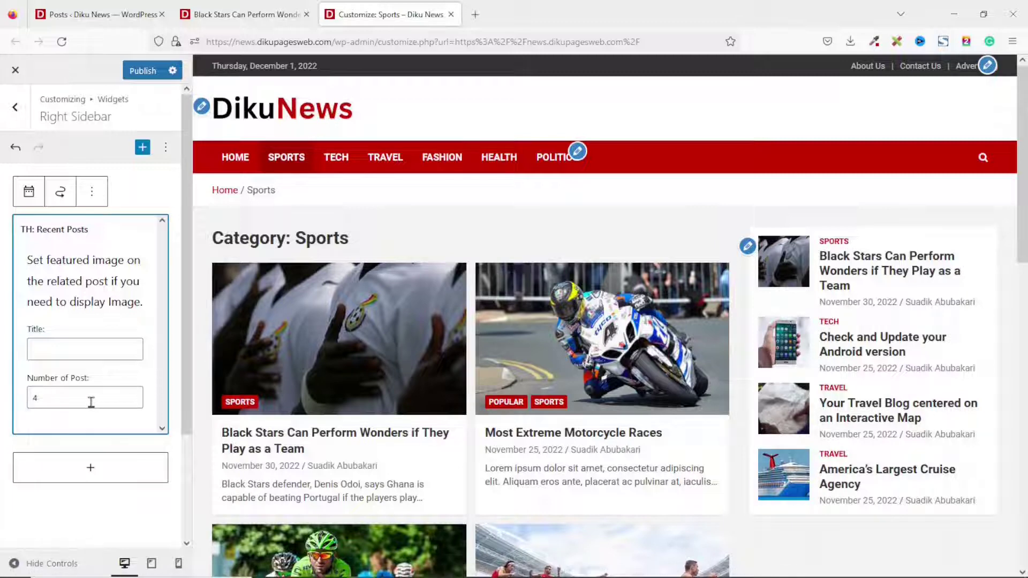
drag(43, 400, 31, 400)
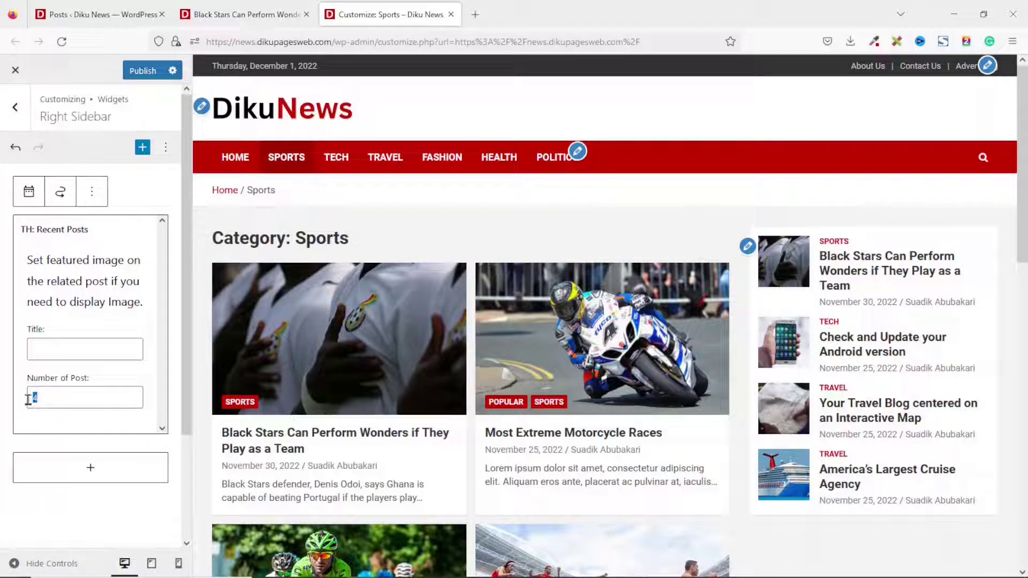
text(5)
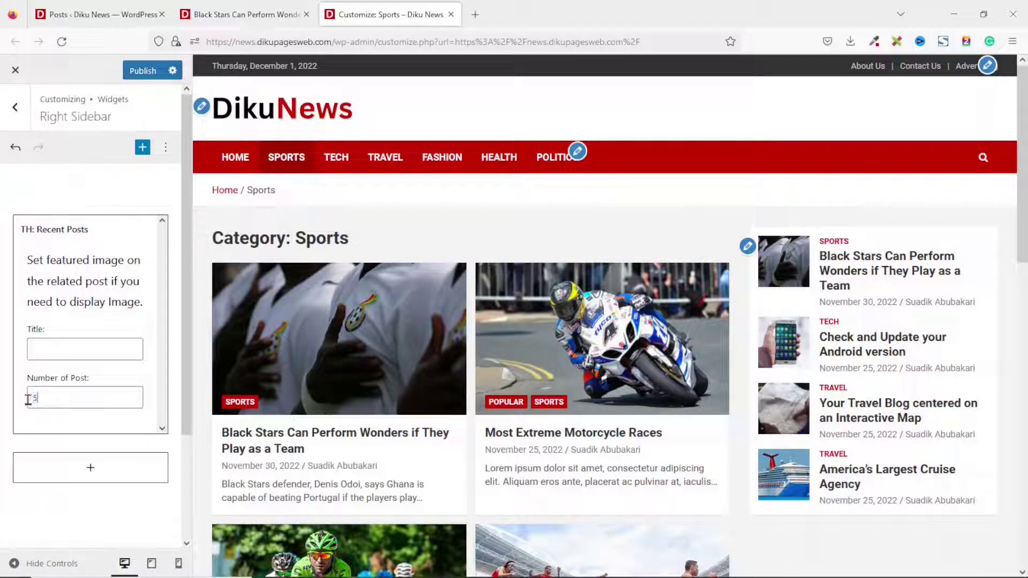
click(70, 346)
text(Latest News)
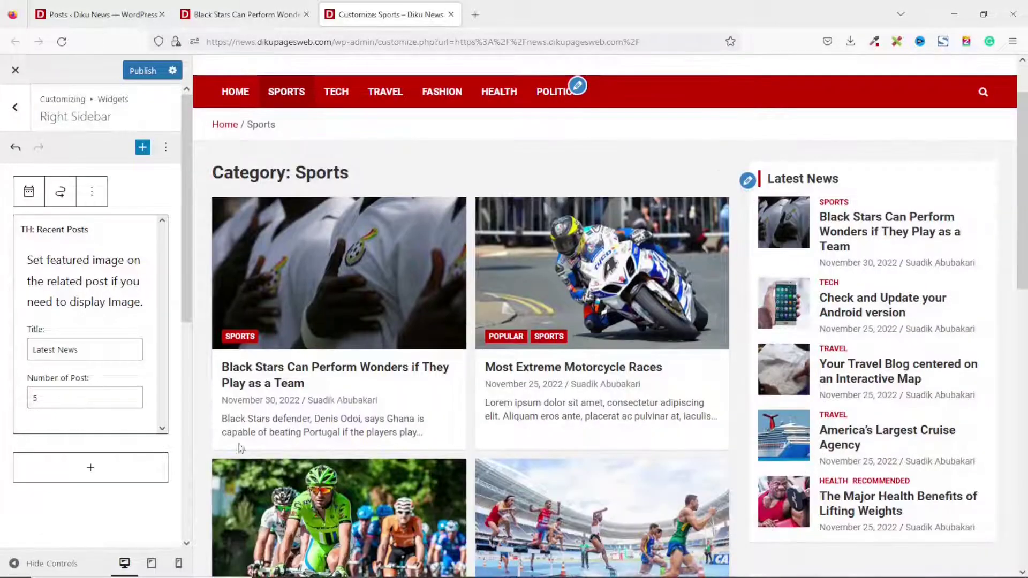
Add a Categories List block beneath it and preview the Black Stars article.
click(92, 469)
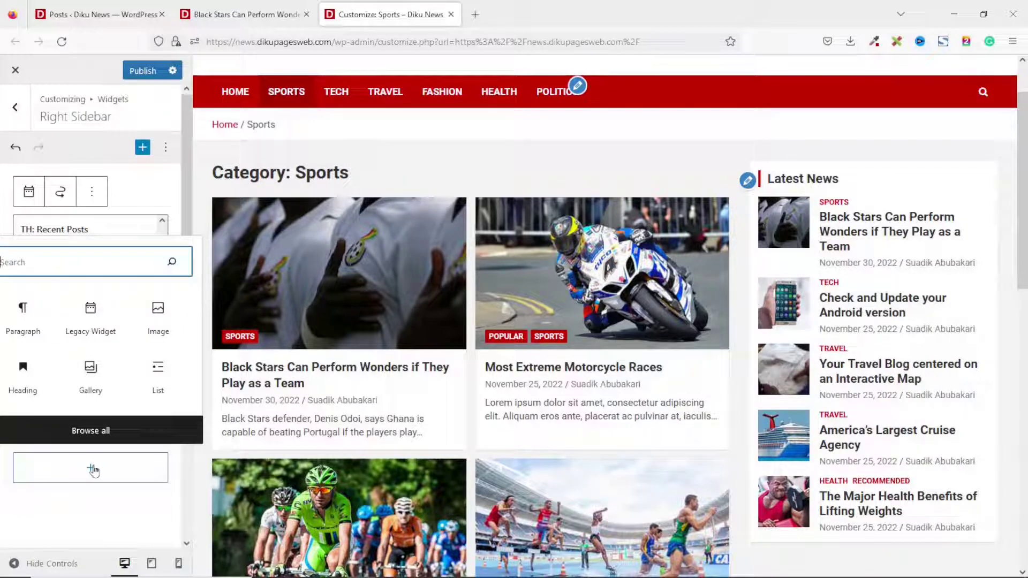
text(categories)
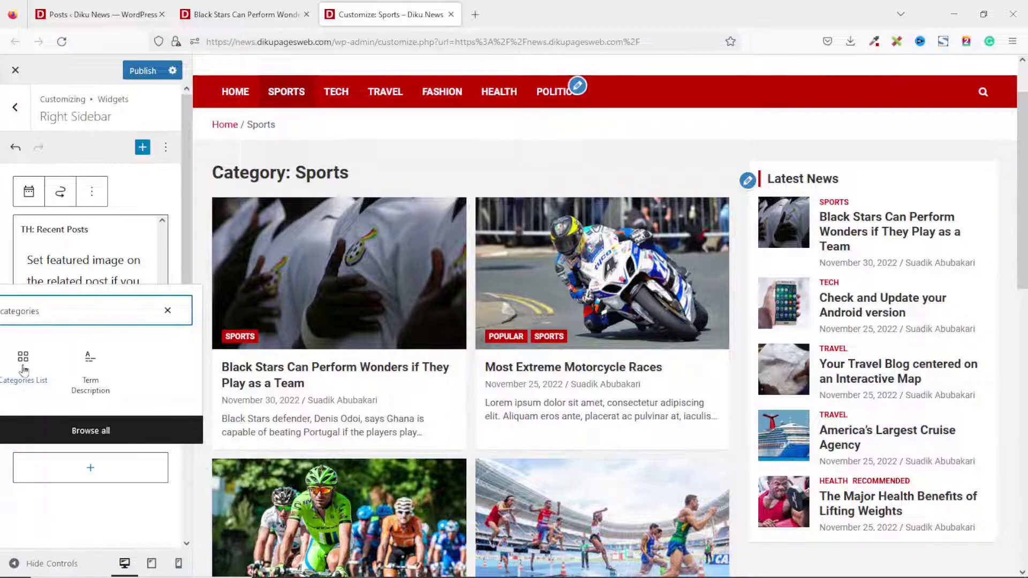
click(23, 370)
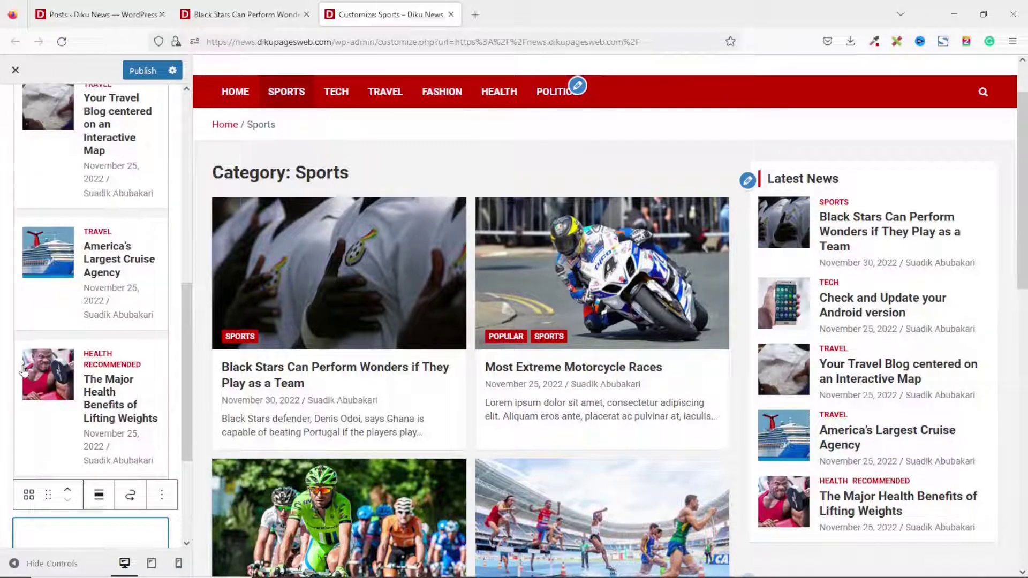
scroll(605, 343, down, 3)
scroll(1002, 329, down, 5)
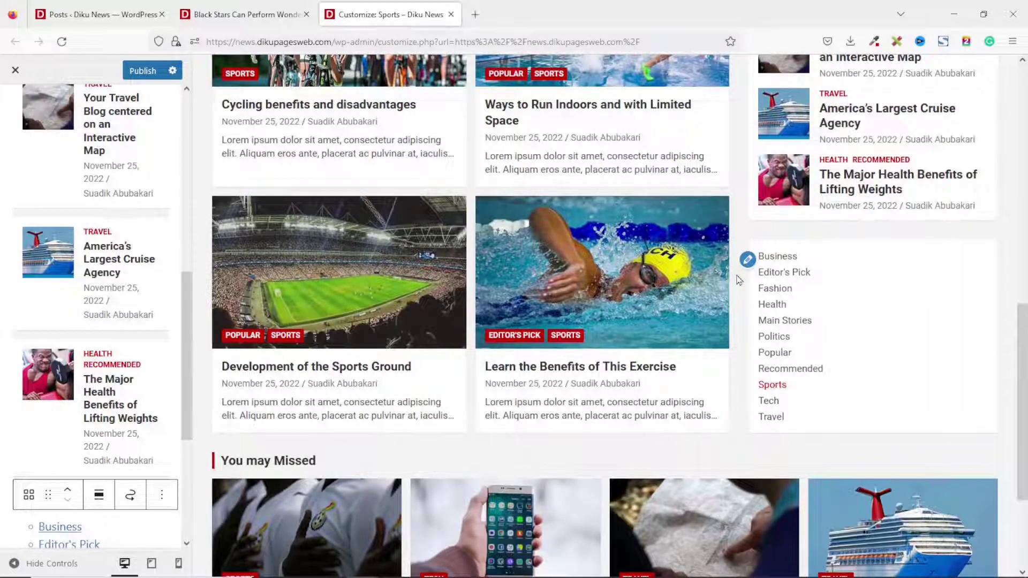
click(747, 259)
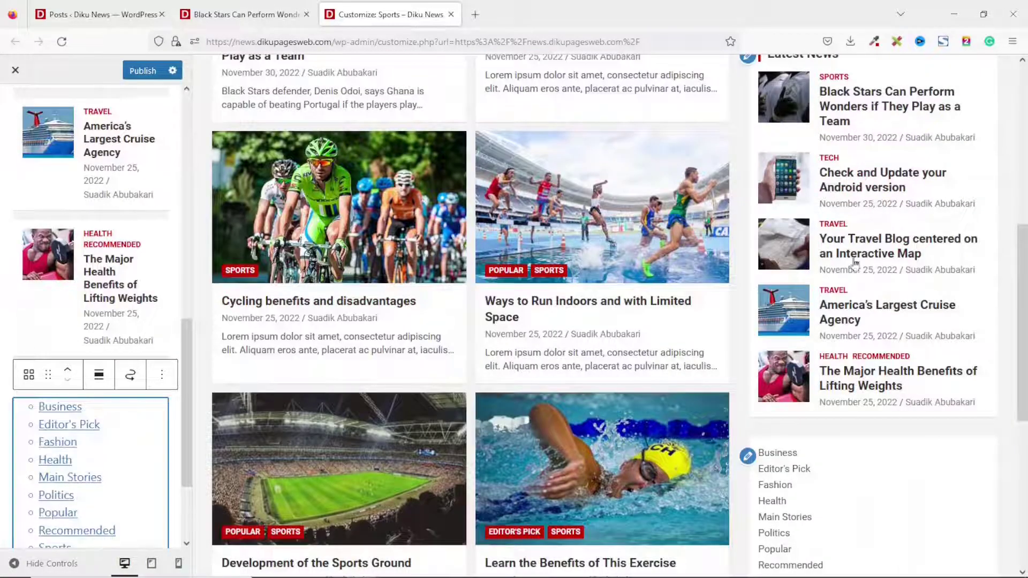
scroll(867, 492, up, 8)
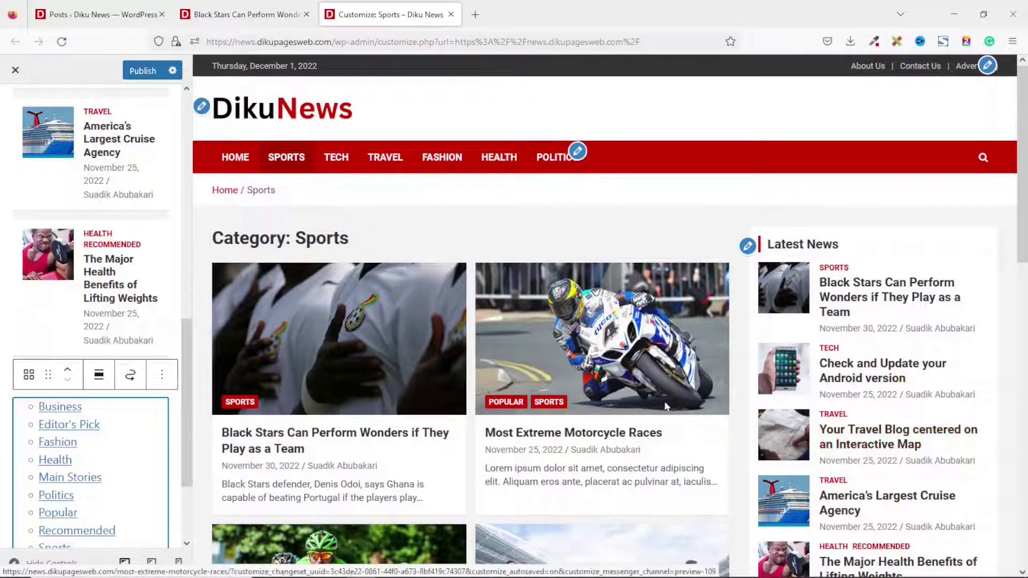
click(323, 315)
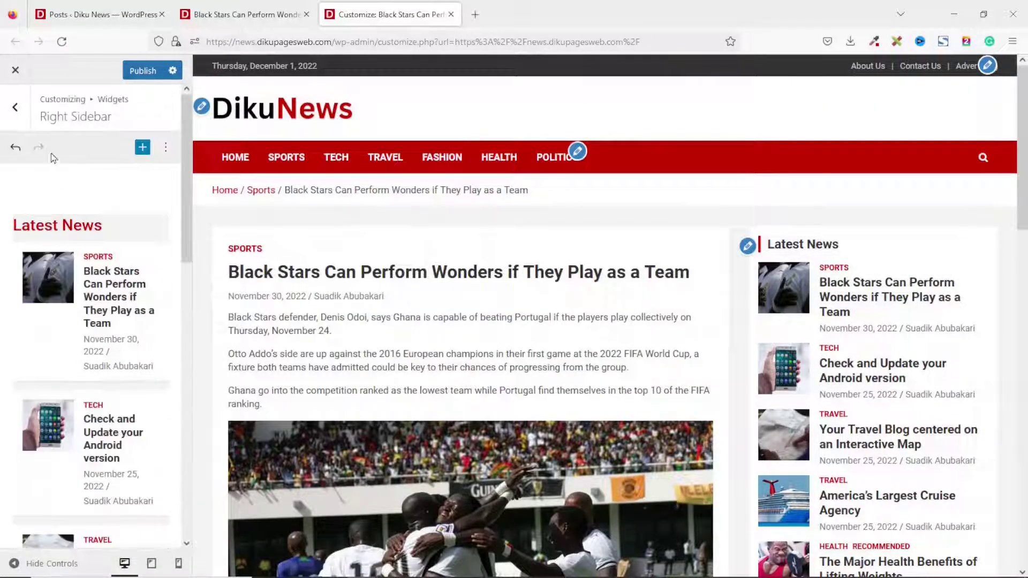
click(18, 109)
Enable Show Featured Image in Posts Single under NewsCard Settings and publish the change.
click(18, 108)
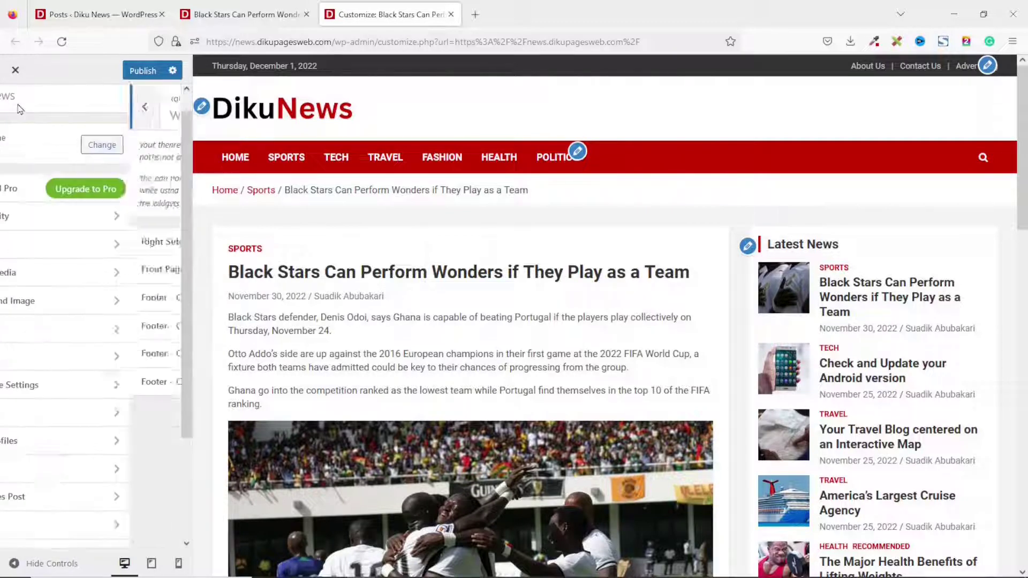
scroll(102, 311, down, 3)
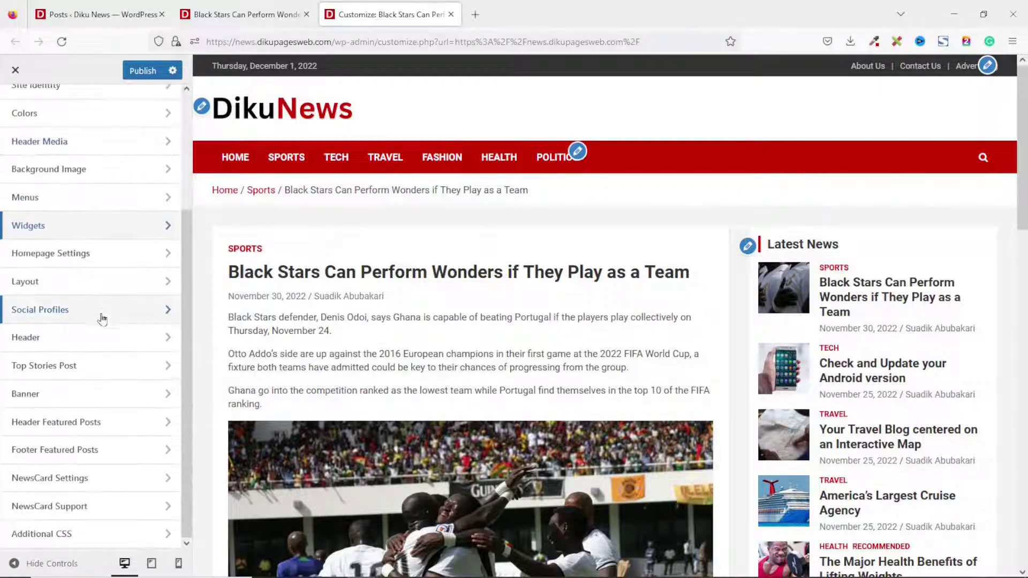
click(48, 484)
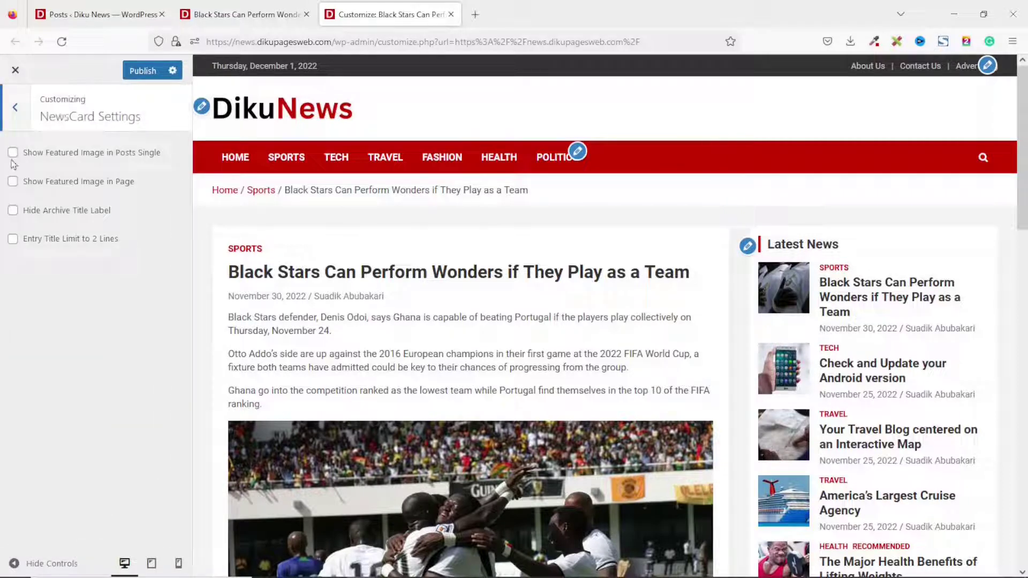
click(12, 154)
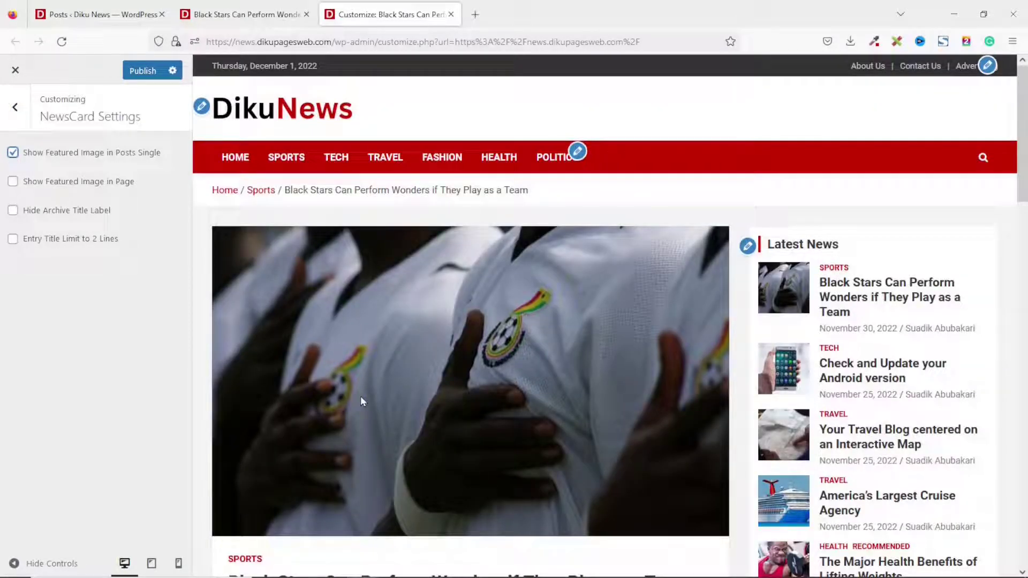
click(139, 70)
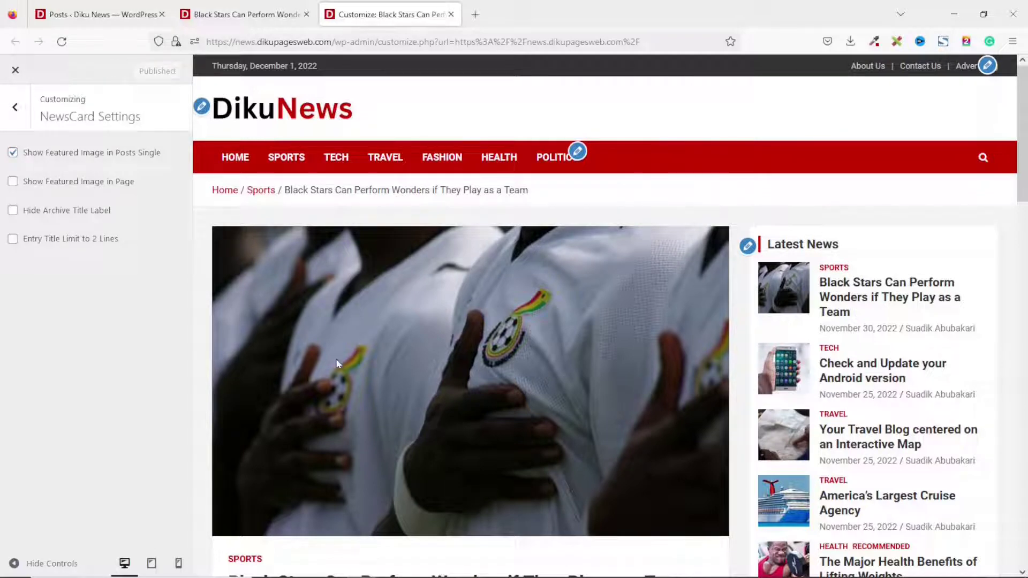
click(239, 16)
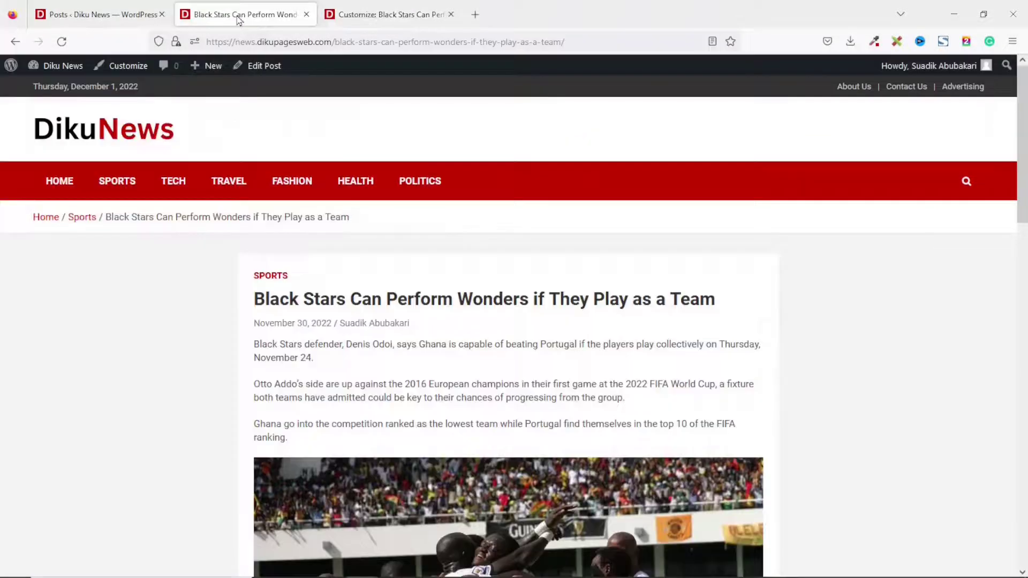
Reload the live Black Stars article and scroll through it to check the changes.
click(63, 43)
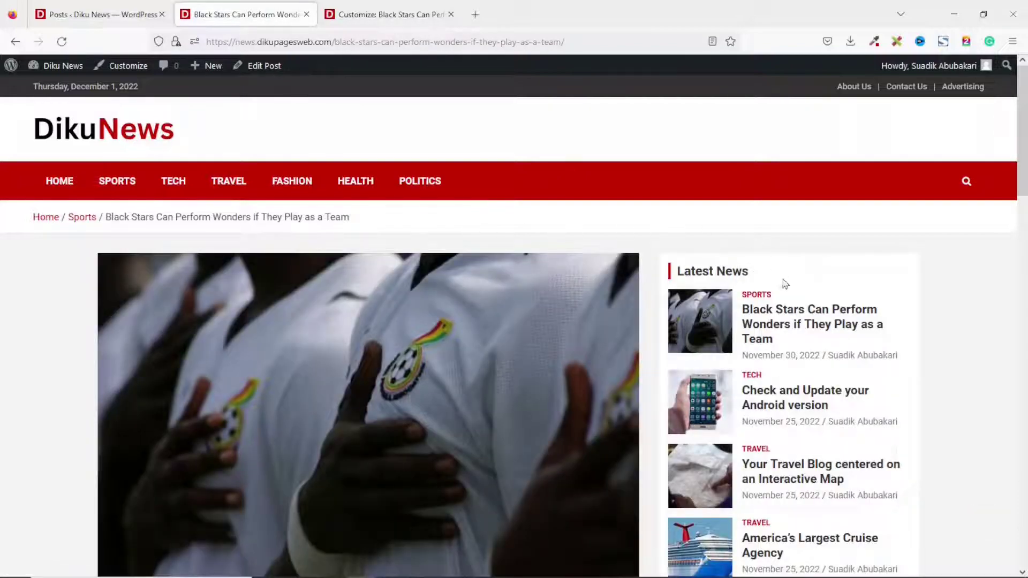
scroll(782, 273, down, 10)
scroll(805, 361, up, 10)
scroll(361, 346, down, 3)
scroll(361, 348, up, 3)
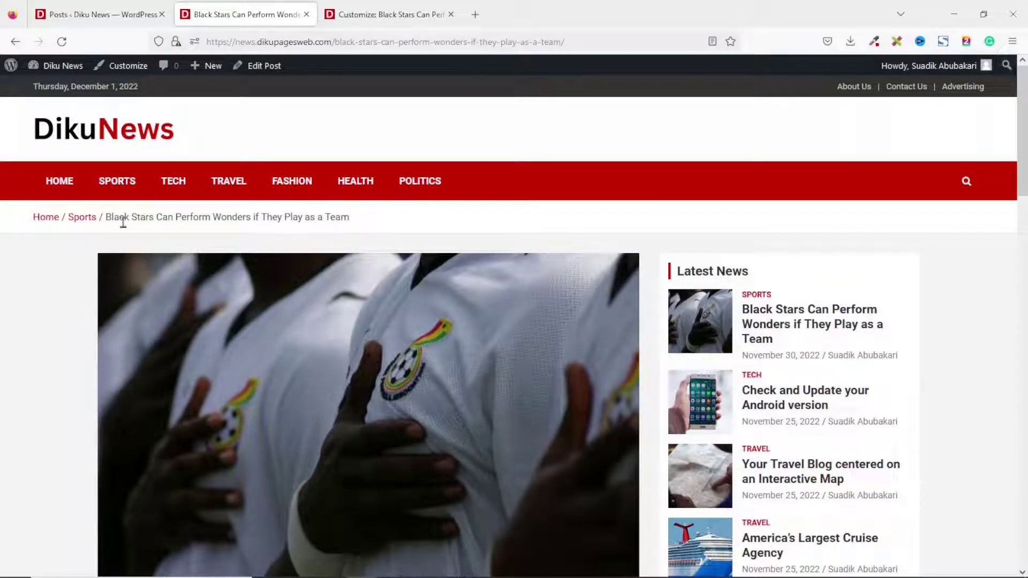
Browse the live Tech category page, then return to the Customizer.
click(178, 179)
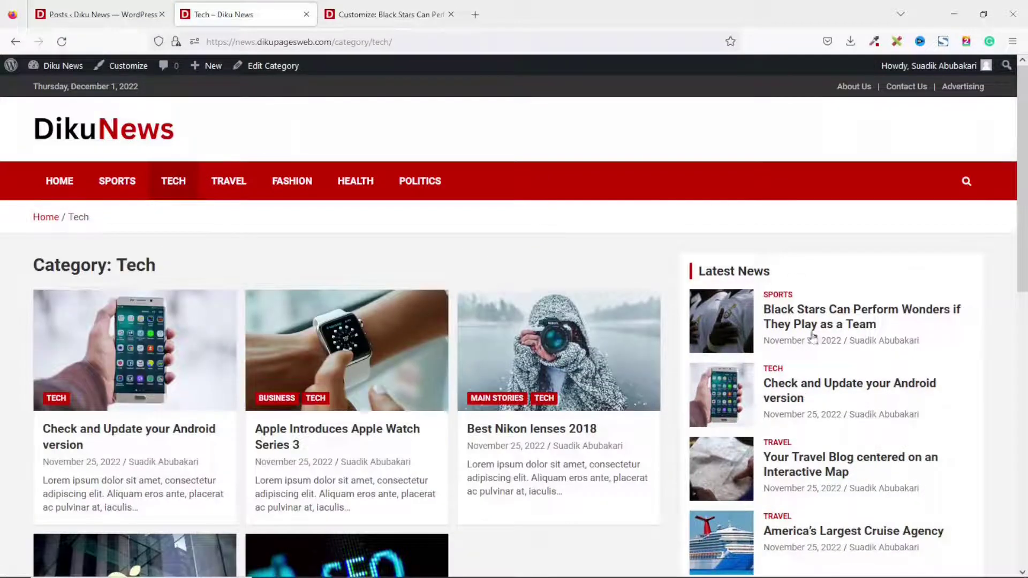
scroll(856, 424, down, 8)
scroll(857, 426, up, 8)
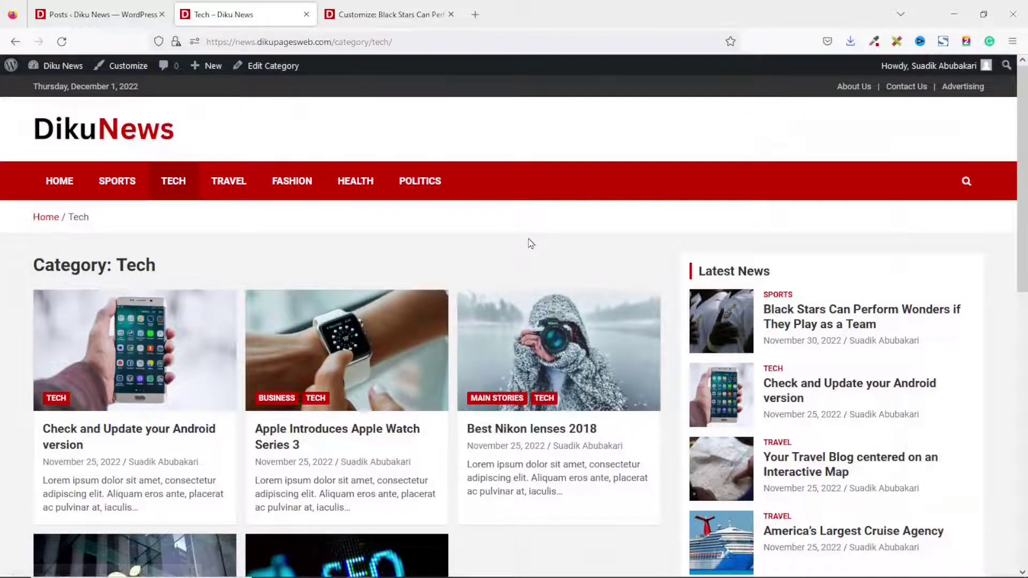
scroll(530, 243, down, 10)
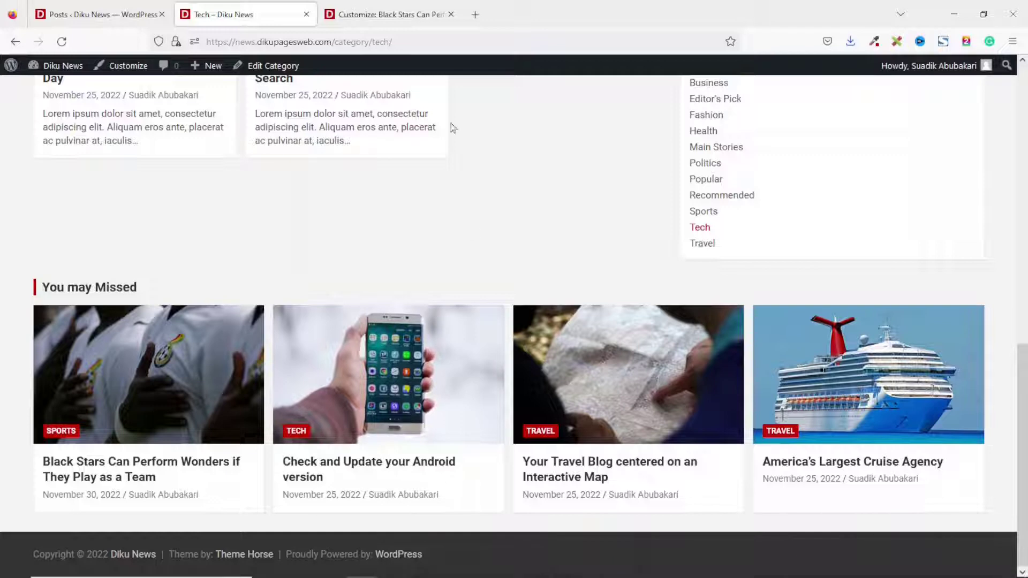
click(392, 15)
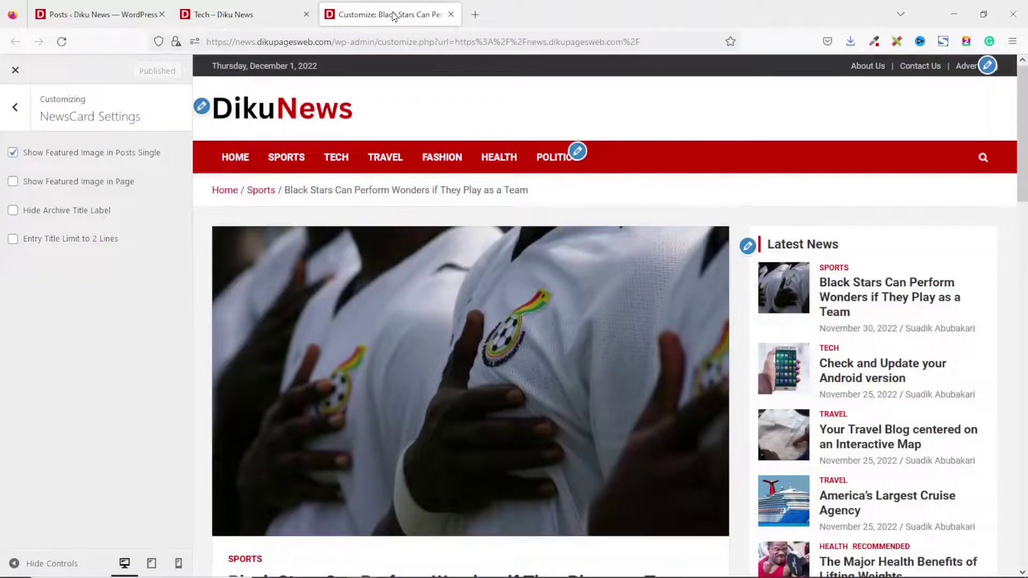
Add a paragraph containing the pasted Lorem ipsum text to Footer Column 1.
click(16, 111)
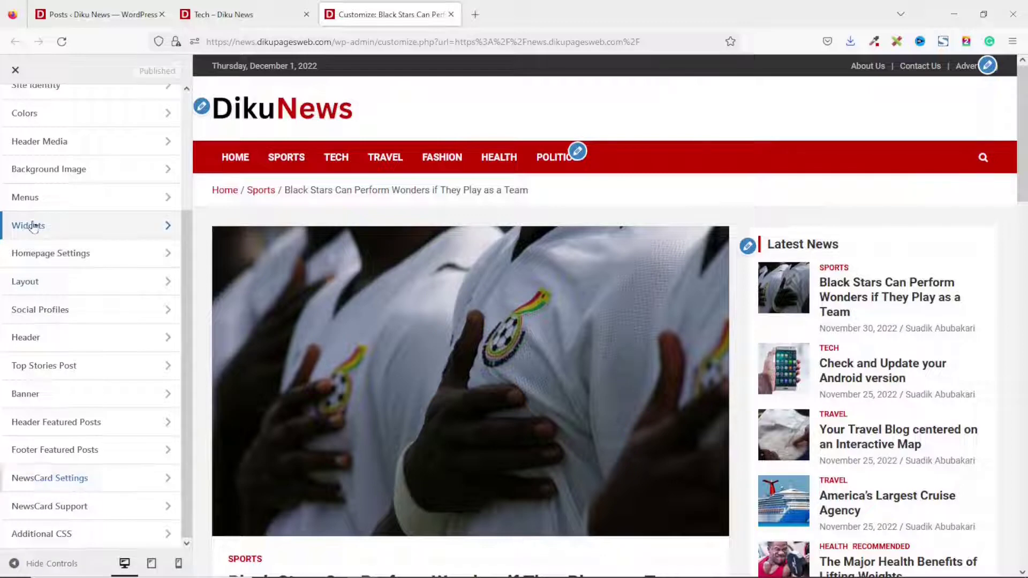
click(32, 227)
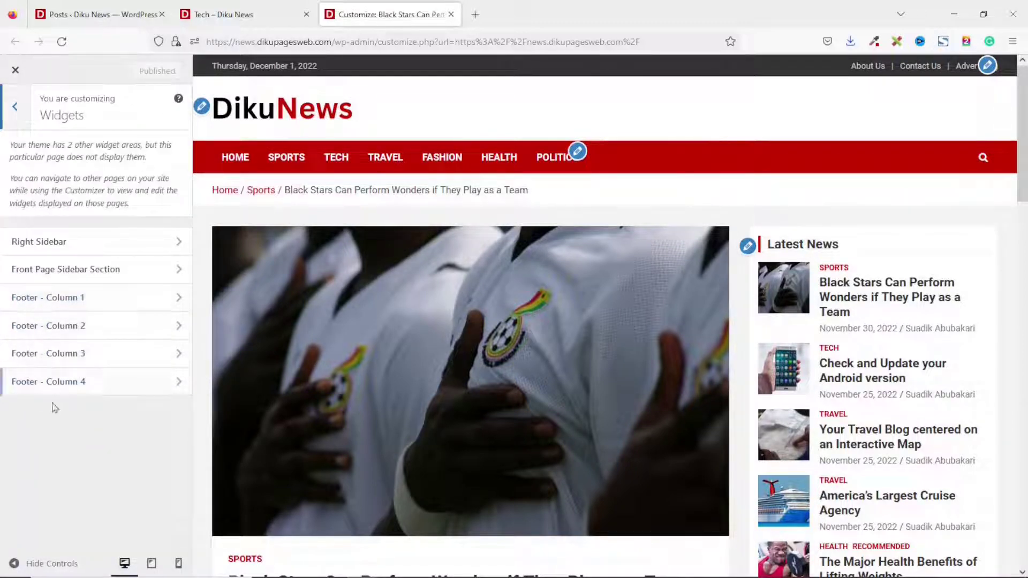
click(64, 303)
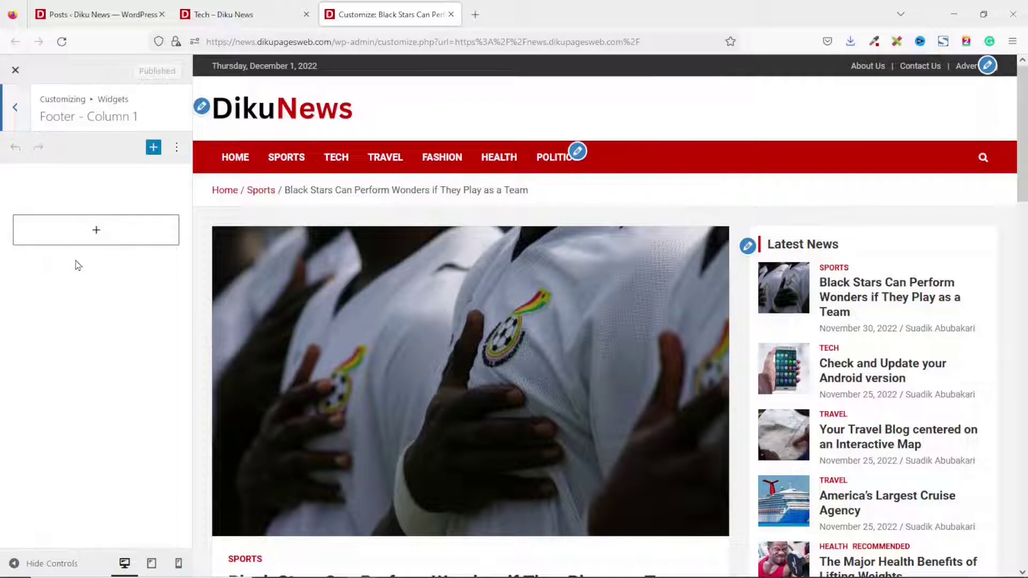
click(98, 234)
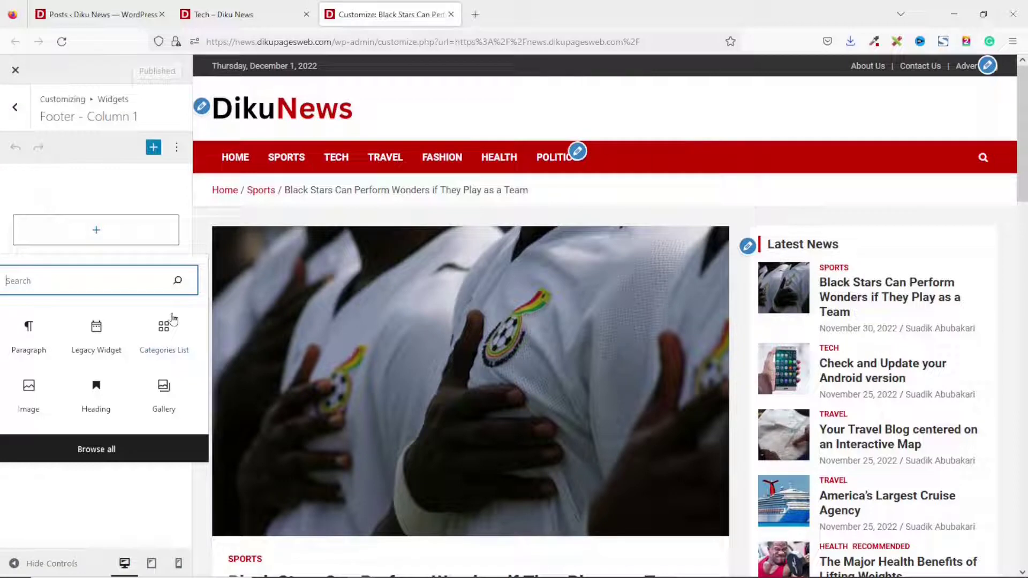
text(text)
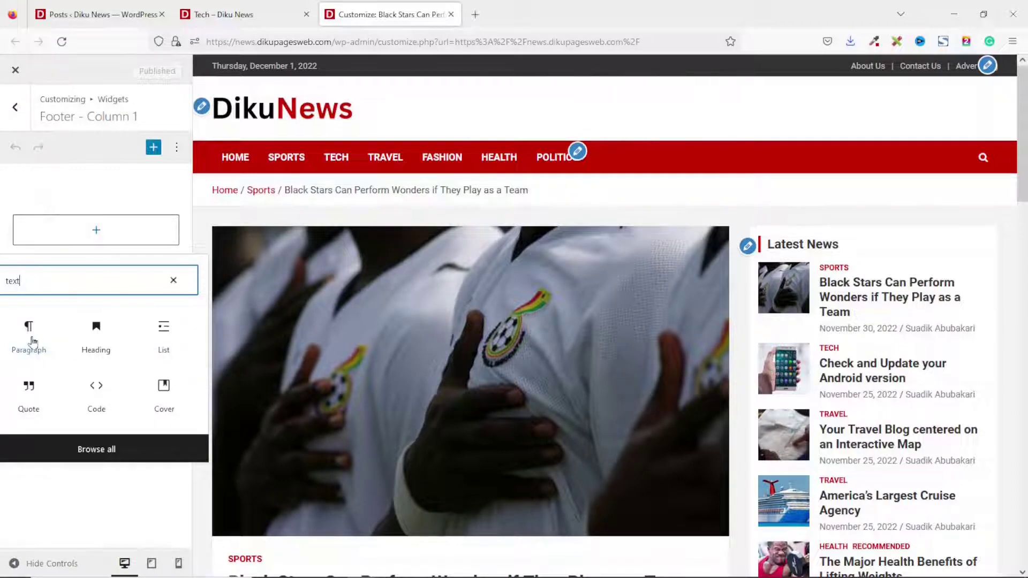
click(32, 341)
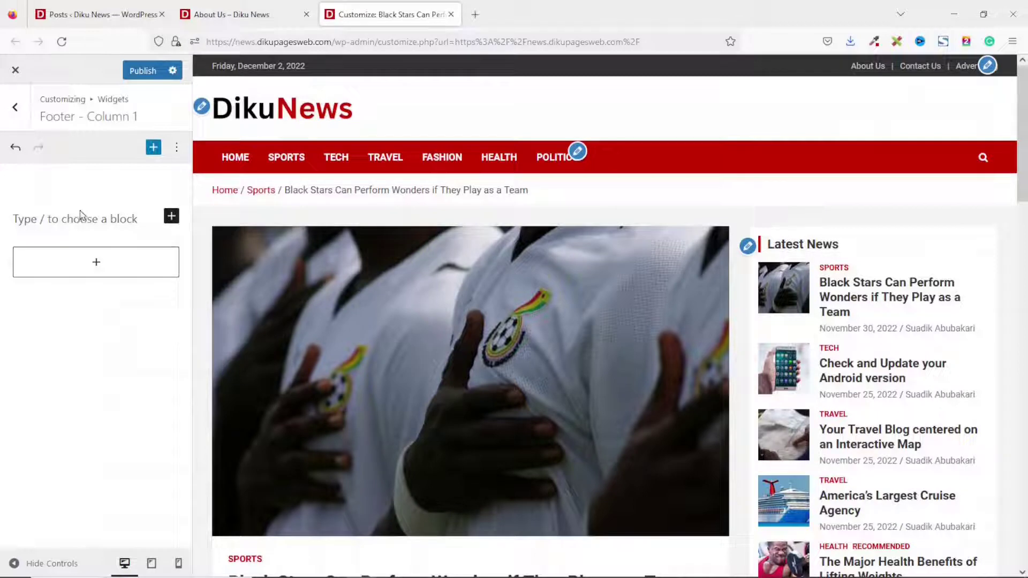
click(80, 214)
text(Lorem ipsum dolor sit amet, consectetur adipiscing elit. Aliquam eros ante, placerat ac pulvinar at, iaculis a quam. Duis ut risus lobortis diam molestie vehicula. Nunc aliquet lectus at egestas tristique. Orci varius natoque penatibus et magnis dis parturient montes, nascetur ridiculus mus.)
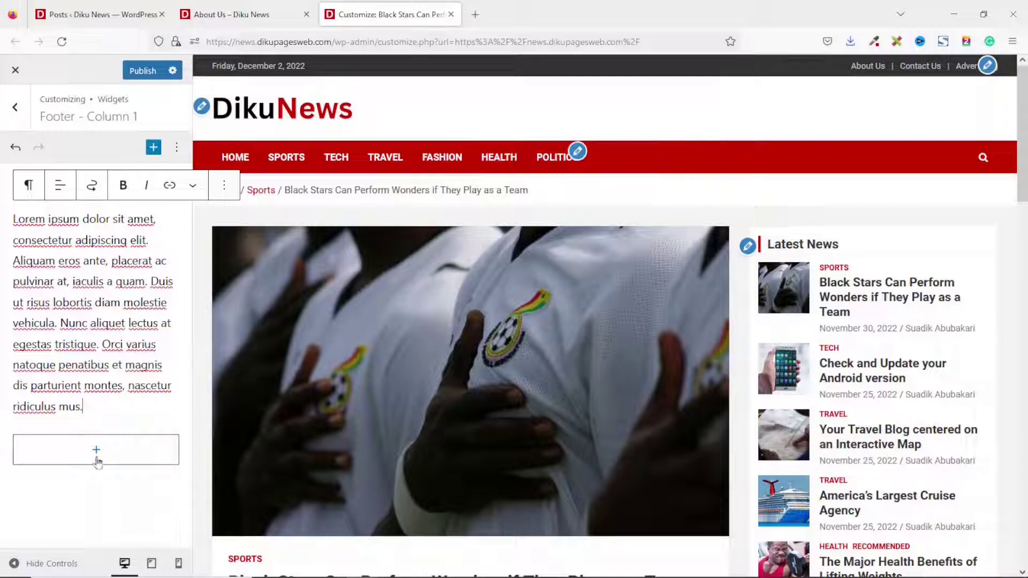
Convert the paragraph into a Widget Group titled 'About Us' and go back.
scroll(322, 346, down, 15)
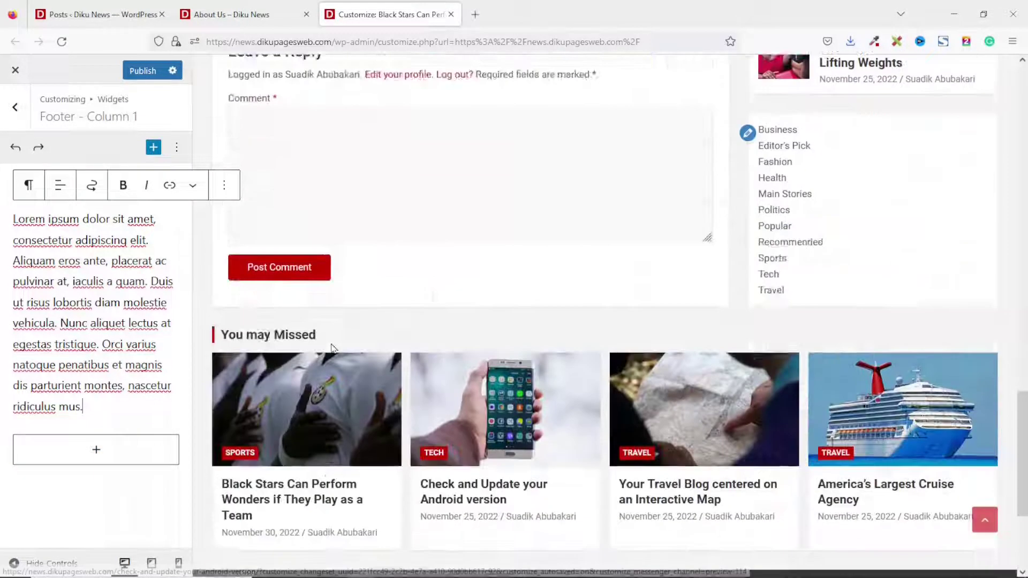
scroll(332, 348, down, 4)
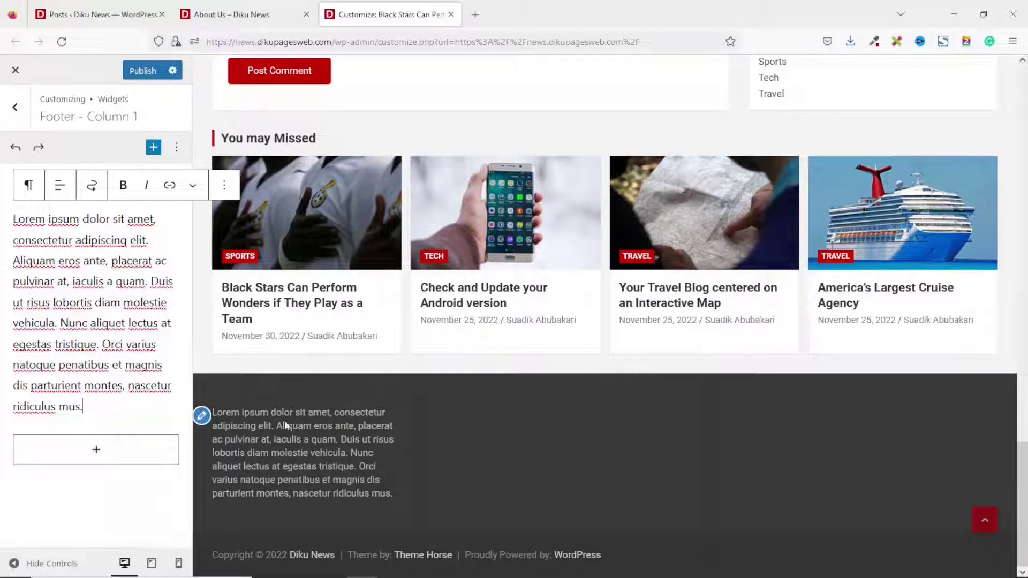
click(28, 186)
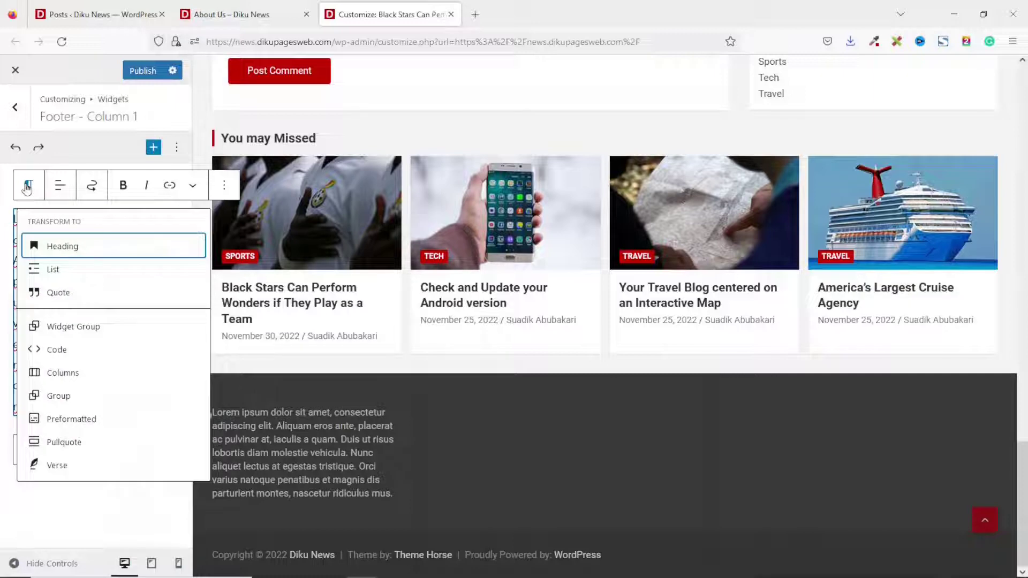
click(71, 332)
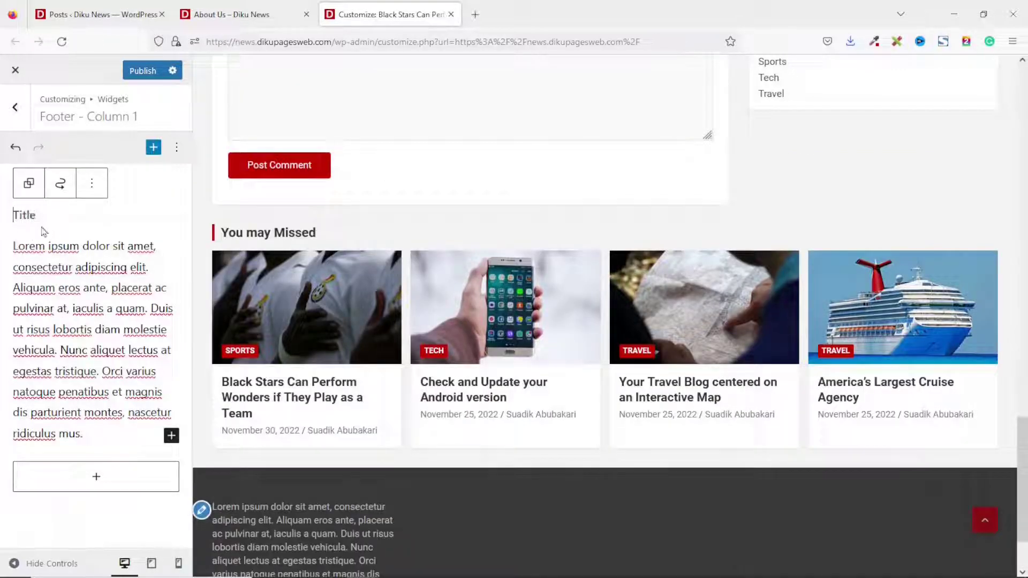
text(About Us)
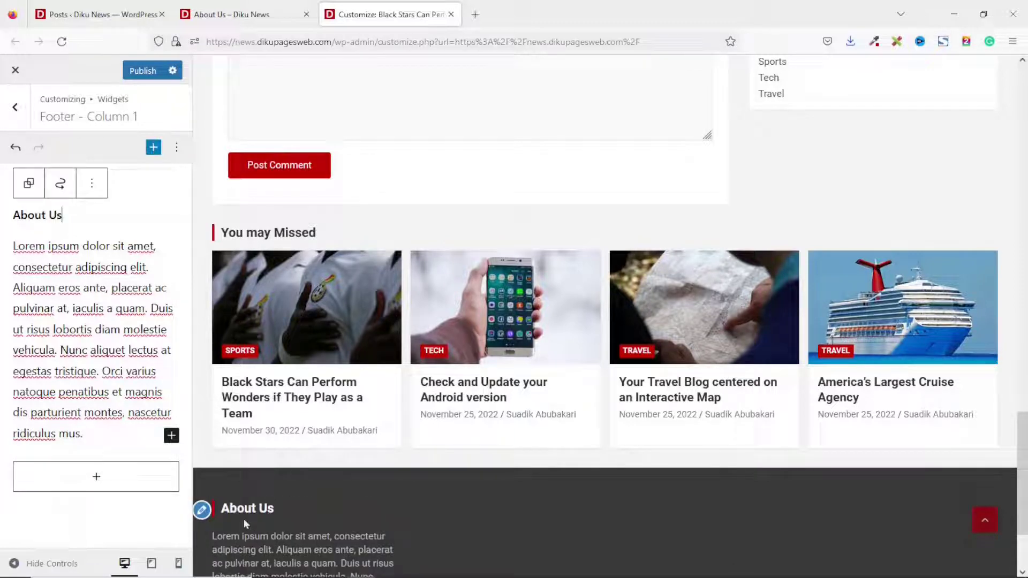
click(15, 107)
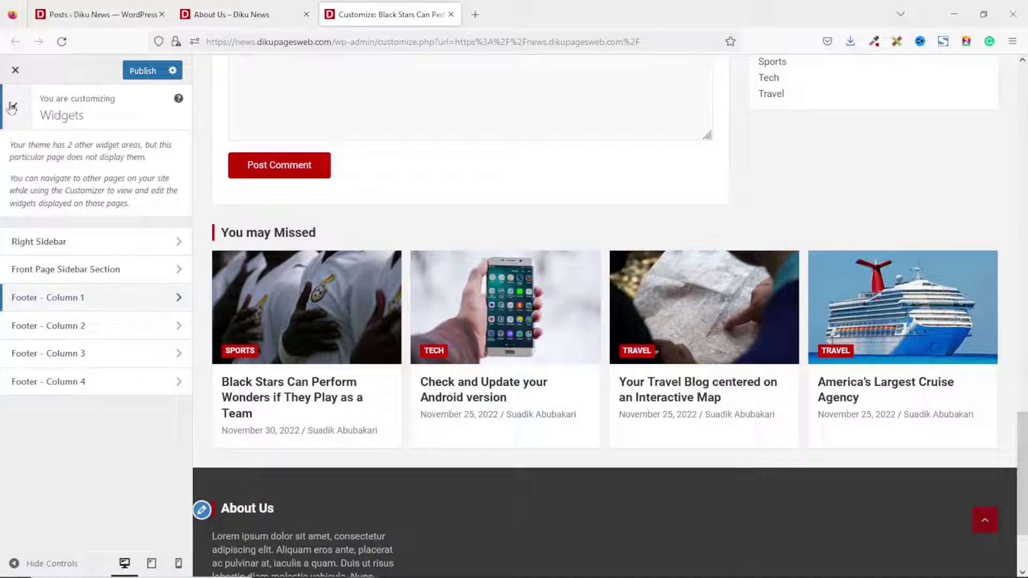
Add a Navigation Menu block to Footer Column 2 showing the Useful Links menu, titled Useful Links.
click(56, 326)
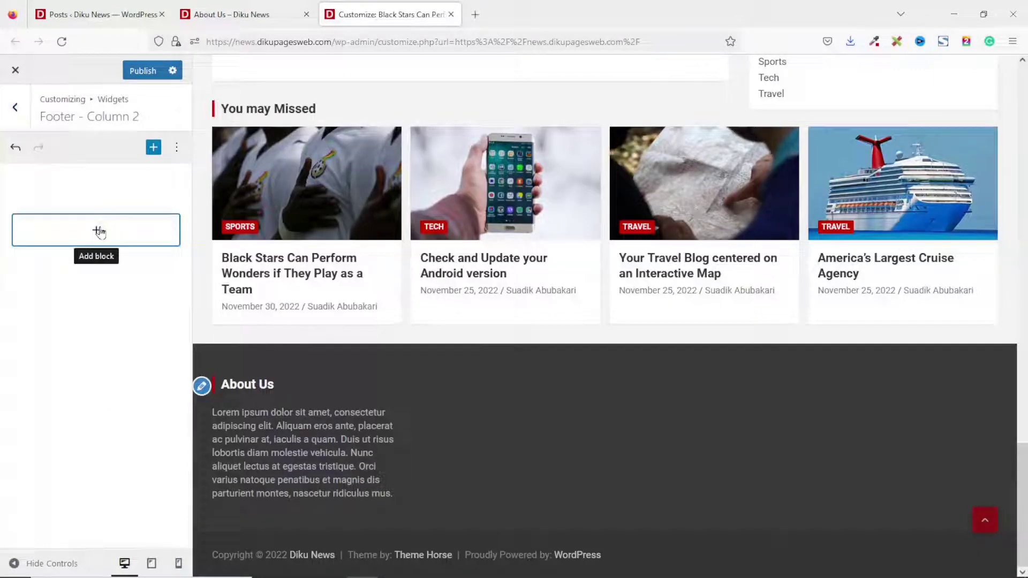
click(99, 232)
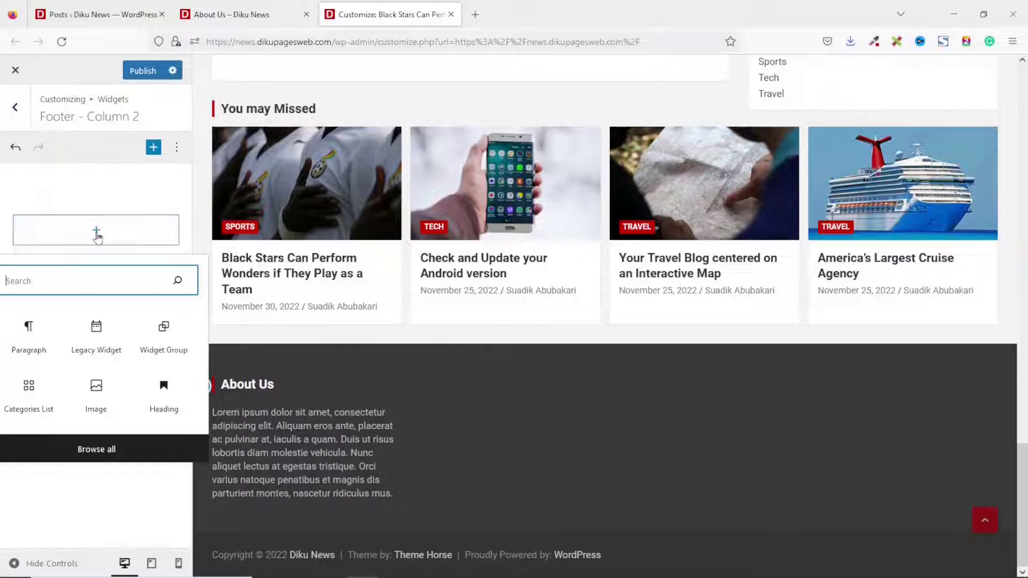
text(navi)
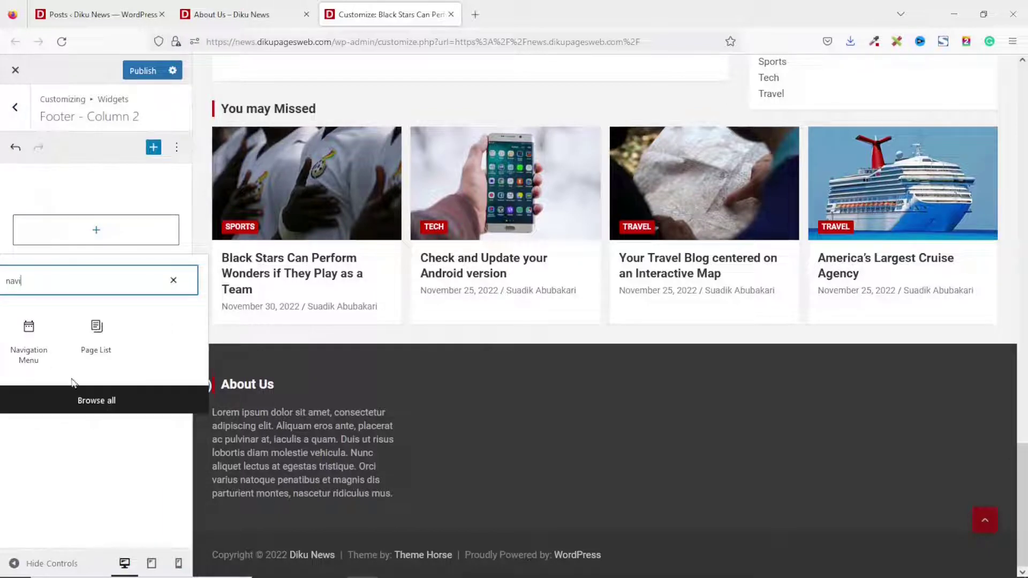
click(29, 346)
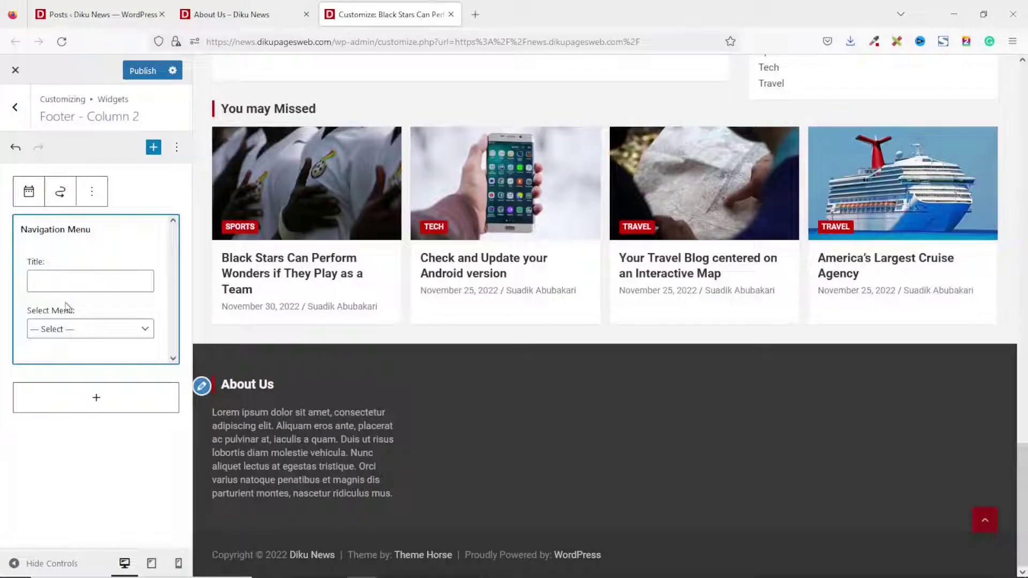
click(90, 330)
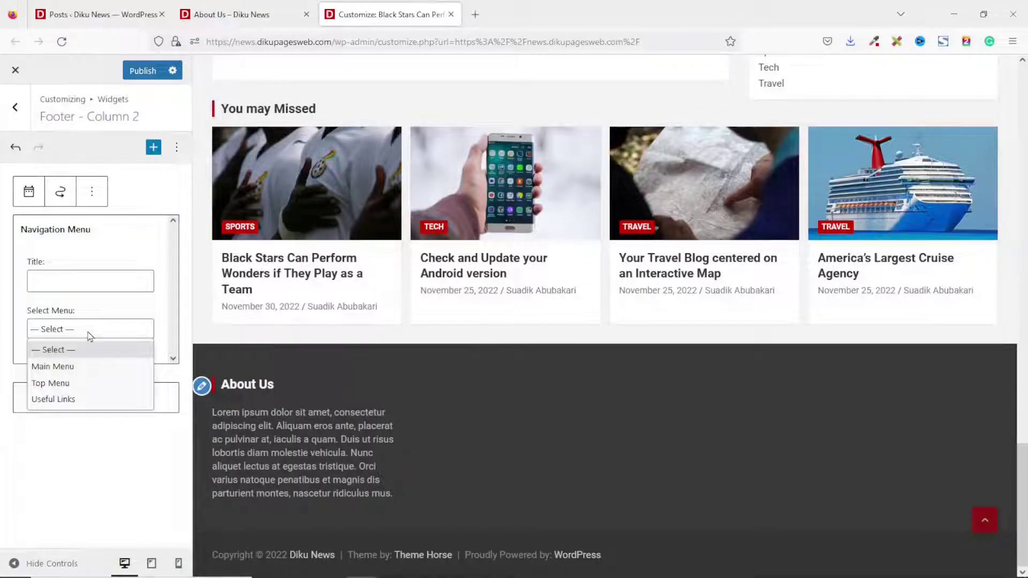
click(65, 400)
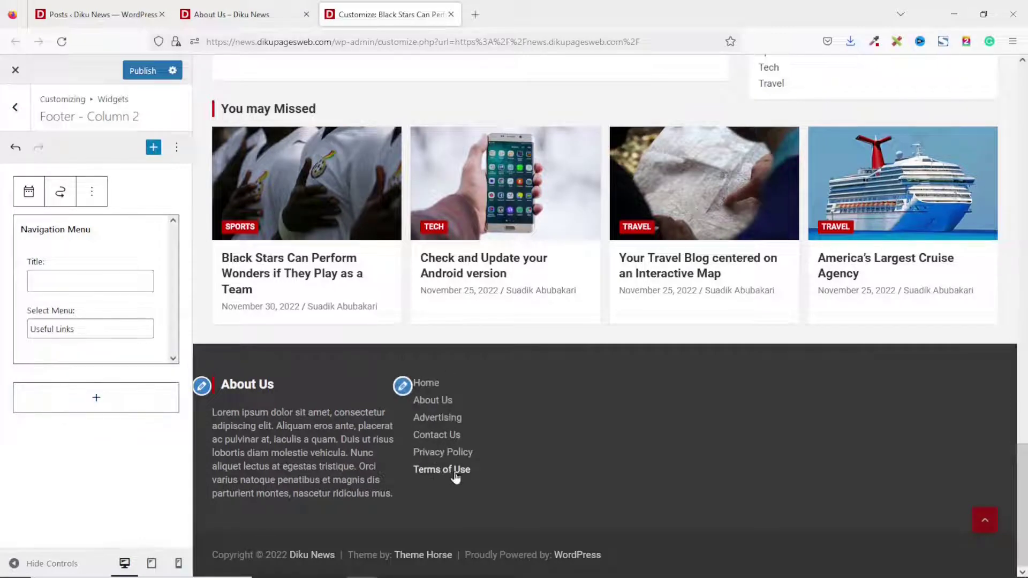
click(83, 277)
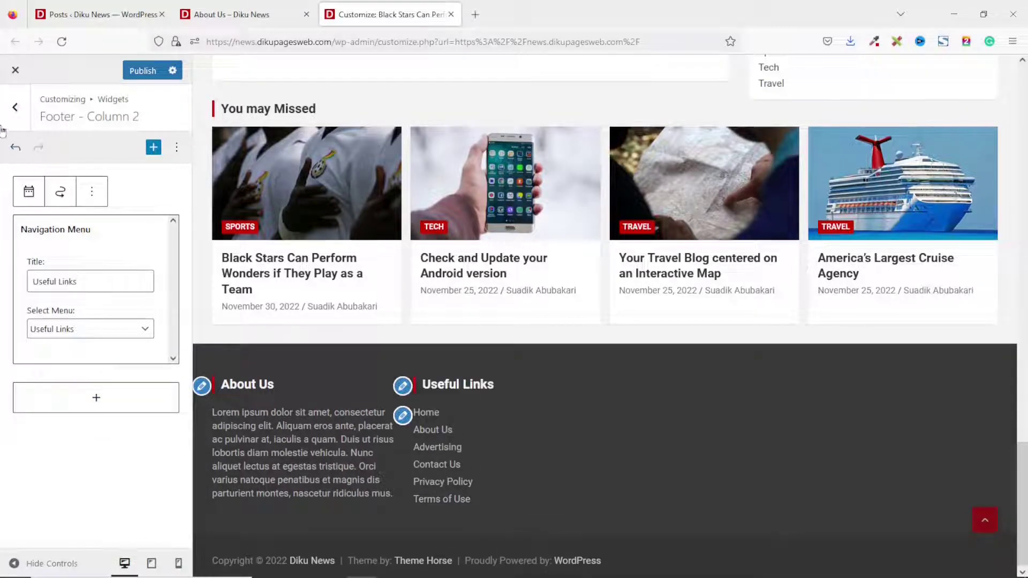
Go to Footer Column 3 and start adding a block there.
click(12, 111)
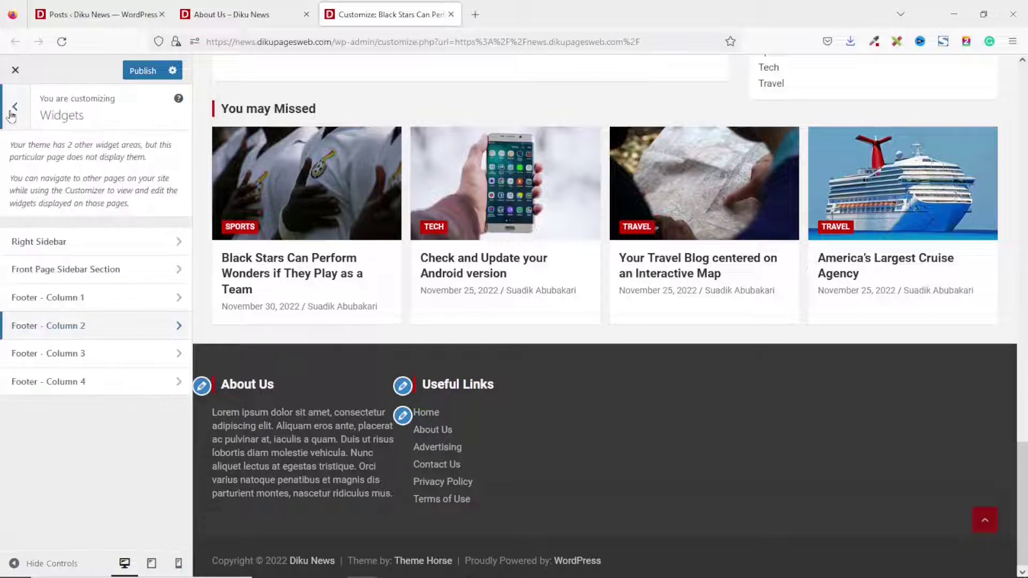
click(63, 354)
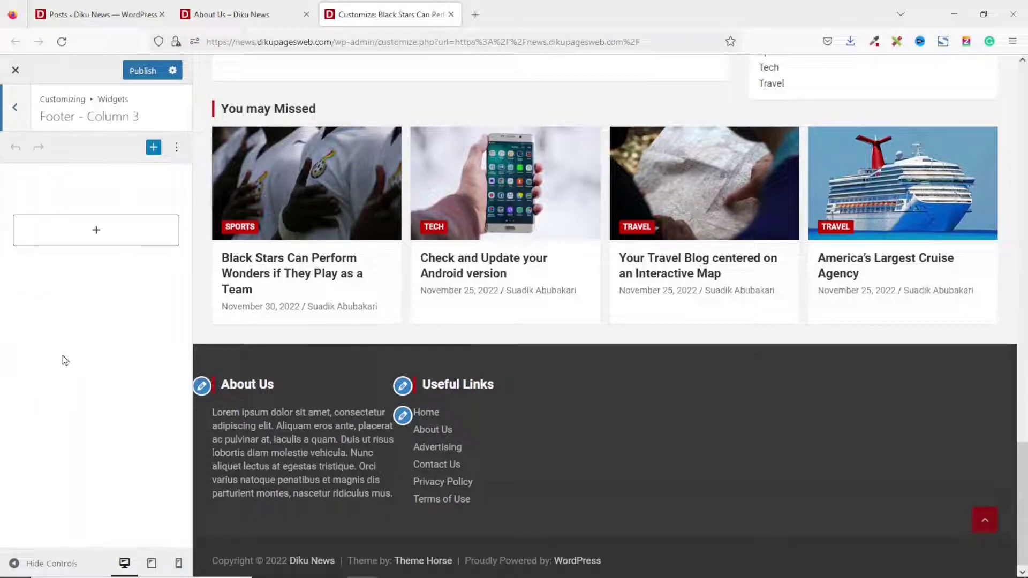
click(97, 235)
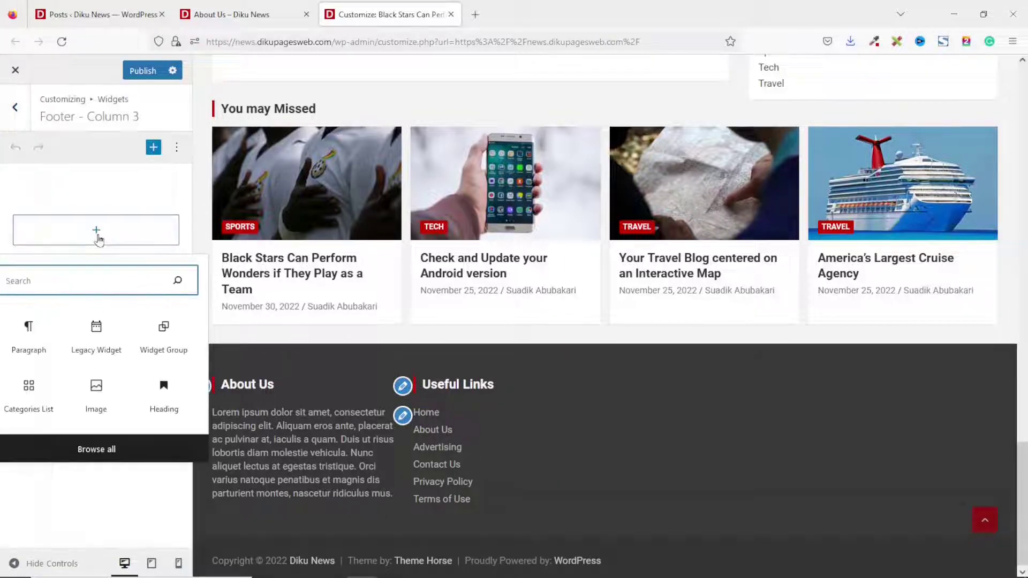
Add a Categories List to Footer Column 3, wrapped in a Widget Group titled 'Categories'.
text(categ)
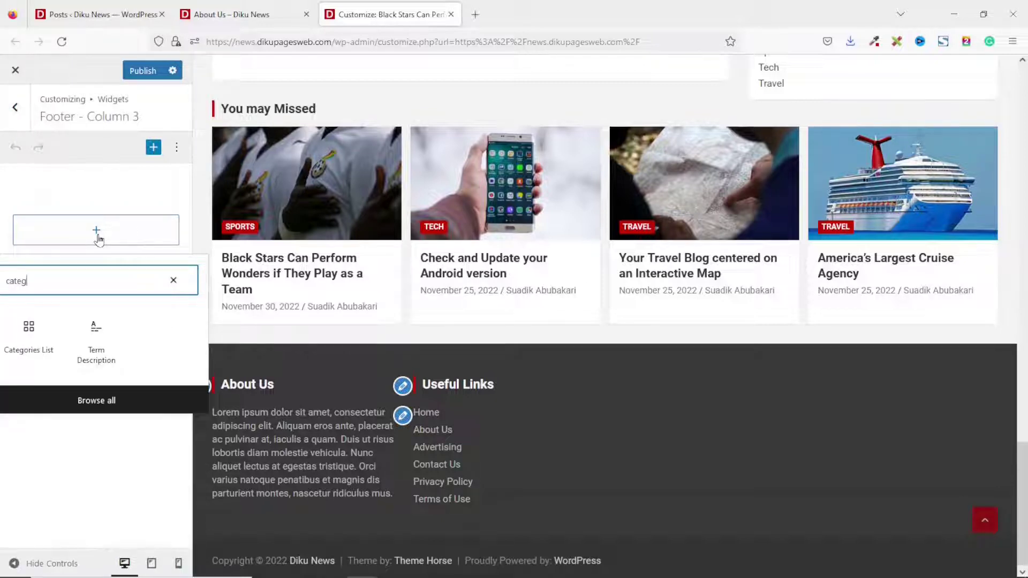
click(29, 334)
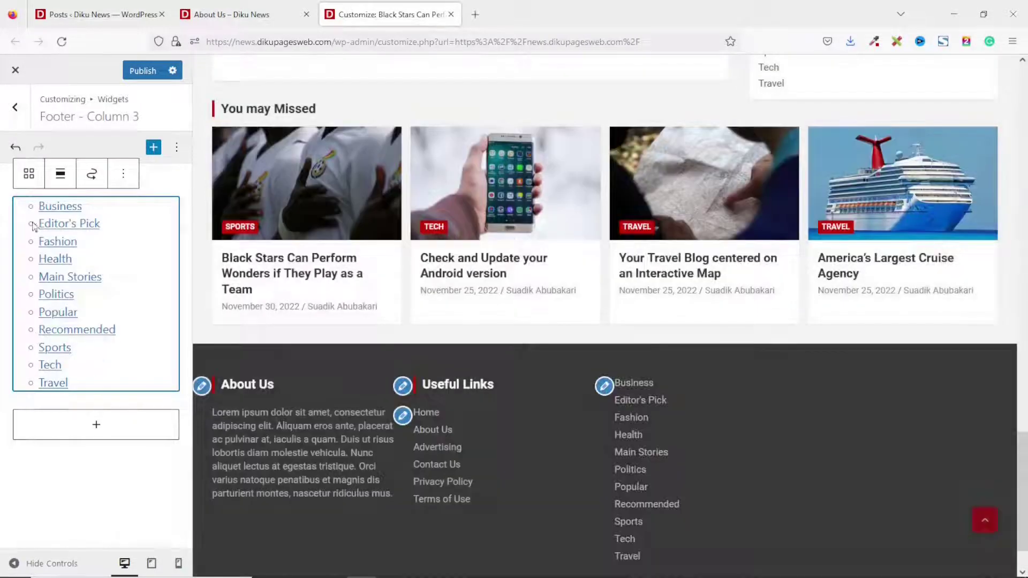
click(26, 177)
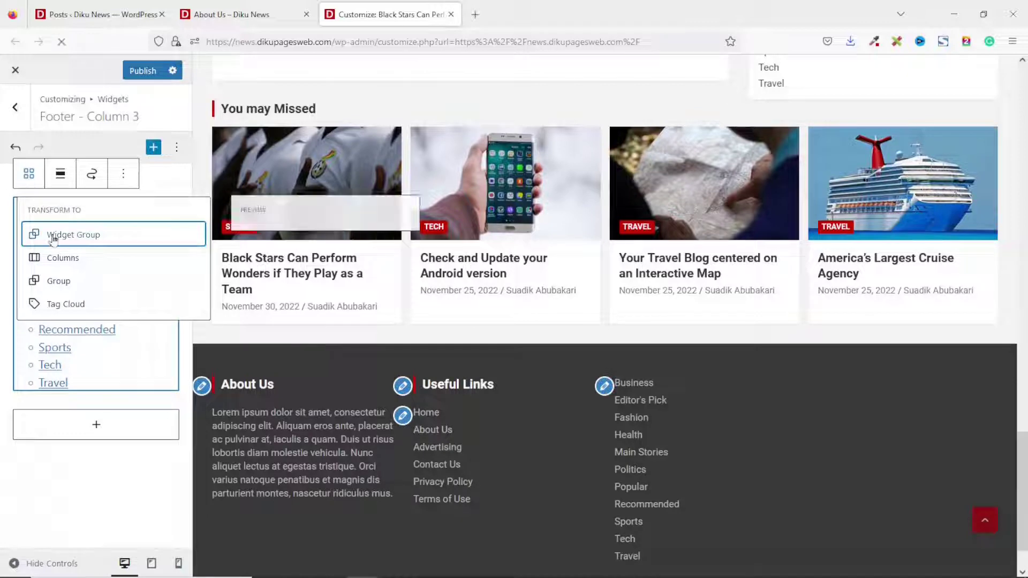
mouse_move(64, 242)
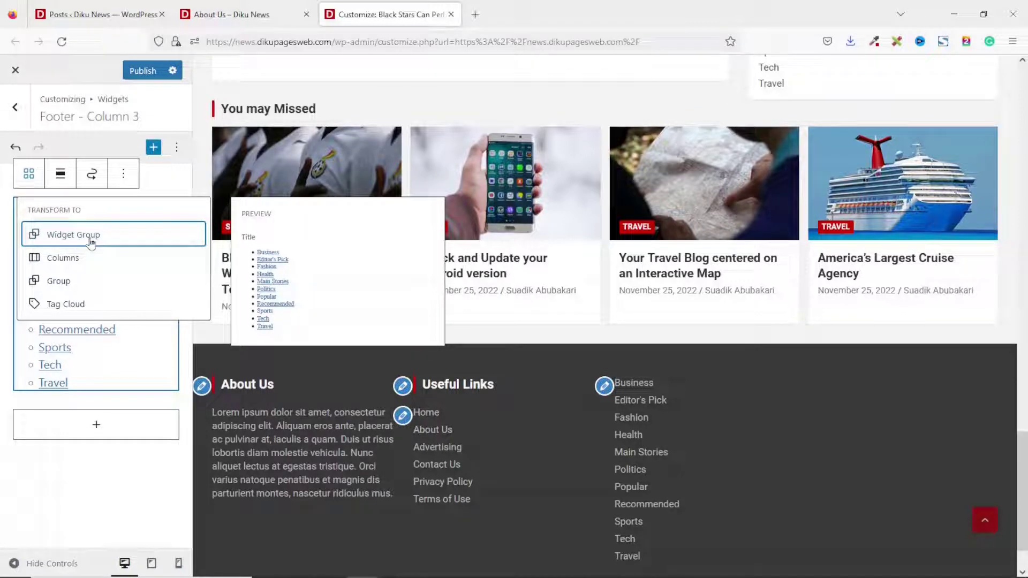
click(91, 244)
click(39, 218)
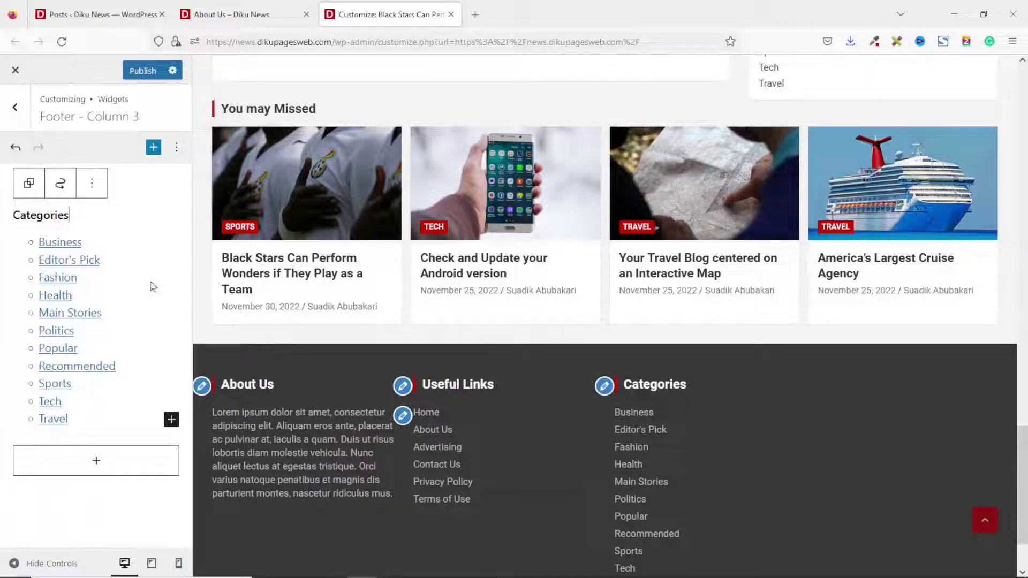
click(14, 111)
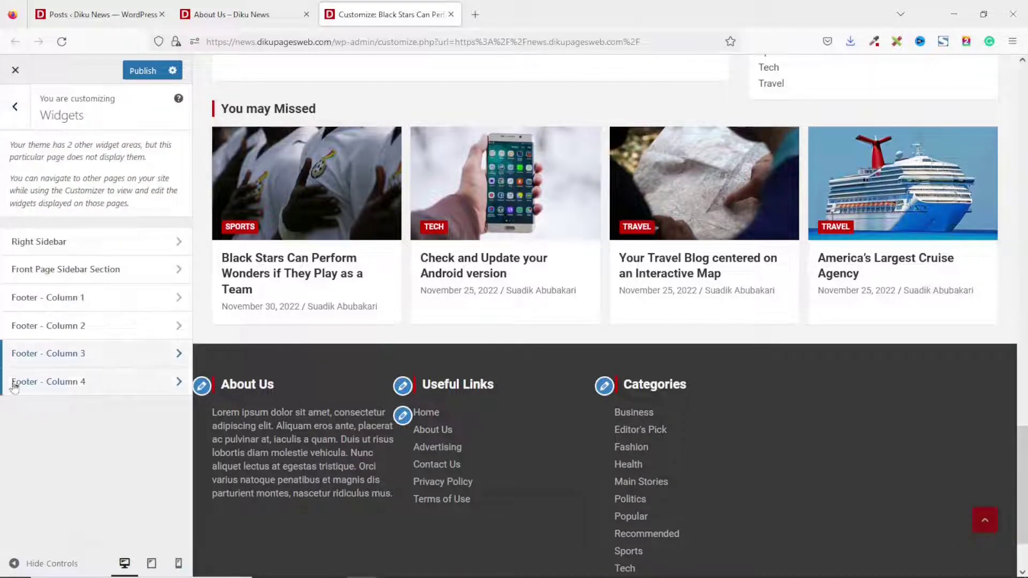
Add a TH: Recent Posts widget to Footer Column 4 showing 3 posts, titled 'Latest News', and publish.
click(52, 389)
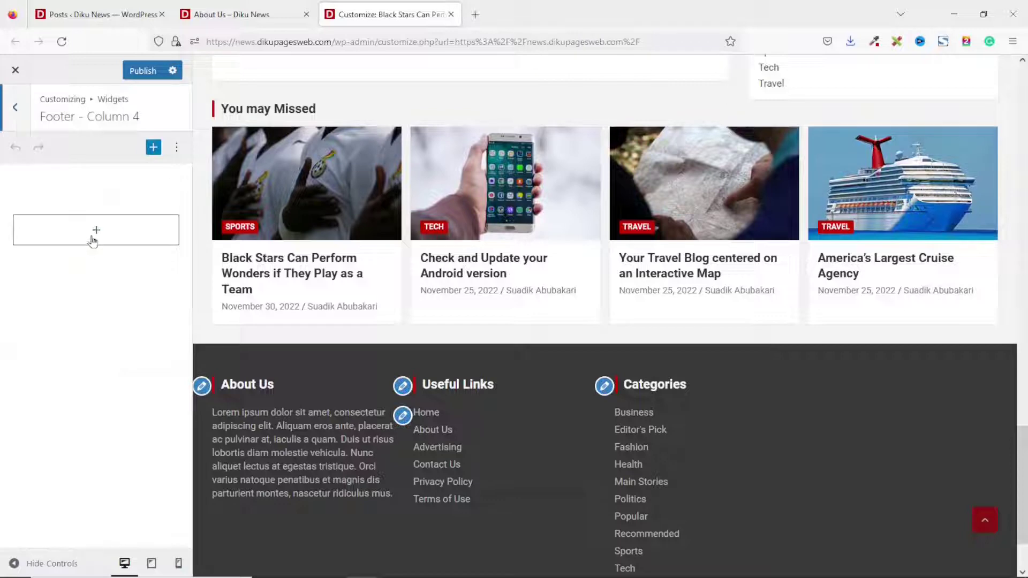
click(96, 230)
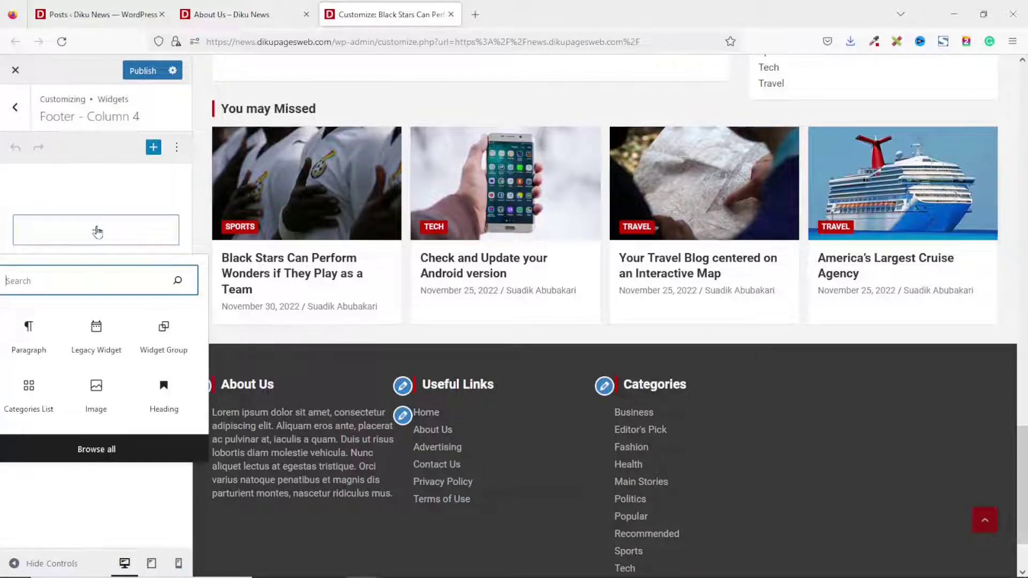
text(th)
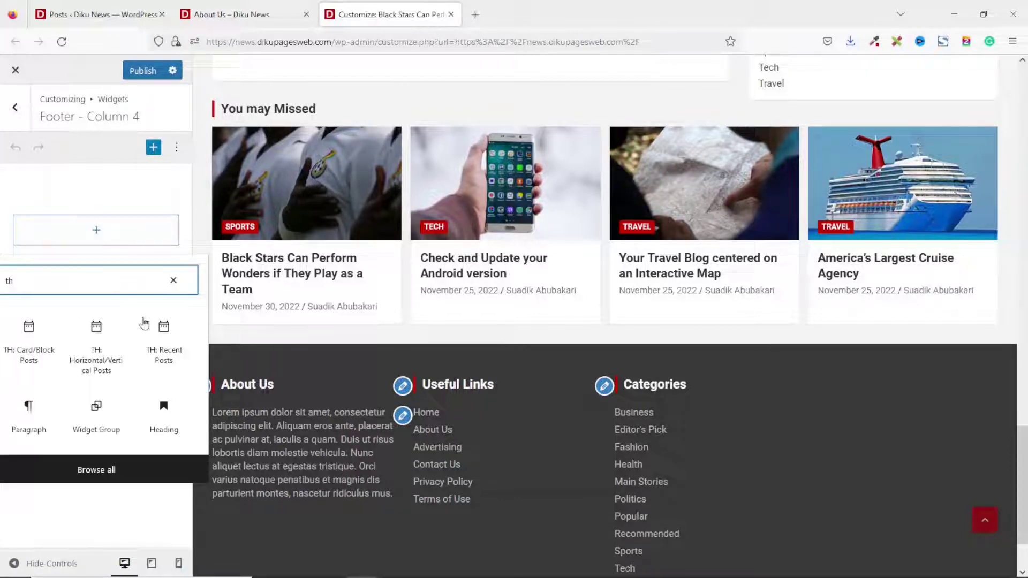
click(164, 343)
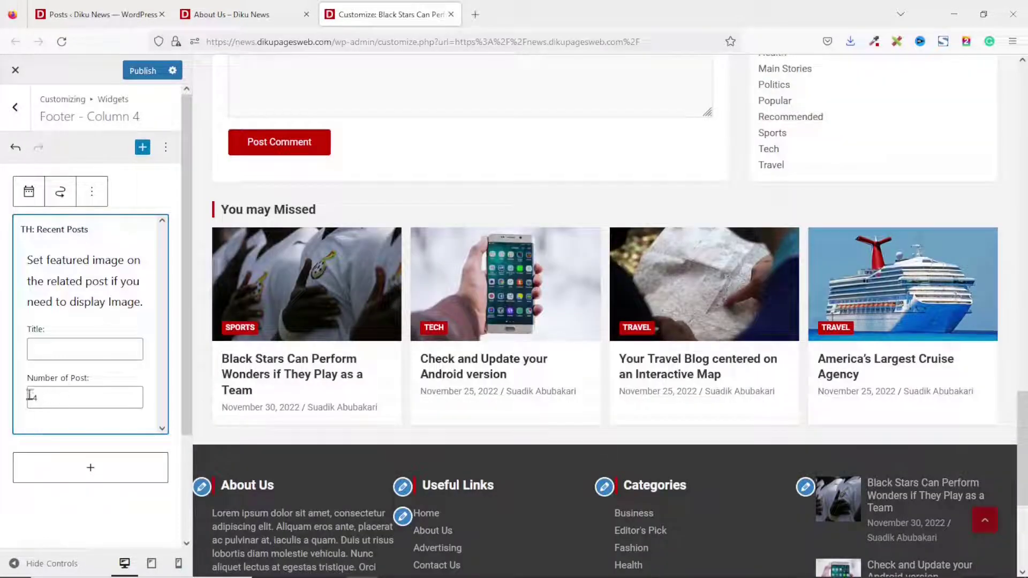
scroll(937, 476, down, 5)
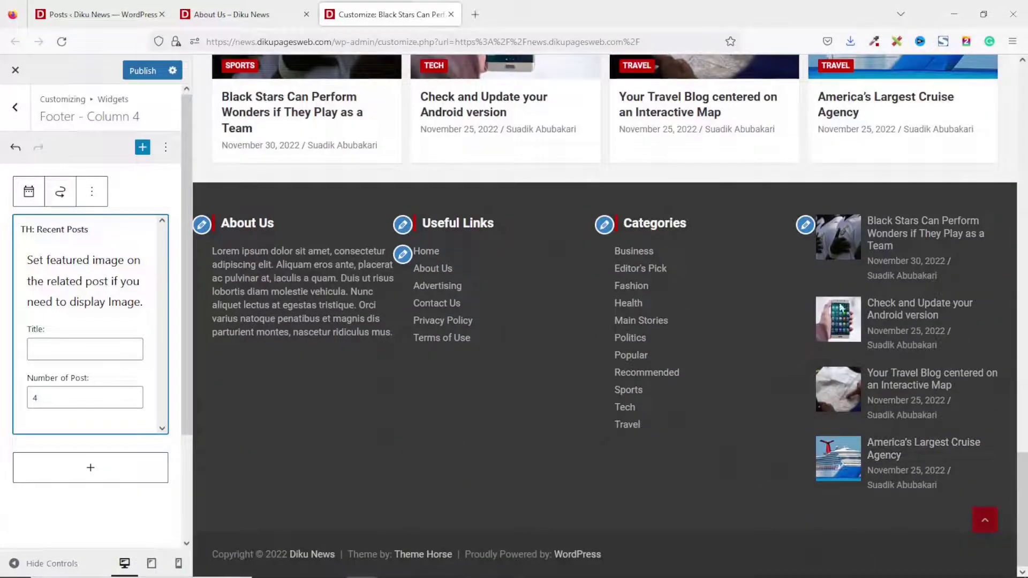
click(73, 399)
key(BackSpace)
text(3)
click(81, 349)
text(Latest News)
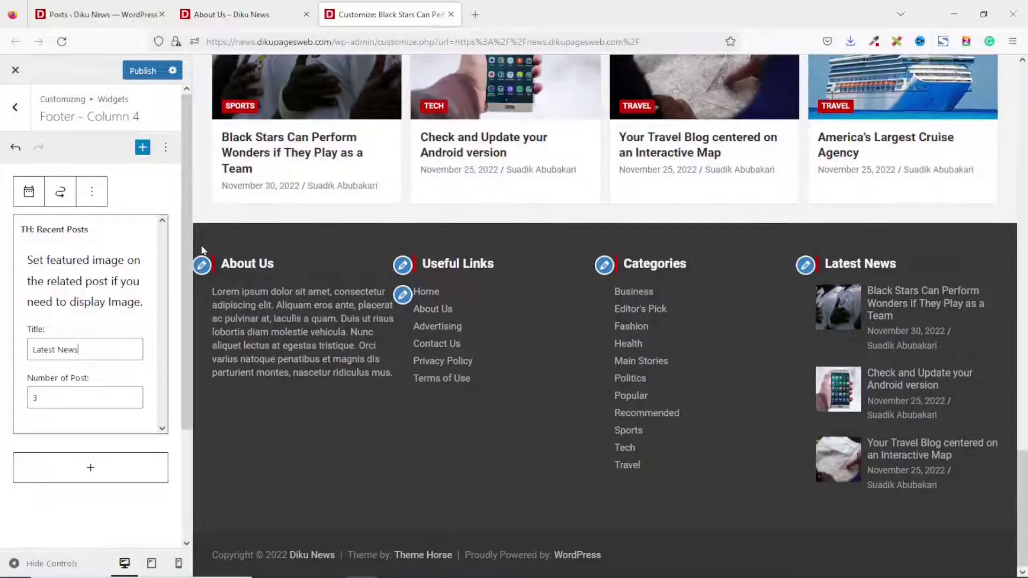
click(146, 72)
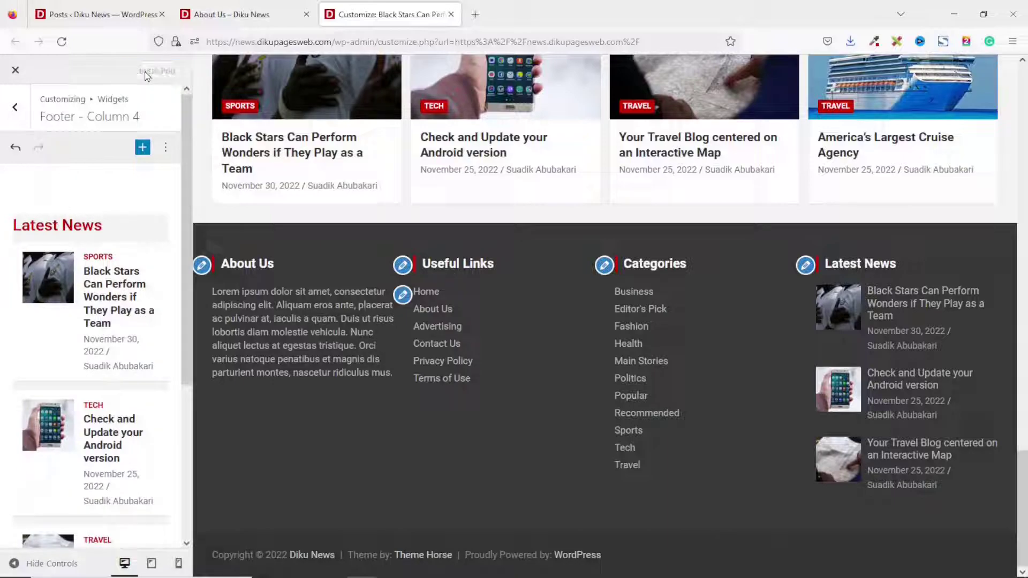
Reload the live About Us page and check its footer shows About Us, Useful Links, Categories and Latest News.
click(225, 15)
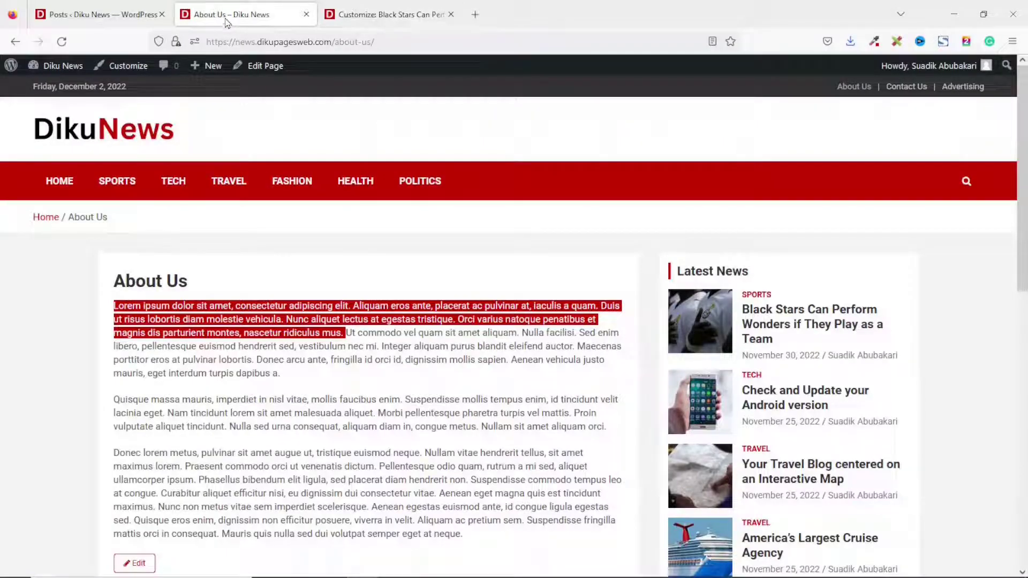
click(62, 42)
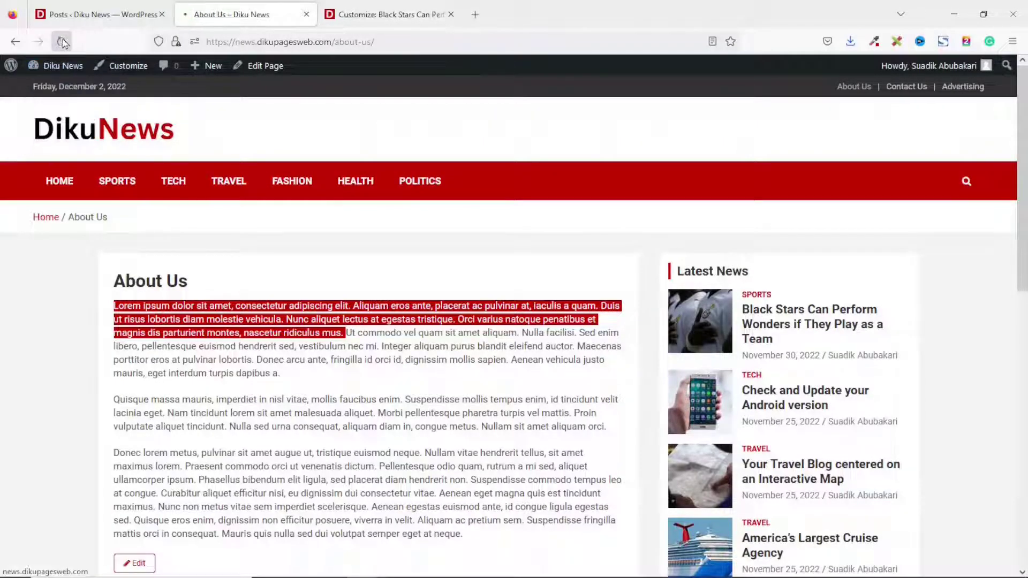
scroll(615, 339, down, 15)
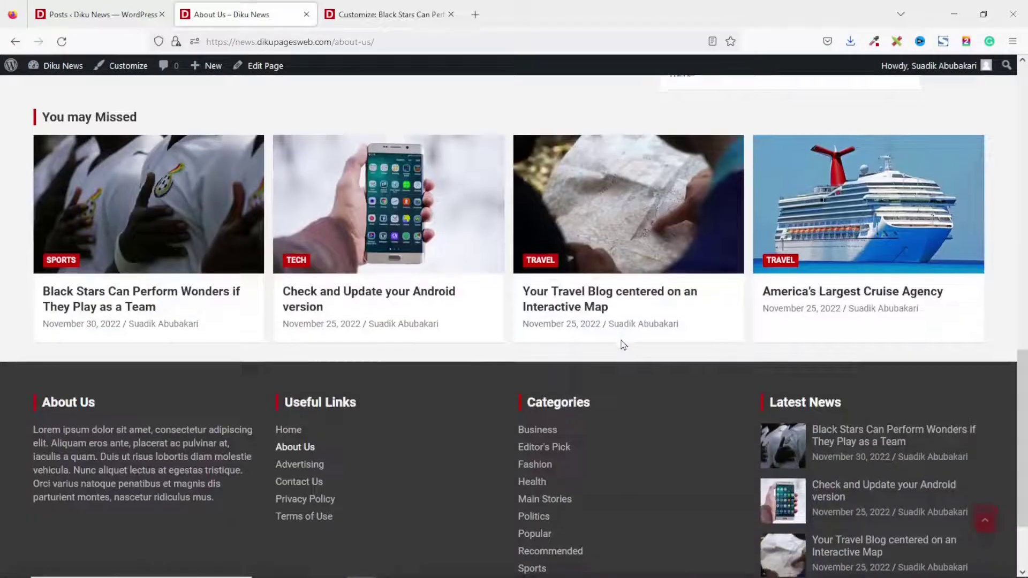
scroll(621, 341, down, 1)
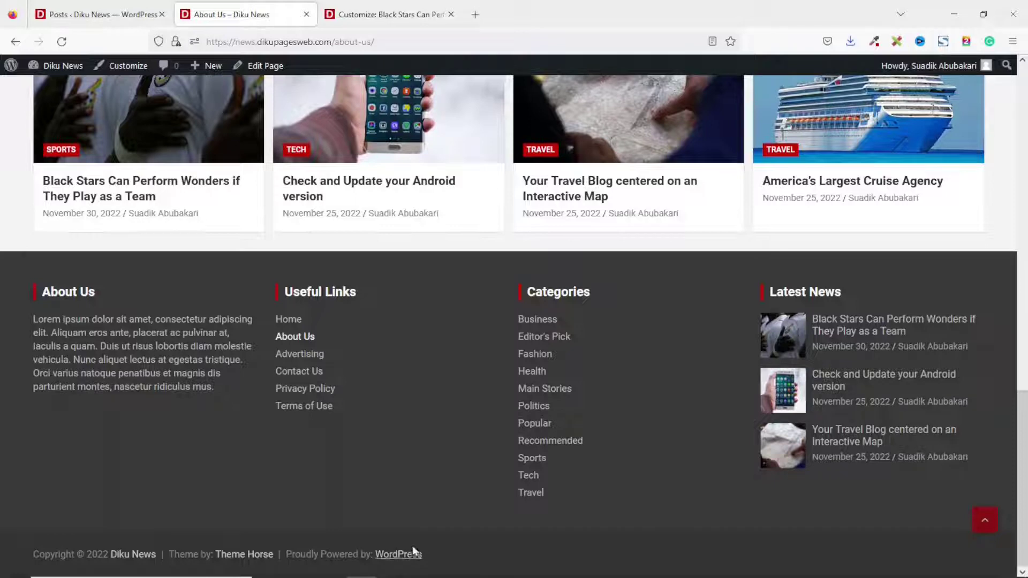
click(365, 6)
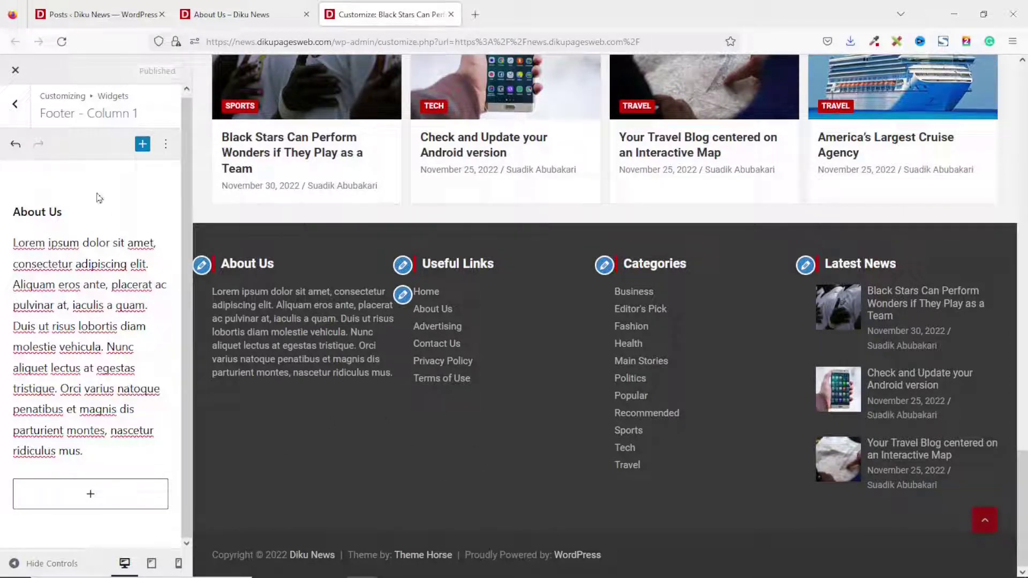
Back out of the Customizer's footer widget settings and bring up the All Posts admin list.
click(15, 107)
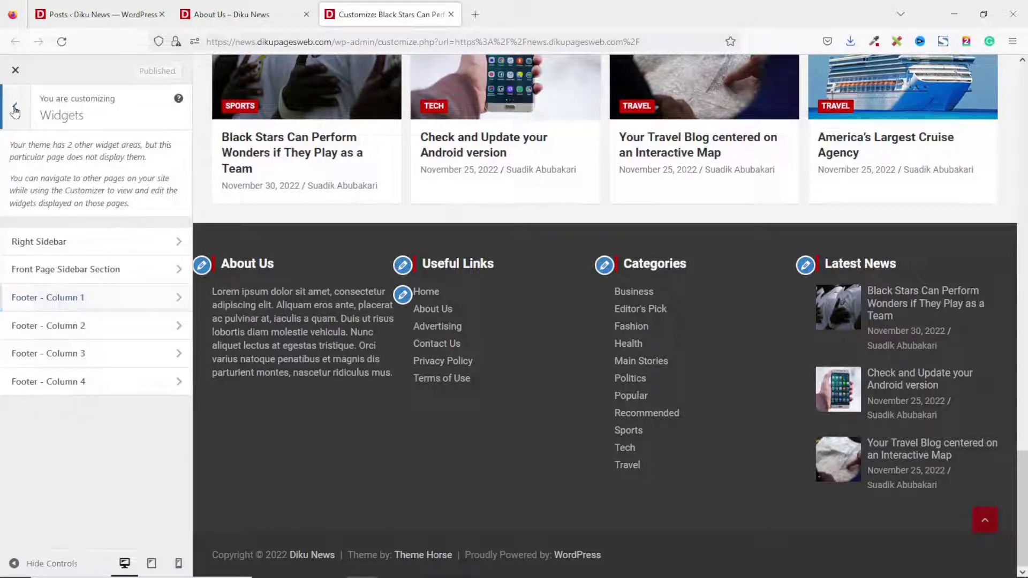
click(15, 110)
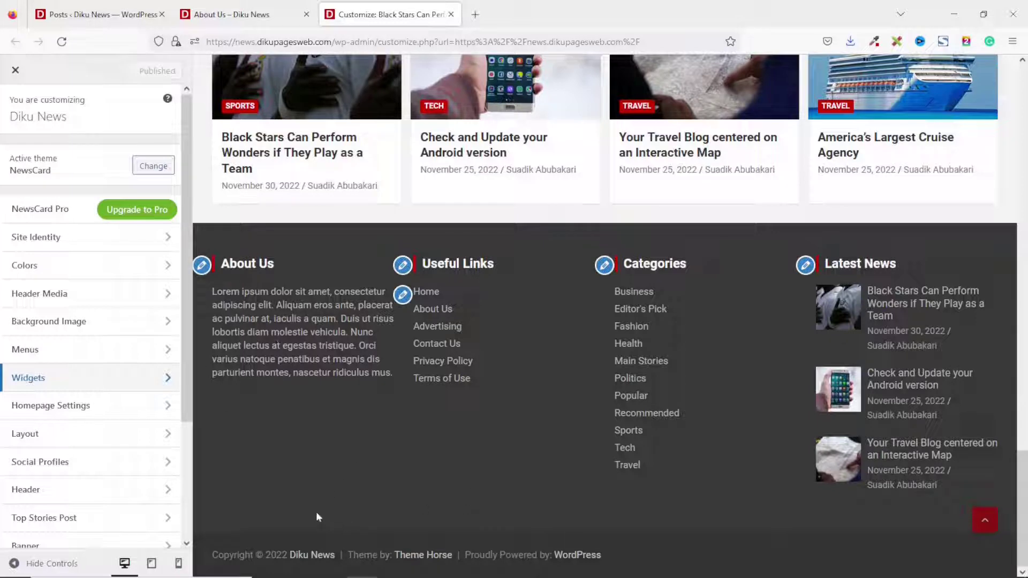
click(98, 10)
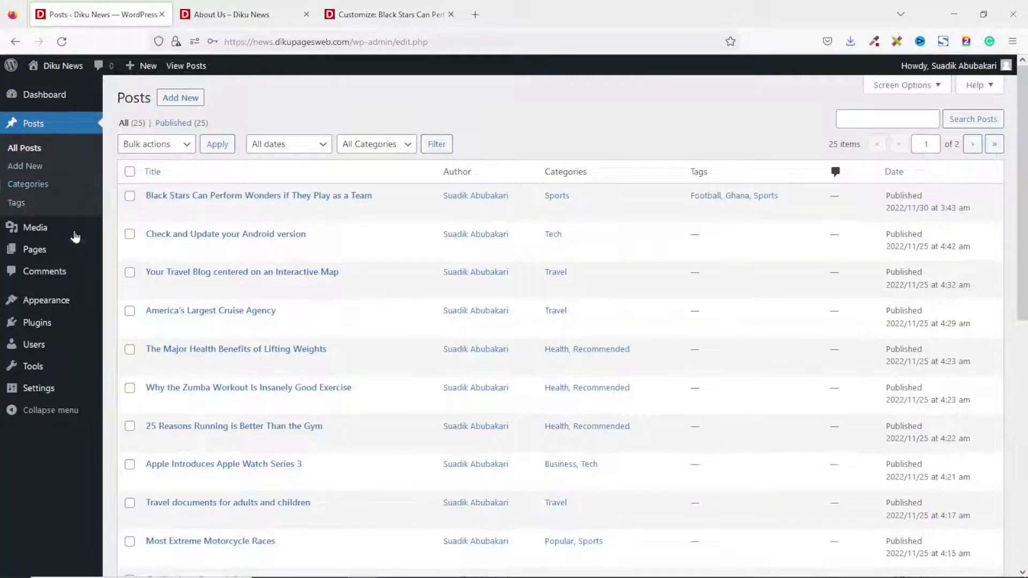
Open the NewsCard theme's footer.php in the Theme File Editor, showing the copyright and author-link code.
mouse_move(55, 306)
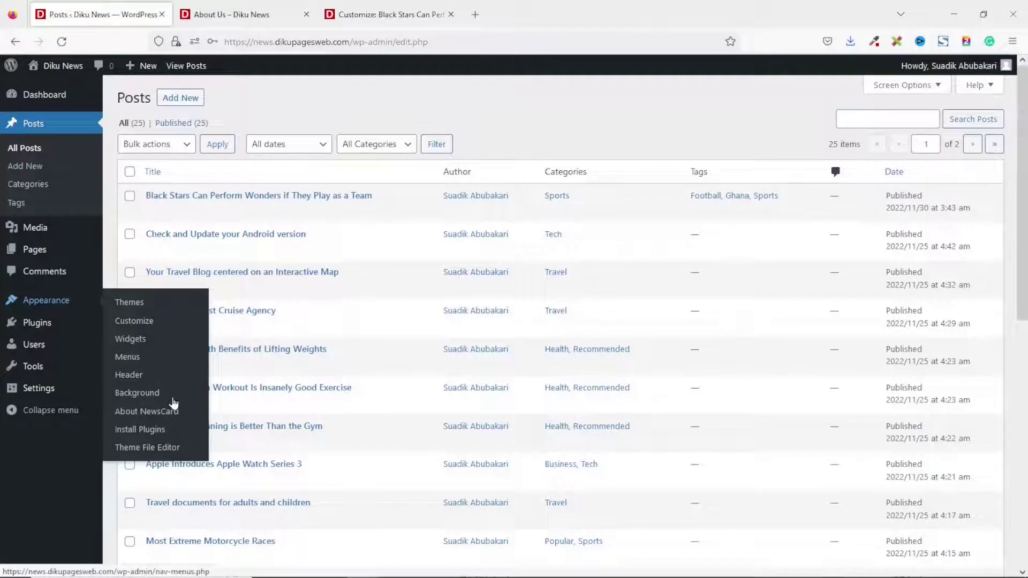
click(156, 450)
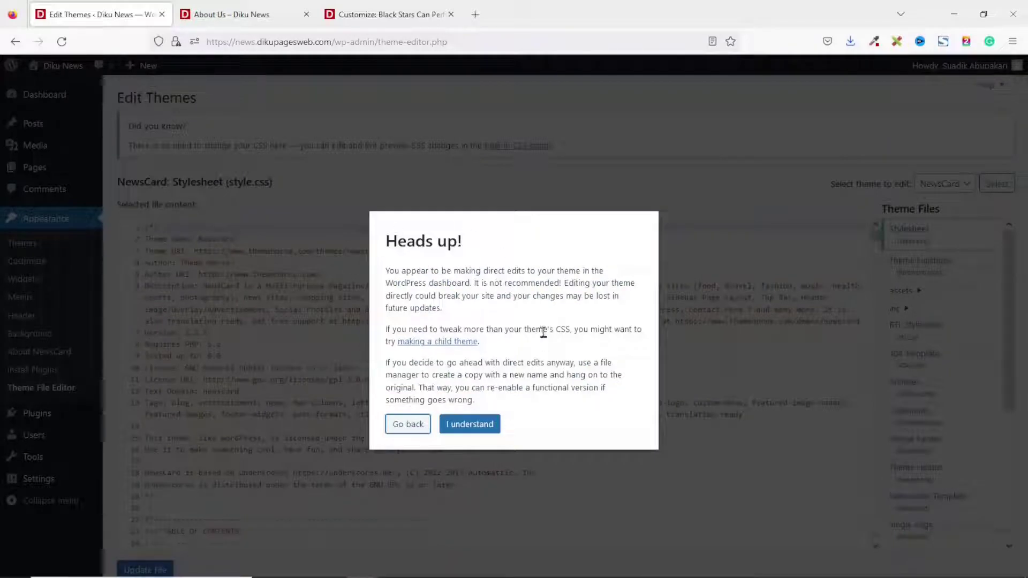
click(471, 425)
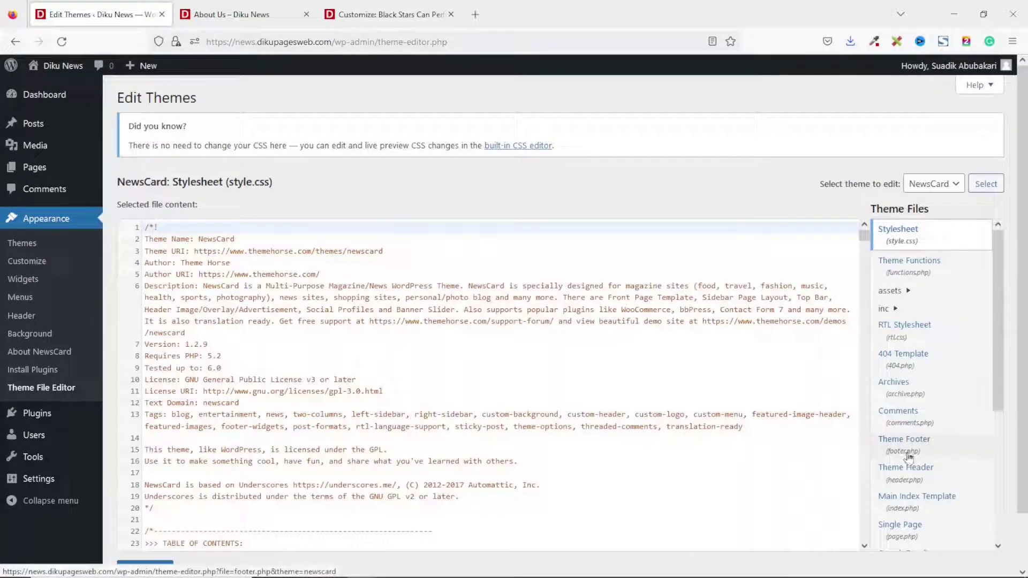
click(922, 445)
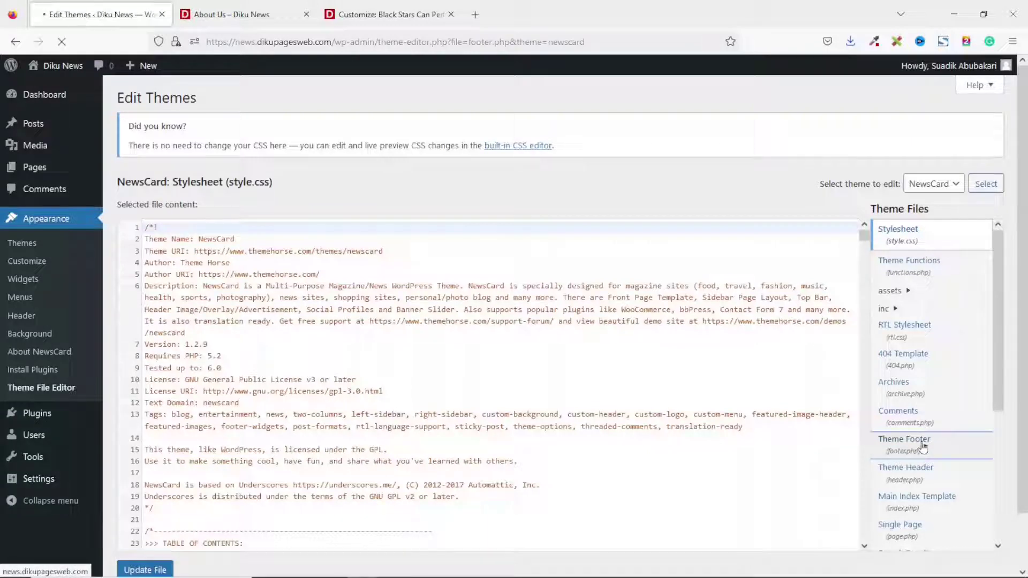
scroll(471, 273, down, 10)
scroll(470, 274, down, 20)
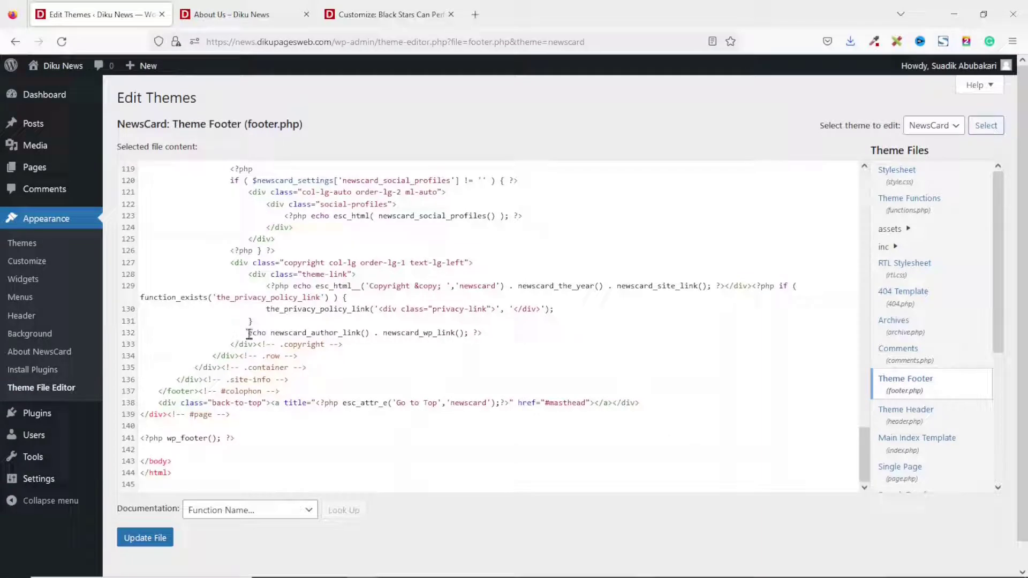
Comment out the theme-credit echo on line 132 of footer.php with // and save the file.
drag(249, 333, 477, 329)
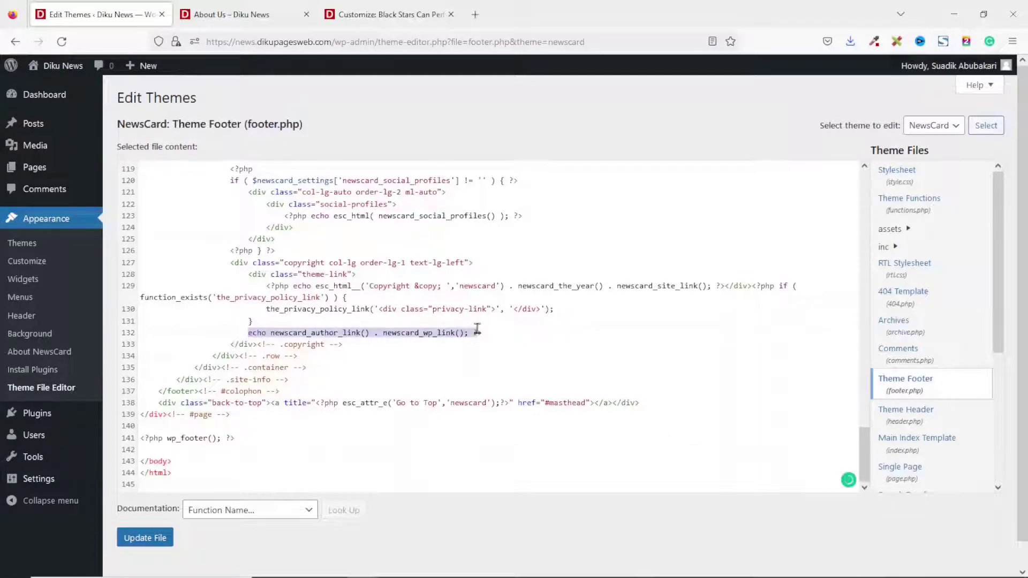
click(276, 22)
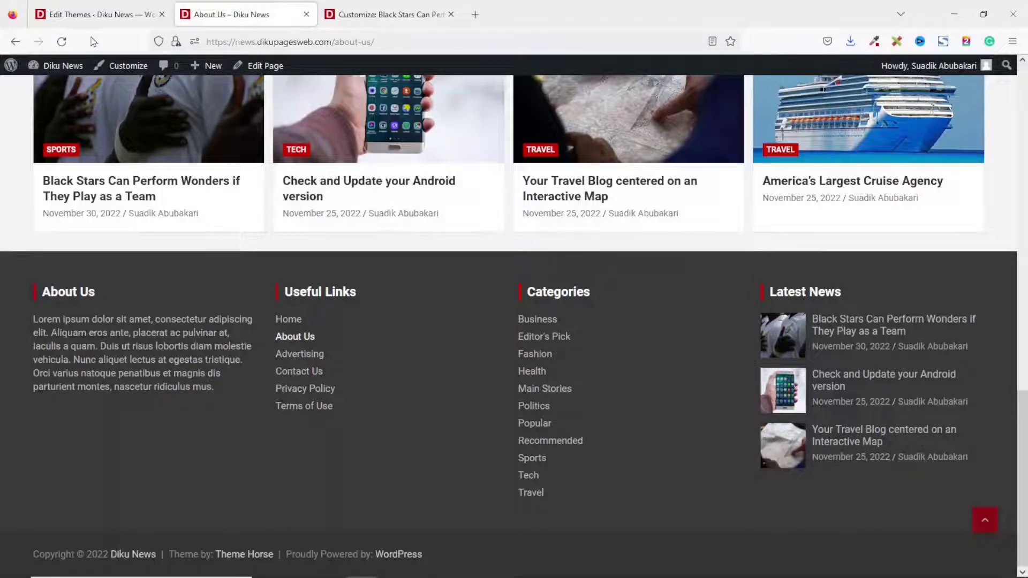
click(92, 14)
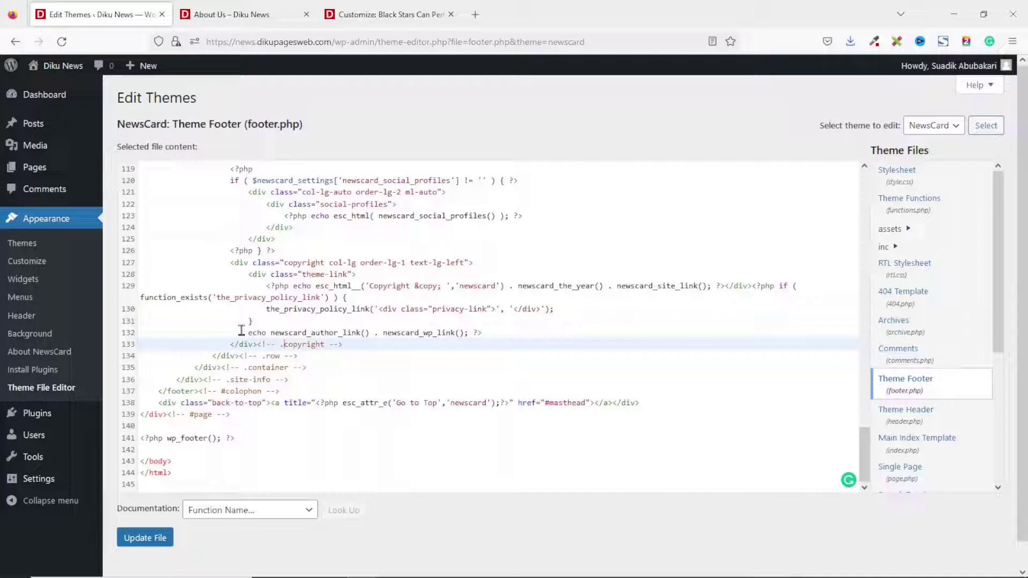
drag(246, 331, 270, 332)
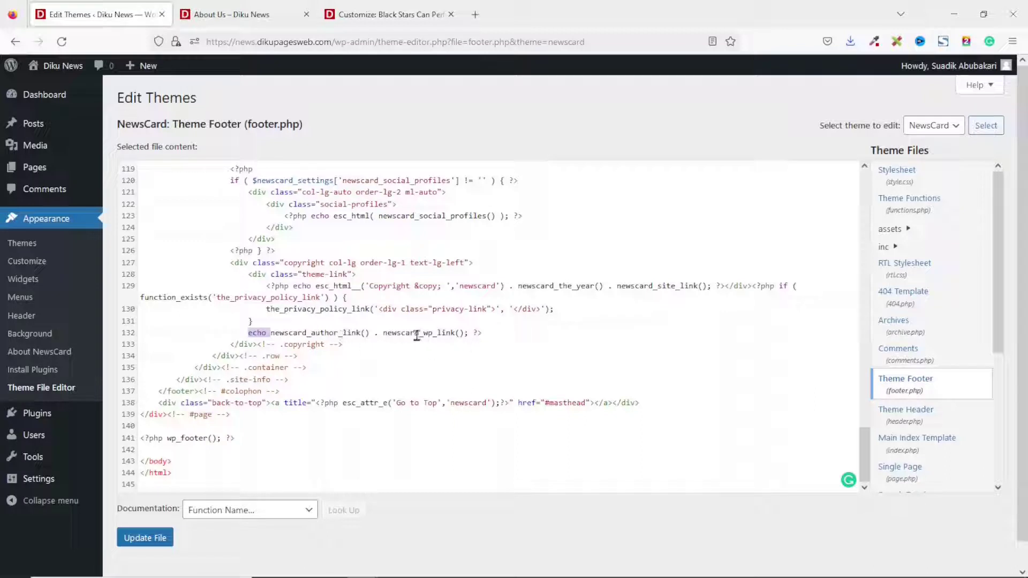
click(313, 335)
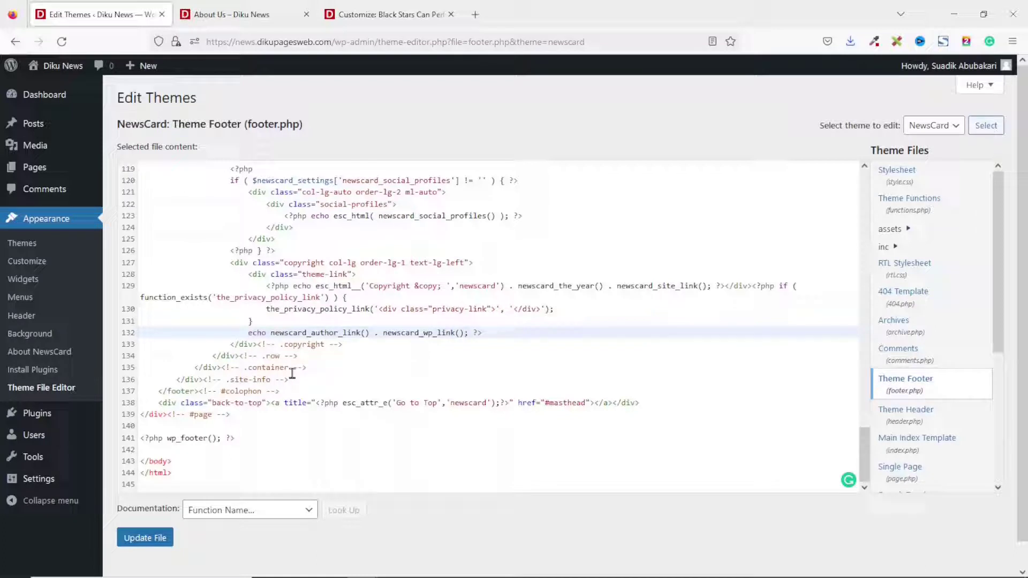
text(//)
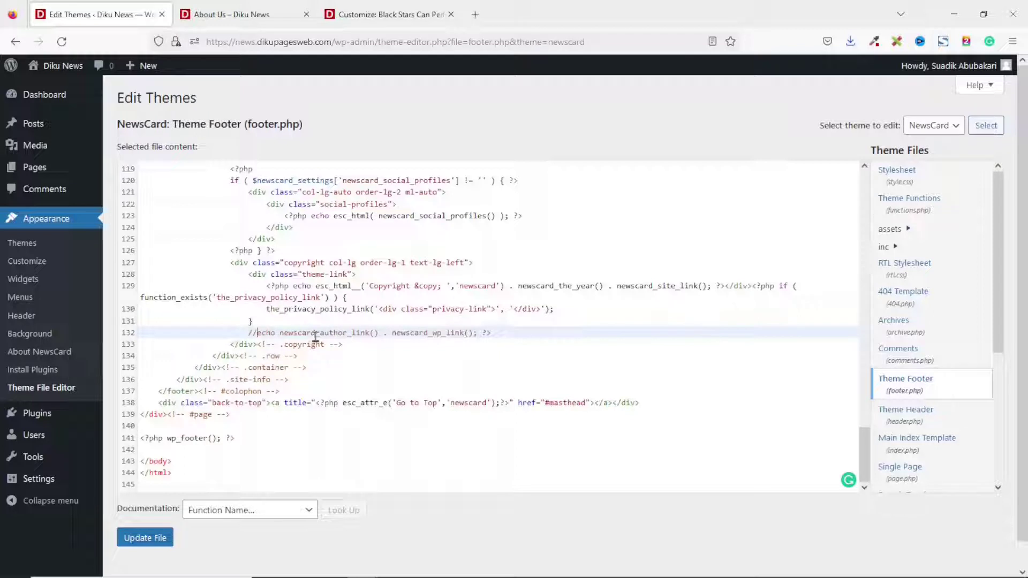
click(139, 540)
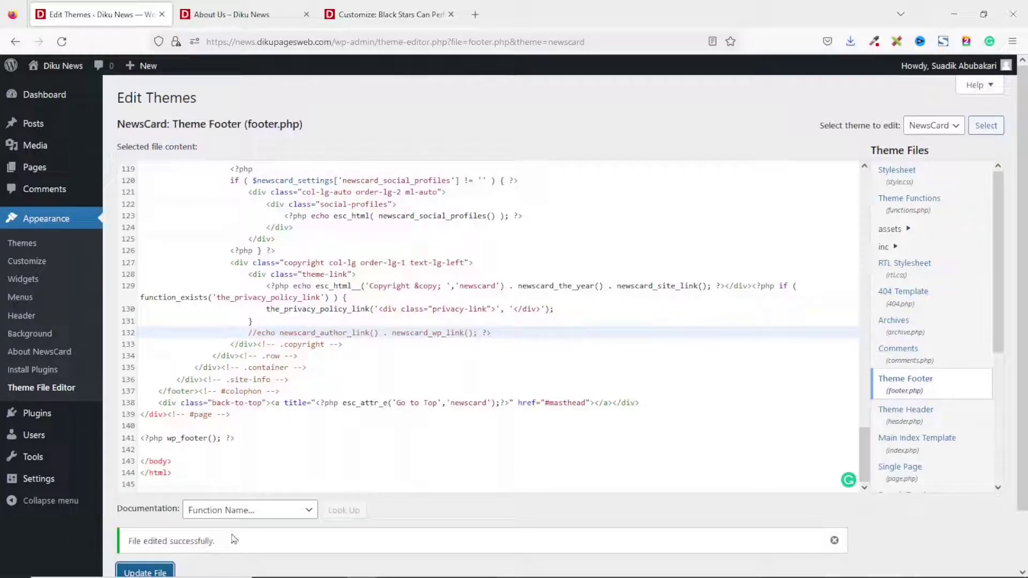
click(236, 15)
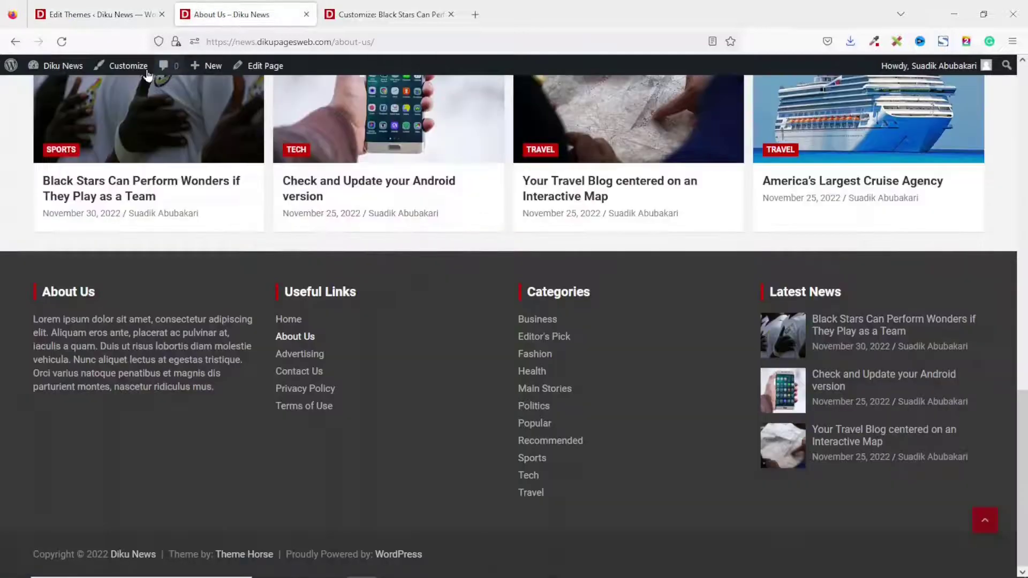
Verify the About Us footer shows only the copyright line, close the Customize and editor tabs, and open the Diku News homepage.
click(63, 43)
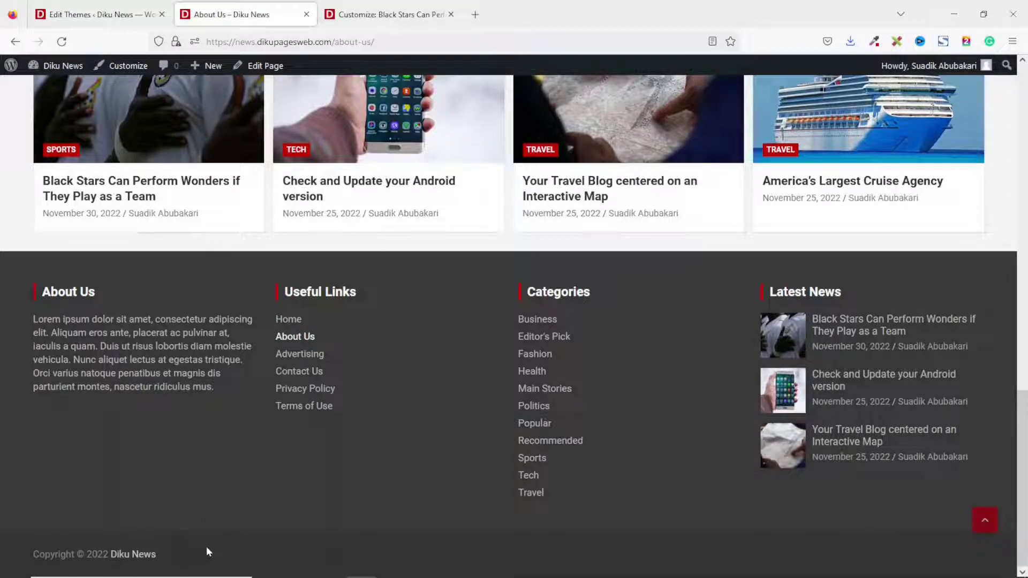
scroll(630, 449, up, 15)
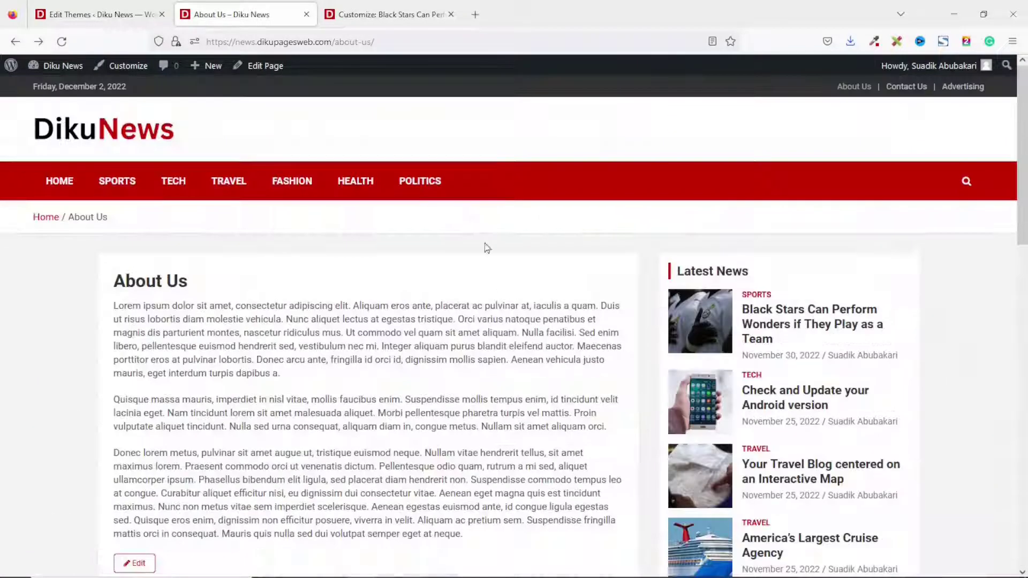
click(452, 16)
click(161, 15)
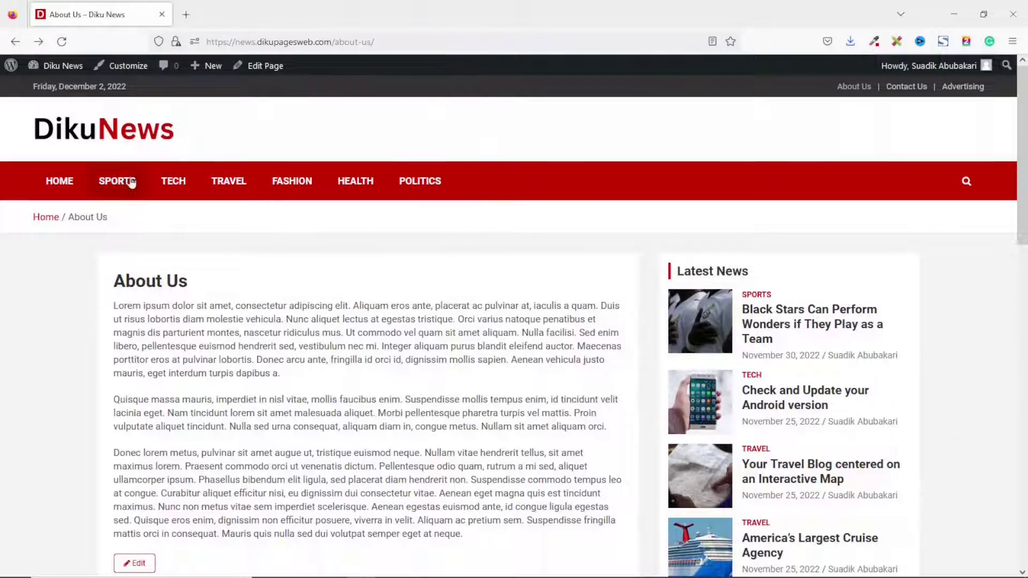
click(114, 136)
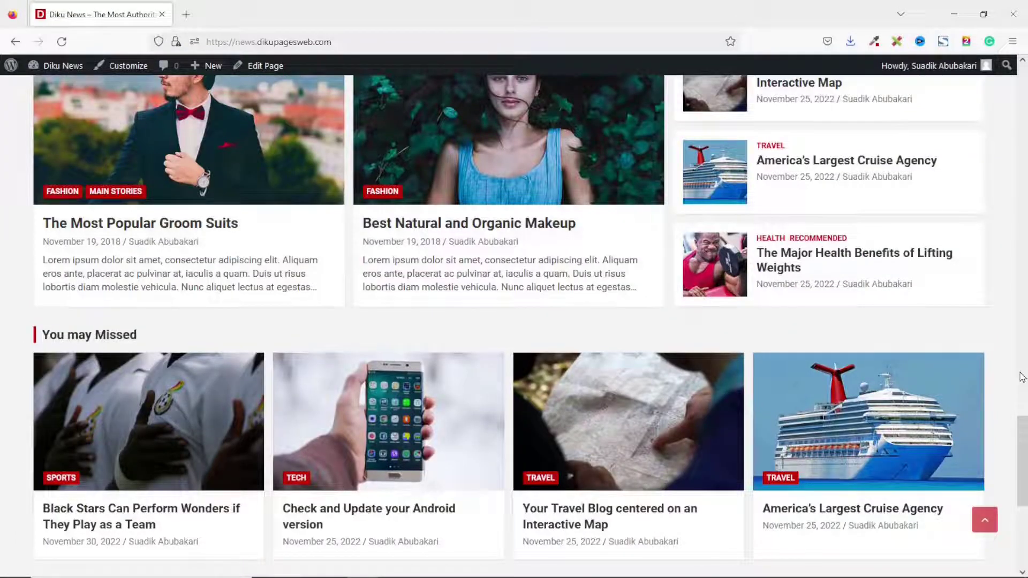
click(987, 522)
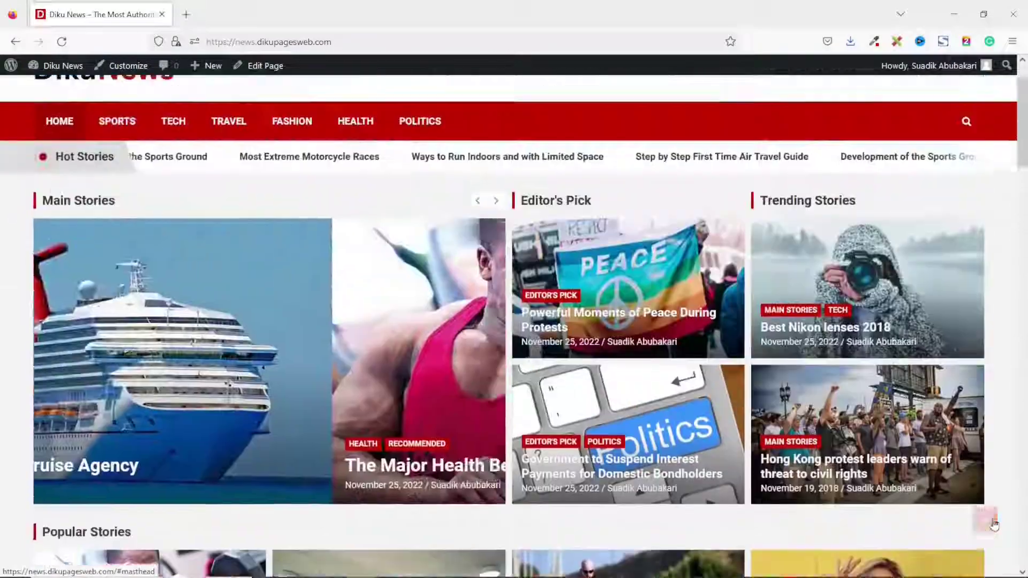